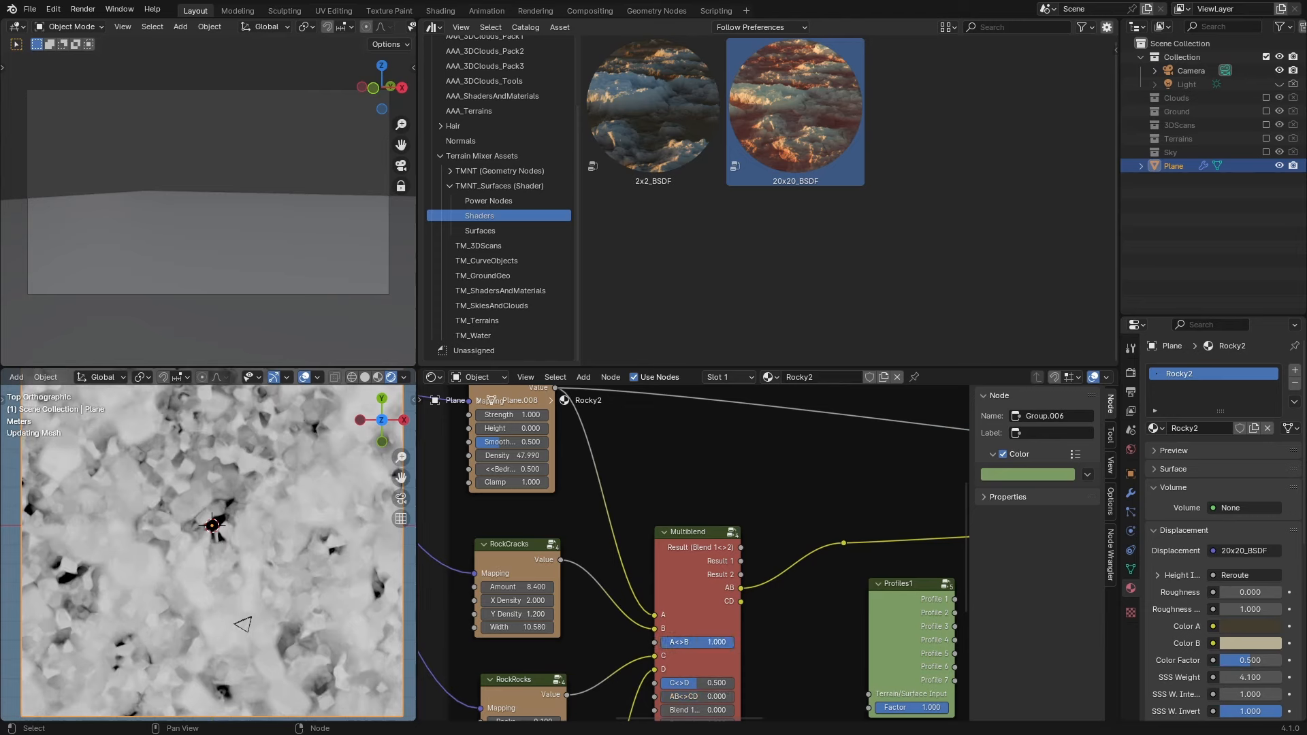
Connect the Multiblend node's Result (Blend 1<>2) output to the reroute that feeds the 20x20_BSDF Height Input, replacing its AB link.
{"action": "middle_click_drag", "start_coordinate": [766, 583], "coordinate": [725, 607]}
{"action": "scroll", "coordinate": [726, 606], "scroll_direction": "down", "scroll_amount": 1}
{"action": "left_click", "coordinate": [504, 572]}
{"action": "left_click_drag", "start_coordinate": [787, 565], "coordinate": [798, 571]}
{"action": "right_click", "coordinate": [798, 570]}
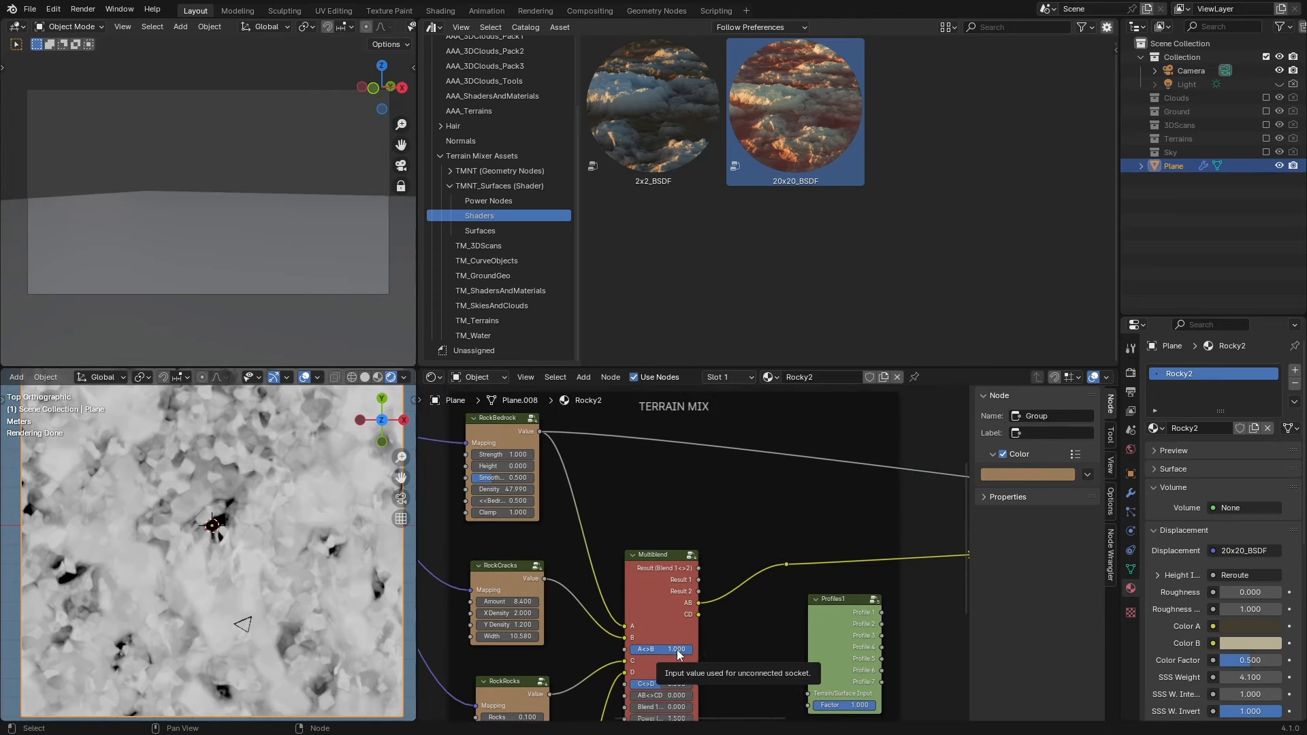
{"action": "scroll", "coordinate": [842, 531], "scroll_direction": "down", "scroll_amount": 1}
{"action": "middle_click_drag", "start_coordinate": [841, 531], "coordinate": [638, 538]}
{"action": "scroll", "coordinate": [760, 578], "scroll_direction": "down", "scroll_amount": 2}
{"action": "scroll", "coordinate": [650, 655], "scroll_direction": "up", "scroll_amount": 7}
{"action": "middle_click_drag", "start_coordinate": [584, 592], "coordinate": [663, 639]}
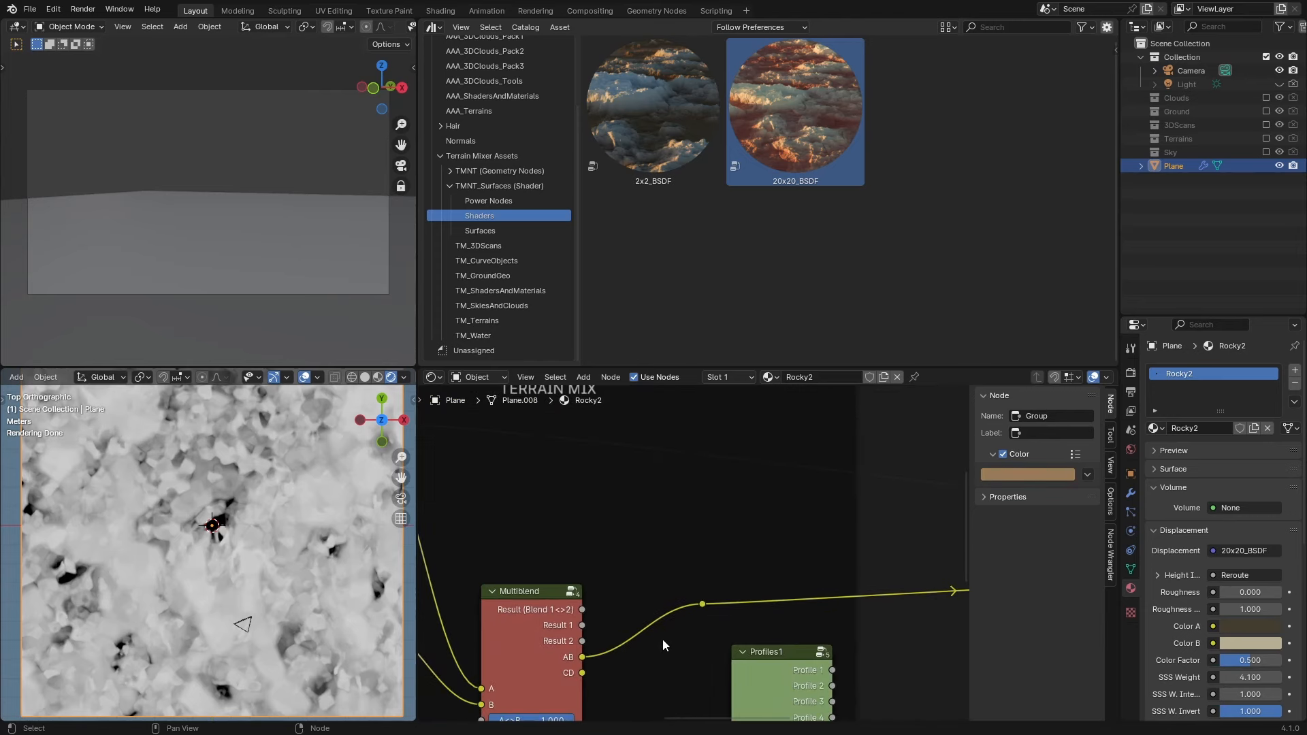
{"action": "left_click_drag", "start_coordinate": [583, 610], "coordinate": [721, 602]}
Add a reroute on the RockBedrock link running to the Material Output's Surface and feed it from the Multiblend AB output.
{"action": "scroll", "coordinate": [700, 618], "scroll_direction": "down", "scroll_amount": 2}
{"action": "middle_click_drag", "start_coordinate": [805, 580], "coordinate": [350, 576]}
{"action": "scroll", "coordinate": [874, 586], "scroll_direction": "up", "scroll_amount": 5}
{"action": "middle_click_drag", "start_coordinate": [875, 586], "coordinate": [609, 588]}
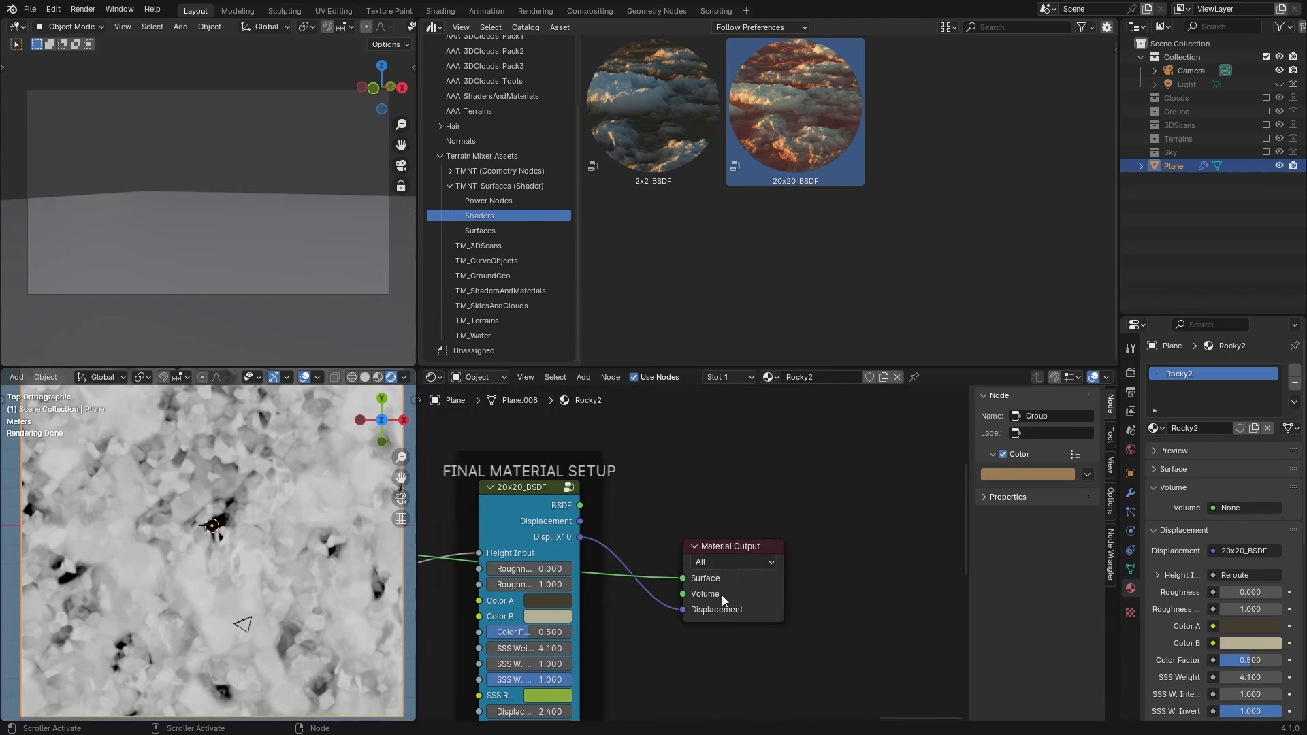
{"action": "scroll", "coordinate": [739, 579], "scroll_direction": "down", "scroll_amount": 4}
{"action": "middle_click_drag", "start_coordinate": [531, 584], "coordinate": [794, 584]}
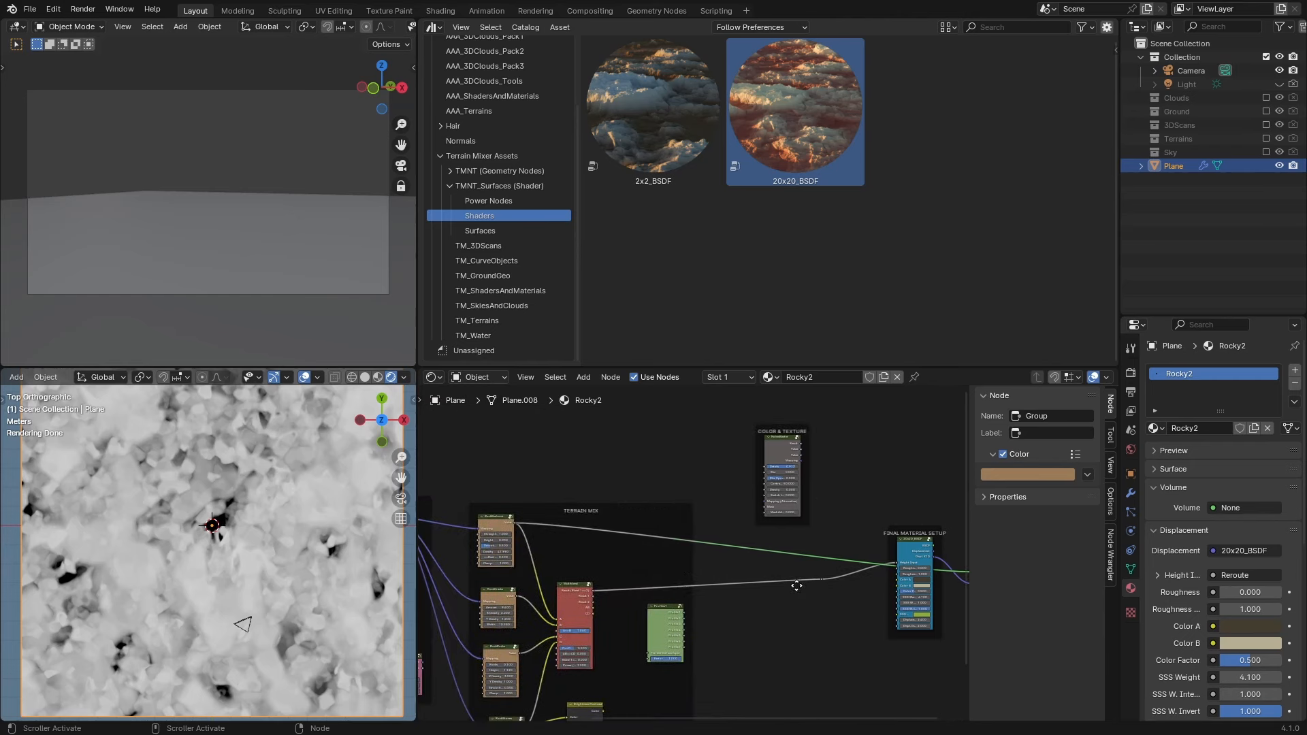
{"action": "scroll", "coordinate": [664, 584], "scroll_direction": "up", "scroll_amount": 3}
{"action": "middle_click_drag", "start_coordinate": [572, 544], "coordinate": [674, 537]}
{"action": "scroll", "coordinate": [689, 535], "scroll_direction": "up", "scroll_amount": 2}
{"action": "right_click_drag", "start_coordinate": [716, 506], "coordinate": [712, 528], "text": "shift"}
{"action": "left_click_drag", "start_coordinate": [637, 643], "coordinate": [725, 521]}
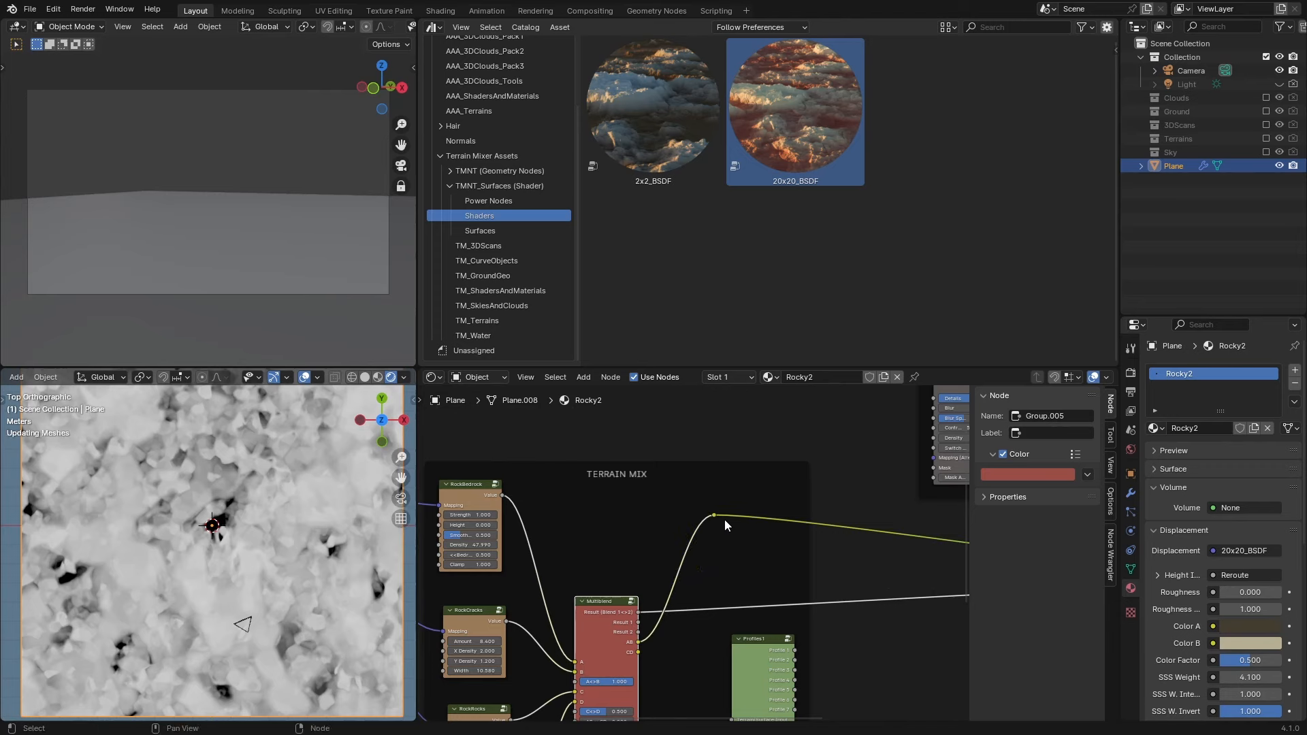
Set the Multiblend node's A<>B blend value to 0.917.
{"action": "scroll", "coordinate": [203, 584], "scroll_direction": "up", "scroll_amount": 3}
{"action": "middle_click_drag", "start_coordinate": [627, 688], "coordinate": [694, 603]}
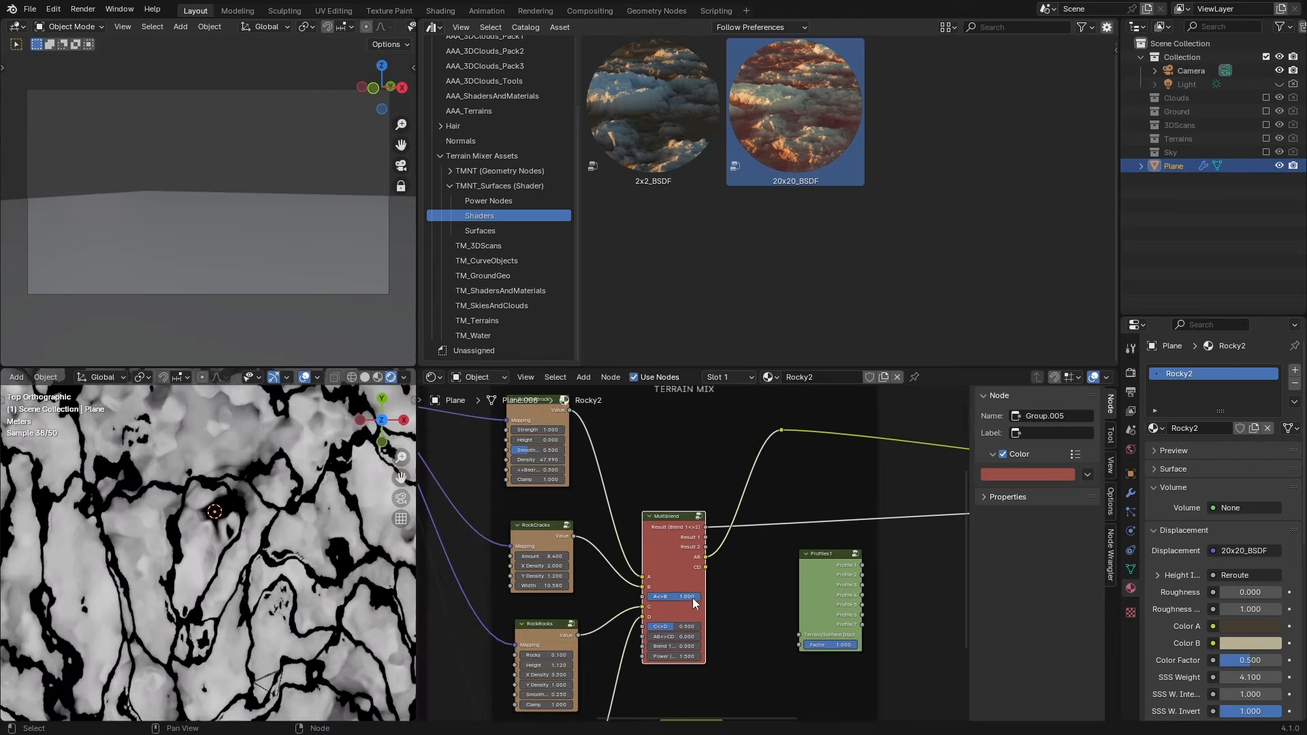
{"action": "left_click_drag", "start_coordinate": [695, 600], "coordinate": [690, 599]}
{"action": "scroll", "coordinate": [208, 593], "scroll_direction": "down", "scroll_amount": 3}
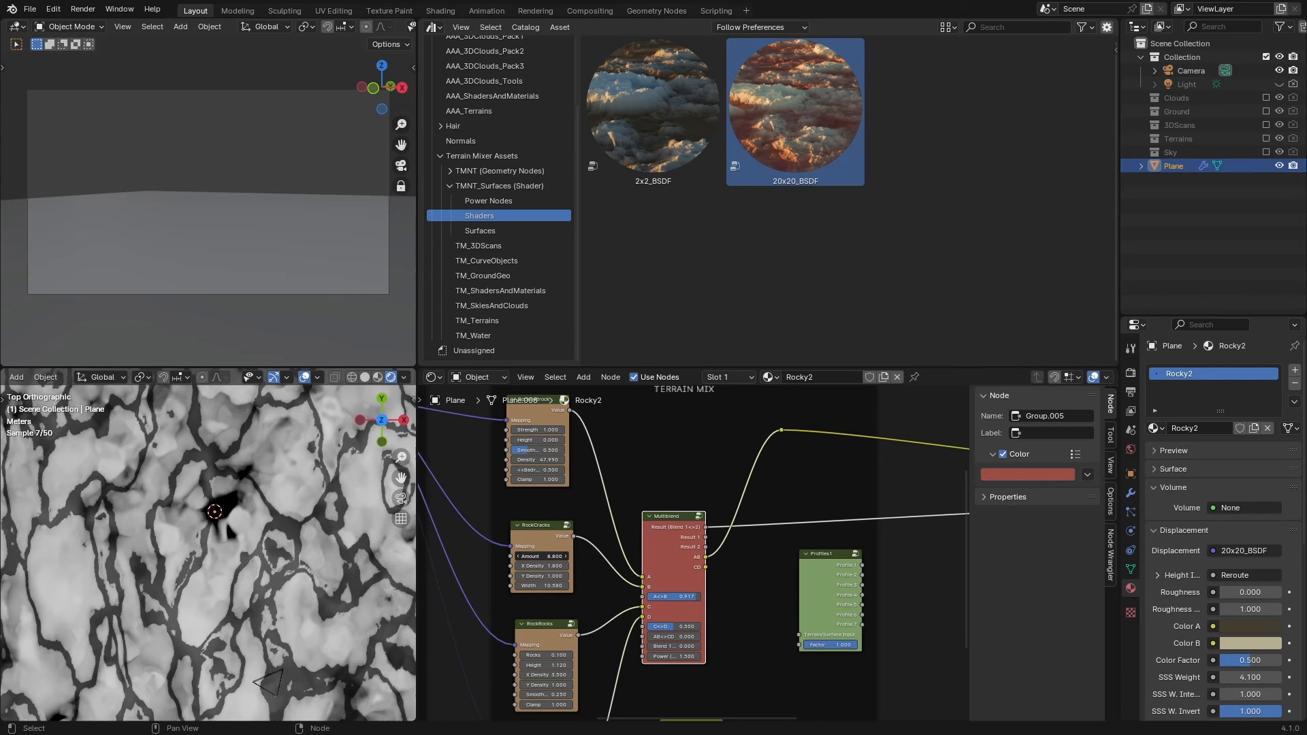
Set RockCracks to Amount 7.700, X Density 1.800 and Y Density 1.000, and save the file.
{"action": "left_click_drag", "start_coordinate": [543, 556], "coordinate": [530, 556]}
{"action": "scroll", "coordinate": [138, 537], "scroll_direction": "down", "scroll_amount": 3}
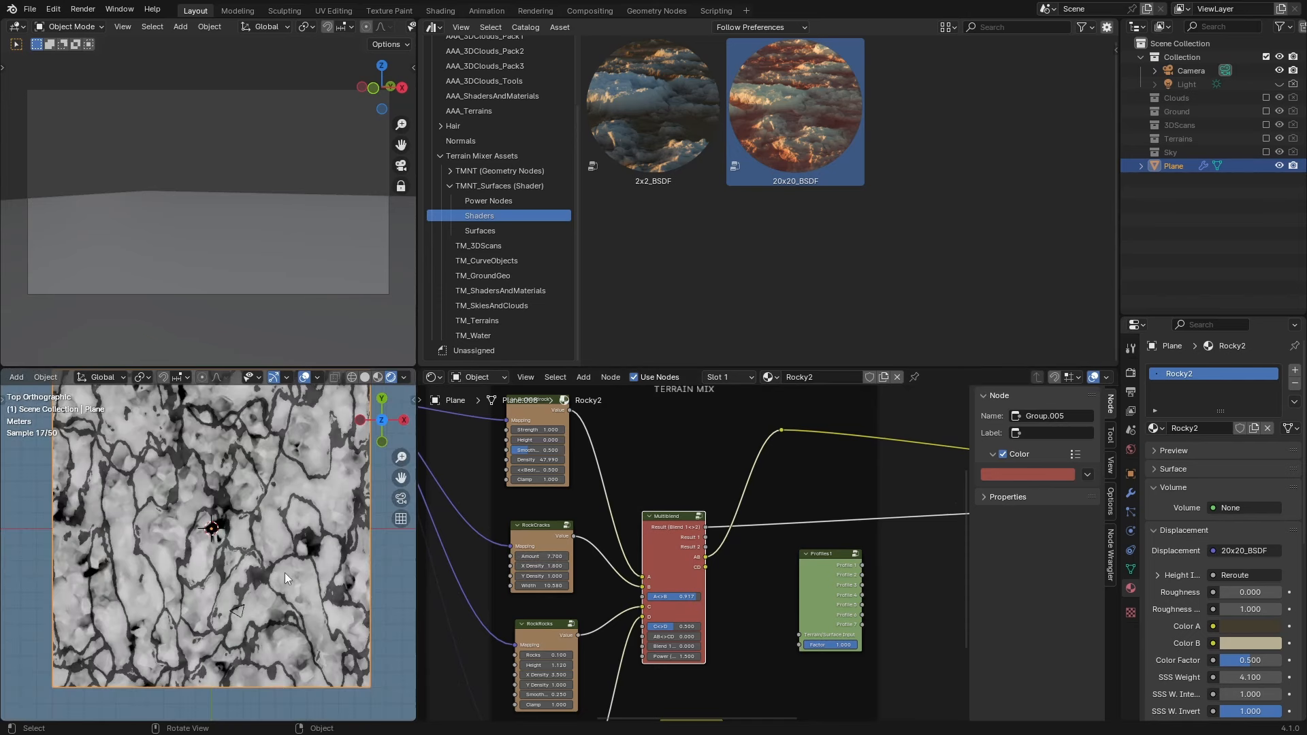
{"action": "key", "text": "ctrl+s"}
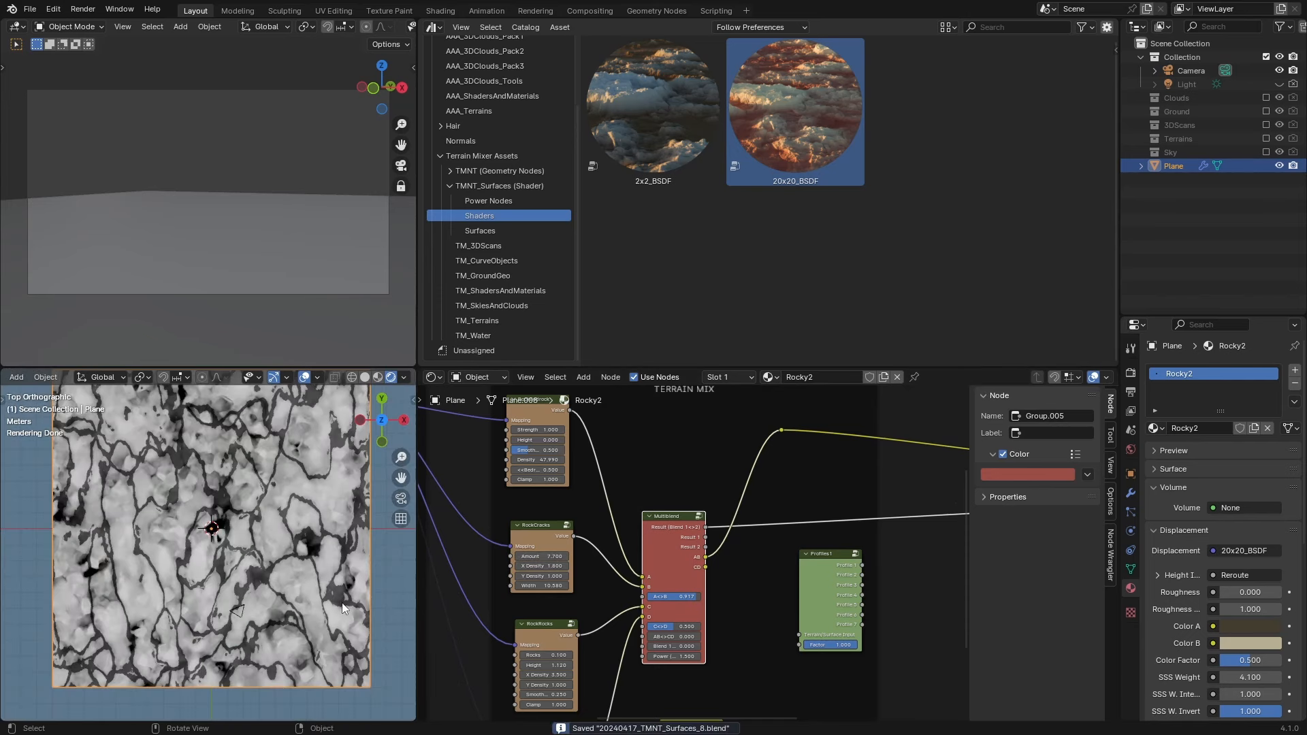
Enable the Transparent film background in the Cycles render settings.
{"action": "middle_click_drag", "start_coordinate": [361, 630], "coordinate": [287, 511]}
{"action": "scroll", "coordinate": [268, 586], "scroll_direction": "up", "scroll_amount": 3}
{"action": "mouse_move", "coordinate": [268, 586]}
{"action": "middle_mouse_down"}
{"action": "mouse_move", "coordinate": [177, 587]}
{"action": "mouse_move", "coordinate": [267, 593]}
{"action": "middle_mouse_up"}
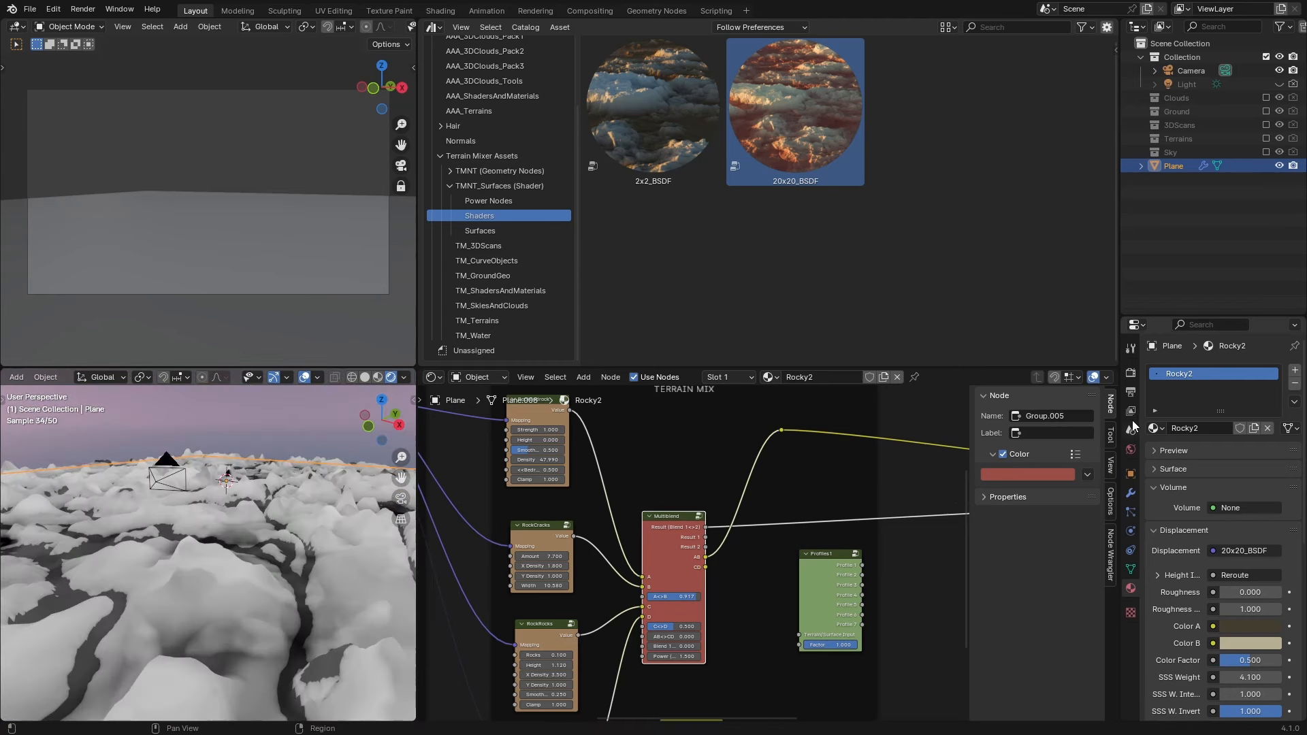
{"action": "left_click", "coordinate": [1131, 373]}
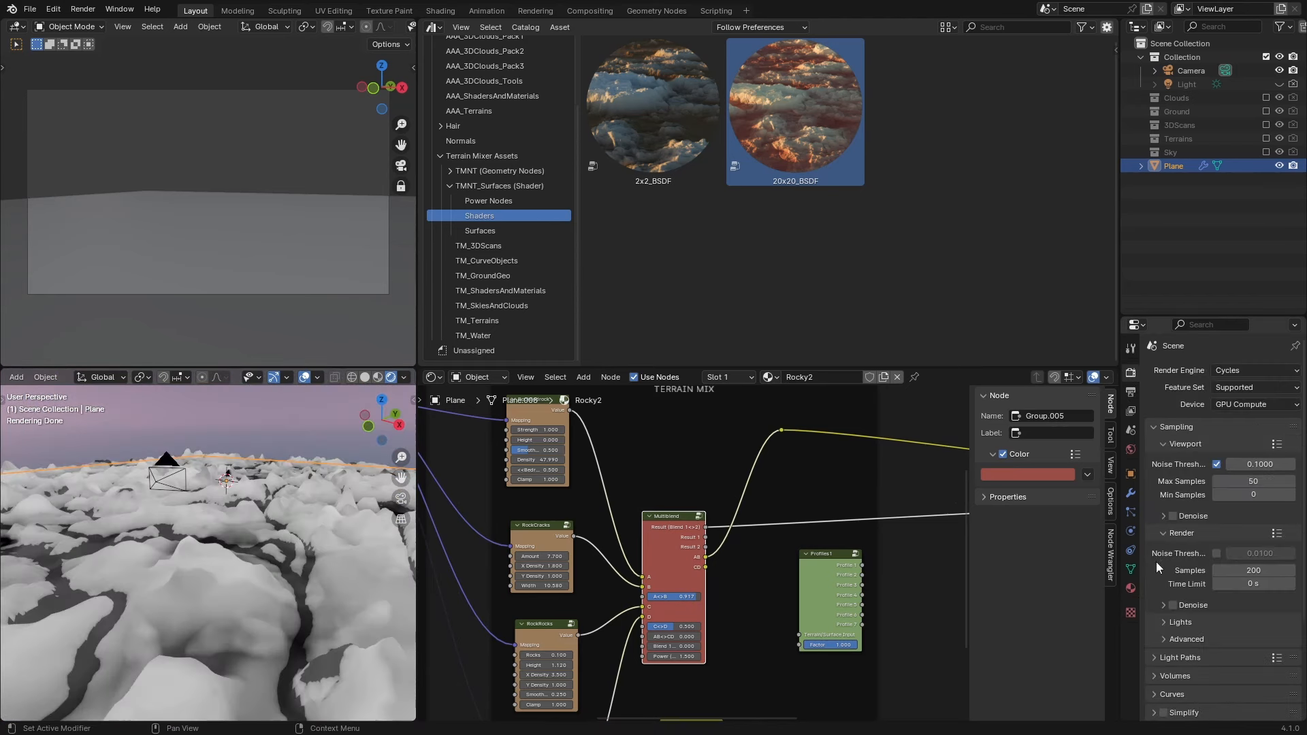
{"action": "scroll", "coordinate": [1182, 657], "scroll_direction": "down", "scroll_amount": 4}
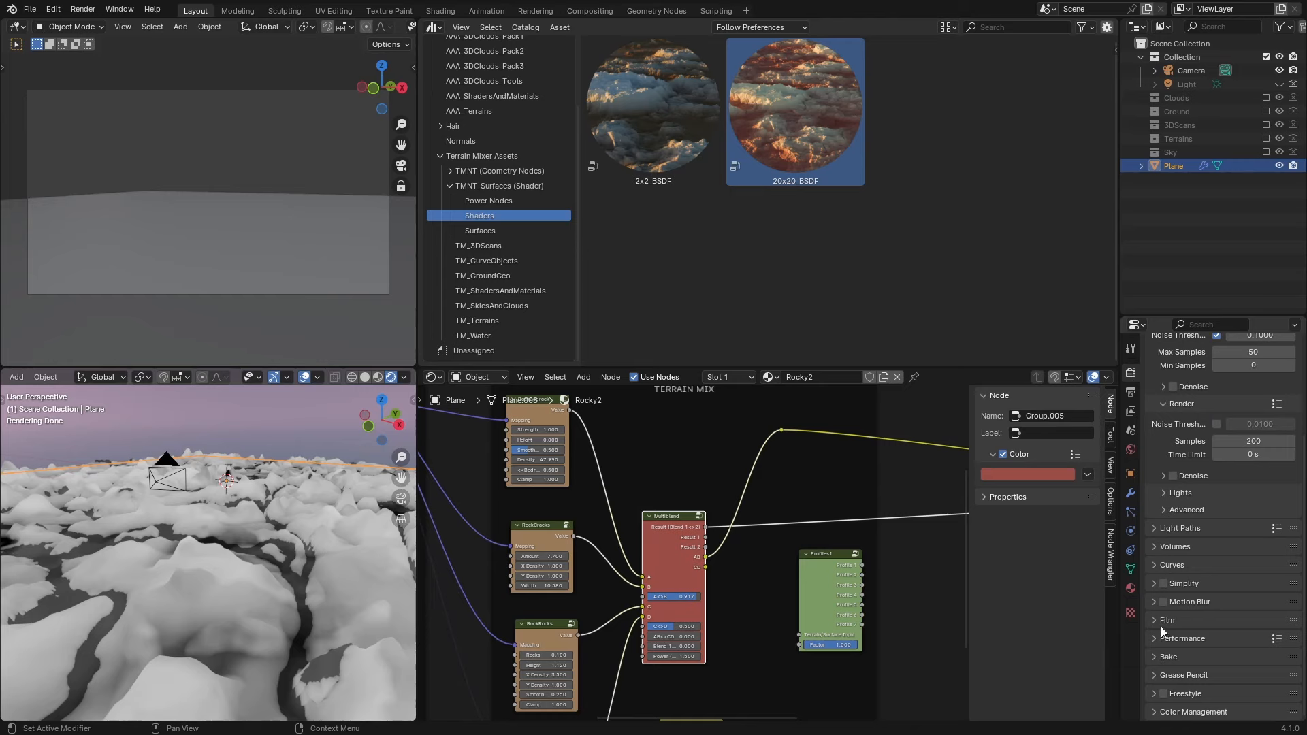
{"action": "left_click", "coordinate": [1161, 620]}
{"action": "scroll", "coordinate": [1219, 644], "scroll_direction": "down", "scroll_amount": 3}
{"action": "left_click", "coordinate": [1205, 636]}
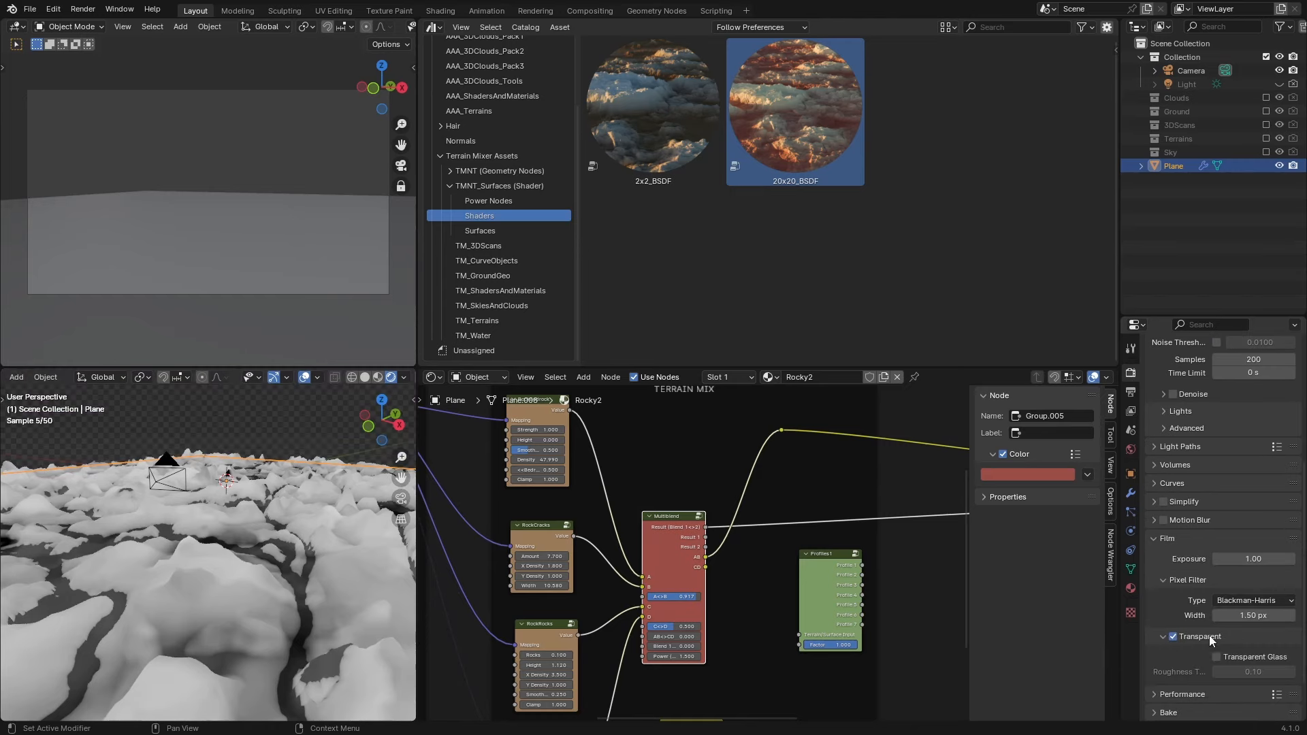
{"action": "left_click", "coordinate": [1160, 538]}
Preview the C and D mix on the terrain surface by connecting the Multiblend CD output to the surface reroute.
{"action": "middle_click_drag", "start_coordinate": [322, 465], "coordinate": [345, 476]}
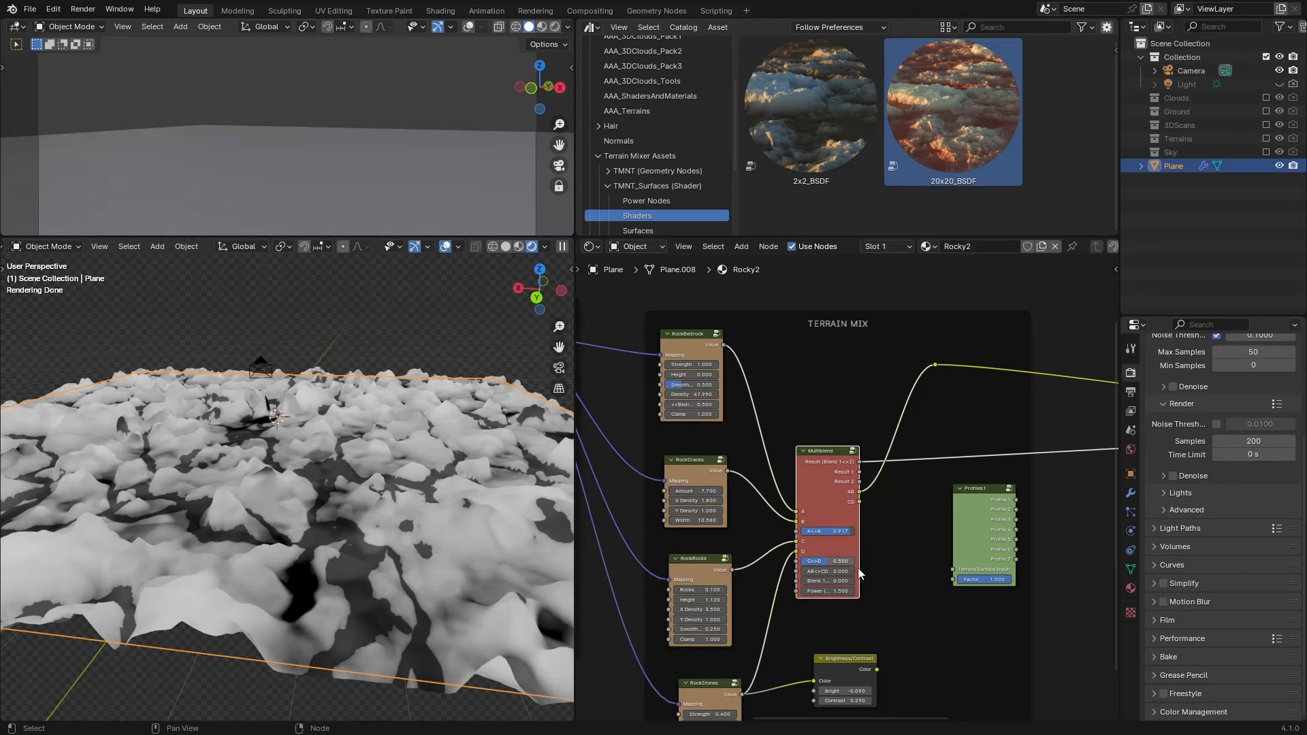
{"action": "middle_click_drag", "start_coordinate": [903, 576], "coordinate": [869, 576]}
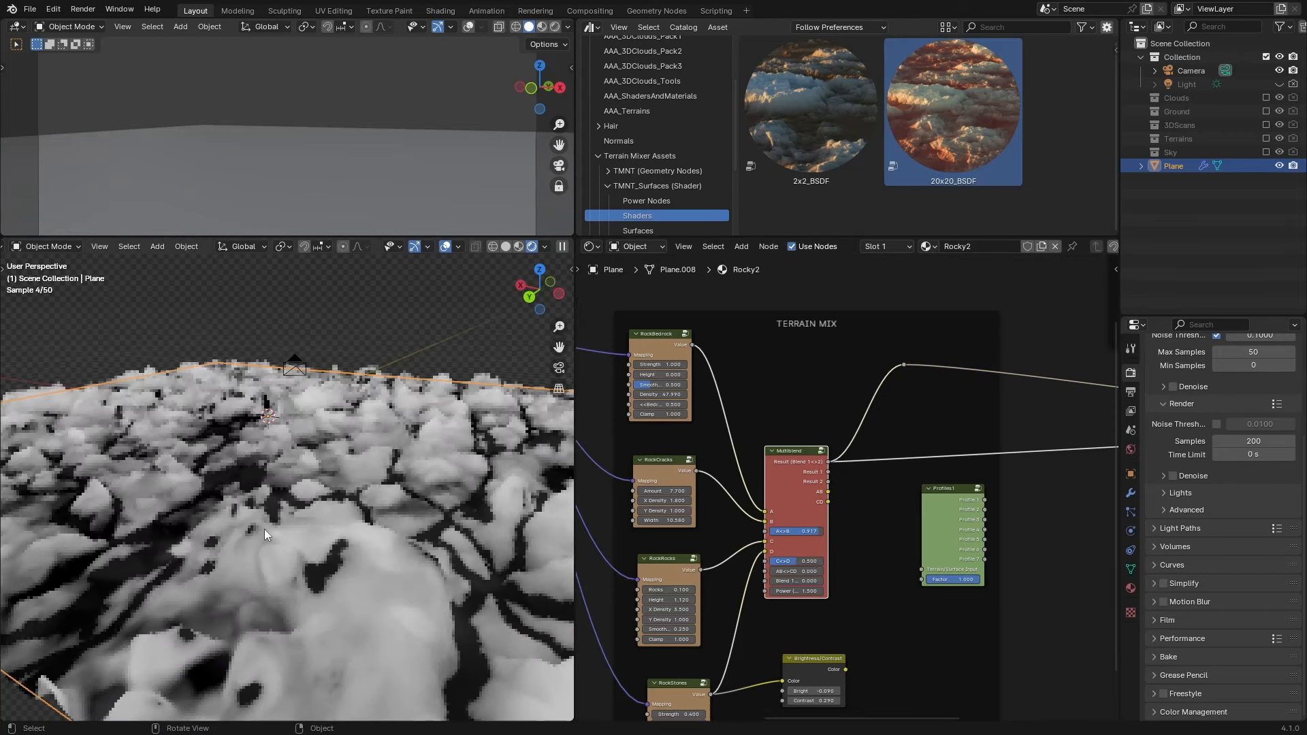
{"action": "middle_click_drag", "start_coordinate": [265, 529], "coordinate": [308, 519]}
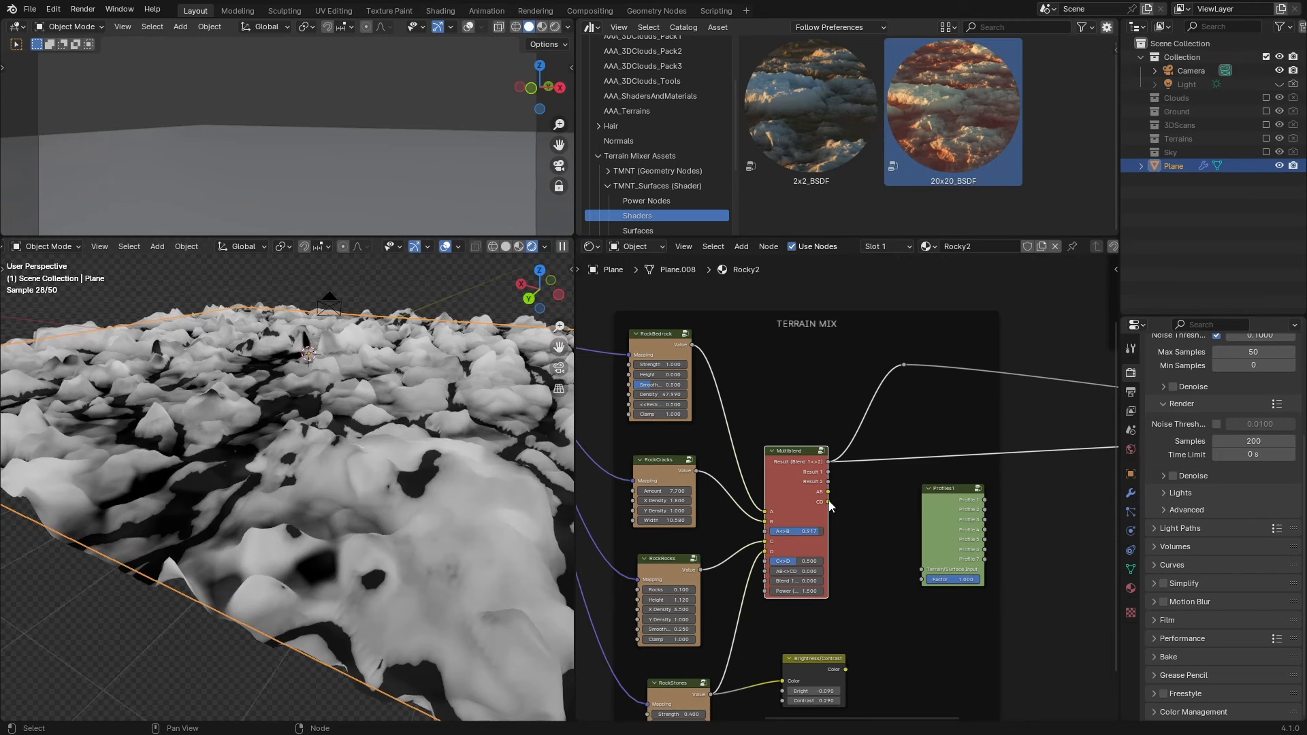
{"action": "left_click_drag", "start_coordinate": [829, 502], "coordinate": [909, 366]}
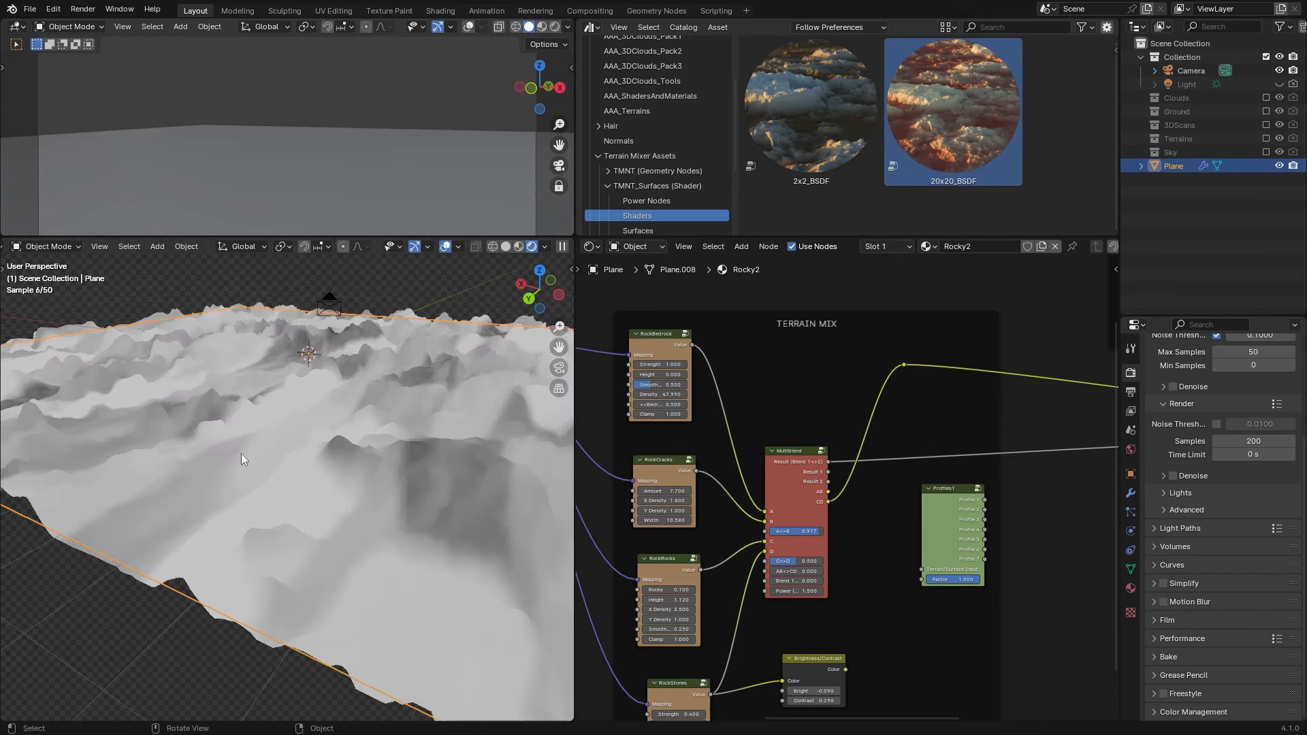
Set RockRocks to Height 0.320, X Density 6.300 and Y Density 4.500 while viewing the terrain from above.
{"action": "middle_click_drag", "start_coordinate": [241, 454], "coordinate": [297, 507]}
{"action": "key", "text": "KP_7"}
{"action": "scroll", "coordinate": [240, 532], "scroll_direction": "down", "scroll_amount": 1}
{"action": "scroll", "coordinate": [250, 530], "scroll_direction": "up", "scroll_amount": 2}
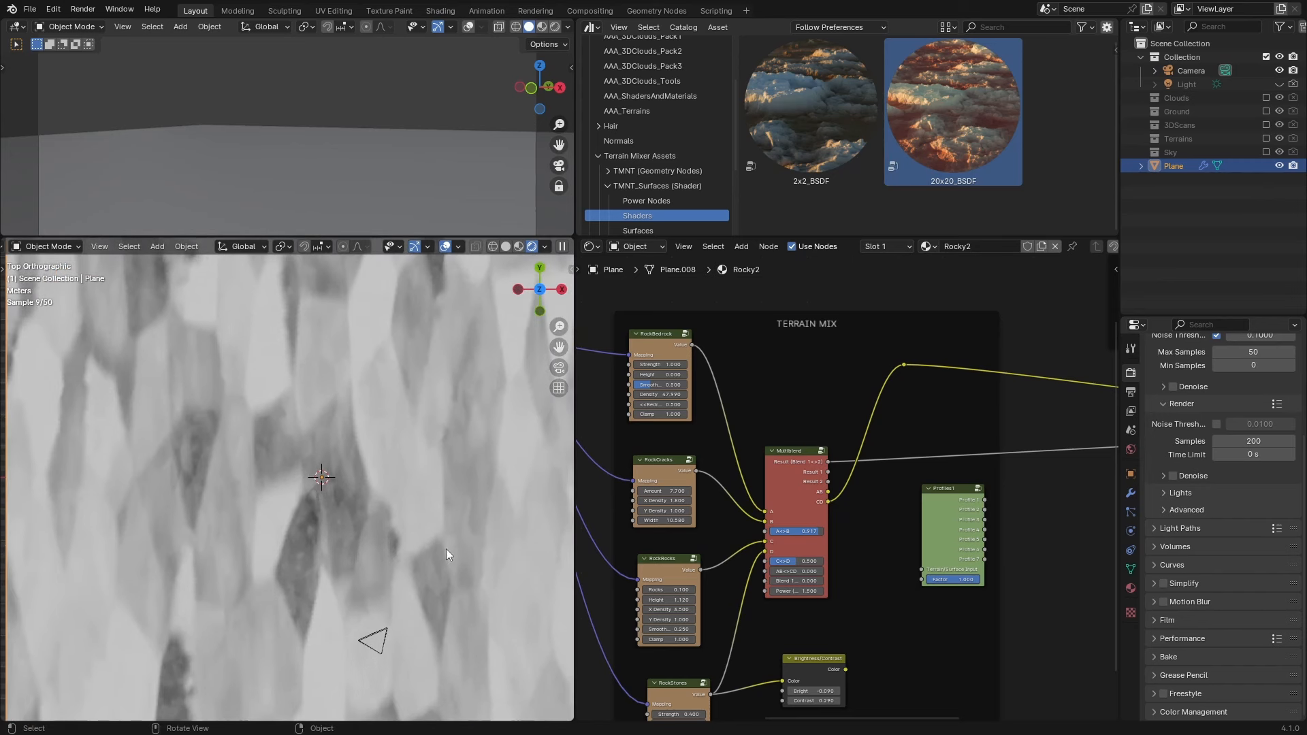
{"action": "scroll", "coordinate": [781, 540], "scroll_direction": "up", "scroll_amount": 2}
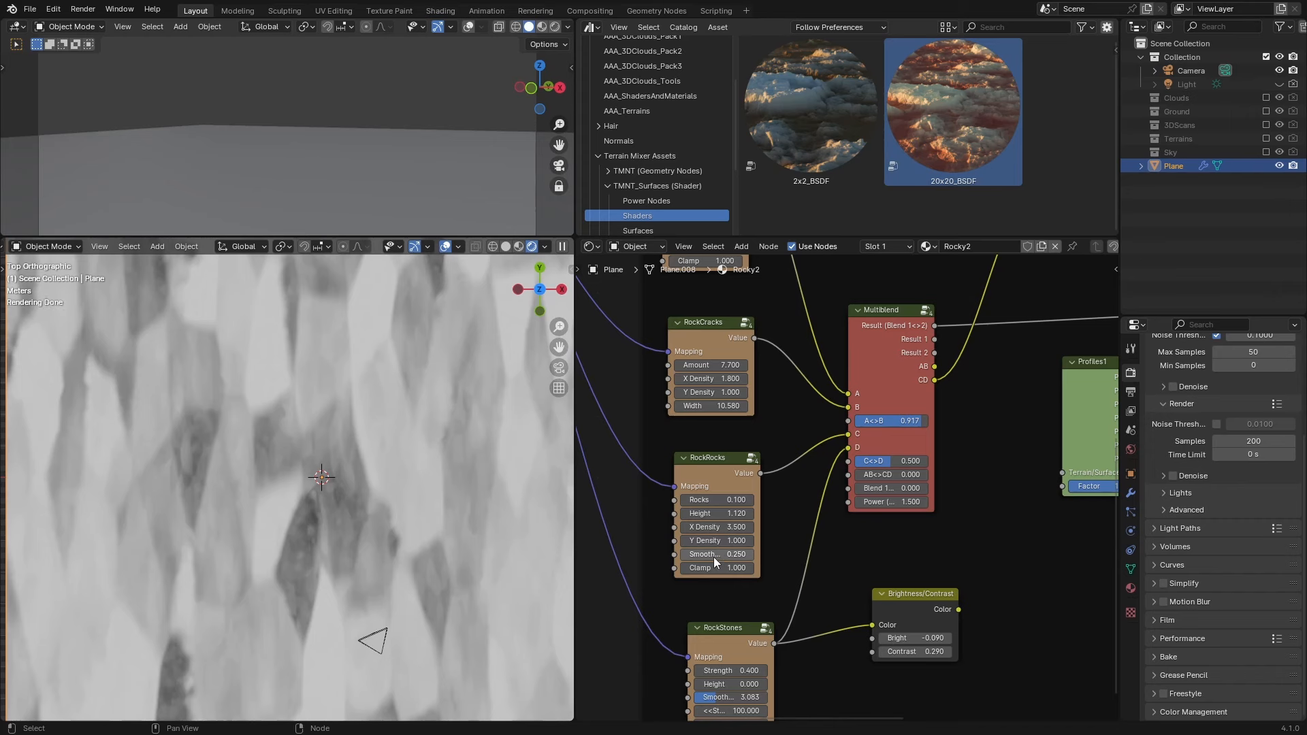
{"action": "left_click_drag", "start_coordinate": [715, 527], "coordinate": [684, 515]}
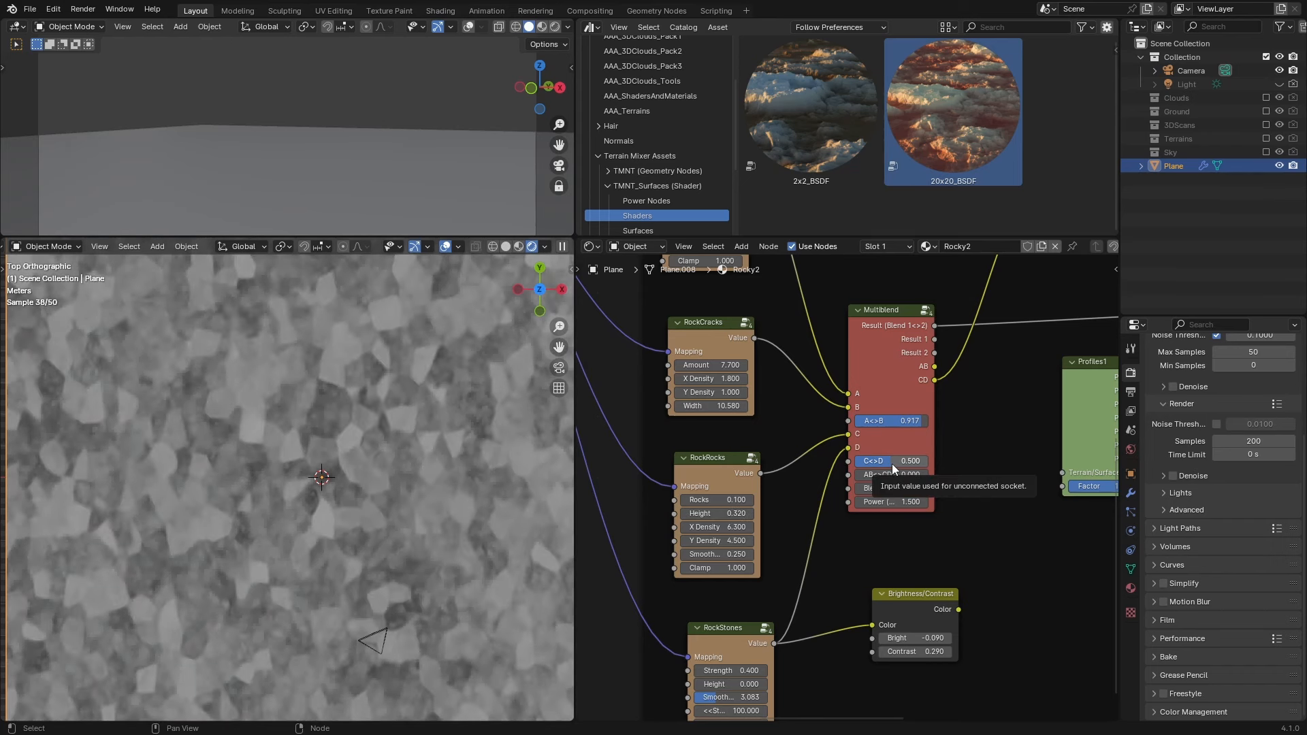
Set Multiblend's C<>D to 1.000 and connect its Result (Blend 1<>2) output to the surface reroute.
{"action": "left_click_drag", "start_coordinate": [902, 463], "coordinate": [973, 463]}
{"action": "scroll", "coordinate": [924, 487], "scroll_direction": "down", "scroll_amount": 2}
{"action": "middle_click_drag", "start_coordinate": [925, 488], "coordinate": [710, 583]}
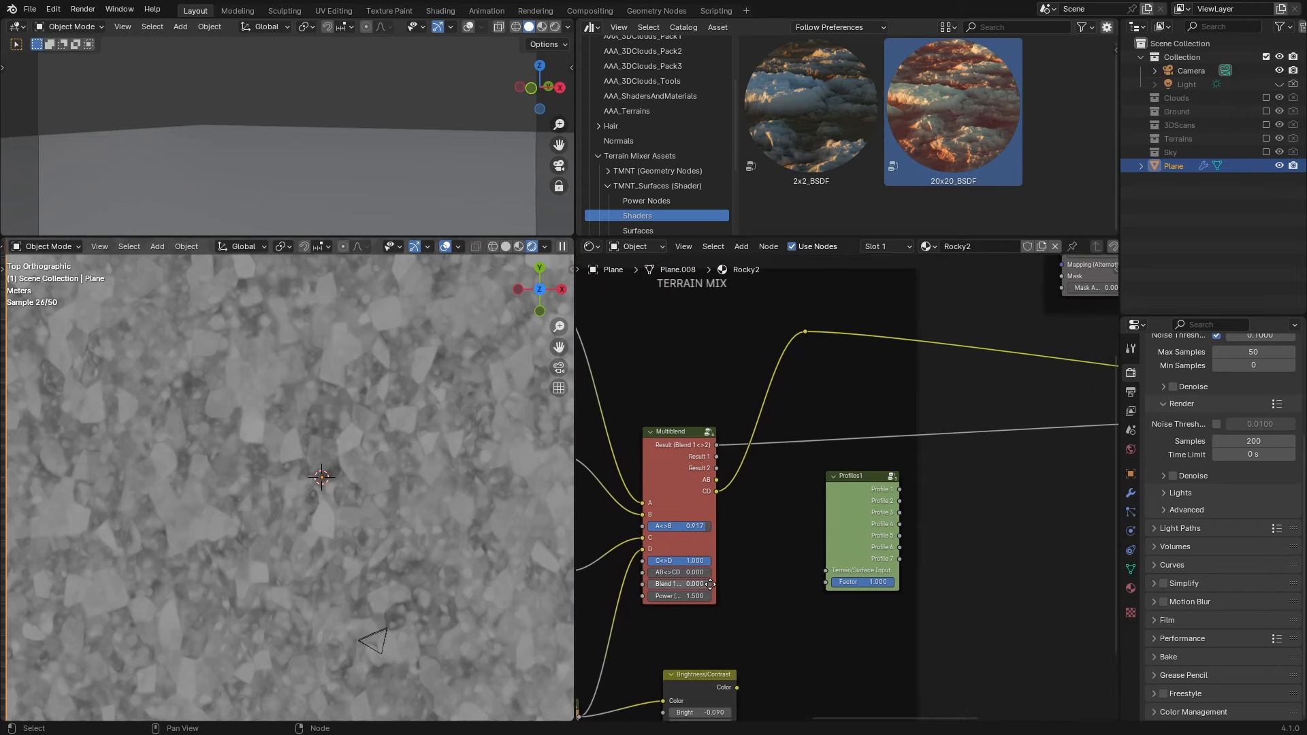
{"action": "left_click_drag", "start_coordinate": [717, 444], "coordinate": [806, 333]}
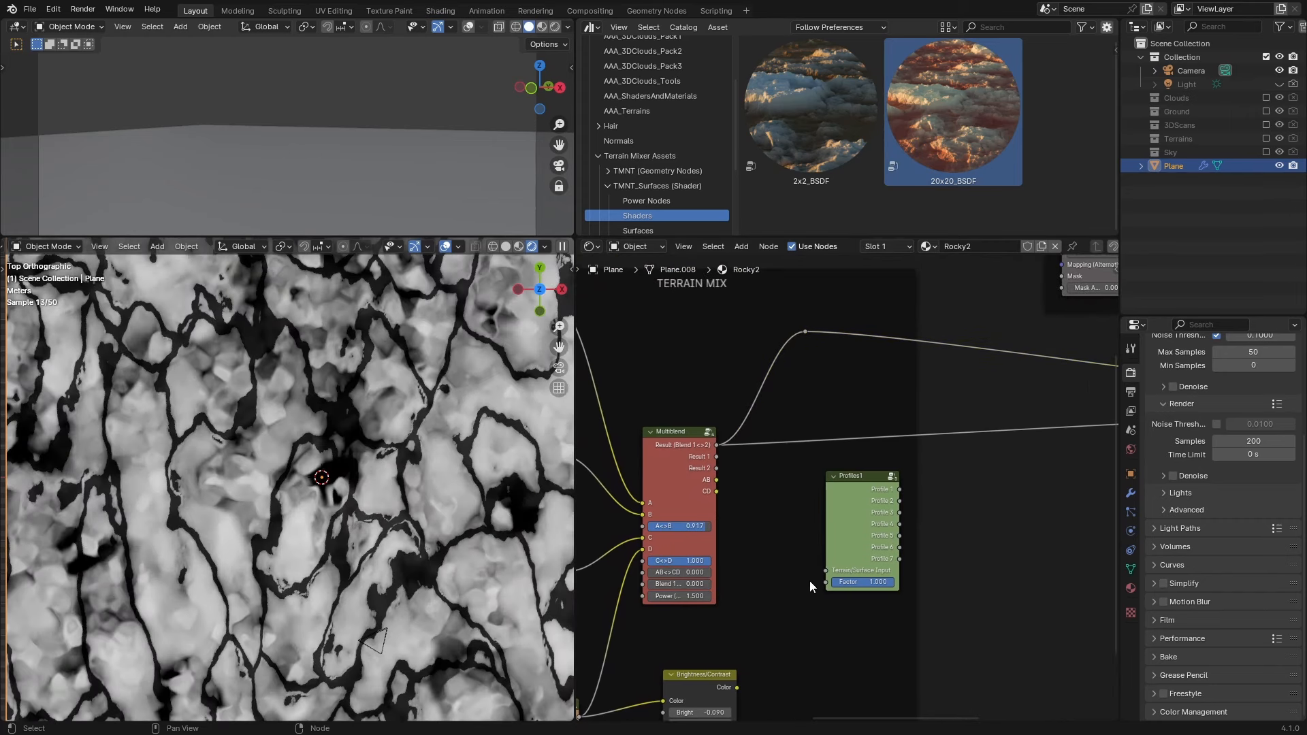
Set Multiblend's AB<>CD to 1.000 and examine the blended terrain from above and in perspective.
{"action": "left_click_drag", "start_coordinate": [678, 564], "coordinate": [715, 566]}
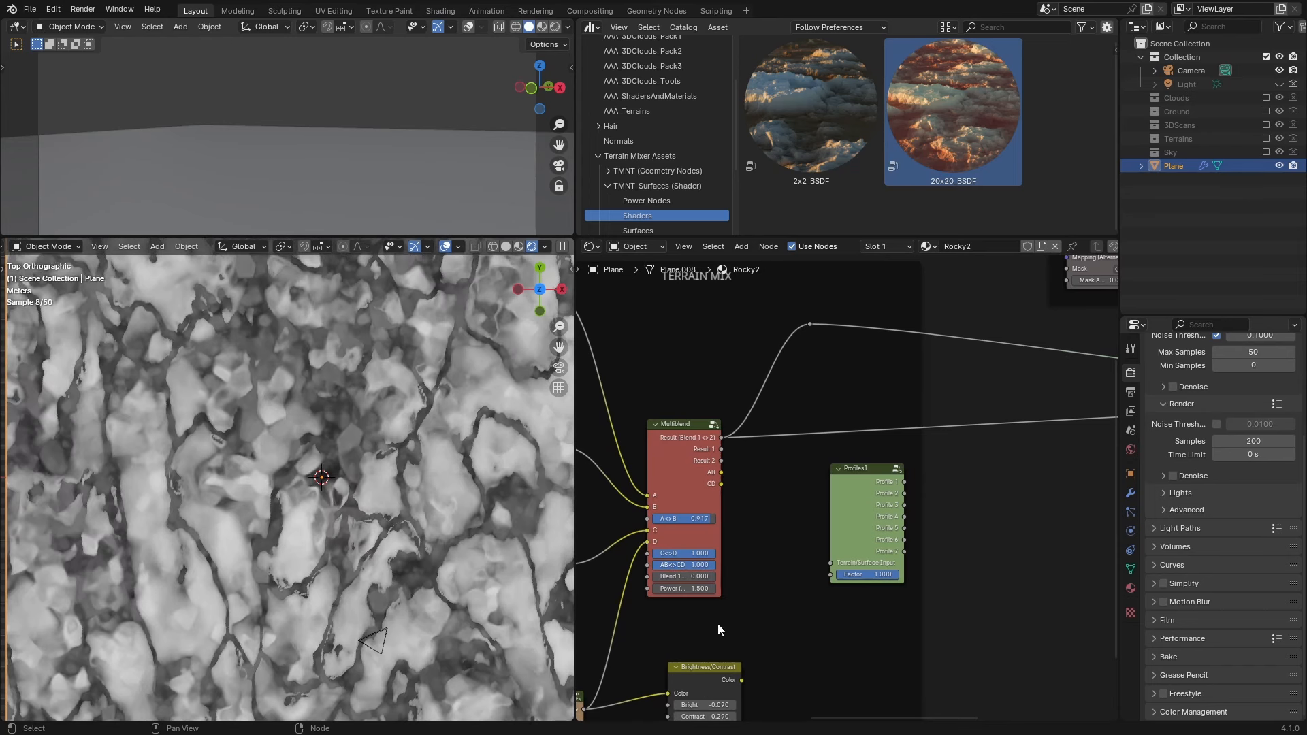
{"action": "middle_click_drag", "start_coordinate": [721, 595], "coordinate": [873, 548]}
{"action": "scroll", "coordinate": [276, 507], "scroll_direction": "up", "scroll_amount": 3}
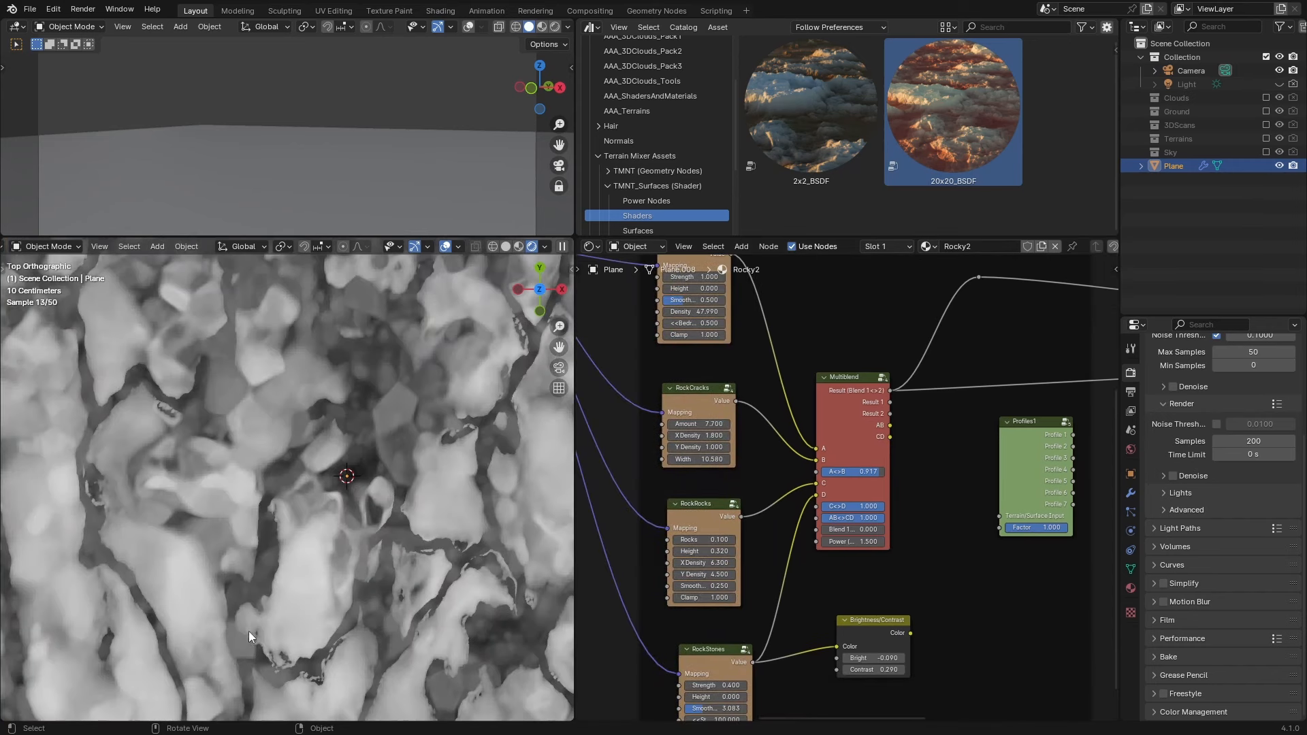
{"action": "scroll", "coordinate": [326, 475], "scroll_direction": "down", "scroll_amount": 3}
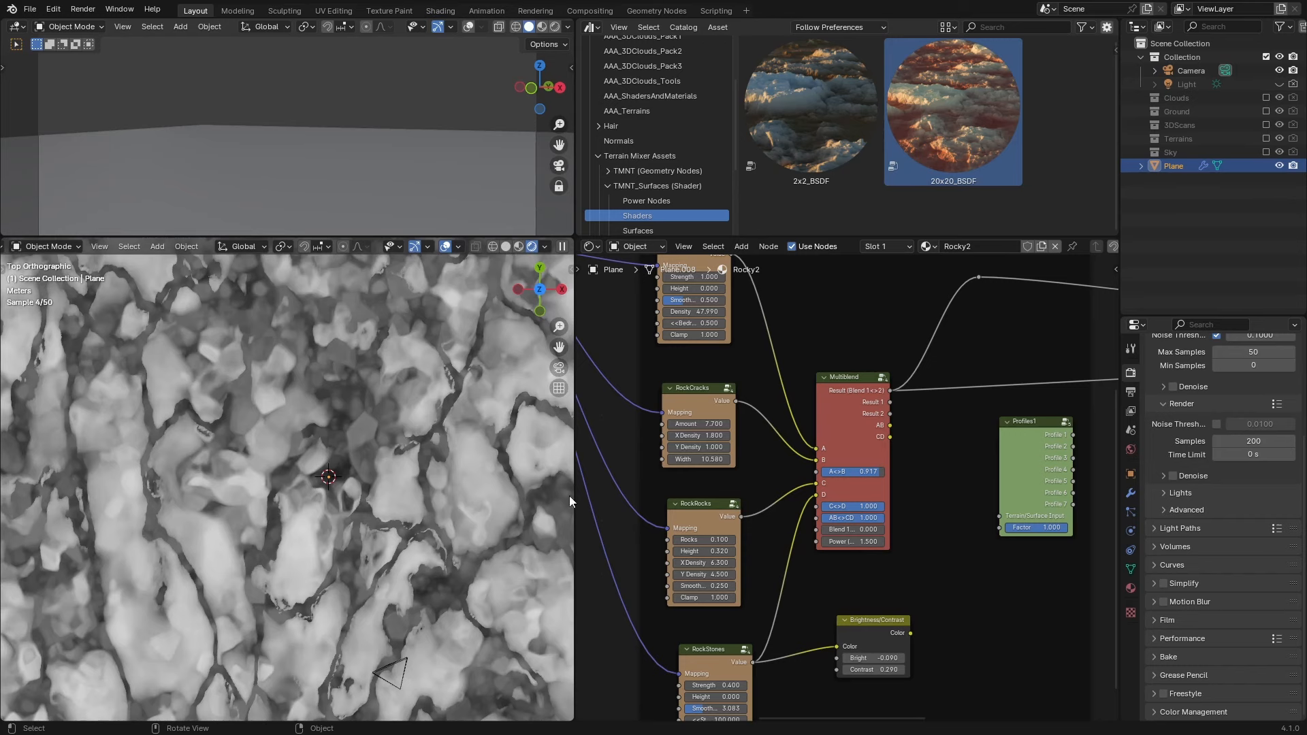
{"action": "mouse_move", "coordinate": [448, 589]}
{"action": "middle_mouse_down"}
{"action": "mouse_move", "coordinate": [421, 450]}
{"action": "mouse_move", "coordinate": [439, 599]}
{"action": "mouse_move", "coordinate": [442, 560]}
{"action": "mouse_move", "coordinate": [485, 577]}
{"action": "mouse_move", "coordinate": [435, 568]}
{"action": "middle_mouse_up"}
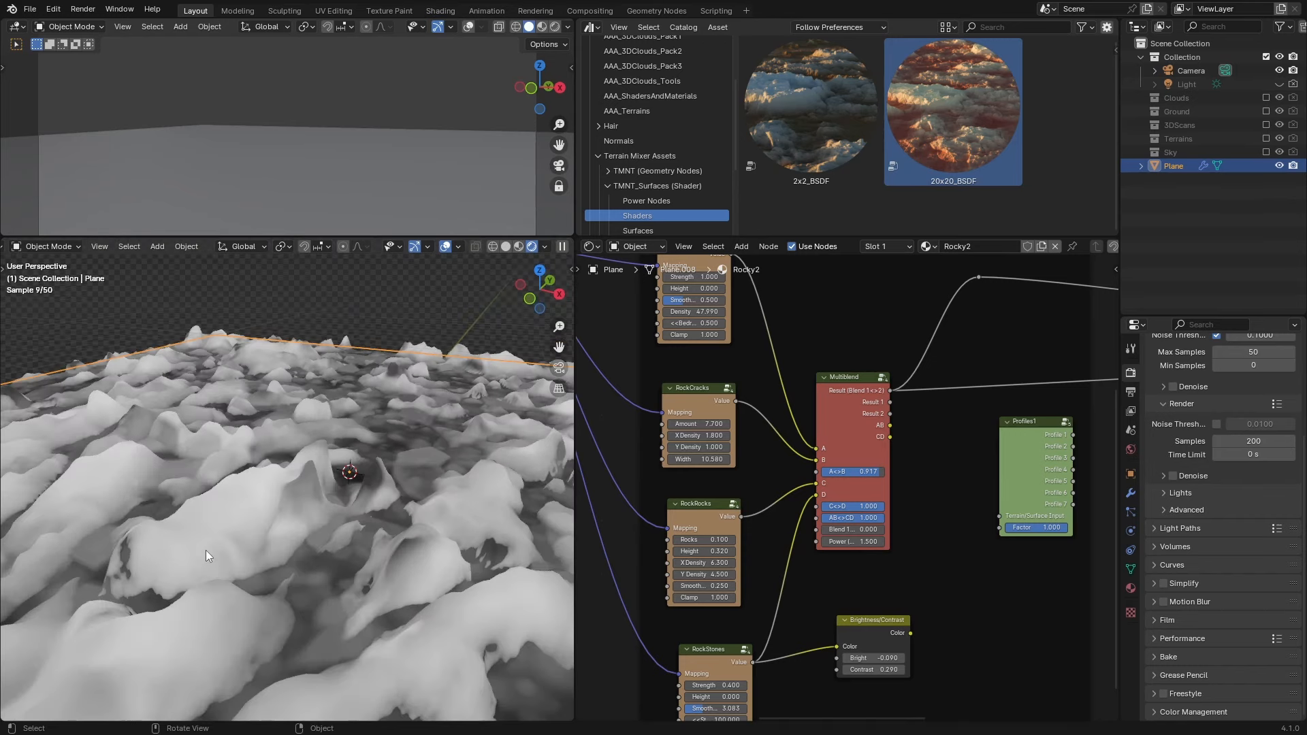
{"action": "middle_click_drag", "start_coordinate": [226, 564], "coordinate": [342, 460]}
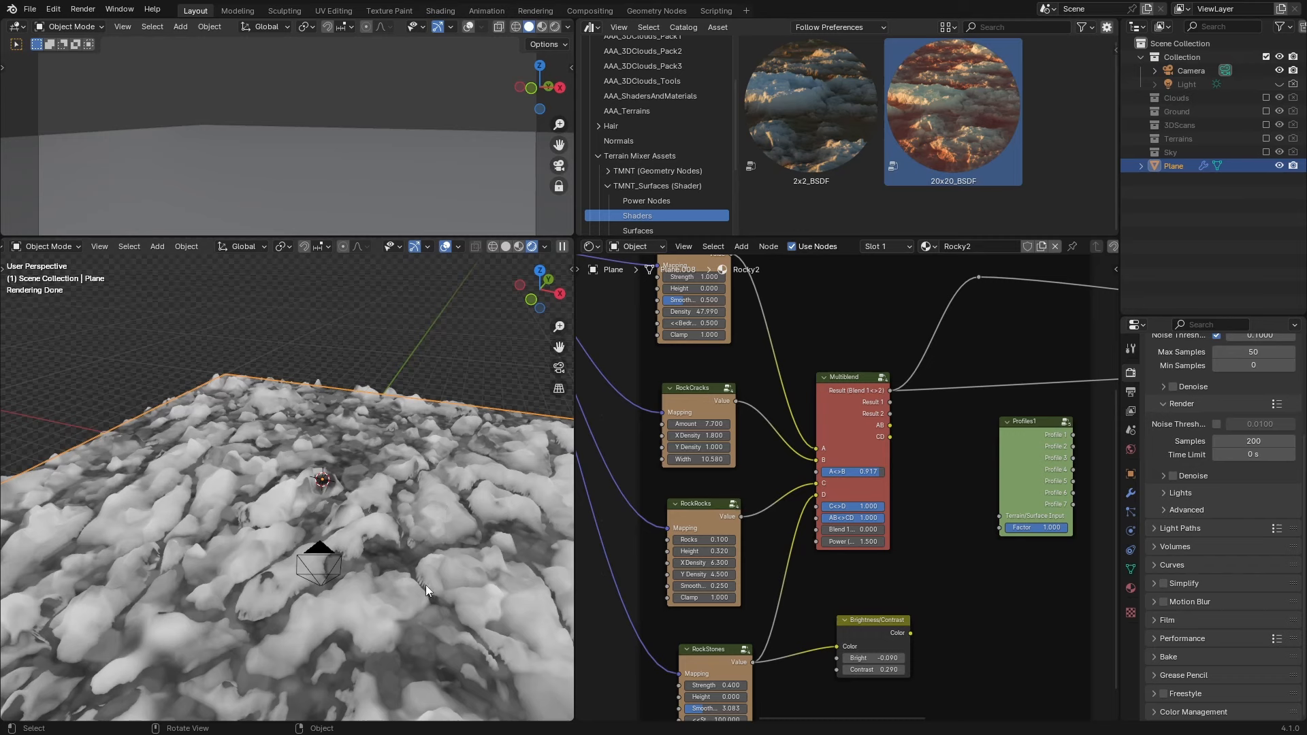
{"action": "middle_click_drag", "start_coordinate": [416, 557], "coordinate": [387, 562]}
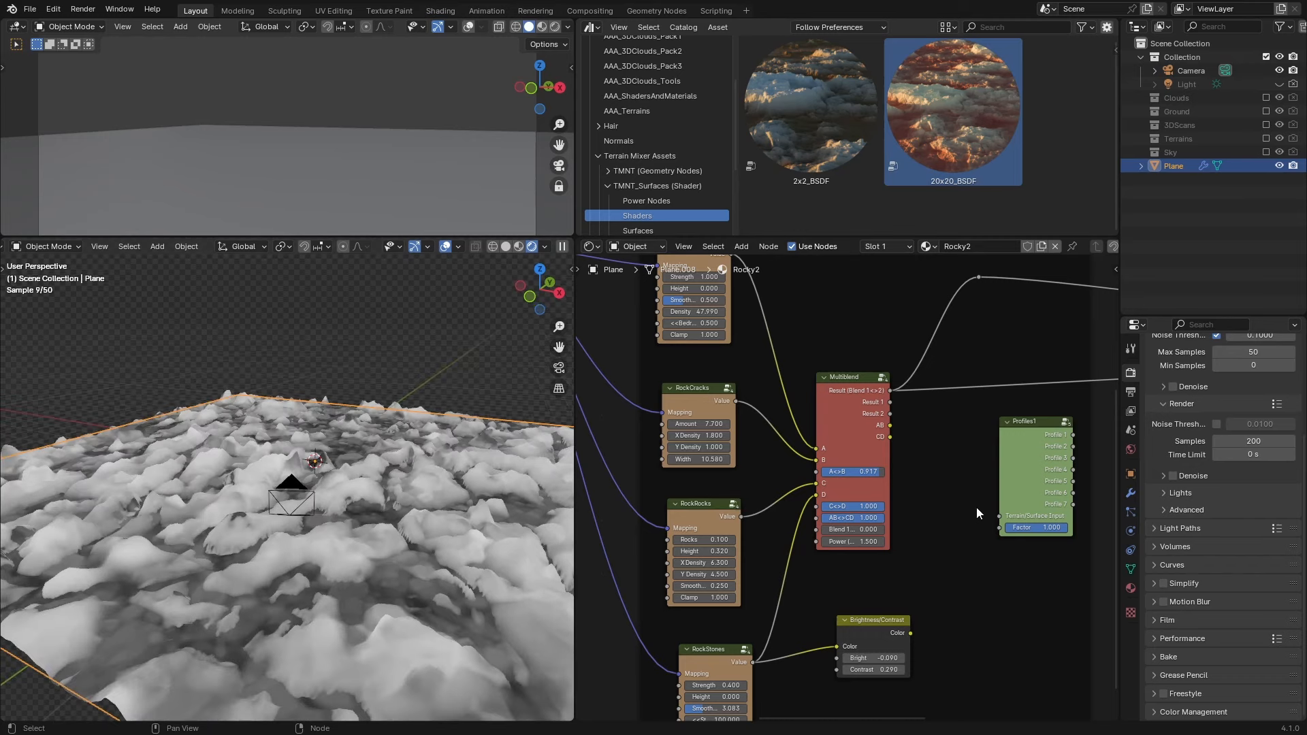
Route Multiblend's Result (Blend 1<>2) through the Profiles1 Terrain/Surface Input and connect Profile 1 to the surface reroute.
{"action": "middle_click_drag", "start_coordinate": [1083, 464], "coordinate": [912, 470]}
{"action": "middle_click_drag", "start_coordinate": [995, 502], "coordinate": [943, 523]}
{"action": "scroll", "coordinate": [875, 475], "scroll_direction": "up", "scroll_amount": 2}
{"action": "middle_click_drag", "start_coordinate": [875, 475], "coordinate": [958, 531]}
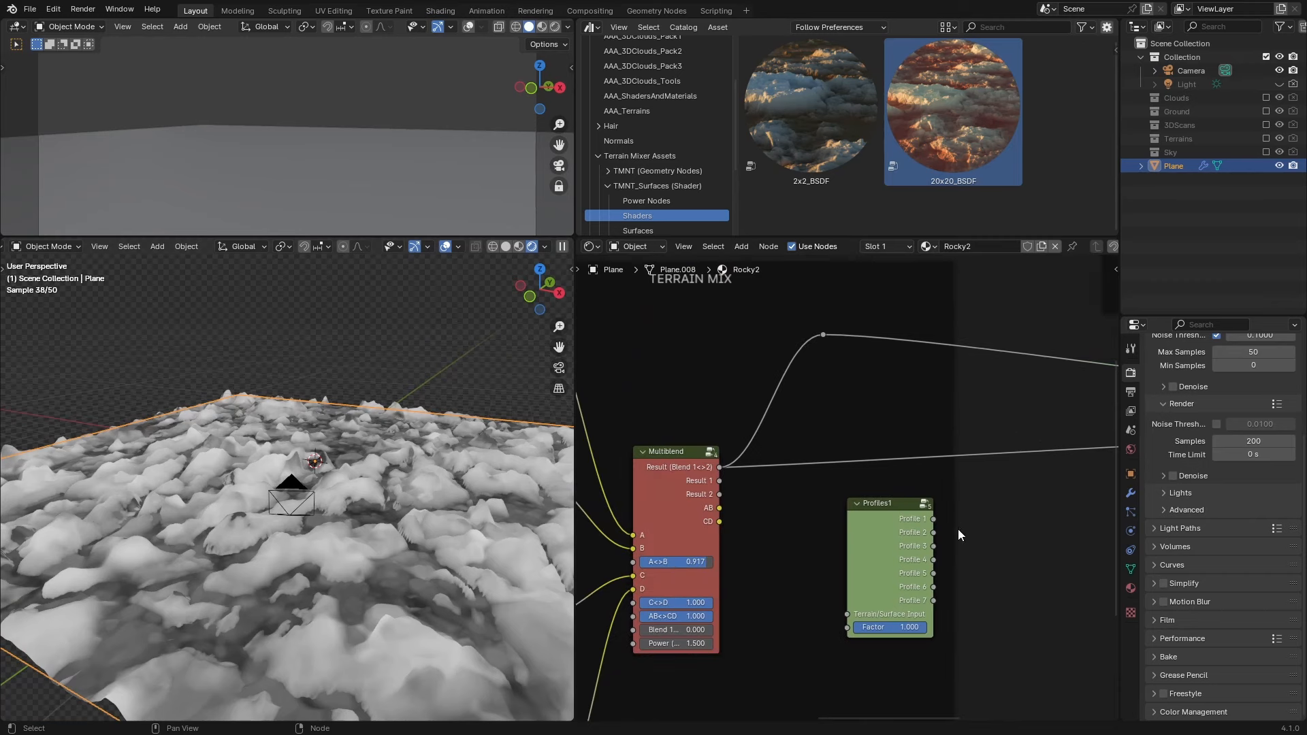
{"action": "left_click_drag", "start_coordinate": [876, 519], "coordinate": [922, 512]}
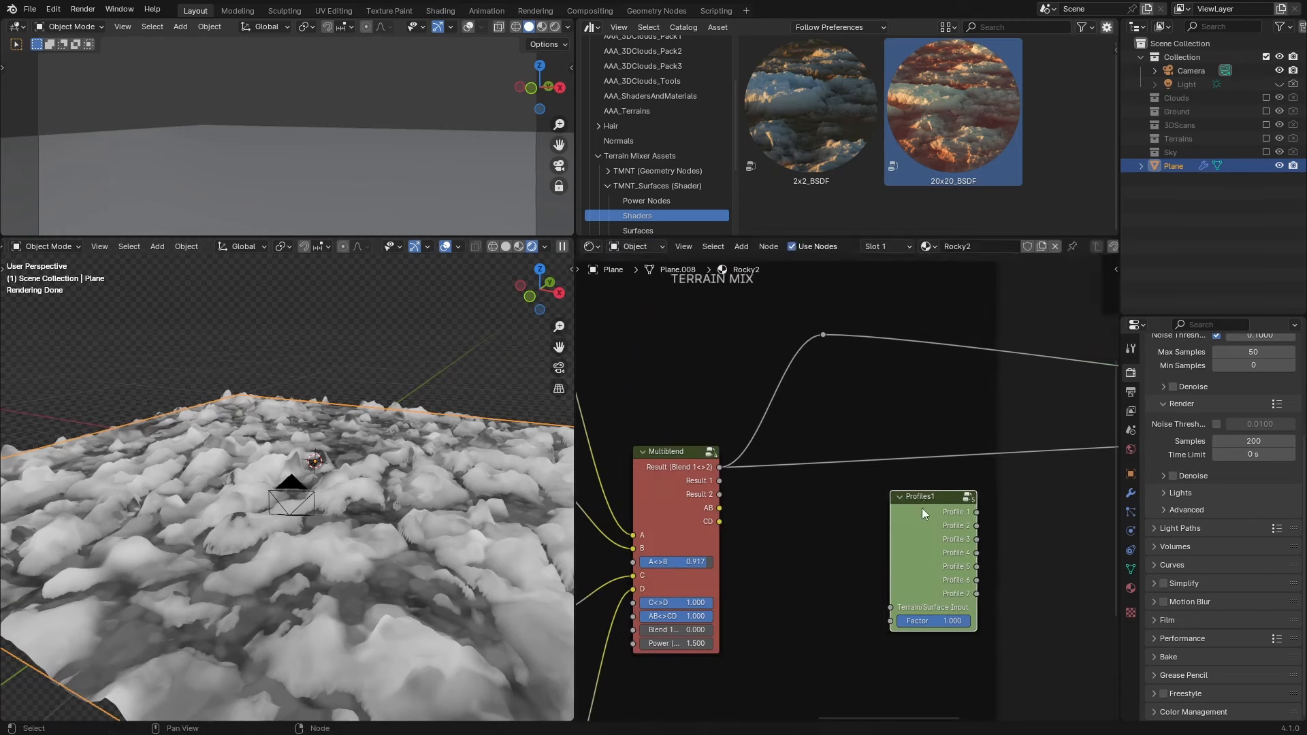
{"action": "left_click_drag", "start_coordinate": [719, 467], "coordinate": [881, 612]}
{"action": "left_click_drag", "start_coordinate": [959, 512], "coordinate": [826, 334]}
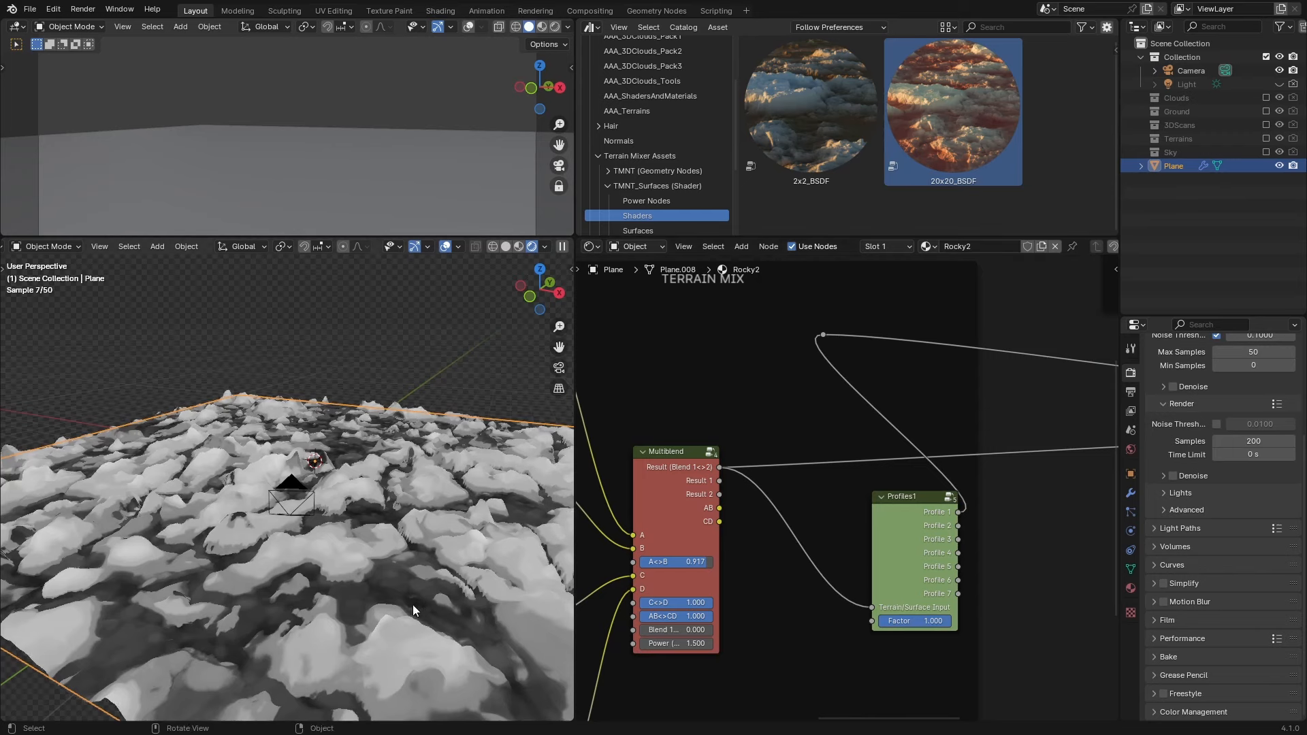
Inspect the profiled terrain up close, and tidy the layout by moving Profiles1 closer to Multiblend and the surface reroute beside its outputs.
{"action": "middle_click_drag", "start_coordinate": [412, 605], "coordinate": [386, 585]}
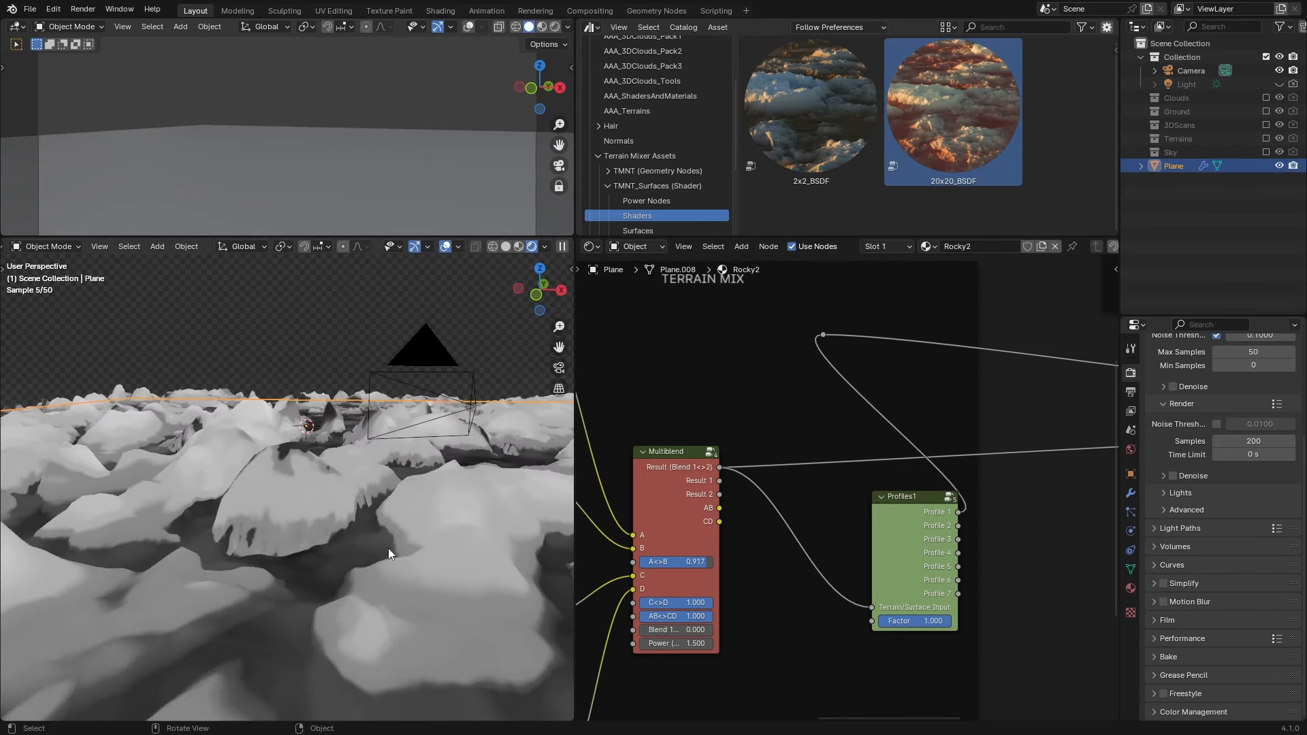
{"action": "middle_click_drag", "start_coordinate": [379, 526], "coordinate": [375, 515]}
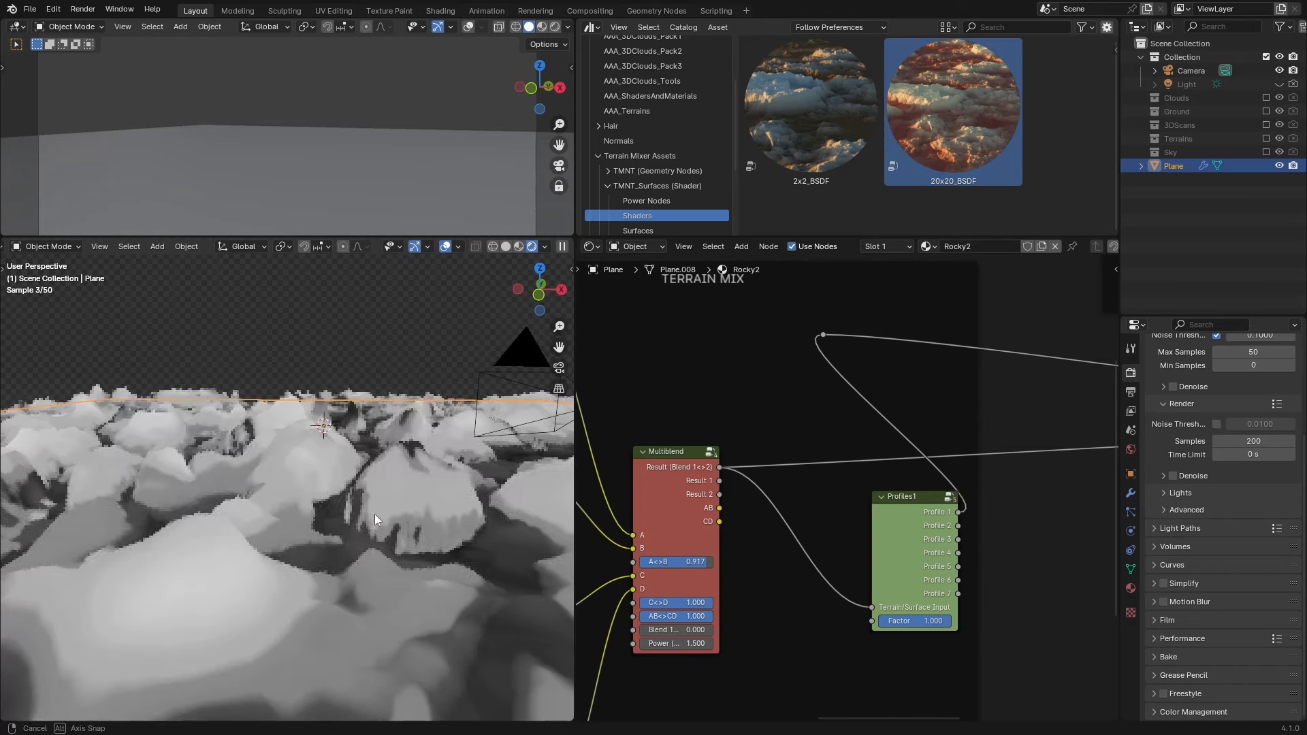
{"action": "middle_click_drag", "start_coordinate": [775, 525], "coordinate": [698, 535]}
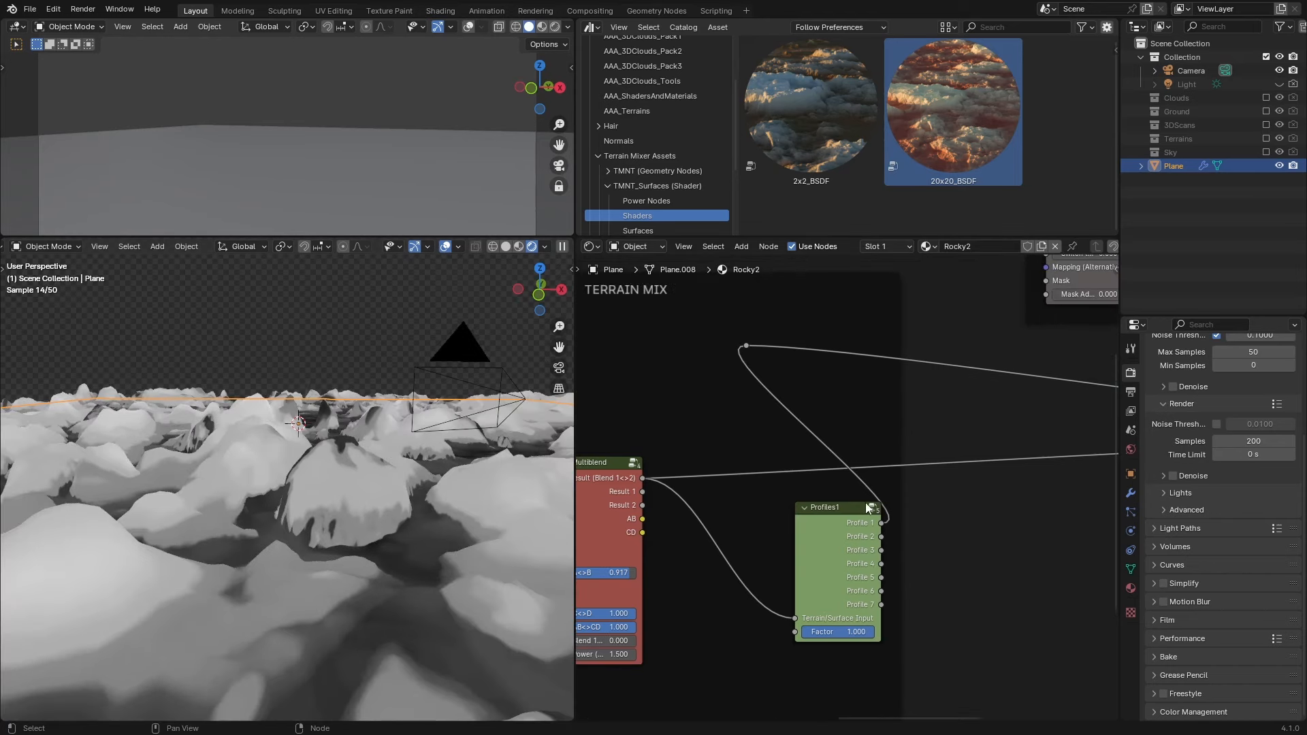
{"action": "left_click_drag", "start_coordinate": [853, 510], "coordinate": [802, 507]}
{"action": "left_click_drag", "start_coordinate": [749, 349], "coordinate": [903, 490]}
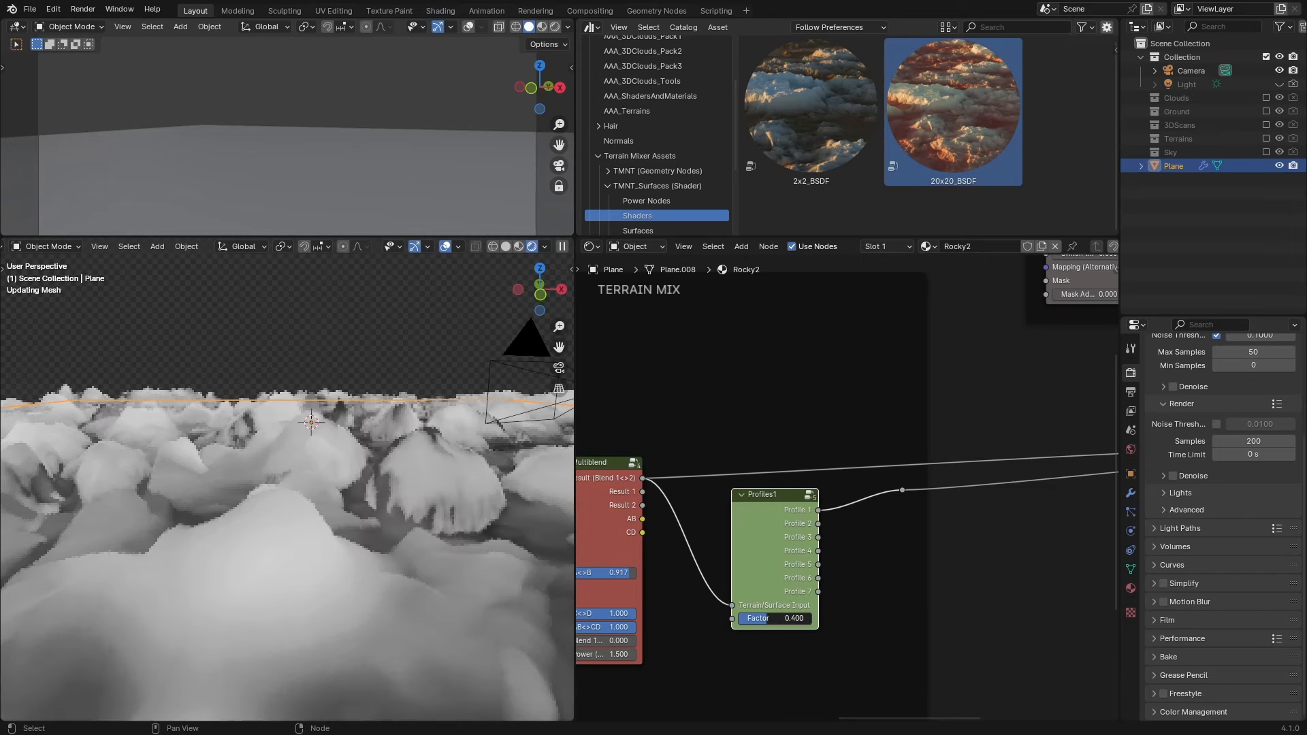
Set Profiles1's Factor to 0.575, Multiblend's A<>B to 0.760, C<>D to 0.864, AB<>CD to 0.982, Blend 1<>2 to 0.148 and Power to 1.300, and save.
{"action": "left_click_drag", "start_coordinate": [797, 618], "coordinate": [793, 619]}
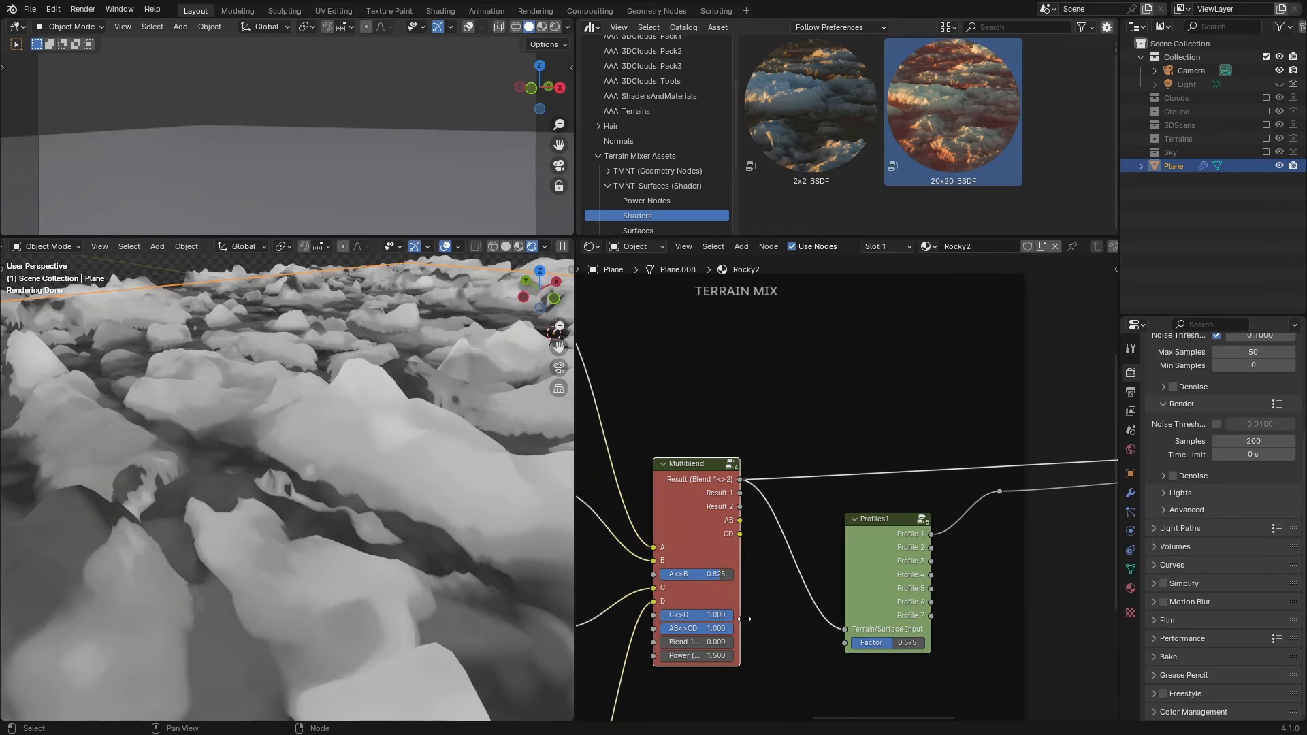
{"action": "left_click_drag", "start_coordinate": [738, 619], "coordinate": [706, 656]}
{"action": "scroll", "coordinate": [345, 553], "scroll_direction": "down", "scroll_amount": 5}
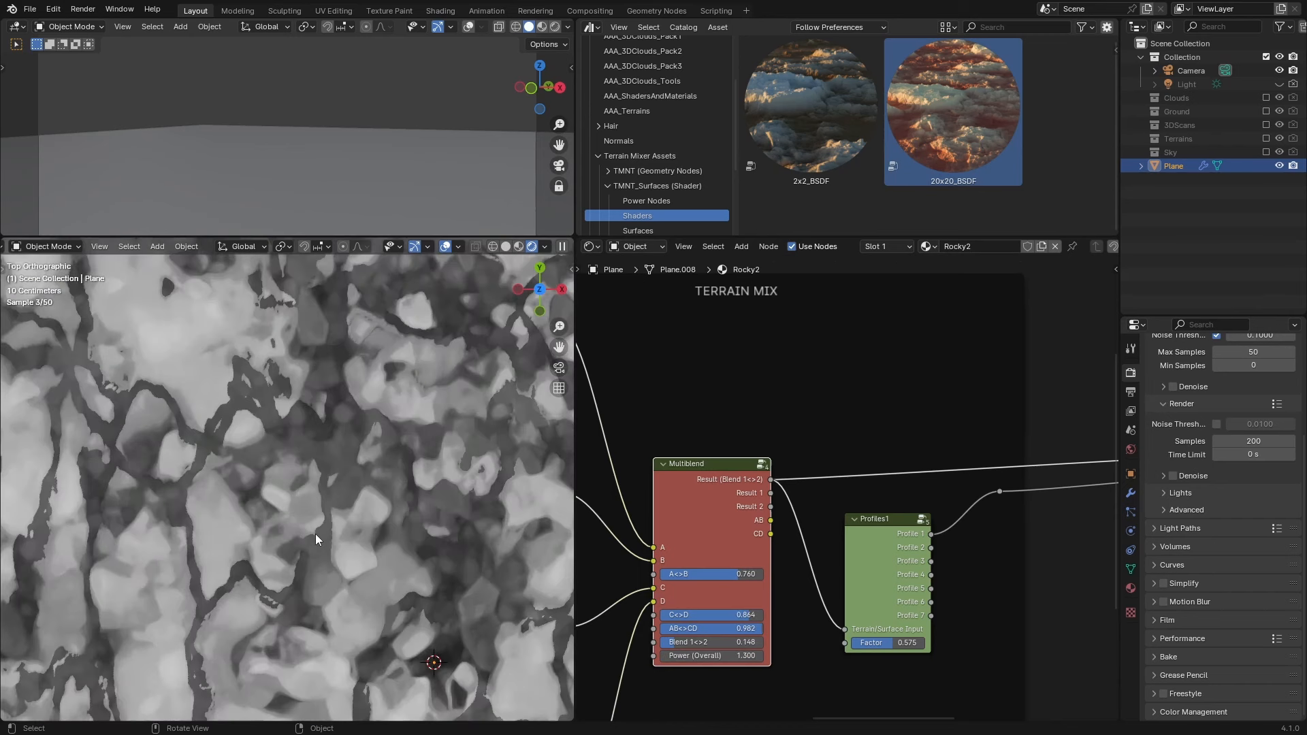
{"action": "key", "text": "ctrl+s"}
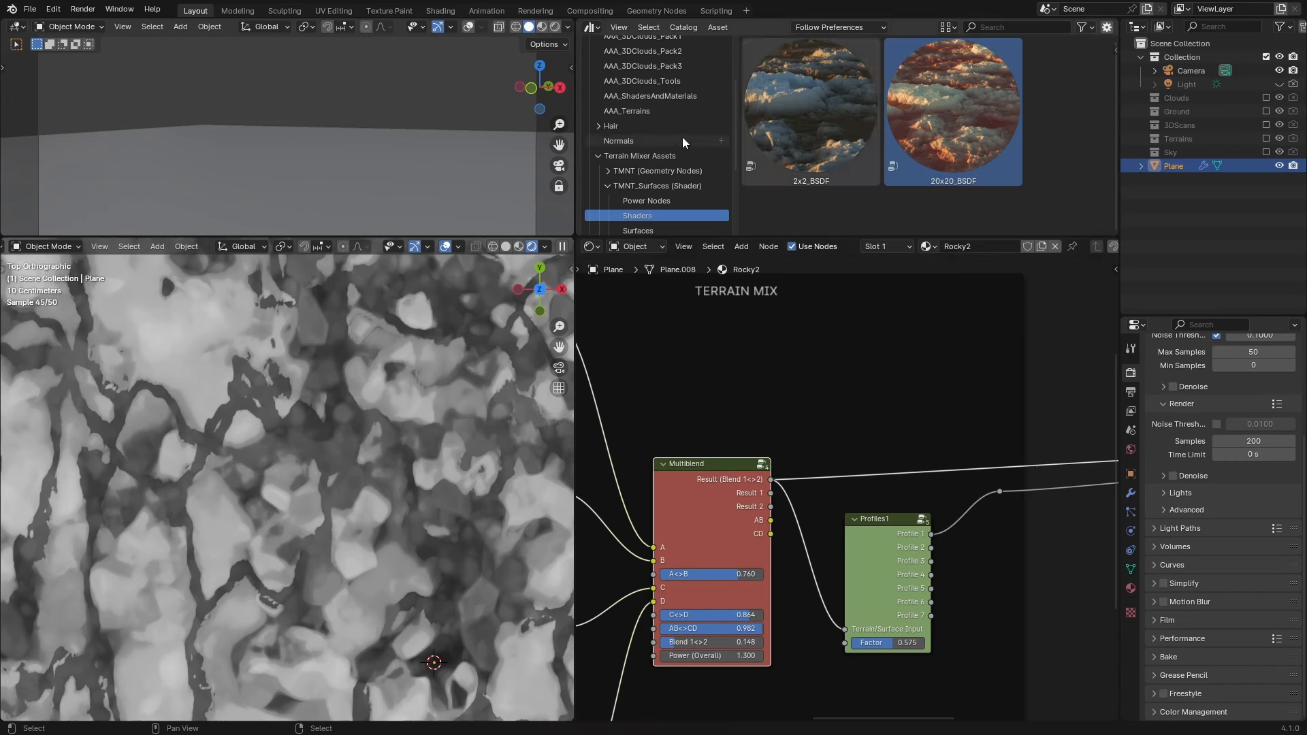
Add the MicroDetails node from the TMNT_Surfaces Surfaces assets above Profiles1 in the TERRAIN MIX frame.
{"action": "scroll", "coordinate": [683, 145], "scroll_direction": "down", "scroll_amount": 4}
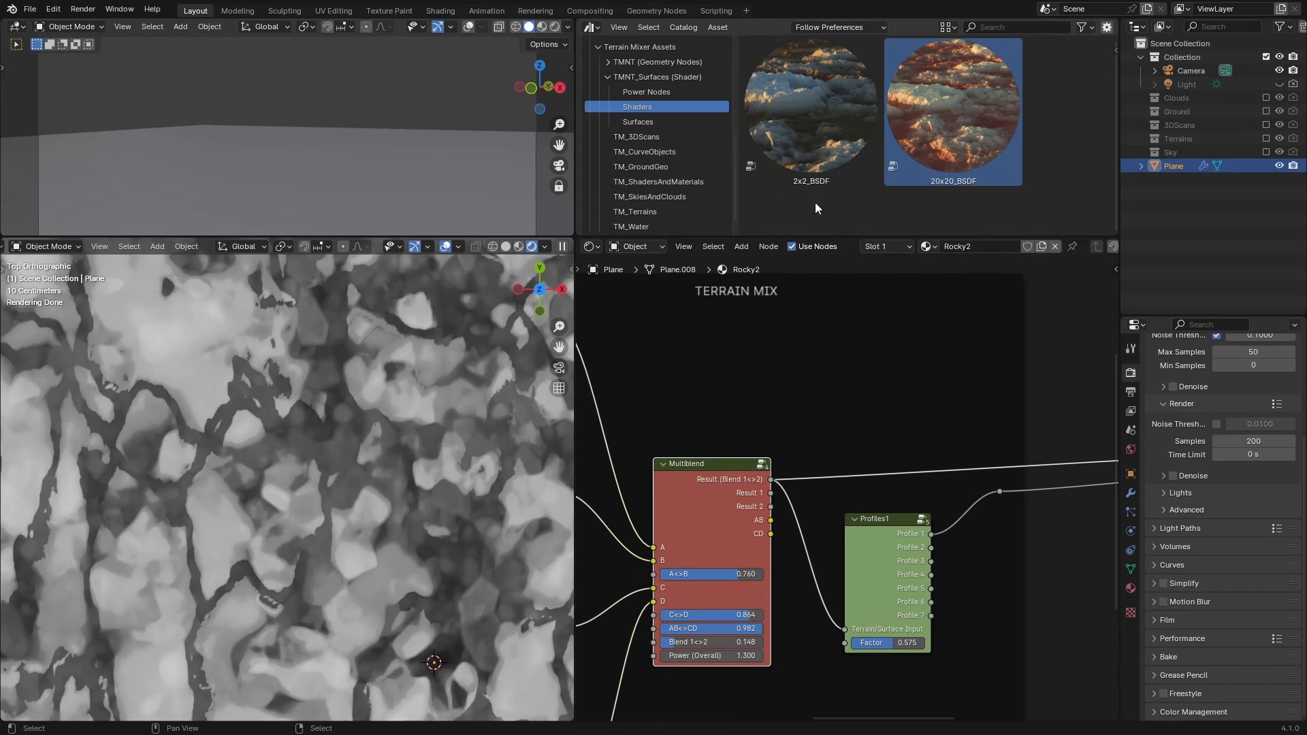
{"action": "left_click", "coordinate": [681, 127]}
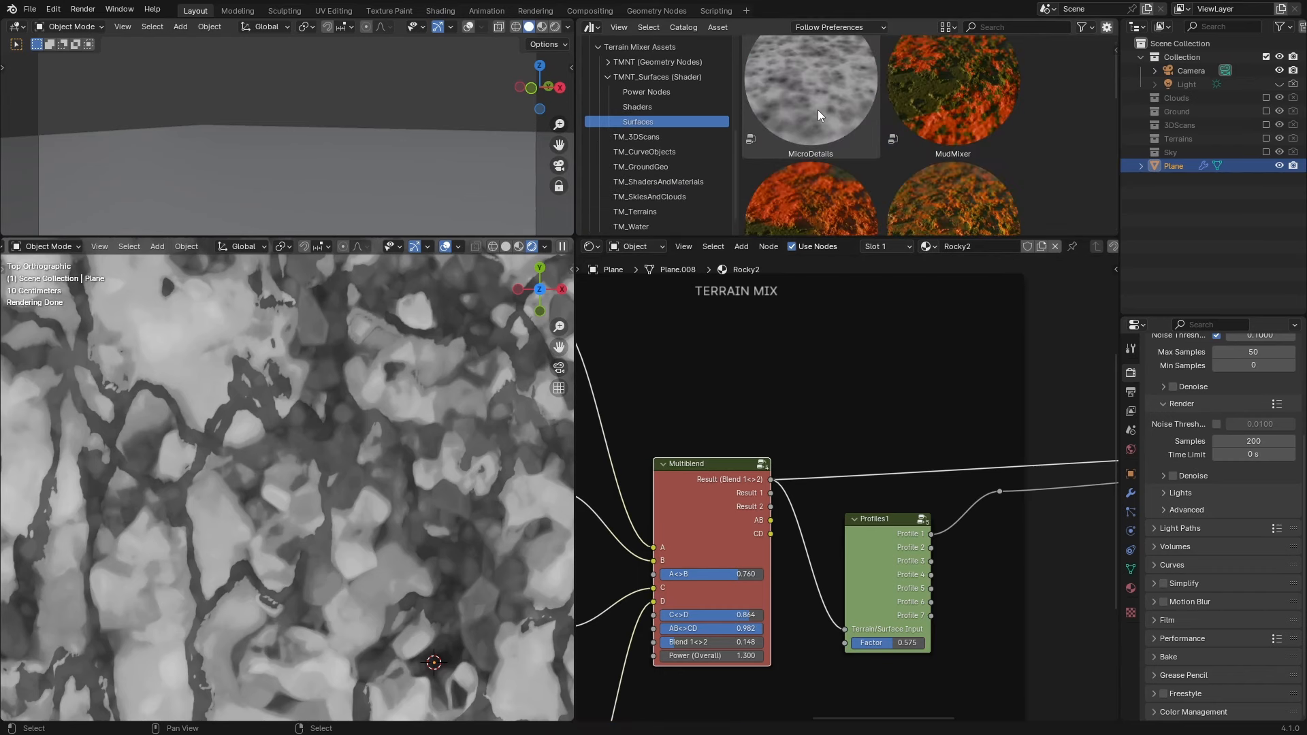
{"action": "left_click_drag", "start_coordinate": [819, 108], "coordinate": [895, 414]}
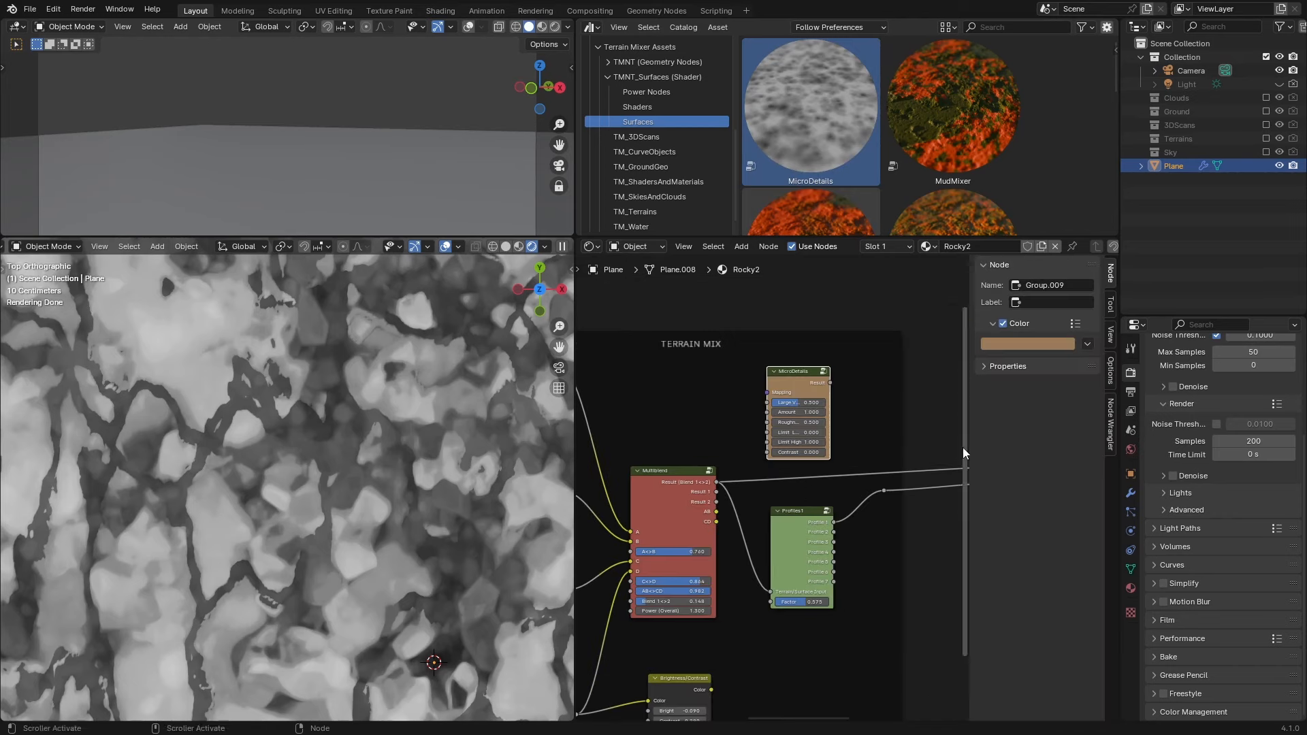
Duplicate the Mapping node that feeds the rock patterns and connect the copy's Vector output to MicroDetails' Mapping input.
{"action": "scroll", "coordinate": [879, 442], "scroll_direction": "down", "scroll_amount": 3}
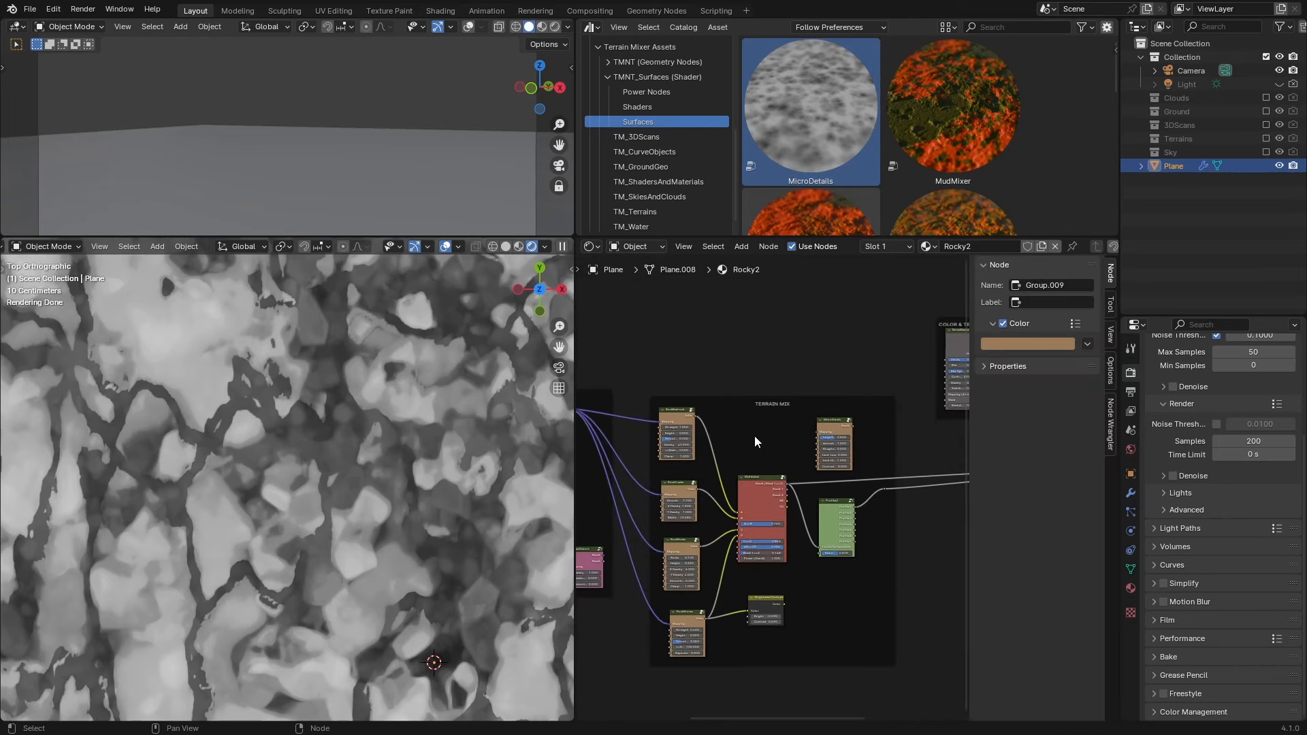
{"action": "scroll", "coordinate": [755, 436], "scroll_direction": "up", "scroll_amount": 1}
{"action": "middle_click_drag", "start_coordinate": [755, 435], "coordinate": [828, 451]}
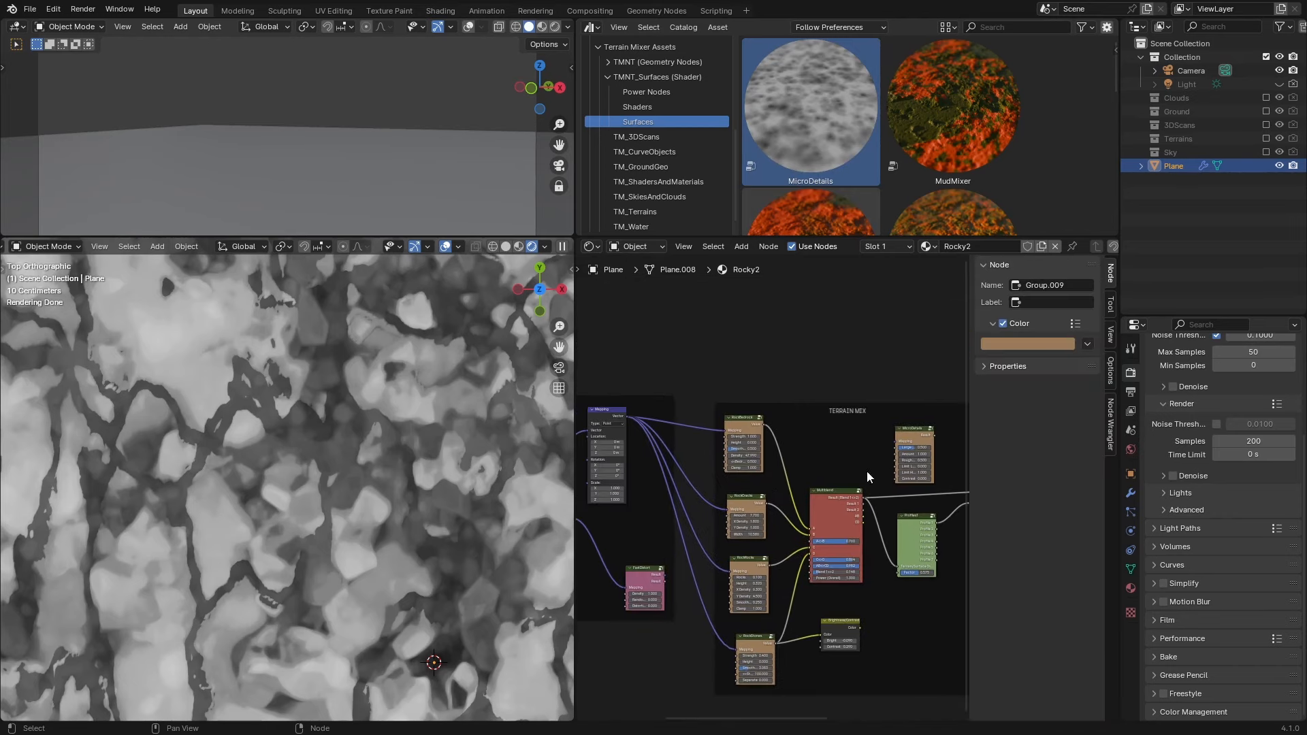
{"action": "middle_click_drag", "start_coordinate": [651, 536], "coordinate": [674, 542]}
{"action": "left_click", "coordinate": [623, 411]}
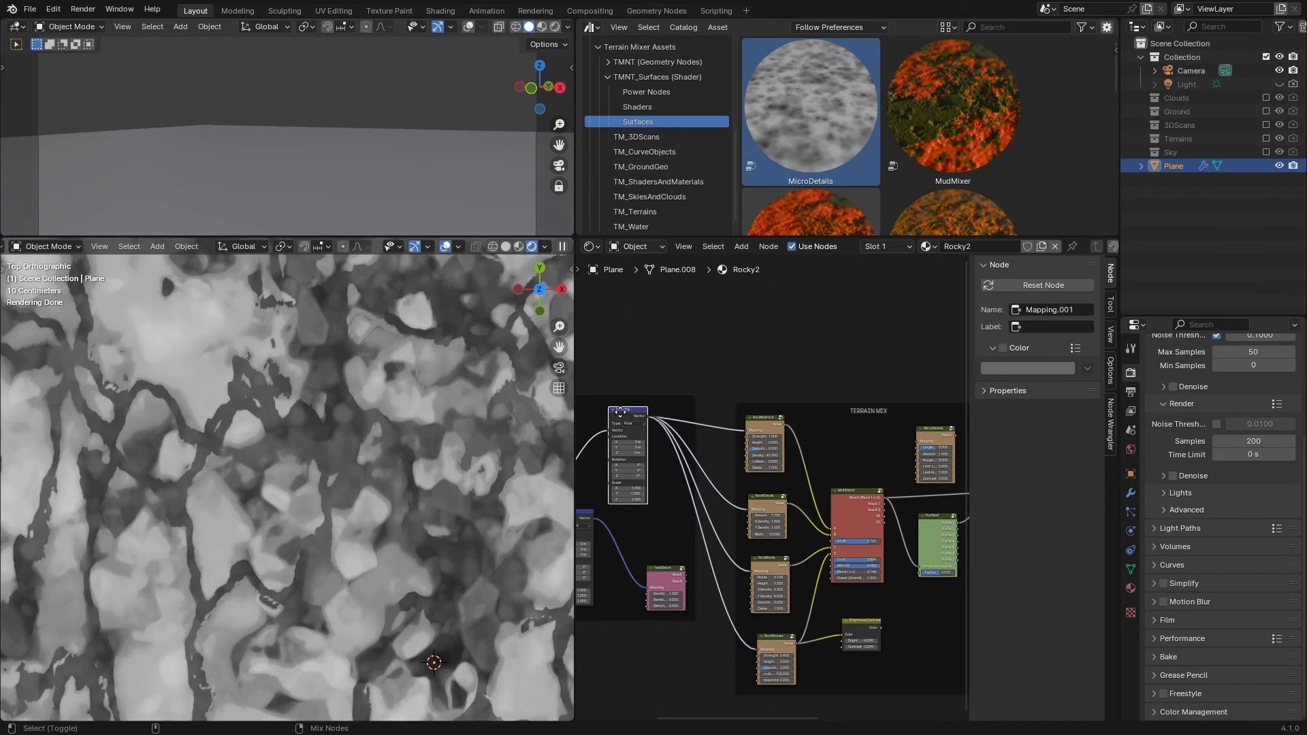
{"action": "key", "text": "shift+d"}
{"action": "left_click", "coordinate": [645, 303]}
{"action": "mouse_move", "coordinate": [607, 279]}
{"action": "left_mouse_down"}
{"action": "mouse_move", "coordinate": [864, 447]}
{"action": "mouse_move", "coordinate": [896, 440]}
{"action": "left_mouse_up"}
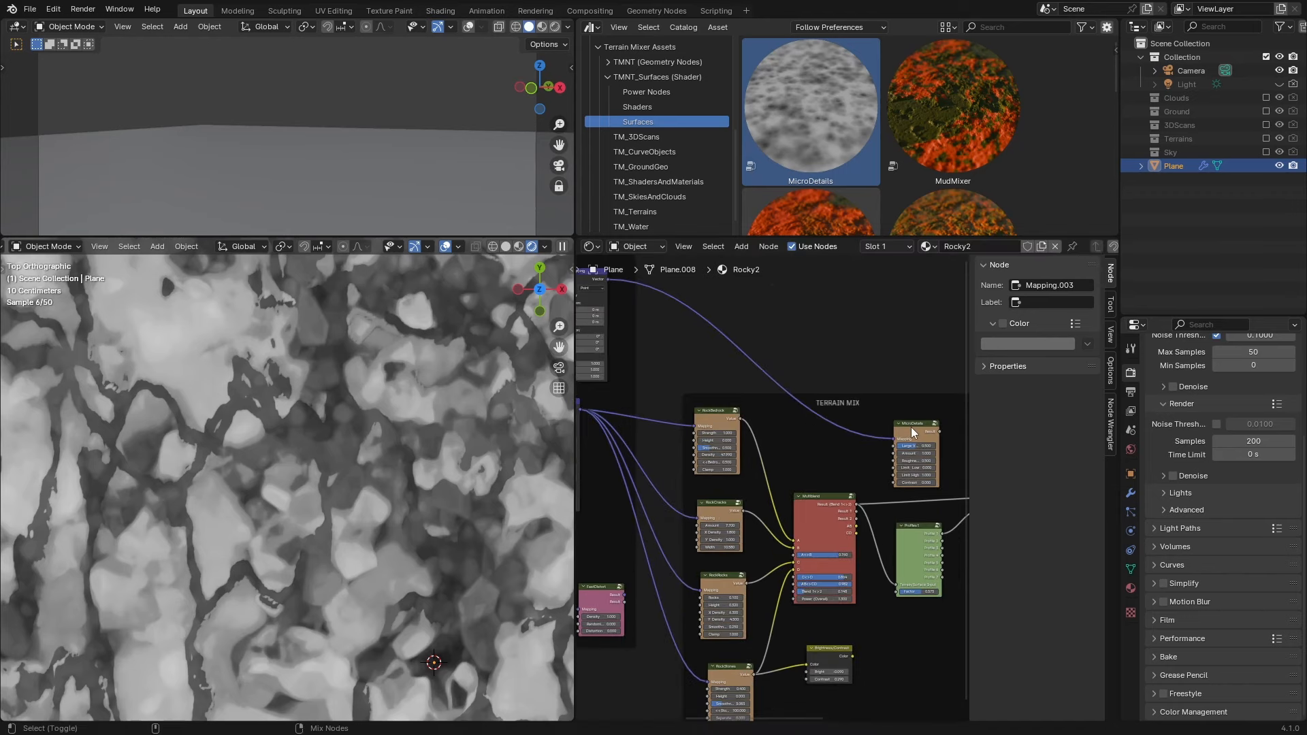
Preview MicroDetails alone on the terrain and set its Amount to 3.400.
{"action": "left_click", "coordinate": [914, 433], "text": "ctrl+shift"}
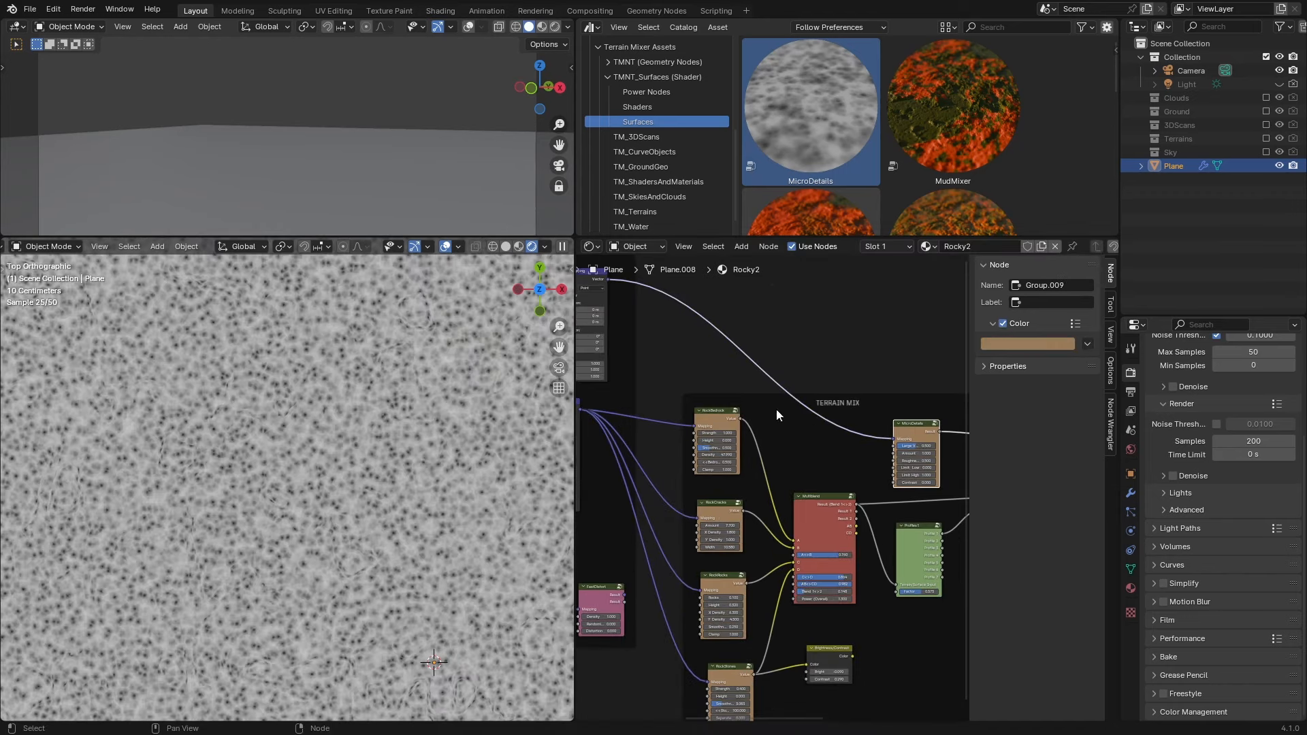
{"action": "key", "text": "KP_Decimal"}
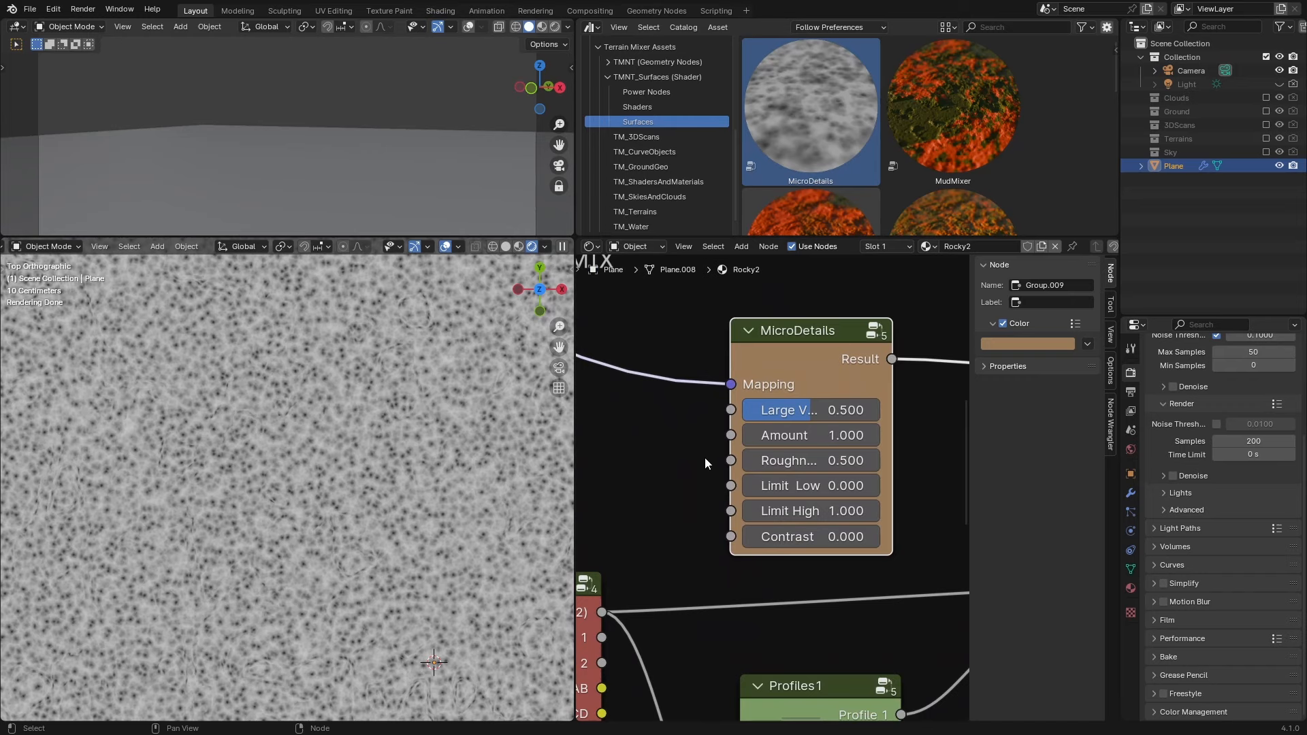
{"action": "scroll", "coordinate": [427, 489], "scroll_direction": "up", "scroll_amount": 2}
{"action": "left_click_drag", "start_coordinate": [810, 435], "coordinate": [909, 435]}
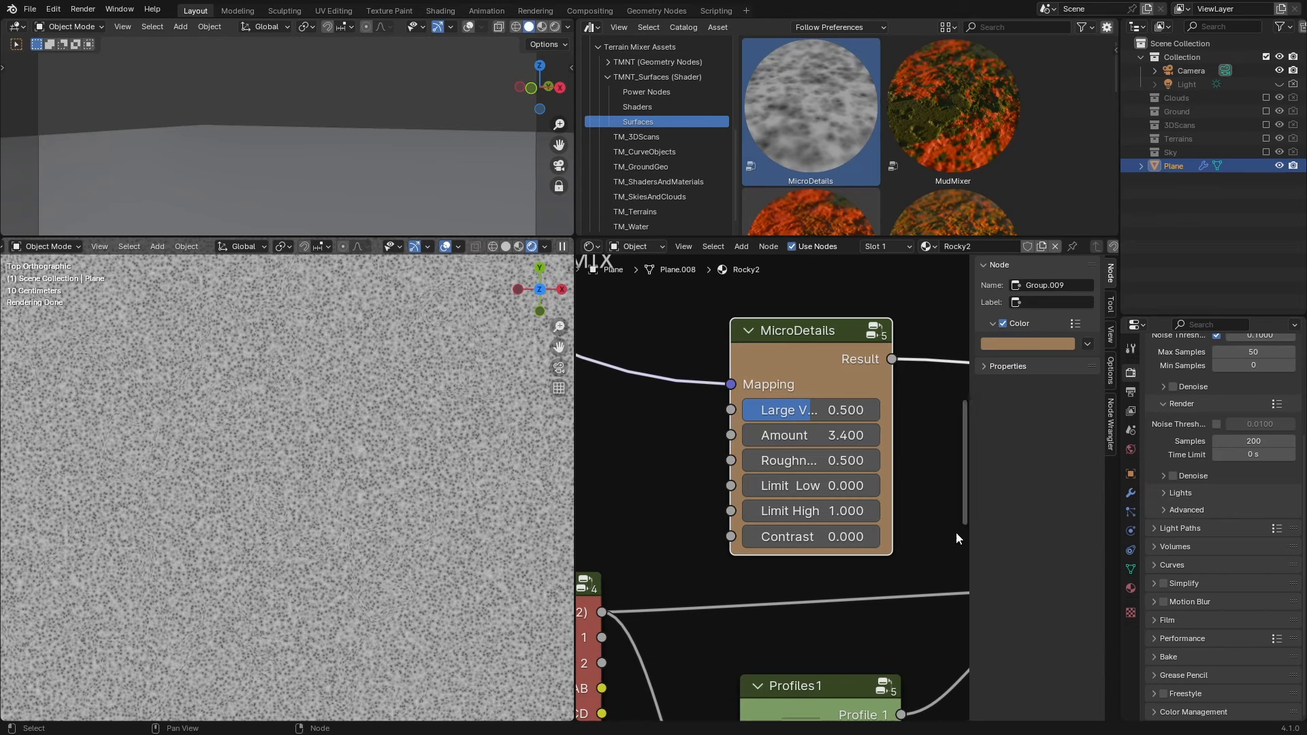
Examine the connections beyond MicroDetails and Profiles1, and browse the Power Nodes assets for blending nodes such as FastBlend.
{"action": "scroll", "coordinate": [902, 539], "scroll_direction": "down", "scroll_amount": 1}
{"action": "scroll", "coordinate": [905, 532], "scroll_direction": "down", "scroll_amount": 3}
{"action": "middle_click_drag", "start_coordinate": [905, 530], "coordinate": [811, 533]}
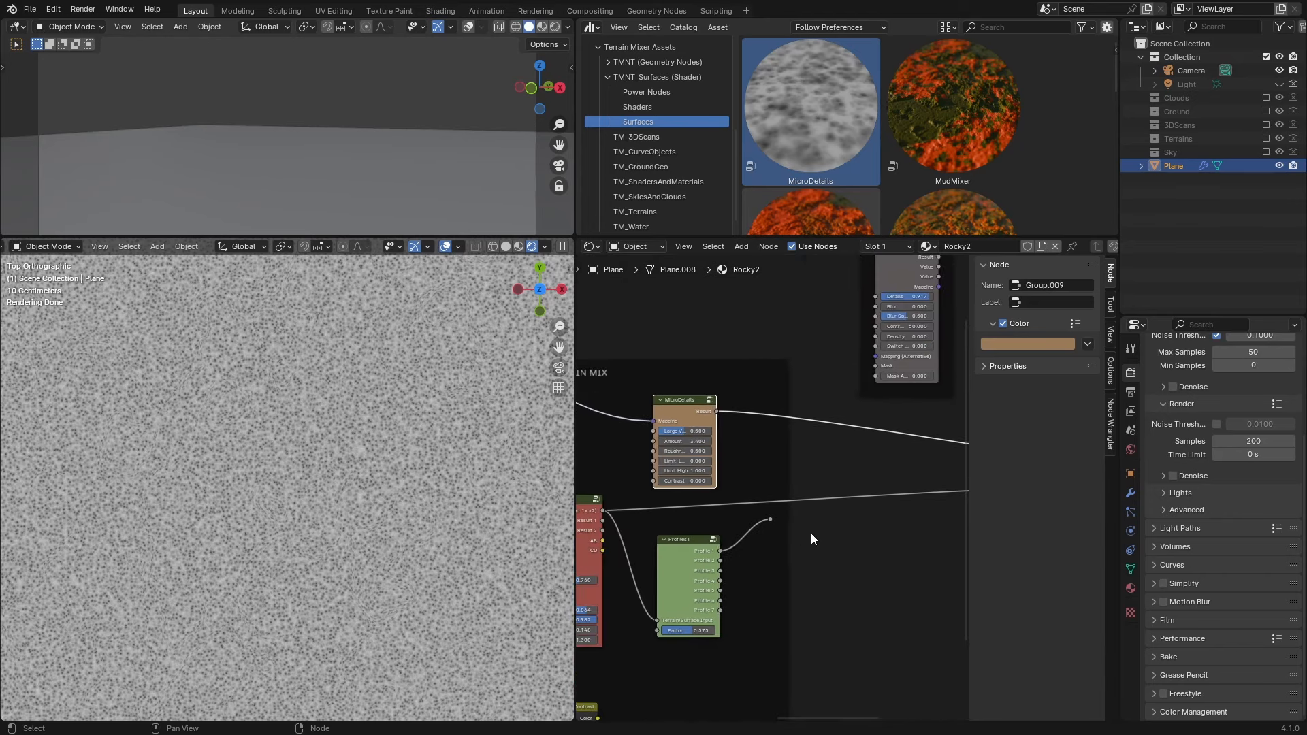
{"action": "scroll", "coordinate": [811, 533], "scroll_direction": "down", "scroll_amount": 5}
{"action": "scroll", "coordinate": [797, 525], "scroll_direction": "up", "scroll_amount": 4}
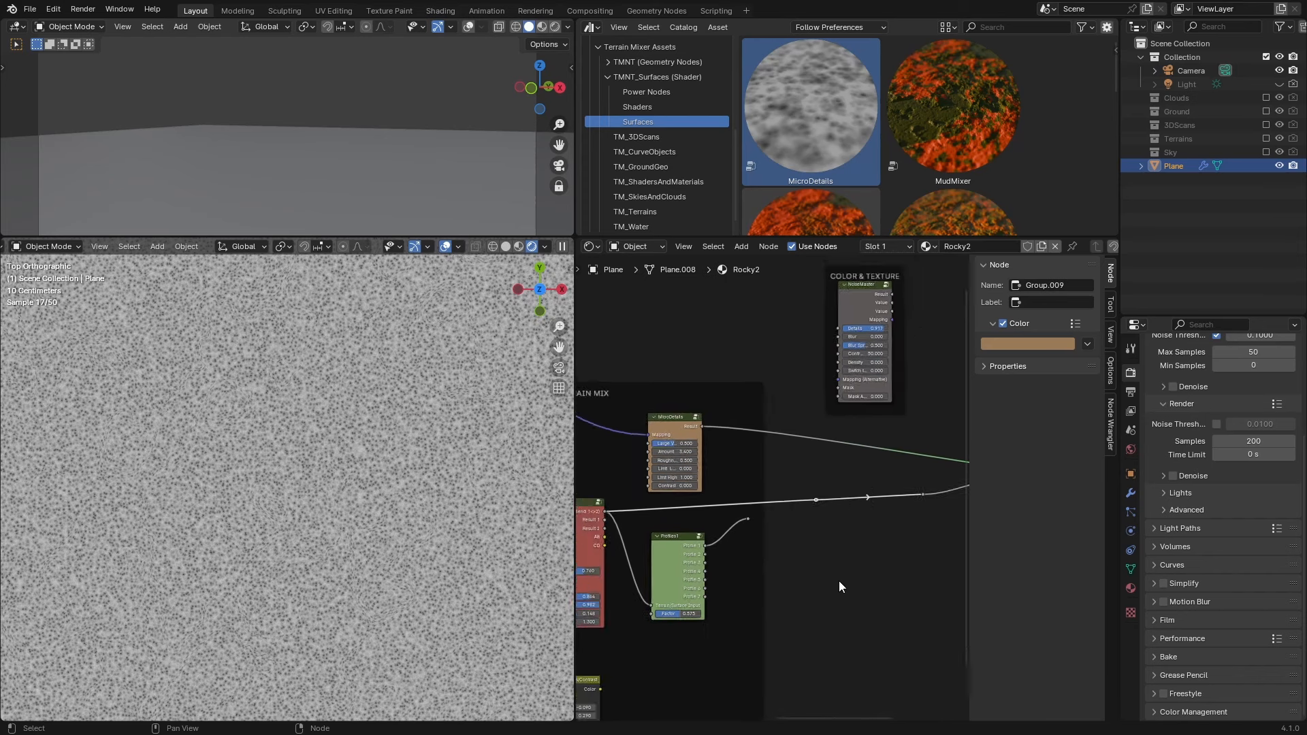
{"action": "middle_click_drag", "start_coordinate": [840, 589], "coordinate": [836, 565]}
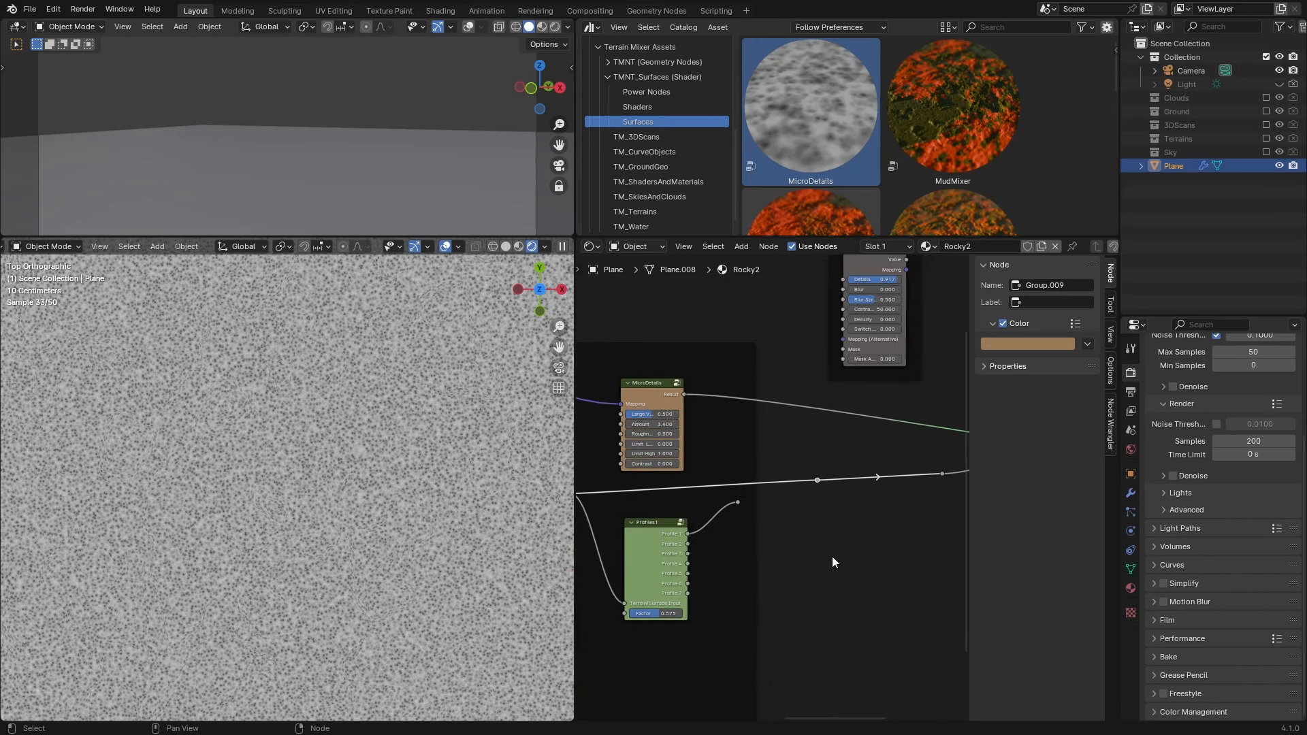
{"action": "left_click", "coordinate": [650, 92]}
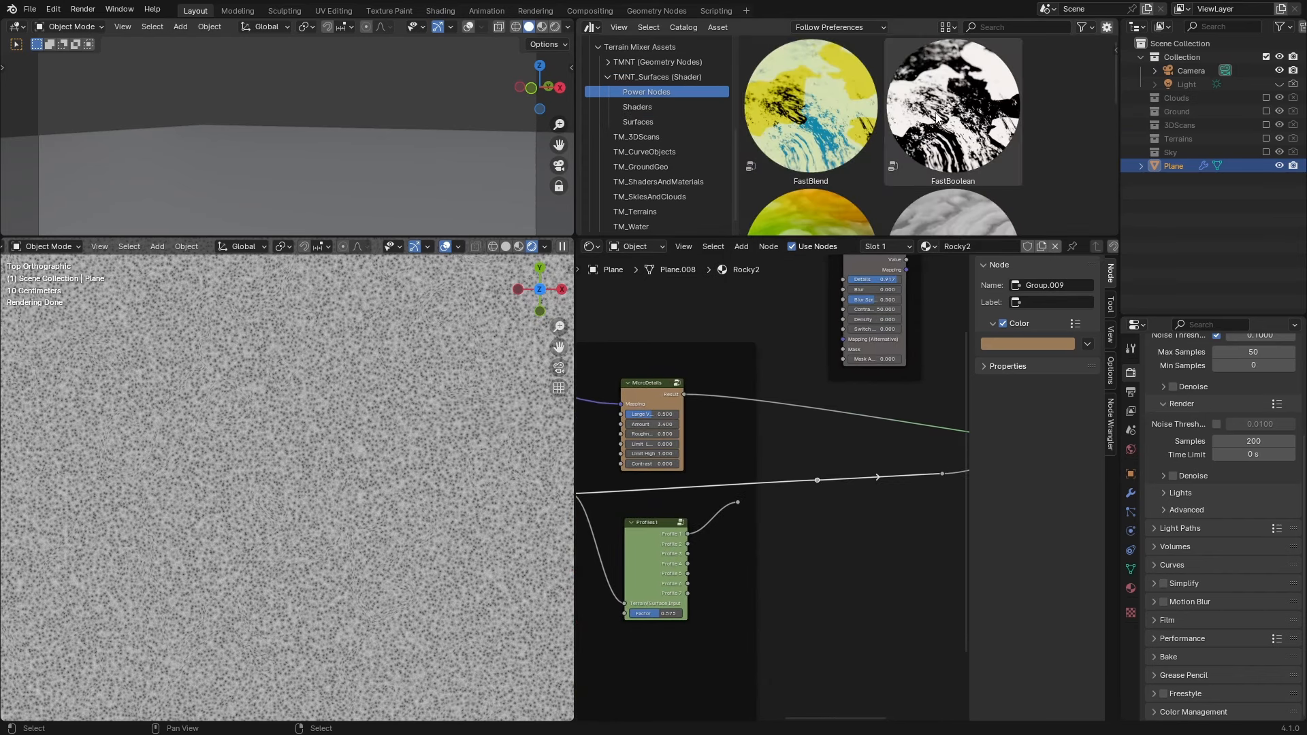
{"action": "scroll", "coordinate": [843, 112], "scroll_direction": "down", "scroll_amount": 1}
{"action": "scroll", "coordinate": [767, 127], "scroll_direction": "up", "scroll_amount": 1}
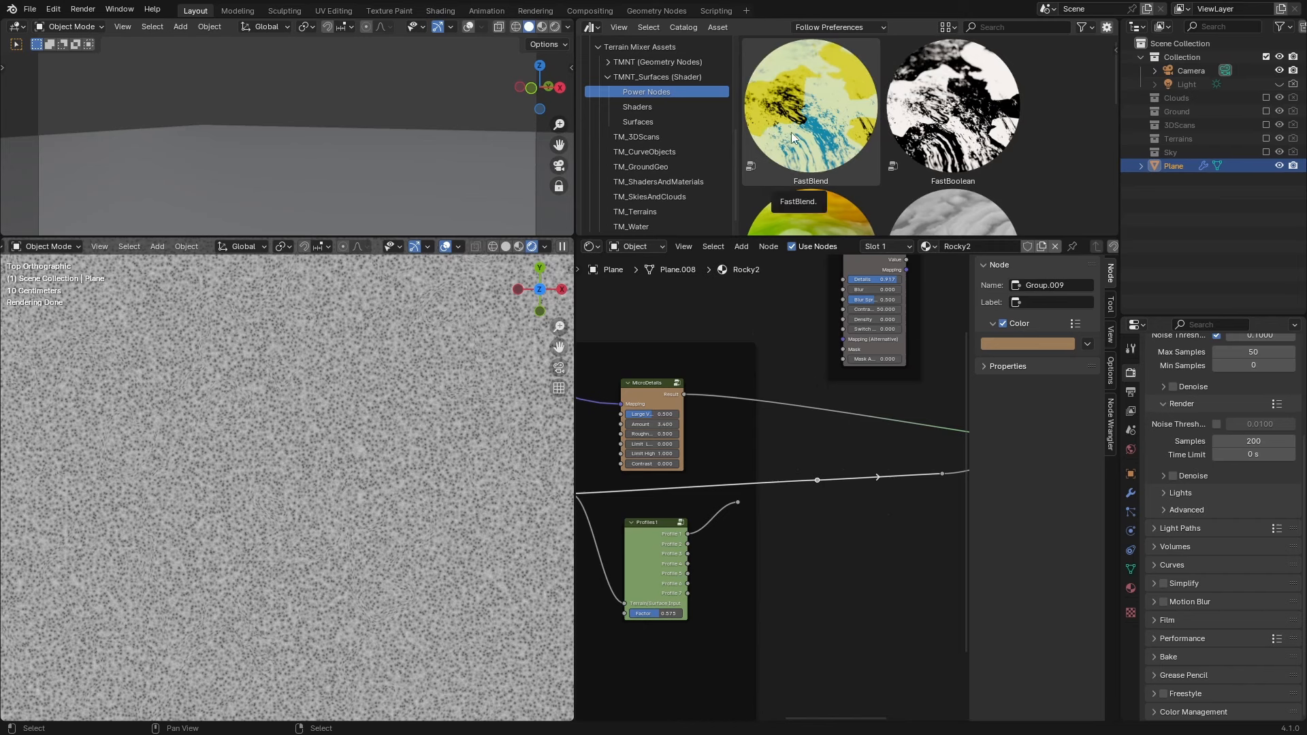
Add a color Mix node, feed Profile 1's reroute into A and MicroDetails' Result into B, and preview the mix.
{"action": "key", "text": "shift+a"}
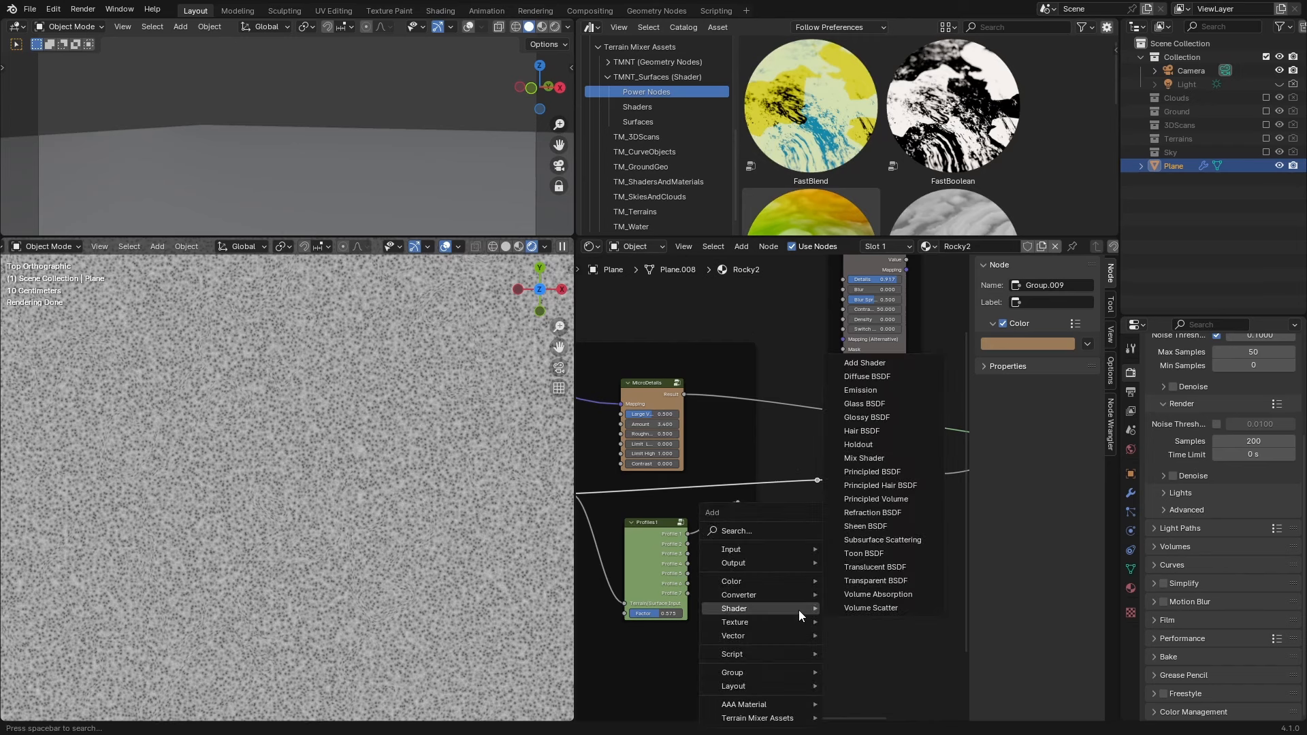
{"action": "type", "text": "col"}
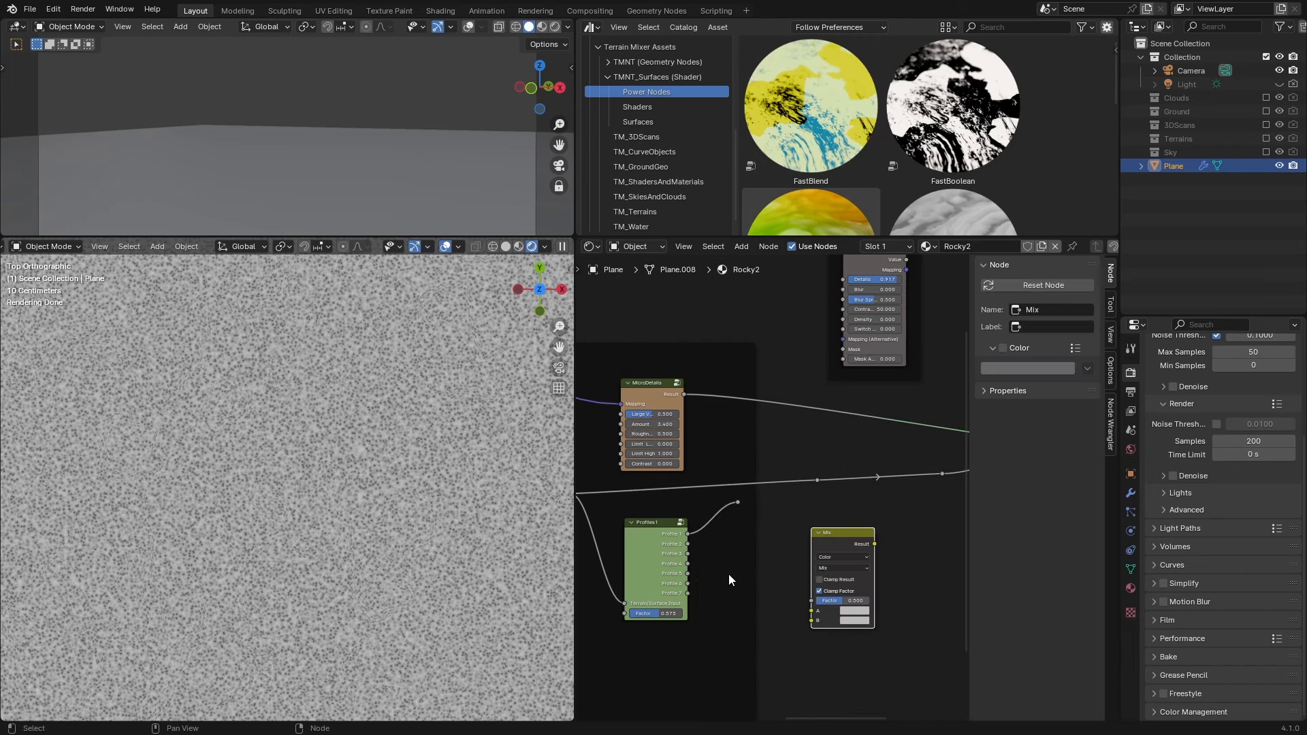
{"action": "scroll", "coordinate": [711, 538], "scroll_direction": "down", "scroll_amount": 1}
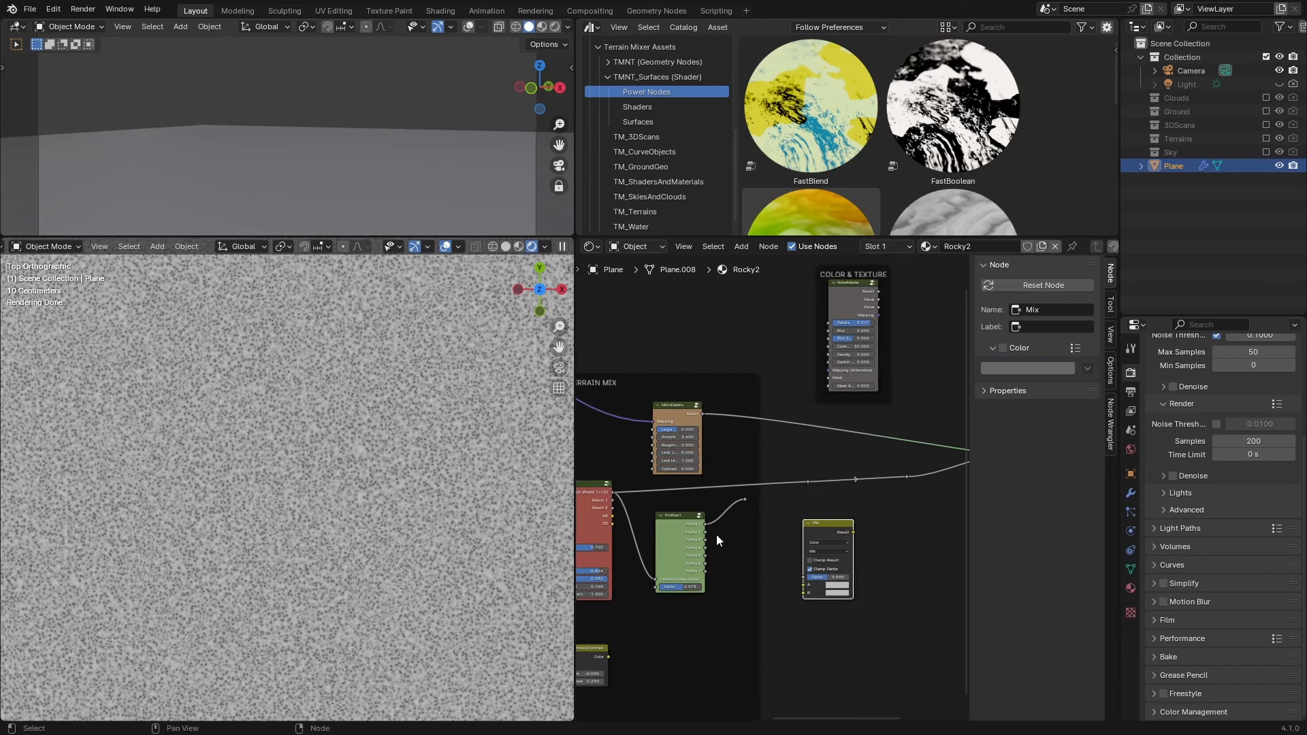
{"action": "left_click_drag", "start_coordinate": [746, 501], "coordinate": [804, 585]}
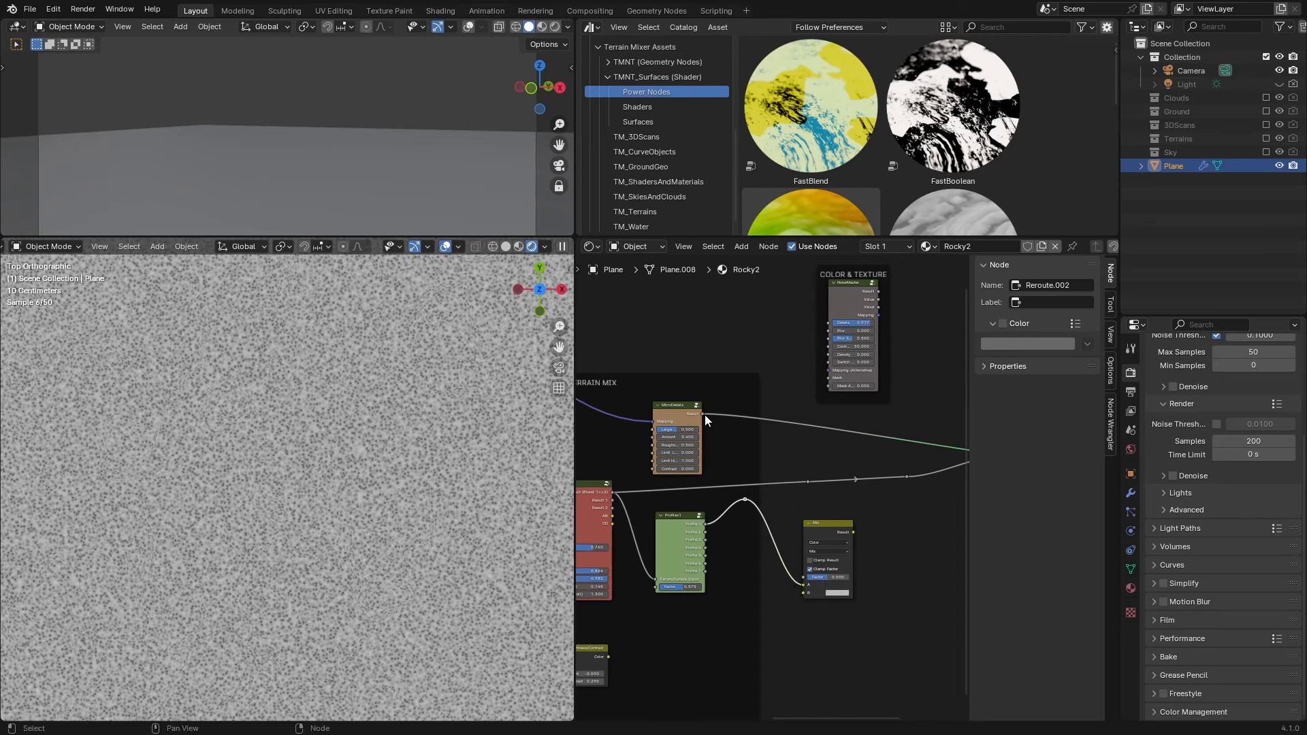
{"action": "left_click_drag", "start_coordinate": [702, 413], "coordinate": [804, 598]}
{"action": "scroll", "coordinate": [839, 607], "scroll_direction": "up", "scroll_amount": 2}
{"action": "left_click", "coordinate": [848, 597]}
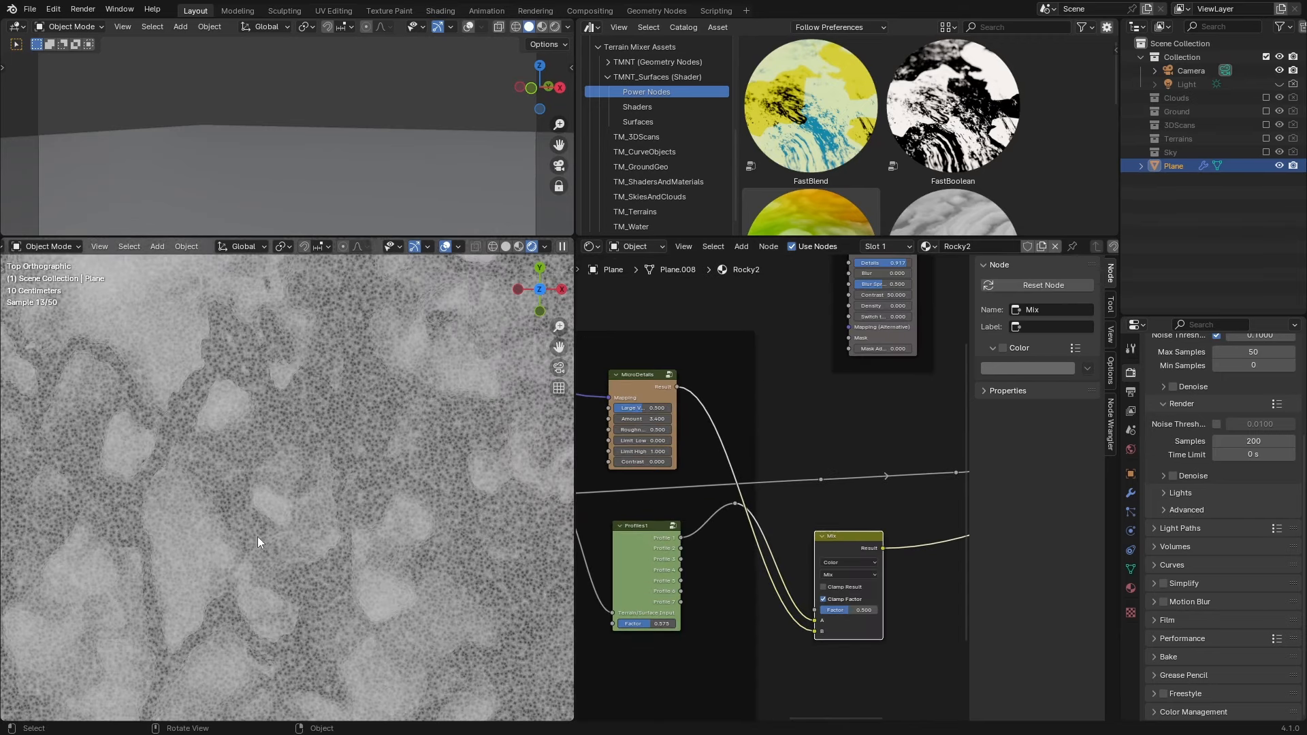
Connect the RockCracks output to the Mix node's Factor and view the terrain in perspective.
{"action": "scroll", "coordinate": [849, 556], "scroll_direction": "down", "scroll_amount": 1}
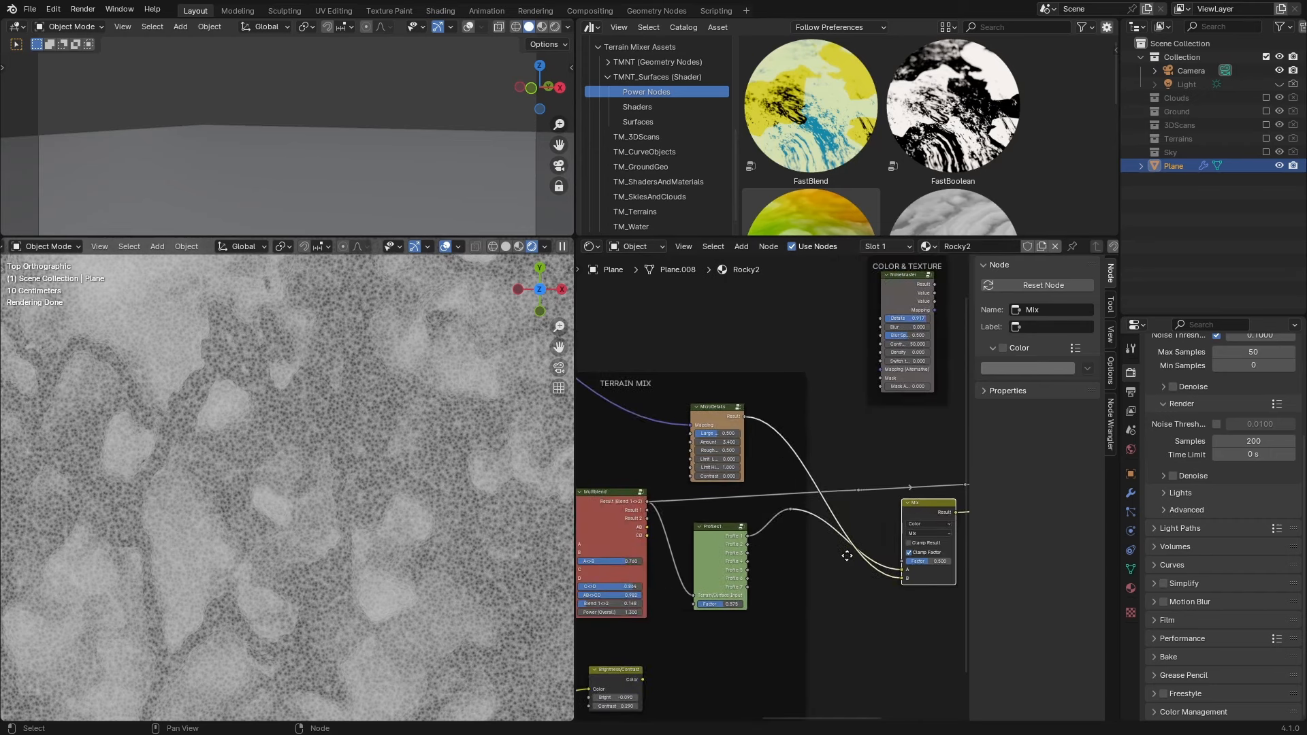
{"action": "scroll", "coordinate": [778, 628], "scroll_direction": "down", "scroll_amount": 1}
{"action": "scroll", "coordinate": [817, 591], "scroll_direction": "down", "scroll_amount": 1}
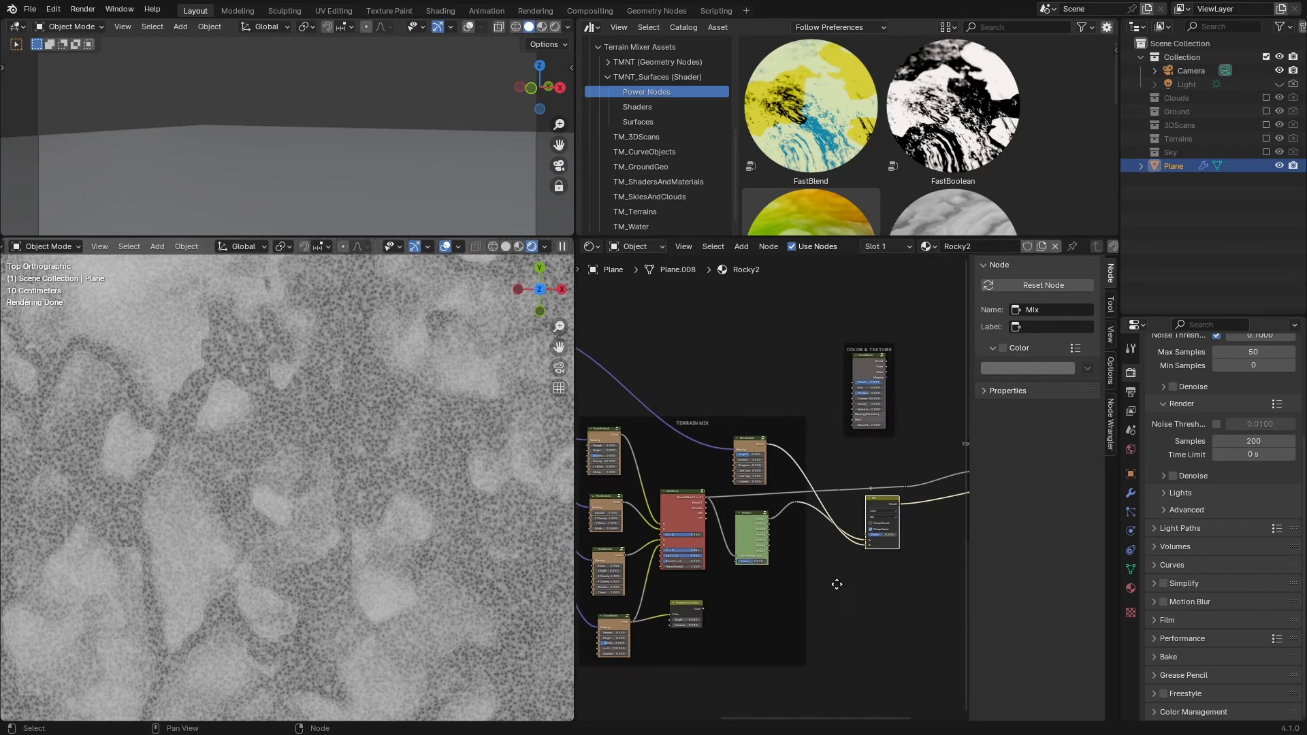
{"action": "left_click_drag", "start_coordinate": [623, 502], "coordinate": [871, 544]}
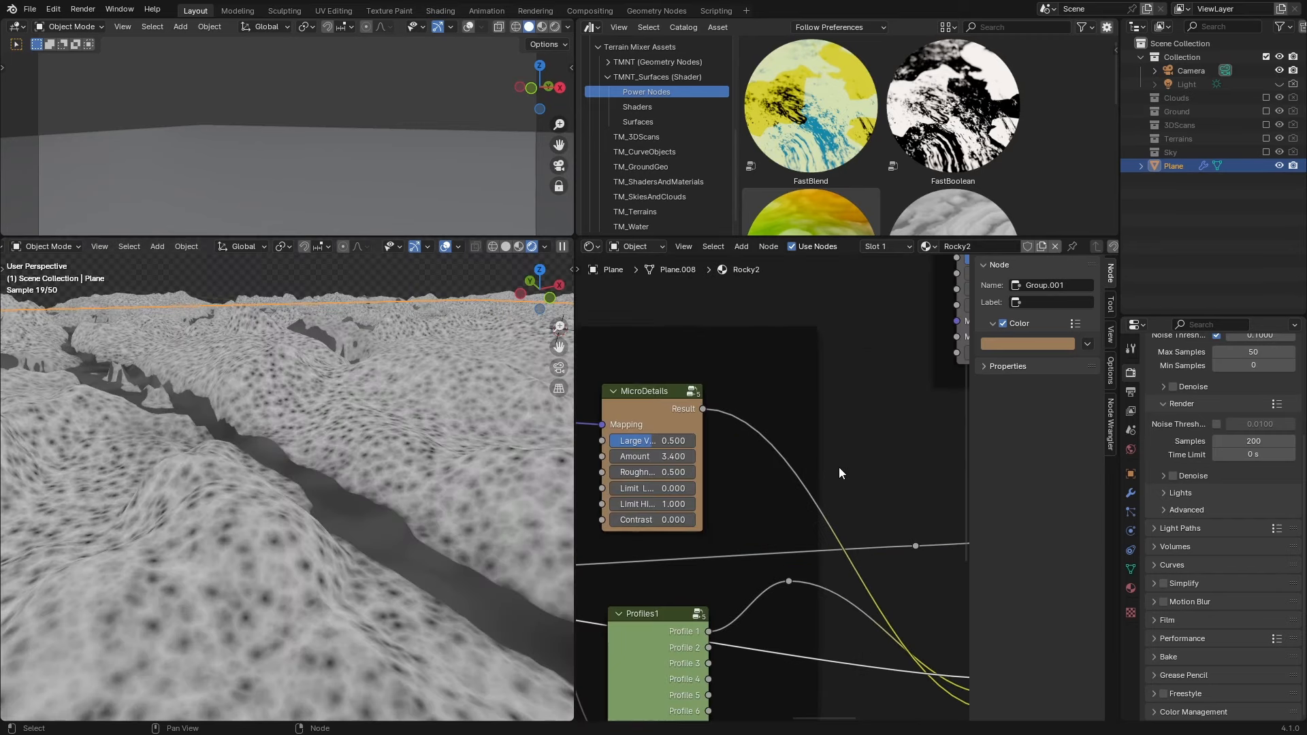
Set MicroDetails' Contrast to -0.800.
{"action": "middle_click_drag", "start_coordinate": [884, 497], "coordinate": [859, 470]}
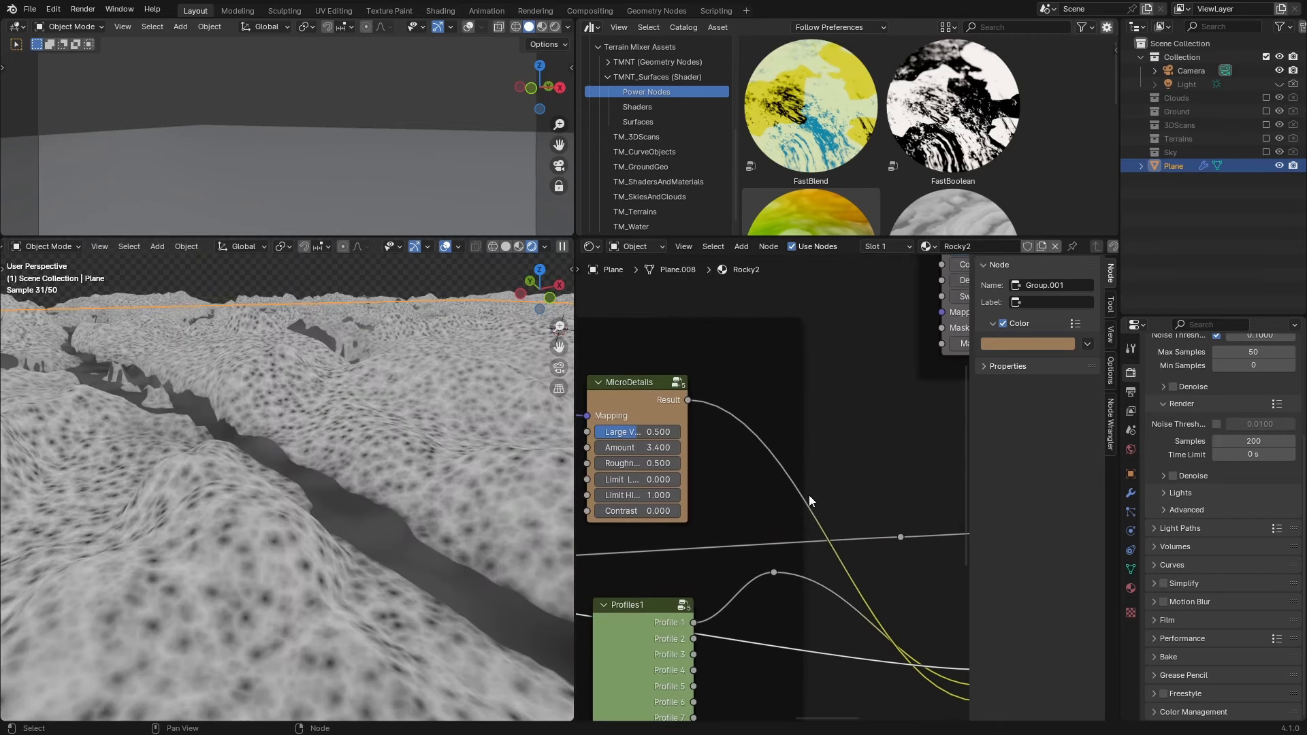
{"action": "middle_click_drag", "start_coordinate": [637, 495], "coordinate": [711, 453]}
{"action": "scroll", "coordinate": [710, 453], "scroll_direction": "up", "scroll_amount": 2}
{"action": "left_click_drag", "start_coordinate": [711, 472], "coordinate": [633, 472]}
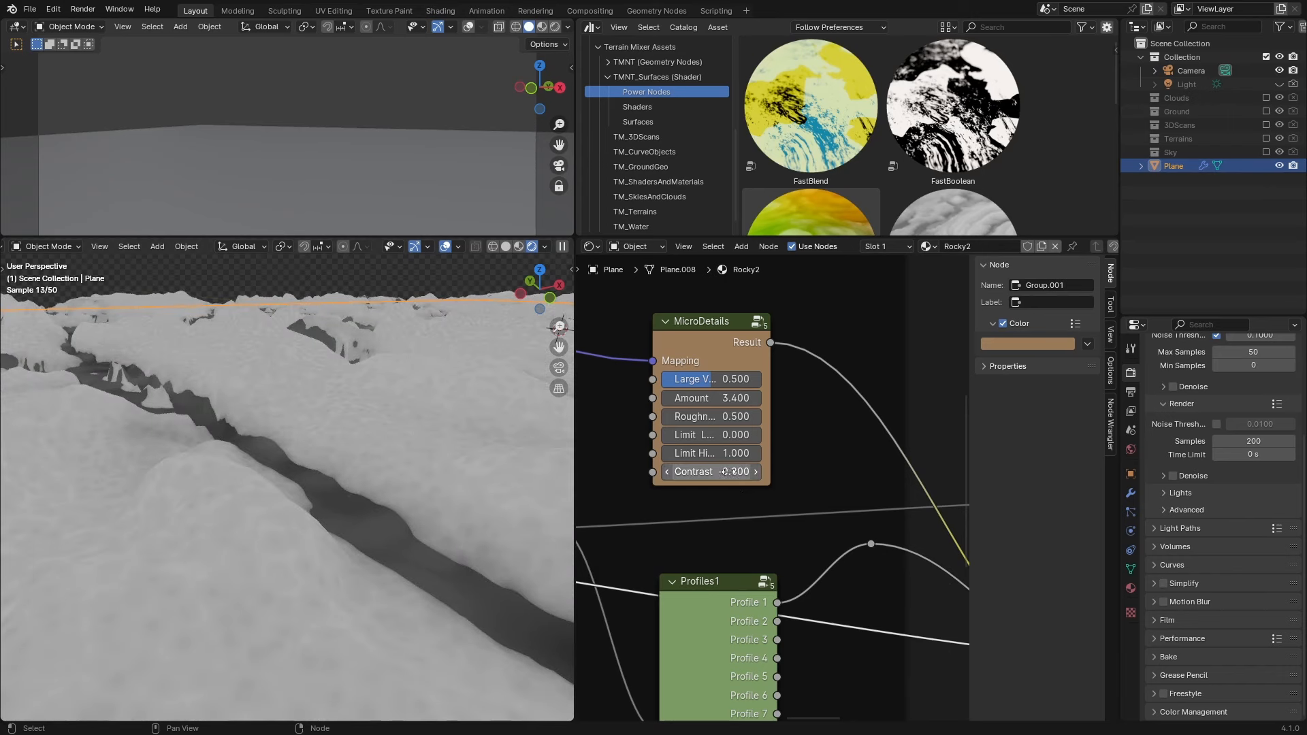
Change the Mix node's blending mode to Multiply.
{"action": "scroll", "coordinate": [766, 497], "scroll_direction": "down", "scroll_amount": 4}
{"action": "middle_click_drag", "start_coordinate": [820, 545], "coordinate": [885, 476]}
{"action": "scroll", "coordinate": [823, 499], "scroll_direction": "up", "scroll_amount": 2}
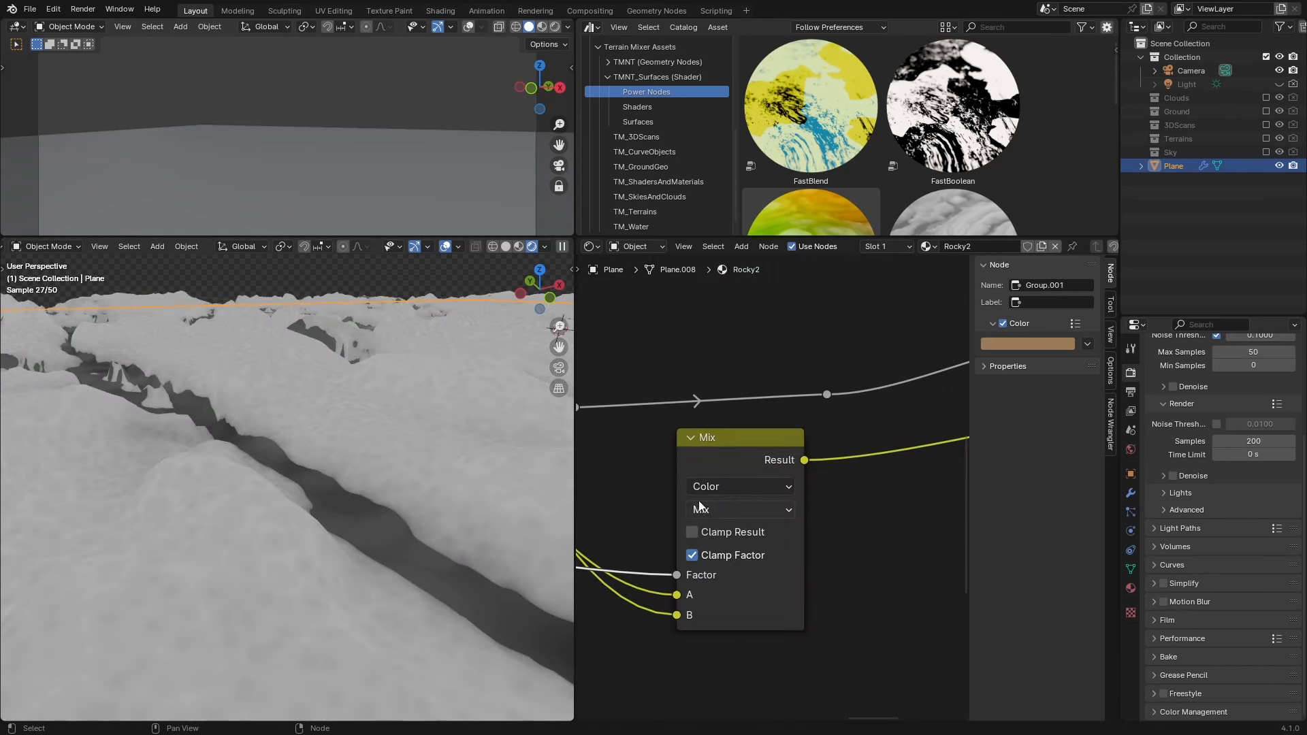
{"action": "left_click", "coordinate": [740, 510]}
{"action": "left_click", "coordinate": [754, 337]}
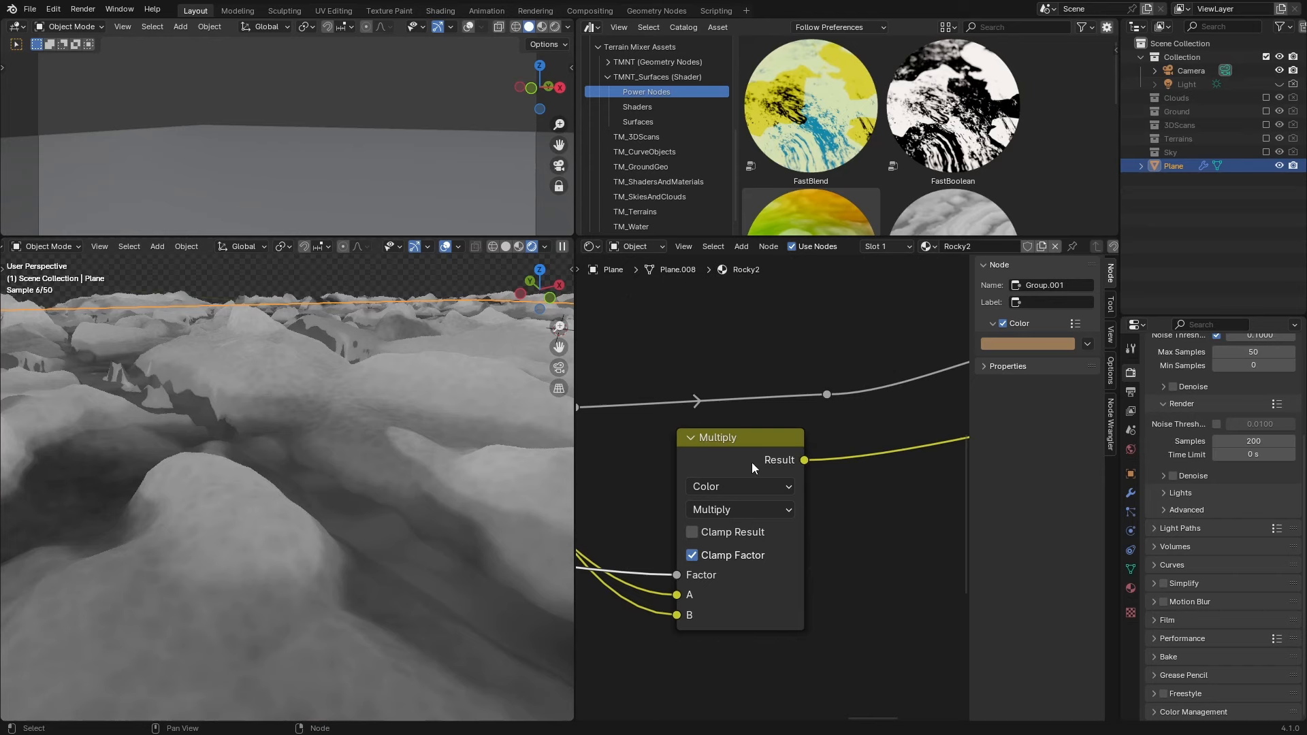
Set MicroDetails' Amount to 15.500 and save the file.
{"action": "scroll", "coordinate": [688, 490], "scroll_direction": "down", "scroll_amount": 4}
{"action": "middle_click_drag", "start_coordinate": [637, 459], "coordinate": [791, 521]}
{"action": "scroll", "coordinate": [776, 487], "scroll_direction": "up", "scroll_amount": 6}
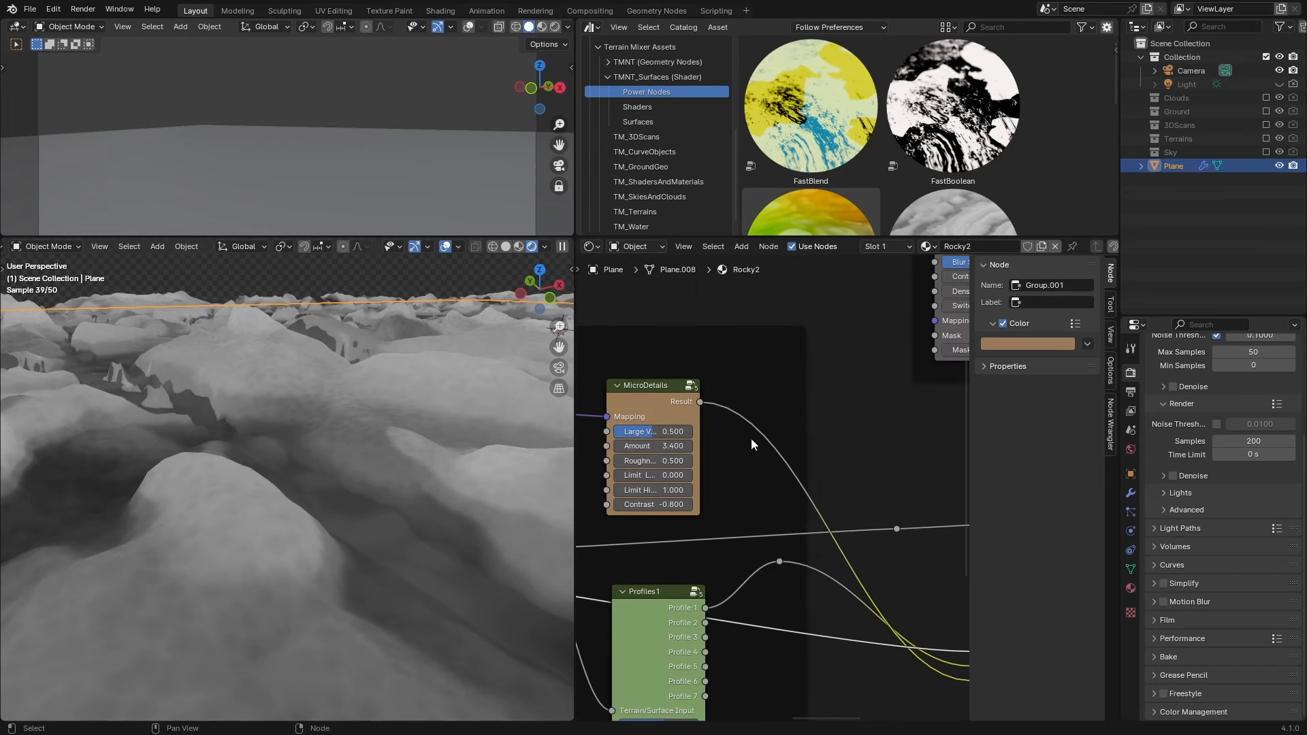
{"action": "middle_click_drag", "start_coordinate": [752, 441], "coordinate": [828, 457]}
{"action": "scroll", "coordinate": [804, 476], "scroll_direction": "up", "scroll_amount": 4}
{"action": "left_click_drag", "start_coordinate": [719, 455], "coordinate": [864, 456]}
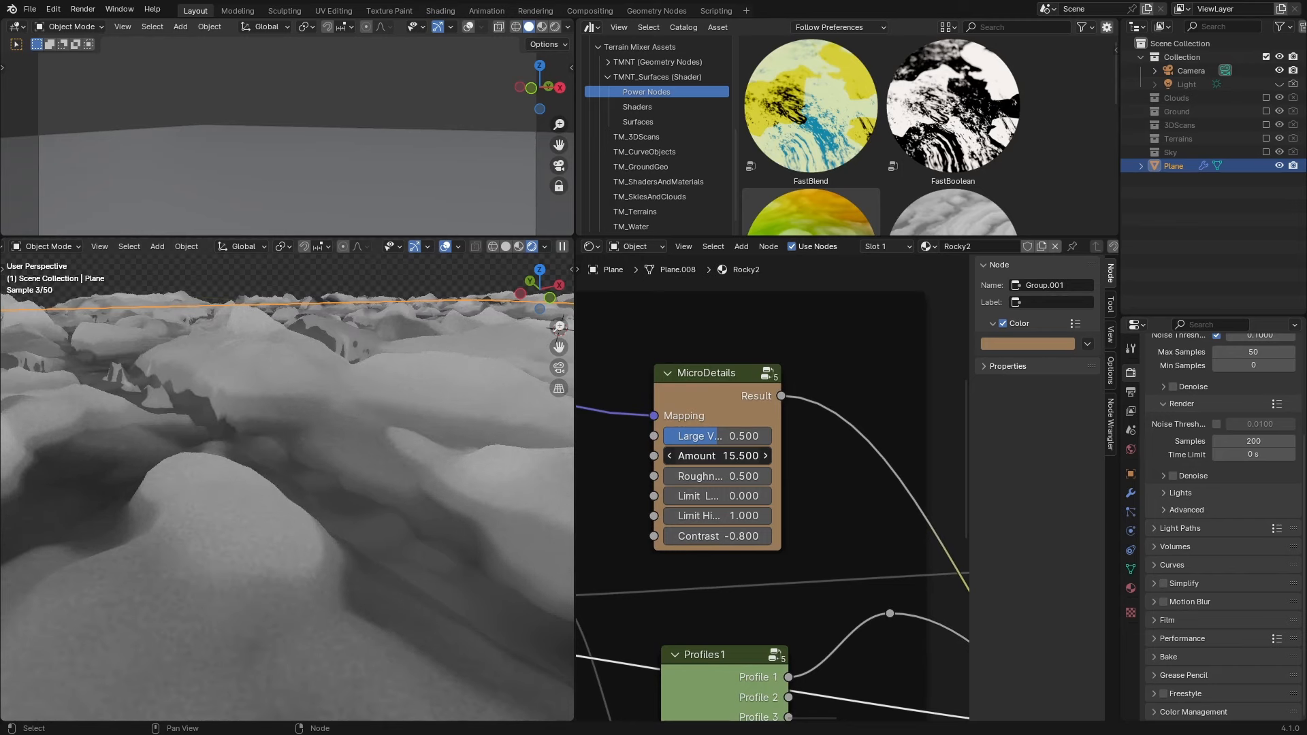
{"action": "scroll", "coordinate": [333, 468], "scroll_direction": "down", "scroll_amount": 5}
{"action": "scroll", "coordinate": [334, 468], "scroll_direction": "down", "scroll_amount": 3}
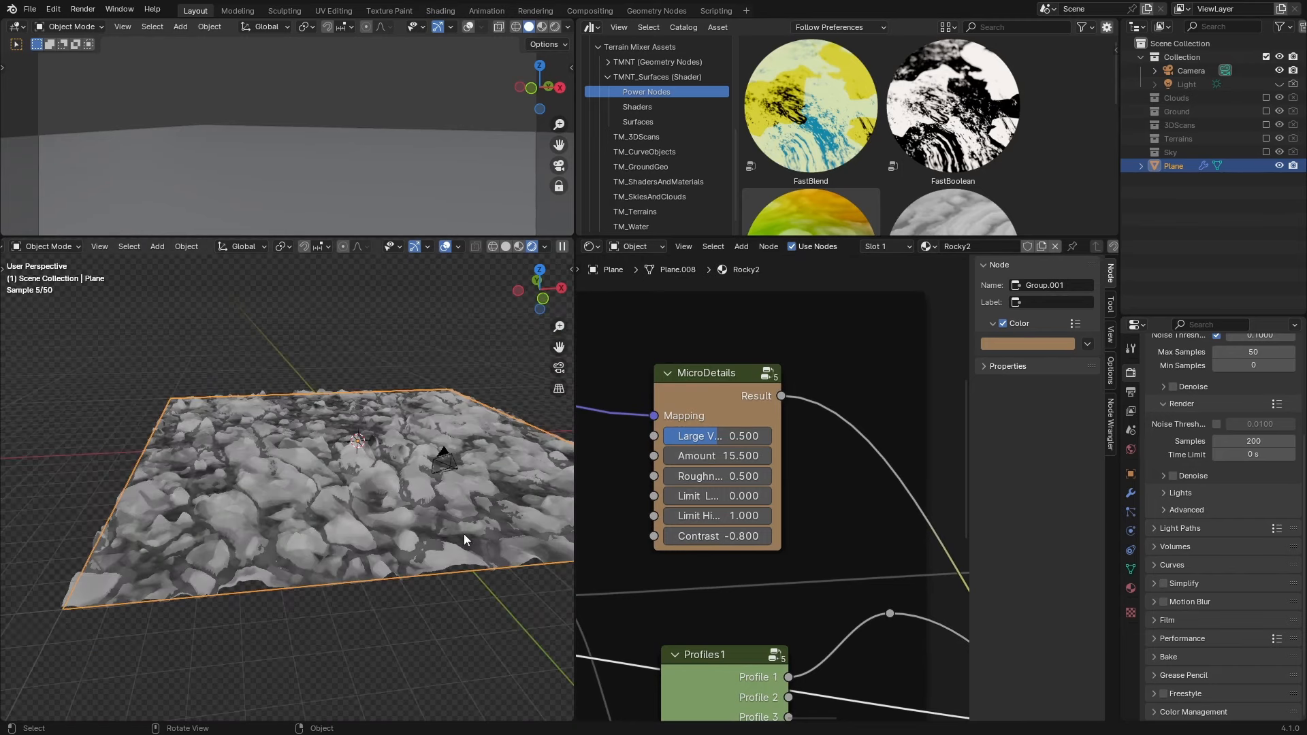
{"action": "key", "text": "ctrl+s"}
Feed the Multiply node's Result into the shader node in the FINAL MATERIAL SETUP frame and preview the shaded terrain.
{"action": "key", "text": "Home"}
{"action": "middle_click_drag", "start_coordinate": [880, 528], "coordinate": [895, 603]}
{"action": "scroll", "coordinate": [707, 513], "scroll_direction": "up", "scroll_amount": 12}
{"action": "scroll", "coordinate": [876, 548], "scroll_direction": "down", "scroll_amount": 3}
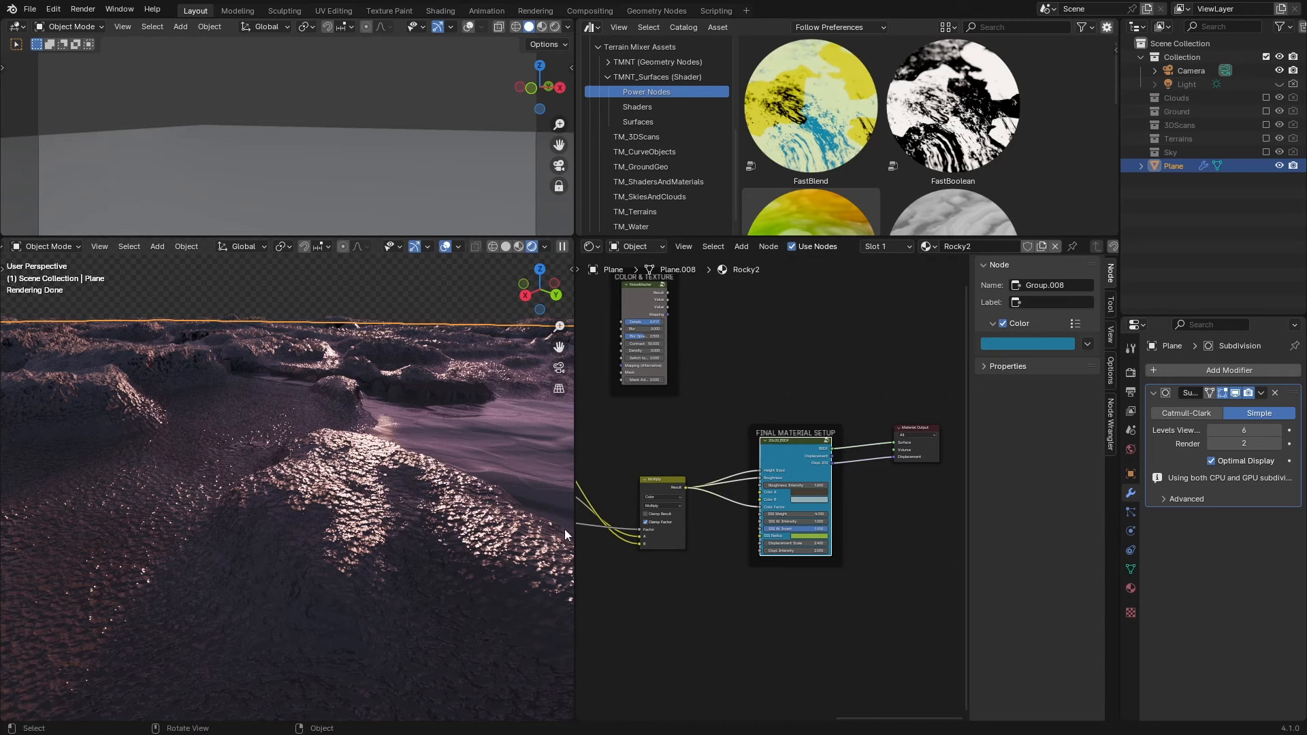
Preview the Multiply node's height result on the terrain and focus on the TERRAIN MIX frame.
{"action": "scroll", "coordinate": [613, 524], "scroll_direction": "down", "scroll_amount": 6}
{"action": "middle_click_drag", "start_coordinate": [613, 525], "coordinate": [804, 477]}
{"action": "scroll", "coordinate": [906, 537], "scroll_direction": "up", "scroll_amount": 8}
{"action": "left_click", "coordinate": [803, 440], "text": "ctrl+shift"}
{"action": "scroll", "coordinate": [762, 504], "scroll_direction": "down", "scroll_amount": 12}
{"action": "left_click", "coordinate": [715, 546]}
{"action": "key", "text": "KP_Decimal"}
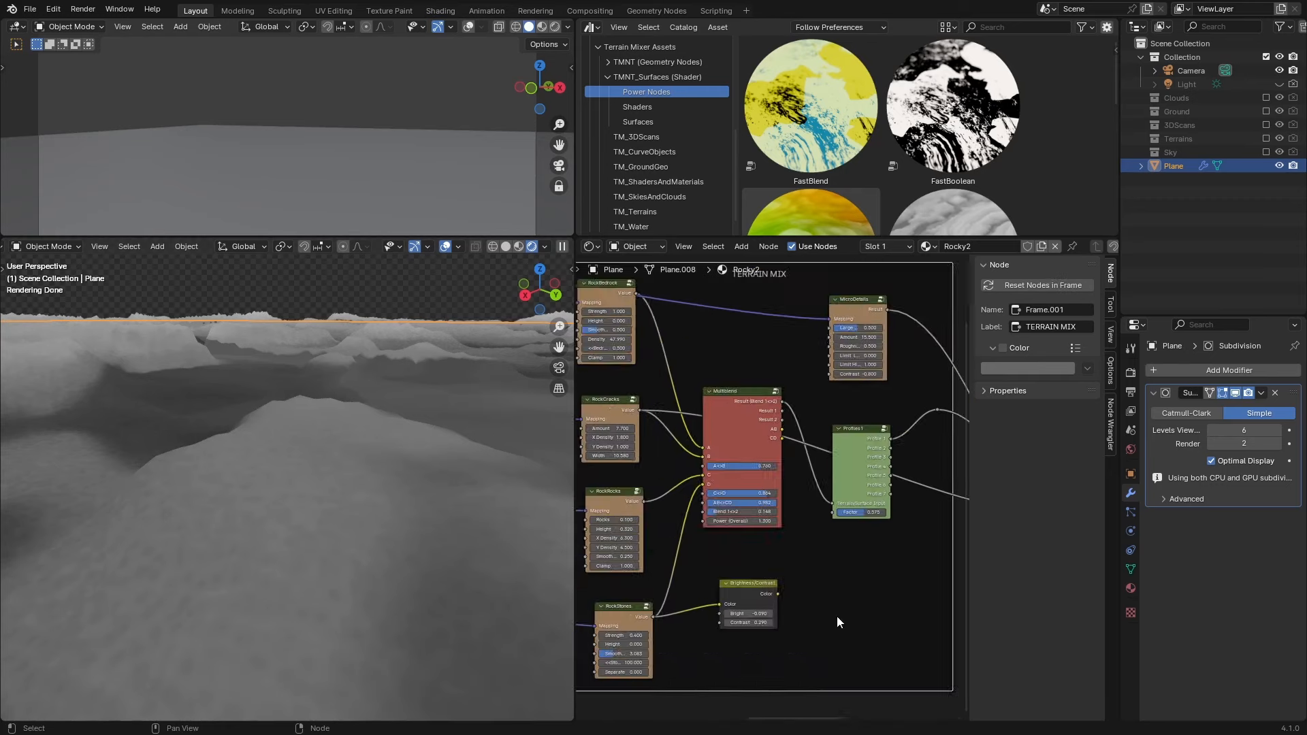
Connect the Brightness/Contrast output to Multiblend's D input and set Multiblend's C<>D to 1.000.
{"action": "middle_click_drag", "start_coordinate": [836, 616], "coordinate": [796, 643]}
{"action": "scroll", "coordinate": [796, 643], "scroll_direction": "down", "scroll_amount": 2}
{"action": "left_click", "coordinate": [704, 586]}
{"action": "scroll", "coordinate": [712, 565], "scroll_direction": "up", "scroll_amount": 4}
{"action": "mouse_move", "coordinate": [686, 554]}
{"action": "left_mouse_down"}
{"action": "mouse_move", "coordinate": [719, 553]}
{"action": "mouse_move", "coordinate": [647, 565]}
{"action": "mouse_move", "coordinate": [679, 564]}
{"action": "left_mouse_up"}
{"action": "scroll", "coordinate": [775, 539], "scroll_direction": "up", "scroll_amount": 3}
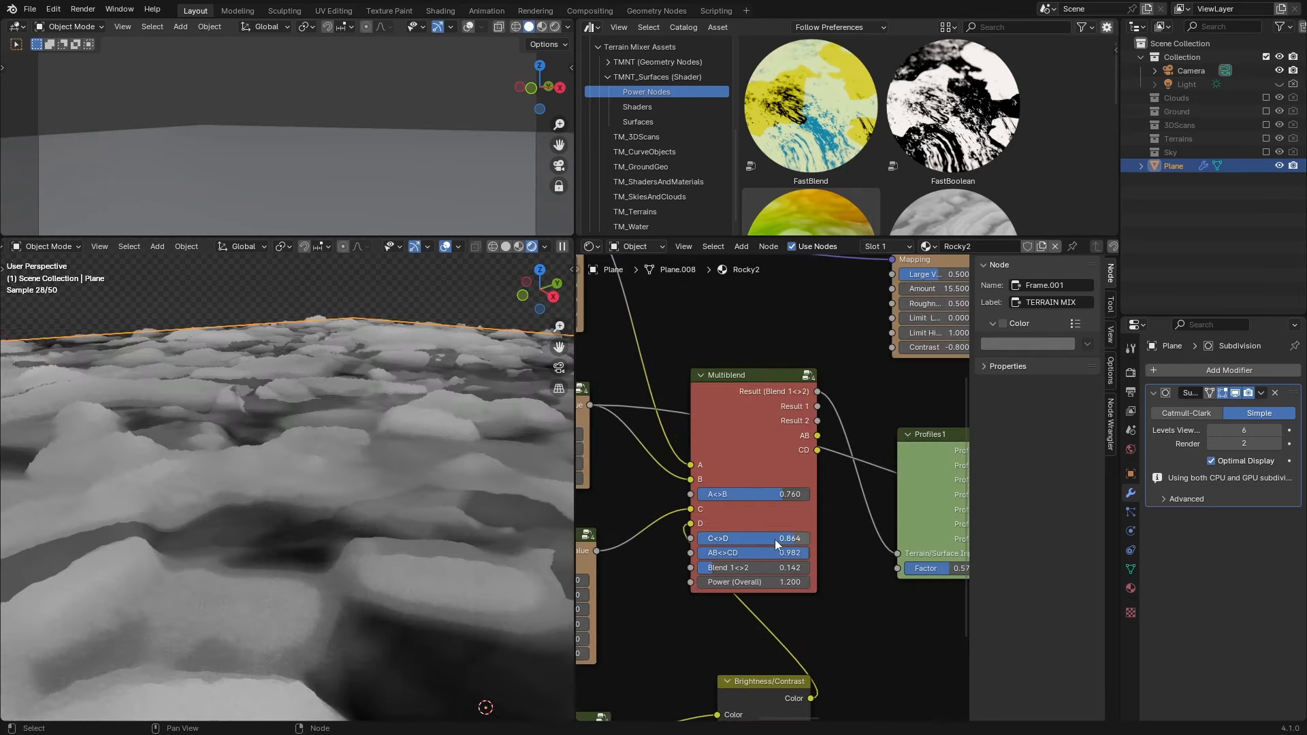
{"action": "left_click_drag", "start_coordinate": [775, 539], "coordinate": [712, 539]}
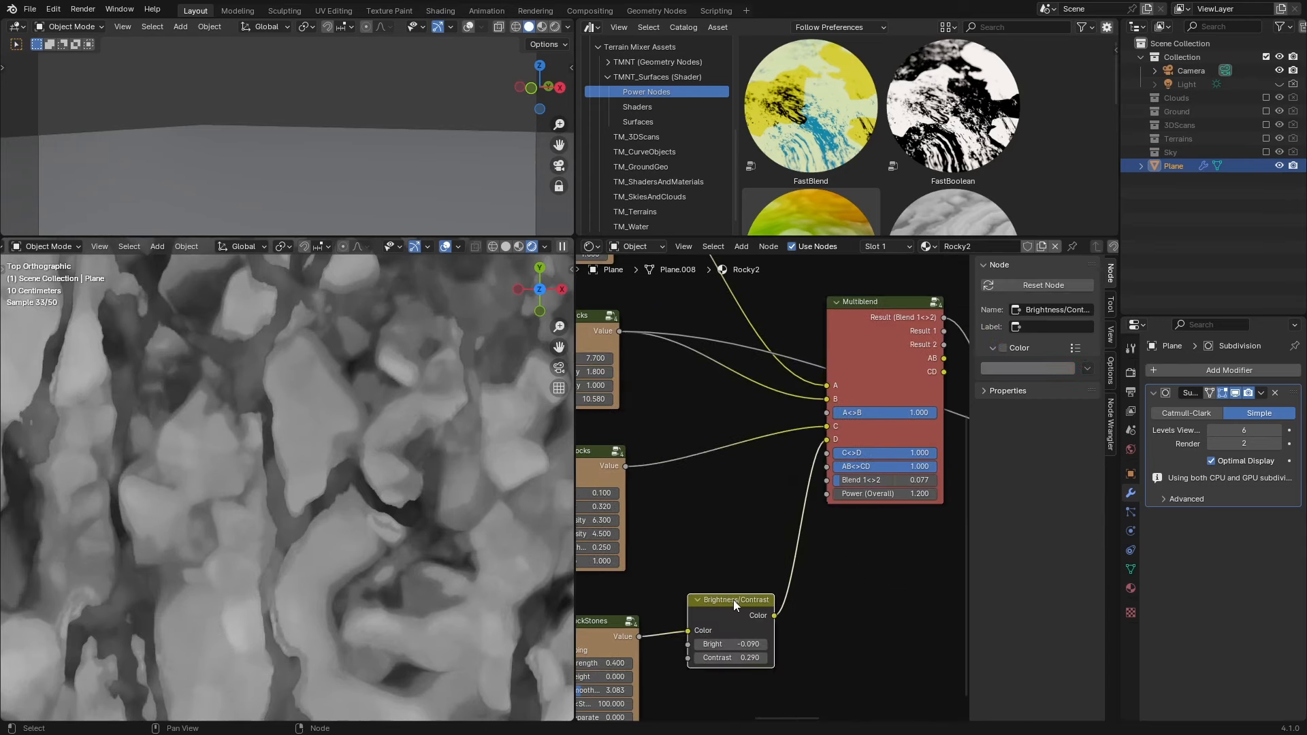
Duplicate the Brightness/Contrast node and insert the copy between RockRocks and Multiblend's C input.
{"action": "key", "text": "shift+d"}
{"action": "left_click", "coordinate": [723, 448]}
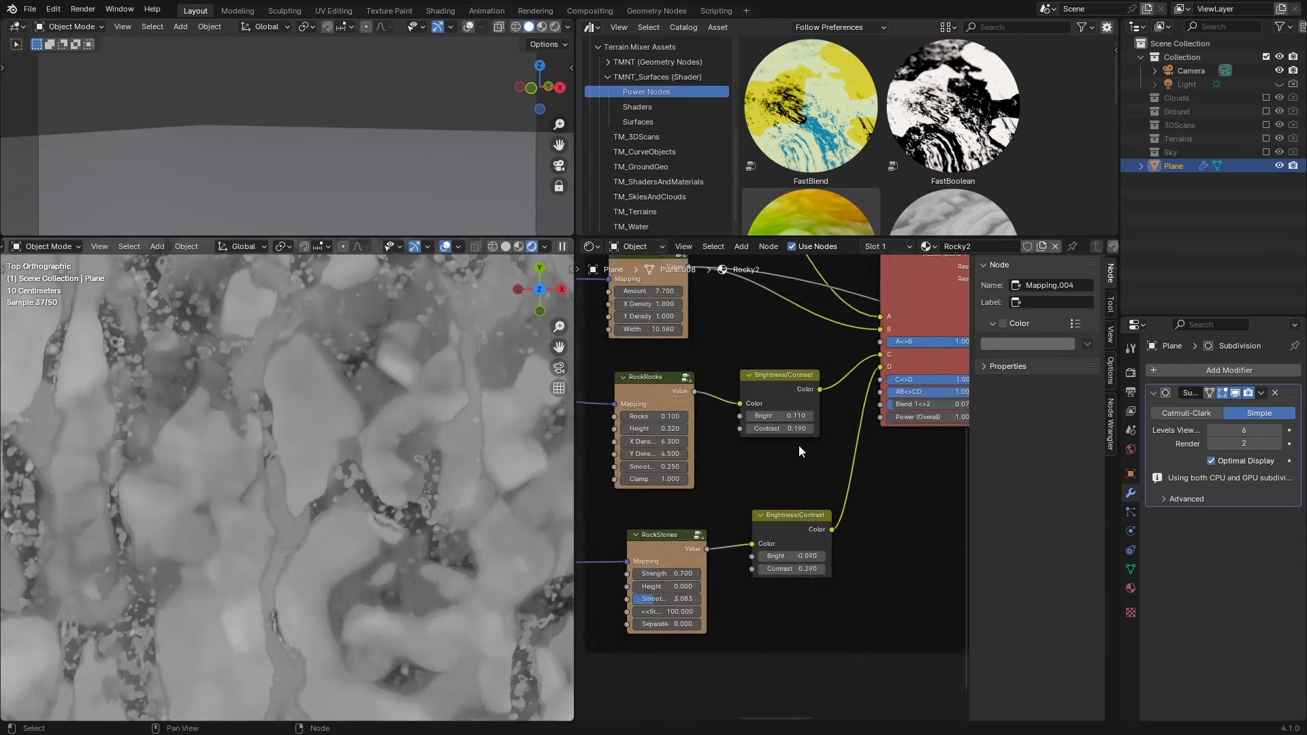
Raise RockRocks' X Density to about 9.400 and Y Density to about 7.600, and save the file.
{"action": "scroll", "coordinate": [757, 615], "scroll_direction": "up", "scroll_amount": 2}
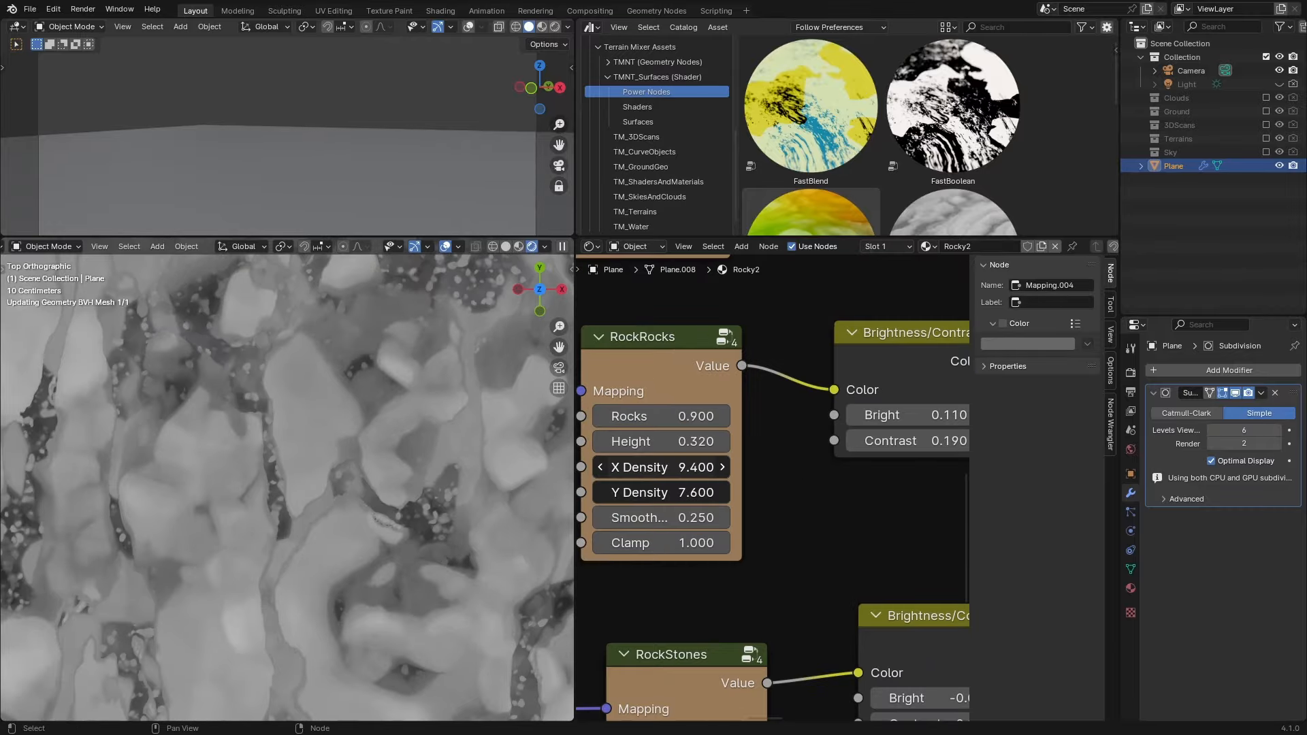
{"action": "left_click_drag", "start_coordinate": [664, 468], "coordinate": [720, 493]}
{"action": "key", "text": "ctrl+s"}
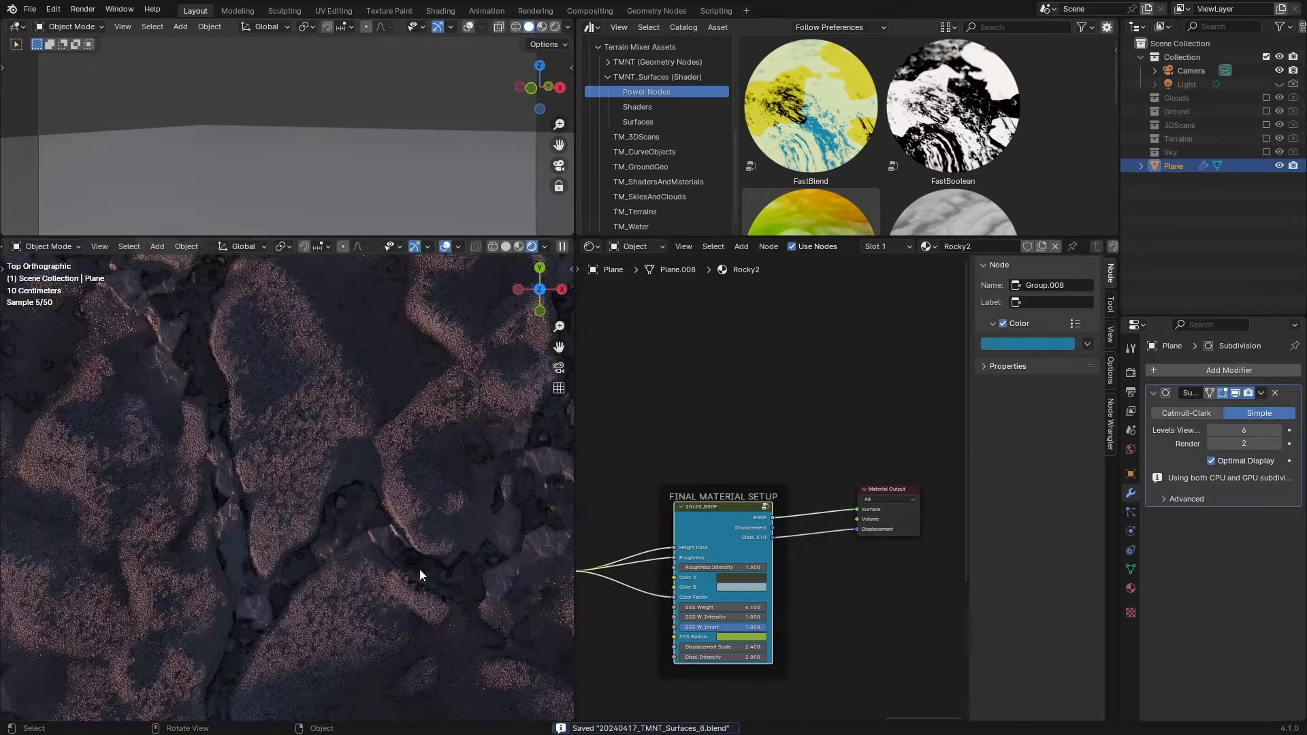
Show the camera view in rendered shading and reselect the terrain plane.
{"action": "middle_click_drag", "start_coordinate": [424, 569], "coordinate": [540, 549]}
{"action": "left_click", "coordinate": [556, 27]}
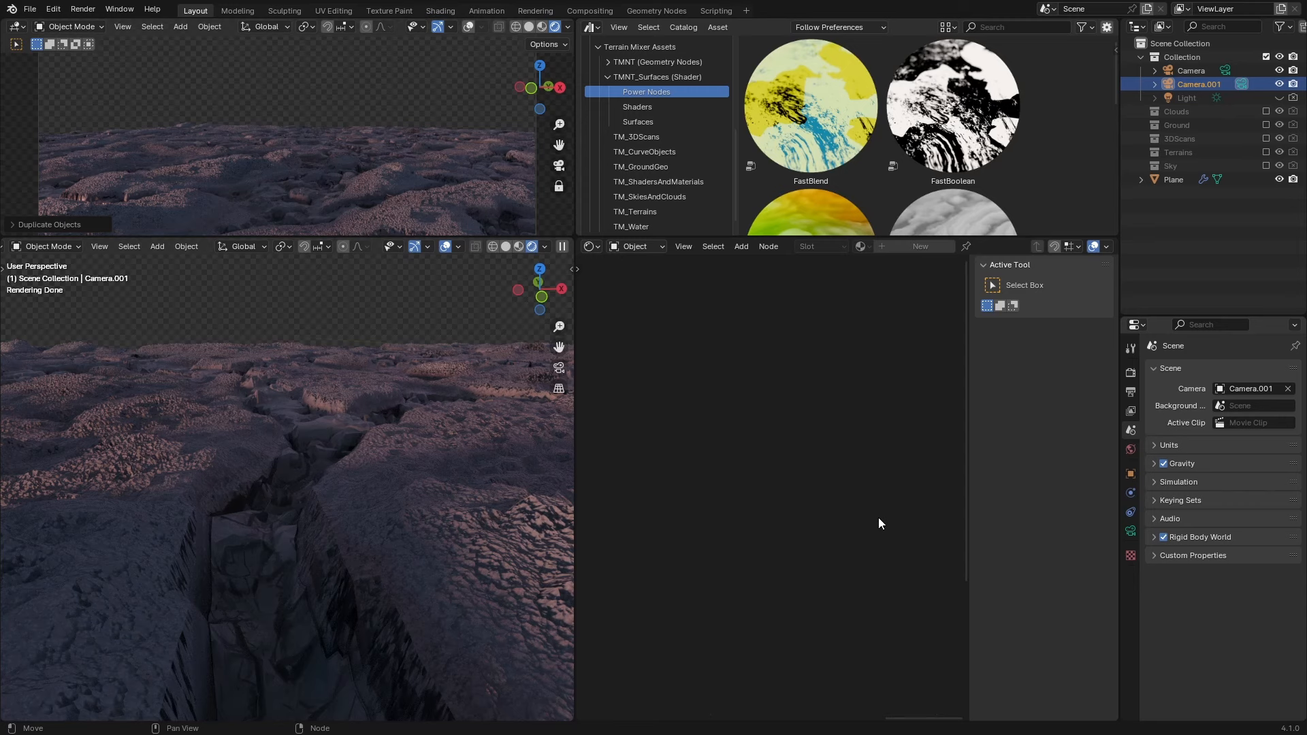
{"action": "left_click", "coordinate": [473, 554]}
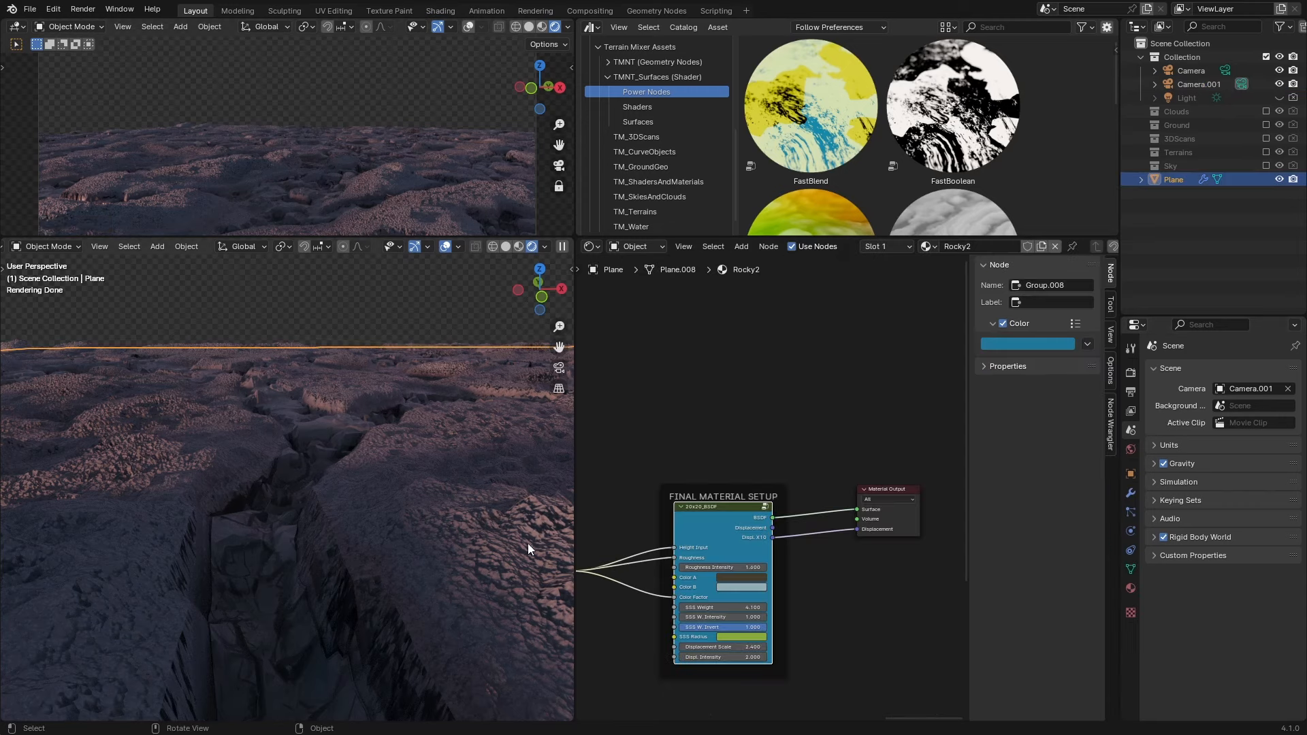
Preview the Multiply node's height result and examine the gaps between the rocks from the top view.
{"action": "scroll", "coordinate": [665, 485], "scroll_direction": "down", "scroll_amount": 15}
{"action": "middle_click_drag", "start_coordinate": [655, 485], "coordinate": [835, 507]}
{"action": "scroll", "coordinate": [774, 451], "scroll_direction": "up", "scroll_amount": 8}
{"action": "scroll", "coordinate": [774, 451], "scroll_direction": "up", "scroll_amount": 2}
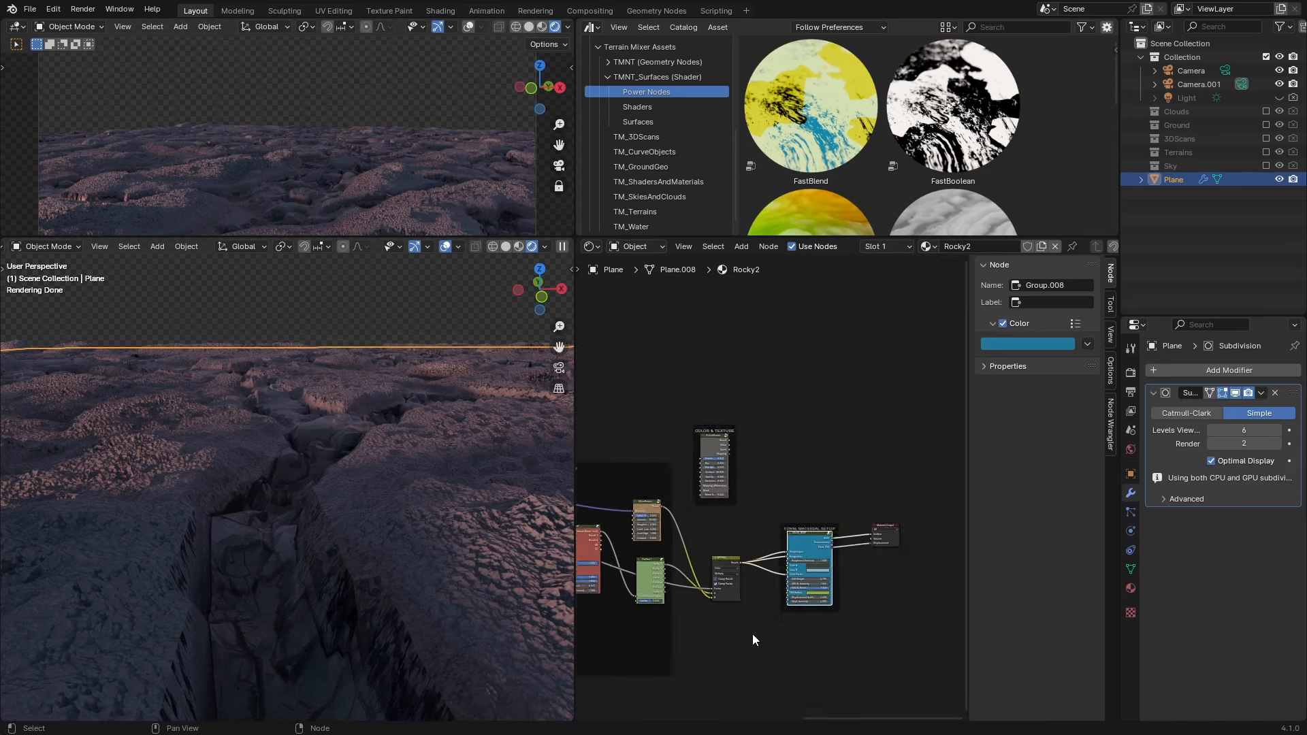
{"action": "scroll", "coordinate": [762, 599], "scroll_direction": "up", "scroll_amount": 3}
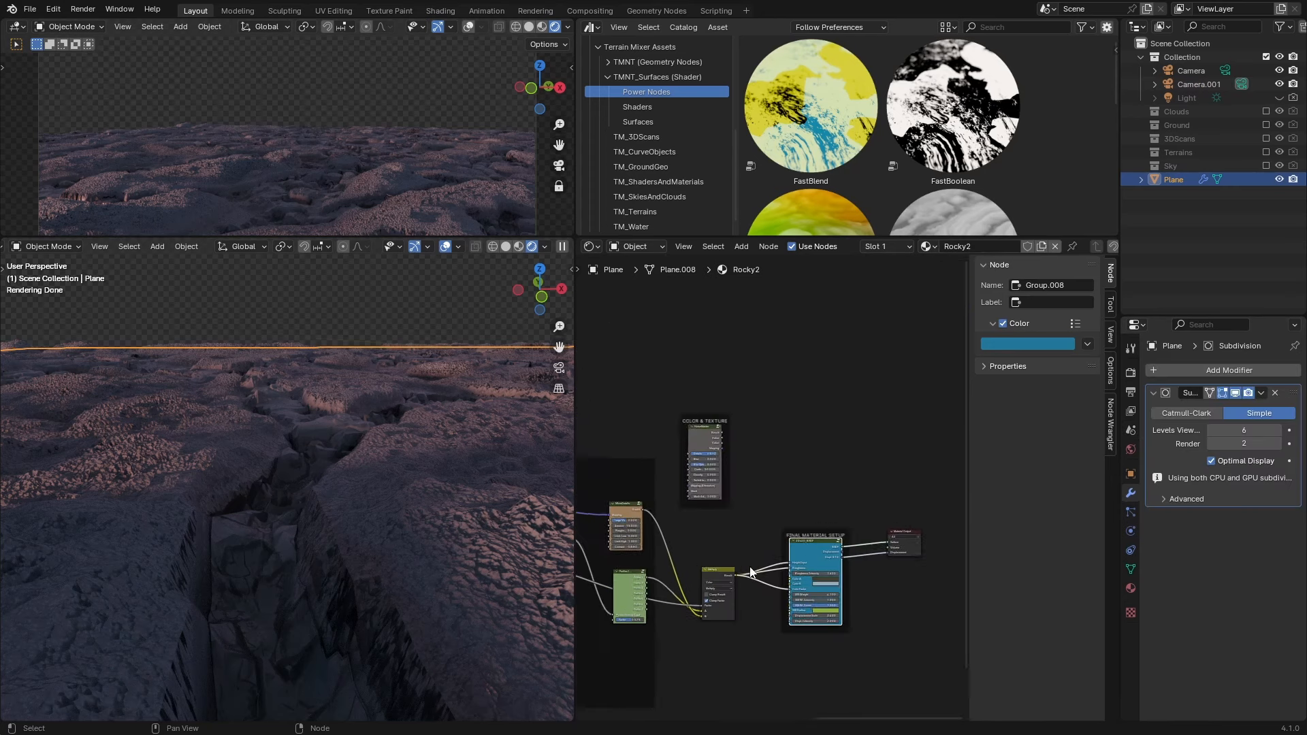
{"action": "scroll", "coordinate": [713, 590], "scroll_direction": "up", "scroll_amount": 1}
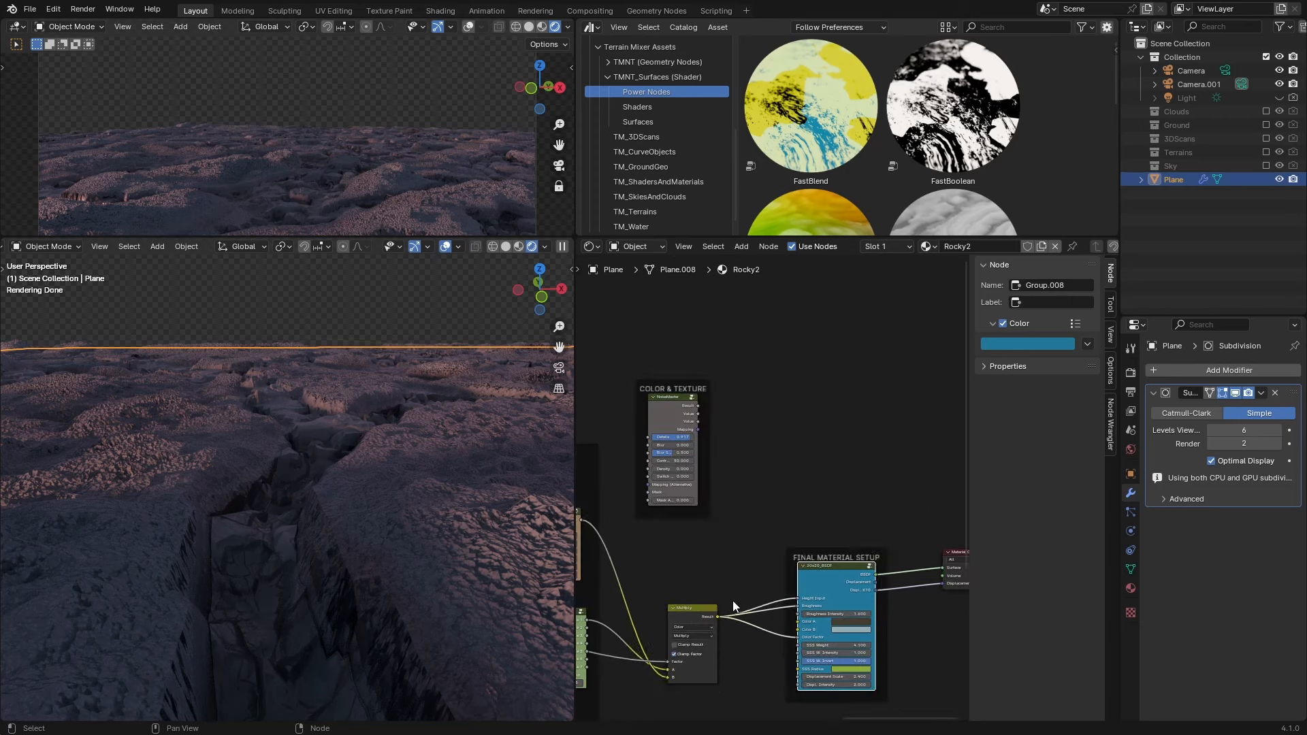
{"action": "left_click", "coordinate": [719, 590], "text": "ctrl+shift"}
{"action": "key", "text": "KP_7"}
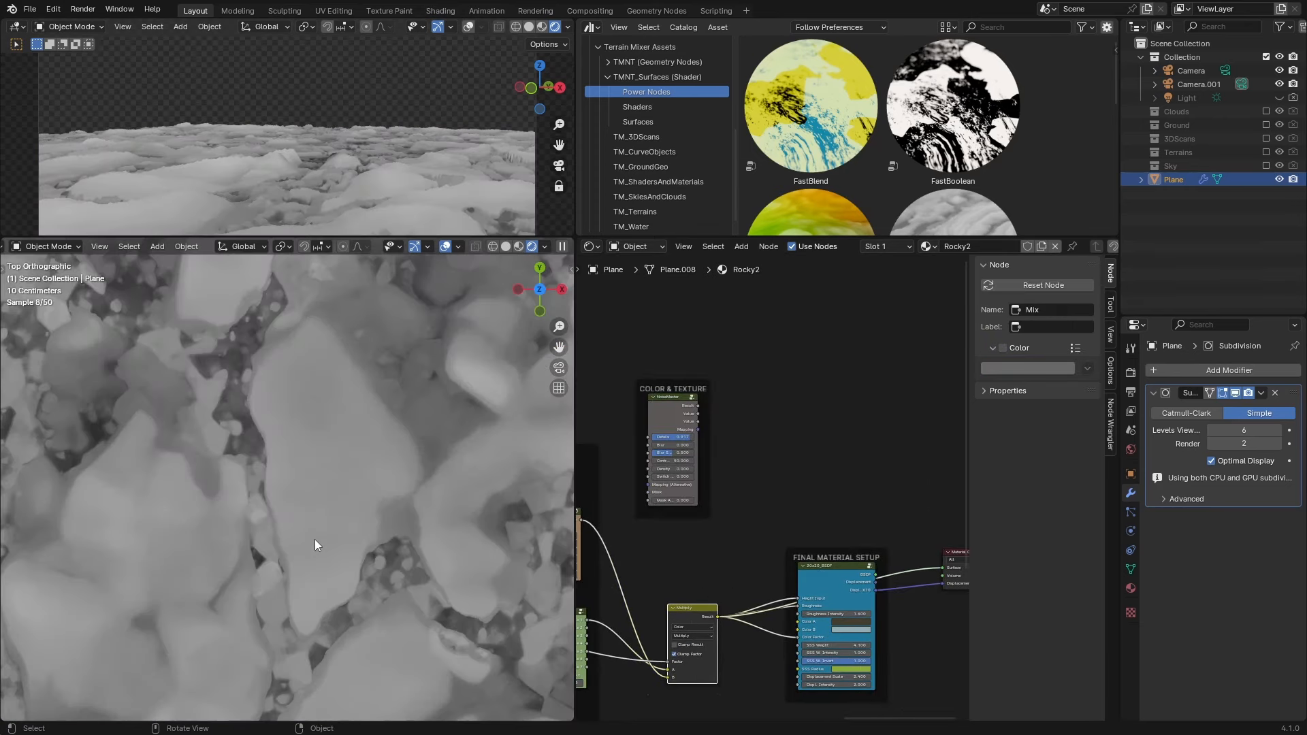
{"action": "scroll", "coordinate": [342, 513], "scroll_direction": "up", "scroll_amount": 2}
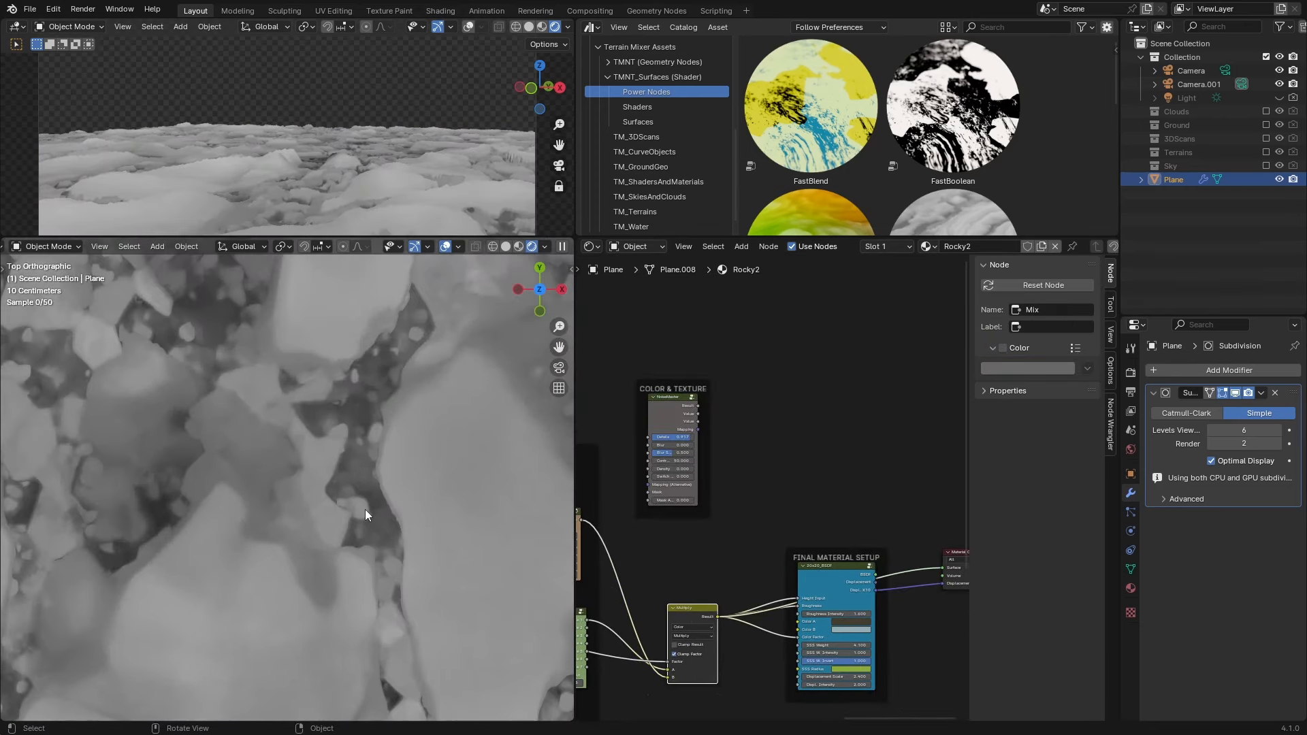
{"action": "middle_click_drag", "start_coordinate": [456, 499], "coordinate": [242, 500], "text": "shift"}
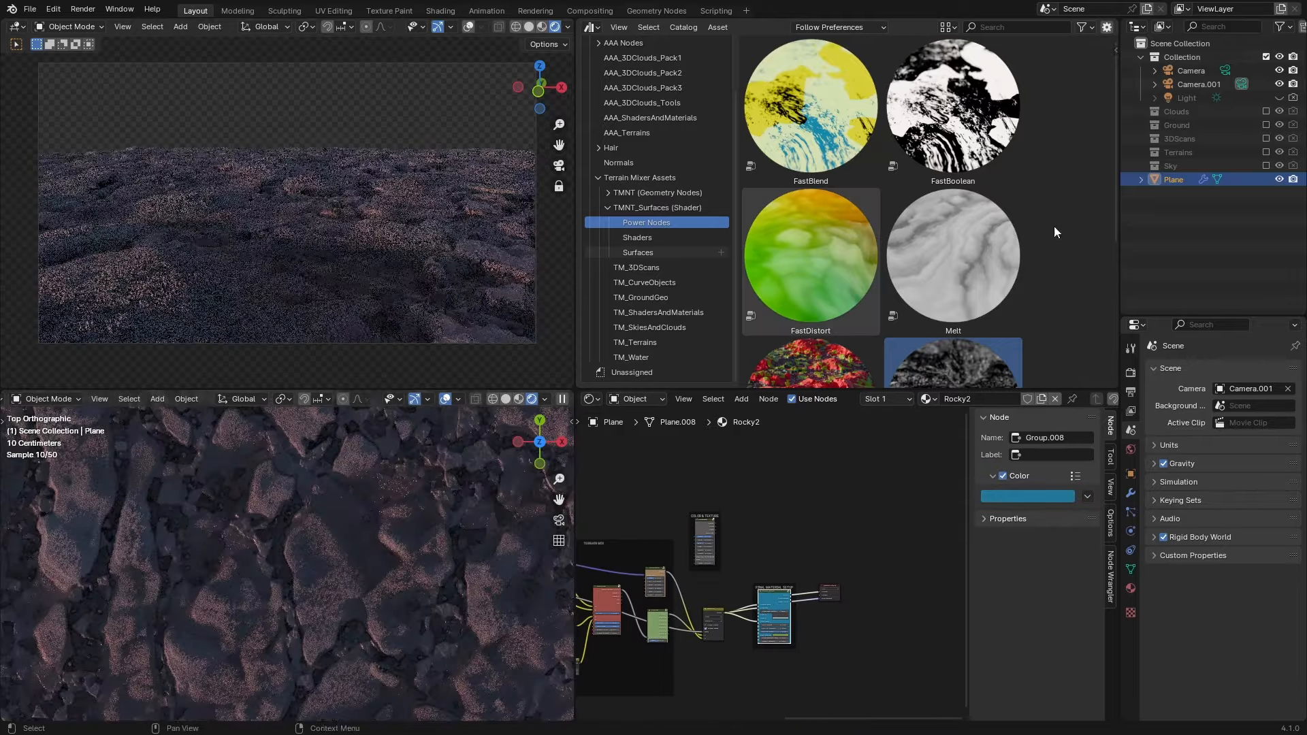
Set the world Sky Texture's Sun Rotation to 767° and render the camera view.
{"action": "left_click", "coordinate": [589, 399]}
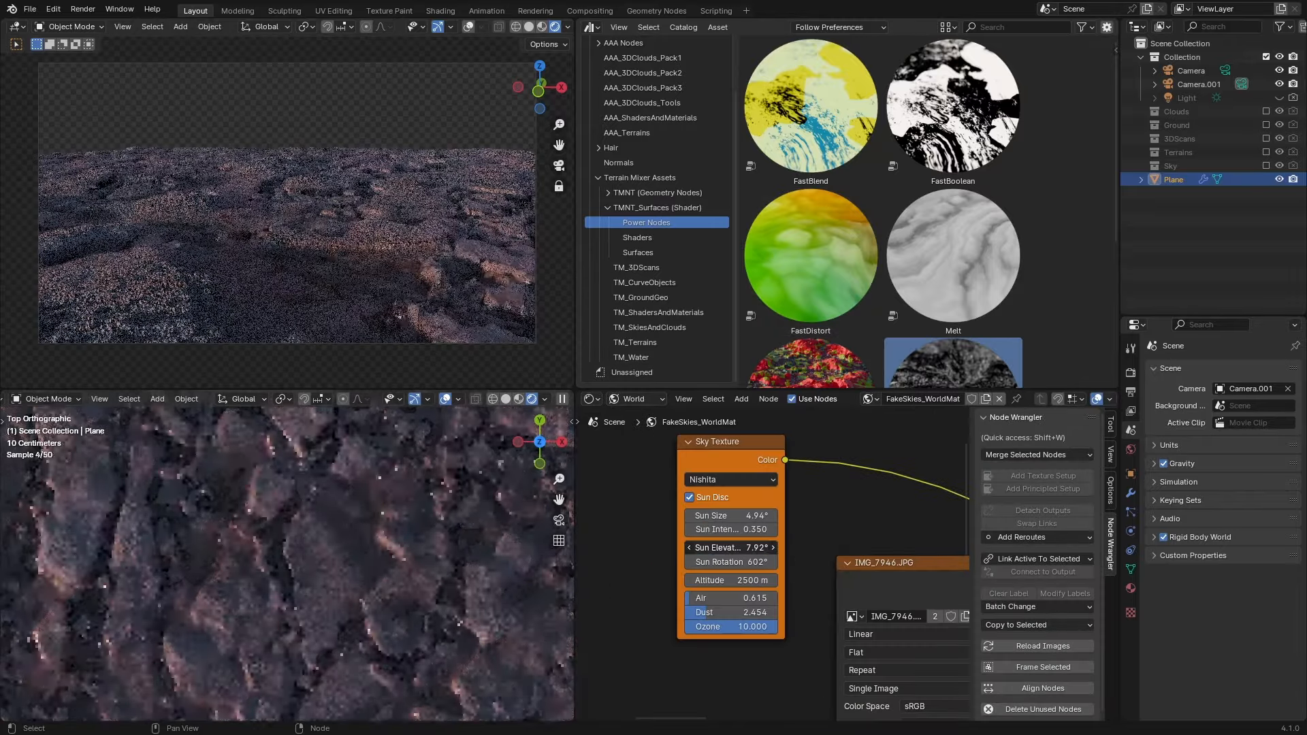
{"action": "left_click_drag", "start_coordinate": [731, 562], "coordinate": [793, 562]}
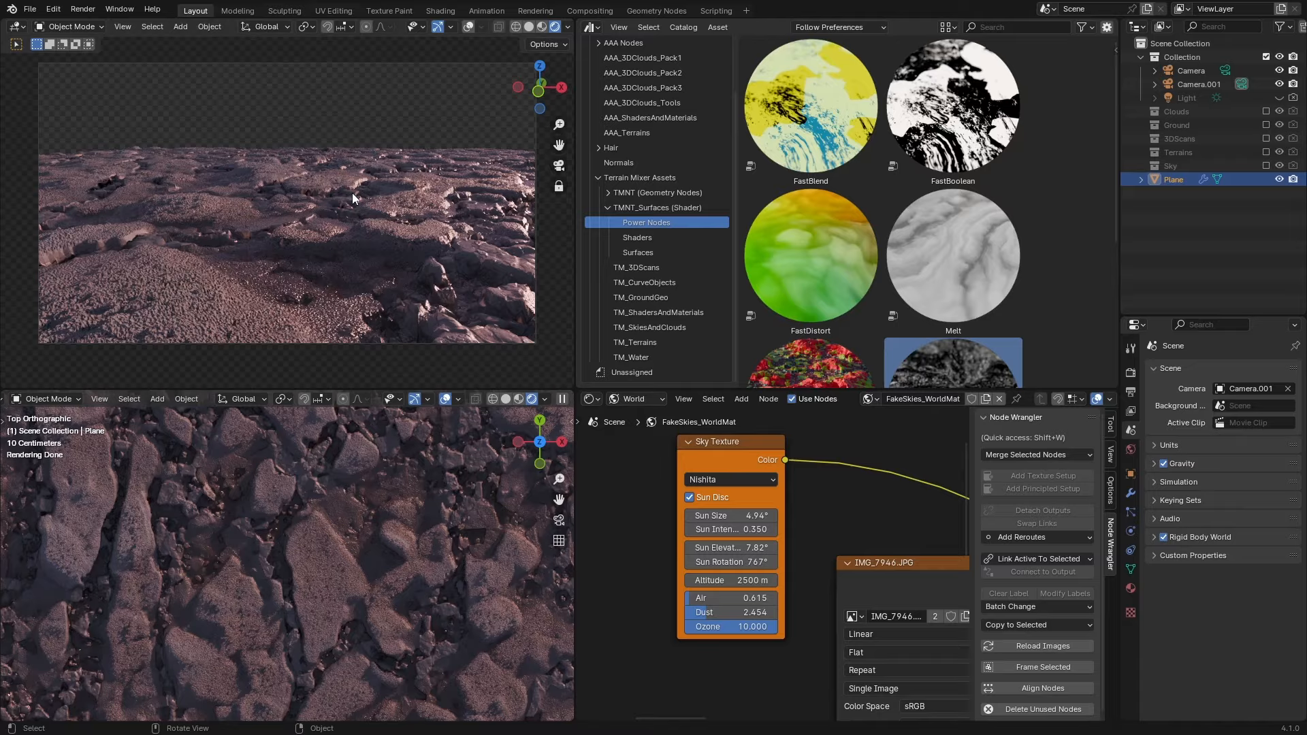
{"action": "key", "text": "F12"}
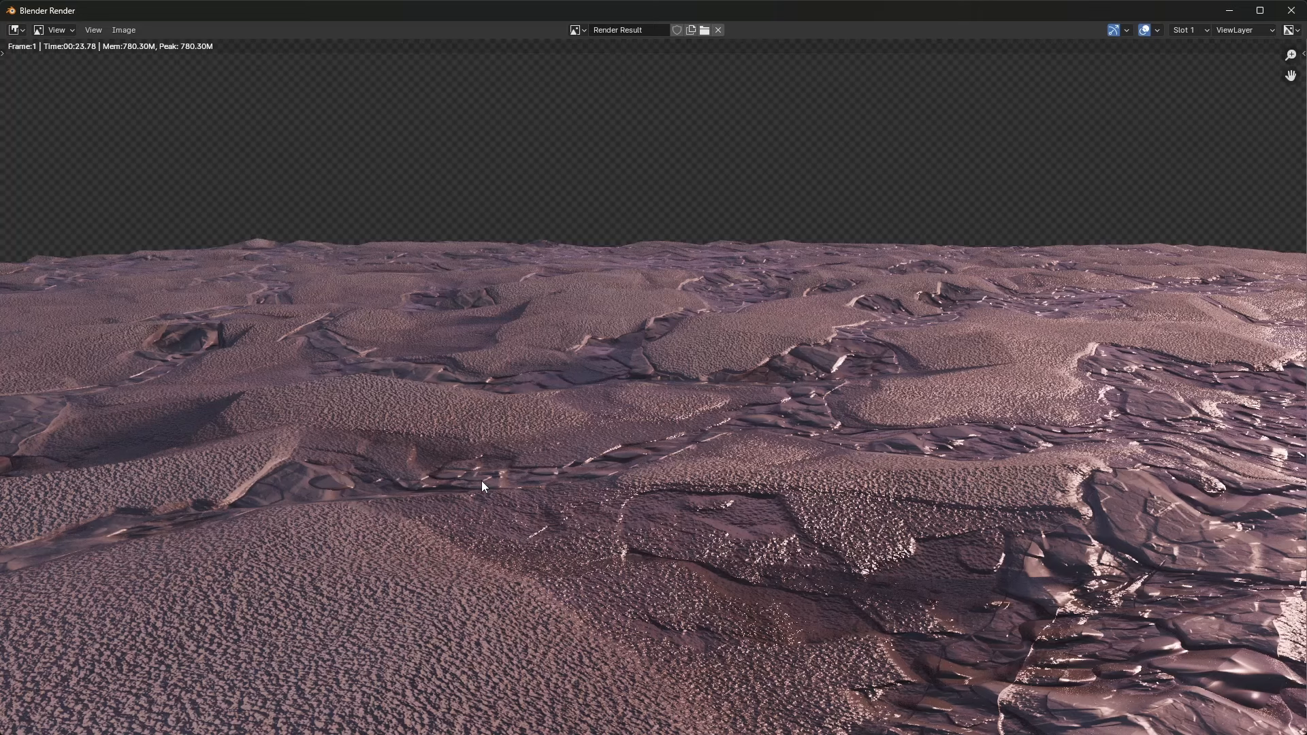
{"action": "left_click", "coordinate": [1292, 10]}
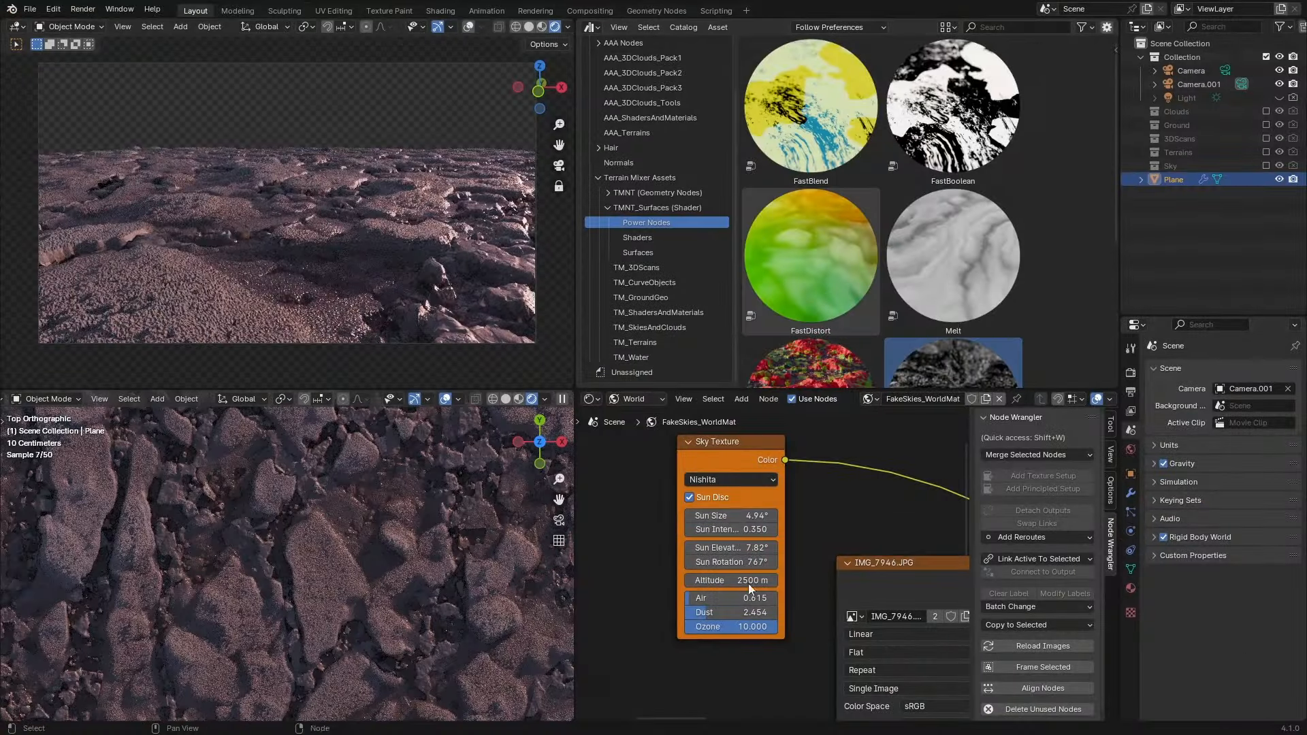
Set the plane's Subdivision modifier Render level to 7 and save the file.
{"action": "left_click", "coordinate": [1131, 493]}
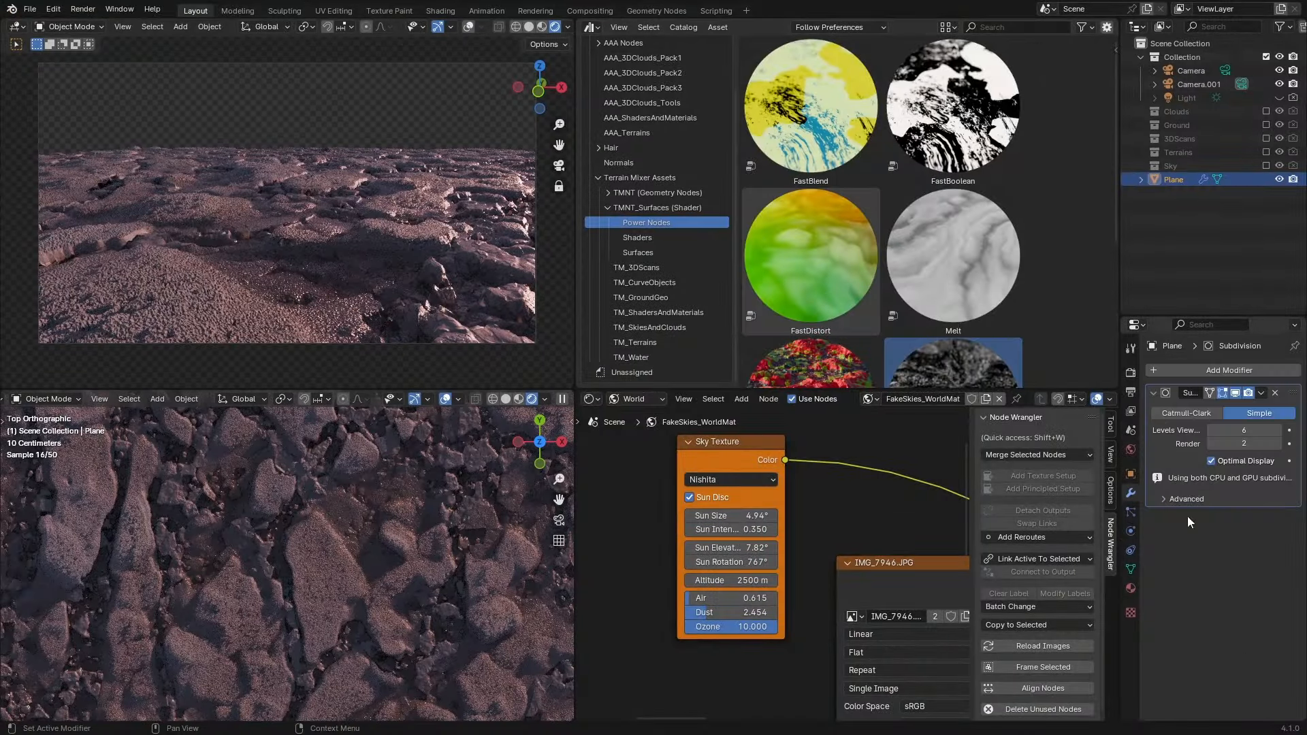
{"action": "left_click", "coordinate": [1279, 443]}
{"action": "left_click", "coordinate": [1278, 443]}
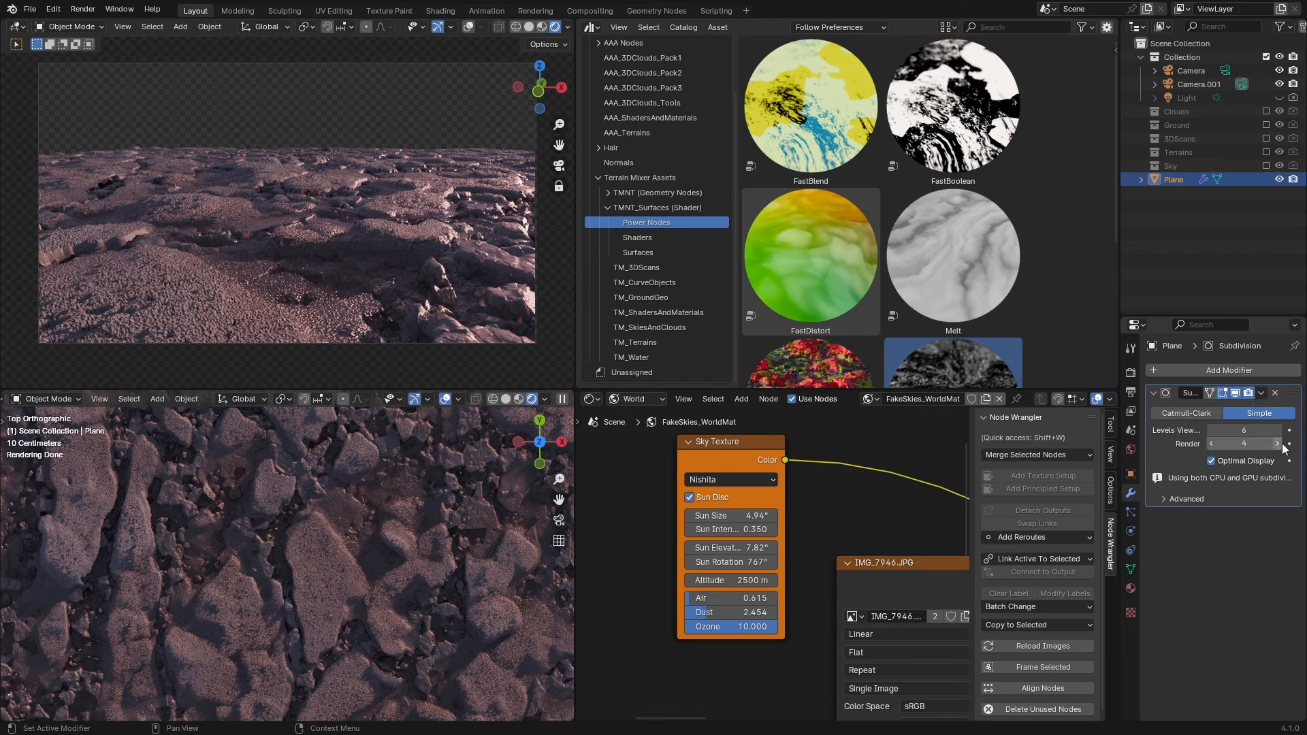
{"action": "double_click", "coordinate": [1262, 443]}
{"action": "type", "text": "7"}
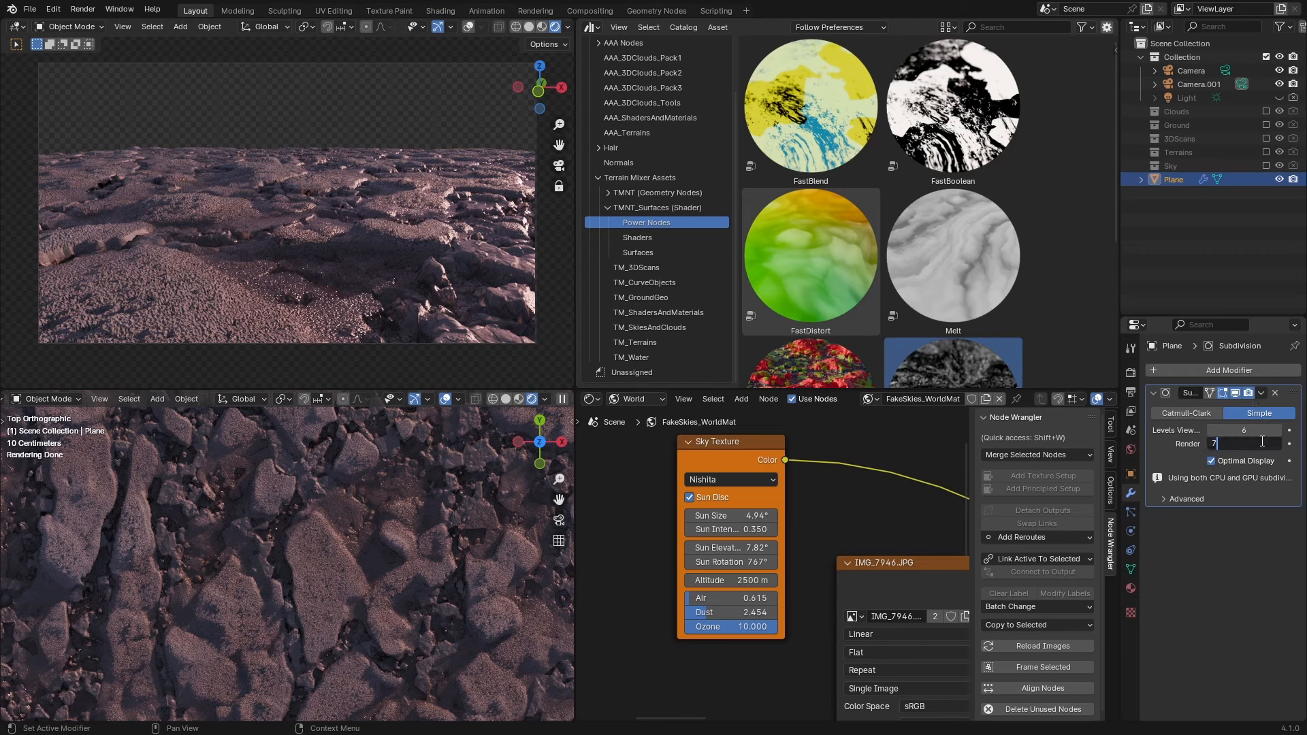
{"action": "key", "text": "Return"}
{"action": "key", "text": "ctrl+s"}
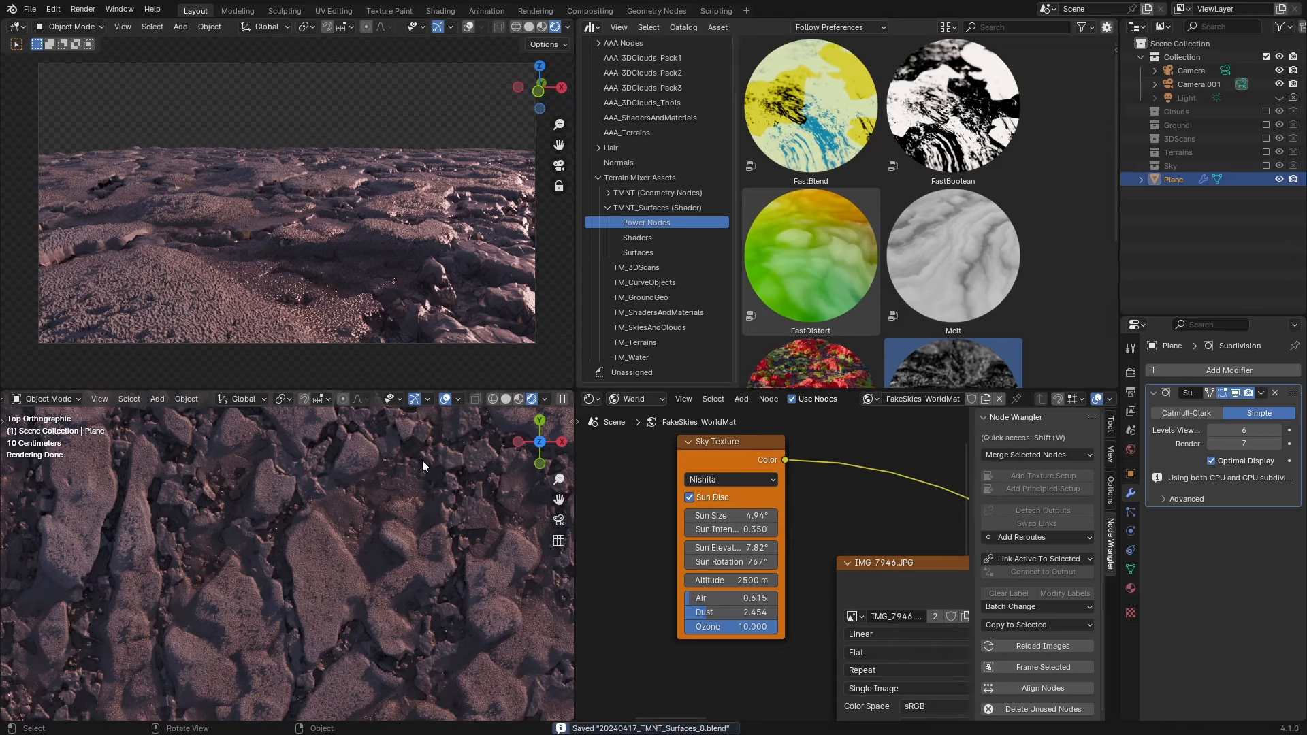
Render the camera view with the new subdivision level and close the result.
{"action": "key", "text": "F12"}
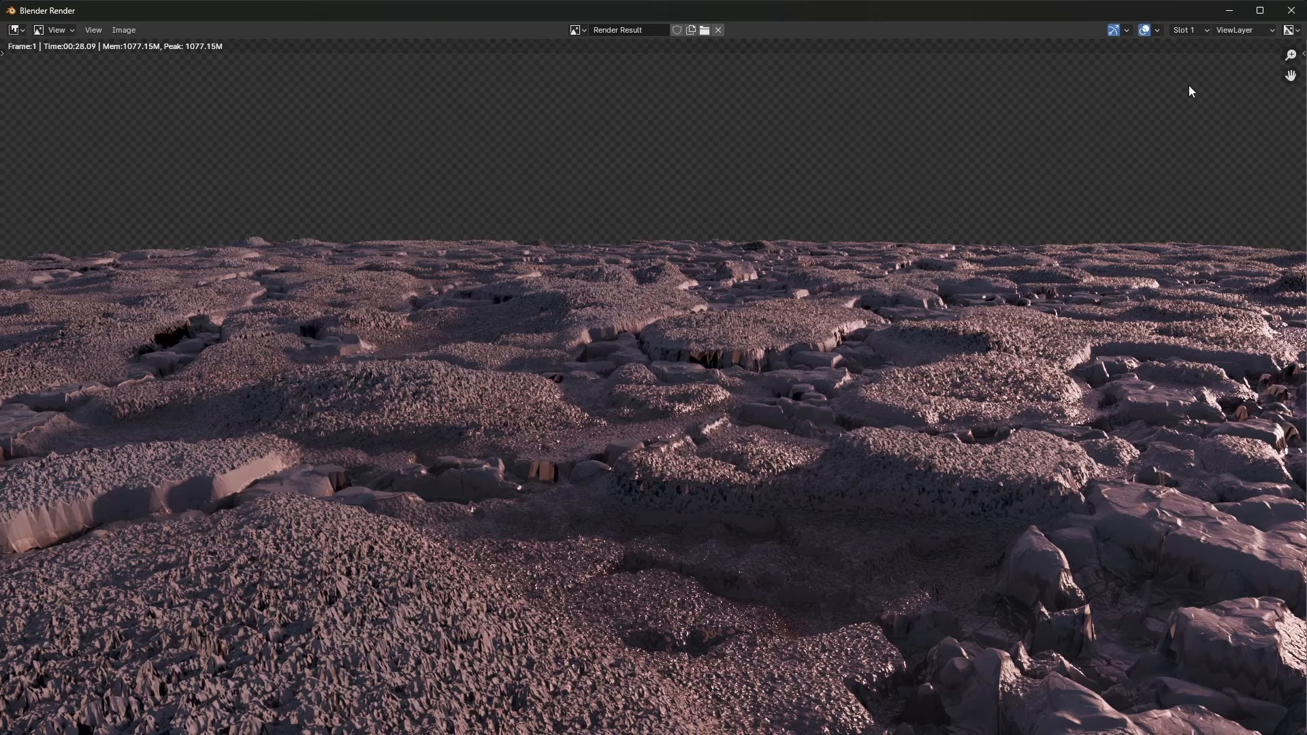
{"action": "left_click", "coordinate": [1286, 19]}
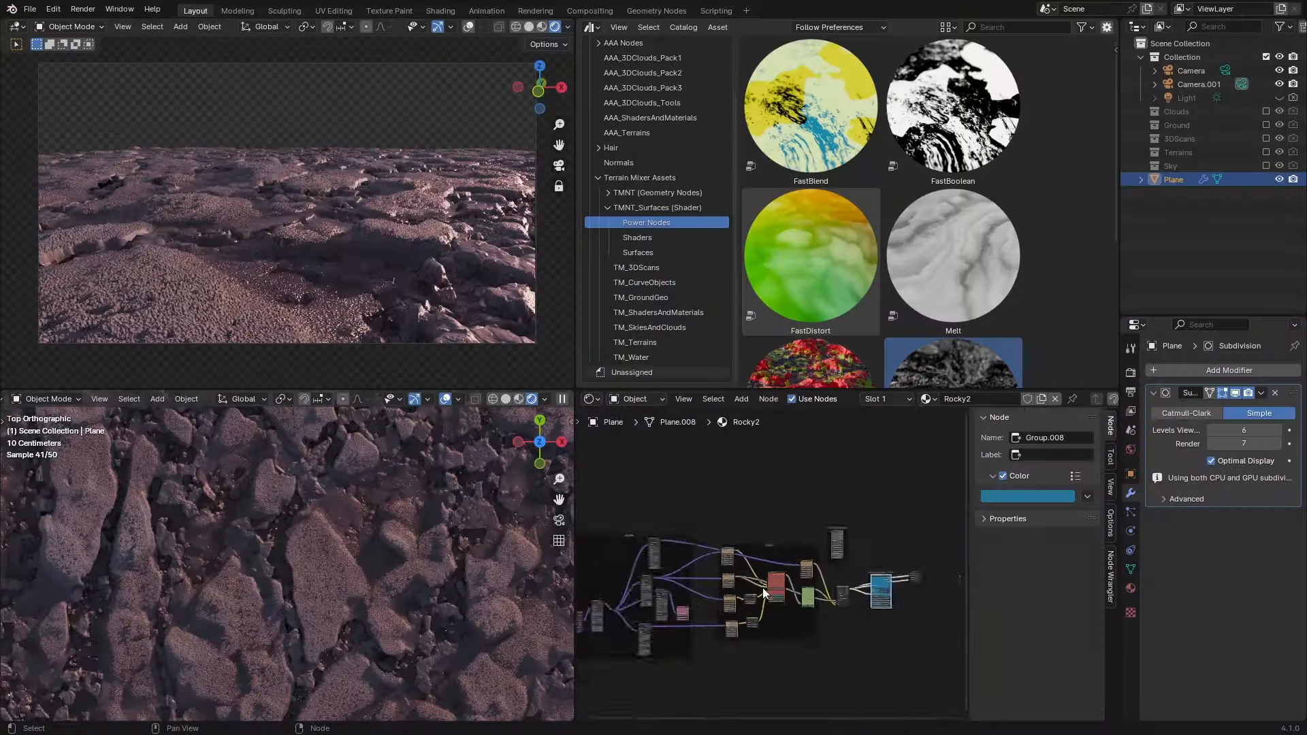
Preview the Multiply node's height again and examine the fine surface detail up close from above.
{"action": "scroll", "coordinate": [774, 583], "scroll_direction": "up", "scroll_amount": 8}
{"action": "middle_click_drag", "start_coordinate": [766, 585], "coordinate": [700, 554]}
{"action": "scroll", "coordinate": [769, 578], "scroll_direction": "up", "scroll_amount": 6}
{"action": "middle_click_drag", "start_coordinate": [767, 580], "coordinate": [662, 590]}
{"action": "left_click", "coordinate": [651, 606]}
{"action": "scroll", "coordinate": [423, 614], "scroll_direction": "up", "scroll_amount": 6}
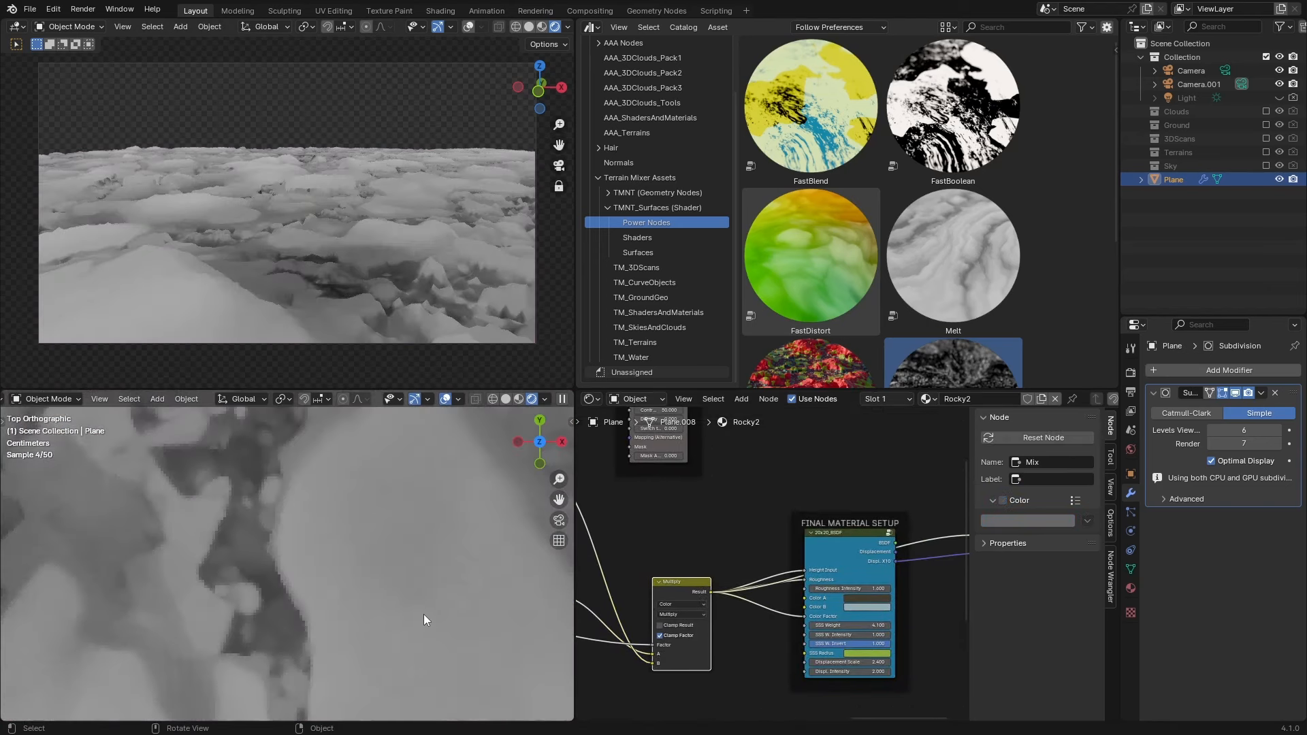
{"action": "middle_click_drag", "start_coordinate": [489, 583], "coordinate": [233, 590], "text": "shift"}
{"action": "middle_click_drag", "start_coordinate": [300, 554], "coordinate": [300, 521], "text": "shift"}
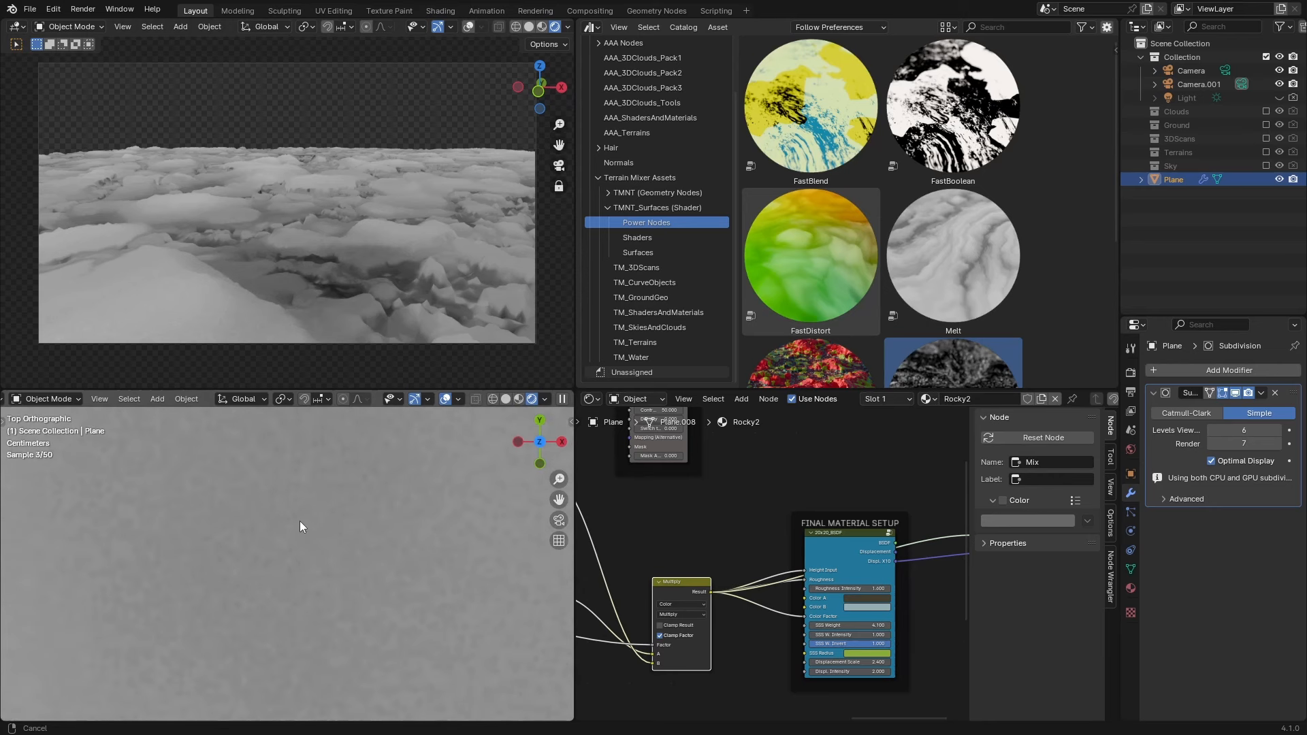
Set MicroDetails' Contrast to -0.950 and render the camera view.
{"action": "middle_click_drag", "start_coordinate": [762, 667], "coordinate": [905, 679]}
{"action": "middle_click_drag", "start_coordinate": [788, 578], "coordinate": [798, 565]}
{"action": "scroll", "coordinate": [799, 583], "scroll_direction": "up", "scroll_amount": 2}
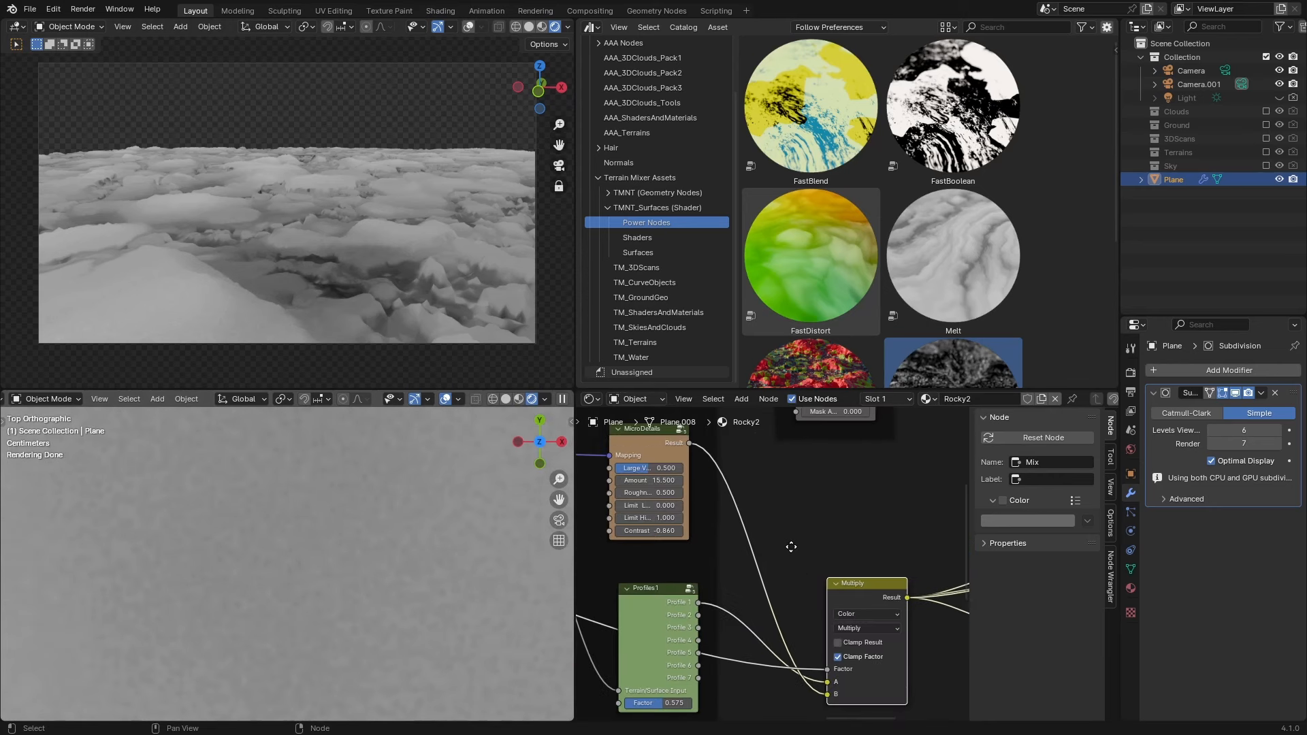
{"action": "middle_click_drag", "start_coordinate": [809, 609], "coordinate": [830, 537]}
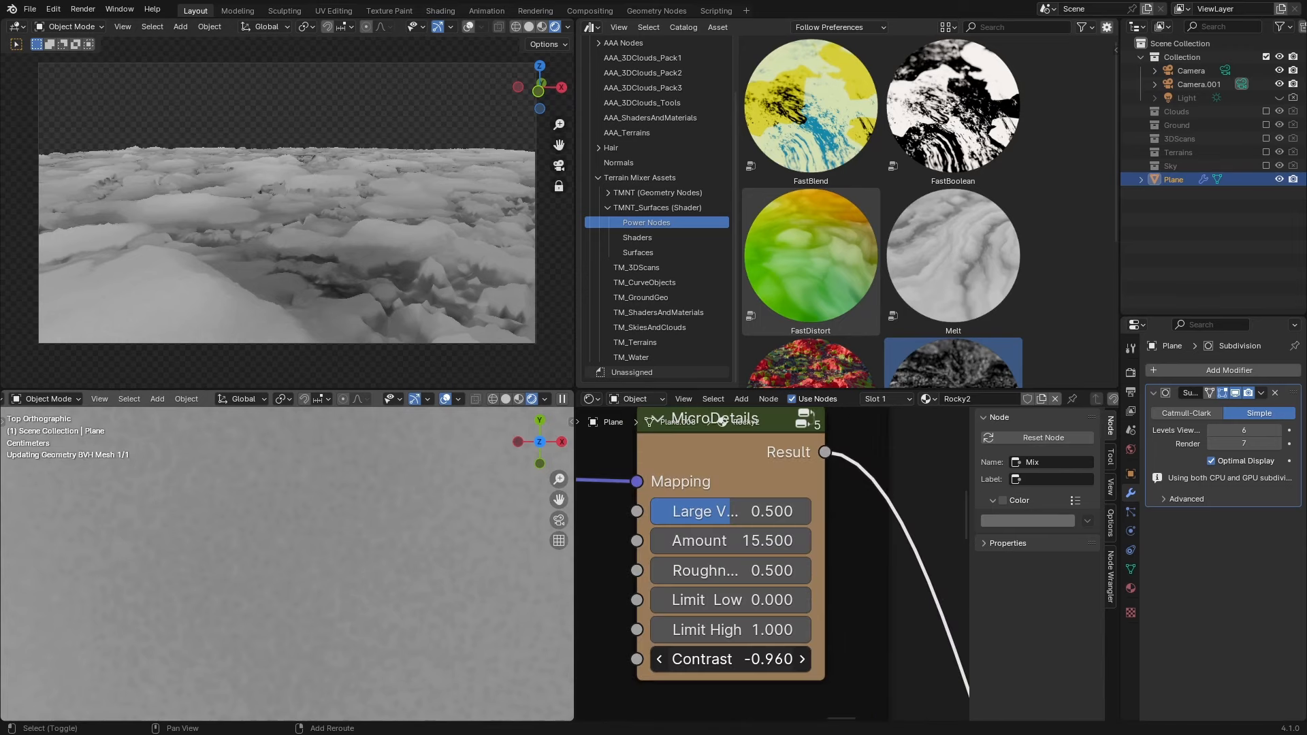
{"action": "left_click_drag", "start_coordinate": [730, 659], "coordinate": [703, 659], "text": "shift"}
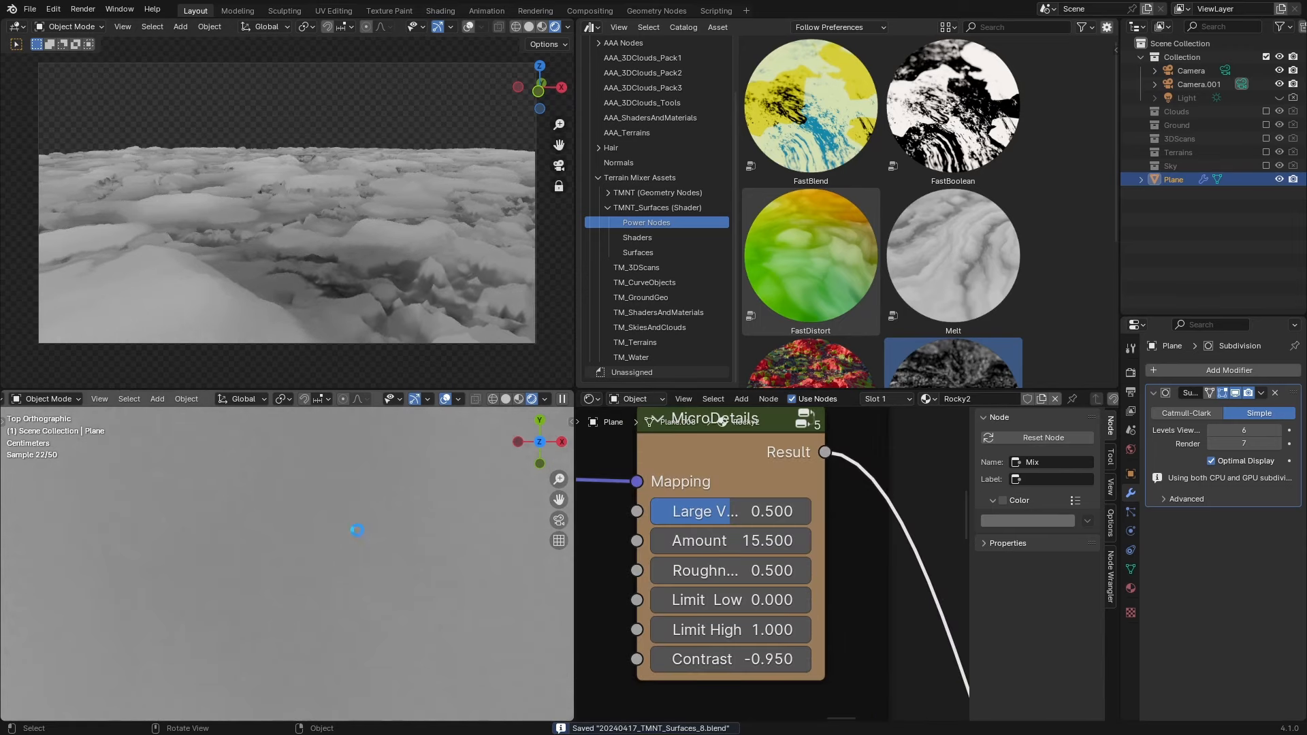
{"action": "key", "text": "F12"}
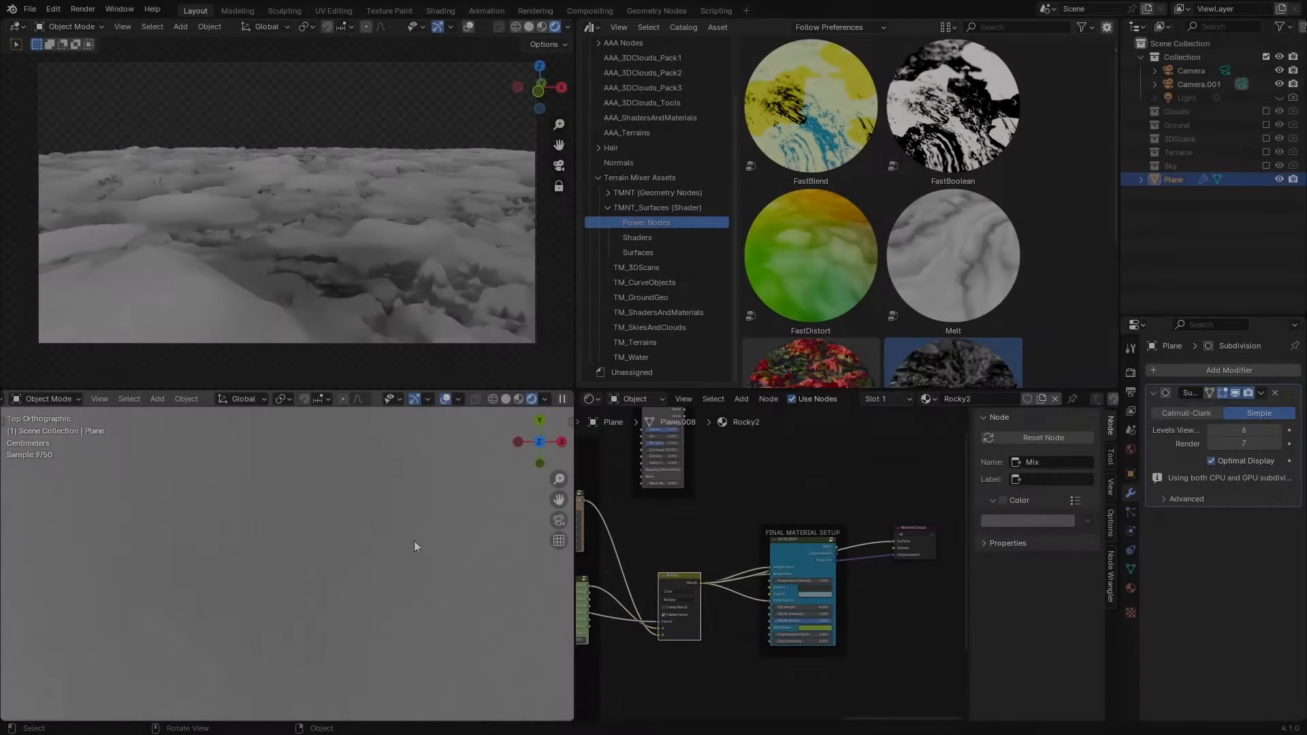
Move the FINAL MATERIAL SETUP and COLOR & TEXTURE frames apart to make room around the Multiply node.
{"action": "scroll", "coordinate": [415, 517], "scroll_direction": "down", "scroll_amount": 8}
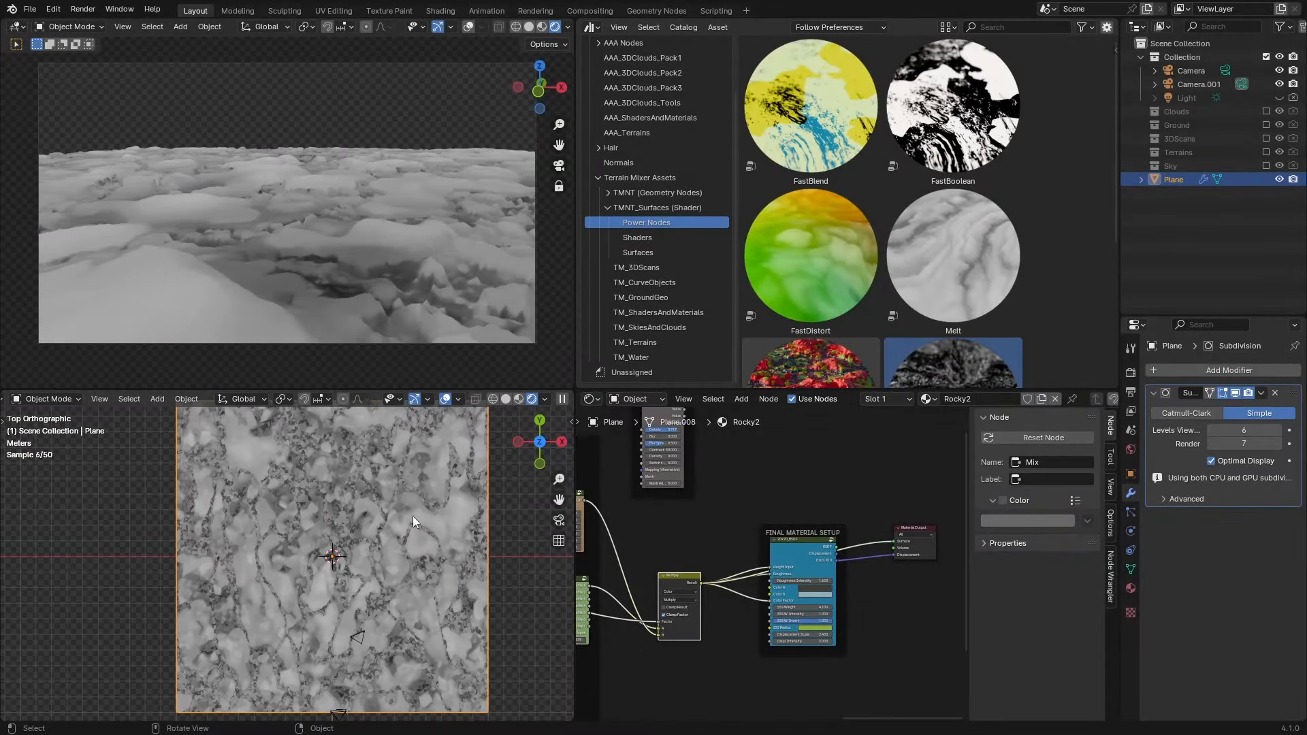
{"action": "scroll", "coordinate": [712, 567], "scroll_direction": "down", "scroll_amount": 3}
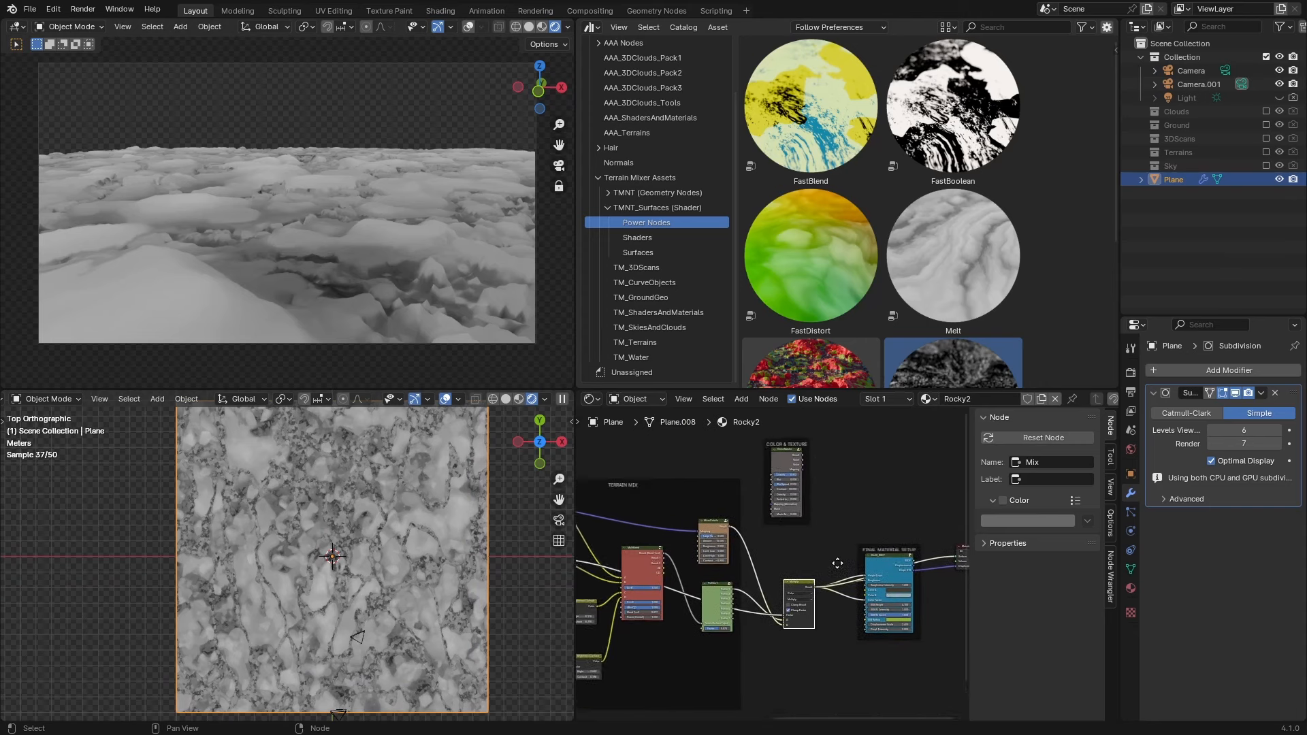
{"action": "left_click", "coordinate": [818, 537]}
{"action": "scroll", "coordinate": [768, 558], "scroll_direction": "up", "scroll_amount": 4}
{"action": "middle_click_drag", "start_coordinate": [736, 556], "coordinate": [890, 545]}
{"action": "scroll", "coordinate": [768, 561], "scroll_direction": "up", "scroll_amount": 1}
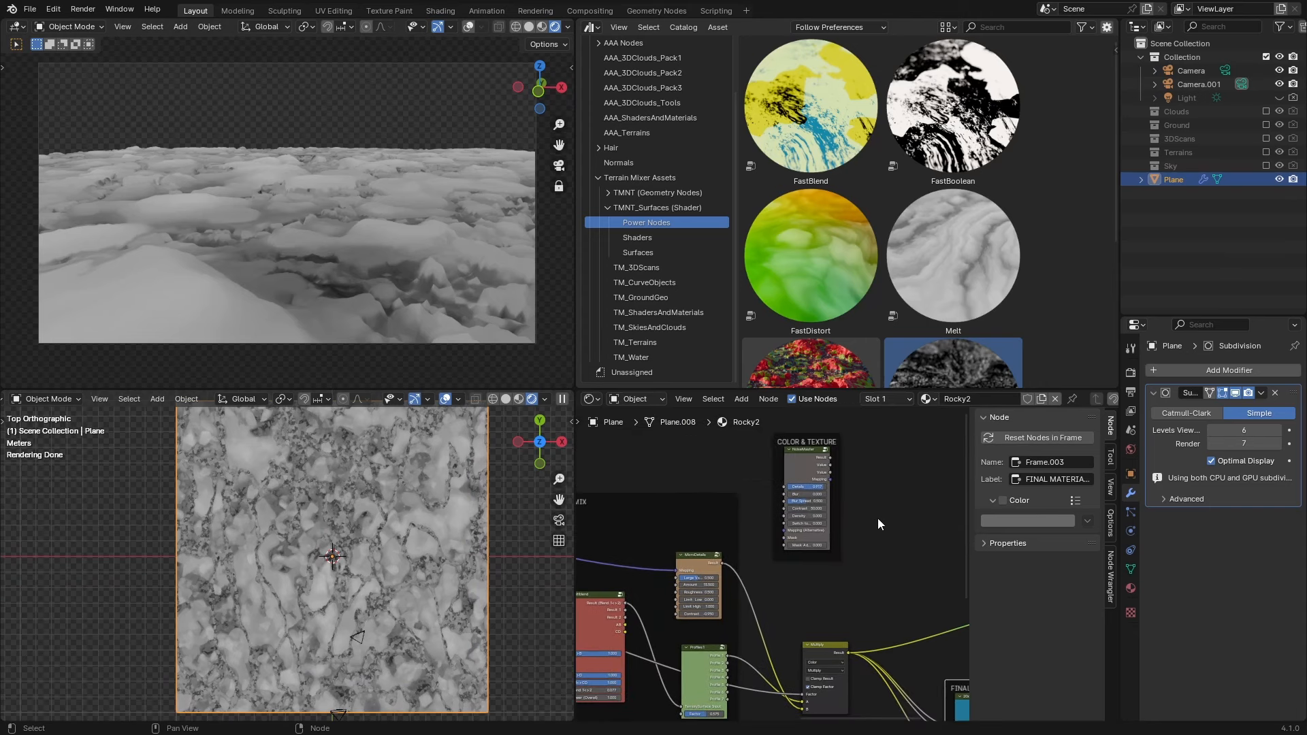
{"action": "middle_click_drag", "start_coordinate": [879, 519], "coordinate": [798, 576]}
{"action": "left_click_drag", "start_coordinate": [749, 498], "coordinate": [789, 442]}
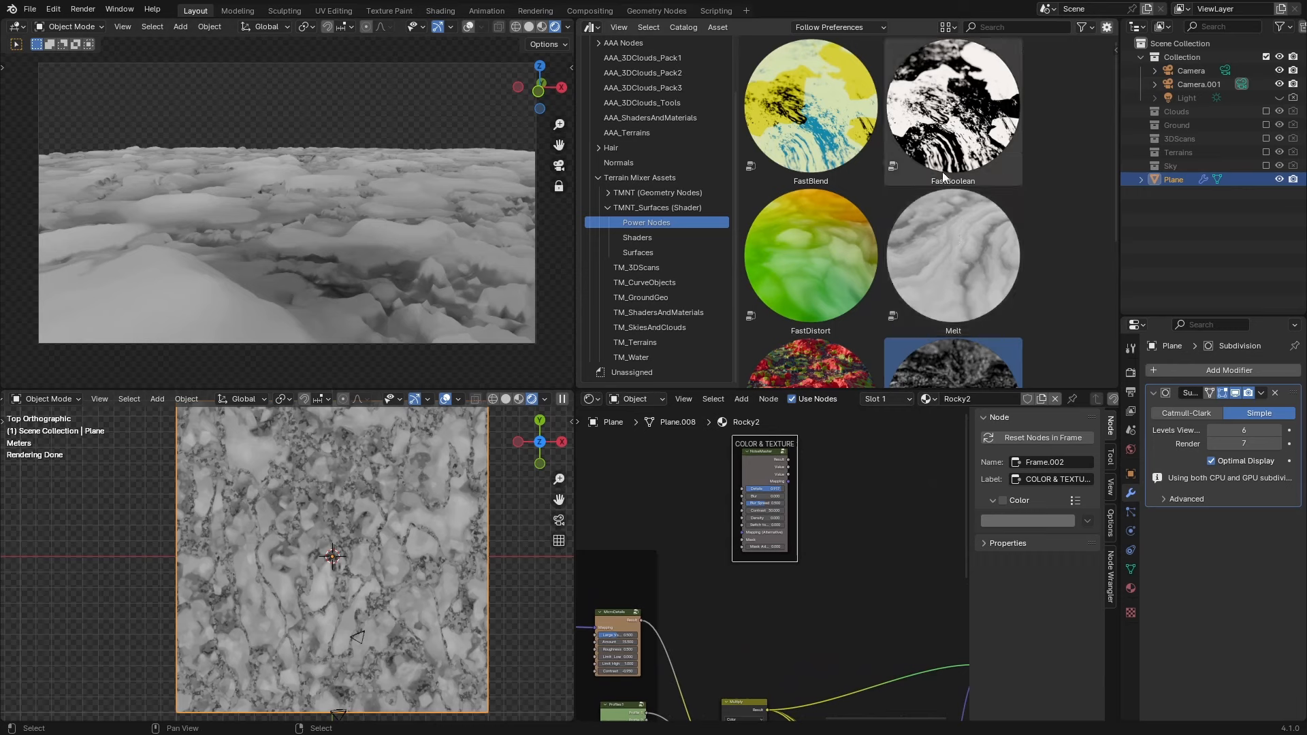
Add the FastBoolean power node to the Rocky2 material and place it beside the COLOR & TEXTURE frame's node.
{"action": "left_click_drag", "start_coordinate": [942, 172], "coordinate": [845, 570]}
{"action": "left_click_drag", "start_coordinate": [860, 589], "coordinate": [752, 615]}
{"action": "scroll", "coordinate": [752, 614], "scroll_direction": "up", "scroll_amount": 3}
{"action": "middle_click_drag", "start_coordinate": [840, 619], "coordinate": [905, 538]}
{"action": "left_click", "coordinate": [853, 529]}
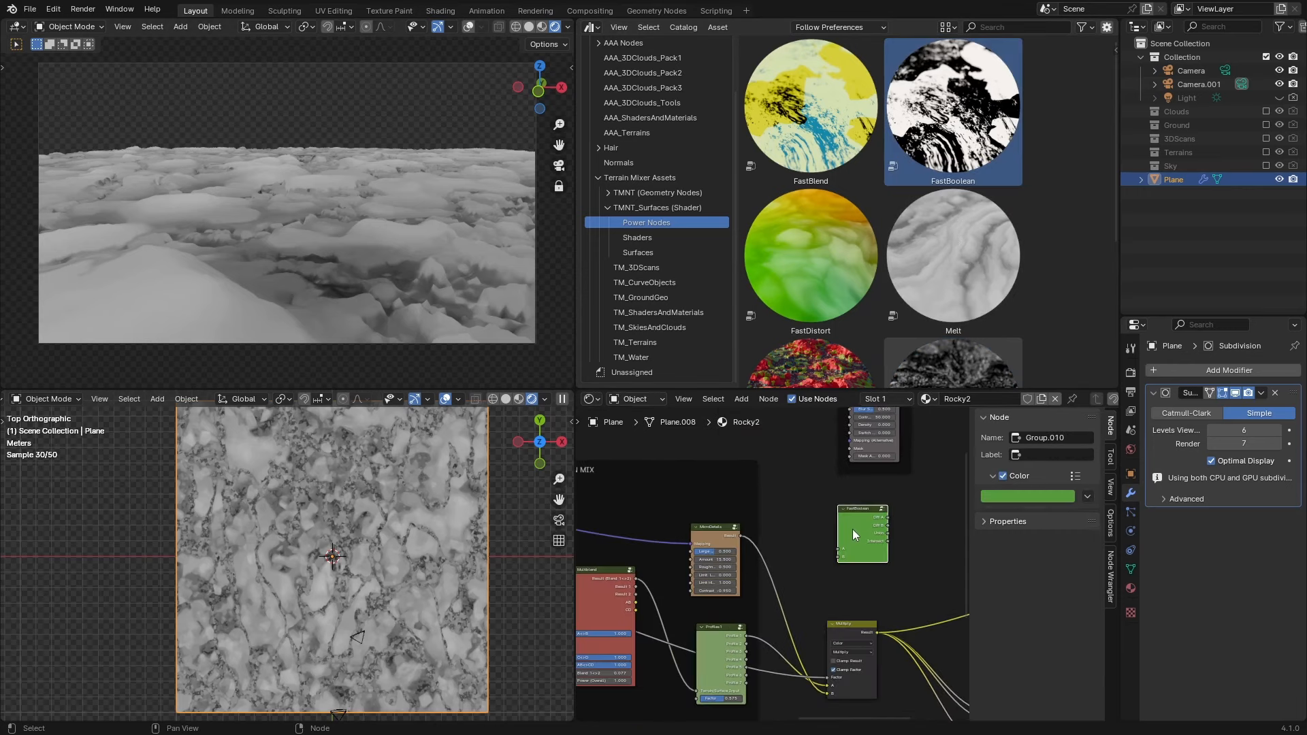
{"action": "left_click_drag", "start_coordinate": [852, 529], "coordinate": [777, 446]}
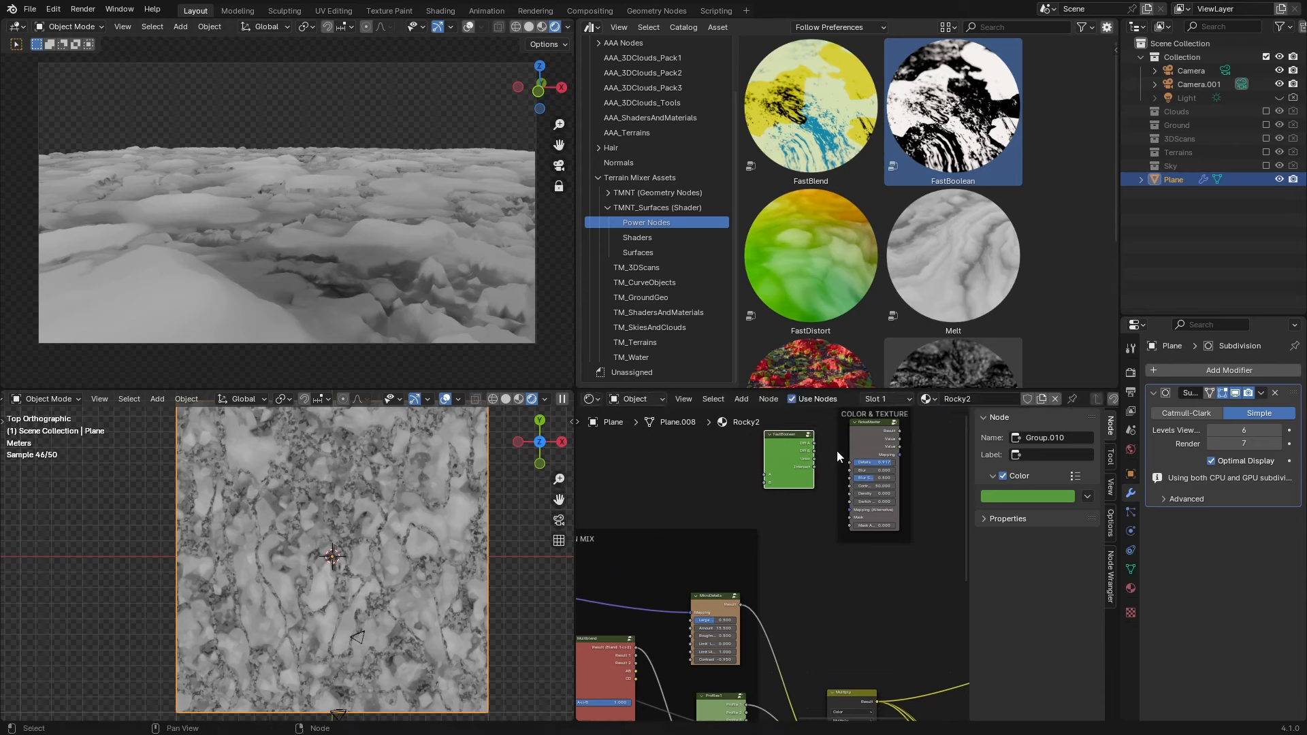
Preview the NoiseMaster node in the COLOR & TEXTURE frame on the terrain.
{"action": "left_click", "coordinate": [852, 531]}
{"action": "key", "text": "KP_Decimal"}
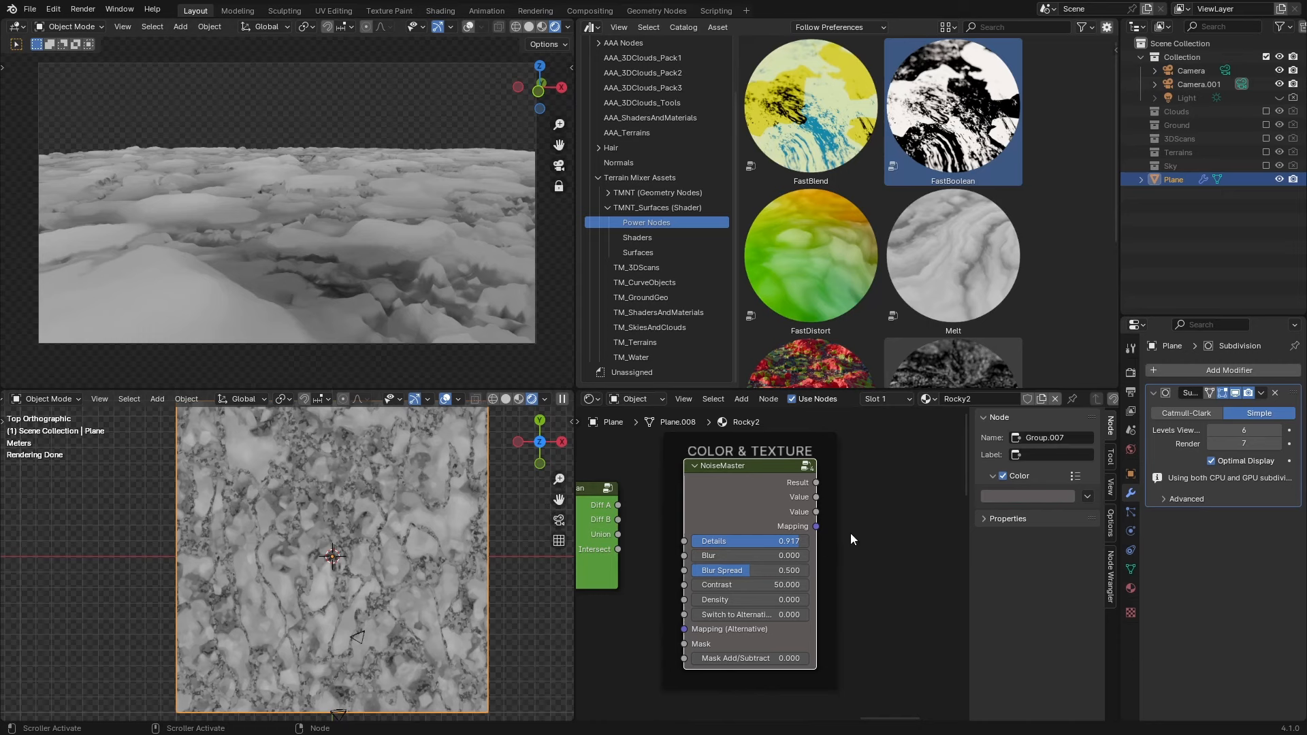
{"action": "scroll", "coordinate": [885, 520], "scroll_direction": "down", "scroll_amount": 1}
{"action": "left_click", "coordinate": [754, 496], "text": "ctrl+shift"}
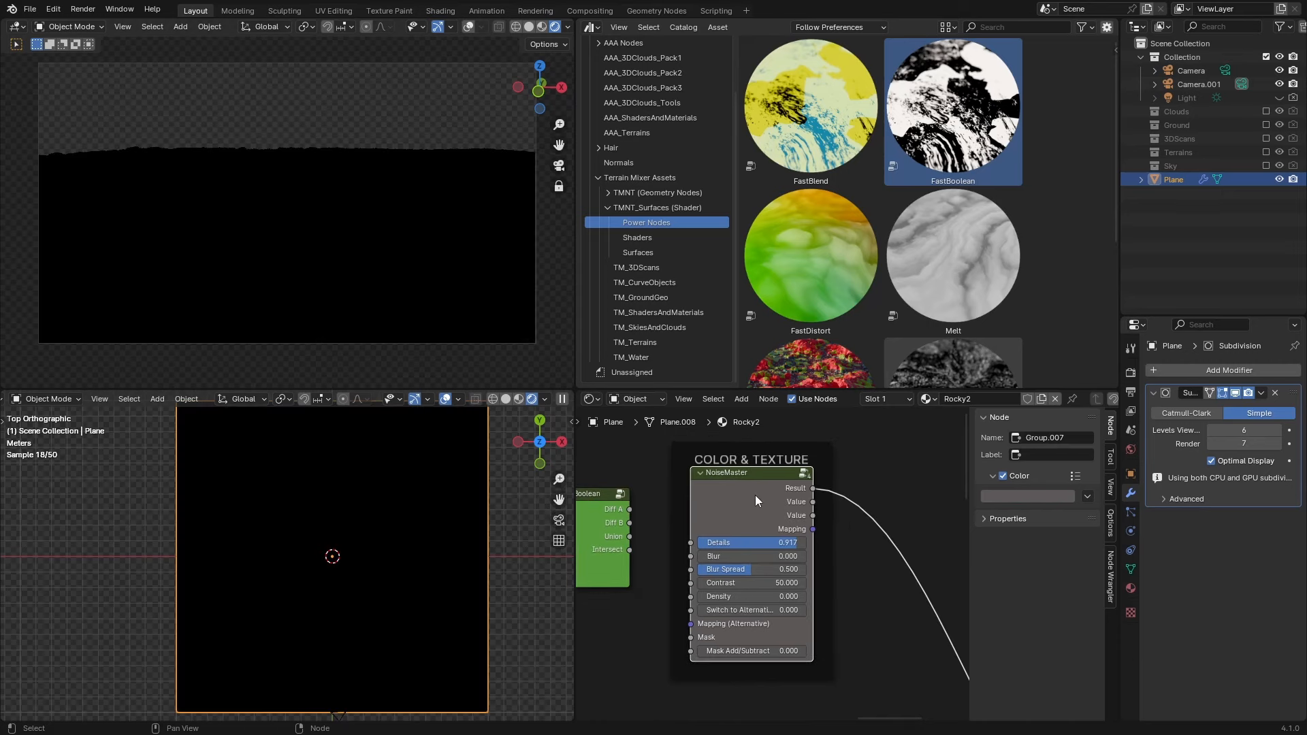
Duplicate the uppermost Mapping node with its input link, place it above the original, and connect it to NoiseMaster's Mapping (Alternative) input.
{"action": "middle_click_drag", "start_coordinate": [770, 565], "coordinate": [756, 614], "text": "ctrl"}
{"action": "middle_click_drag", "start_coordinate": [708, 606], "coordinate": [911, 576]}
{"action": "left_click", "coordinate": [642, 557]}
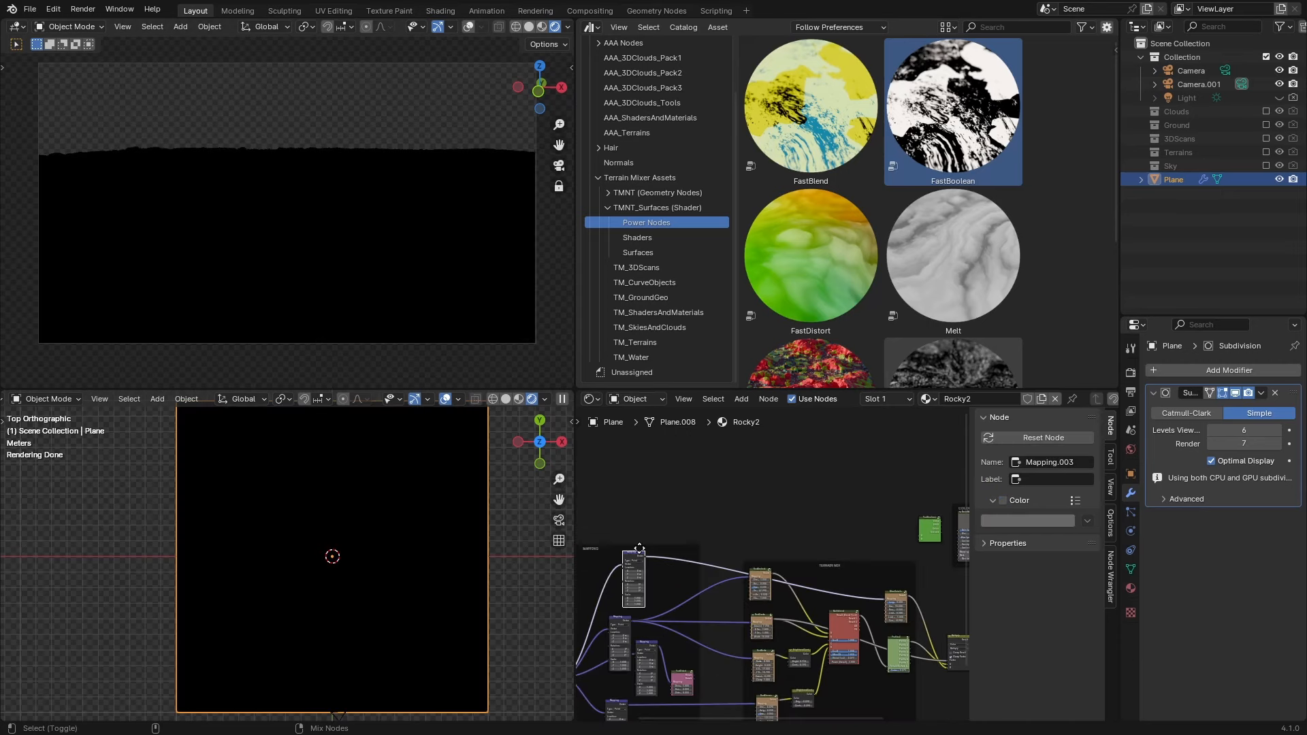
{"action": "key", "text": "ctrl+shift+d"}
{"action": "left_click", "coordinate": [644, 482]}
{"action": "middle_click_drag", "start_coordinate": [642, 511], "coordinate": [835, 627], "text": "ctrl"}
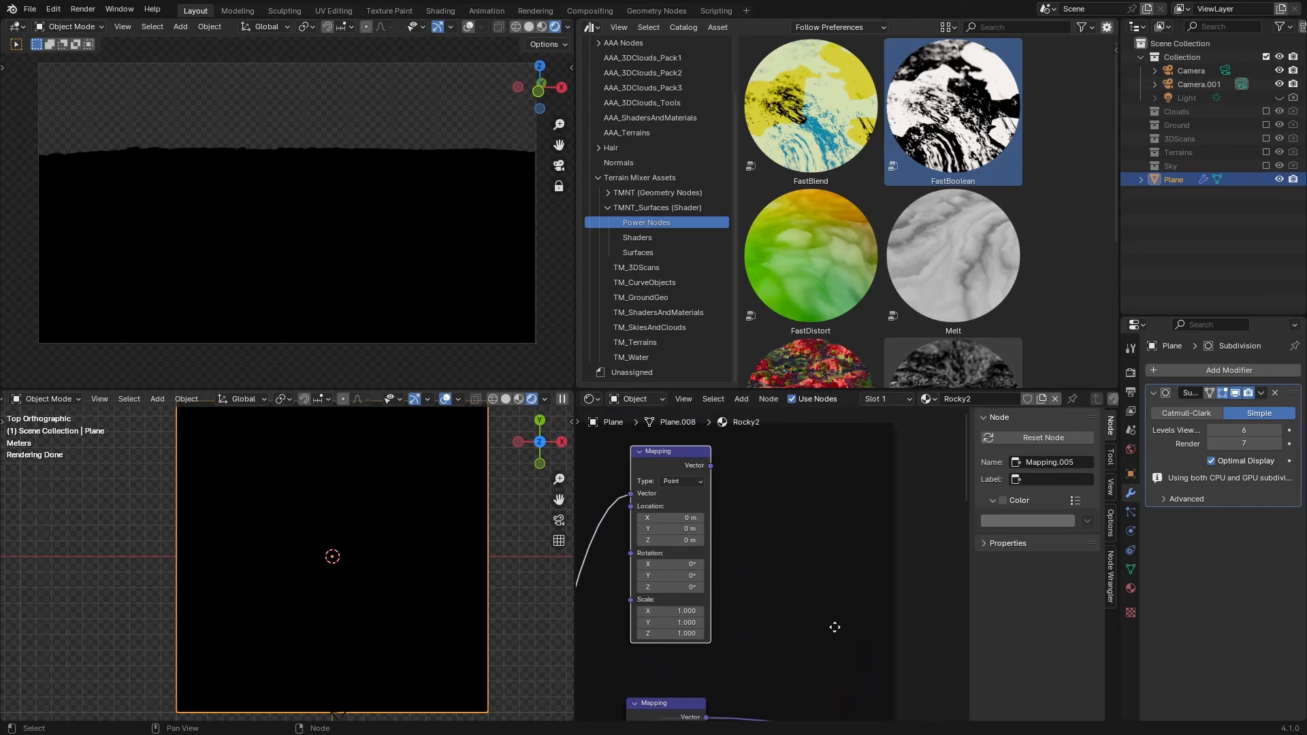
{"action": "scroll", "coordinate": [851, 613], "scroll_direction": "down", "scroll_amount": 6}
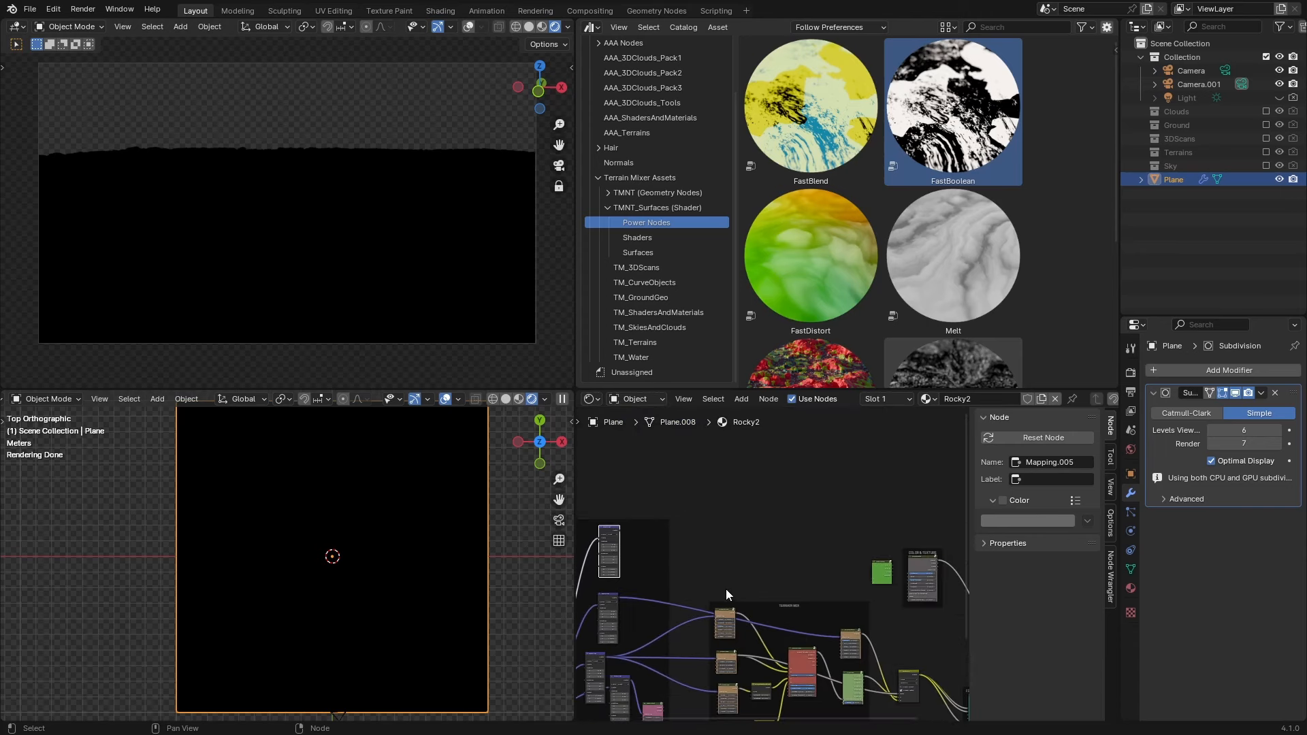
{"action": "left_click_drag", "start_coordinate": [619, 532], "coordinate": [911, 580]}
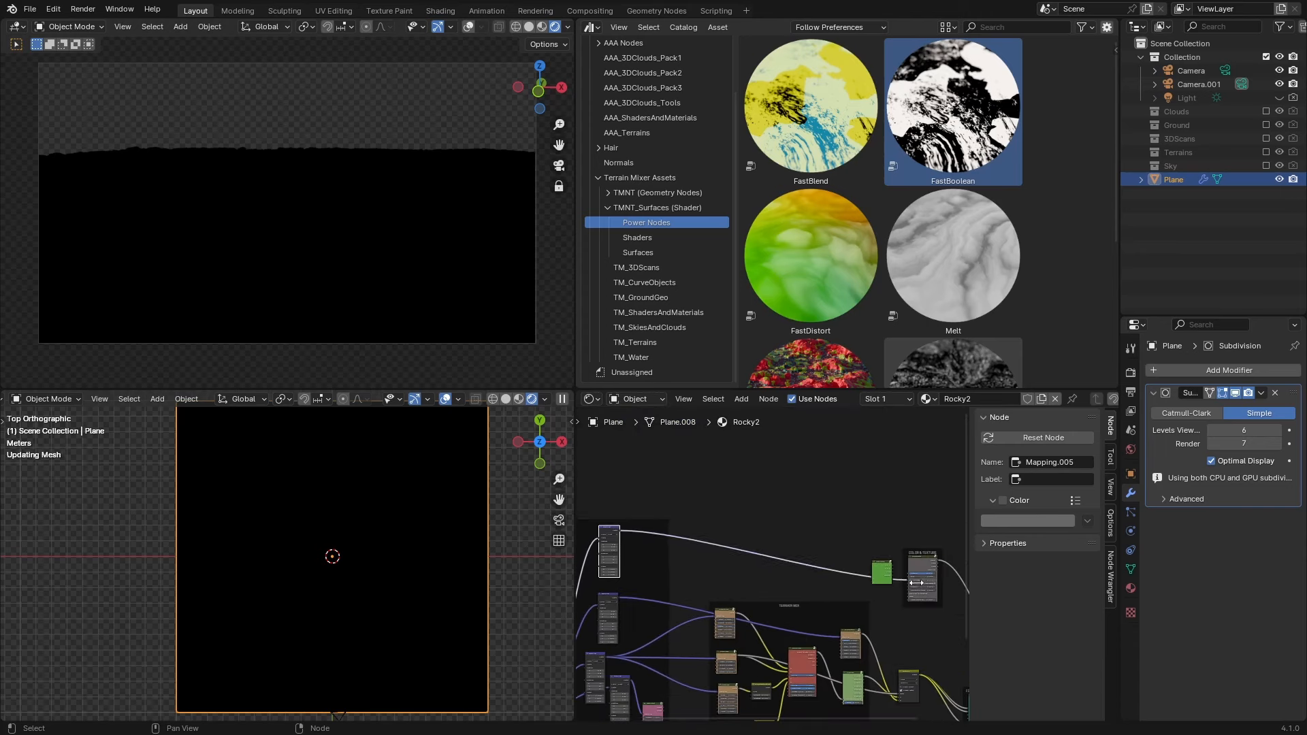
Set NoiseMaster's Contrast to 8.400, Details to 0.507 and Density to 49.500.
{"action": "middle_click_drag", "start_coordinate": [912, 580], "coordinate": [782, 553]}
{"action": "scroll", "coordinate": [782, 553], "scroll_direction": "up", "scroll_amount": 6}
{"action": "left_click_drag", "start_coordinate": [768, 521], "coordinate": [774, 561]}
{"action": "scroll", "coordinate": [775, 561], "scroll_direction": "up", "scroll_amount": 3}
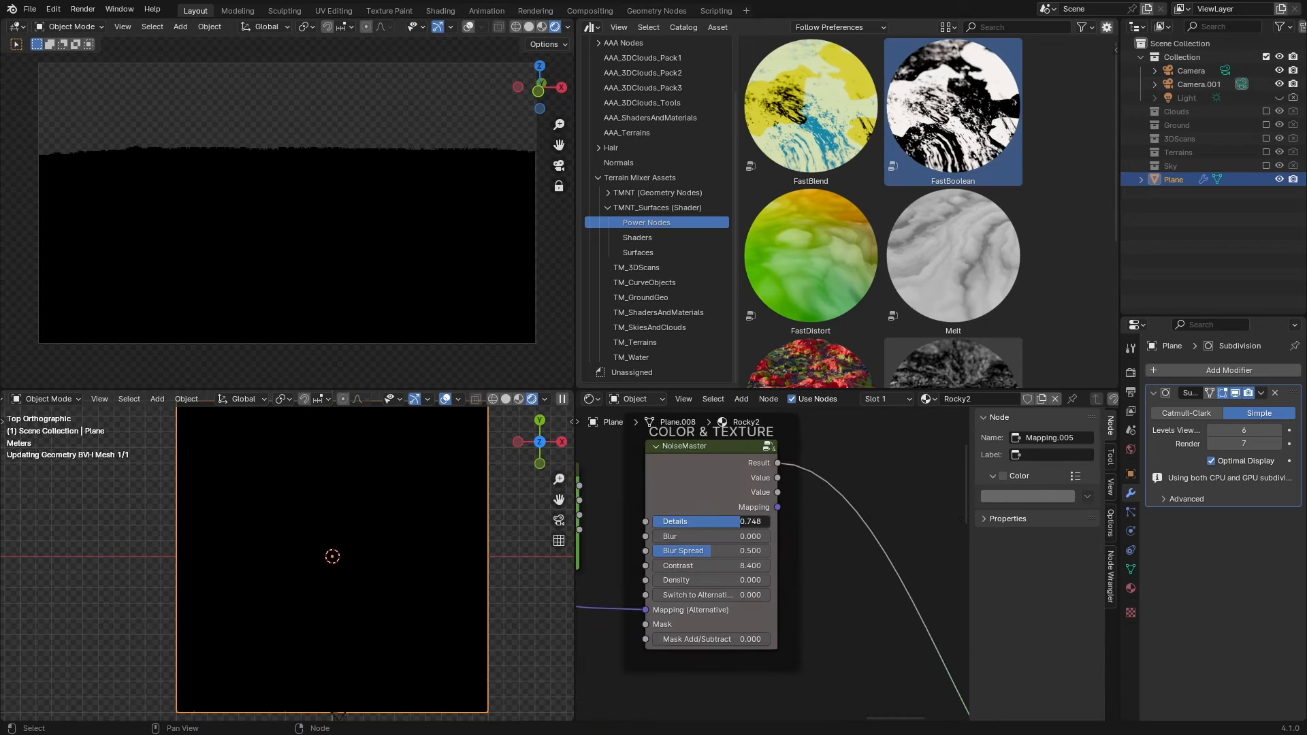
{"action": "left_click_drag", "start_coordinate": [705, 584], "coordinate": [772, 584]}
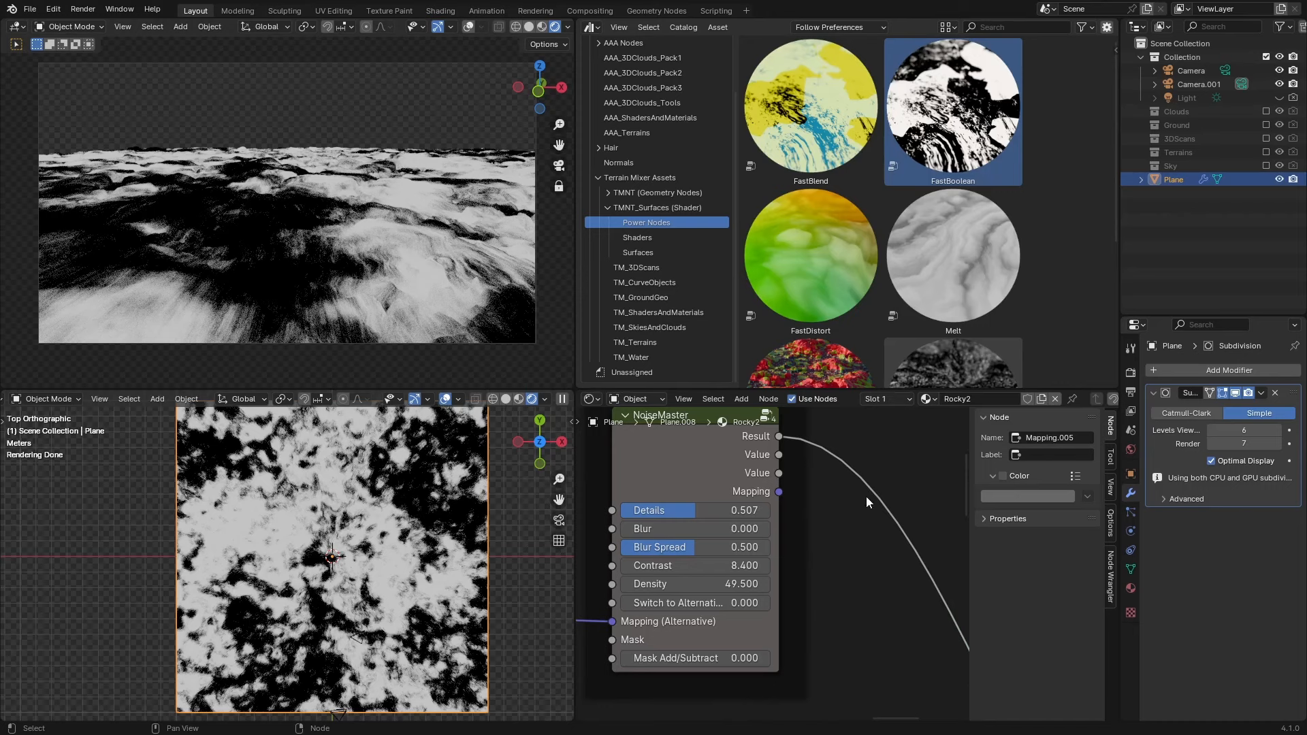
Move the FastBoolean node out of the way above the COLOR & TEXTURE frame.
{"action": "scroll", "coordinate": [832, 561], "scroll_direction": "down", "scroll_amount": 4}
{"action": "middle_click_drag", "start_coordinate": [793, 526], "coordinate": [706, 539]}
{"action": "left_click_drag", "start_coordinate": [707, 539], "coordinate": [815, 430]}
Preview the Multiply node's height result and examine it closer from above.
{"action": "scroll", "coordinate": [855, 502], "scroll_direction": "down", "scroll_amount": 2}
{"action": "middle_click_drag", "start_coordinate": [904, 705], "coordinate": [768, 573]}
{"action": "scroll", "coordinate": [854, 603], "scroll_direction": "up", "scroll_amount": 3}
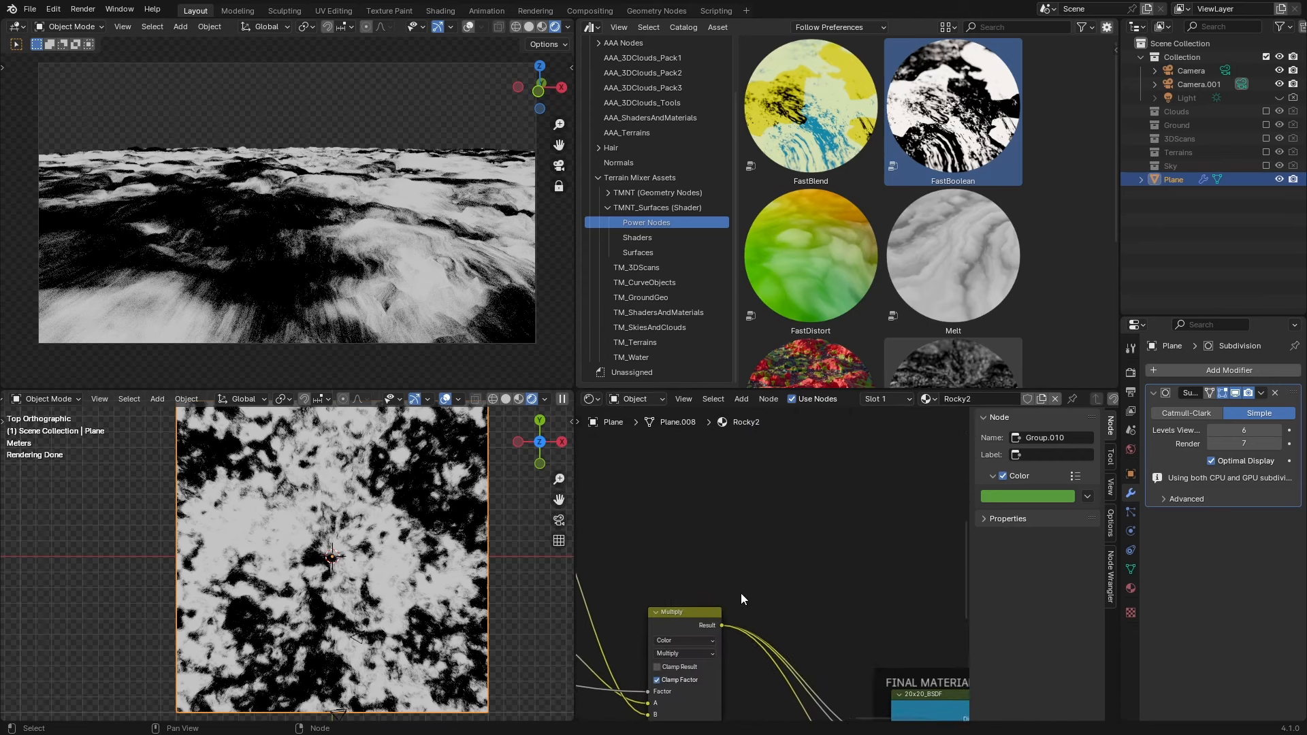
{"action": "scroll", "coordinate": [722, 602], "scroll_direction": "up", "scroll_amount": 2}
{"action": "left_click", "coordinate": [696, 615], "text": "ctrl+shift"}
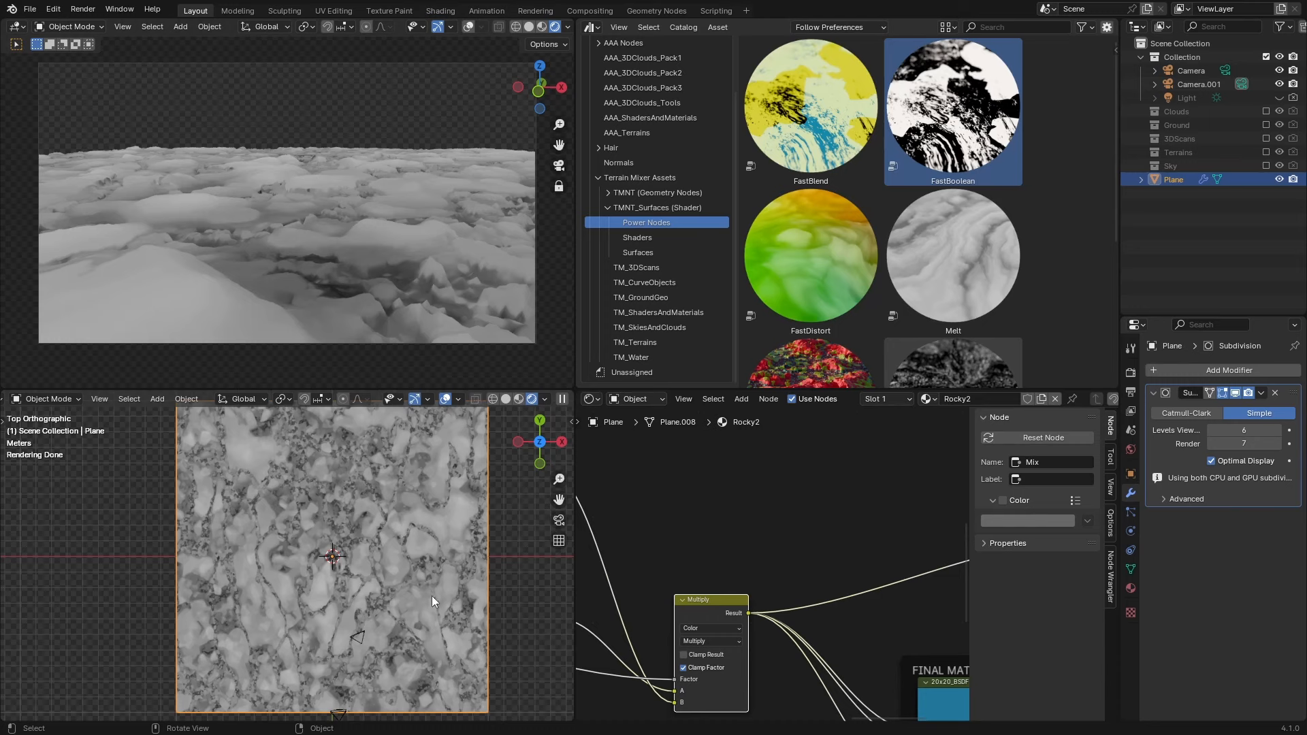
{"action": "scroll", "coordinate": [431, 595], "scroll_direction": "up", "scroll_amount": 3}
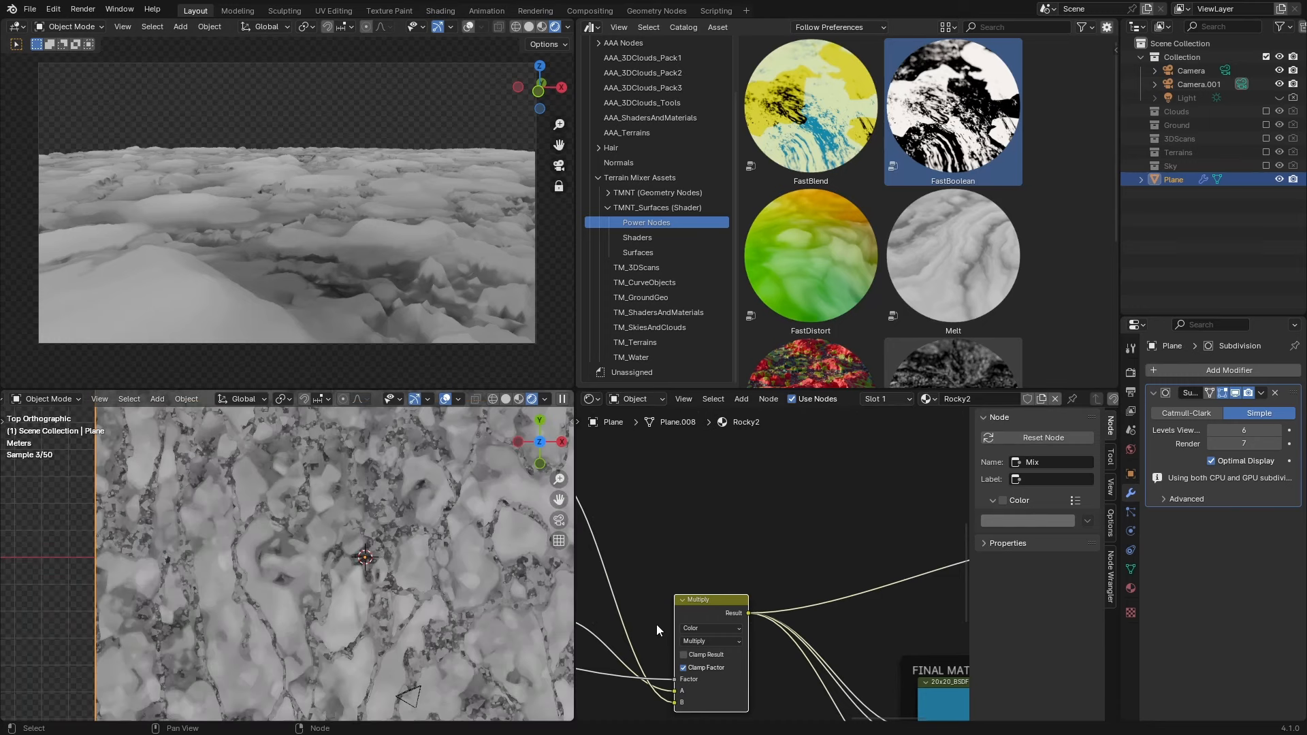
Preview the NoiseMaster mask again and examine its pattern on the terrain up close.
{"action": "scroll", "coordinate": [826, 613], "scroll_direction": "down", "scroll_amount": 6}
{"action": "middle_click_drag", "start_coordinate": [825, 534], "coordinate": [749, 649]}
{"action": "scroll", "coordinate": [808, 587], "scroll_direction": "down", "scroll_amount": 7}
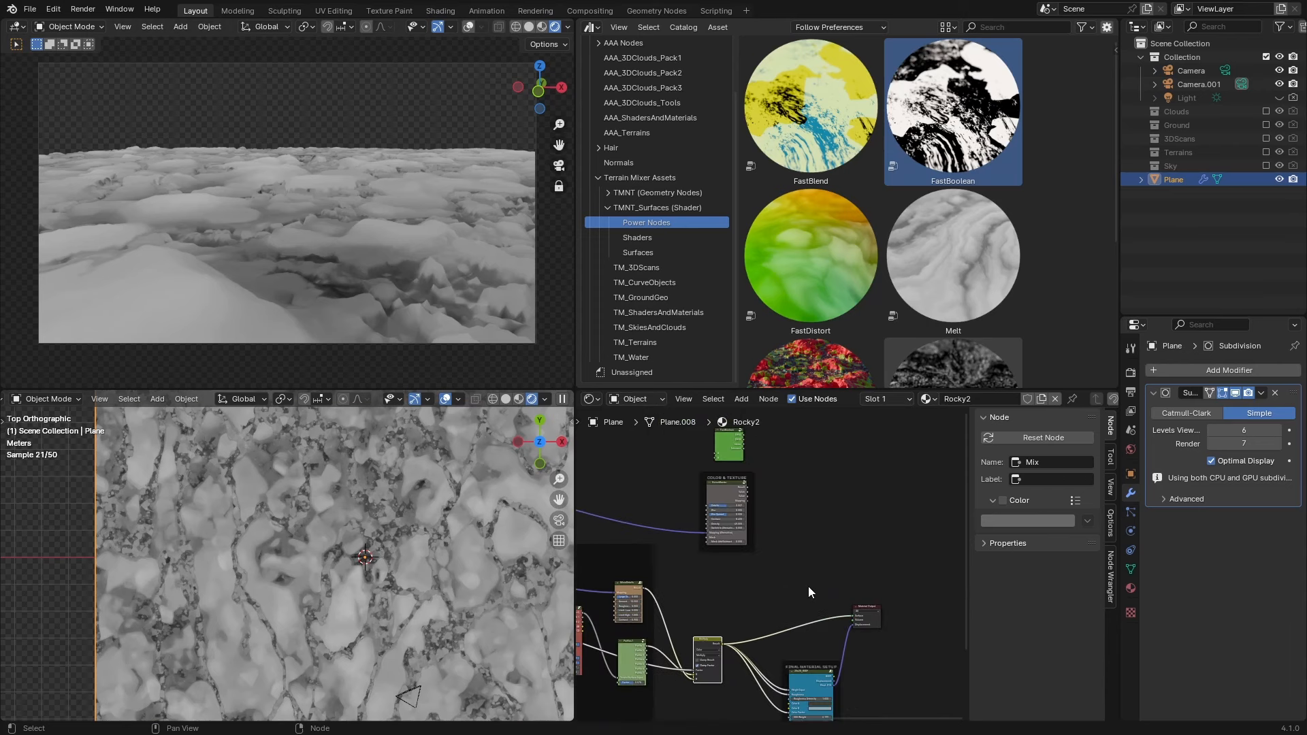
{"action": "scroll", "coordinate": [743, 609], "scroll_direction": "up", "scroll_amount": 1}
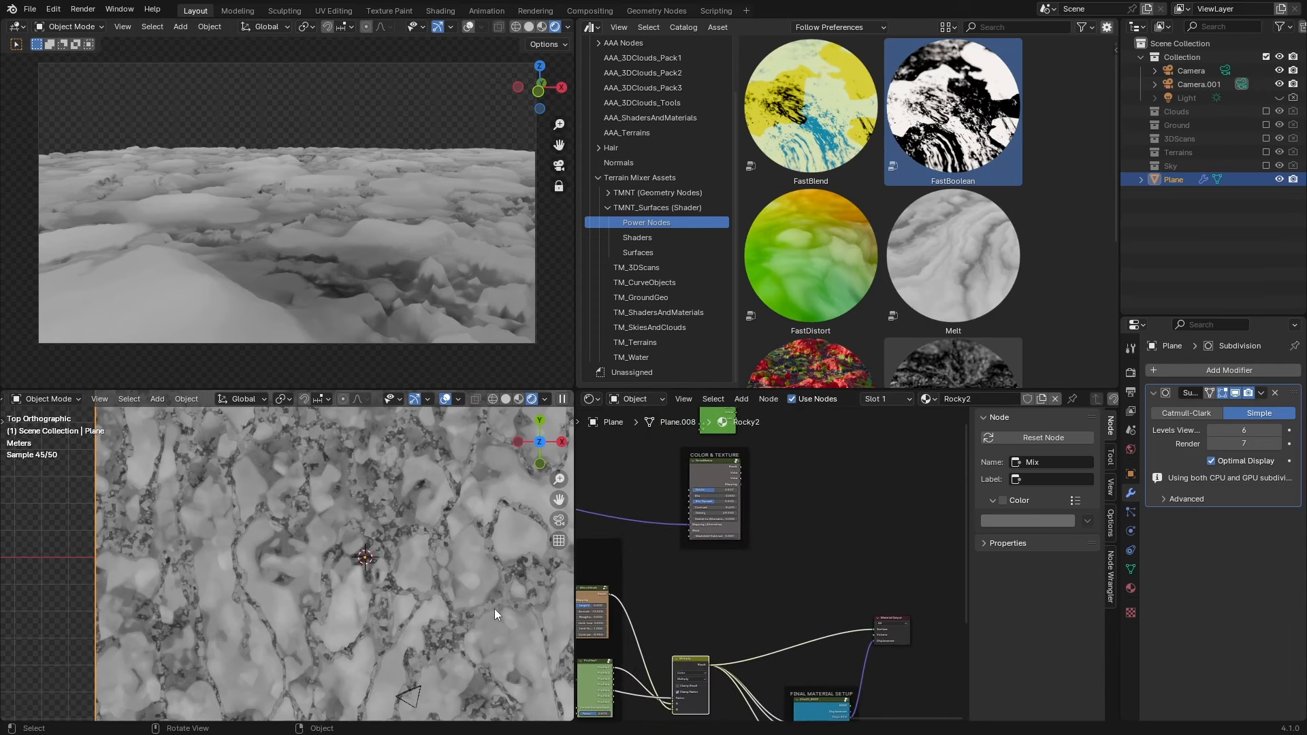
{"action": "scroll", "coordinate": [752, 610], "scroll_direction": "up", "scroll_amount": 1}
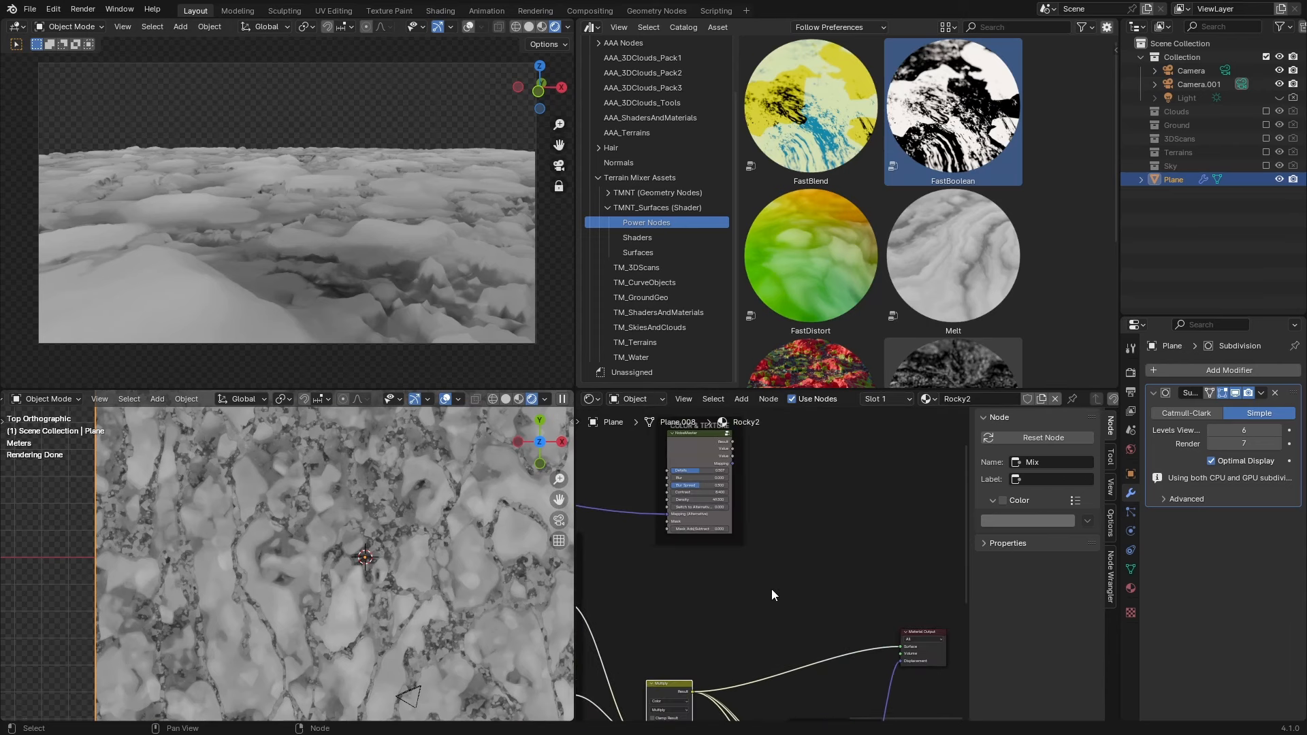
{"action": "middle_click_drag", "start_coordinate": [796, 574], "coordinate": [786, 664]}
{"action": "scroll", "coordinate": [788, 638], "scroll_direction": "up", "scroll_amount": 4}
{"action": "left_click", "coordinate": [637, 516], "text": "ctrl+shift"}
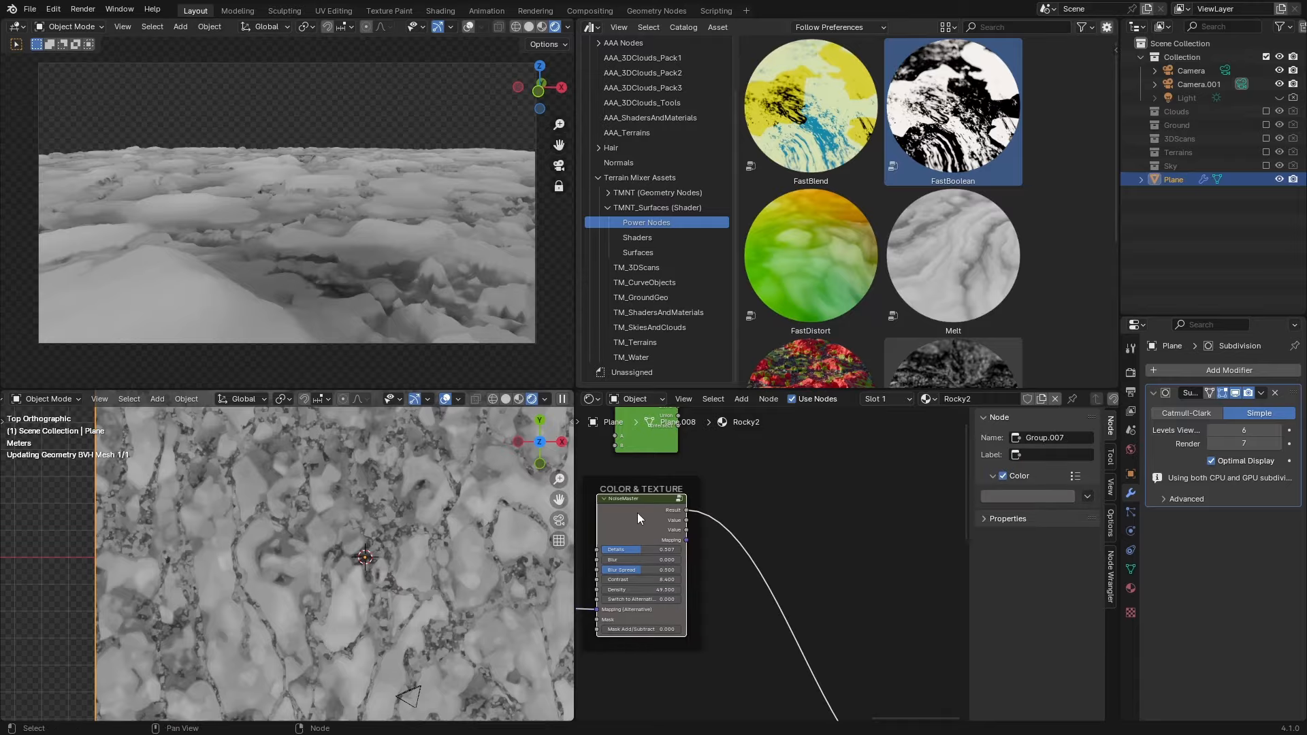
{"action": "scroll", "coordinate": [431, 538], "scroll_direction": "up", "scroll_amount": 4}
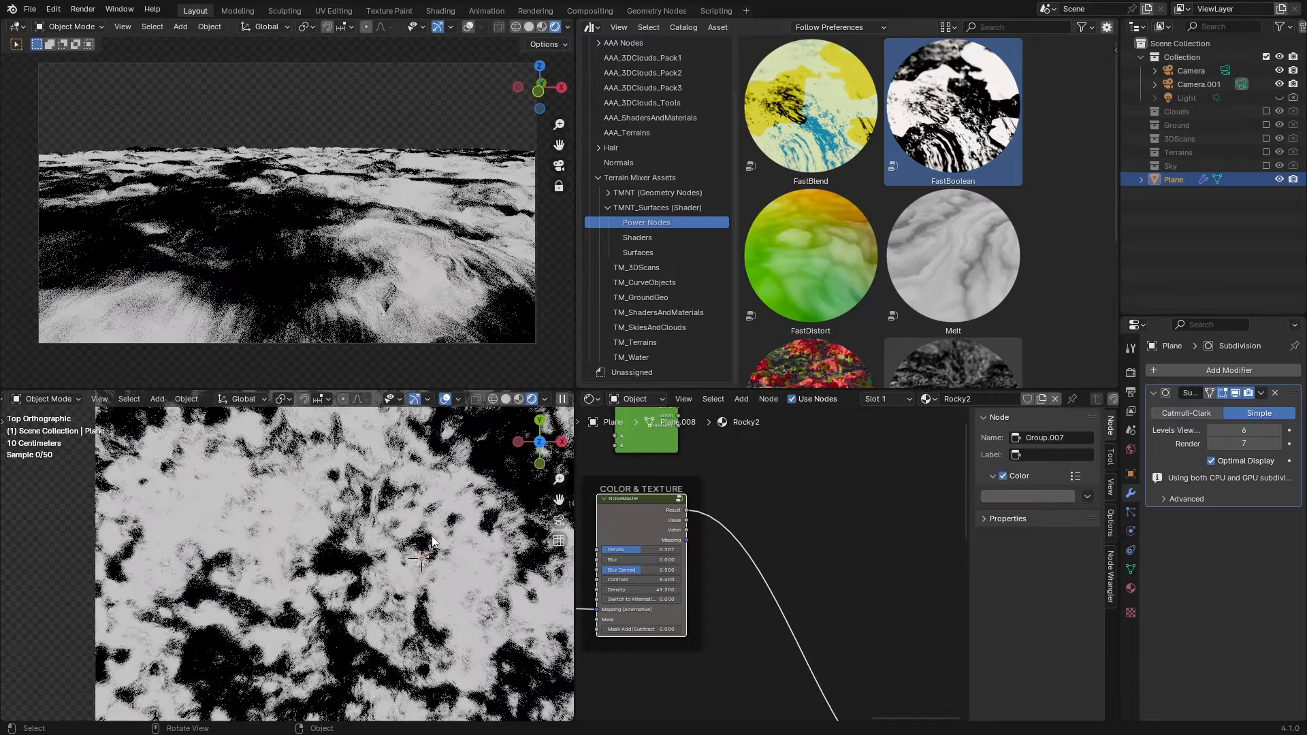
{"action": "middle_click_drag", "start_coordinate": [348, 504], "coordinate": [280, 527], "text": "shift"}
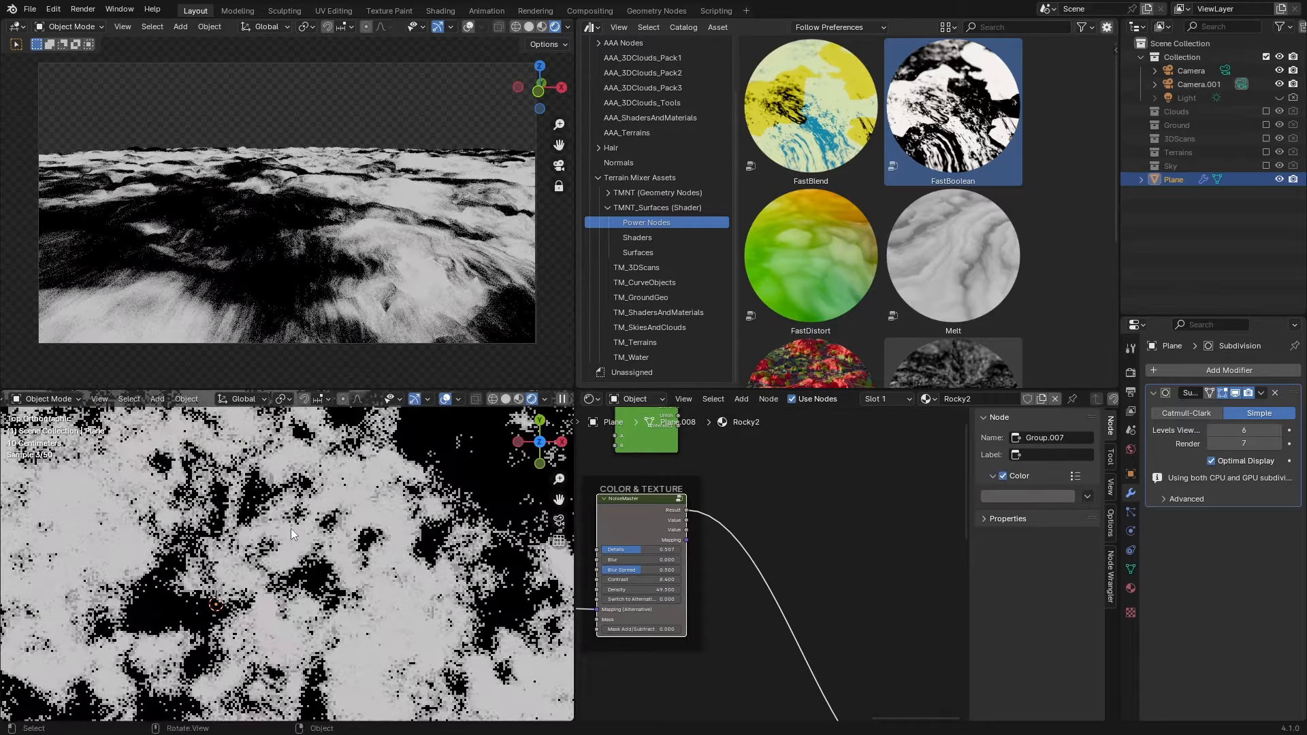
{"action": "scroll", "coordinate": [356, 559], "scroll_direction": "up", "scroll_amount": 2}
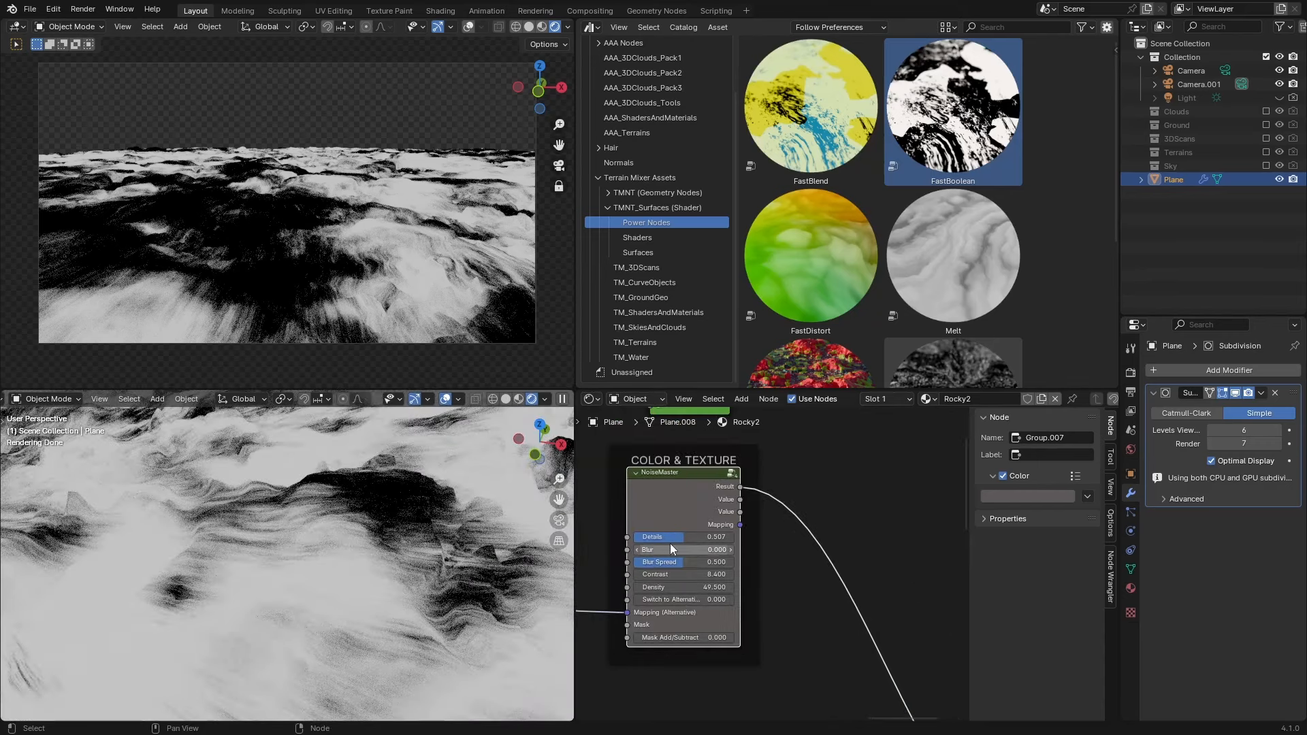
Set NoiseMaster's Blur to 5.000 and its Blur Spread to 0.146.
{"action": "left_click_drag", "start_coordinate": [675, 562], "coordinate": [630, 561]}
{"action": "left_click", "coordinate": [683, 549]}
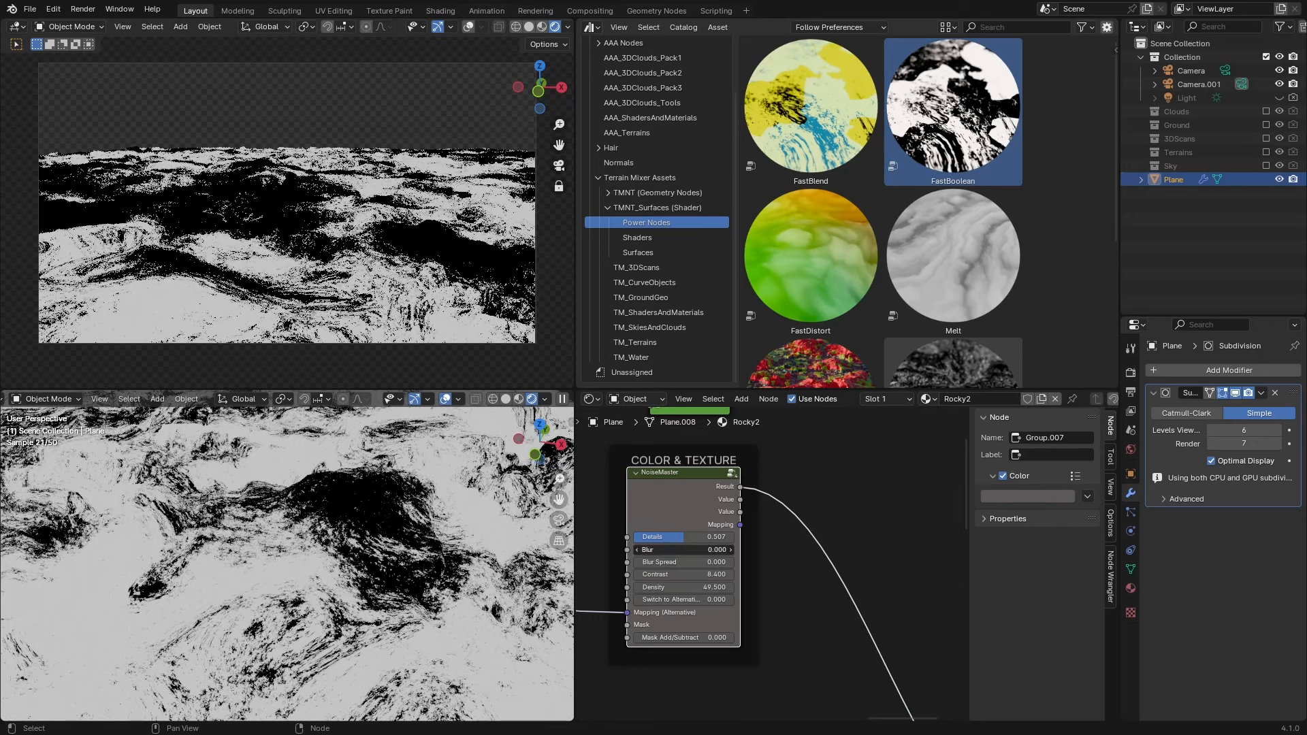
{"action": "type", "text": "5"}
{"action": "key", "text": "Return"}
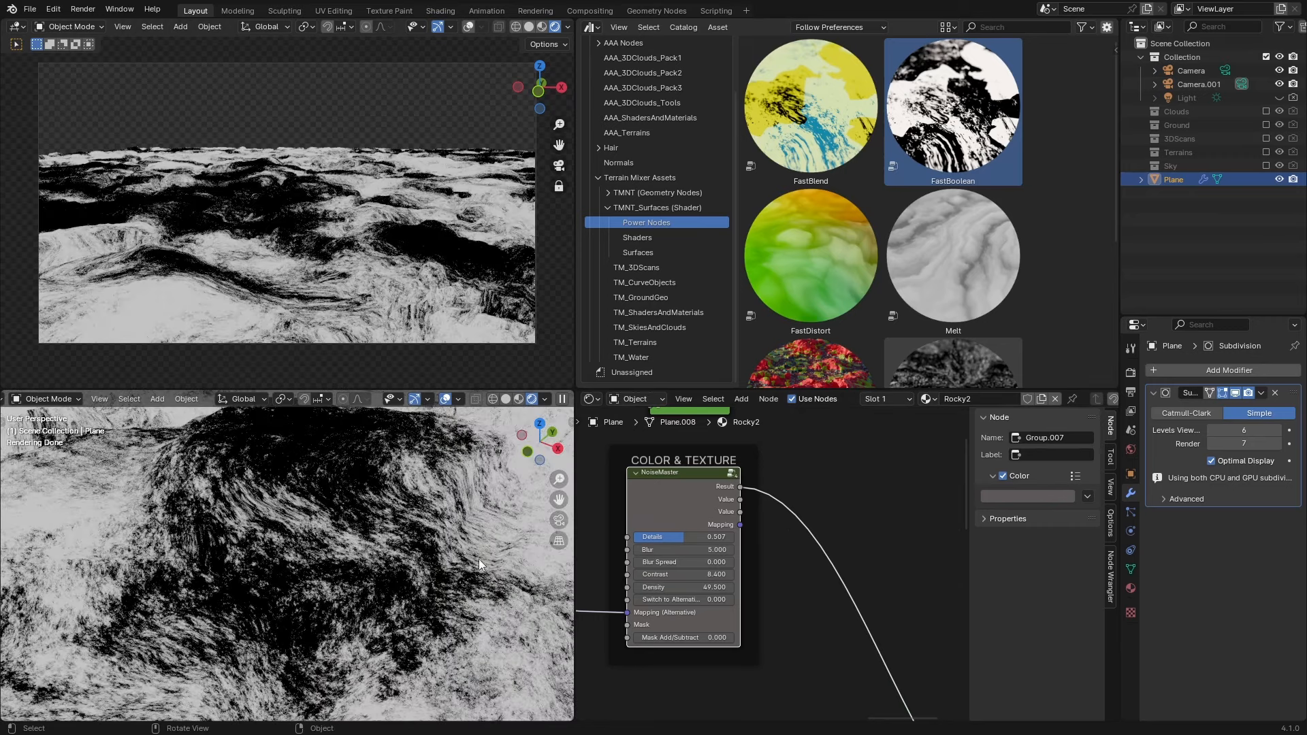
{"action": "scroll", "coordinate": [266, 531], "scroll_direction": "down", "scroll_amount": 4}
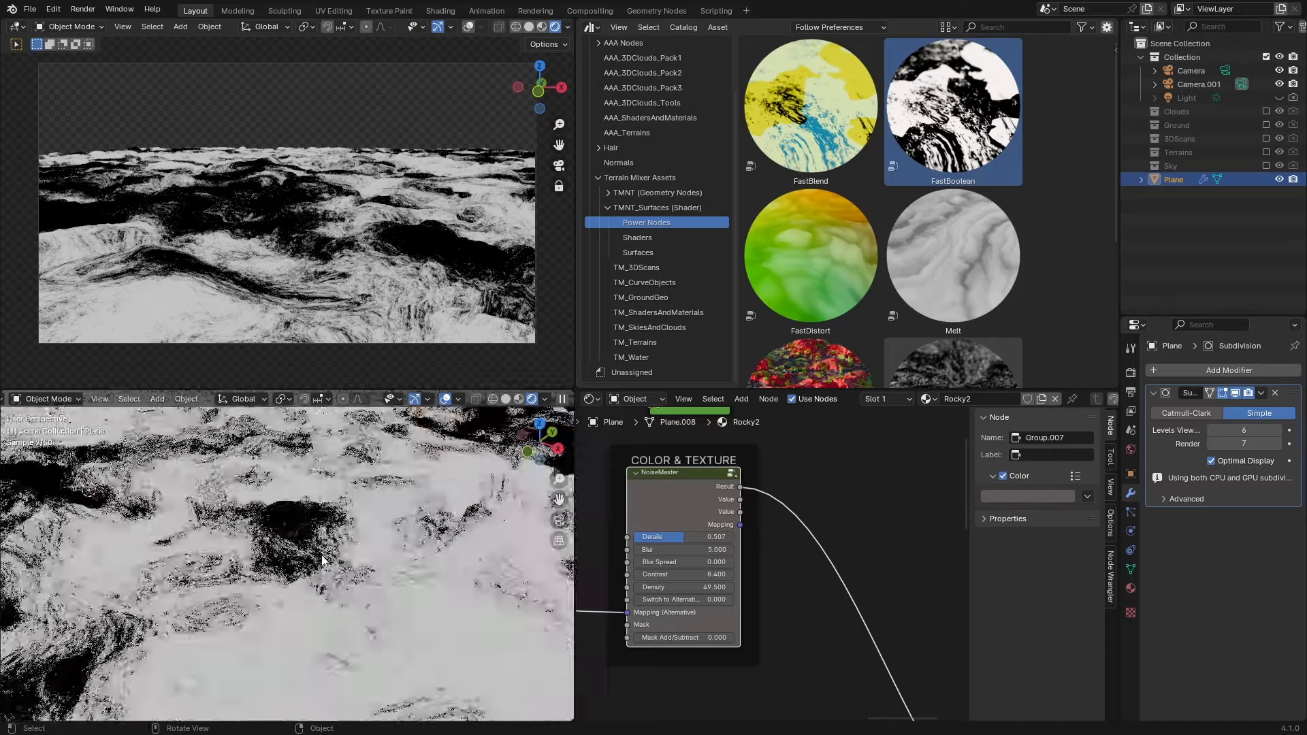
{"action": "left_click_drag", "start_coordinate": [672, 564], "coordinate": [687, 564]}
{"action": "scroll", "coordinate": [326, 528], "scroll_direction": "down", "scroll_amount": 2}
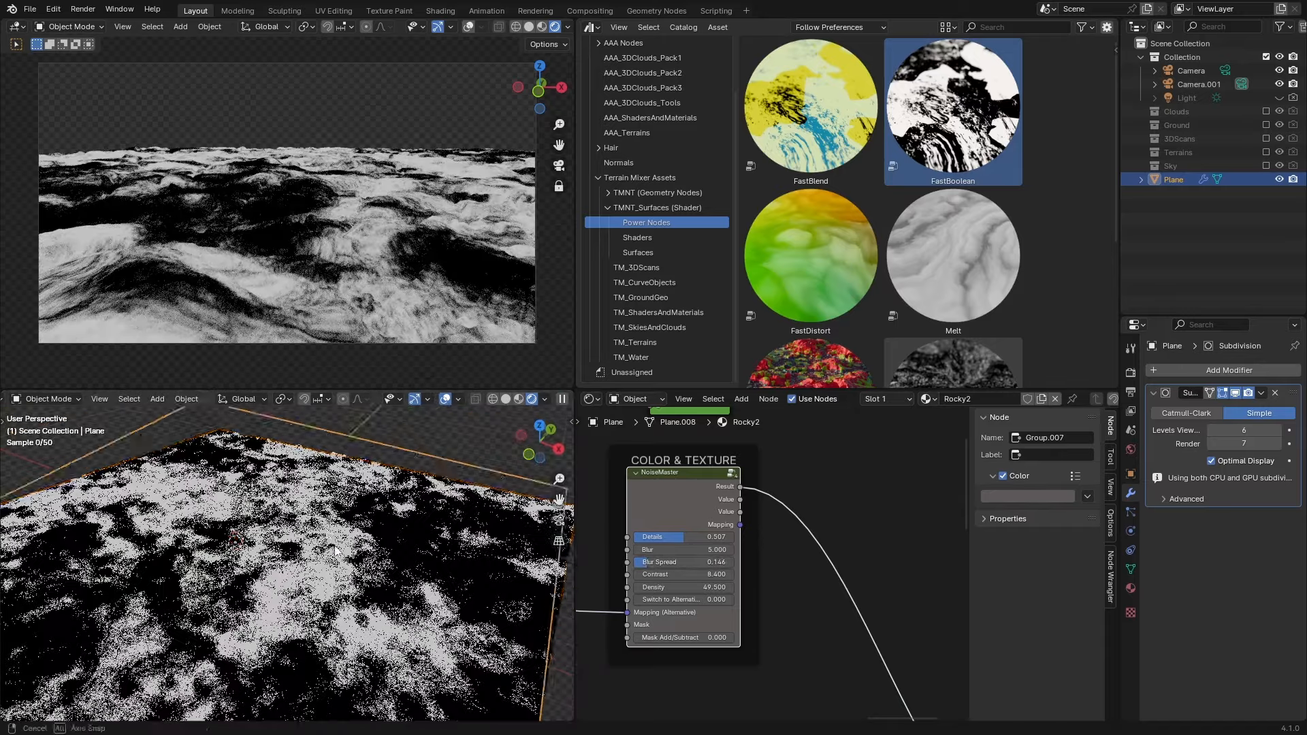
Examine the blurred mask across the terrain and the coordinate and Mapping nodes that feed the material.
{"action": "middle_click_drag", "start_coordinate": [325, 528], "coordinate": [341, 547]}
{"action": "scroll", "coordinate": [863, 640], "scroll_direction": "down", "scroll_amount": 10}
{"action": "middle_click_drag", "start_coordinate": [737, 633], "coordinate": [728, 499]}
{"action": "scroll", "coordinate": [762, 602], "scroll_direction": "up", "scroll_amount": 15}
{"action": "middle_click_drag", "start_coordinate": [765, 601], "coordinate": [944, 482]}
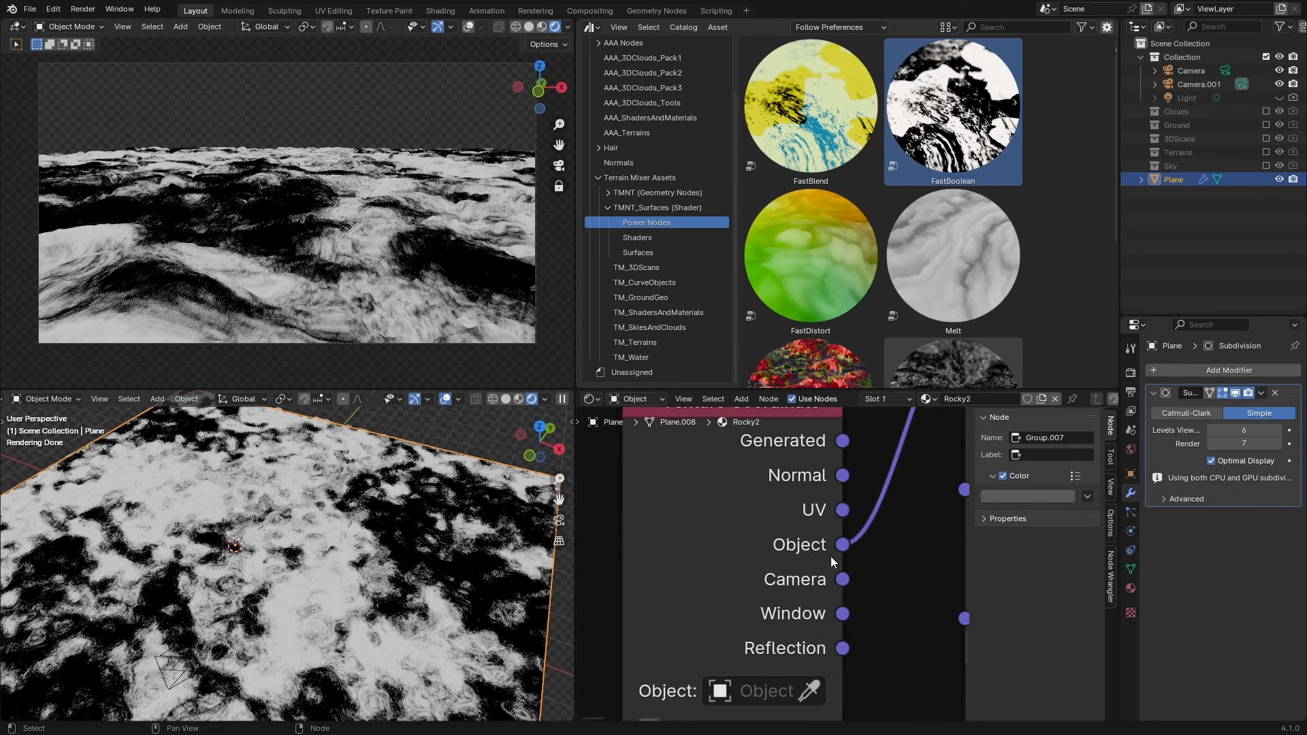
{"action": "scroll", "coordinate": [823, 550], "scroll_direction": "down", "scroll_amount": 10}
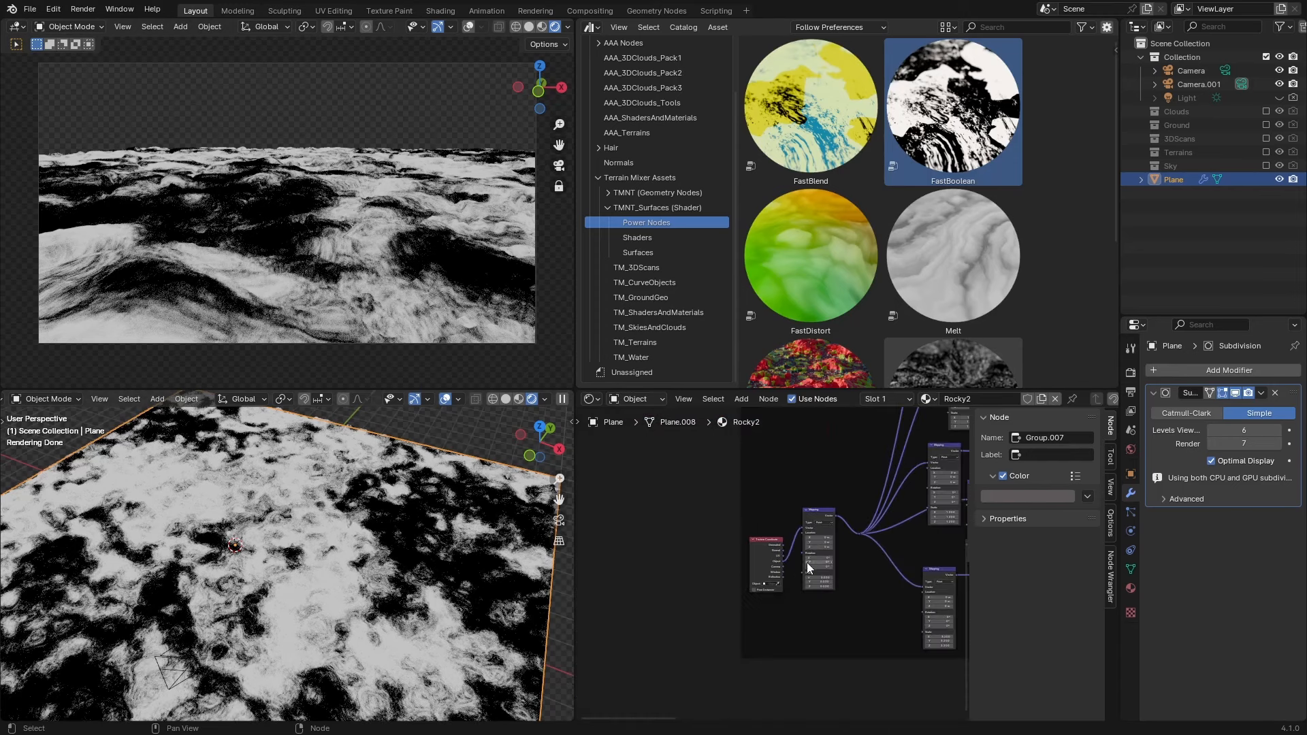
{"action": "middle_click_drag", "start_coordinate": [771, 629], "coordinate": [776, 575]}
{"action": "left_click", "coordinate": [790, 534]}
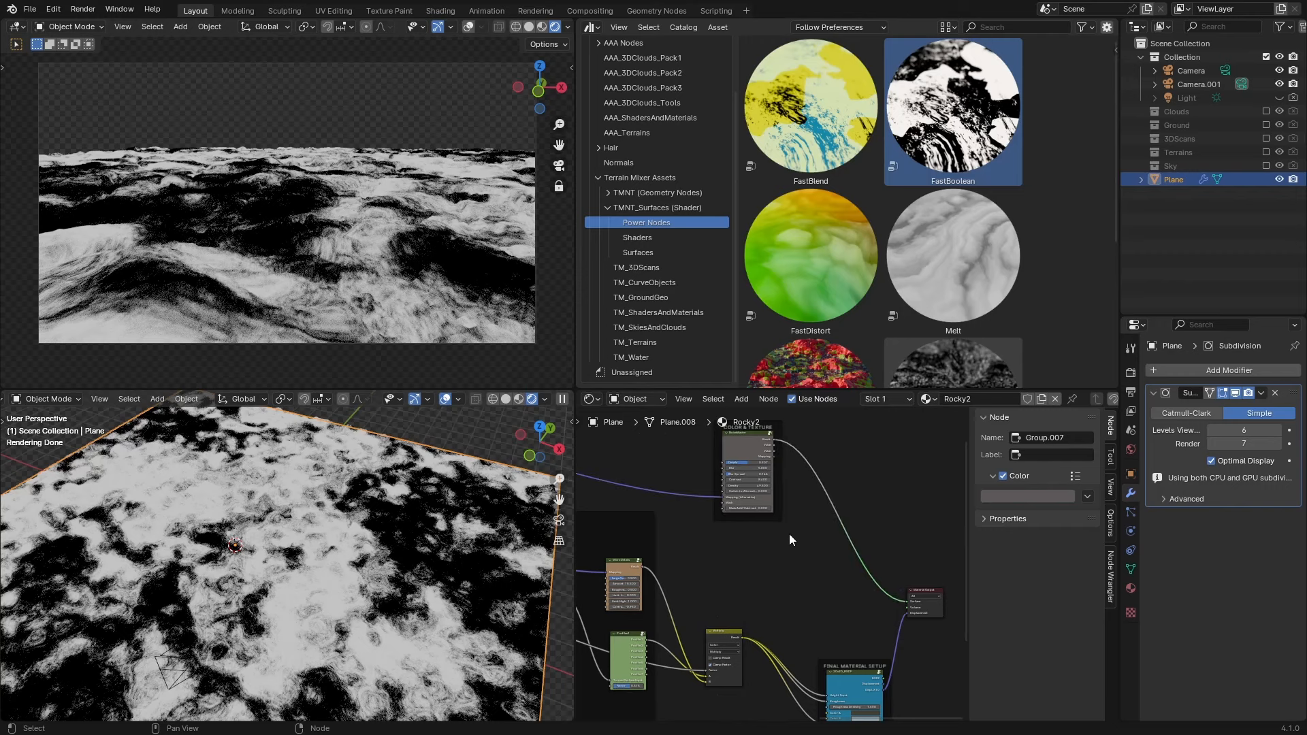
Insert a Mix color node between NoiseMaster and the Material Output, and connect the height Multiply's result to its B input.
{"action": "key", "text": "shift+a"}
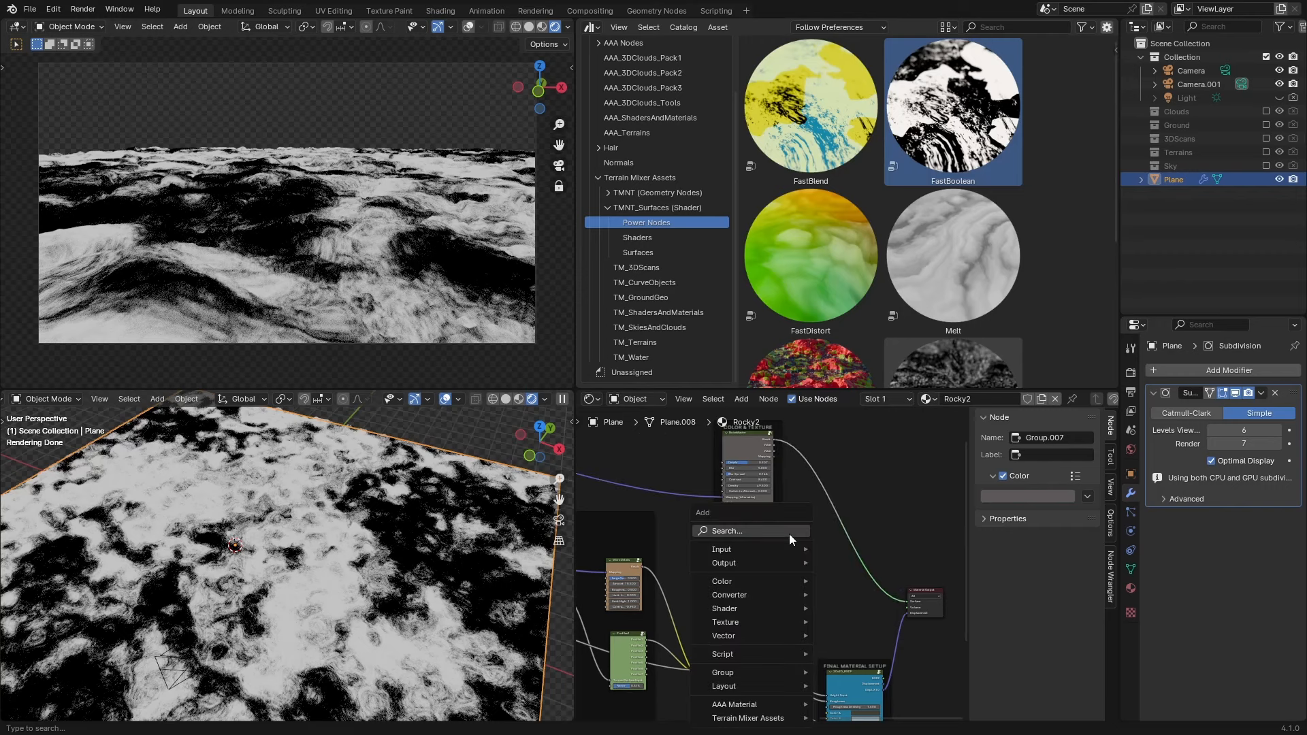
{"action": "type", "text": "mi"}
{"action": "key", "text": "Return"}
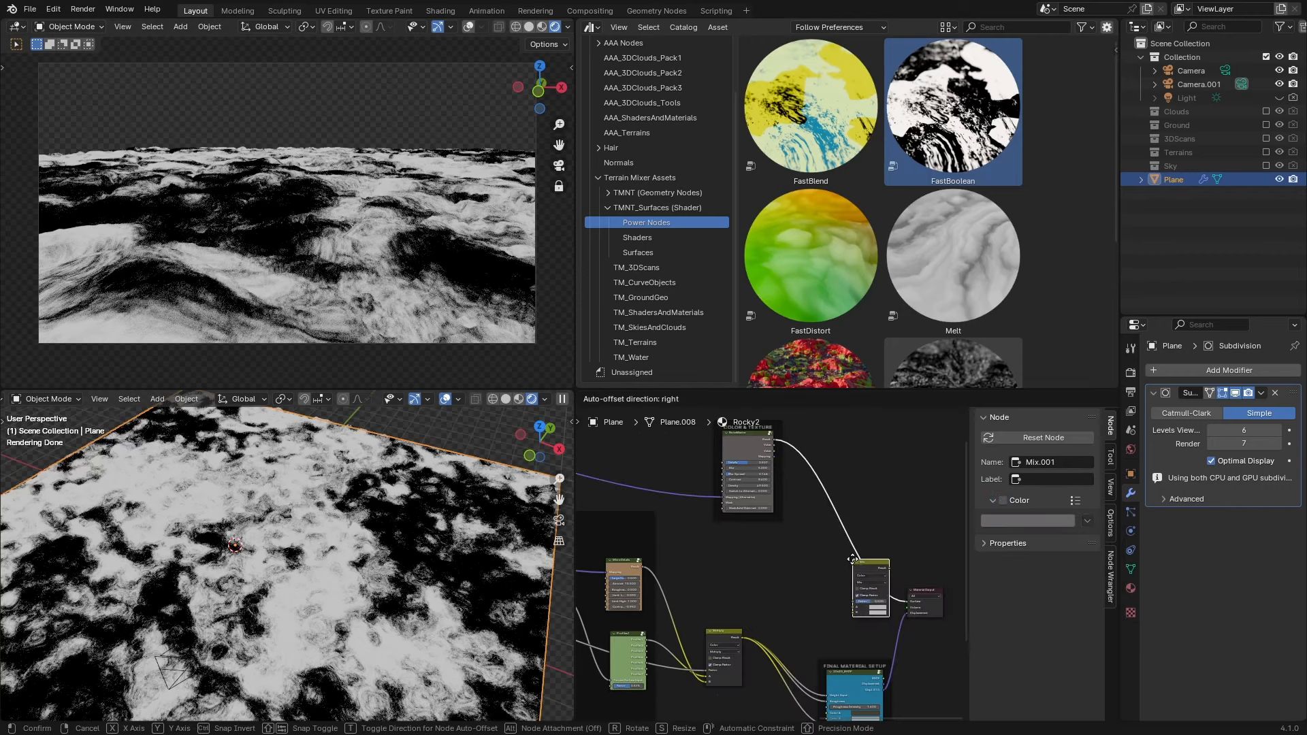
{"action": "left_click", "coordinate": [832, 507]}
{"action": "scroll", "coordinate": [742, 650], "scroll_direction": "up", "scroll_amount": 1}
{"action": "left_click_drag", "start_coordinate": [735, 655], "coordinate": [822, 526]}
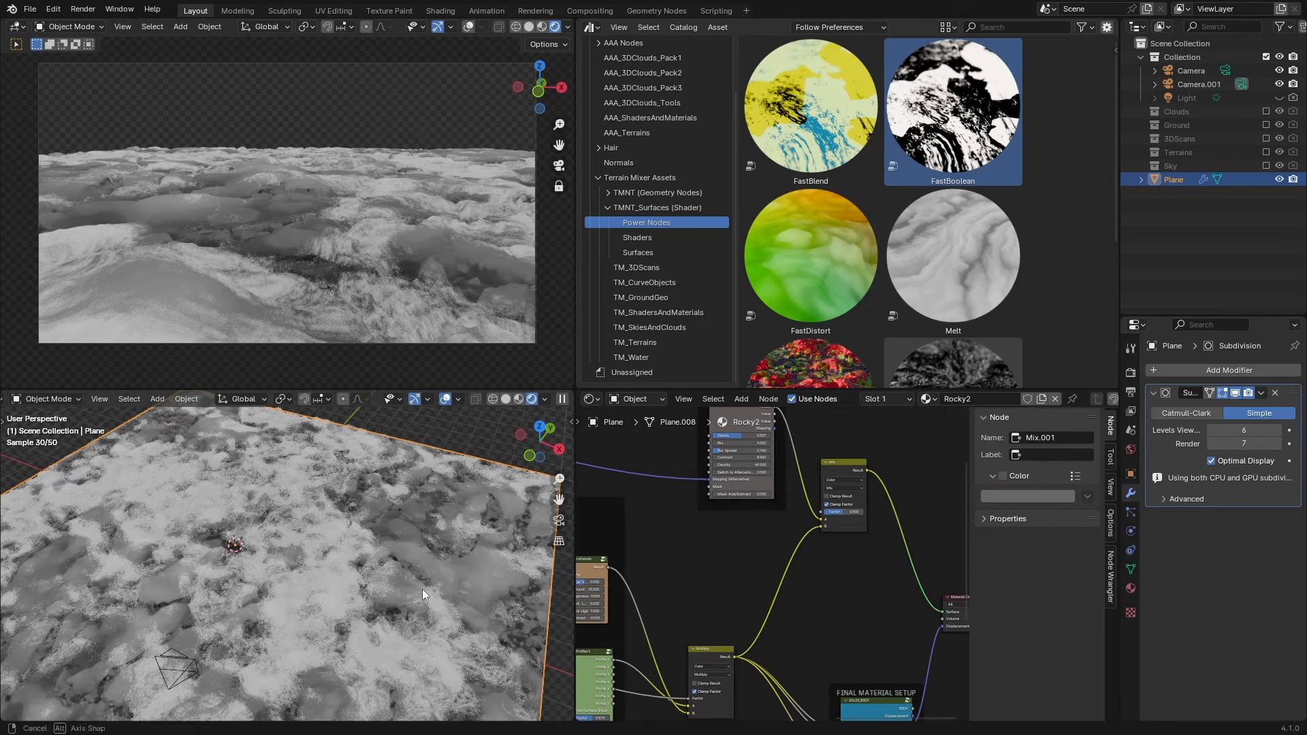
Switch the new Mix node to Multiply blending with Factor 1.000, shifting NoiseMaster slightly away from it.
{"action": "middle_click_drag", "start_coordinate": [423, 589], "coordinate": [426, 612]}
{"action": "scroll", "coordinate": [435, 603], "scroll_direction": "up", "scroll_amount": 3}
{"action": "middle_click_drag", "start_coordinate": [815, 578], "coordinate": [793, 624]}
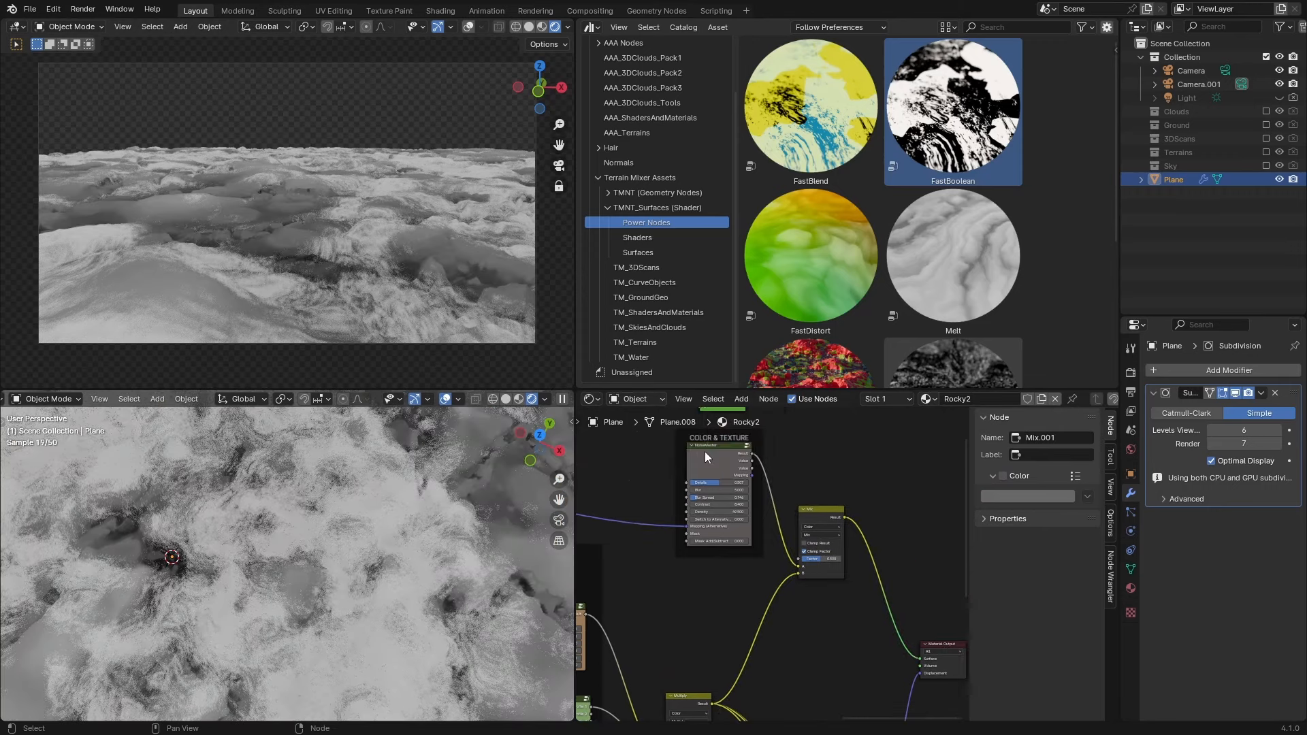
{"action": "left_click_drag", "start_coordinate": [704, 452], "coordinate": [698, 469]}
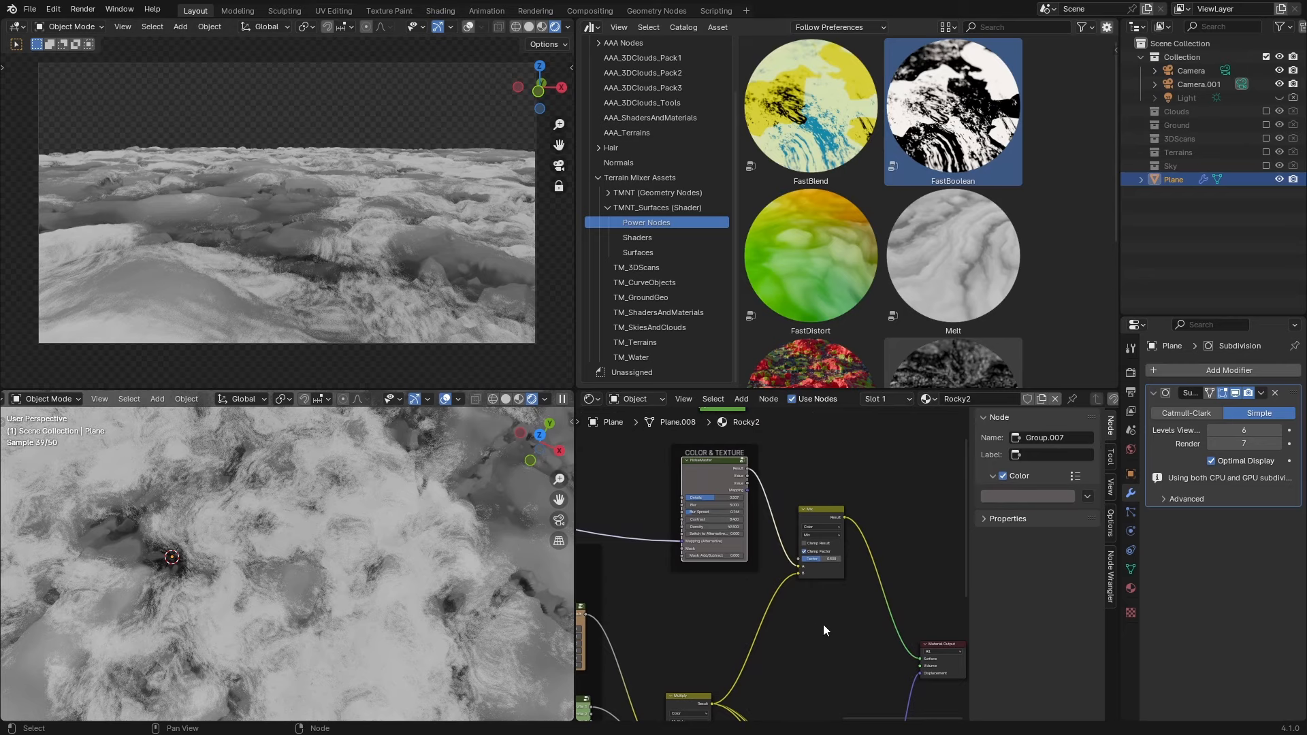
{"action": "scroll", "coordinate": [829, 617], "scroll_direction": "up", "scroll_amount": 1}
{"action": "left_click_drag", "start_coordinate": [824, 559], "coordinate": [848, 559]}
{"action": "left_click", "coordinate": [825, 533]}
{"action": "left_click", "coordinate": [844, 568]}
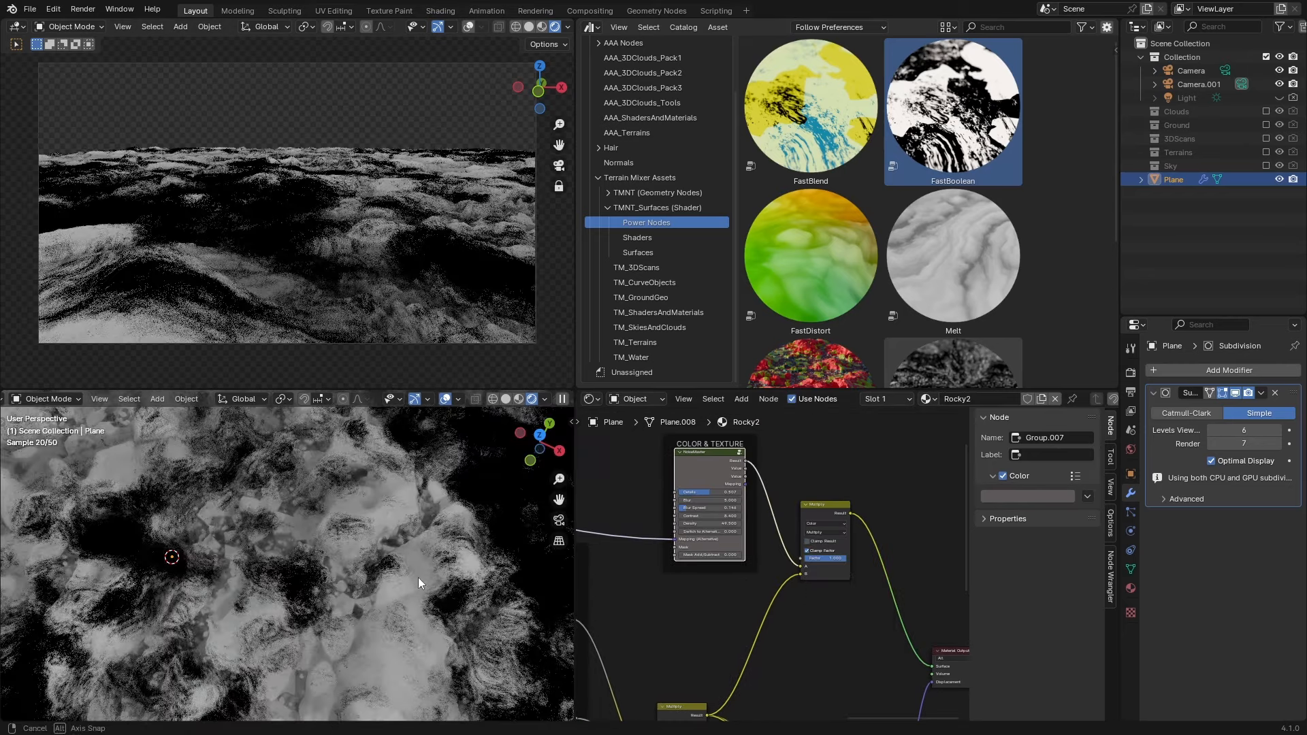
{"action": "middle_click_drag", "start_coordinate": [418, 577], "coordinate": [451, 579]}
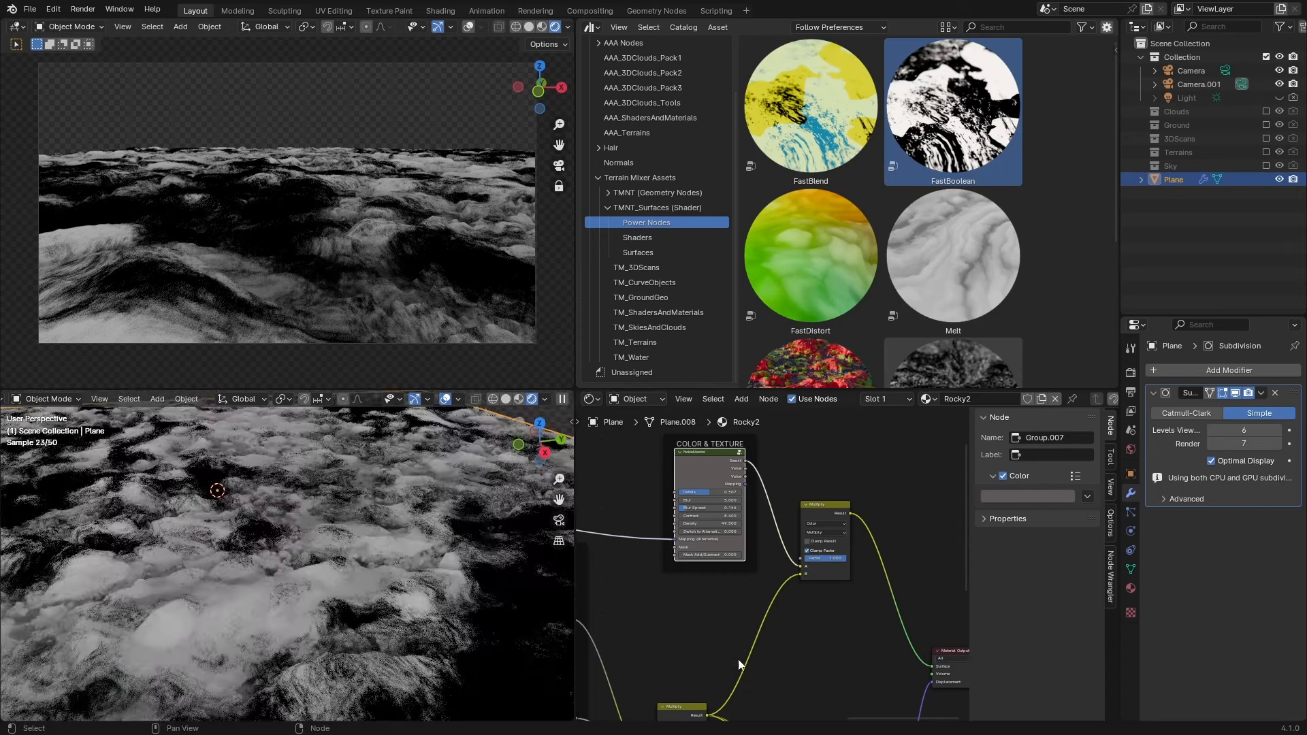
Move the Material Output aside, preview the 20x20_BSDF shader, and connect the new Multiply node's result to its Color Factor input.
{"action": "scroll", "coordinate": [761, 663], "scroll_direction": "down", "scroll_amount": 3}
{"action": "middle_click_drag", "start_coordinate": [761, 663], "coordinate": [682, 566]}
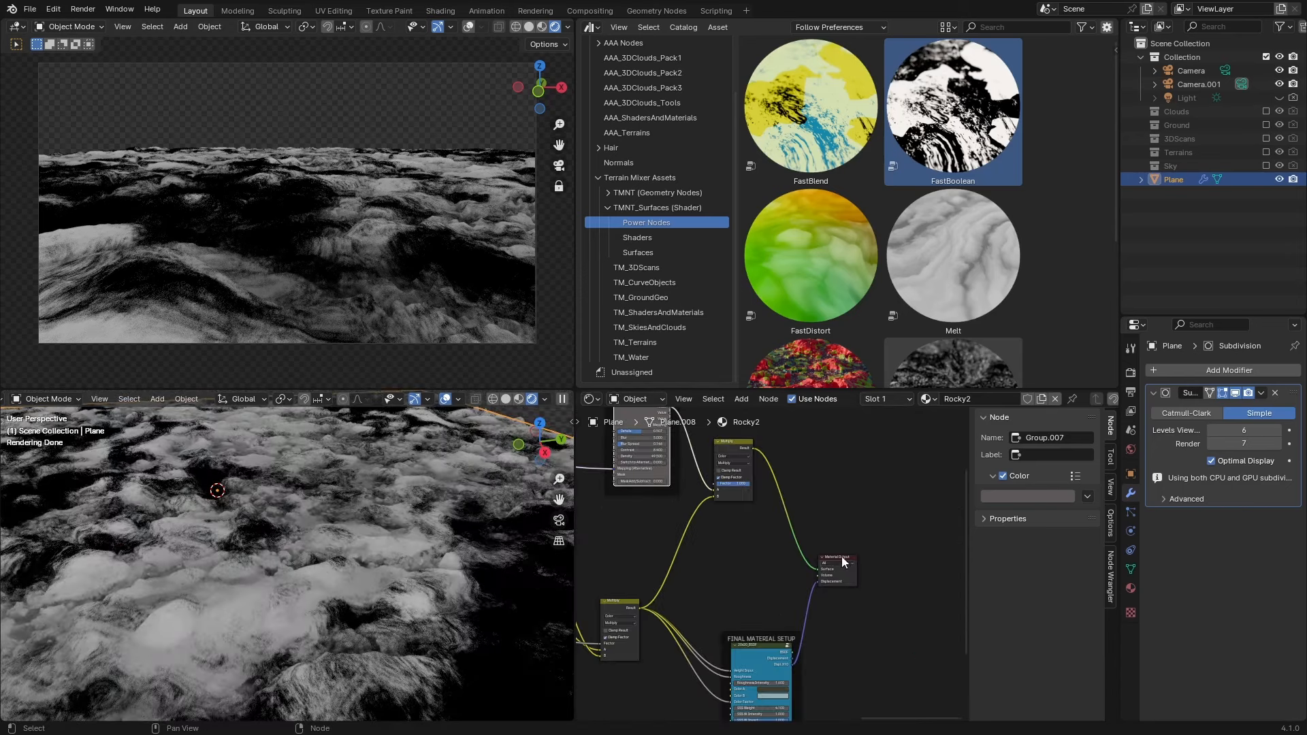
{"action": "left_click_drag", "start_coordinate": [842, 557], "coordinate": [890, 586]}
{"action": "scroll", "coordinate": [817, 671], "scroll_direction": "up", "scroll_amount": 2}
{"action": "left_click", "coordinate": [761, 650], "text": "ctrl+shift"}
{"action": "left_click_drag", "start_coordinate": [772, 424], "coordinate": [748, 662]}
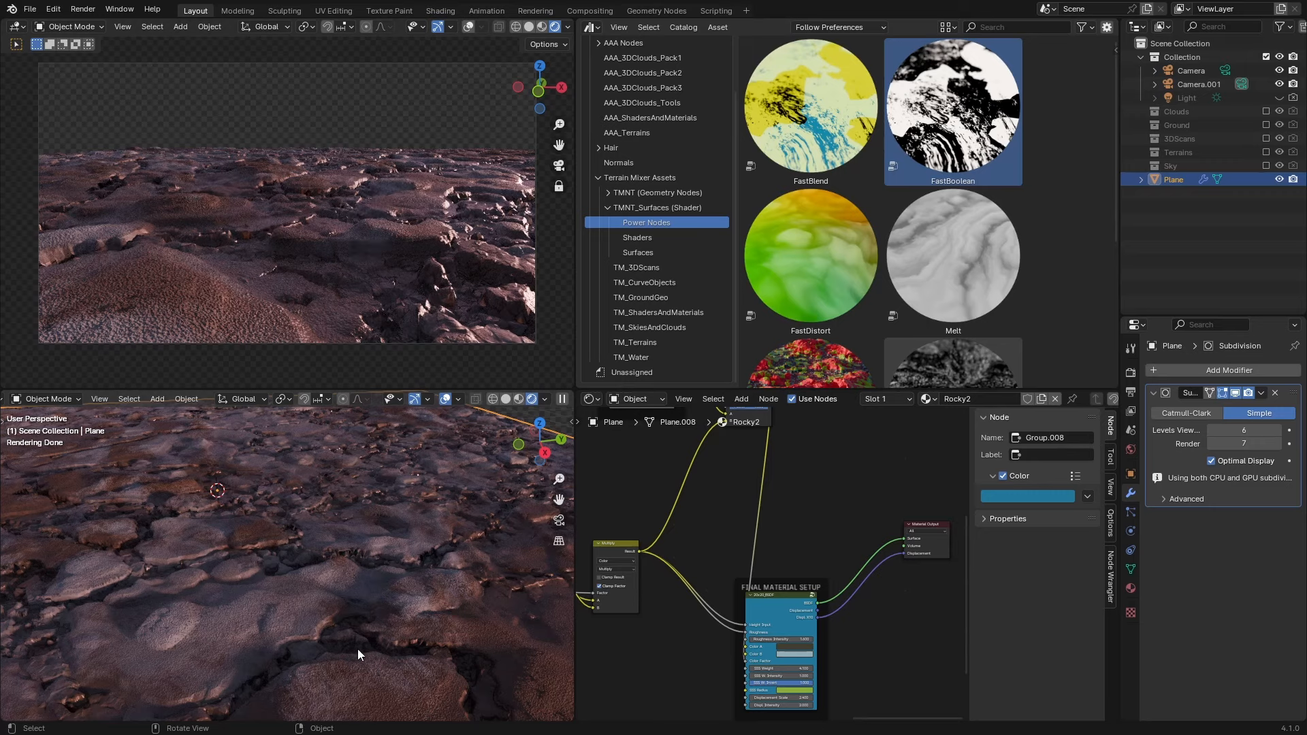
{"action": "middle_click_drag", "start_coordinate": [671, 670], "coordinate": [686, 651]}
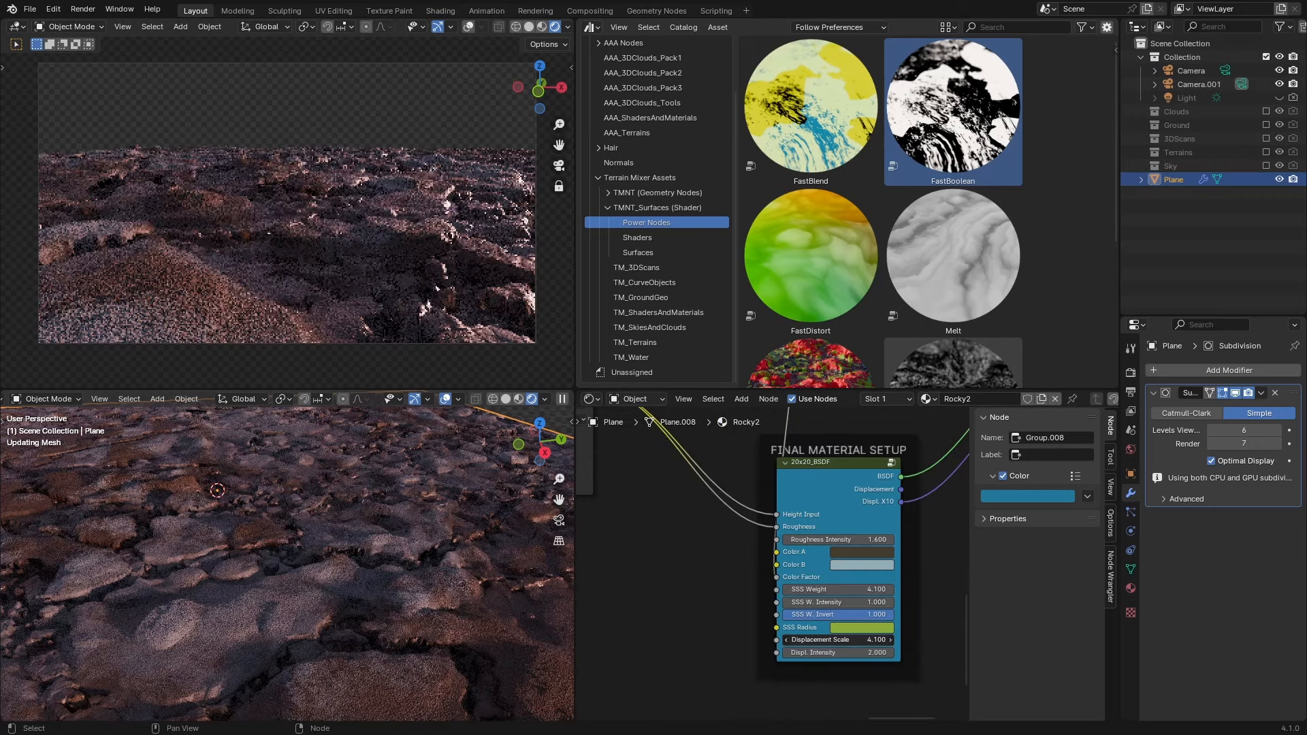
Set the 20x20_BSDF shader's Displacement Scale to 4.400.
{"action": "left_click_drag", "start_coordinate": [838, 639], "coordinate": [855, 639]}
Detach the FastDistort node from its current Mapping and insert it on the output link of the higher Mapping node.
{"action": "scroll", "coordinate": [837, 639], "scroll_direction": "down", "scroll_amount": 14}
{"action": "middle_click_drag", "start_coordinate": [688, 612], "coordinate": [887, 651]}
{"action": "middle_click_drag", "start_coordinate": [763, 596], "coordinate": [807, 574]}
{"action": "scroll", "coordinate": [850, 602], "scroll_direction": "up", "scroll_amount": 9}
{"action": "scroll", "coordinate": [826, 580], "scroll_direction": "up", "scroll_amount": 2}
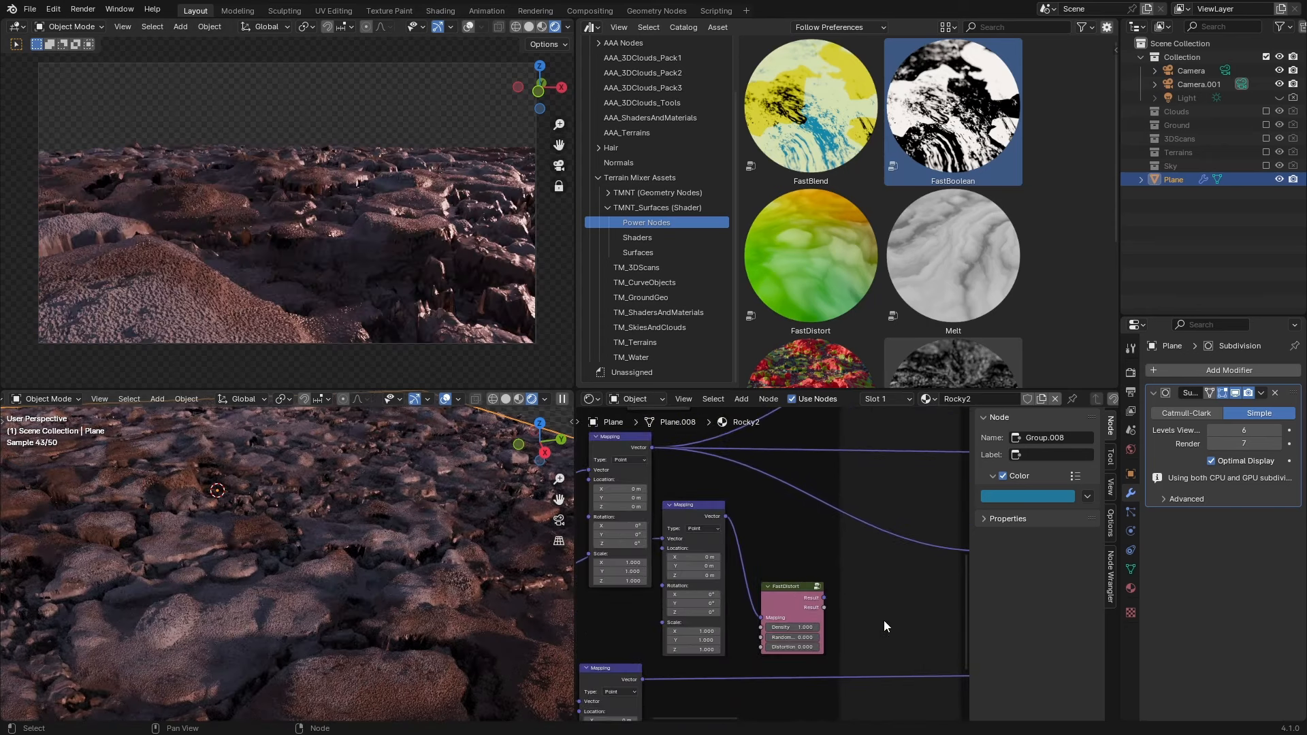
{"action": "middle_click_drag", "start_coordinate": [883, 619], "coordinate": [815, 579]}
{"action": "scroll", "coordinate": [816, 579], "scroll_direction": "up", "scroll_amount": 1}
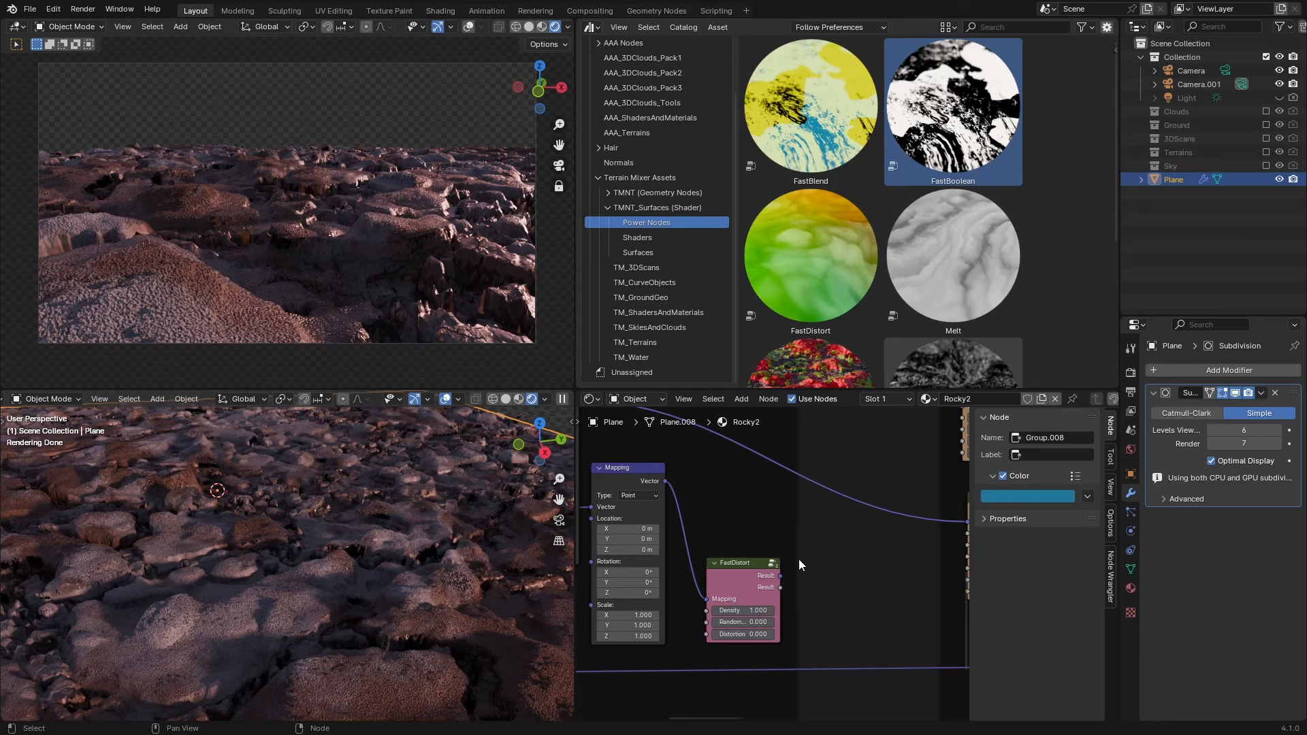
{"action": "scroll", "coordinate": [800, 560], "scroll_direction": "down", "scroll_amount": 4}
{"action": "middle_click_drag", "start_coordinate": [804, 563], "coordinate": [745, 620]}
{"action": "scroll", "coordinate": [824, 526], "scroll_direction": "up", "scroll_amount": 1}
{"action": "scroll", "coordinate": [826, 528], "scroll_direction": "up", "scroll_amount": 3}
{"action": "middle_click_drag", "start_coordinate": [793, 520], "coordinate": [853, 546]}
{"action": "scroll", "coordinate": [779, 578], "scroll_direction": "down", "scroll_amount": 4}
{"action": "left_click", "coordinate": [754, 654]}
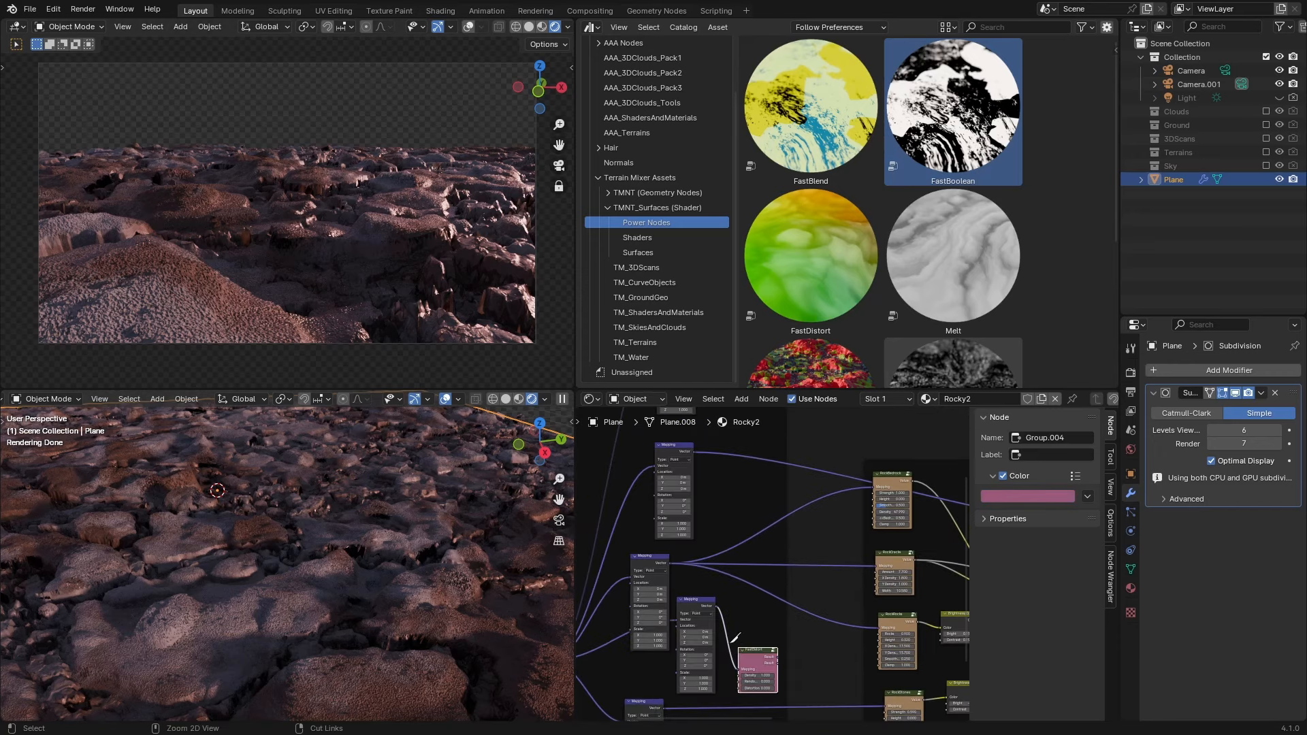
{"action": "key", "text": "g"}
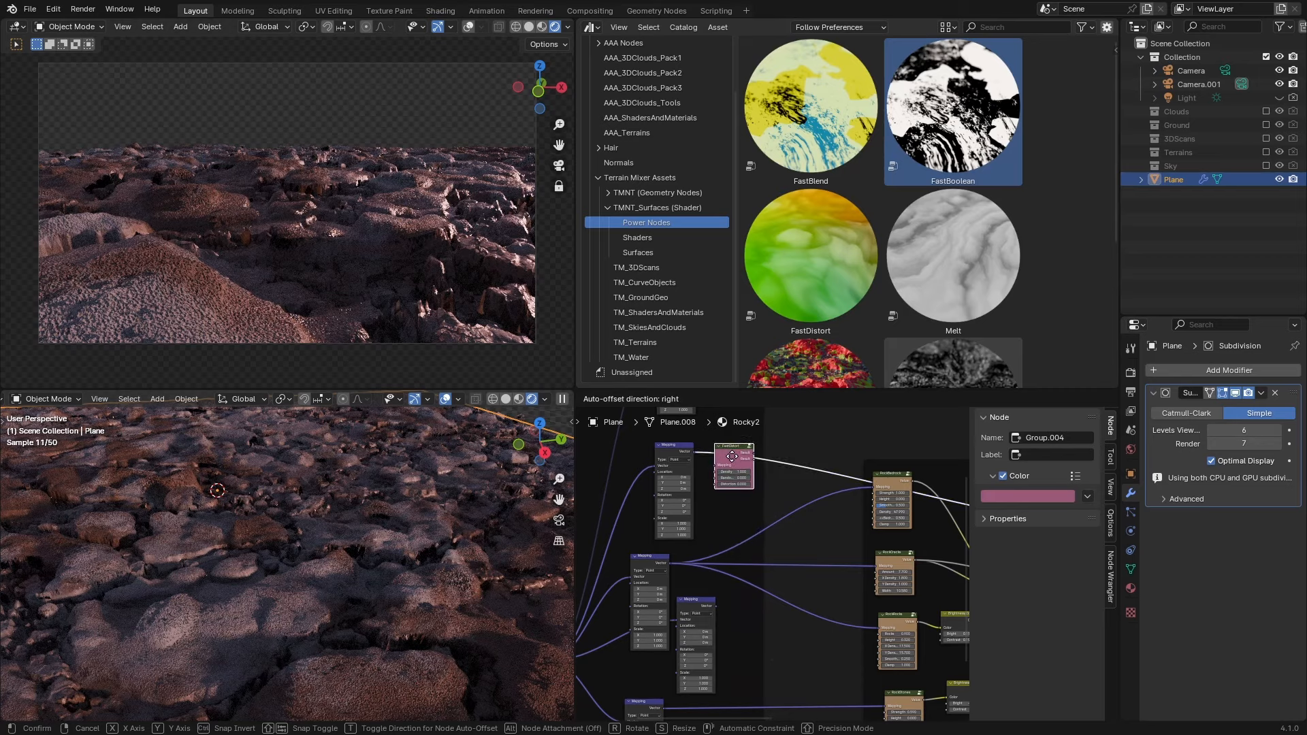
{"action": "left_click", "coordinate": [733, 457]}
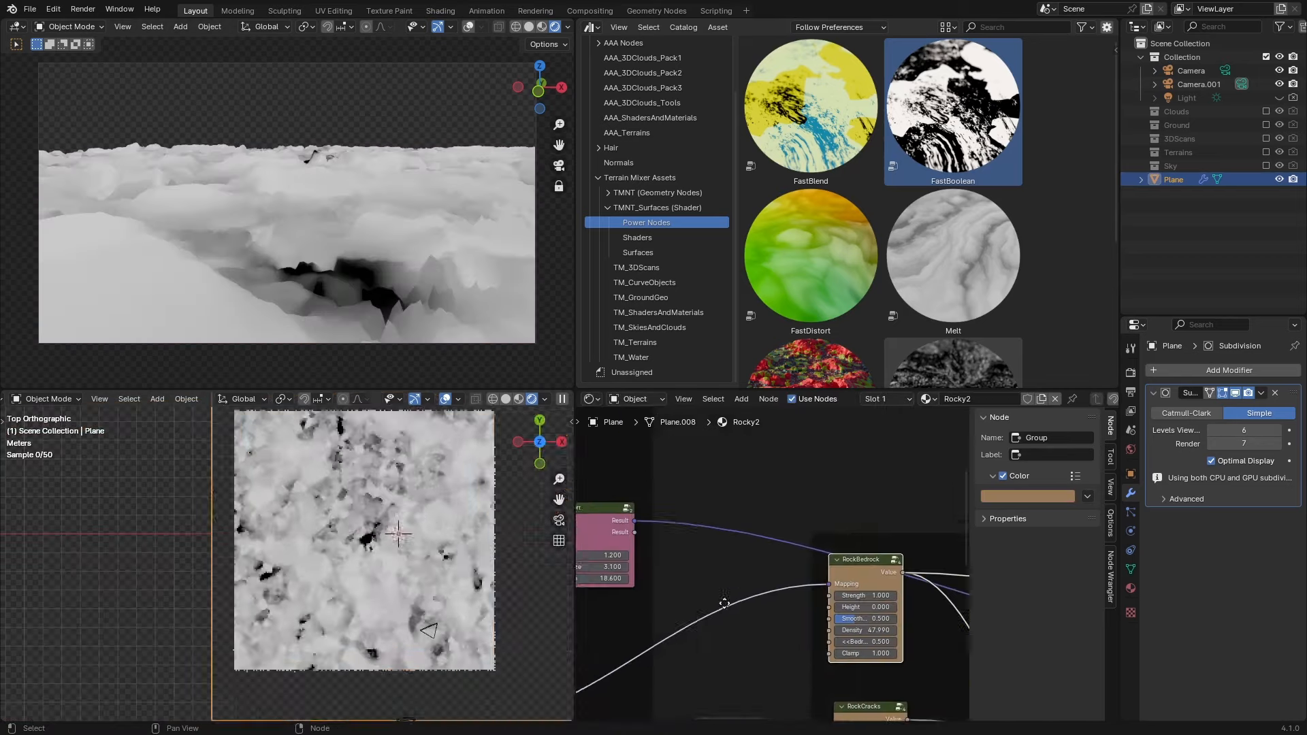
Connect FastDistort's Result to RockBedrock's Mapping input and set its Distortion to 5.100.
{"action": "left_click_drag", "start_coordinate": [653, 522], "coordinate": [796, 568]}
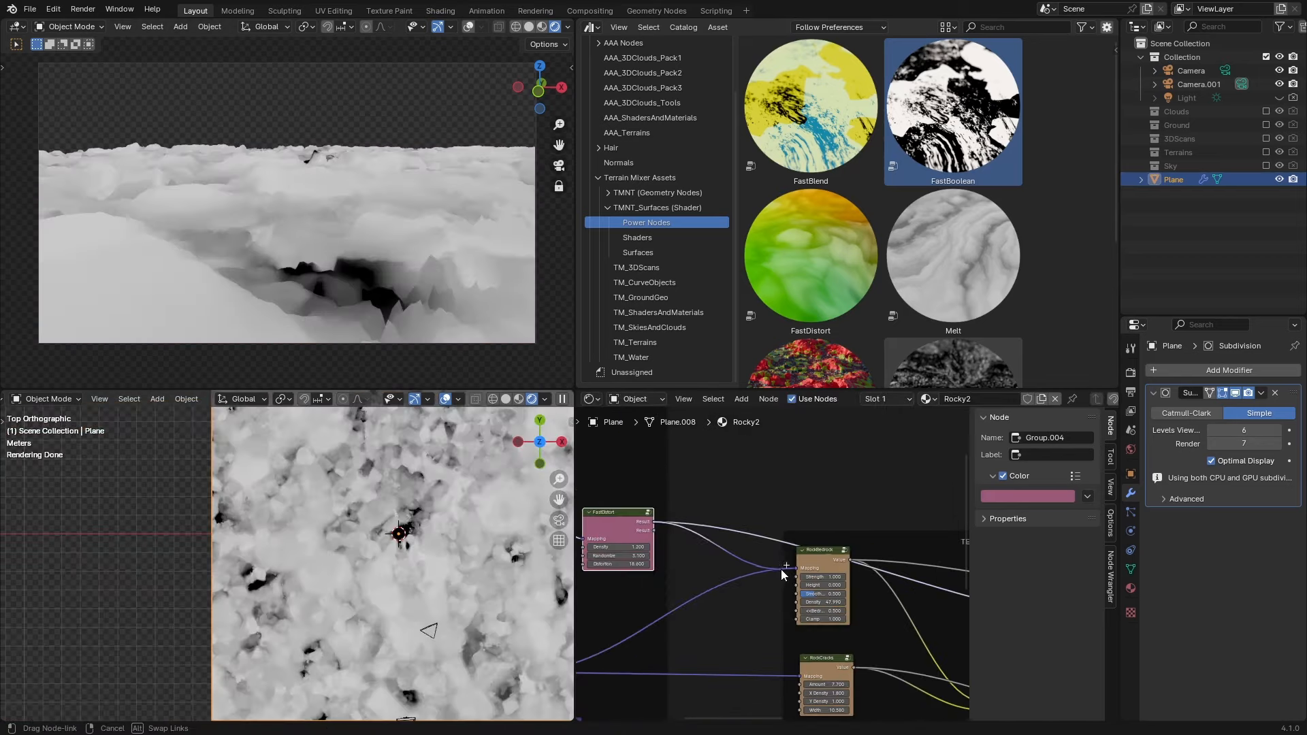
{"action": "scroll", "coordinate": [456, 568], "scroll_direction": "up", "scroll_amount": 5}
{"action": "middle_click_drag", "start_coordinate": [456, 568], "coordinate": [346, 540], "text": "shift"}
{"action": "scroll", "coordinate": [630, 593], "scroll_direction": "up", "scroll_amount": 4}
{"action": "middle_click_drag", "start_coordinate": [630, 592], "coordinate": [791, 579]}
{"action": "left_click_drag", "start_coordinate": [732, 549], "coordinate": [684, 549]}
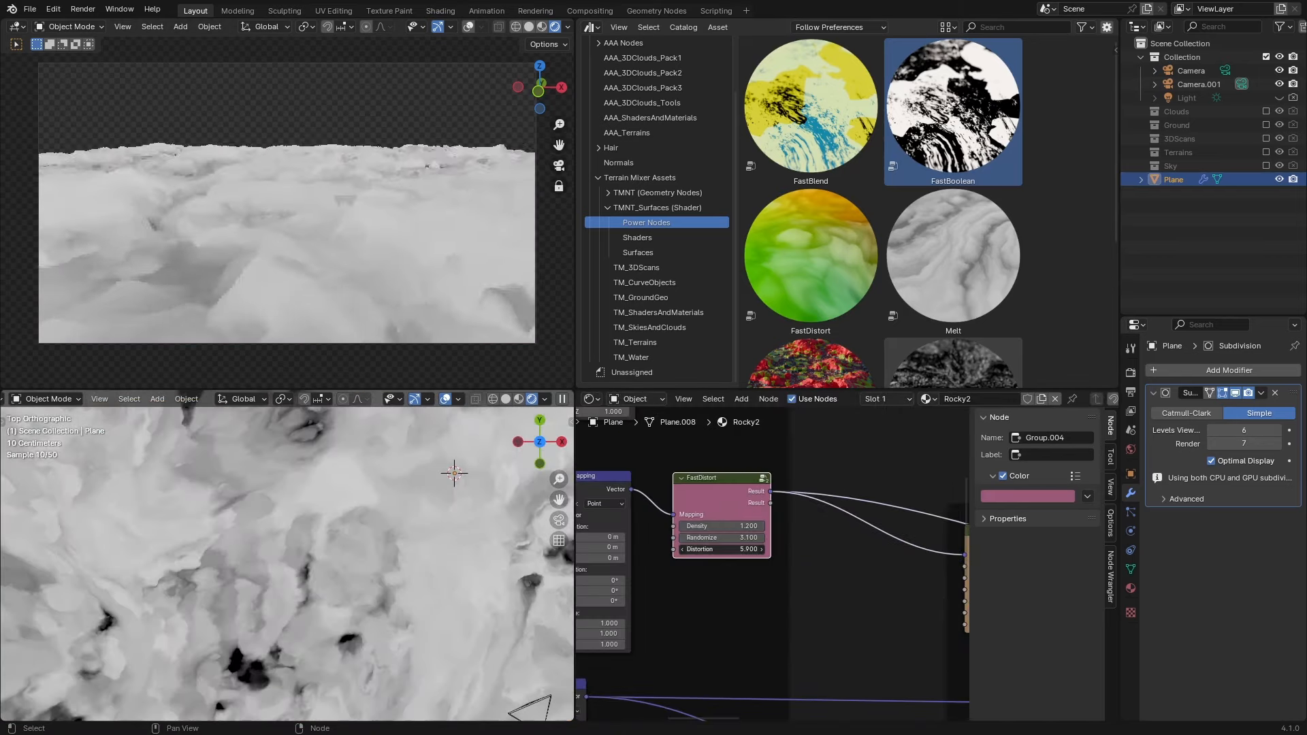
Mute and unmute FastDistort to compare the terrain with and without distortion.
{"action": "middle_click_drag", "start_coordinate": [790, 581], "coordinate": [875, 592]}
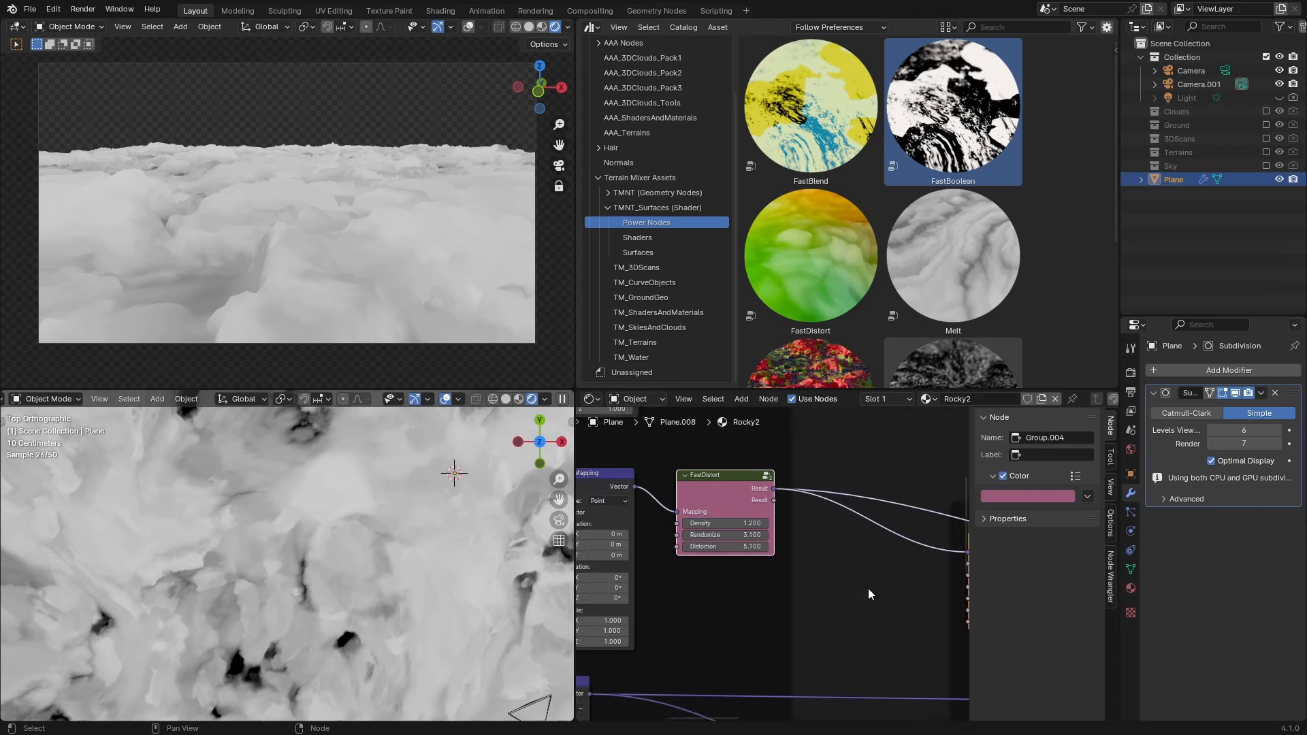
{"action": "scroll", "coordinate": [667, 564], "scroll_direction": "down", "scroll_amount": 2}
{"action": "key", "text": "m"}
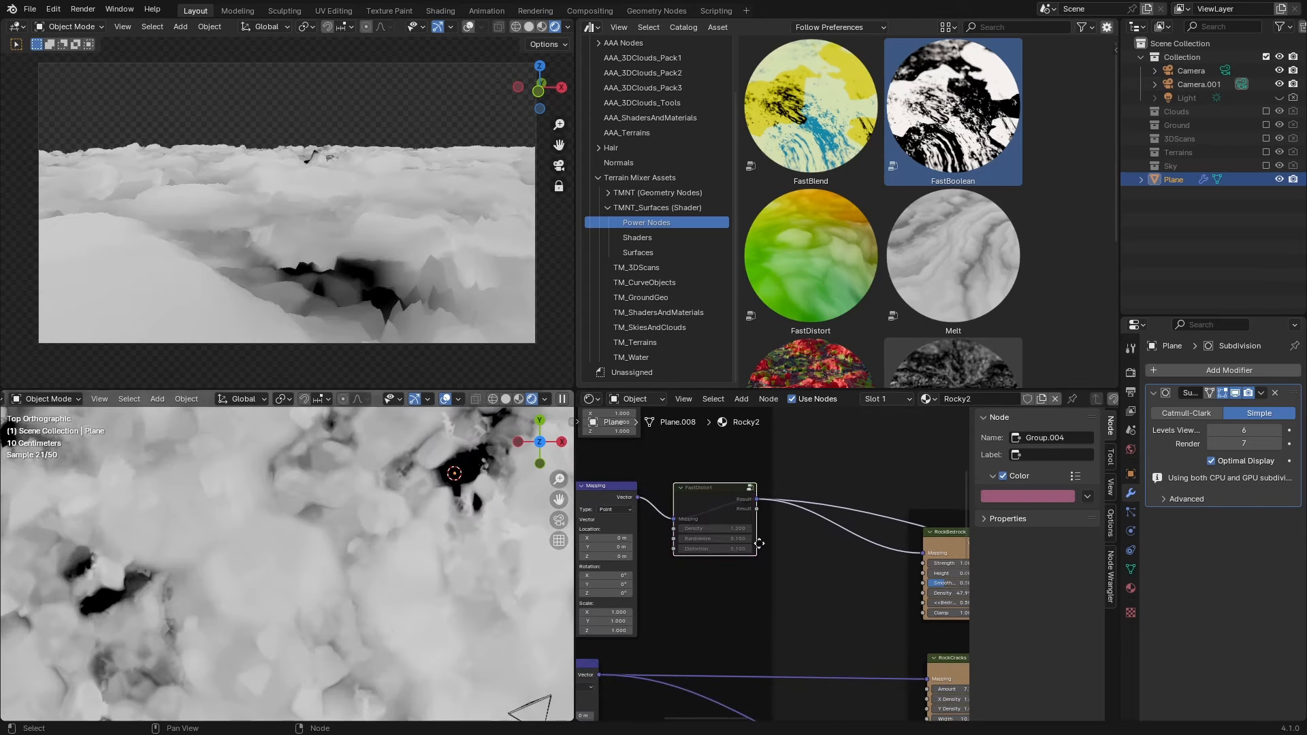
{"action": "key", "text": "m"}
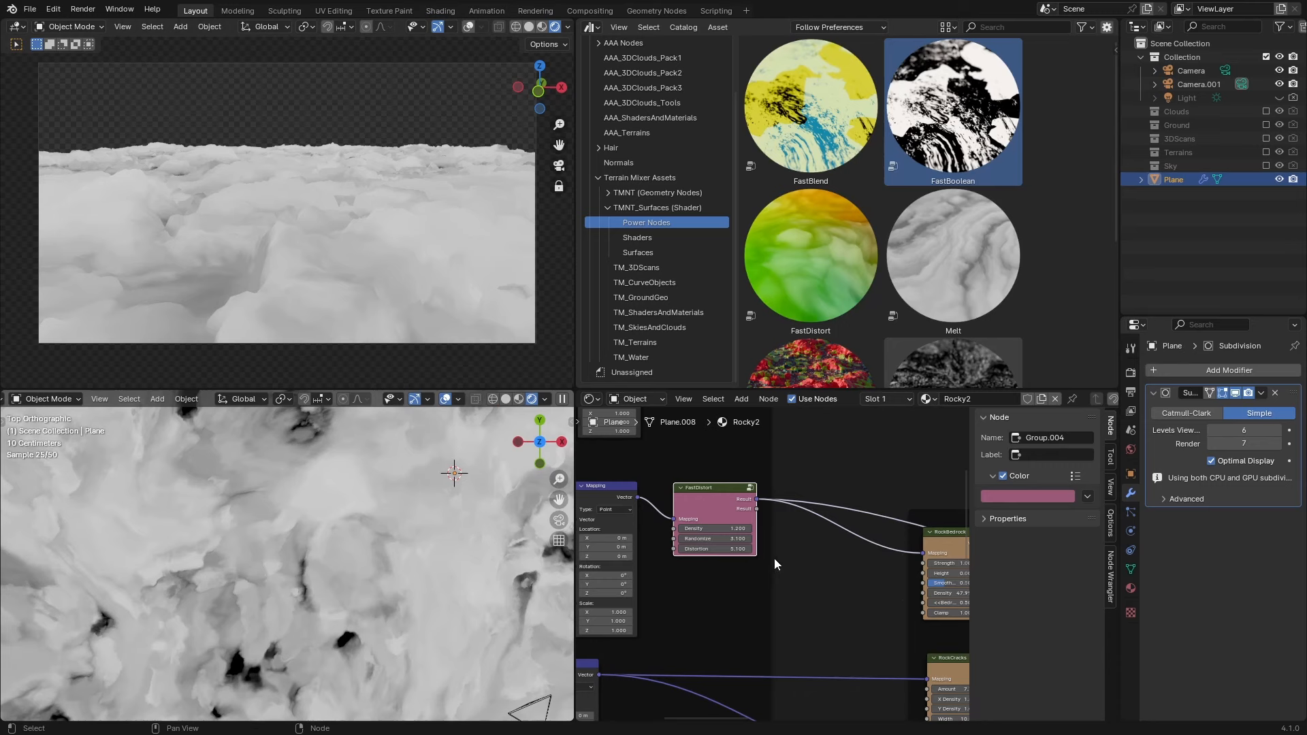
Preview the 20x20_BSDF shader on the terrain and render the image.
{"action": "key", "text": "Home"}
{"action": "middle_click_drag", "start_coordinate": [742, 597], "coordinate": [754, 622]}
{"action": "scroll", "coordinate": [619, 565], "scroll_direction": "up", "scroll_amount": 10}
{"action": "left_click", "coordinate": [732, 607], "text": "ctrl+shift"}
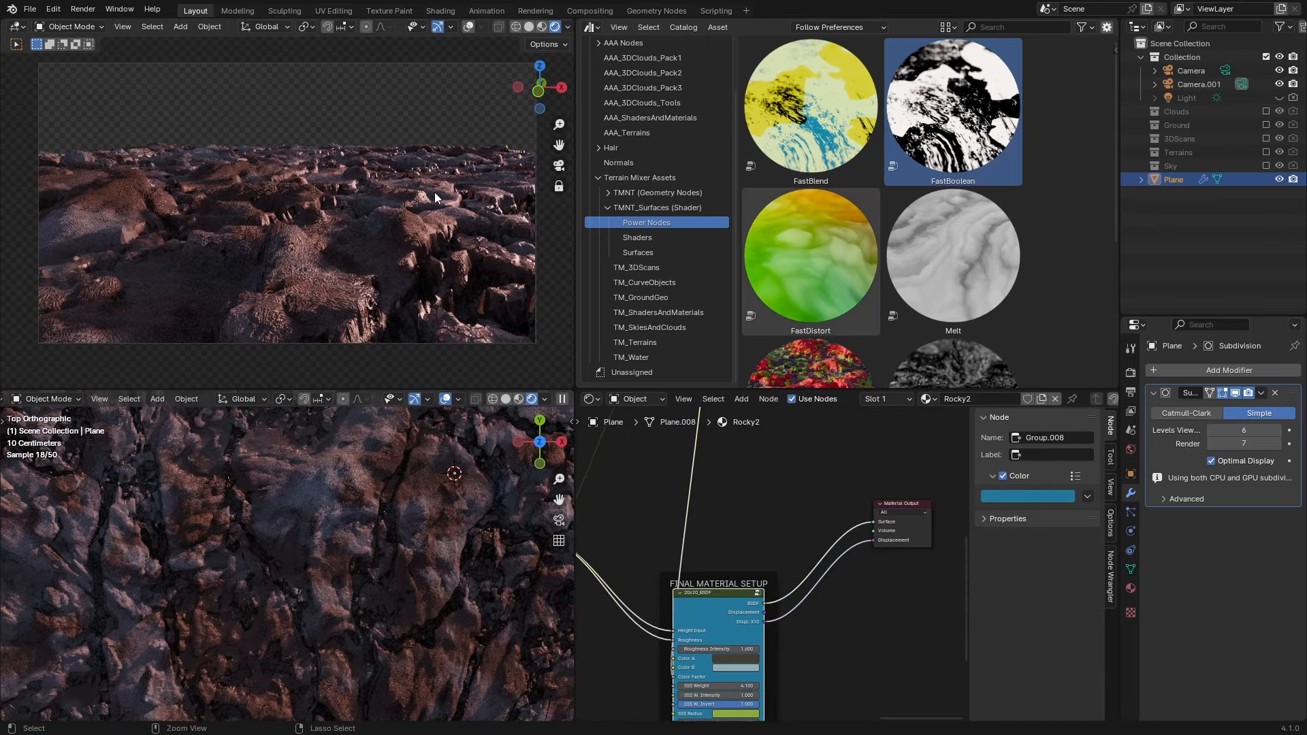
{"action": "key", "text": "F12"}
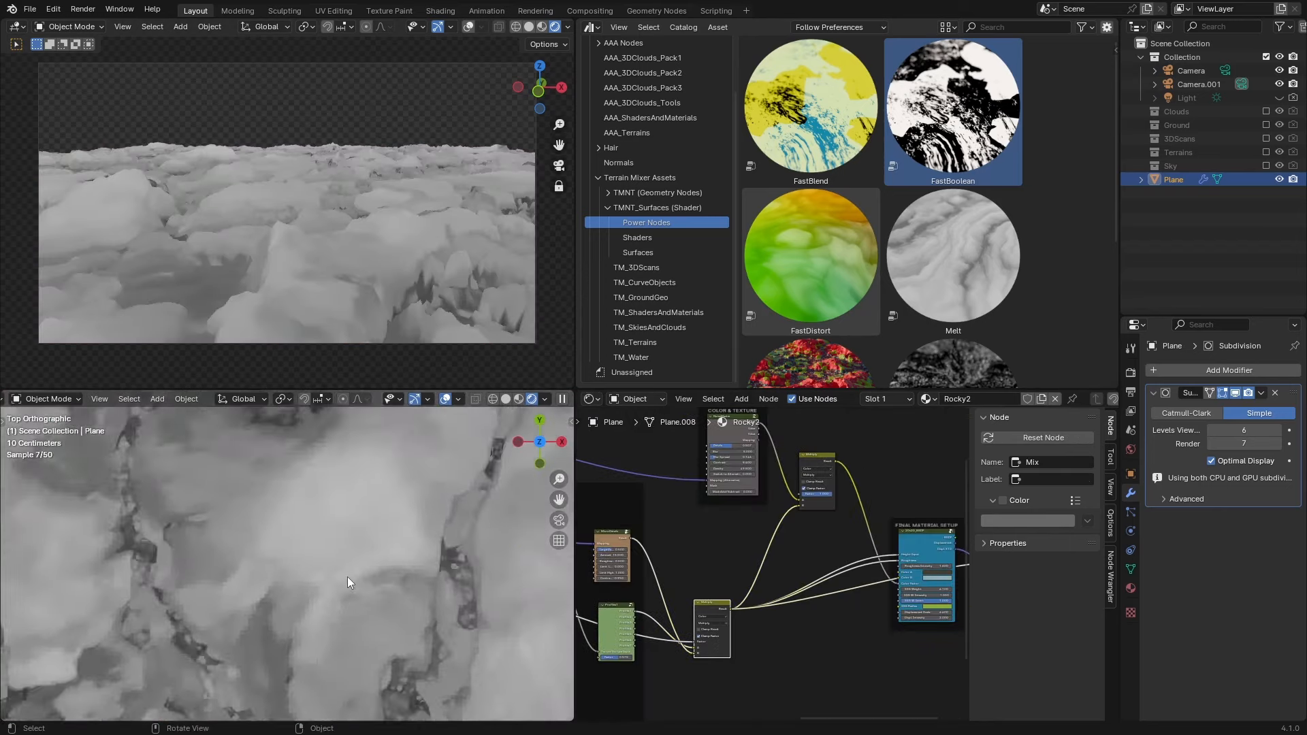
Preview the MicroDetails node's output on the terrain.
{"action": "scroll", "coordinate": [347, 578], "scroll_direction": "up", "scroll_amount": 3}
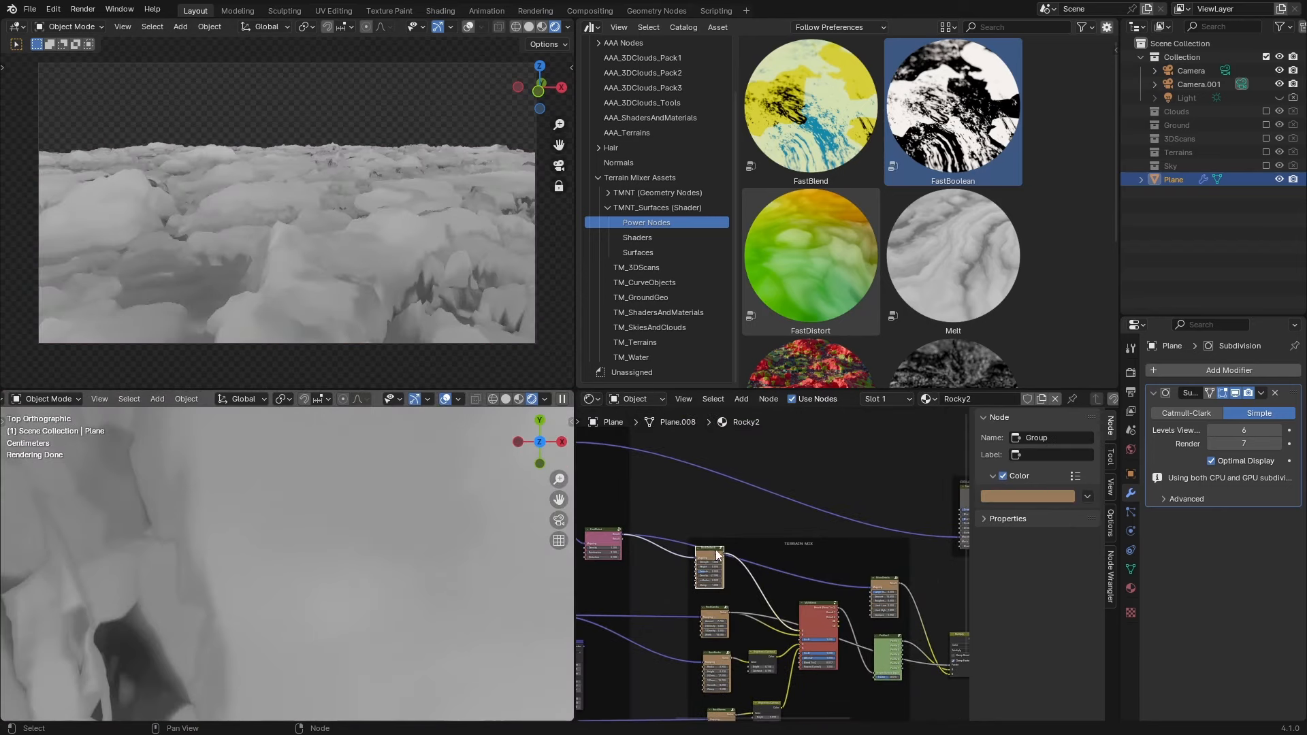
{"action": "middle_click_drag", "start_coordinate": [724, 535], "coordinate": [785, 534]}
{"action": "scroll", "coordinate": [762, 544], "scroll_direction": "down", "scroll_amount": 2}
{"action": "left_click", "coordinate": [908, 588], "text": "ctrl+shift"}
{"action": "middle_click_drag", "start_coordinate": [933, 609], "coordinate": [692, 564]}
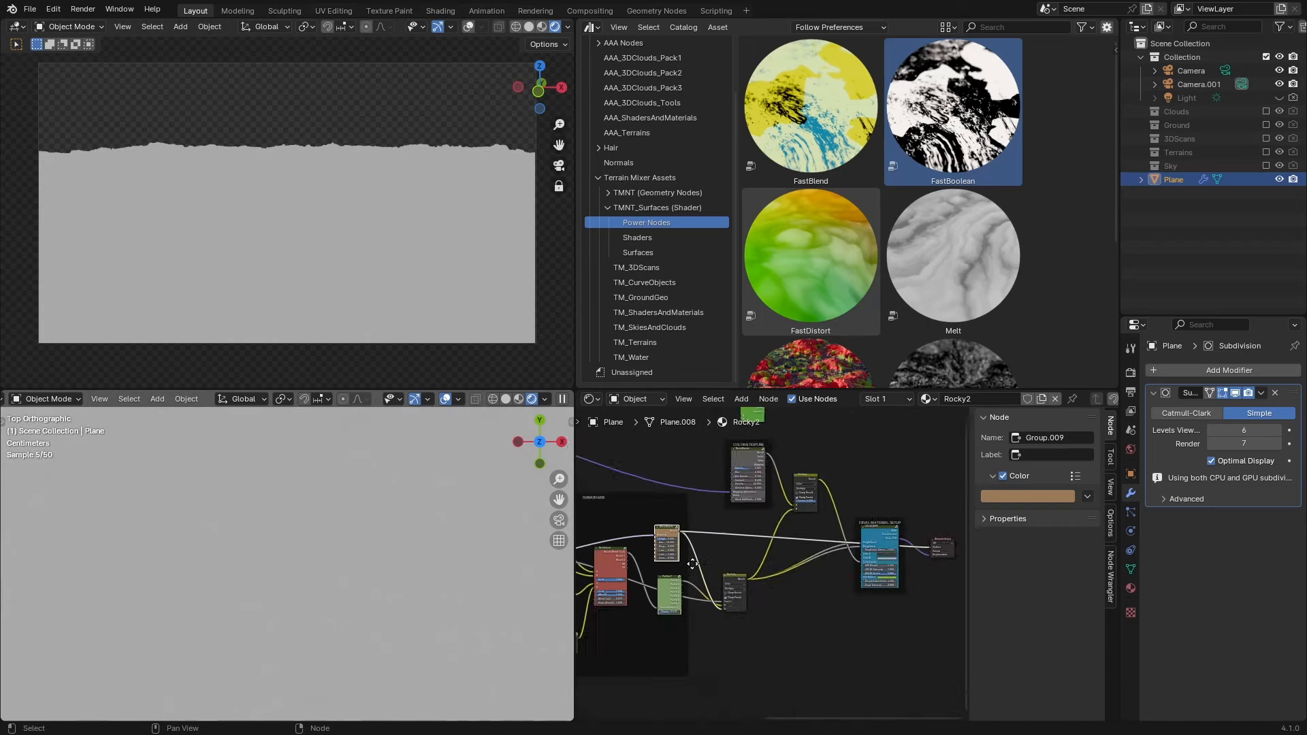
Try adjusting MicroDetails' output with a Brightness/Contrast node at Contrast 1.590, then detach that node from its links.
{"action": "scroll", "coordinate": [601, 666], "scroll_direction": "up", "scroll_amount": 2}
{"action": "left_click", "coordinate": [831, 534], "text": "ctrl+shift"}
{"action": "scroll", "coordinate": [831, 533], "scroll_direction": "up", "scroll_amount": 2}
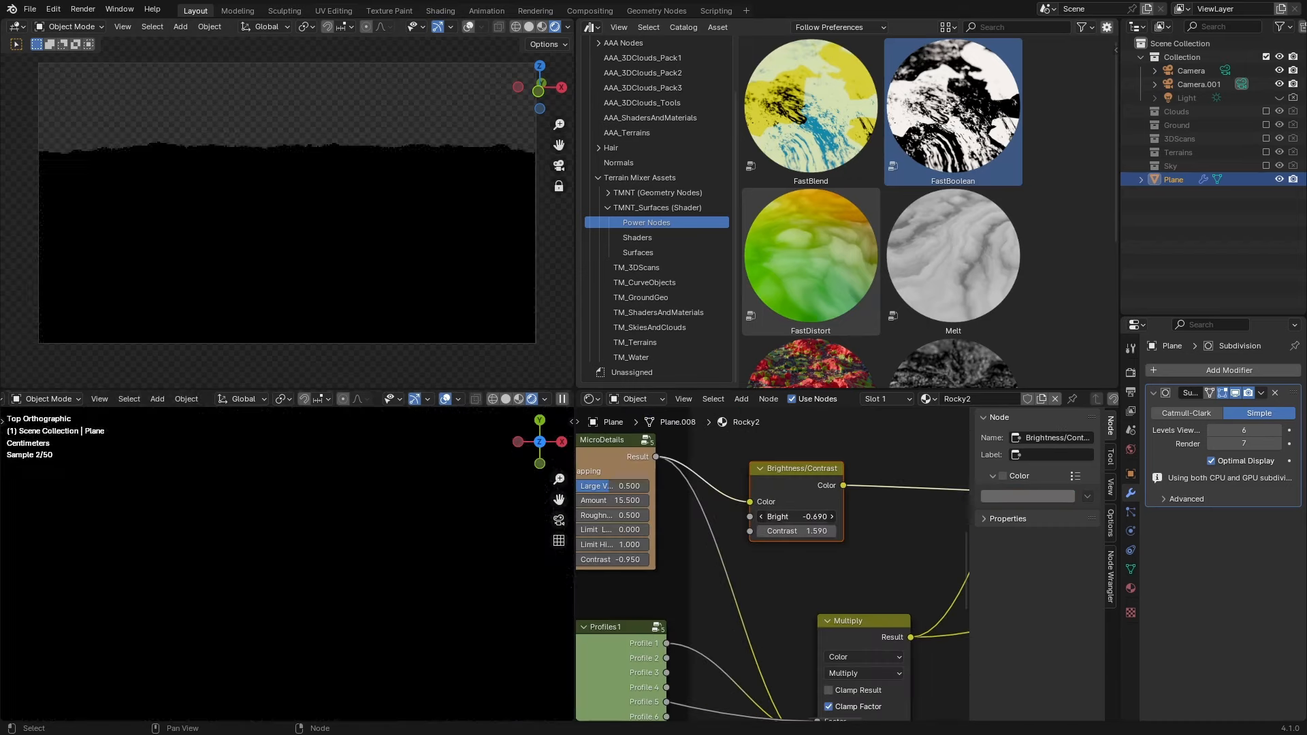
{"action": "left_click_drag", "start_coordinate": [796, 517], "coordinate": [824, 516]}
{"action": "left_click_drag", "start_coordinate": [800, 502], "coordinate": [803, 524], "text": "alt"}
{"action": "scroll", "coordinate": [802, 581], "scroll_direction": "down", "scroll_amount": 6}
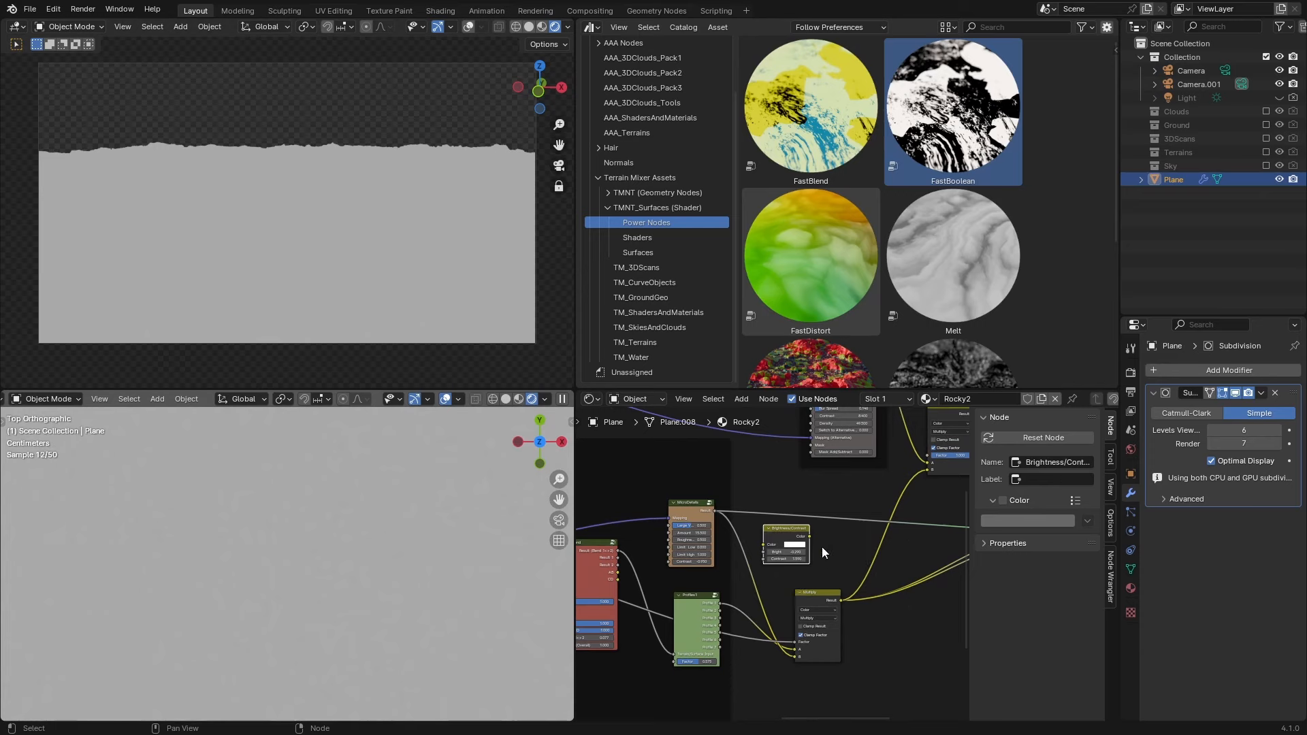
Save the file and return the terrain preview to the 20x20_BSDF shader.
{"action": "scroll", "coordinate": [827, 565], "scroll_direction": "down", "scroll_amount": 4}
{"action": "key", "text": "ctrl+s"}
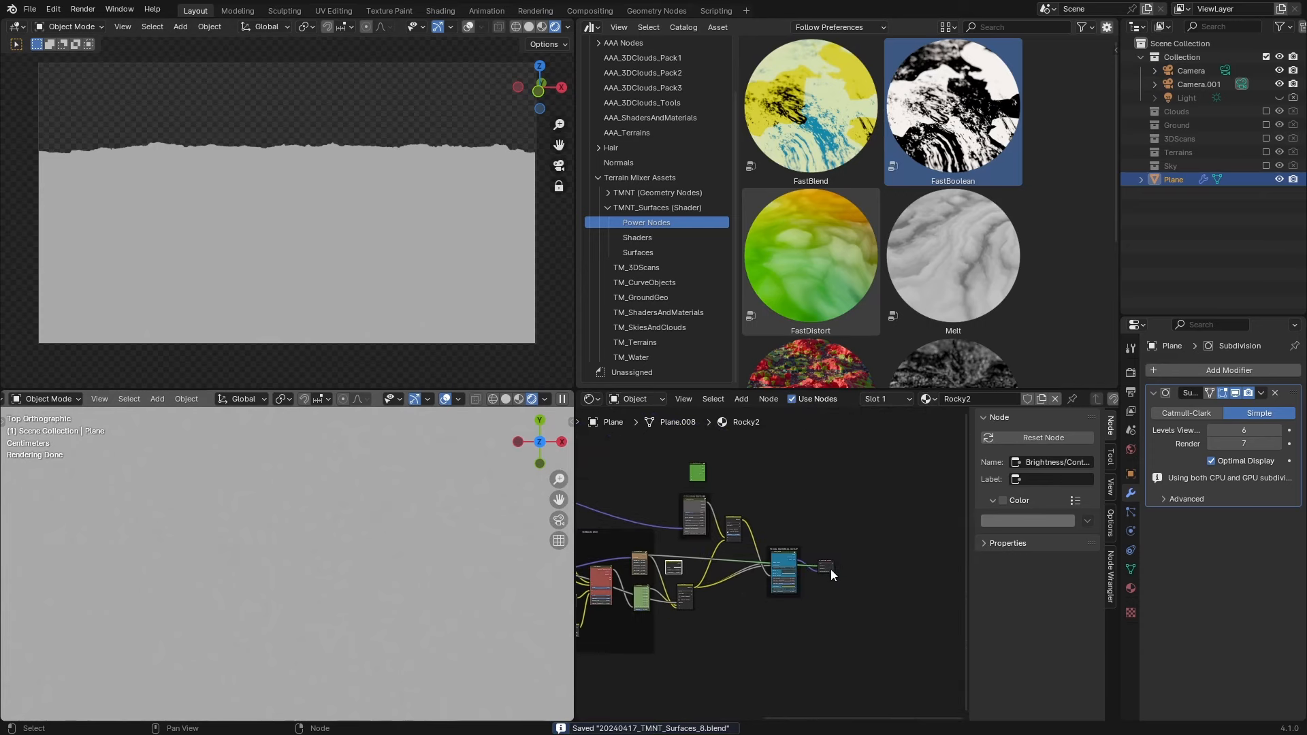
{"action": "scroll", "coordinate": [831, 575], "scroll_direction": "up", "scroll_amount": 6}
{"action": "left_click", "coordinate": [827, 574], "text": "ctrl+shift"}
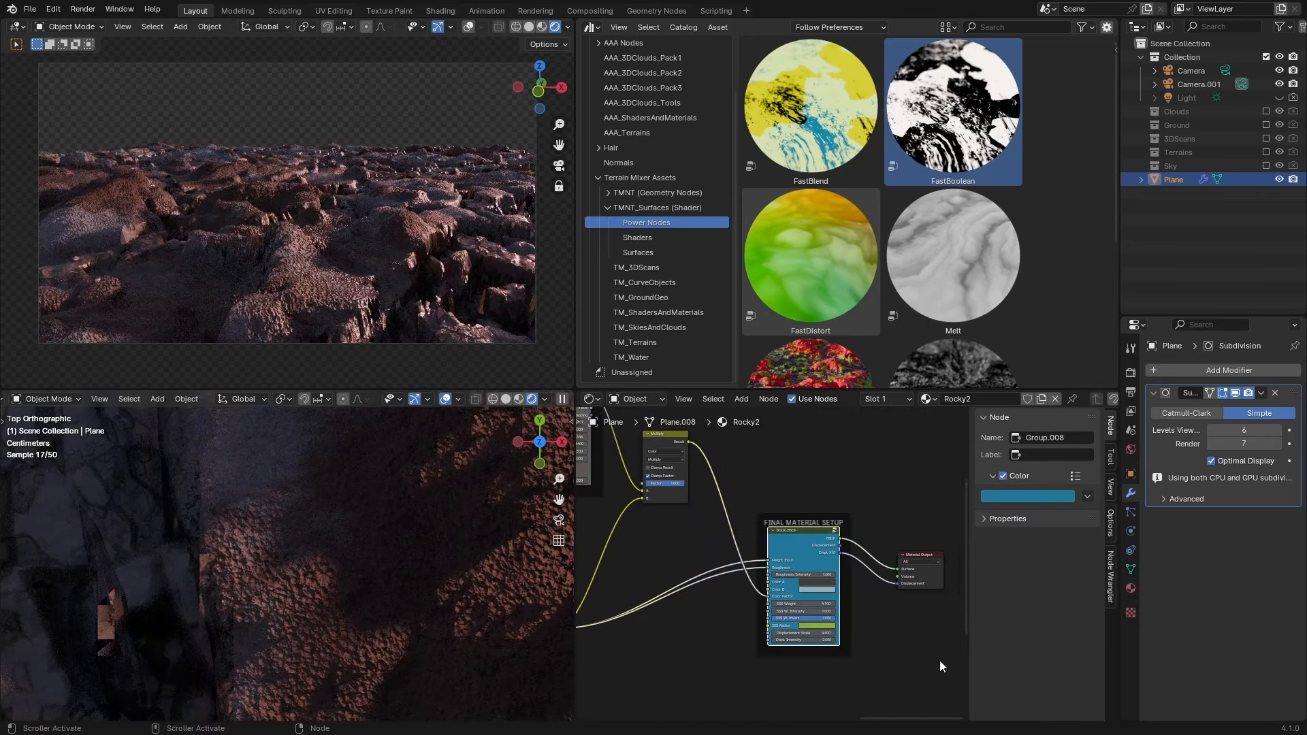
Set the 20x20_BSDF Color A to a dark blue with hue 0.597, saturation 0.534 and value 0.058.
{"action": "scroll", "coordinate": [905, 630], "scroll_direction": "up", "scroll_amount": 2}
{"action": "scroll", "coordinate": [858, 626], "scroll_direction": "up", "scroll_amount": 1}
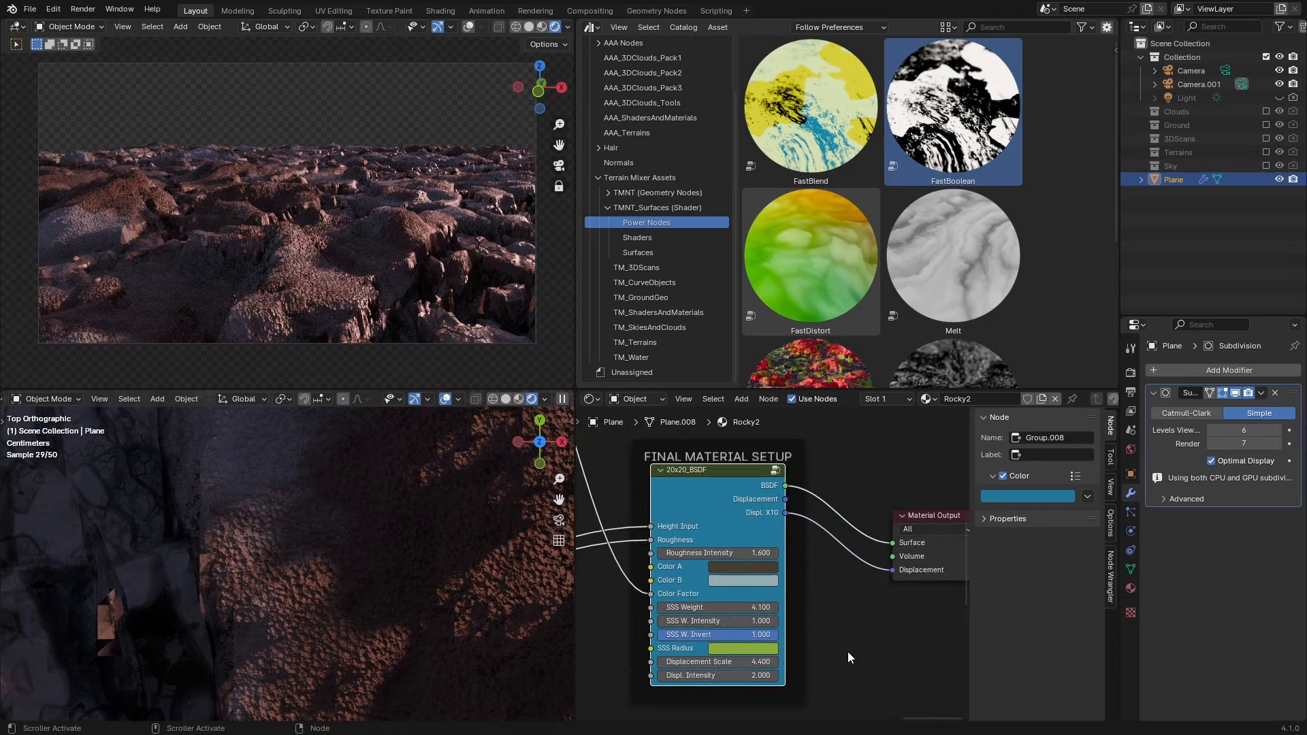
{"action": "scroll", "coordinate": [847, 654], "scroll_direction": "up", "scroll_amount": 1}
{"action": "left_click", "coordinate": [741, 570]}
{"action": "left_click_drag", "start_coordinate": [789, 373], "coordinate": [783, 402]}
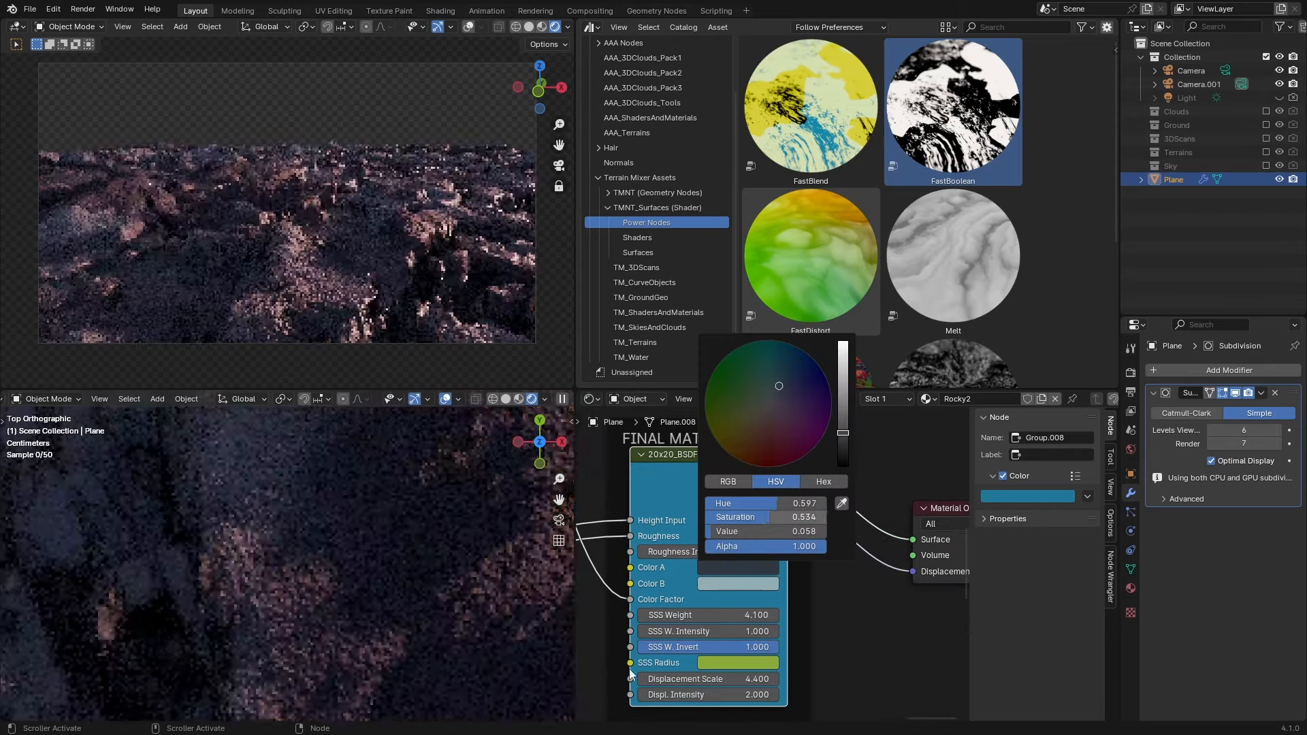
Change the 20x20_BSDF Color B to teal and its SSS Radius colour to orange, saving the file.
{"action": "left_click", "coordinate": [738, 584]}
{"action": "left_click_drag", "start_coordinate": [766, 450], "coordinate": [739, 487]}
{"action": "scroll", "coordinate": [801, 647], "scroll_direction": "up", "scroll_amount": 2}
{"action": "left_click", "coordinate": [727, 630]}
{"action": "key", "text": "ctrl+s"}
Set the MicroDetails Contrast to -0.990 and check the result with a full render.
{"action": "scroll", "coordinate": [922, 628], "scroll_direction": "down", "scroll_amount": 6}
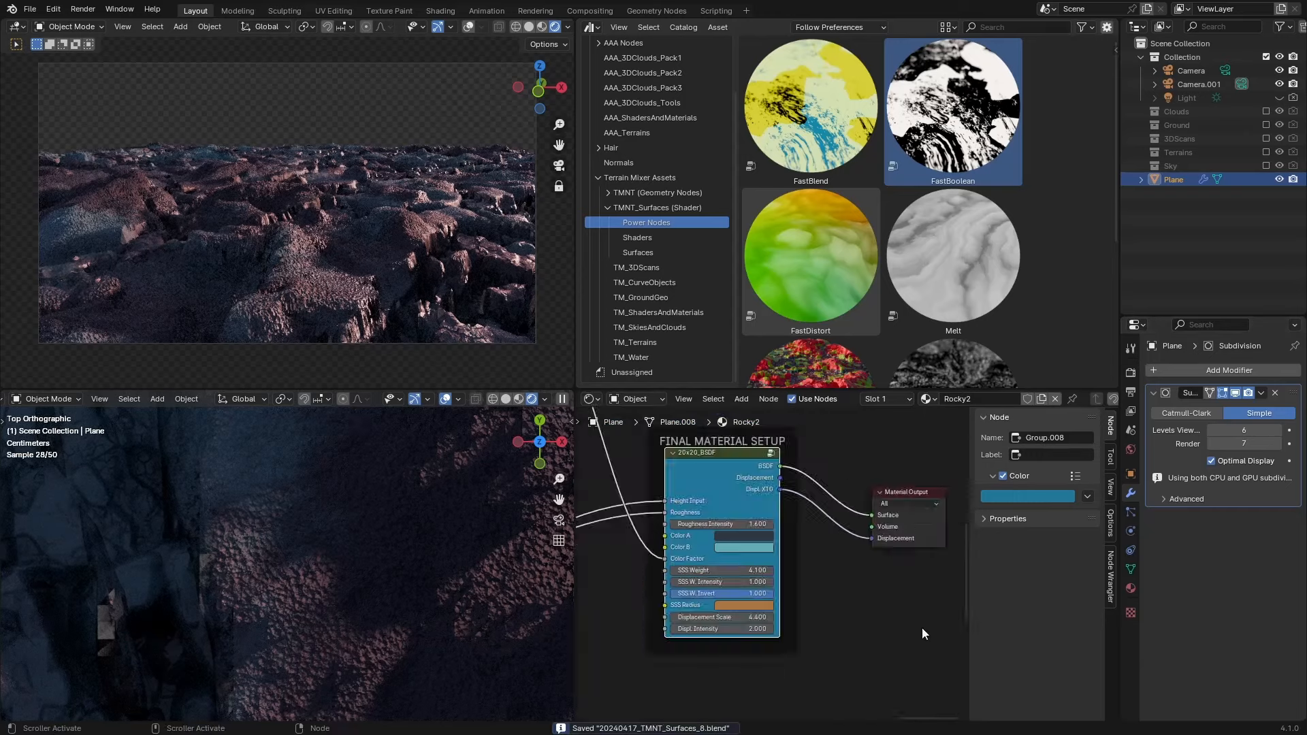
{"action": "middle_click_drag", "start_coordinate": [922, 628], "coordinate": [776, 630]}
{"action": "left_click_drag", "start_coordinate": [634, 496], "coordinate": [640, 463]}
{"action": "scroll", "coordinate": [628, 557], "scroll_direction": "up", "scroll_amount": 7}
{"action": "left_click_drag", "start_coordinate": [674, 587], "coordinate": [616, 587], "text": "shift"}
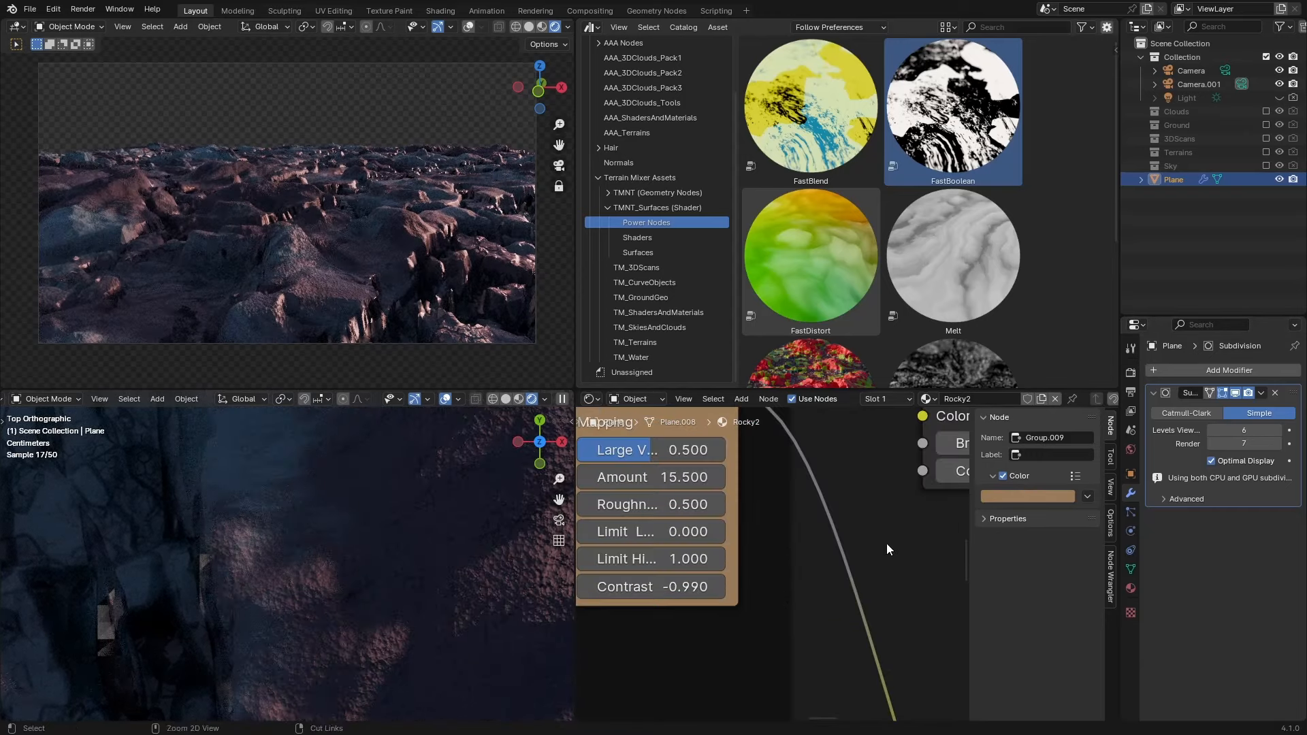
{"action": "key", "text": "F12"}
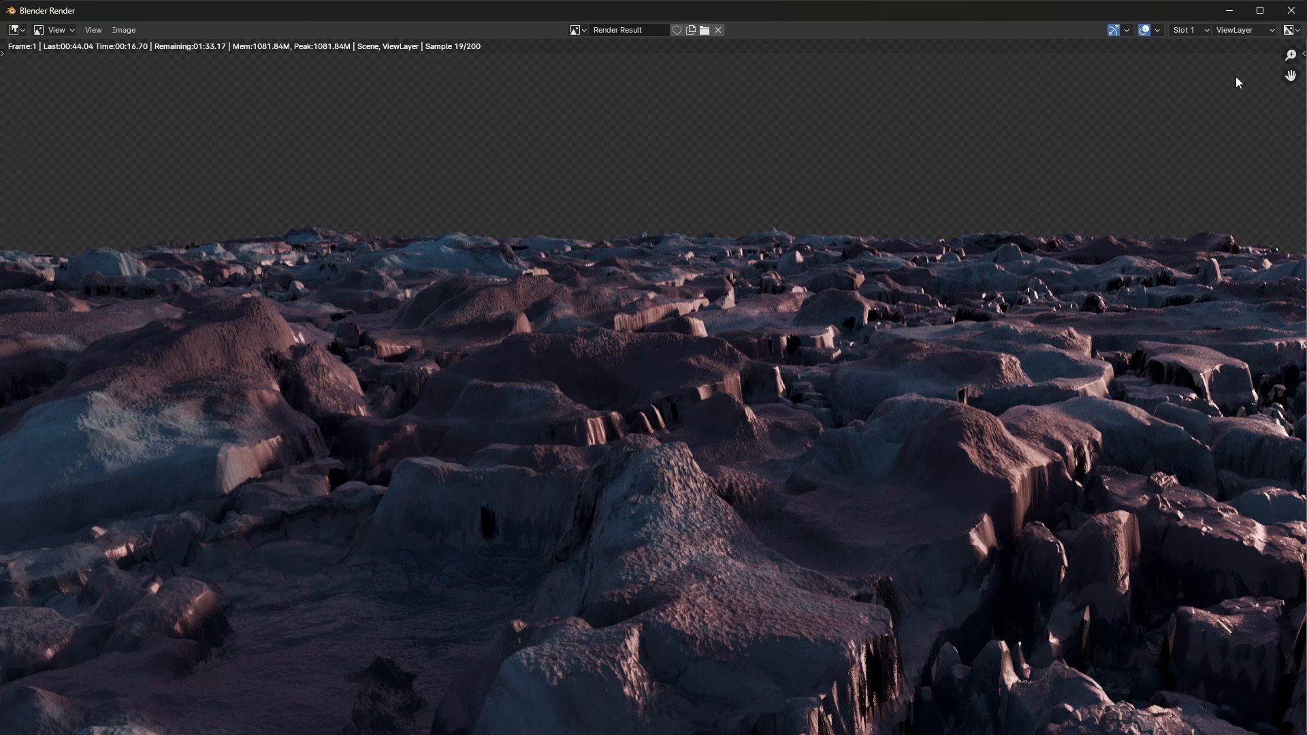
{"action": "left_click", "coordinate": [1292, 10]}
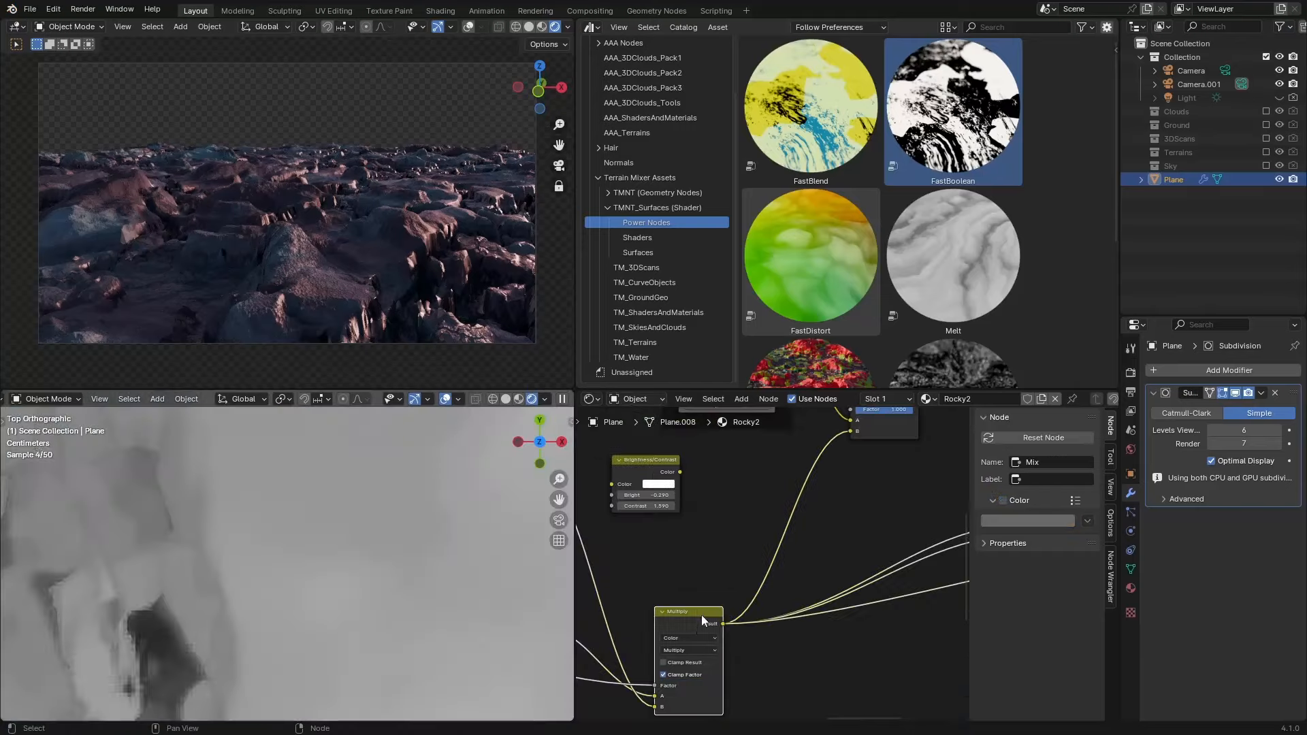
Preview the 20x20_BSDF shader on the terrain from a different viewing angle.
{"action": "left_click_drag", "start_coordinate": [705, 599], "coordinate": [780, 599]}
{"action": "middle_click_drag", "start_coordinate": [402, 292], "coordinate": [426, 281]}
{"action": "scroll", "coordinate": [741, 490], "scroll_direction": "down", "scroll_amount": 6}
{"action": "middle_click_drag", "start_coordinate": [741, 490], "coordinate": [797, 555]}
{"action": "left_click", "coordinate": [796, 554], "text": "ctrl+shift"}
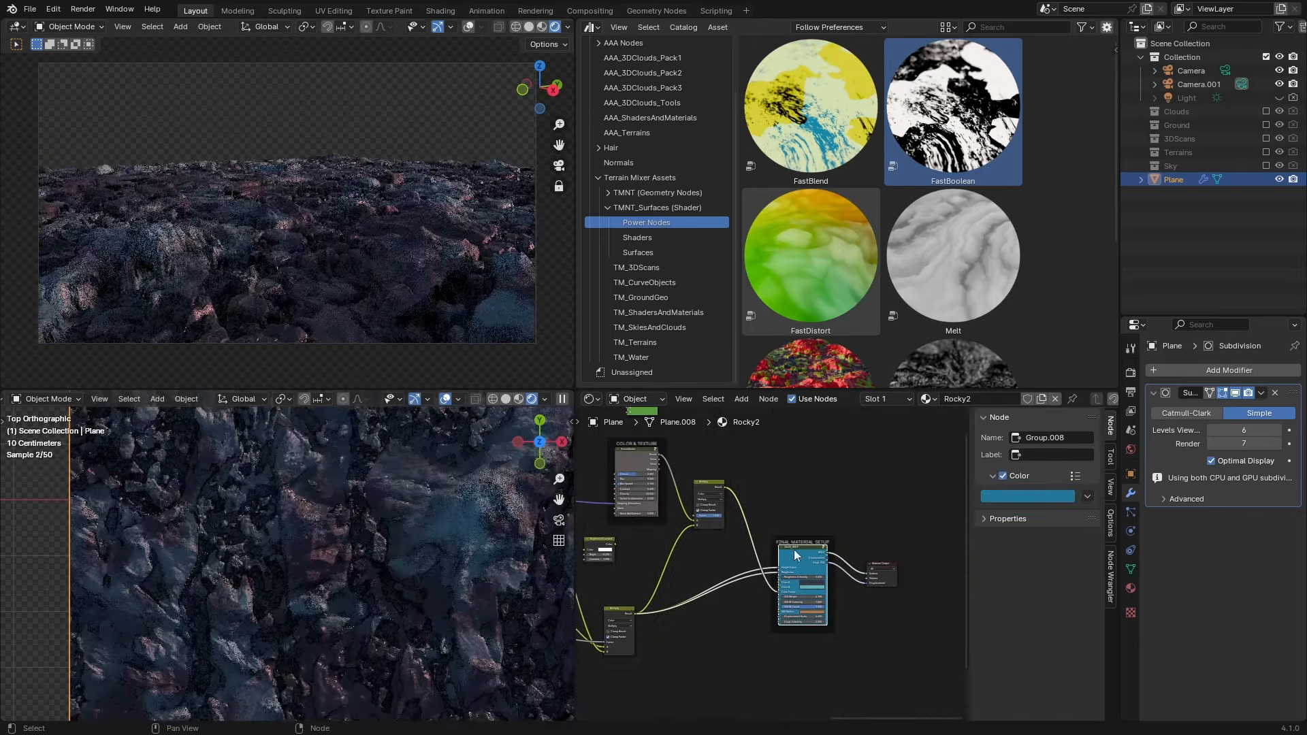
Set Bright to -0.130 on the Brightness/Contrast node following RockStones.
{"action": "middle_click_drag", "start_coordinate": [732, 656], "coordinate": [623, 557]}
{"action": "left_click", "coordinate": [946, 545]}
{"action": "middle_click_drag", "start_coordinate": [946, 545], "coordinate": [773, 557]}
{"action": "scroll", "coordinate": [772, 557], "scroll_direction": "up", "scroll_amount": 6}
{"action": "scroll", "coordinate": [743, 565], "scroll_direction": "up", "scroll_amount": 8}
{"action": "left_click_drag", "start_coordinate": [773, 578], "coordinate": [745, 578], "text": "shift"}
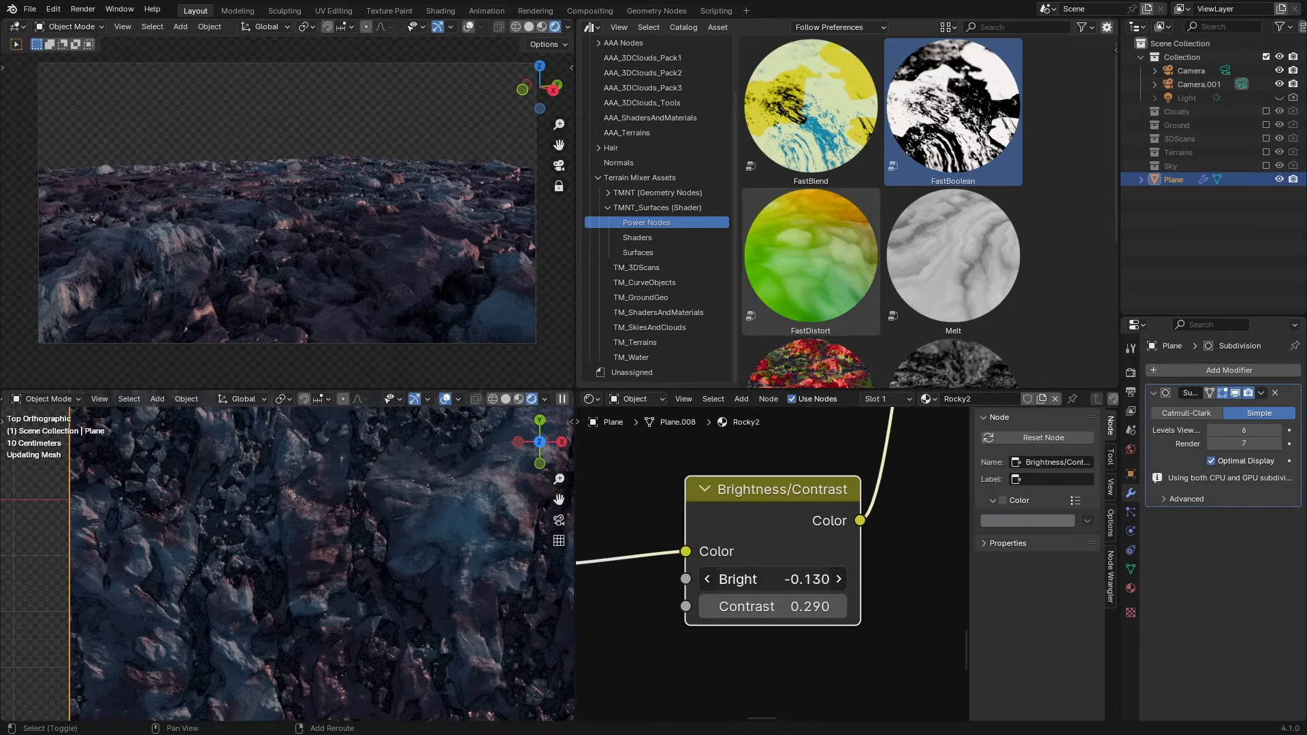
Set Bright to 0.000 on the Brightness/Contrast node following RockRocks.
{"action": "scroll", "coordinate": [758, 565], "scroll_direction": "down", "scroll_amount": 3}
{"action": "middle_click_drag", "start_coordinate": [757, 552], "coordinate": [852, 720]}
{"action": "left_click_drag", "start_coordinate": [827, 507], "coordinate": [794, 530], "text": "shift"}
{"action": "scroll", "coordinate": [335, 540], "scroll_direction": "down", "scroll_amount": 3}
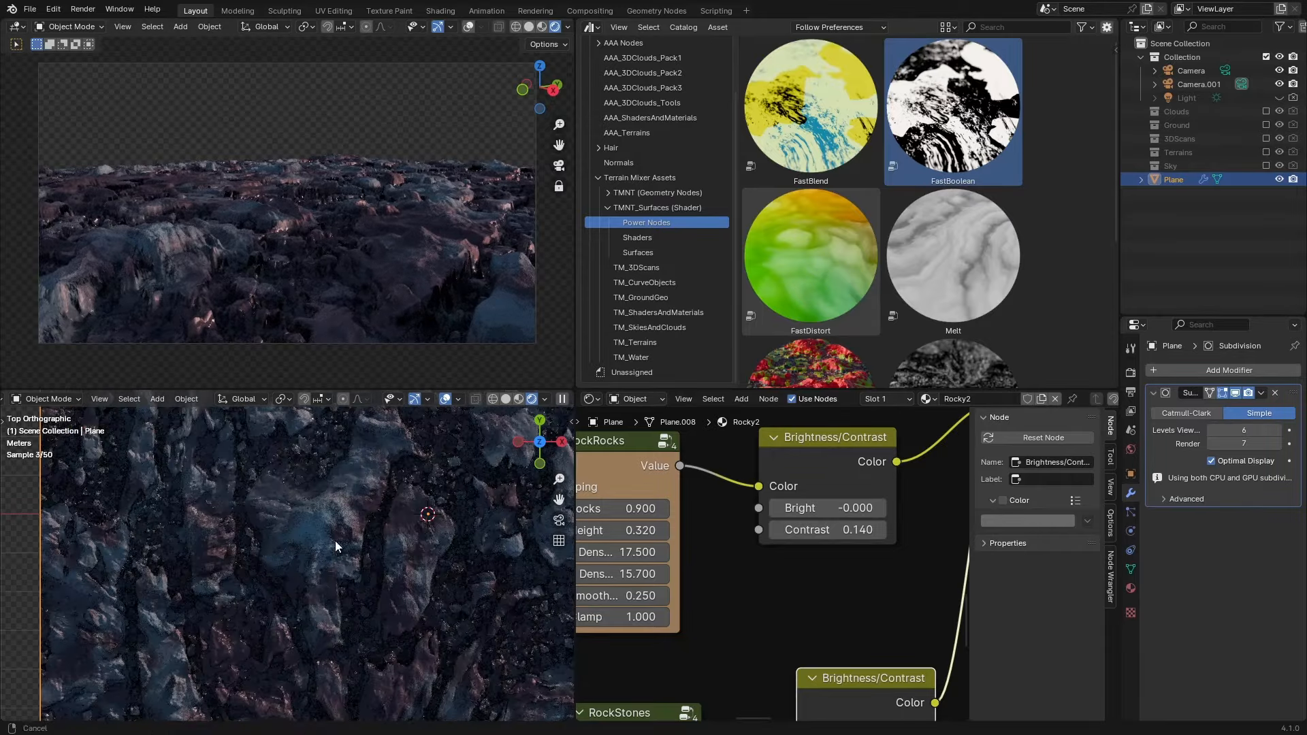
Set the Profiles1 Factor to 0.800 and connect its Profile 3 output to the height Multiply node's A input.
{"action": "middle_click_drag", "start_coordinate": [335, 540], "coordinate": [257, 536], "text": "shift"}
{"action": "middle_click_drag", "start_coordinate": [405, 307], "coordinate": [447, 314]}
{"action": "scroll", "coordinate": [769, 593], "scroll_direction": "down", "scroll_amount": 4}
{"action": "middle_click_drag", "start_coordinate": [800, 579], "coordinate": [640, 592]}
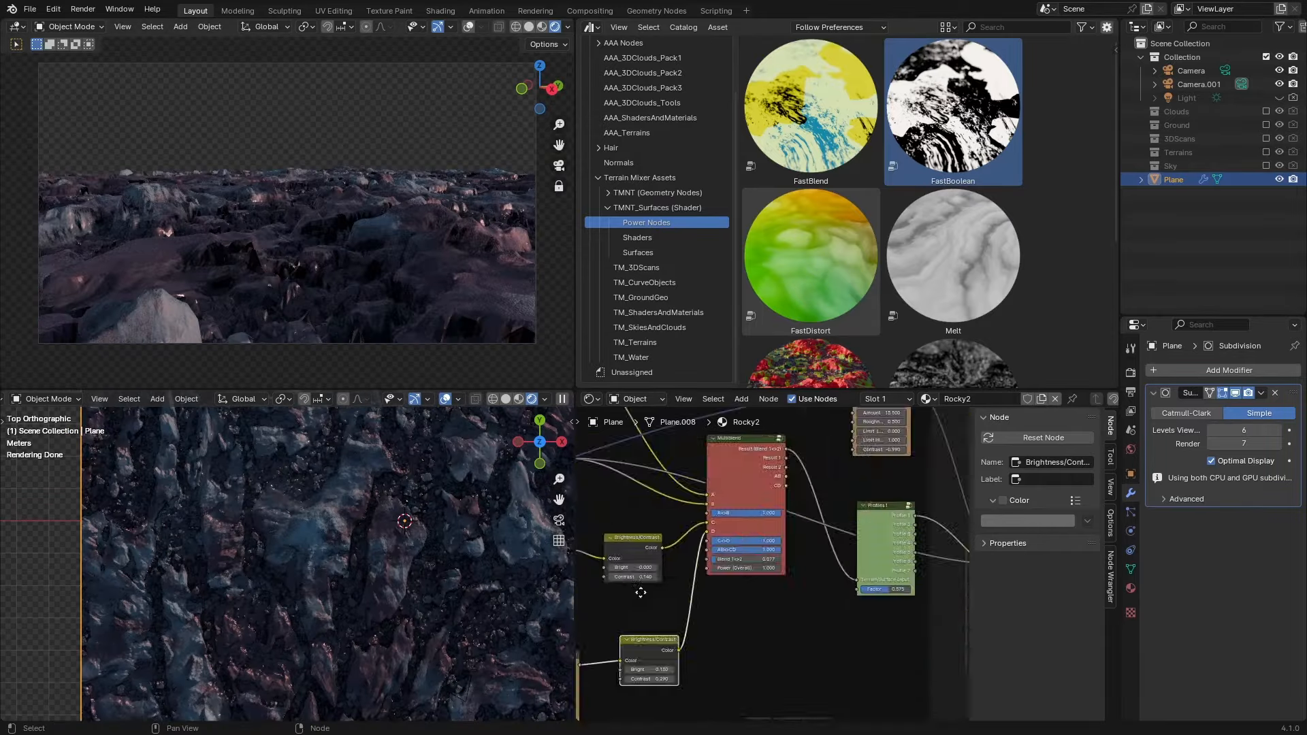
{"action": "scroll", "coordinate": [881, 549], "scroll_direction": "up", "scroll_amount": 4}
{"action": "middle_click_drag", "start_coordinate": [881, 549], "coordinate": [632, 590]}
{"action": "left_click_drag", "start_coordinate": [623, 549], "coordinate": [783, 689]}
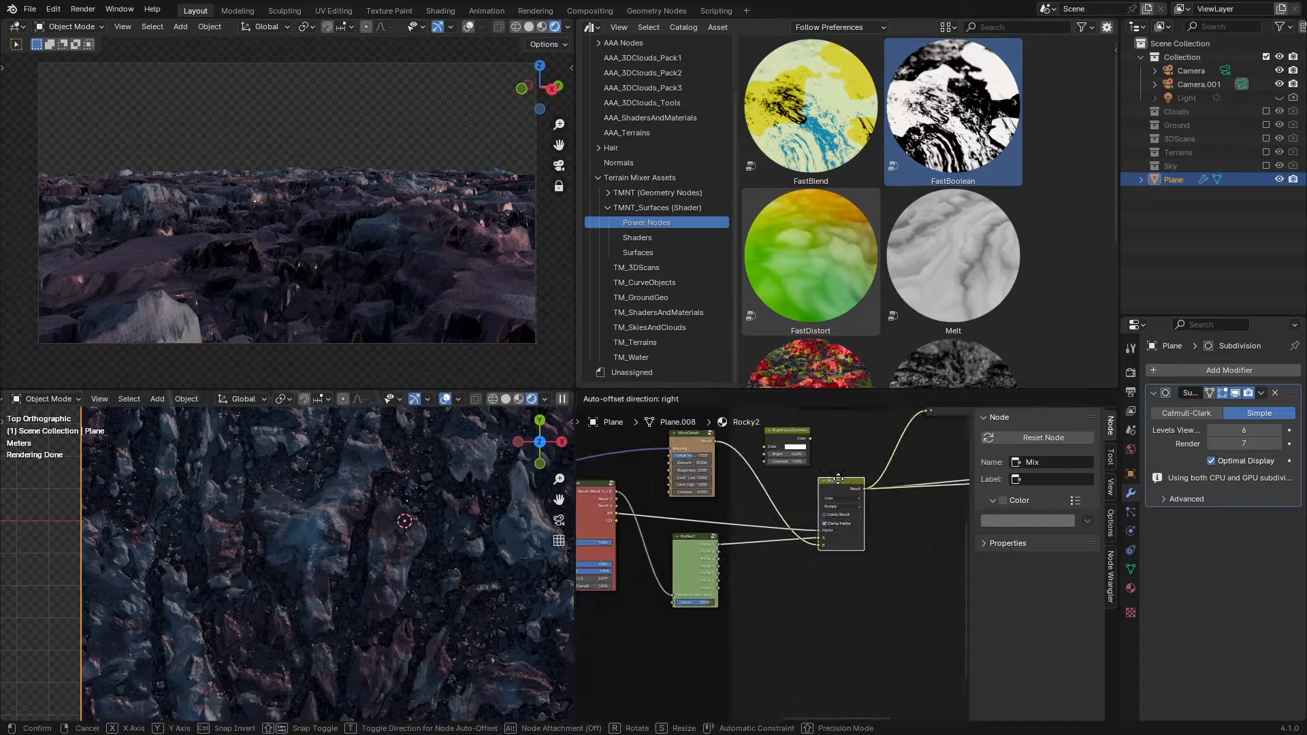
{"action": "scroll", "coordinate": [782, 607], "scroll_direction": "up", "scroll_amount": 4}
{"action": "left_click_drag", "start_coordinate": [654, 616], "coordinate": [845, 574]}
{"action": "scroll", "coordinate": [361, 595], "scroll_direction": "down", "scroll_amount": 4}
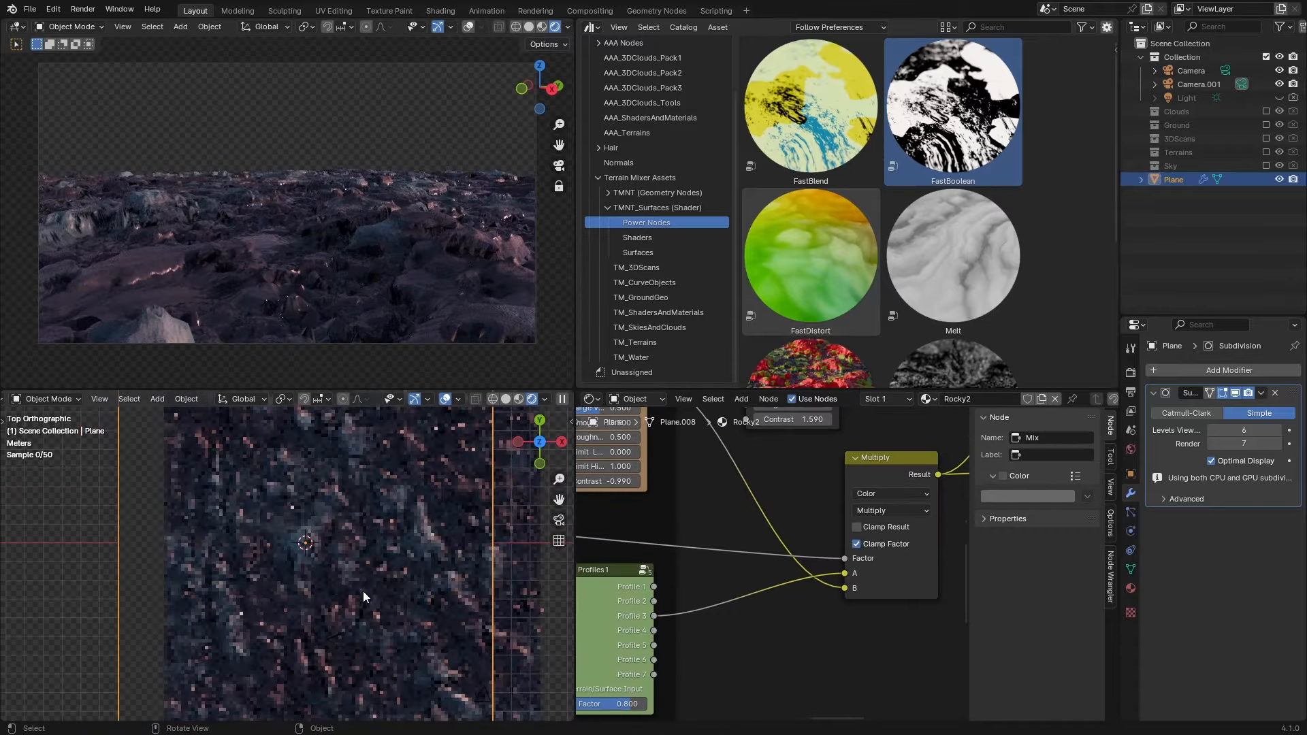
Hide the node editor's sidebar and save the file.
{"action": "middle_click_drag", "start_coordinate": [362, 595], "coordinate": [327, 607], "text": "shift"}
{"action": "scroll", "coordinate": [327, 607], "scroll_direction": "up", "scroll_amount": 8}
{"action": "key", "text": "n"}
{"action": "key", "text": "ctrl+s"}
Render the terrain from a new viewing angle and close the render window.
{"action": "middle_click_drag", "start_coordinate": [398, 258], "coordinate": [429, 249]}
{"action": "key", "text": "F12"}
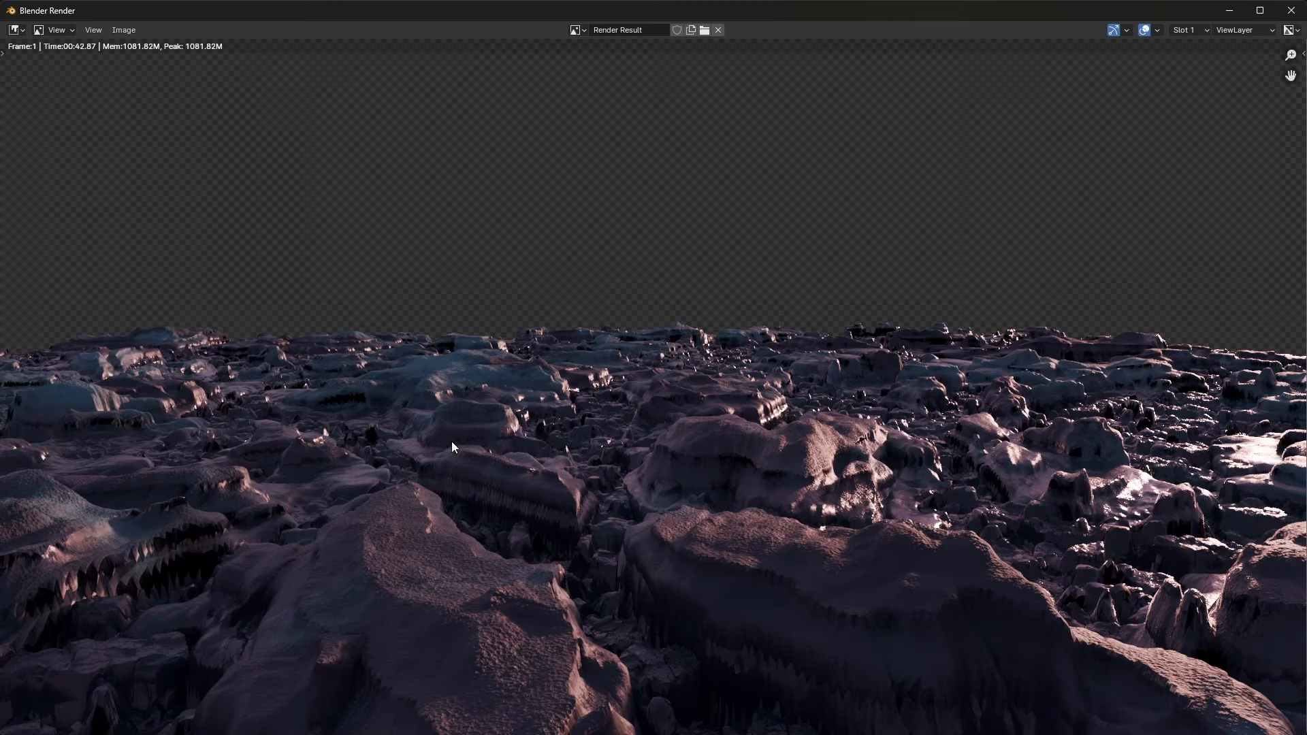
{"action": "key", "text": "Escape"}
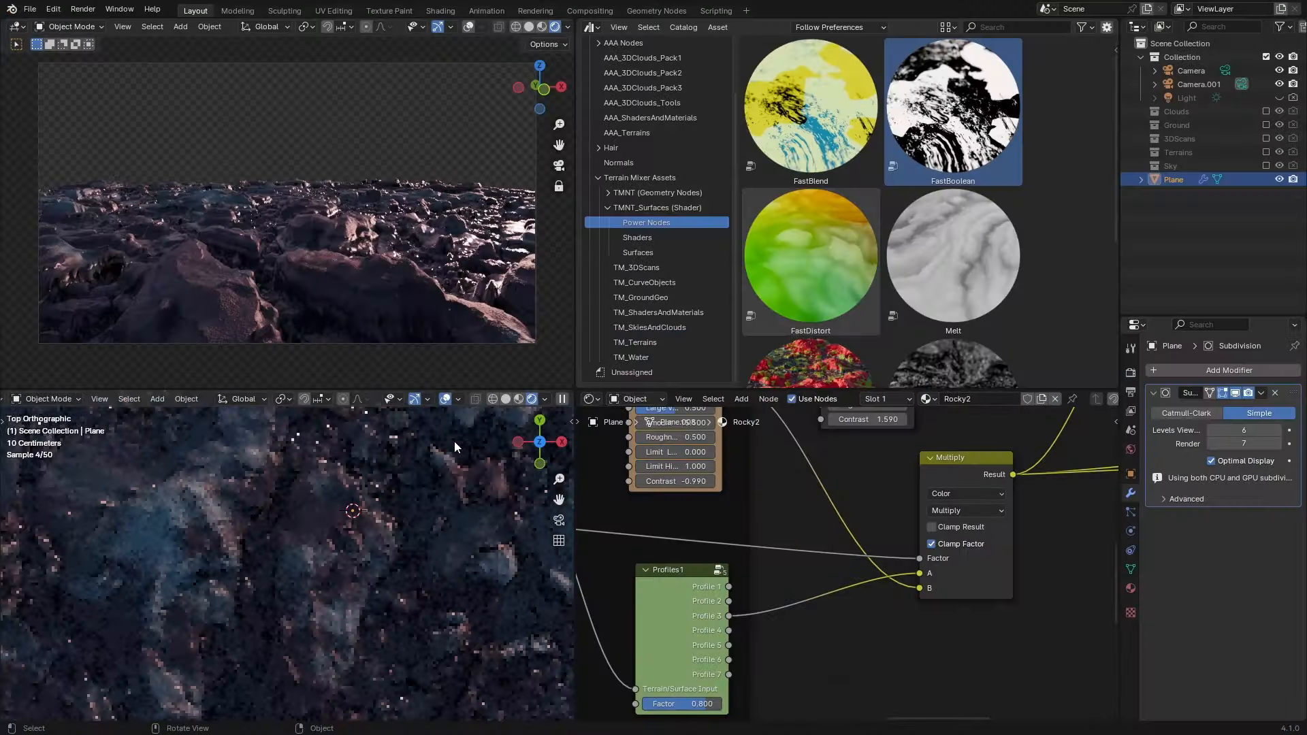
Examine the complete Rocky2 node tree, from the coordinate and Mapping nodes to the rock height blending nodes.
{"action": "scroll", "coordinate": [950, 623], "scroll_direction": "down", "scroll_amount": 12}
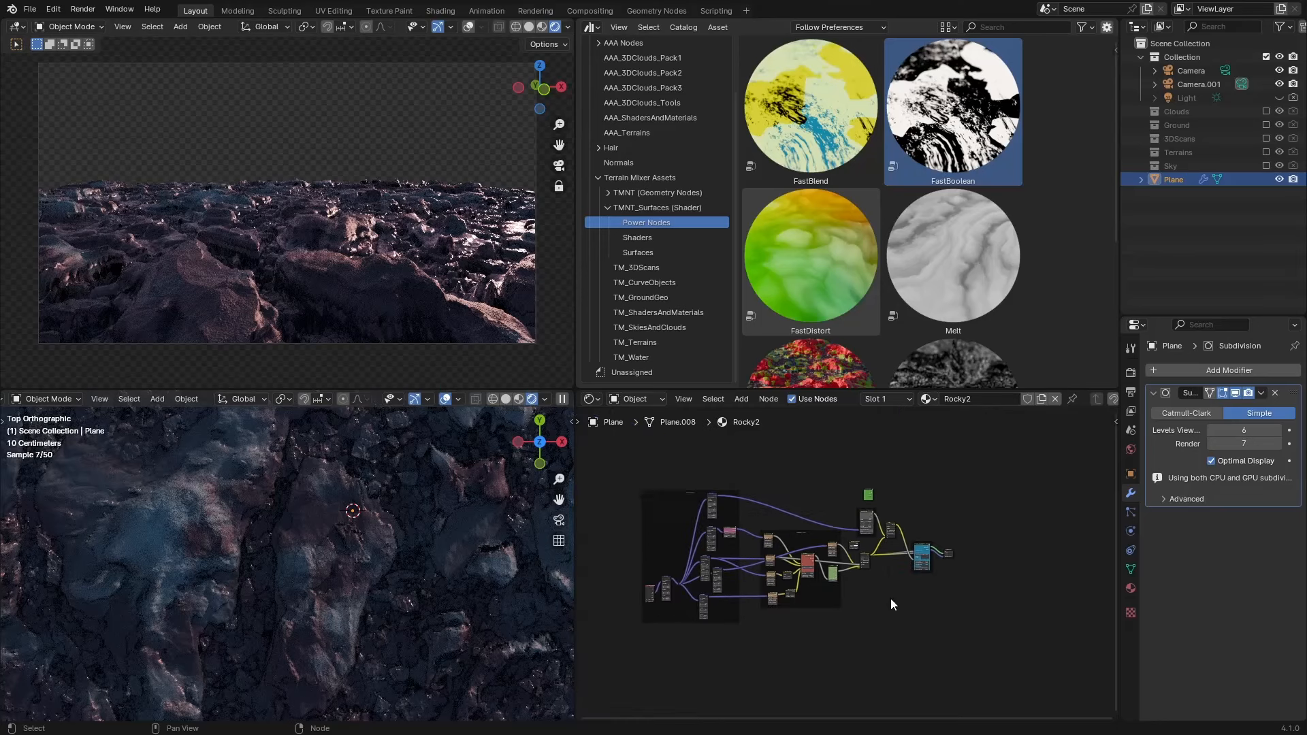
{"action": "middle_click_drag", "start_coordinate": [736, 537], "coordinate": [774, 537]}
{"action": "scroll", "coordinate": [826, 600], "scroll_direction": "up", "scroll_amount": 5}
{"action": "scroll", "coordinate": [790, 537], "scroll_direction": "up", "scroll_amount": 2}
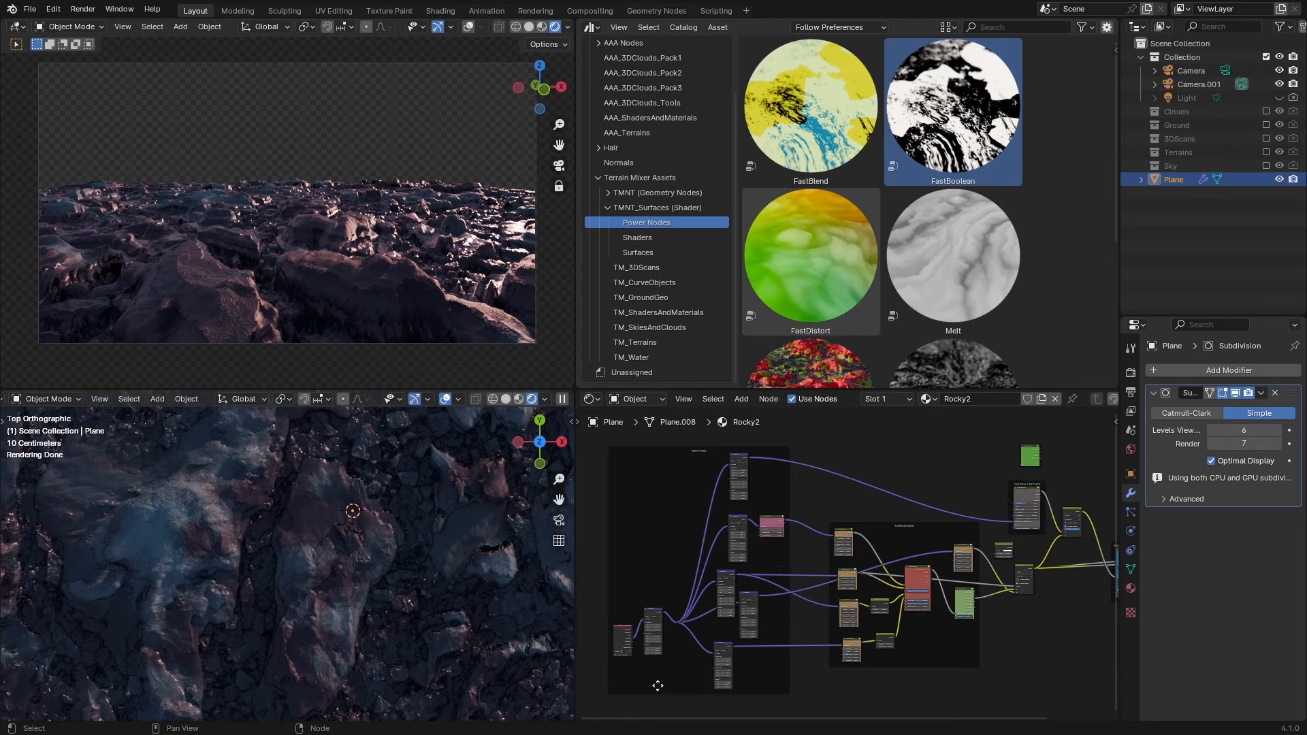
{"action": "scroll", "coordinate": [706, 574], "scroll_direction": "up", "scroll_amount": 4}
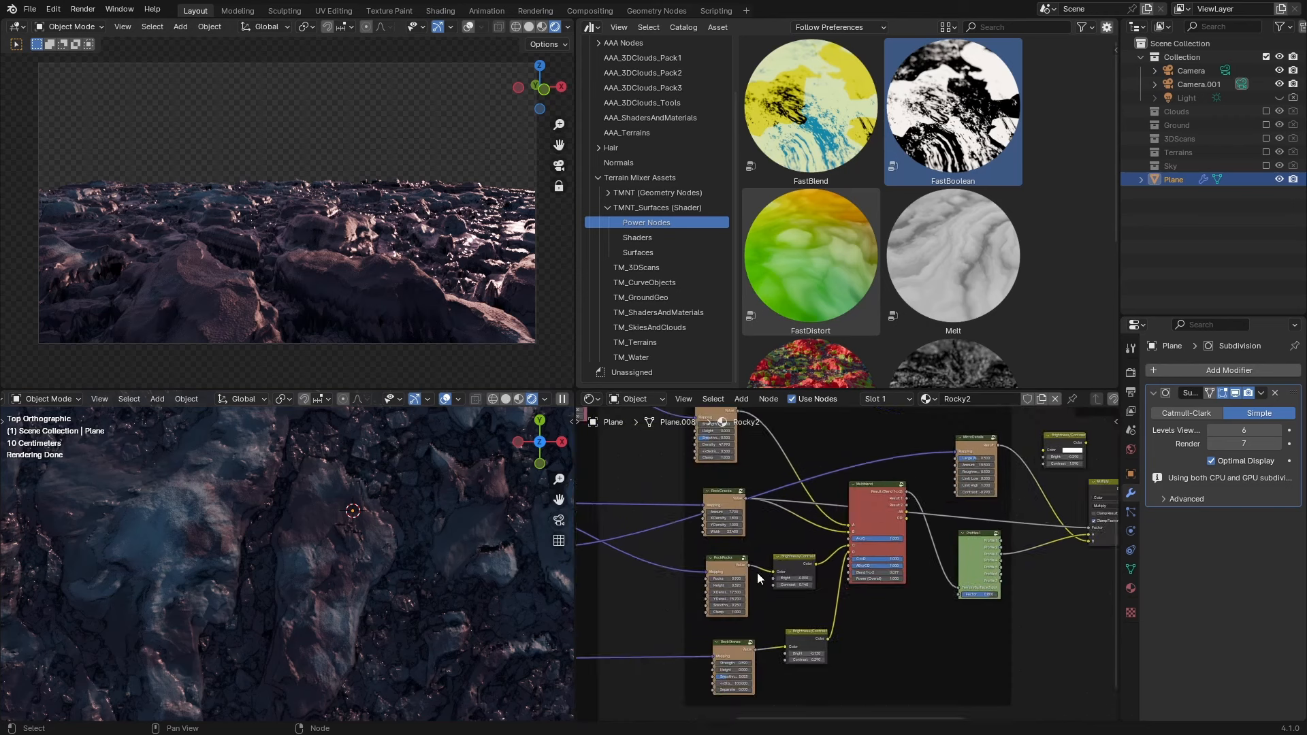
Align the four rock surface nodes into an evenly spaced column inside the TERRAIN MIX frame.
{"action": "left_click_drag", "start_coordinate": [719, 448], "coordinate": [729, 448]}
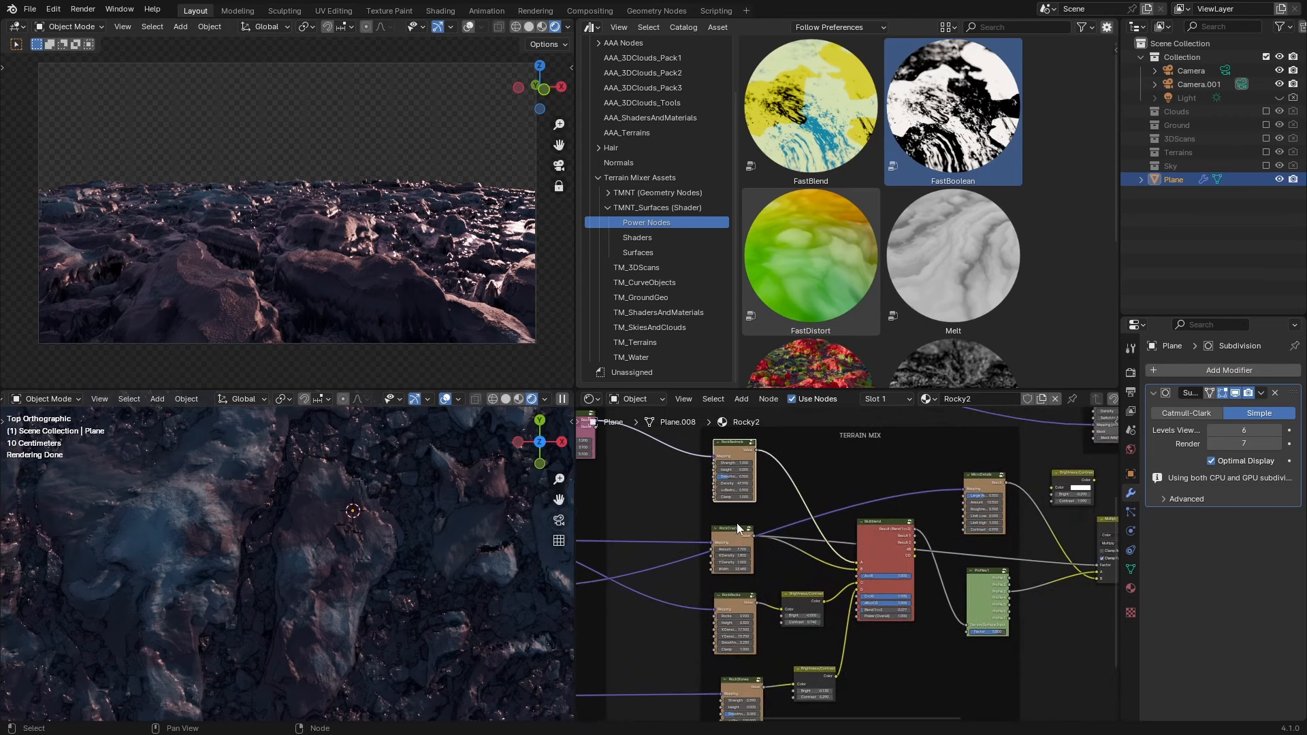
{"action": "left_click_drag", "start_coordinate": [739, 530], "coordinate": [738, 524]}
{"action": "left_click_drag", "start_coordinate": [745, 611], "coordinate": [745, 602]}
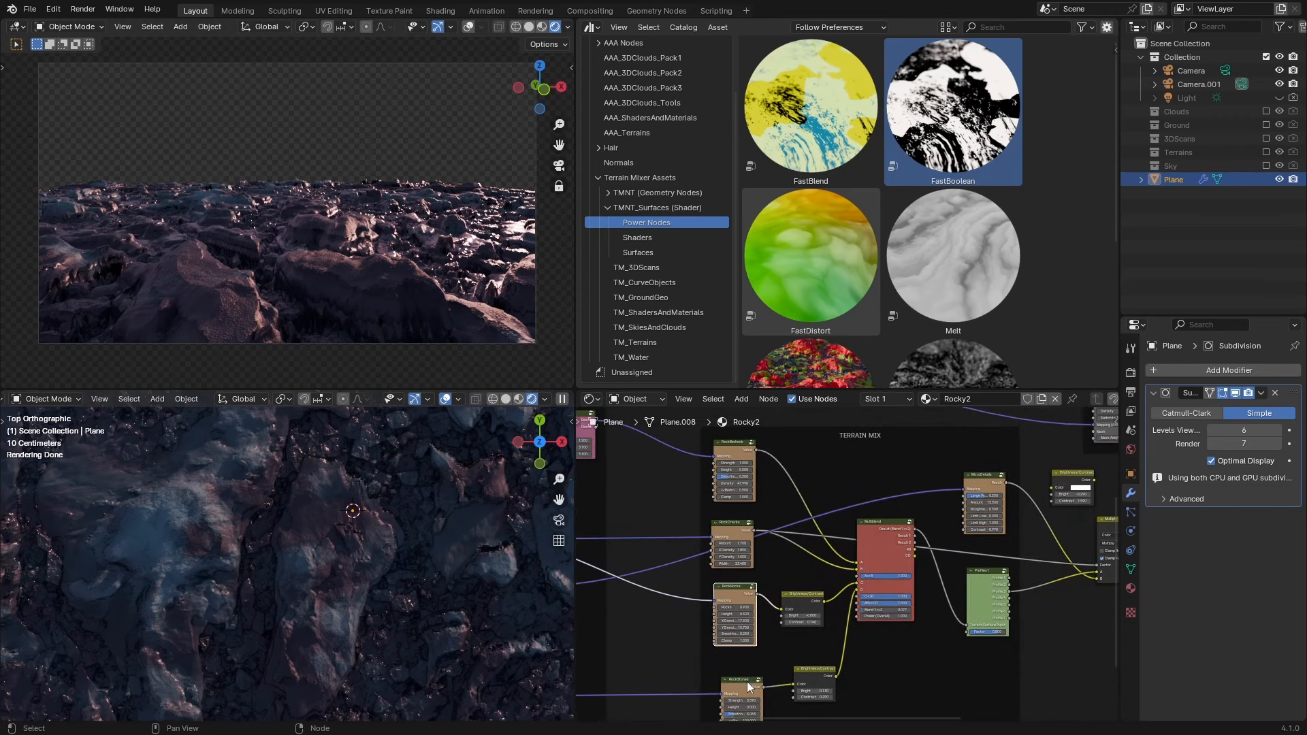
{"action": "left_click_drag", "start_coordinate": [750, 685], "coordinate": [746, 670]}
Line up the two Brightness/Contrast nodes beside the RockRocks and RockStones nodes.
{"action": "scroll", "coordinate": [849, 563], "scroll_direction": "up", "scroll_amount": 2}
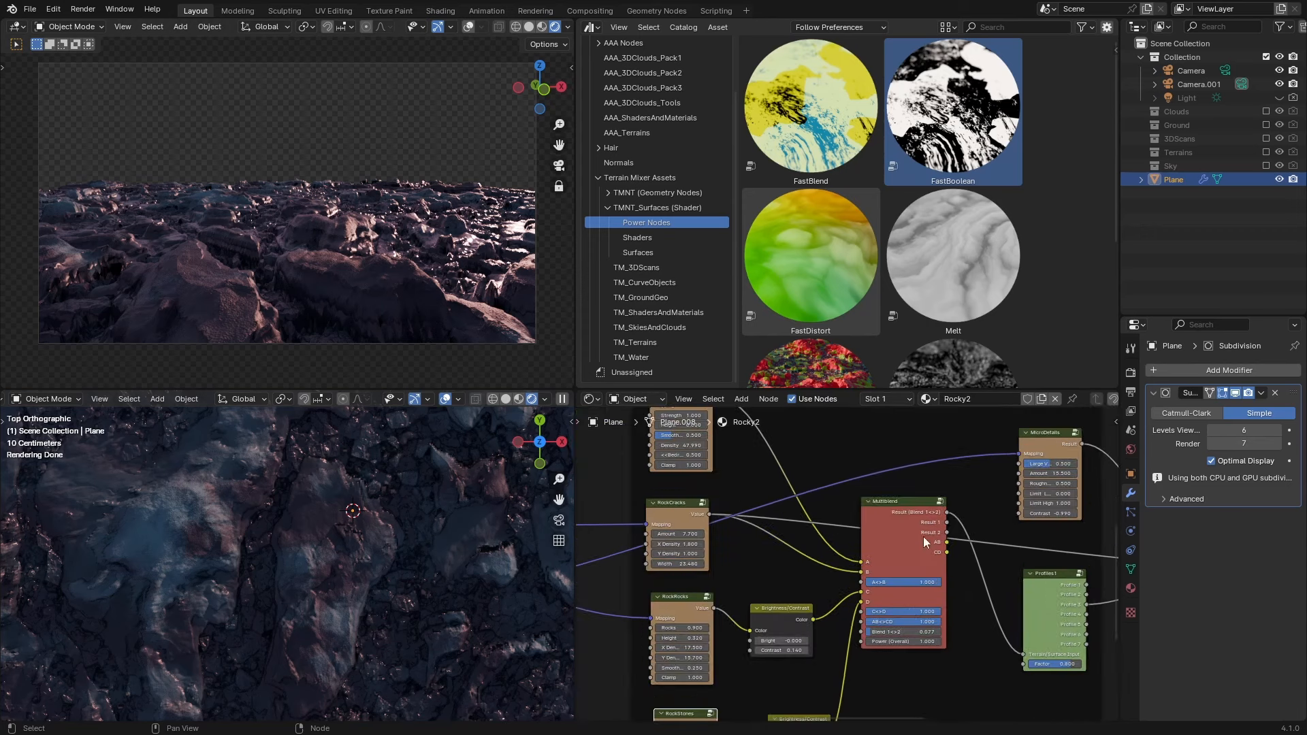
{"action": "middle_click_drag", "start_coordinate": [890, 534], "coordinate": [845, 504]}
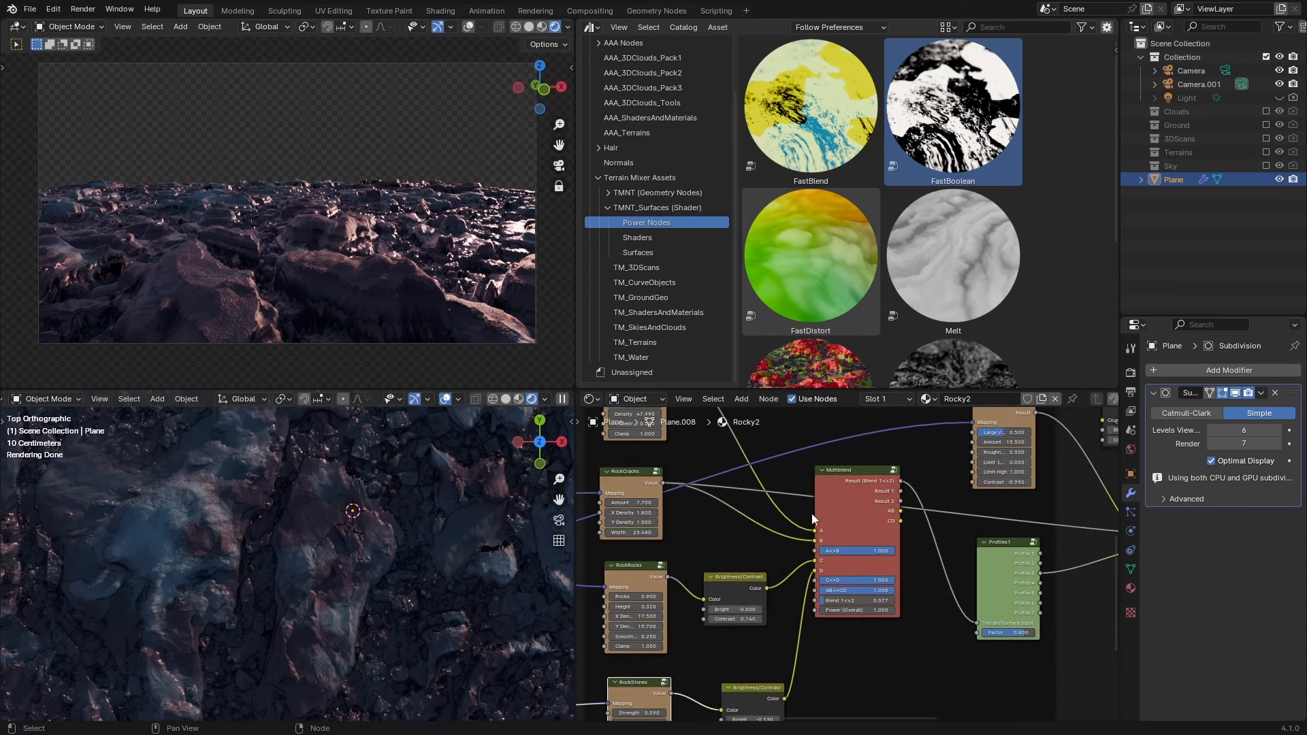
{"action": "middle_click_drag", "start_coordinate": [884, 645], "coordinate": [884, 574]}
{"action": "left_click_drag", "start_coordinate": [762, 617], "coordinate": [748, 617]}
{"action": "left_click_drag", "start_coordinate": [736, 512], "coordinate": [734, 528]}
{"action": "left_click_drag", "start_coordinate": [730, 621], "coordinate": [721, 614]}
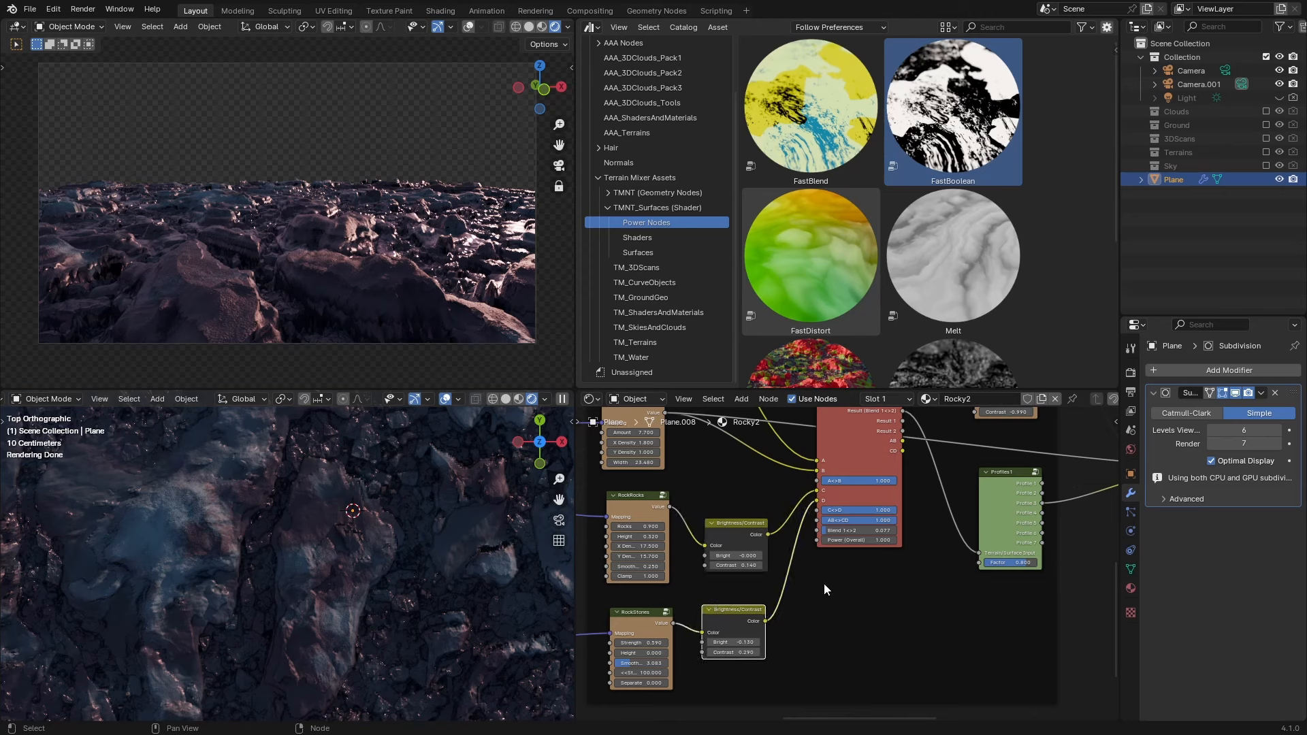
{"action": "scroll", "coordinate": [736, 613], "scroll_direction": "down", "scroll_amount": 3}
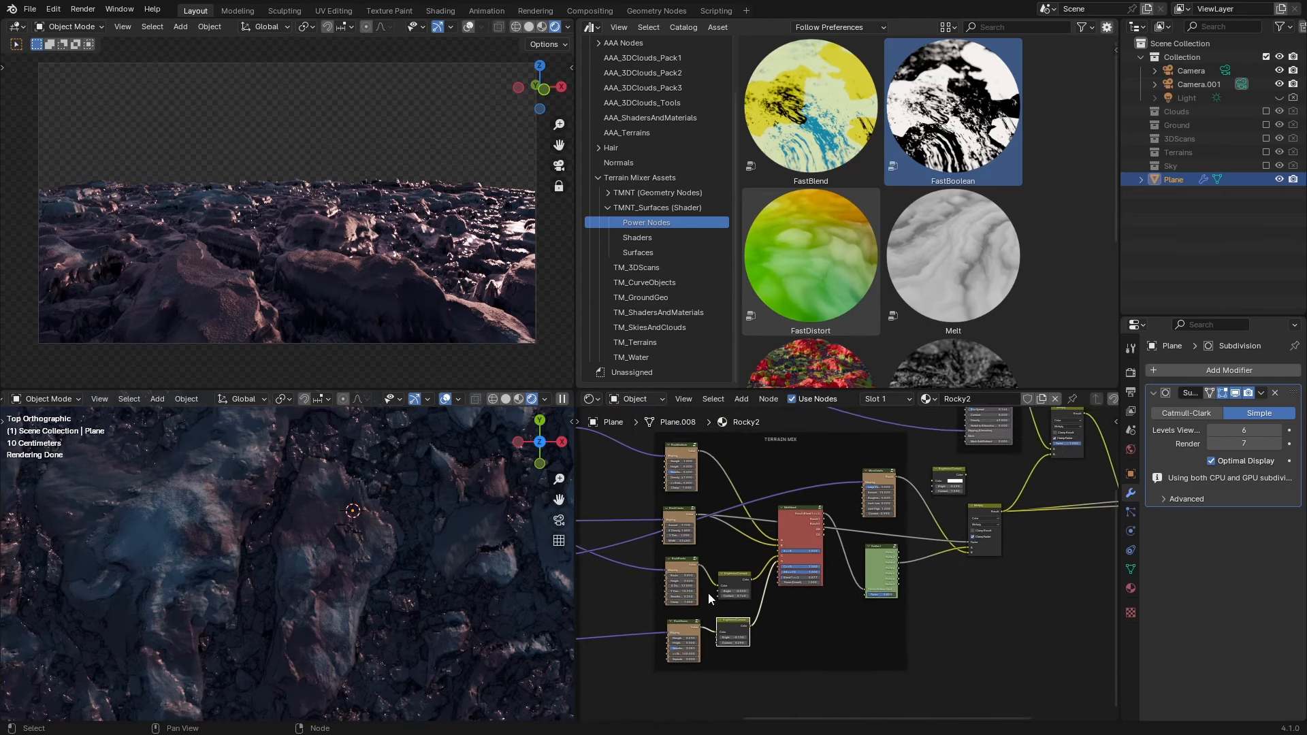
Examine how the MicroDetails and Profiles1 nodes feed the height Multiply node.
{"action": "scroll", "coordinate": [943, 621], "scroll_direction": "up", "scroll_amount": 2}
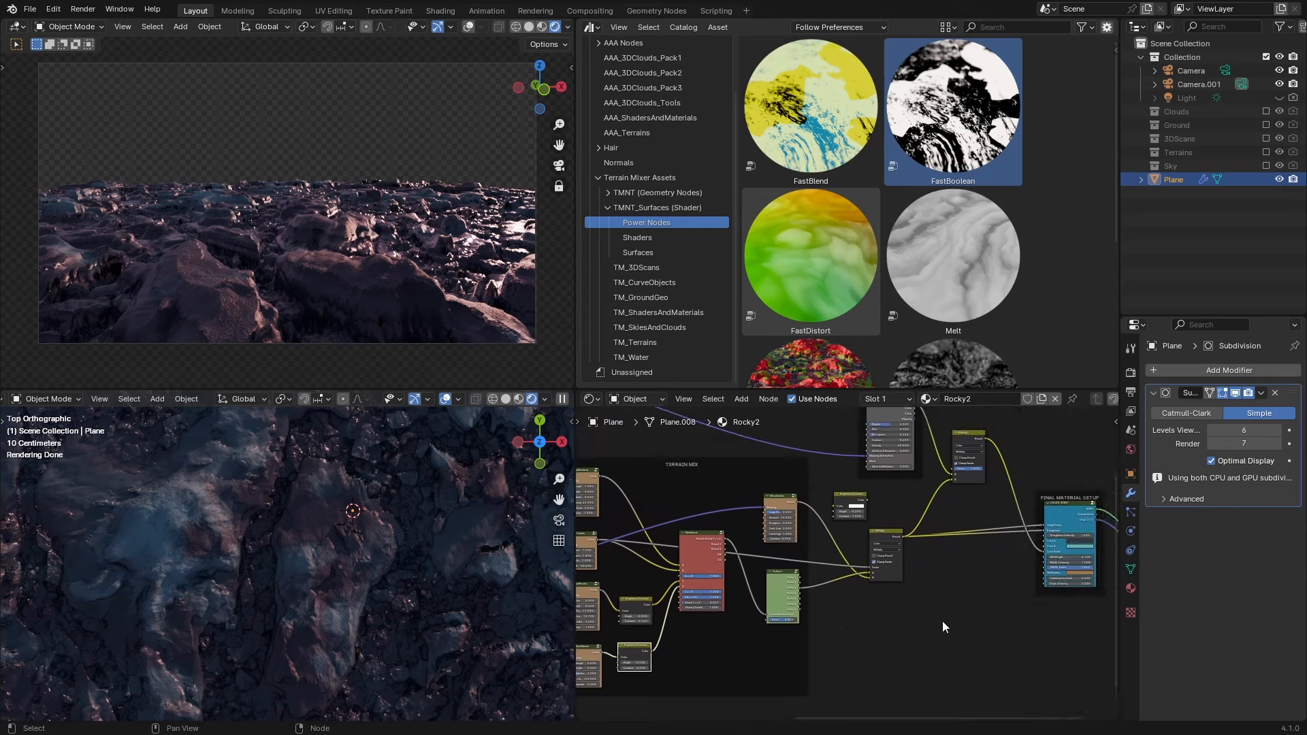
{"action": "scroll", "coordinate": [843, 465], "scroll_direction": "up", "scroll_amount": 1}
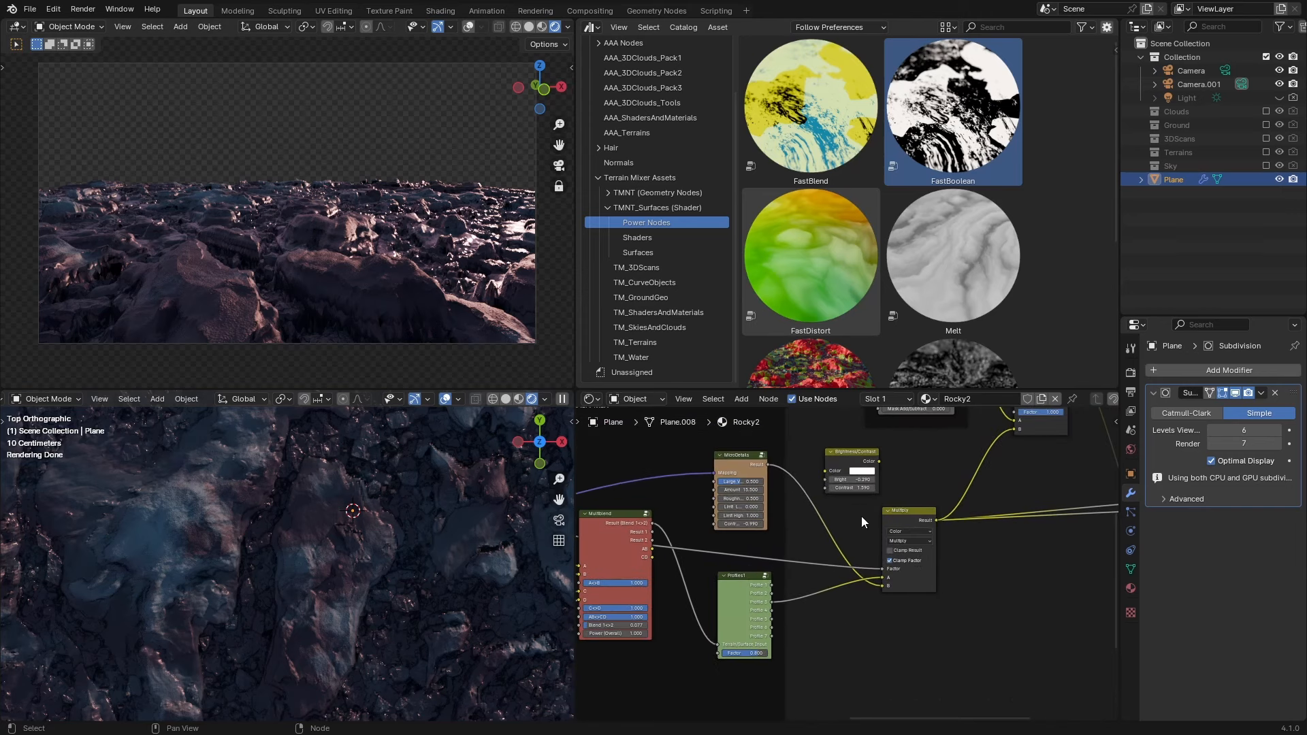
{"action": "scroll", "coordinate": [750, 467], "scroll_direction": "up", "scroll_amount": 2}
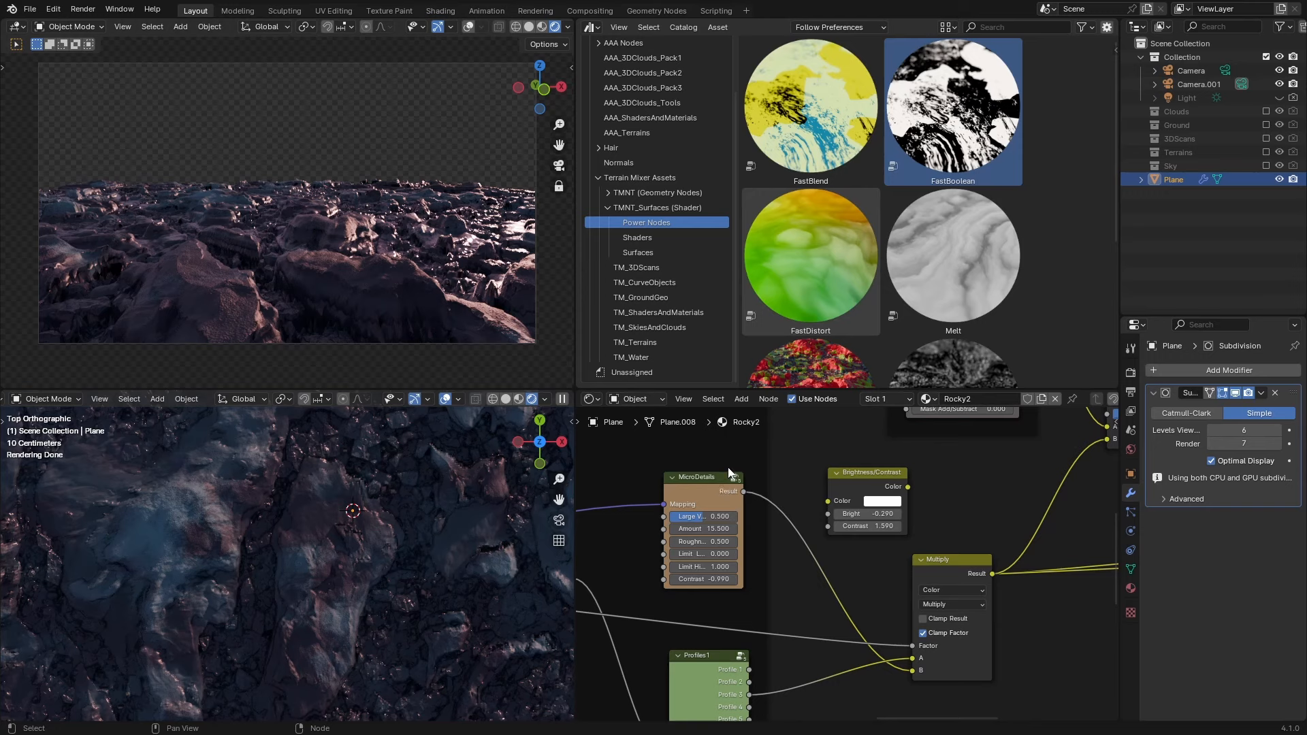
{"action": "middle_click_drag", "start_coordinate": [811, 598], "coordinate": [800, 526]}
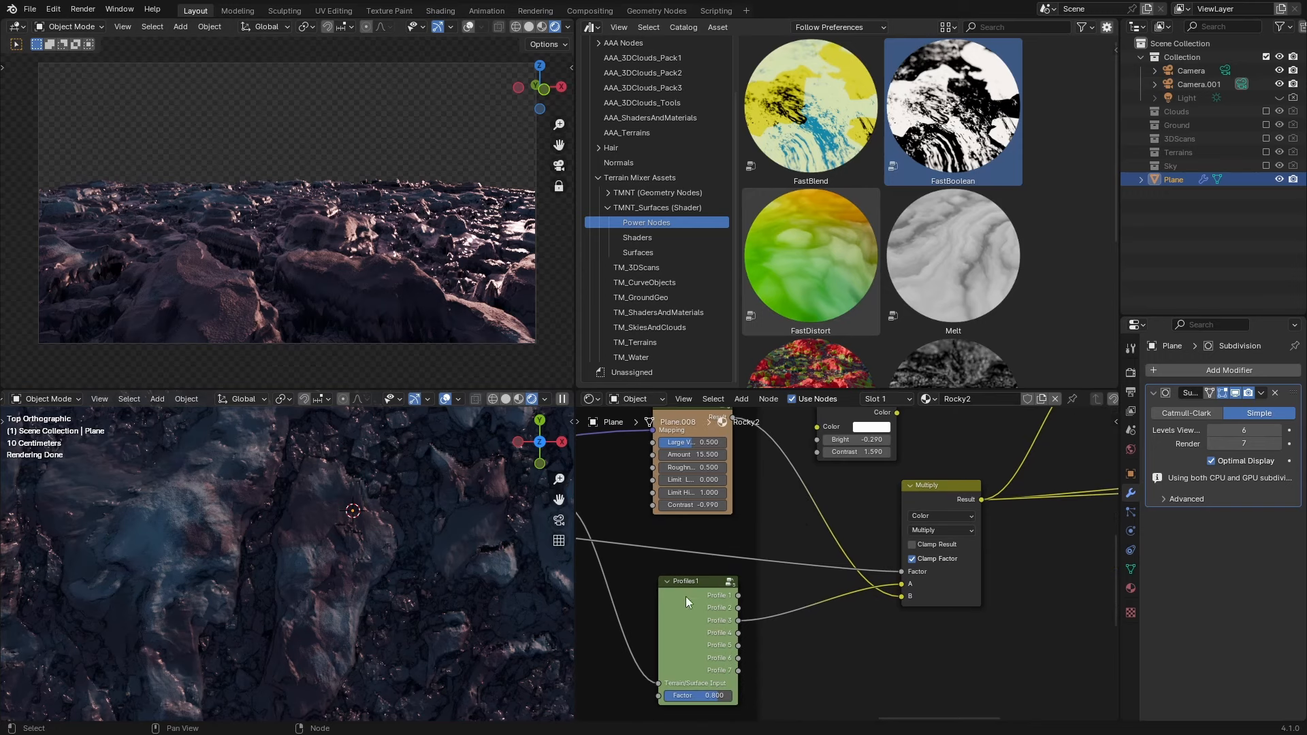
{"action": "scroll", "coordinate": [828, 663], "scroll_direction": "down", "scroll_amount": 4}
{"action": "middle_click_drag", "start_coordinate": [986, 630], "coordinate": [948, 668]}
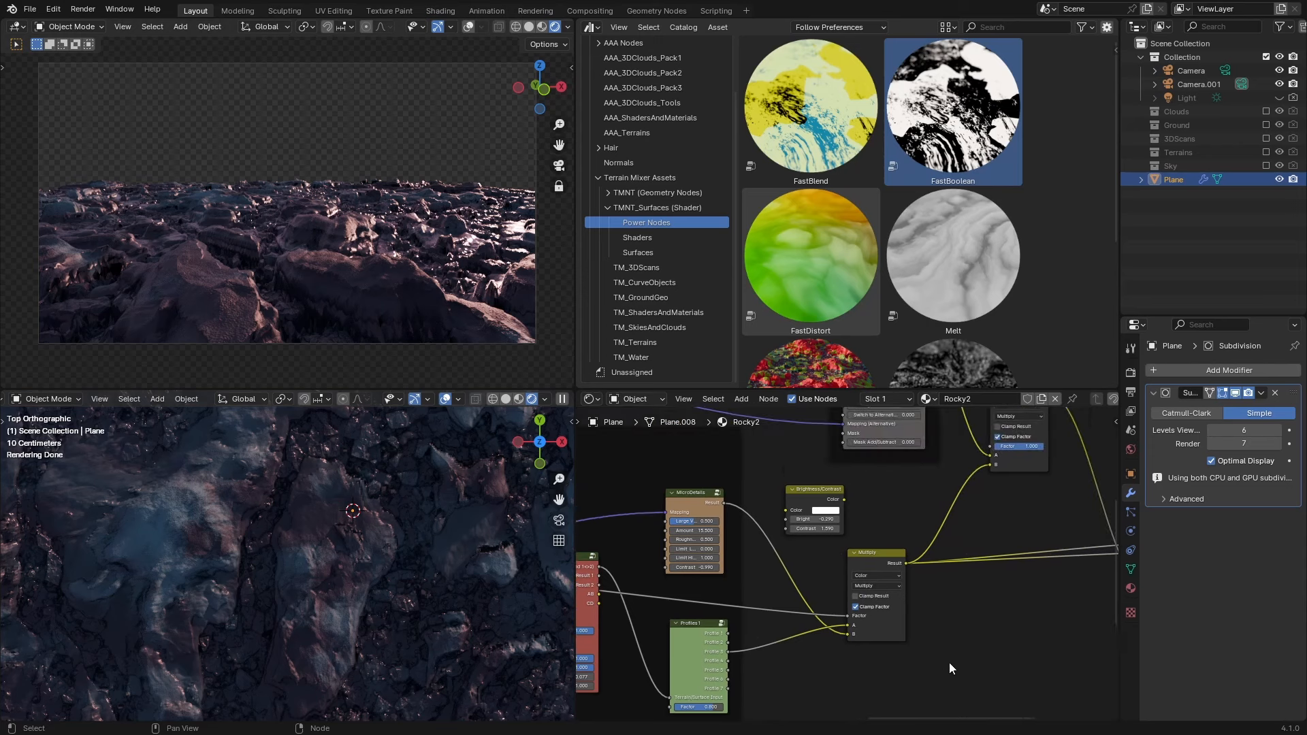
{"action": "middle_click_drag", "start_coordinate": [914, 604], "coordinate": [895, 640]}
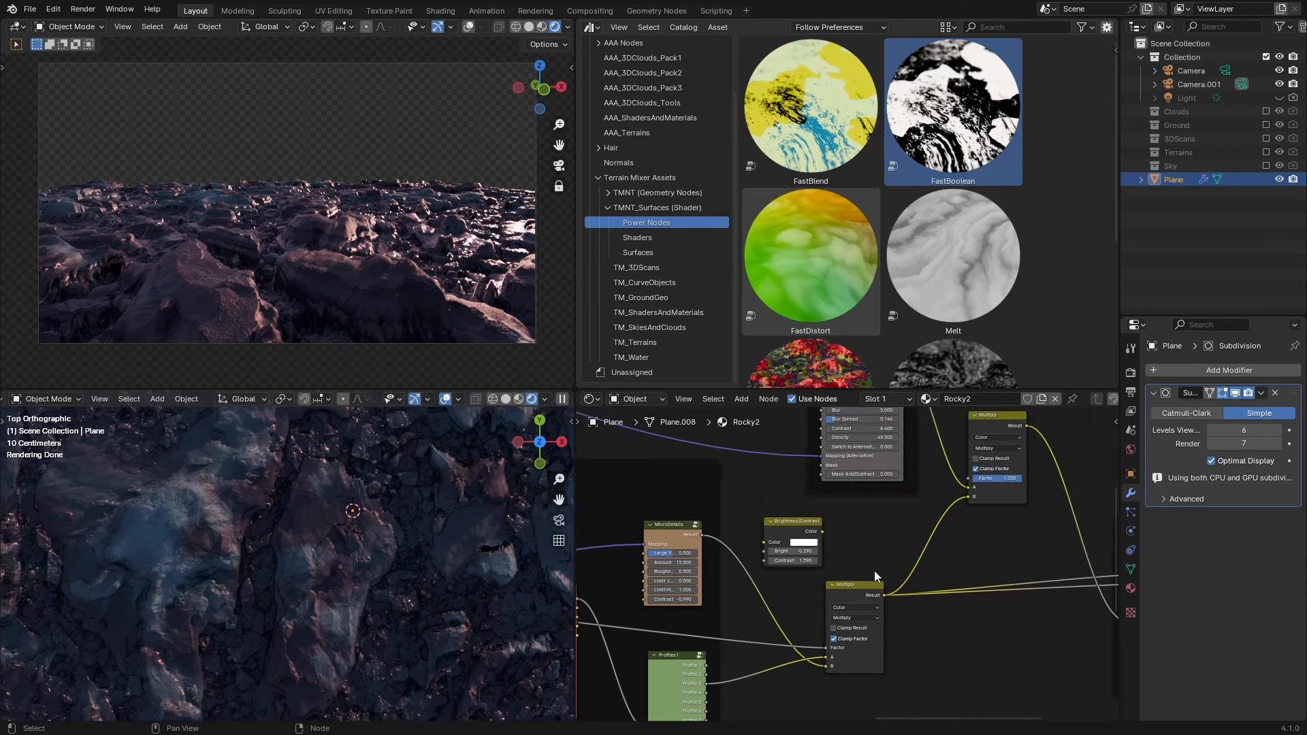
{"action": "middle_click_drag", "start_coordinate": [974, 631], "coordinate": [926, 685]}
Examine the NoiseMaster node, the unconnected FastBoolean node and the colour Multiply leading to the final material setup.
{"action": "scroll", "coordinate": [926, 685], "scroll_direction": "down", "scroll_amount": 1}
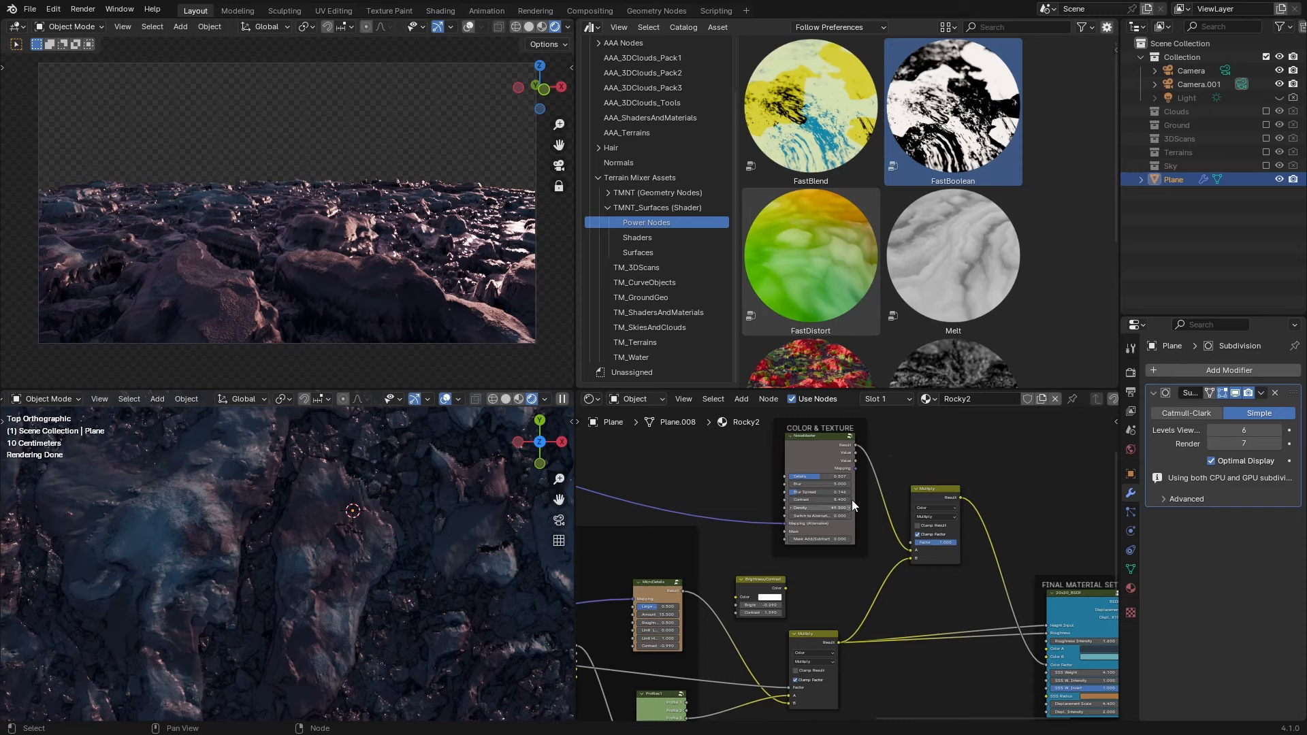
{"action": "scroll", "coordinate": [839, 499], "scroll_direction": "up", "scroll_amount": 3}
{"action": "middle_click_drag", "start_coordinate": [844, 422], "coordinate": [845, 597]}
{"action": "scroll", "coordinate": [855, 516], "scroll_direction": "down", "scroll_amount": 3}
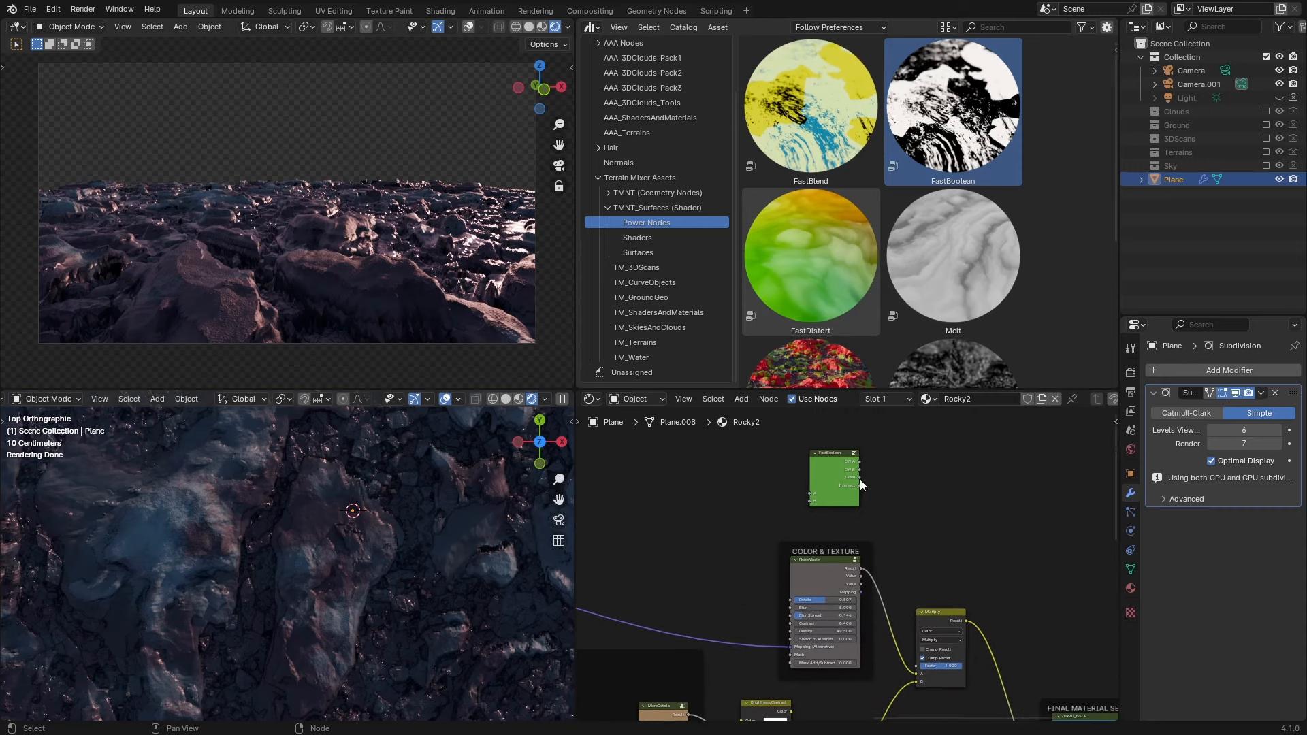
{"action": "scroll", "coordinate": [865, 469], "scroll_direction": "up", "scroll_amount": 3}
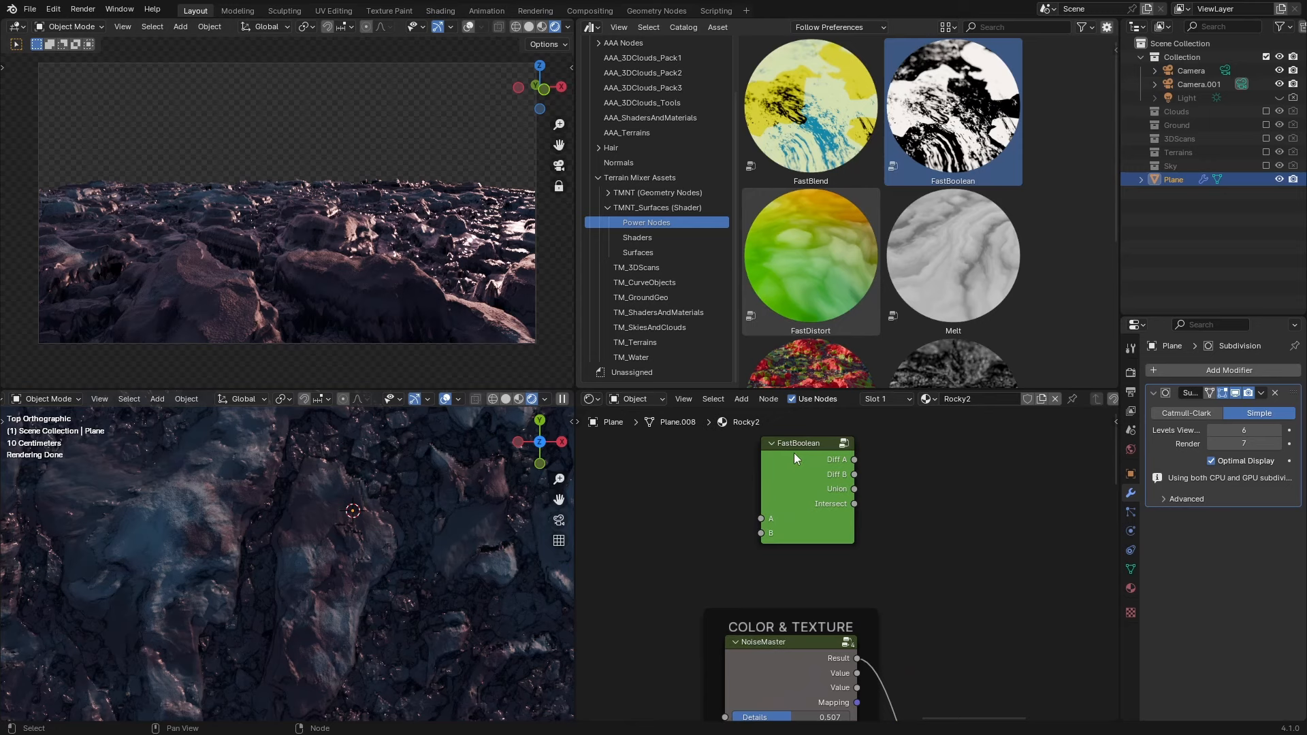
{"action": "scroll", "coordinate": [794, 452], "scroll_direction": "down", "scroll_amount": 3}
{"action": "middle_click_drag", "start_coordinate": [865, 588], "coordinate": [859, 484]}
{"action": "middle_click_drag", "start_coordinate": [878, 642], "coordinate": [820, 565]}
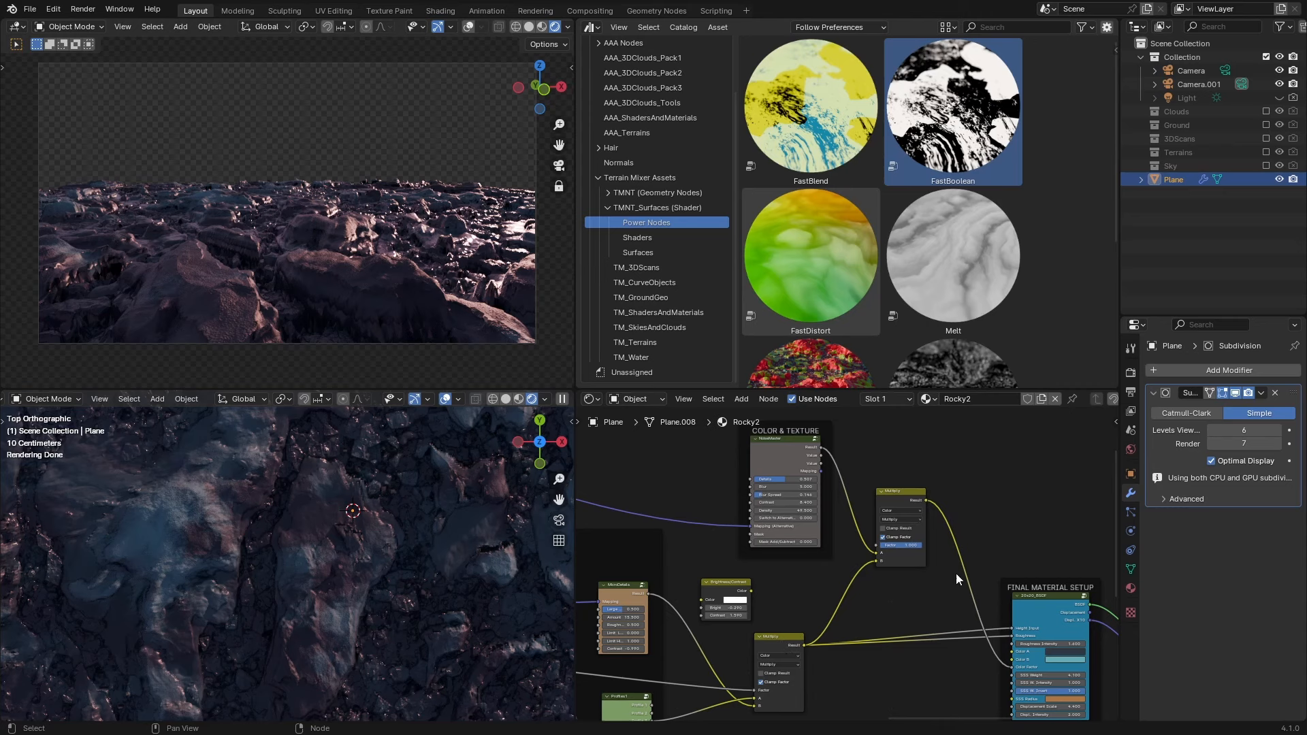
{"action": "middle_click_drag", "start_coordinate": [966, 610], "coordinate": [839, 630]}
Save the file.
{"action": "key", "text": "ctrl+s"}
{"action": "scroll", "coordinate": [834, 545], "scroll_direction": "down", "scroll_amount": 1}
{"action": "scroll", "coordinate": [851, 634], "scroll_direction": "down", "scroll_amount": 1}
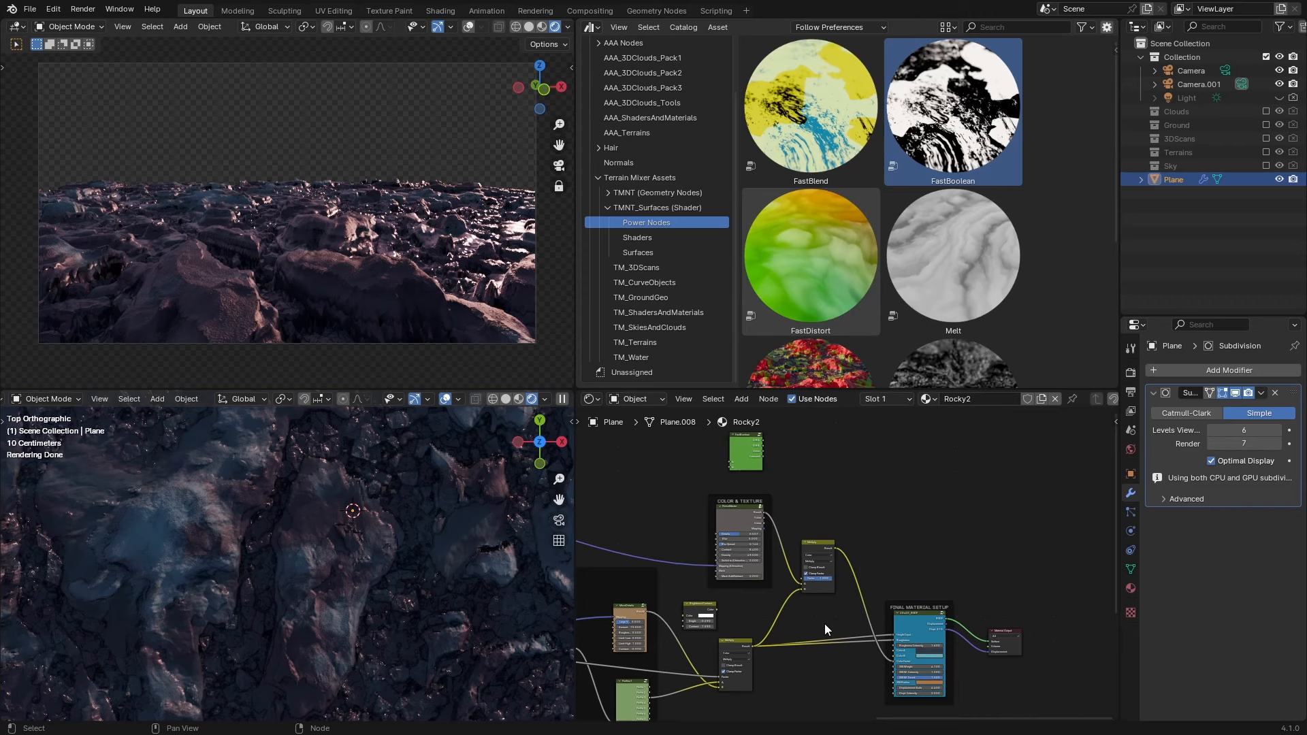
{"action": "scroll", "coordinate": [921, 643], "scroll_direction": "up", "scroll_amount": 1}
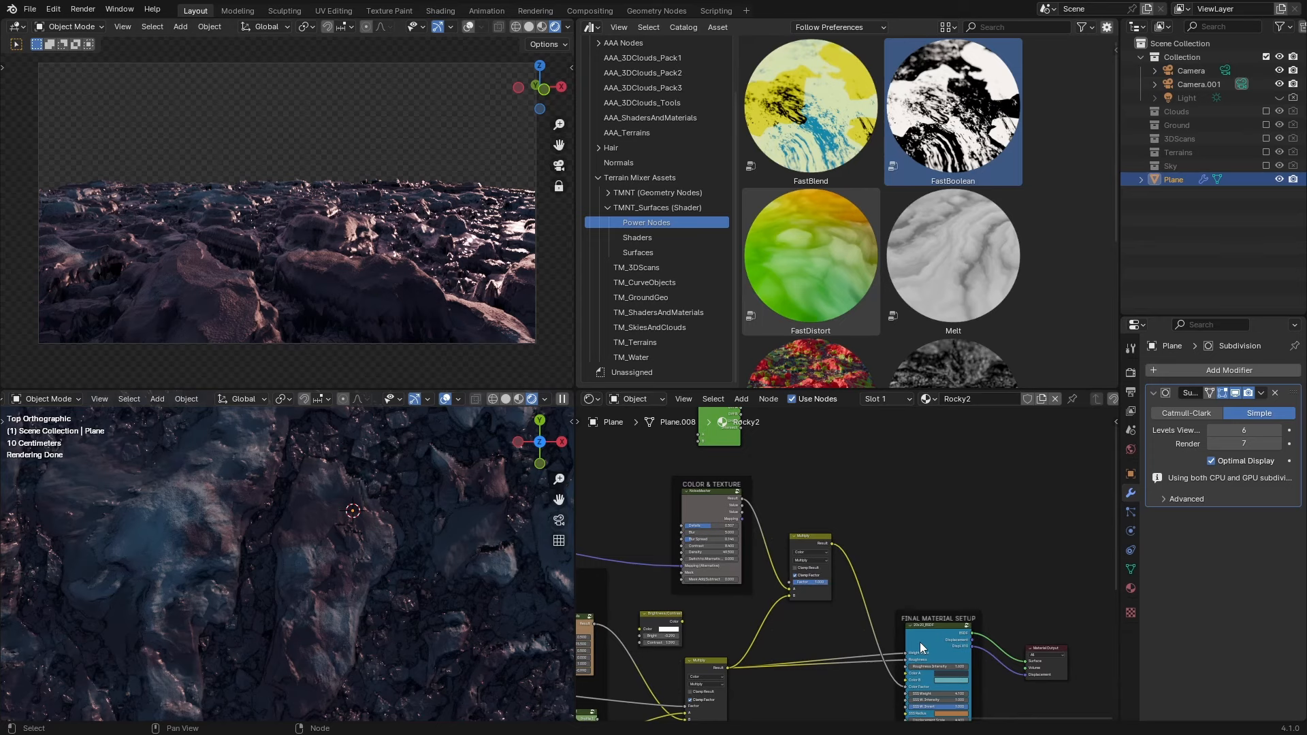
{"action": "scroll", "coordinate": [921, 643], "scroll_direction": "down", "scroll_amount": 5}
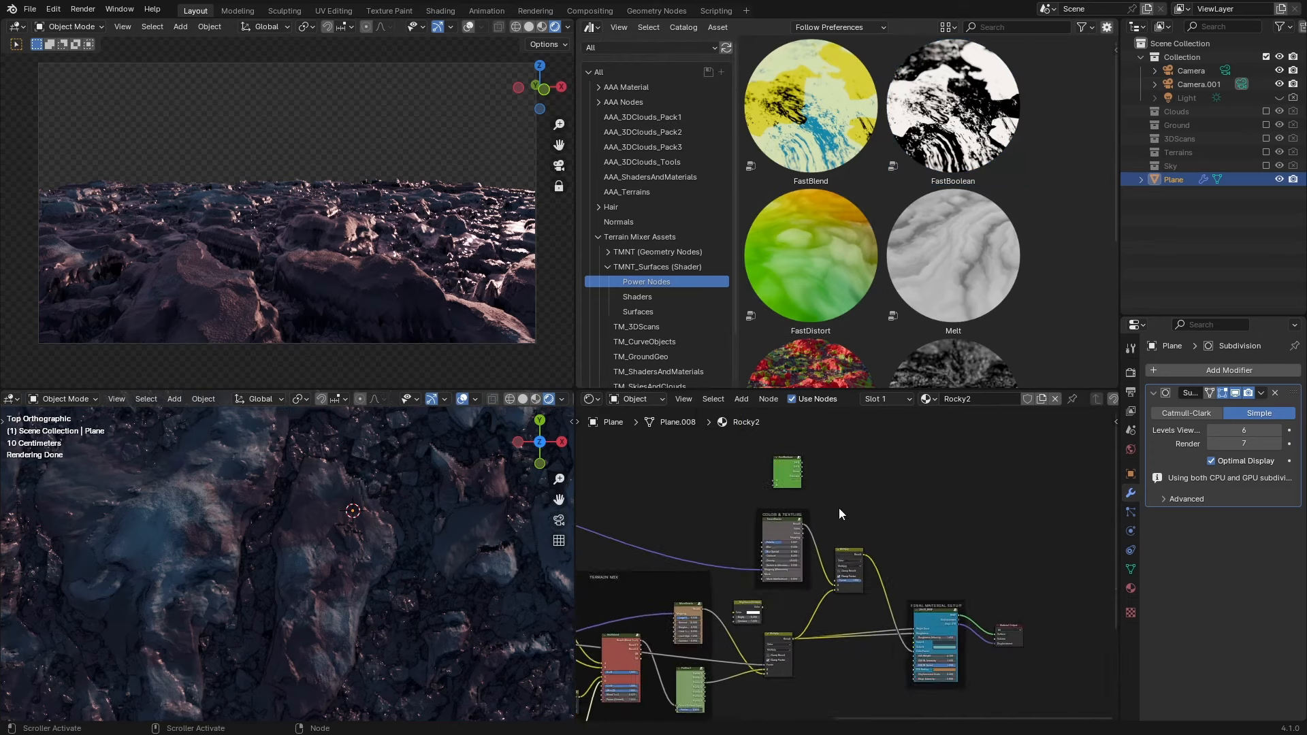
Place the FastBoolean node inside the COLOR & TEXTURE frame above NoiseMaster, moving the colour Multiply node further along.
{"action": "scroll", "coordinate": [839, 507], "scroll_direction": "up", "scroll_amount": 7}
{"action": "left_click_drag", "start_coordinate": [745, 457], "coordinate": [960, 681]}
{"action": "scroll", "coordinate": [744, 510], "scroll_direction": "down", "scroll_amount": 8}
{"action": "left_click_drag", "start_coordinate": [875, 596], "coordinate": [994, 602]}
{"action": "left_click_drag", "start_coordinate": [739, 471], "coordinate": [812, 477]}
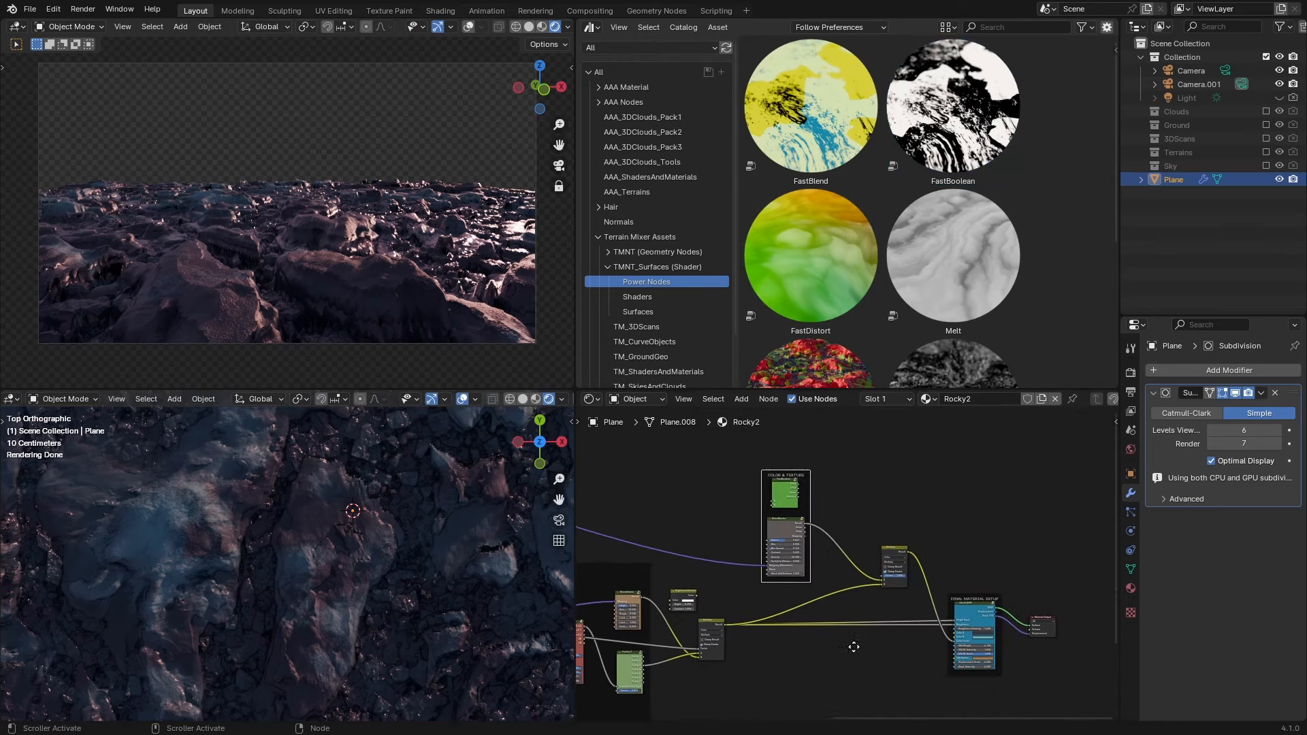
{"action": "middle_click_drag", "start_coordinate": [855, 647], "coordinate": [751, 589]}
Bring the colour Multiply node into the COLOR & TEXTURE frame and tidy the spacing around it.
{"action": "left_click_drag", "start_coordinate": [752, 590], "coordinate": [920, 510]}
{"action": "left_click_drag", "start_coordinate": [875, 538], "coordinate": [928, 540]}
{"action": "scroll", "coordinate": [790, 481], "scroll_direction": "up", "scroll_amount": 3}
{"action": "left_click_drag", "start_coordinate": [792, 481], "coordinate": [828, 482]}
{"action": "left_click_drag", "start_coordinate": [1029, 561], "coordinate": [960, 529]}
{"action": "scroll", "coordinate": [925, 616], "scroll_direction": "down", "scroll_amount": 2}
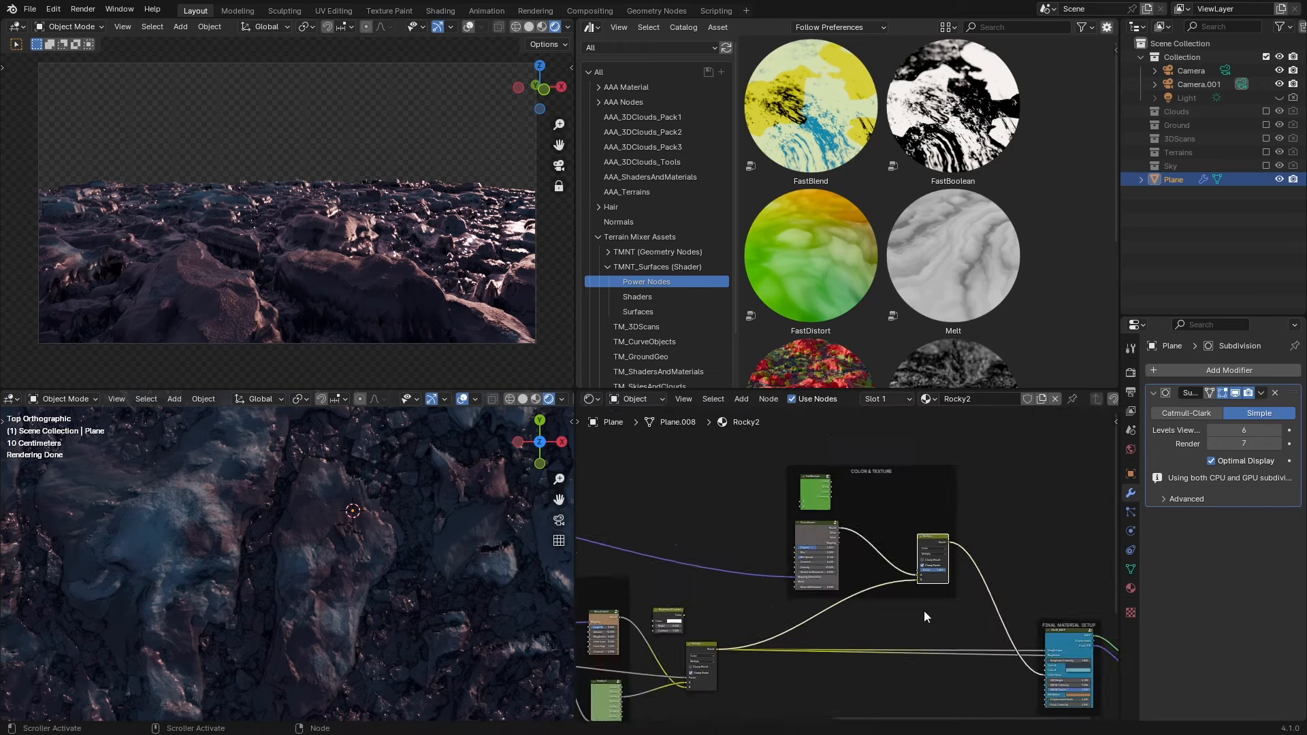
{"action": "middle_click_drag", "start_coordinate": [925, 616], "coordinate": [762, 578]}
{"action": "left_click_drag", "start_coordinate": [665, 579], "coordinate": [720, 579]}
{"action": "left_click_drag", "start_coordinate": [710, 460], "coordinate": [718, 464]}
{"action": "middle_click_drag", "start_coordinate": [1090, 593], "coordinate": [890, 643]}
{"action": "scroll", "coordinate": [890, 643], "scroll_direction": "up", "scroll_amount": 2}
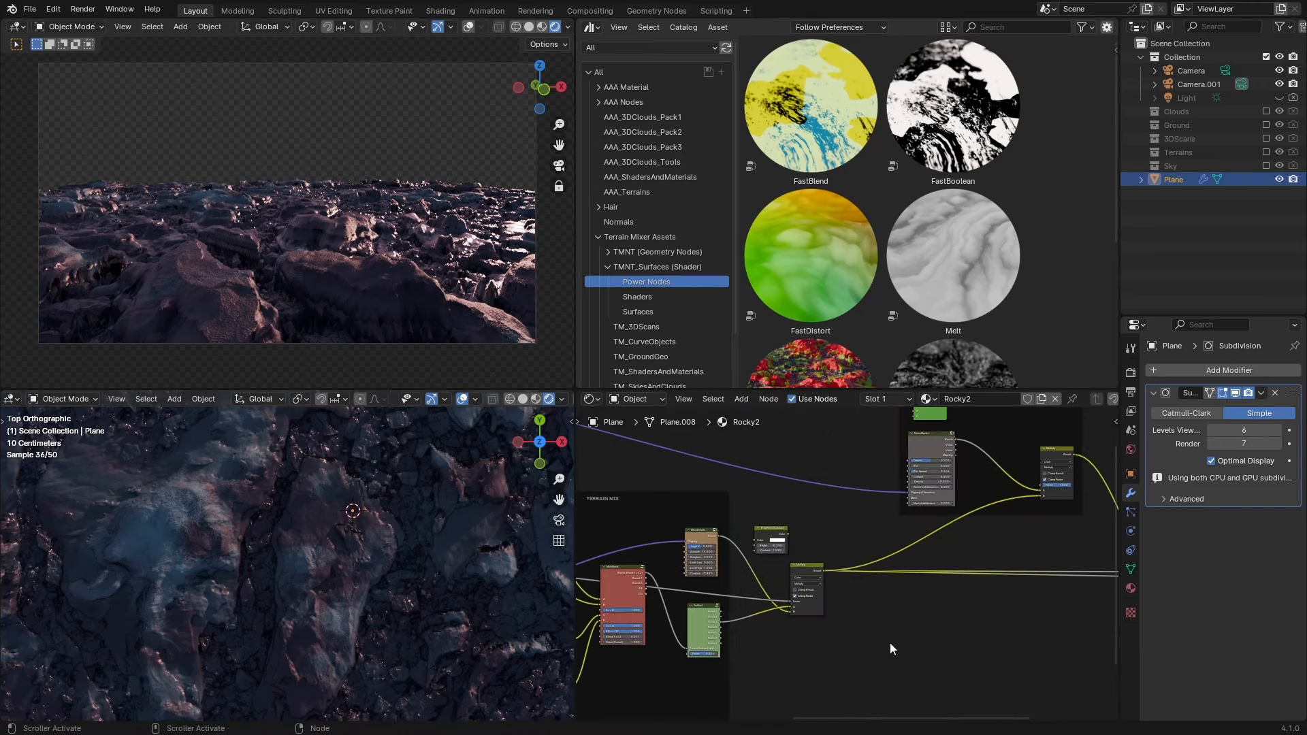
Add the Rough surface asset from the Terrain Mixer Surfaces catalog to the Rocky2 node tree, below the height connections.
{"action": "left_click", "coordinate": [653, 309]}
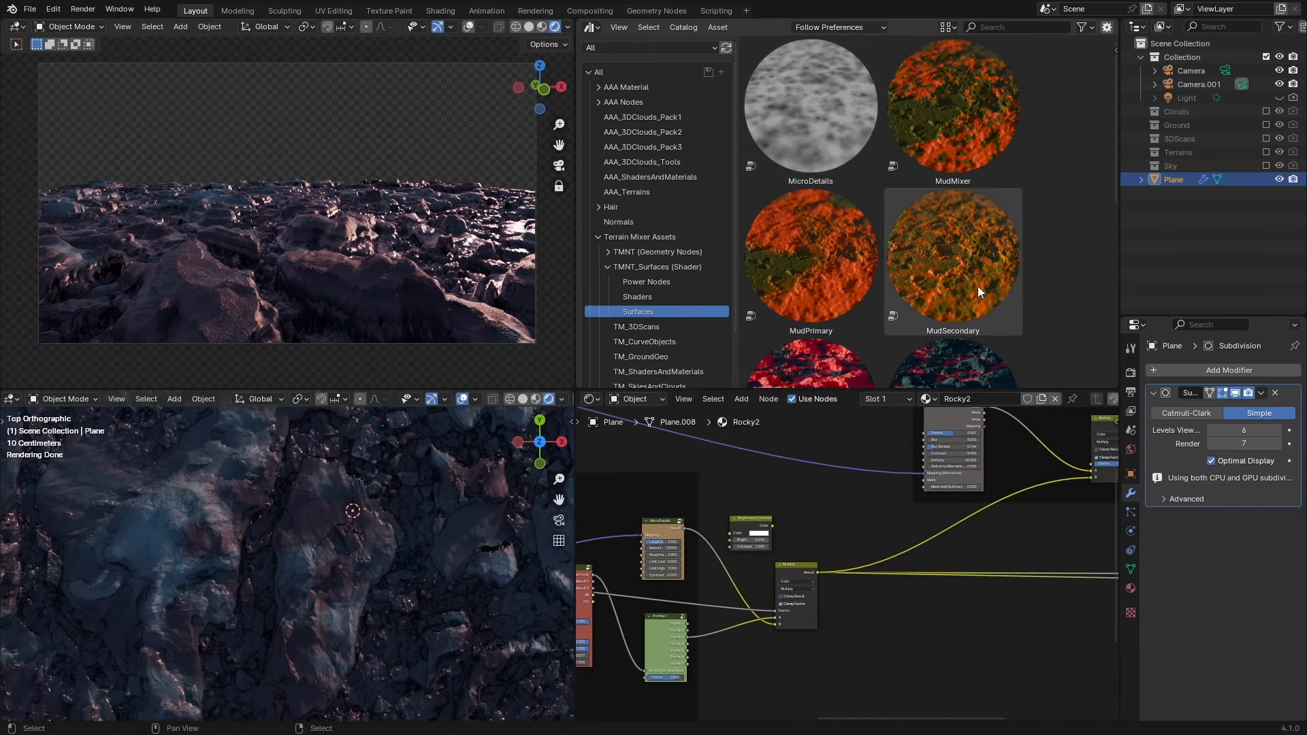
{"action": "scroll", "coordinate": [978, 286], "scroll_direction": "down", "scroll_amount": 5}
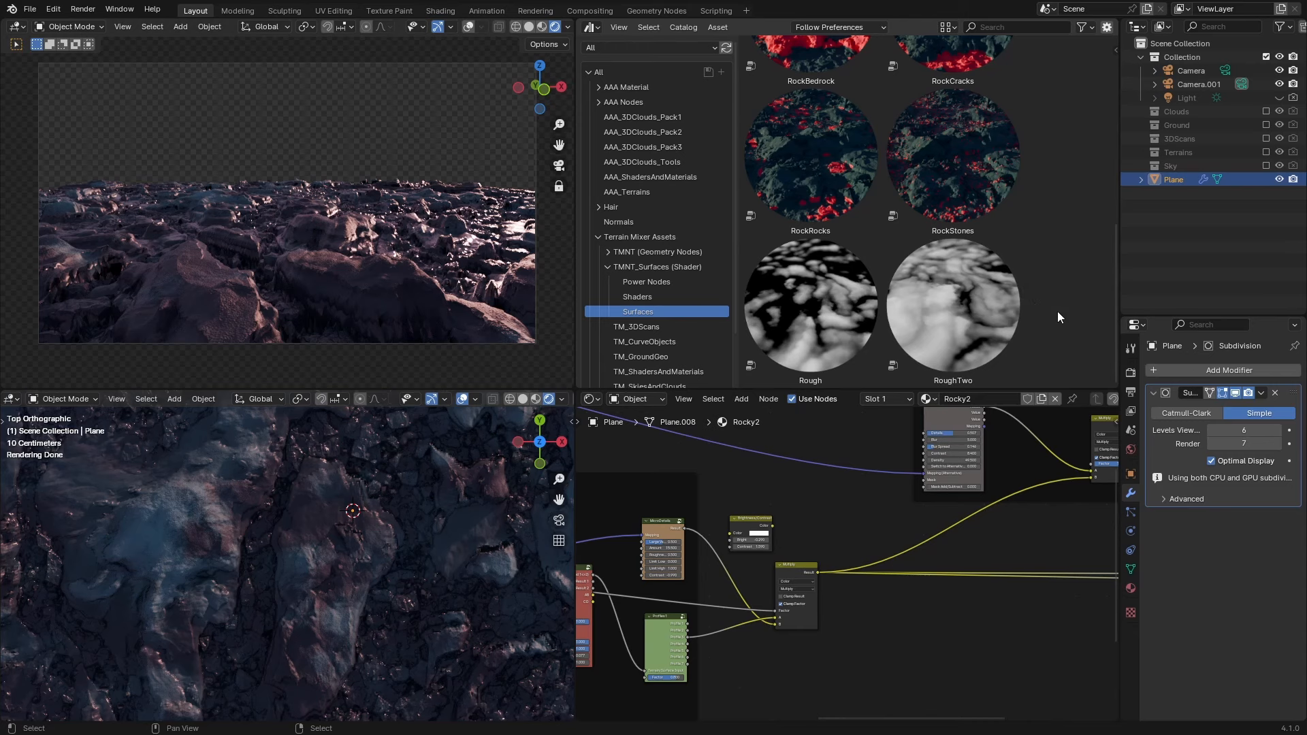
{"action": "left_click_drag", "start_coordinate": [819, 317], "coordinate": [972, 645]}
{"action": "middle_click_drag", "start_coordinate": [915, 546], "coordinate": [815, 515]}
{"action": "scroll", "coordinate": [815, 515], "scroll_direction": "down", "scroll_amount": 2}
{"action": "key", "text": "n"}
{"action": "key", "text": "n"}
{"action": "scroll", "coordinate": [902, 579], "scroll_direction": "up", "scroll_amount": 4}
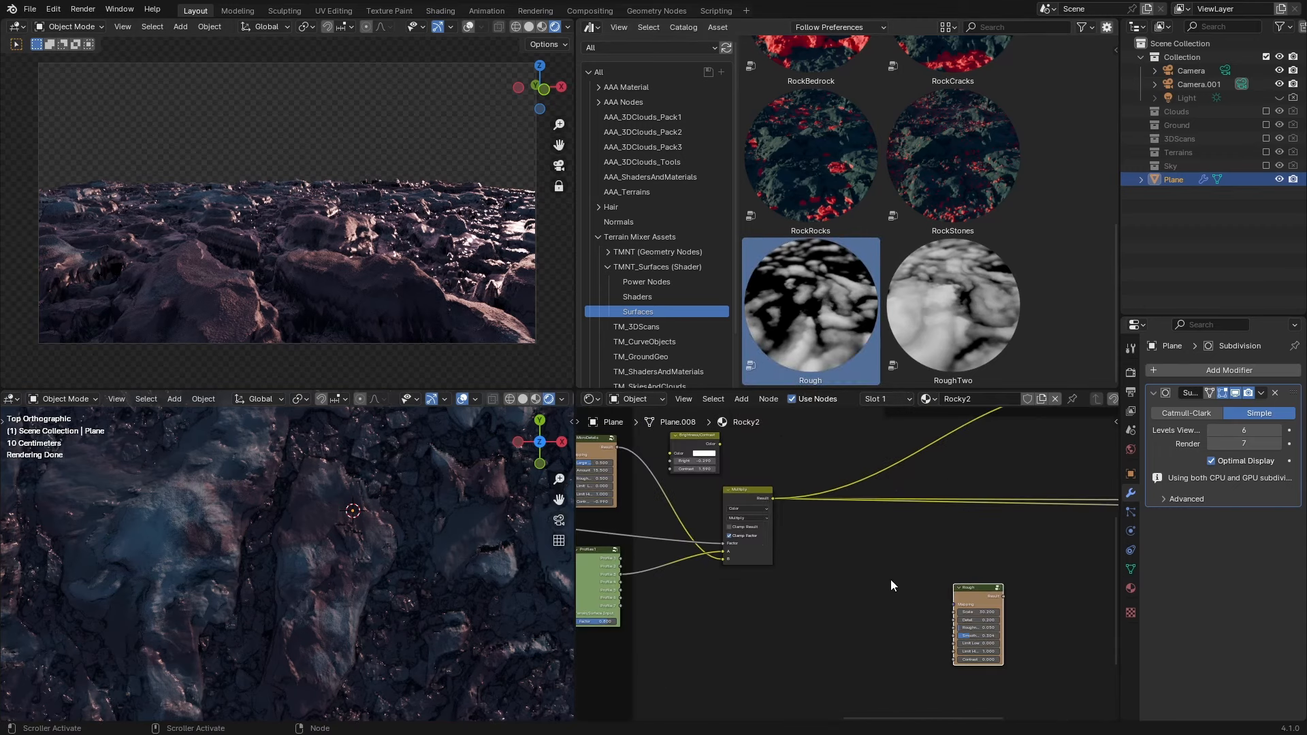
Move the Rough node closer to the height Multiply node, below the links to the final material setup.
{"action": "scroll", "coordinate": [850, 569], "scroll_direction": "down", "scroll_amount": 2}
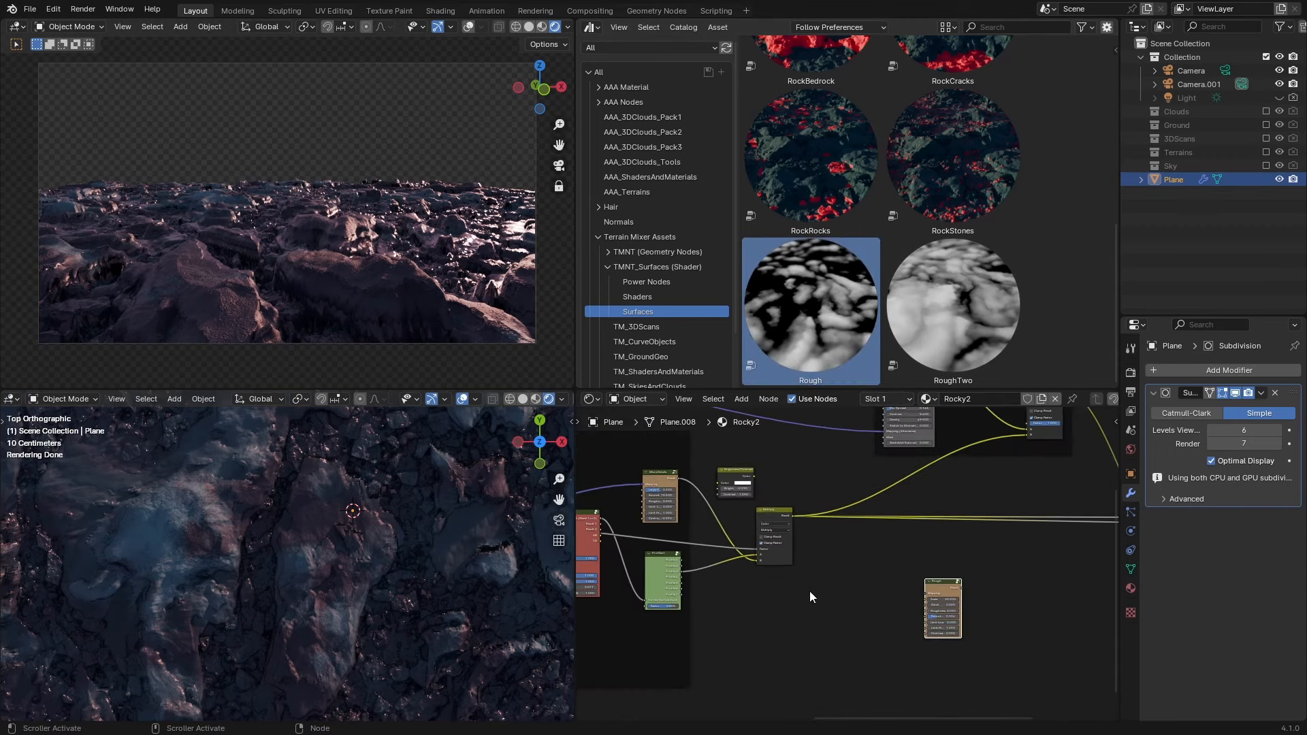
{"action": "scroll", "coordinate": [768, 544], "scroll_direction": "down", "scroll_amount": 6}
{"action": "middle_click_drag", "start_coordinate": [783, 542], "coordinate": [861, 551]}
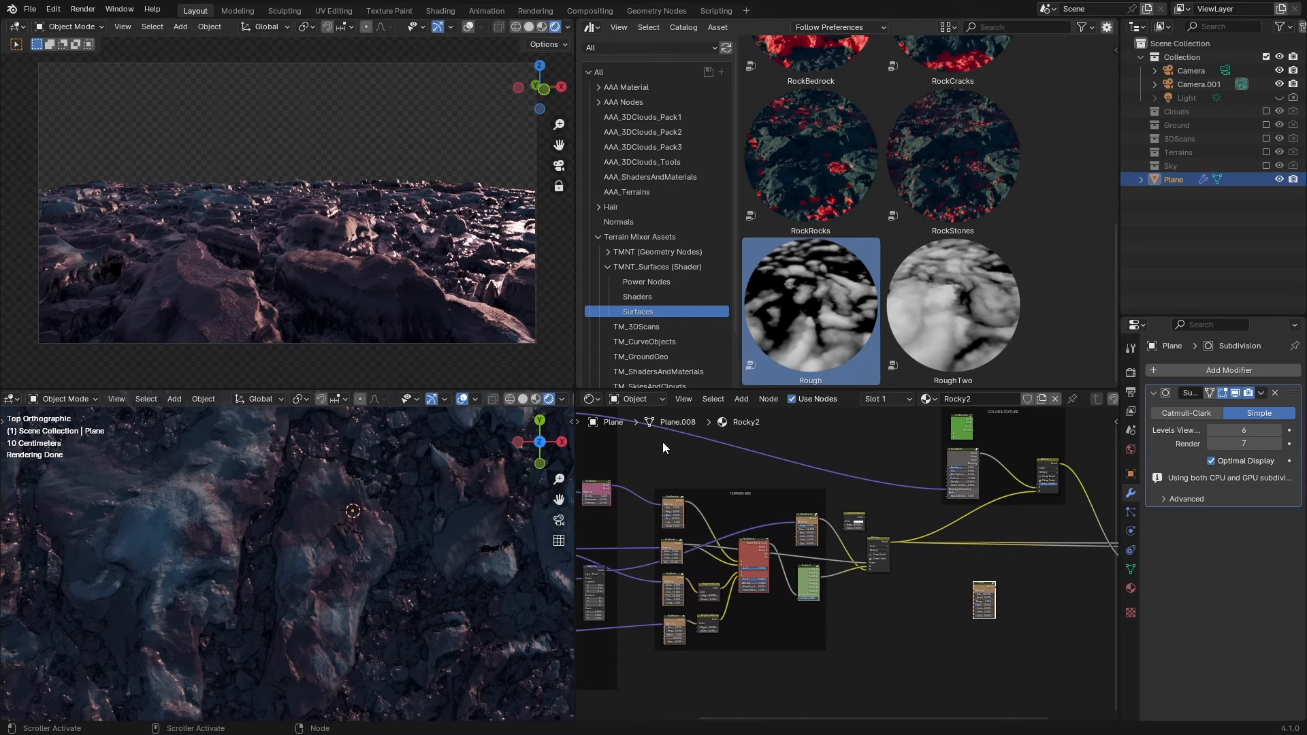
{"action": "scroll", "coordinate": [881, 627], "scroll_direction": "up", "scroll_amount": 4}
{"action": "middle_click_drag", "start_coordinate": [913, 621], "coordinate": [889, 594]}
{"action": "left_click_drag", "start_coordinate": [946, 586], "coordinate": [894, 611]}
{"action": "middle_click_drag", "start_coordinate": [1005, 564], "coordinate": [942, 552]}
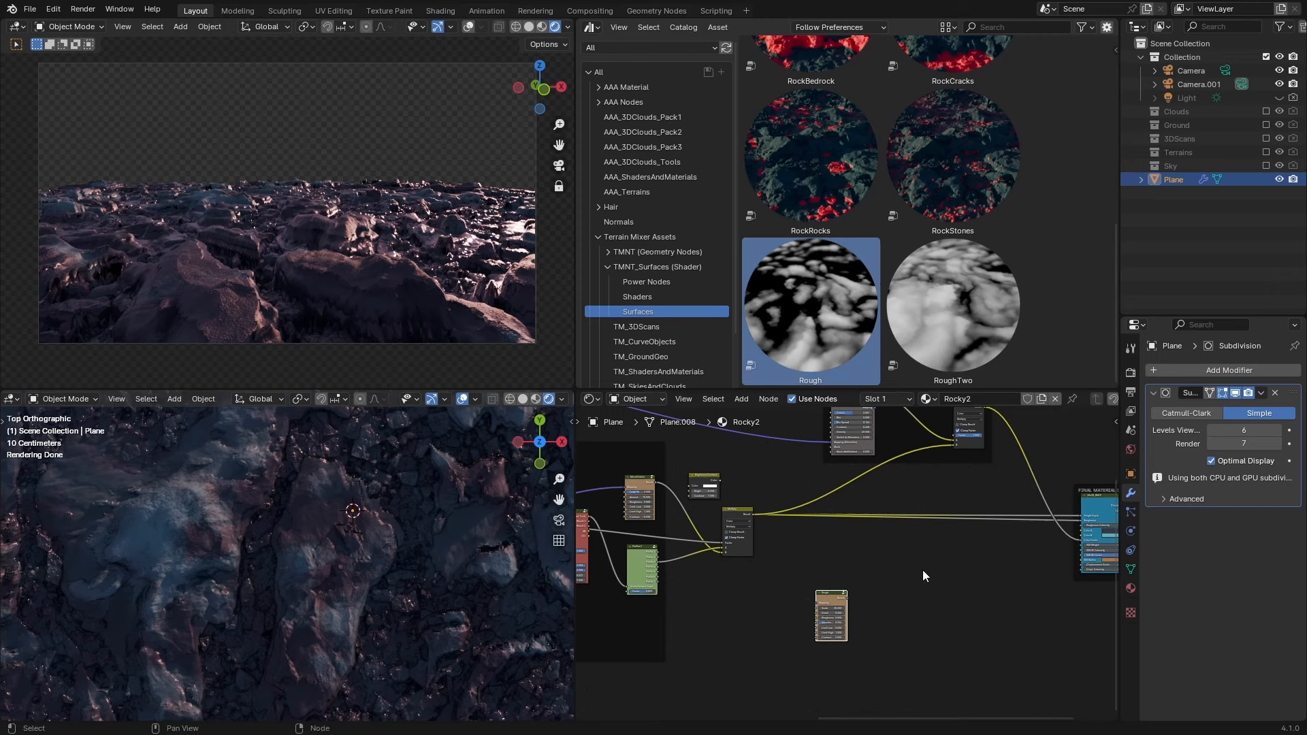
{"action": "middle_click_drag", "start_coordinate": [922, 570], "coordinate": [880, 631]}
{"action": "scroll", "coordinate": [880, 628], "scroll_direction": "down", "scroll_amount": 1}
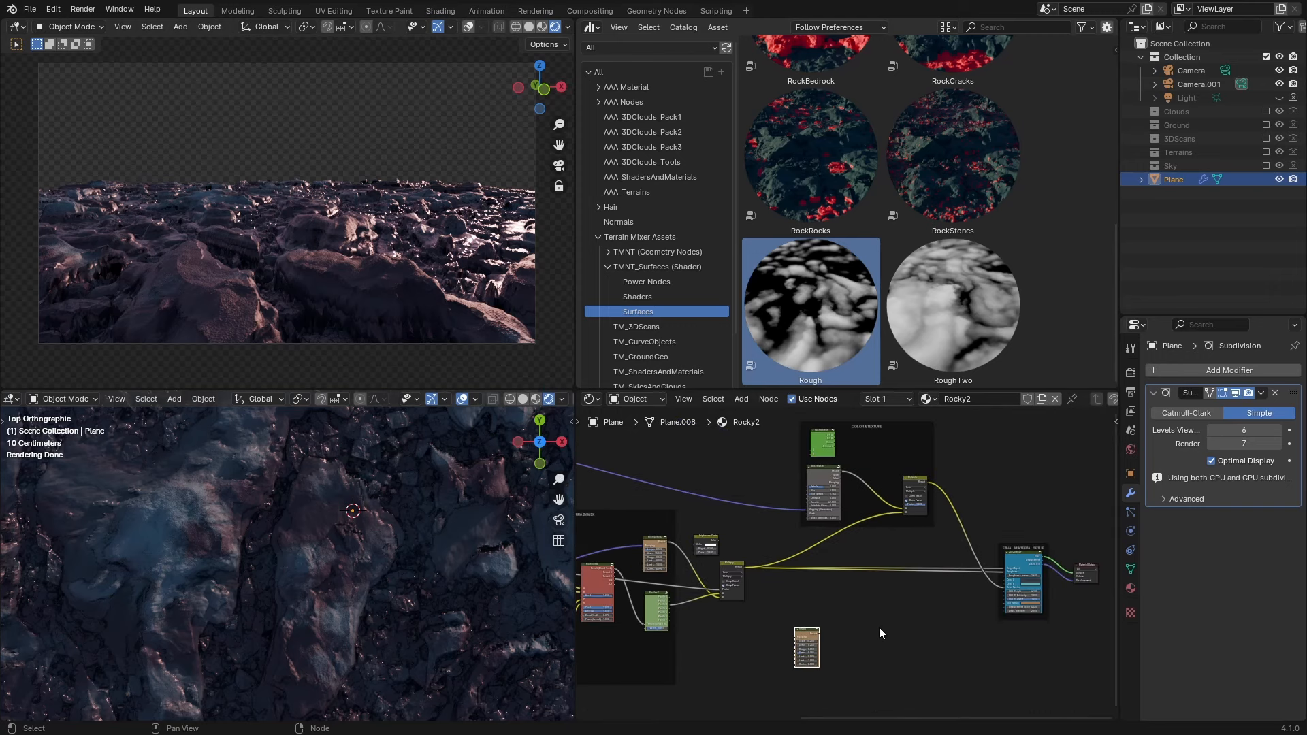
Examine the TERRAIN MIX connections from the rock nodes through MultiBlend and Profiles1 to the height Multiply node.
{"action": "scroll", "coordinate": [879, 628], "scroll_direction": "up", "scroll_amount": 3}
{"action": "middle_click_drag", "start_coordinate": [802, 620], "coordinate": [920, 601]}
{"action": "middle_click_drag", "start_coordinate": [845, 634], "coordinate": [892, 629]}
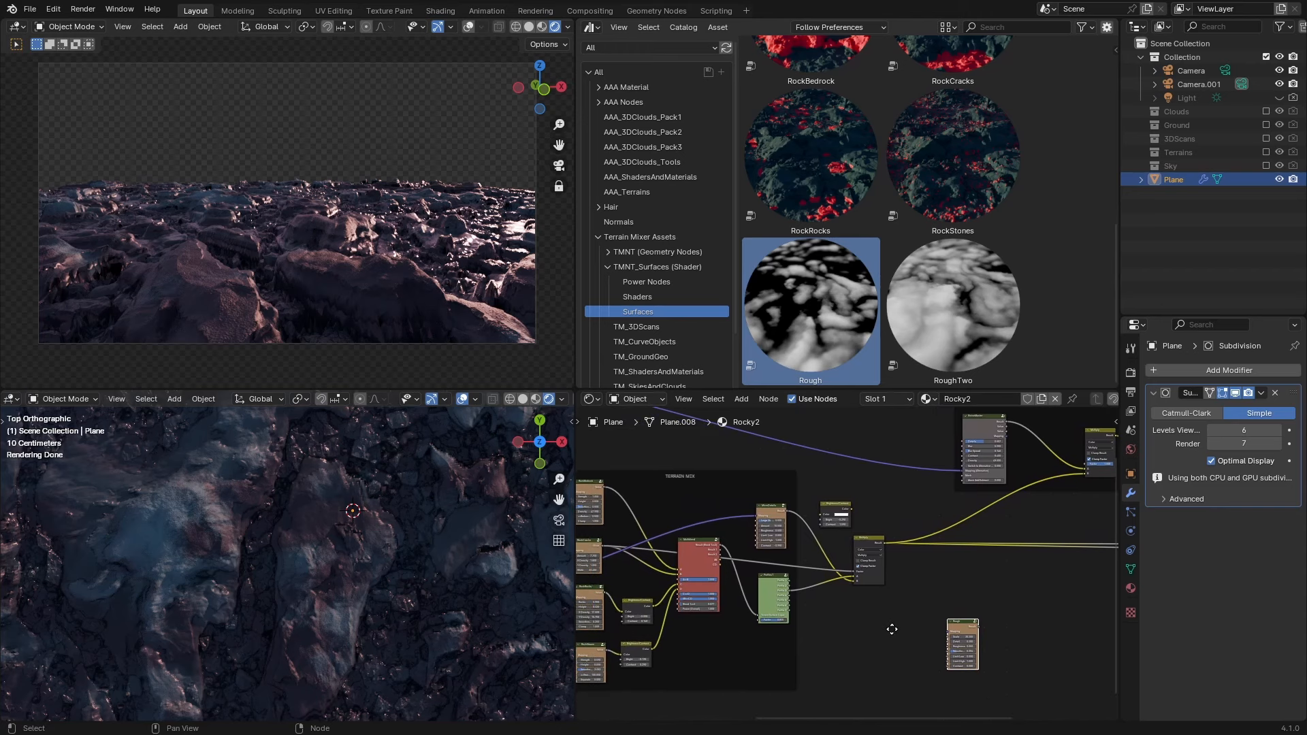
{"action": "scroll", "coordinate": [892, 629], "scroll_direction": "up", "scroll_amount": 1}
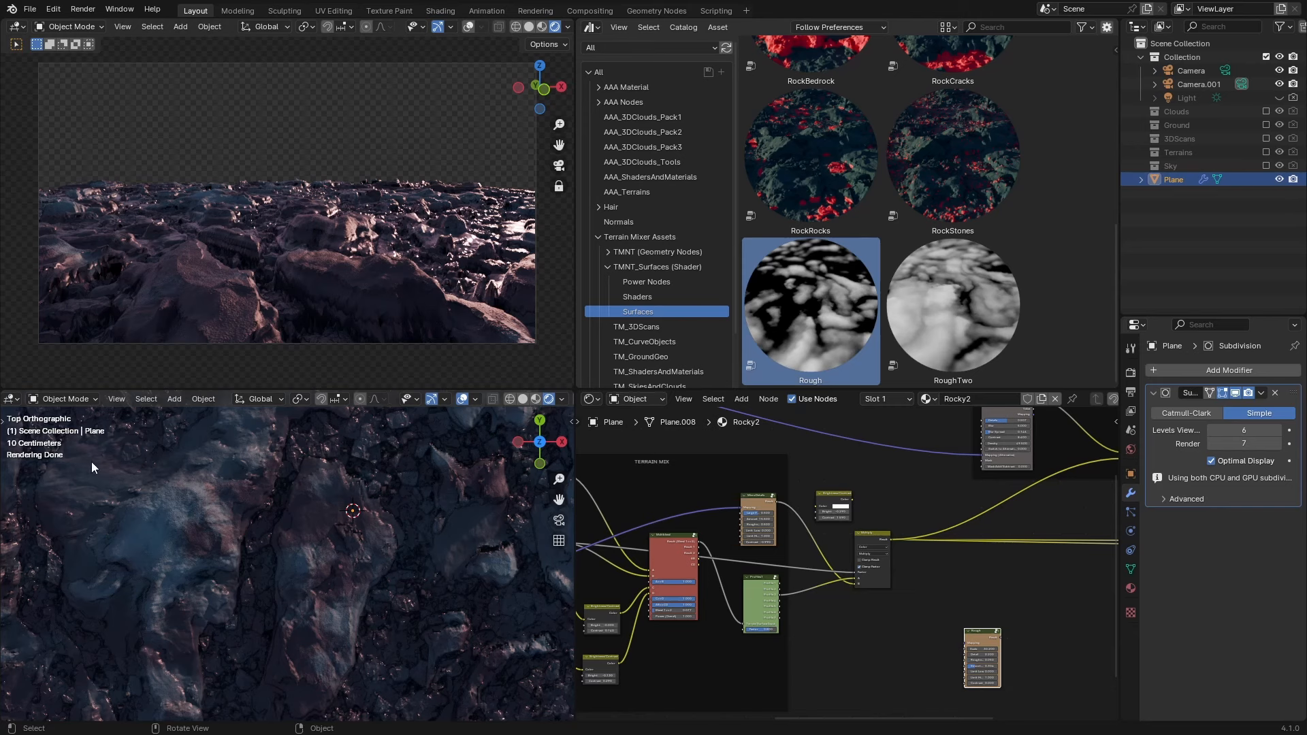
{"action": "scroll", "coordinate": [906, 630], "scroll_direction": "up", "scroll_amount": 1}
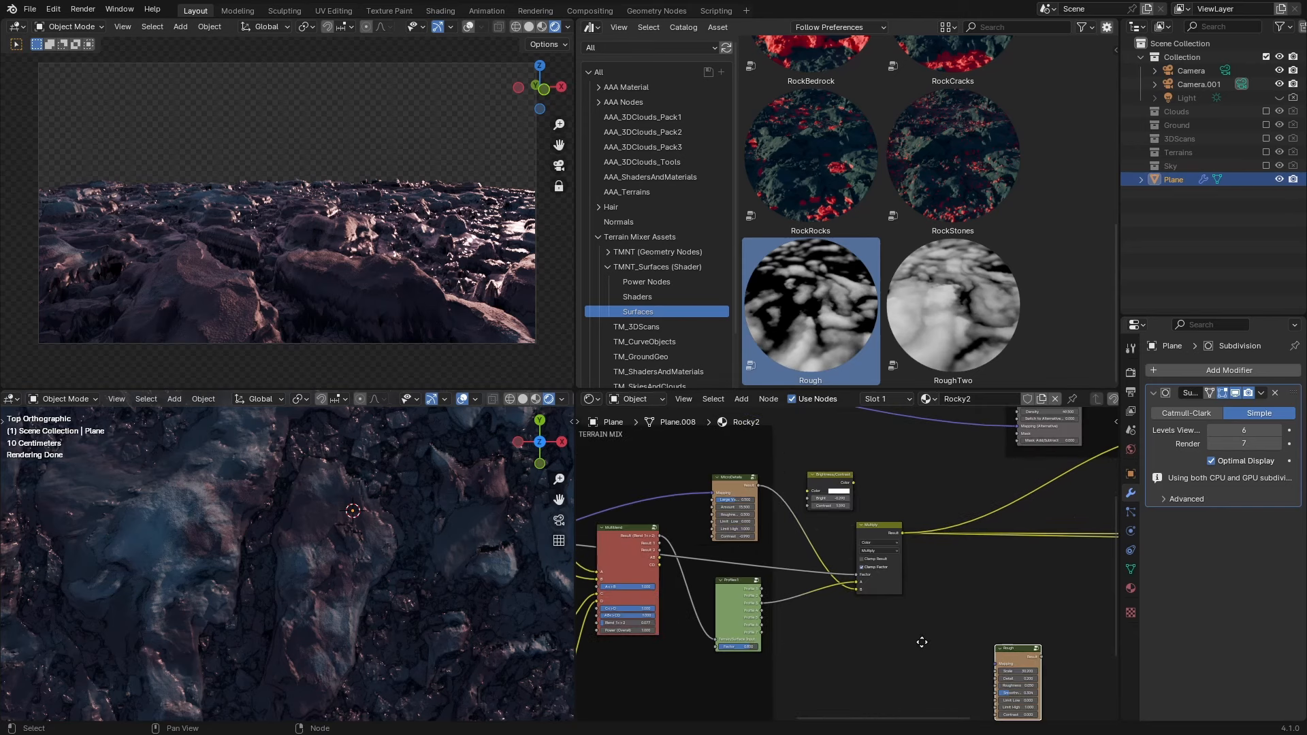
{"action": "middle_click_drag", "start_coordinate": [922, 642], "coordinate": [972, 622]}
{"action": "scroll", "coordinate": [913, 651], "scroll_direction": "down", "scroll_amount": 1}
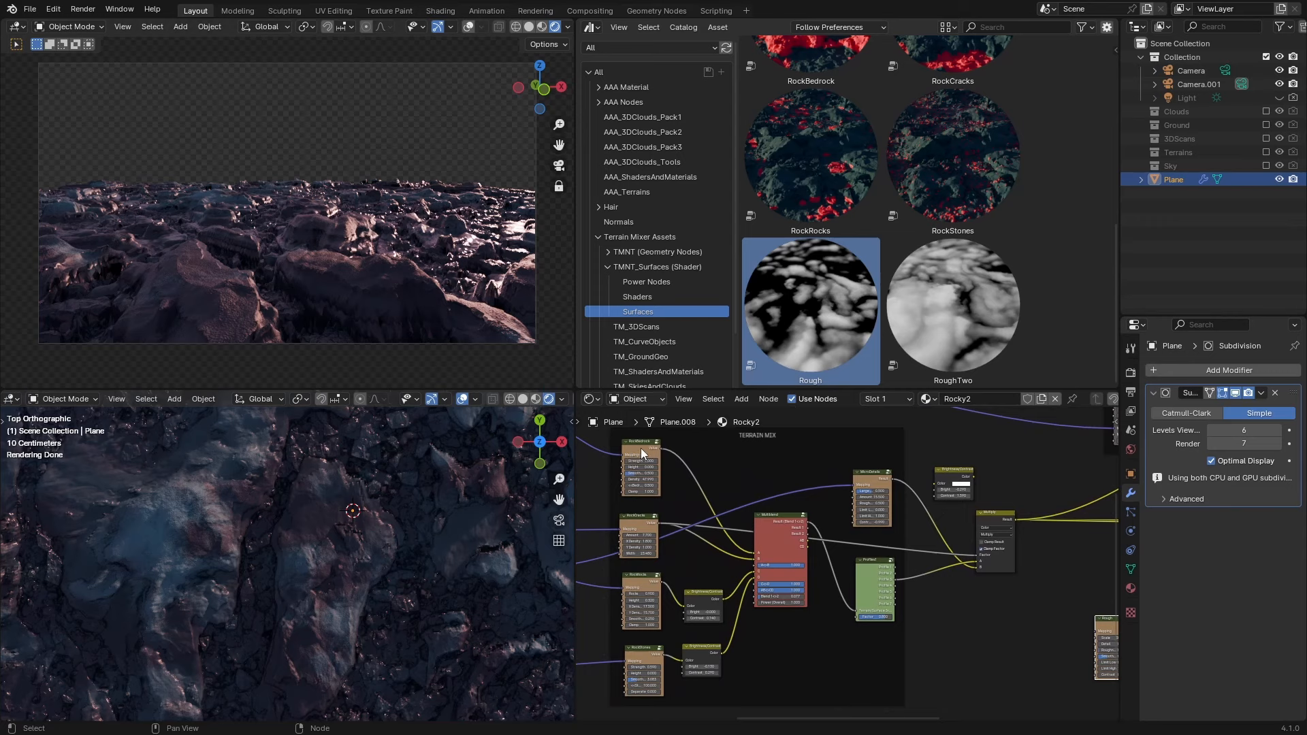
{"action": "scroll", "coordinate": [681, 501], "scroll_direction": "up", "scroll_amount": 2}
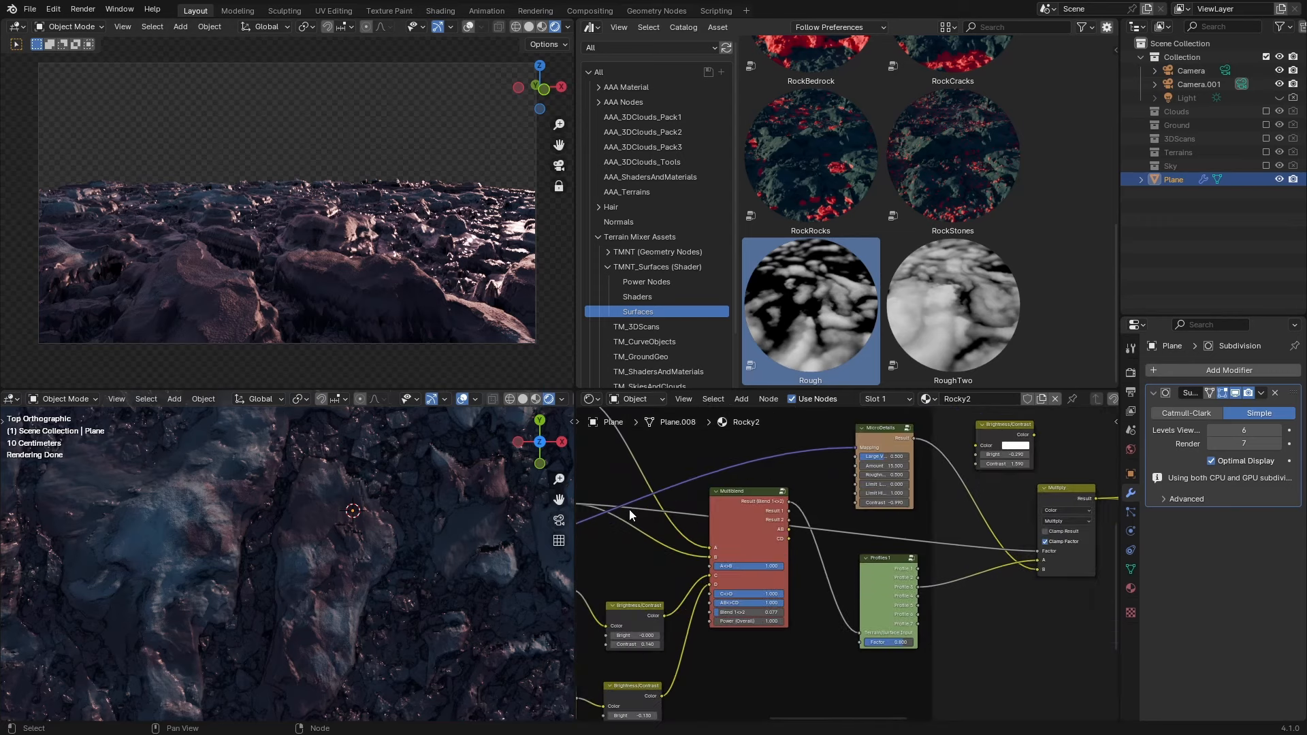
{"action": "middle_click_drag", "start_coordinate": [852, 529], "coordinate": [784, 577]}
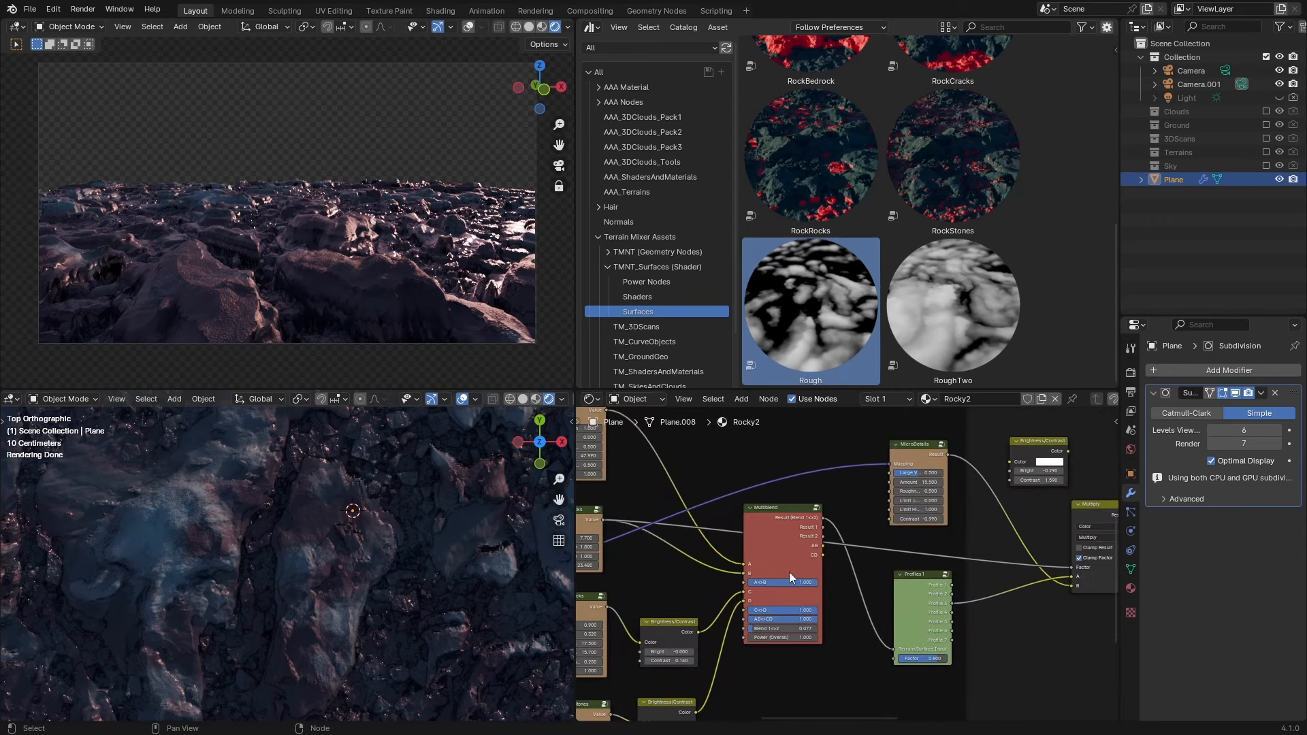
Duplicate the height Multiply node and place the copy beside the Rough node.
{"action": "scroll", "coordinate": [1011, 615], "scroll_direction": "down", "scroll_amount": 2}
{"action": "middle_click_drag", "start_coordinate": [1010, 616], "coordinate": [916, 625]}
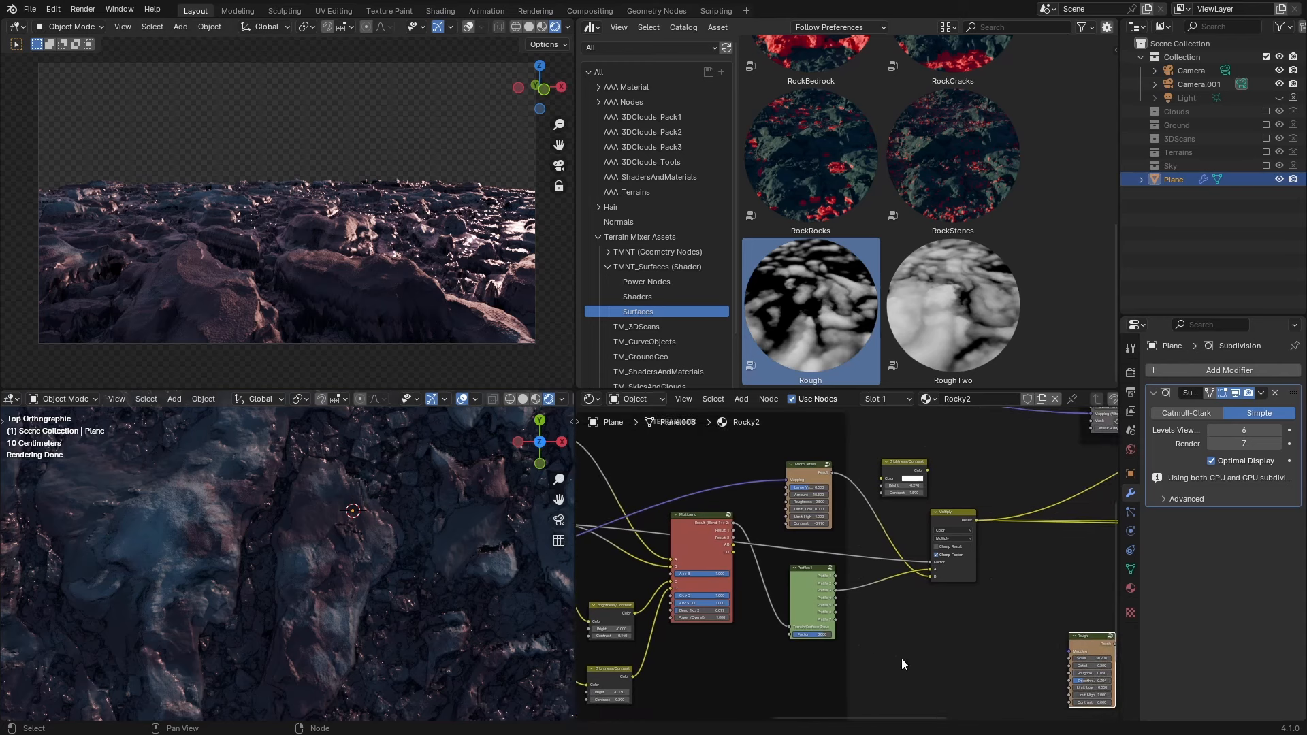
{"action": "middle_click_drag", "start_coordinate": [996, 664], "coordinate": [938, 692]}
{"action": "scroll", "coordinate": [933, 681], "scroll_direction": "down", "scroll_amount": 2}
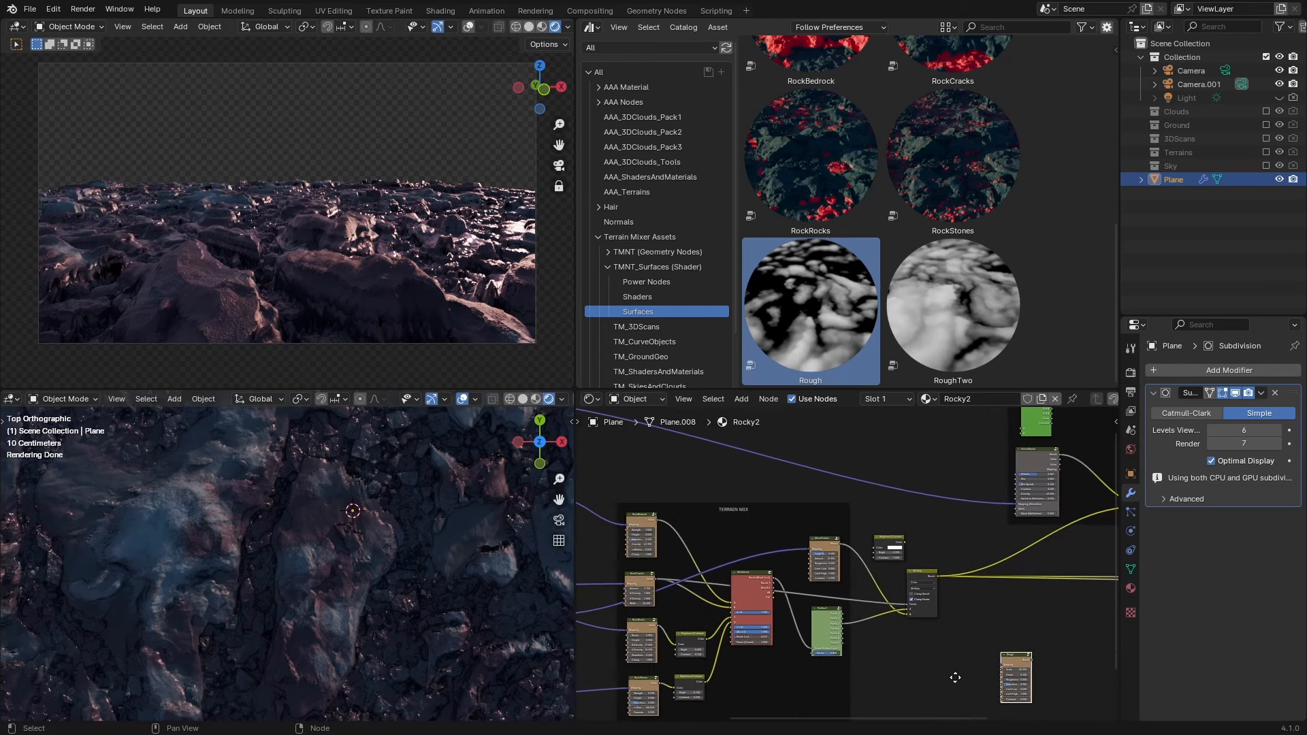
{"action": "scroll", "coordinate": [960, 670], "scroll_direction": "up", "scroll_amount": 3}
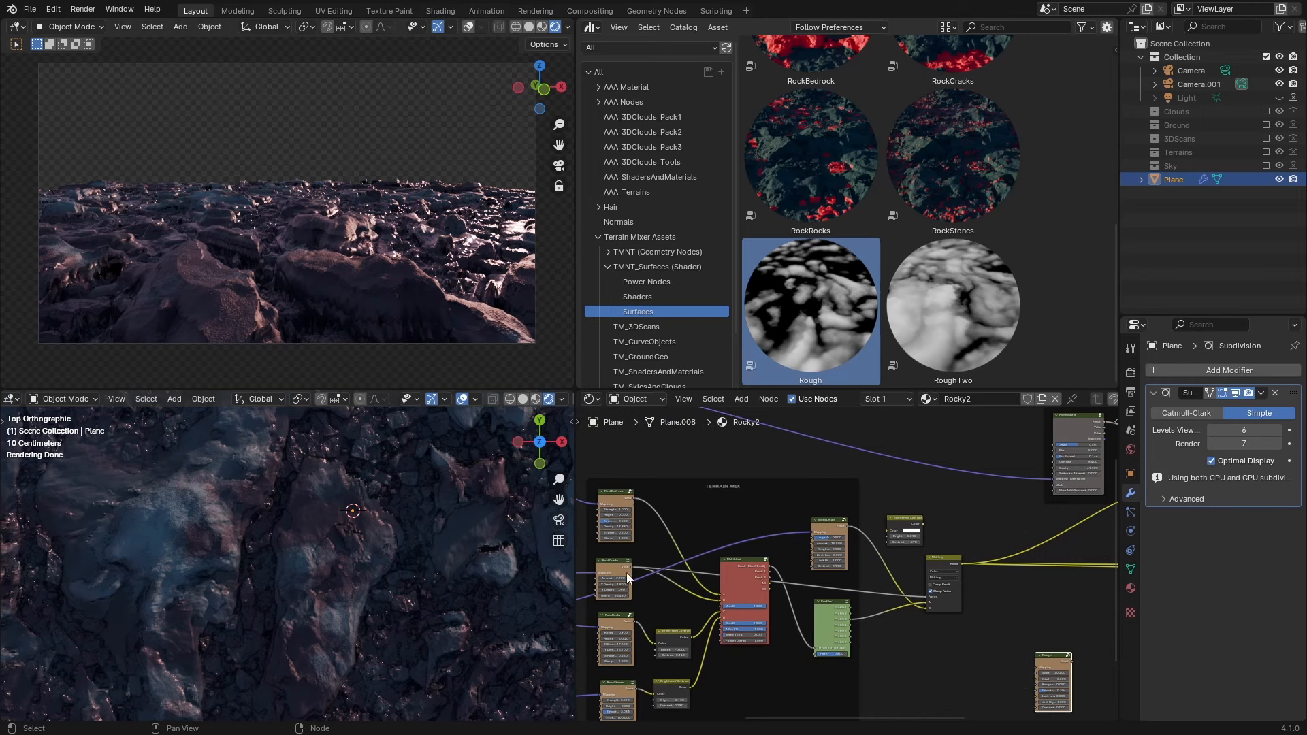
{"action": "left_click", "coordinate": [942, 562]}
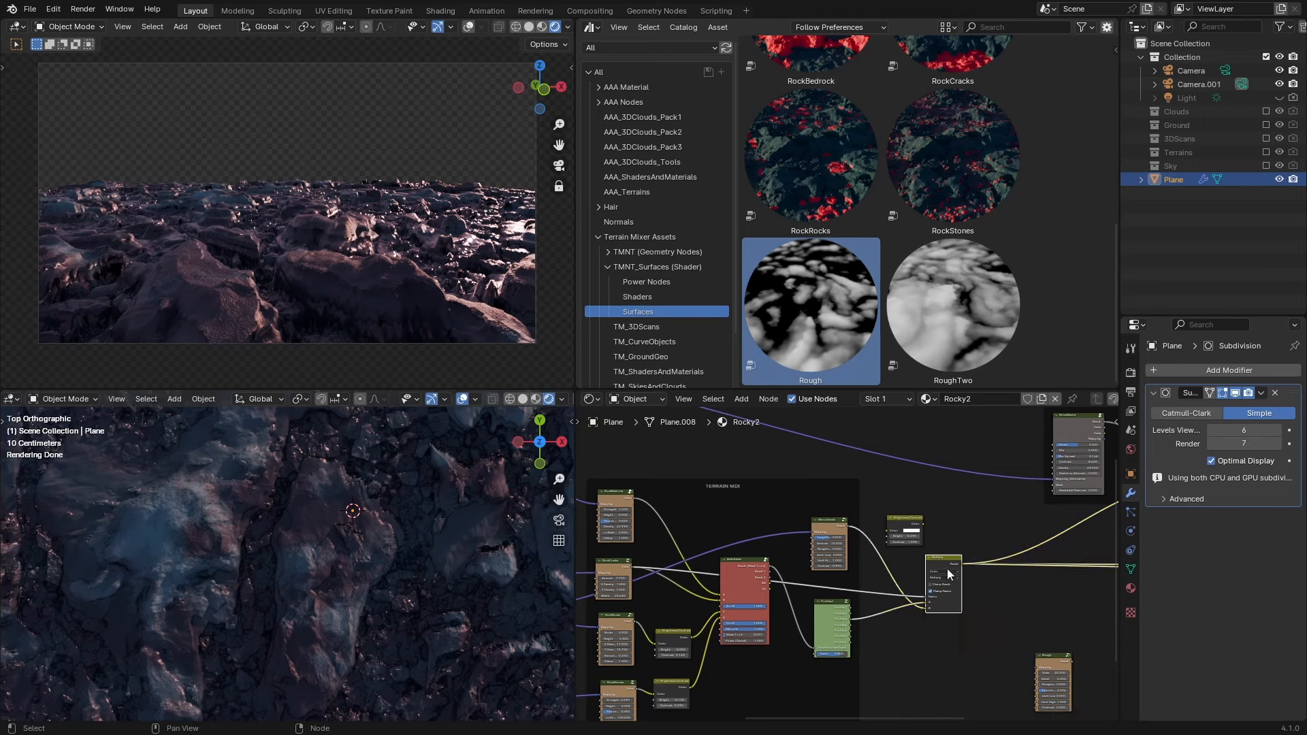
{"action": "scroll", "coordinate": [946, 570], "scroll_direction": "up", "scroll_amount": 1}
{"action": "key", "text": "shift+d"}
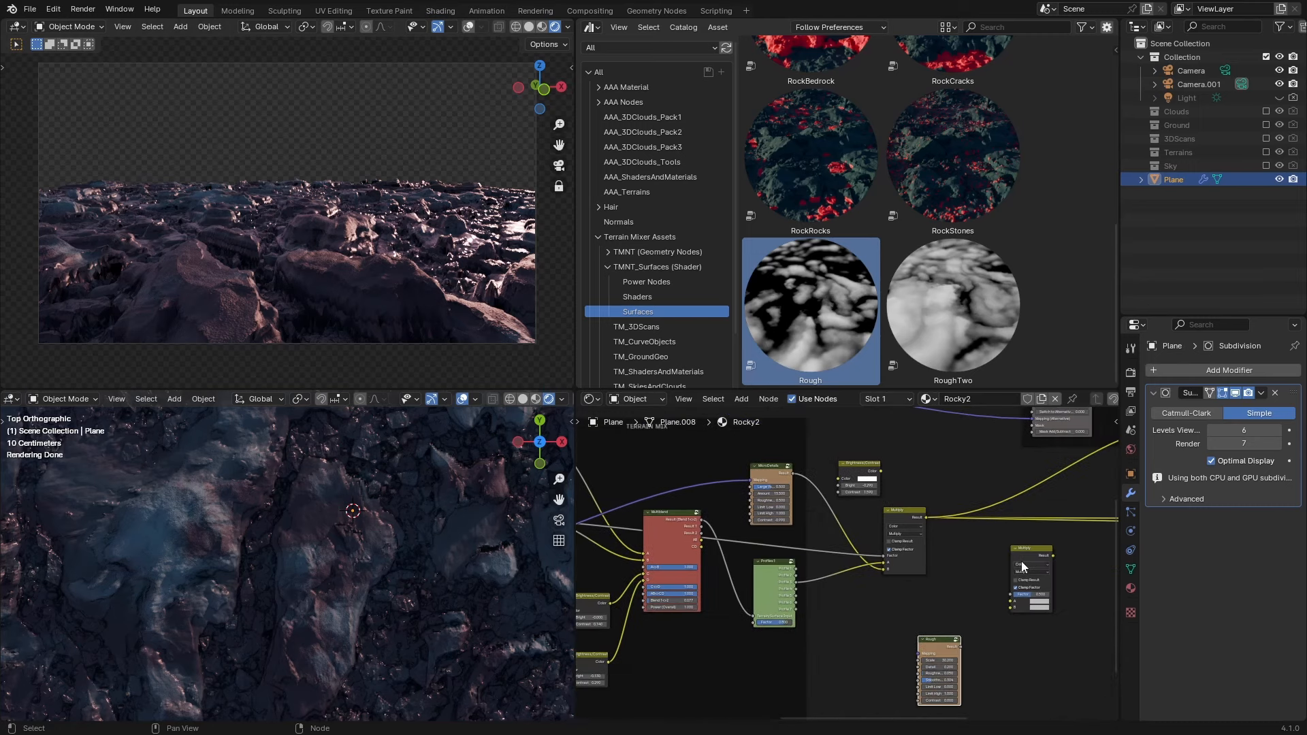
{"action": "left_click_drag", "start_coordinate": [1022, 561], "coordinate": [1024, 596]}
Link the Profiles1 node's Profile 3 output to the duplicated Multiply node's Factor input.
{"action": "middle_click_drag", "start_coordinate": [969, 601], "coordinate": [1027, 611]}
{"action": "scroll", "coordinate": [1011, 607], "scroll_direction": "down", "scroll_amount": 2}
{"action": "scroll", "coordinate": [642, 538], "scroll_direction": "up", "scroll_amount": 4}
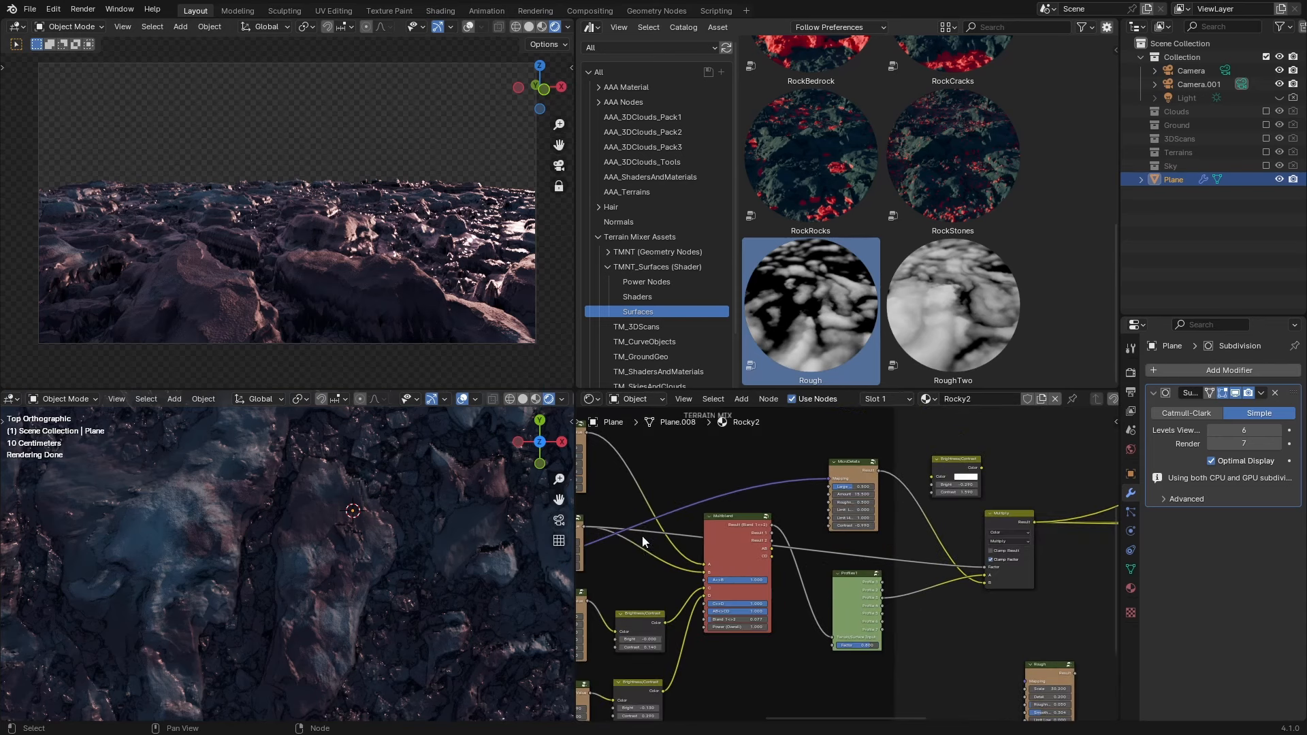
{"action": "middle_click_drag", "start_coordinate": [642, 538], "coordinate": [758, 555]}
{"action": "scroll", "coordinate": [766, 568], "scroll_direction": "down", "scroll_amount": 3}
{"action": "middle_click_drag", "start_coordinate": [1008, 610], "coordinate": [879, 589]}
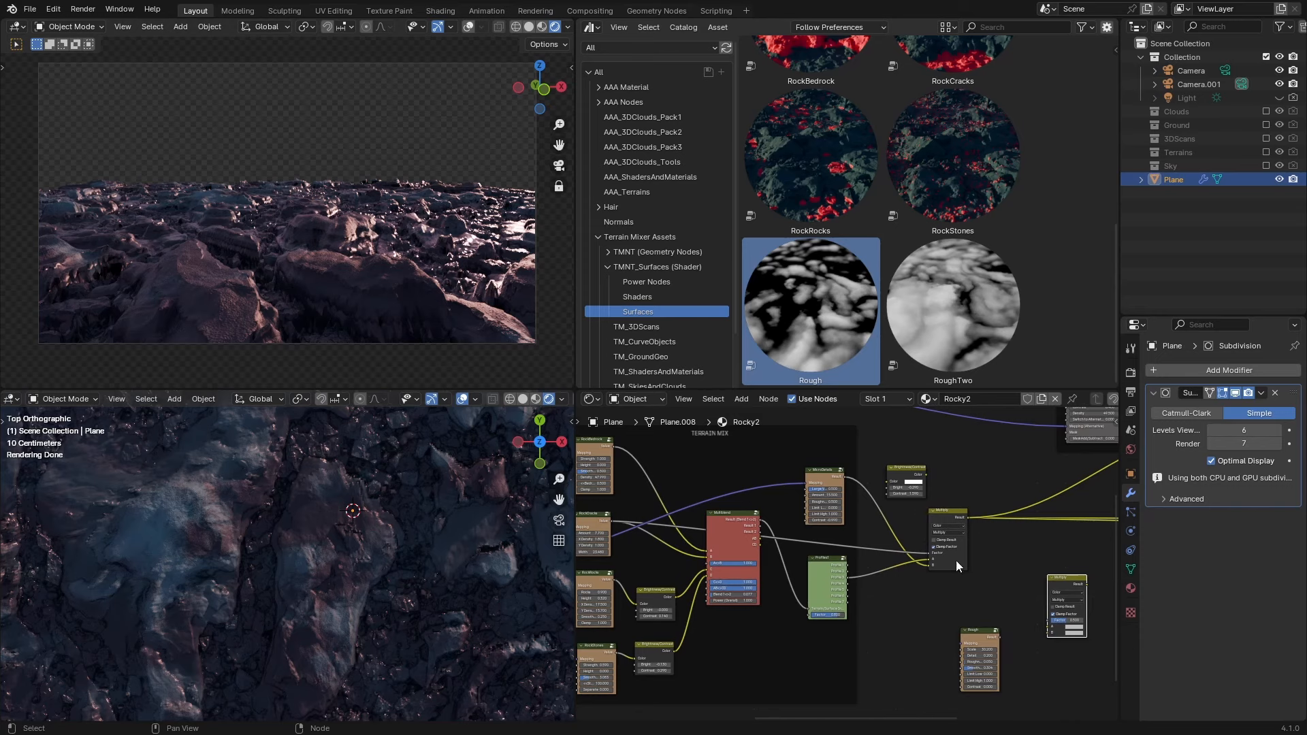
{"action": "left_click_drag", "start_coordinate": [847, 577], "coordinate": [1049, 620]}
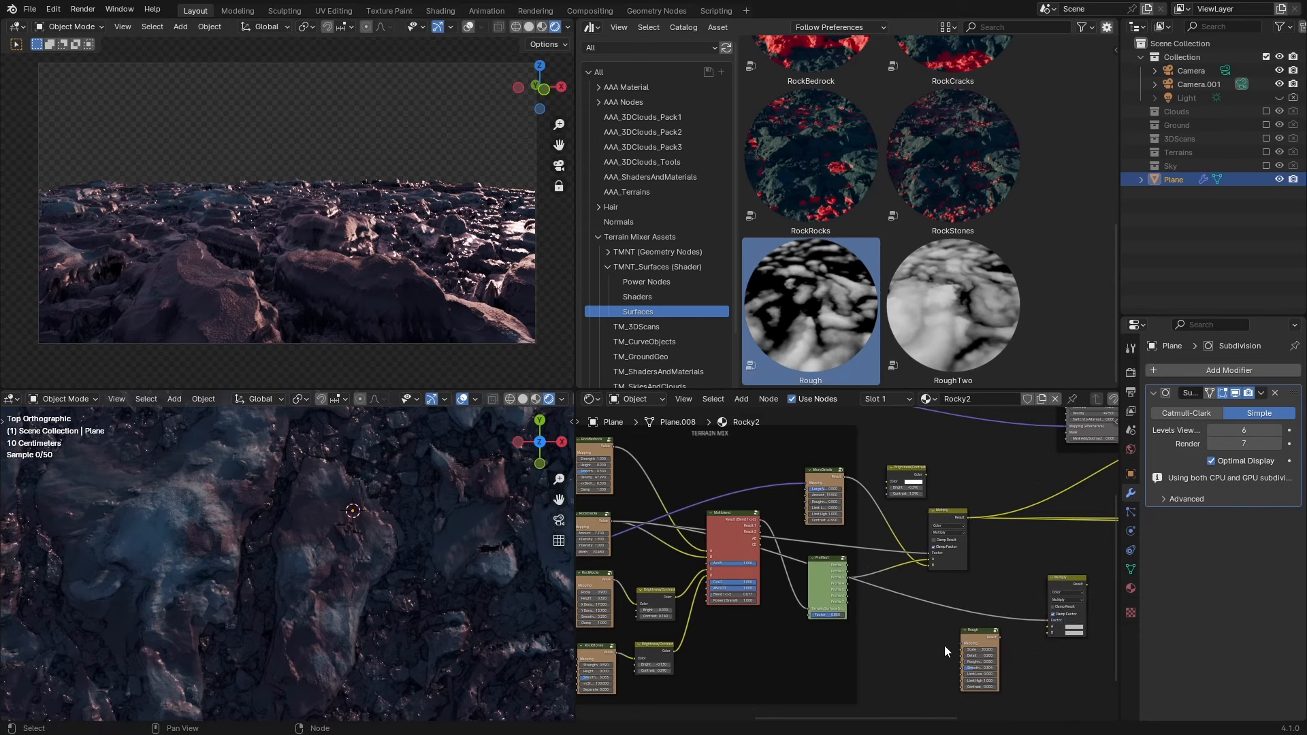
Link the mapping output that feeds the rock nodes to the Rough node's Mapping input.
{"action": "scroll", "coordinate": [945, 646], "scroll_direction": "up", "scroll_amount": 2}
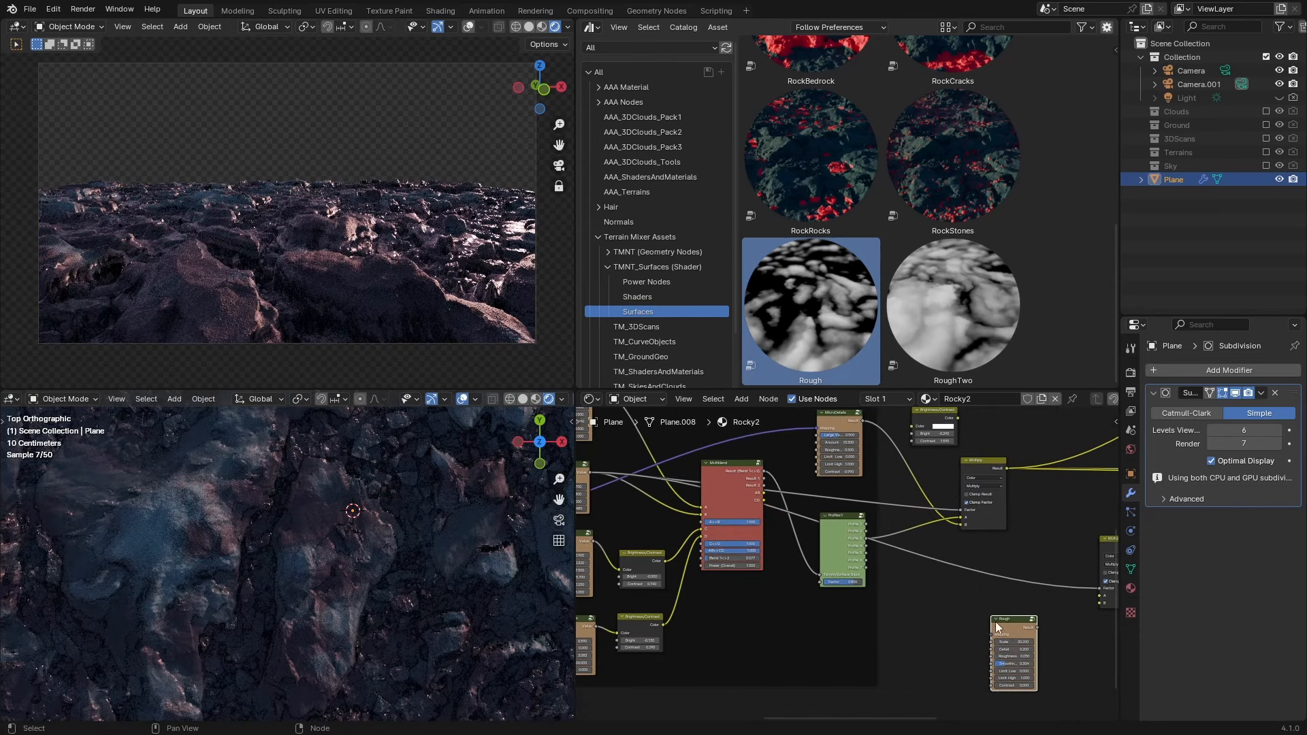
{"action": "scroll", "coordinate": [937, 659], "scroll_direction": "down", "scroll_amount": 8}
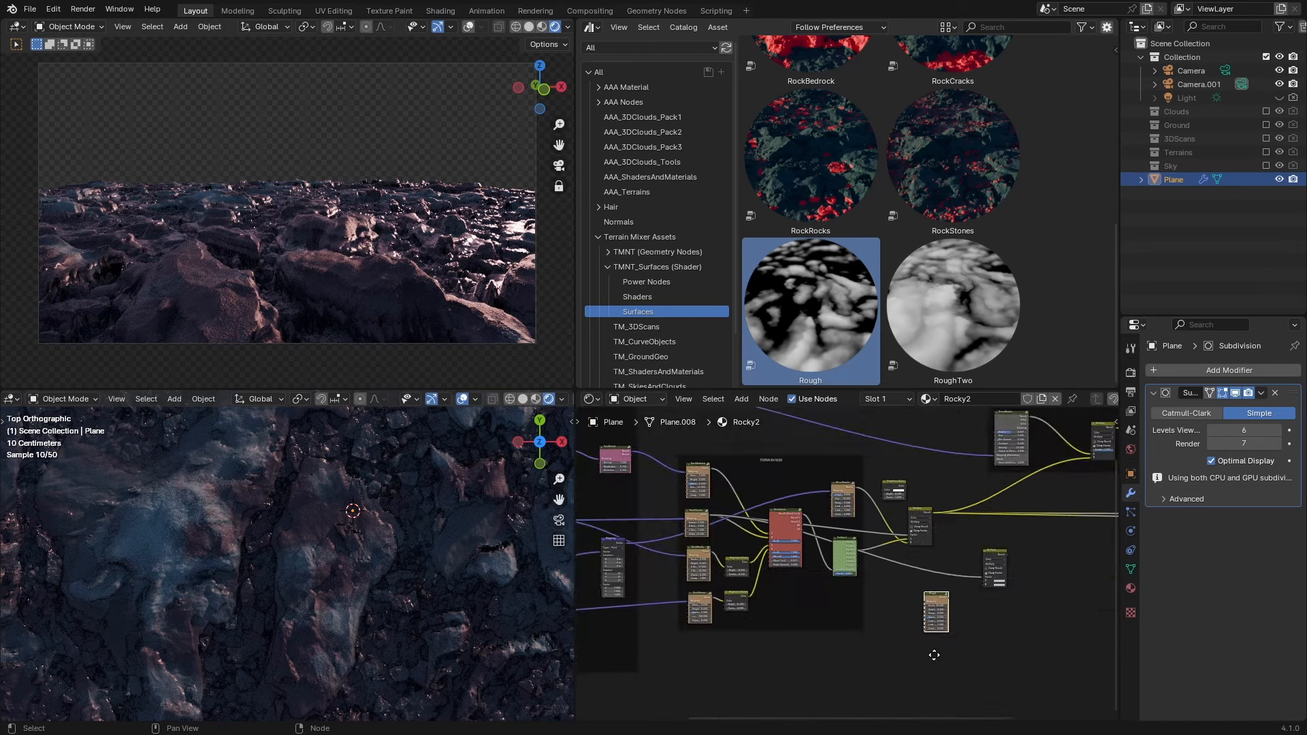
{"action": "middle_click_drag", "start_coordinate": [932, 655], "coordinate": [975, 656]}
{"action": "scroll", "coordinate": [974, 656], "scroll_direction": "up", "scroll_amount": 4}
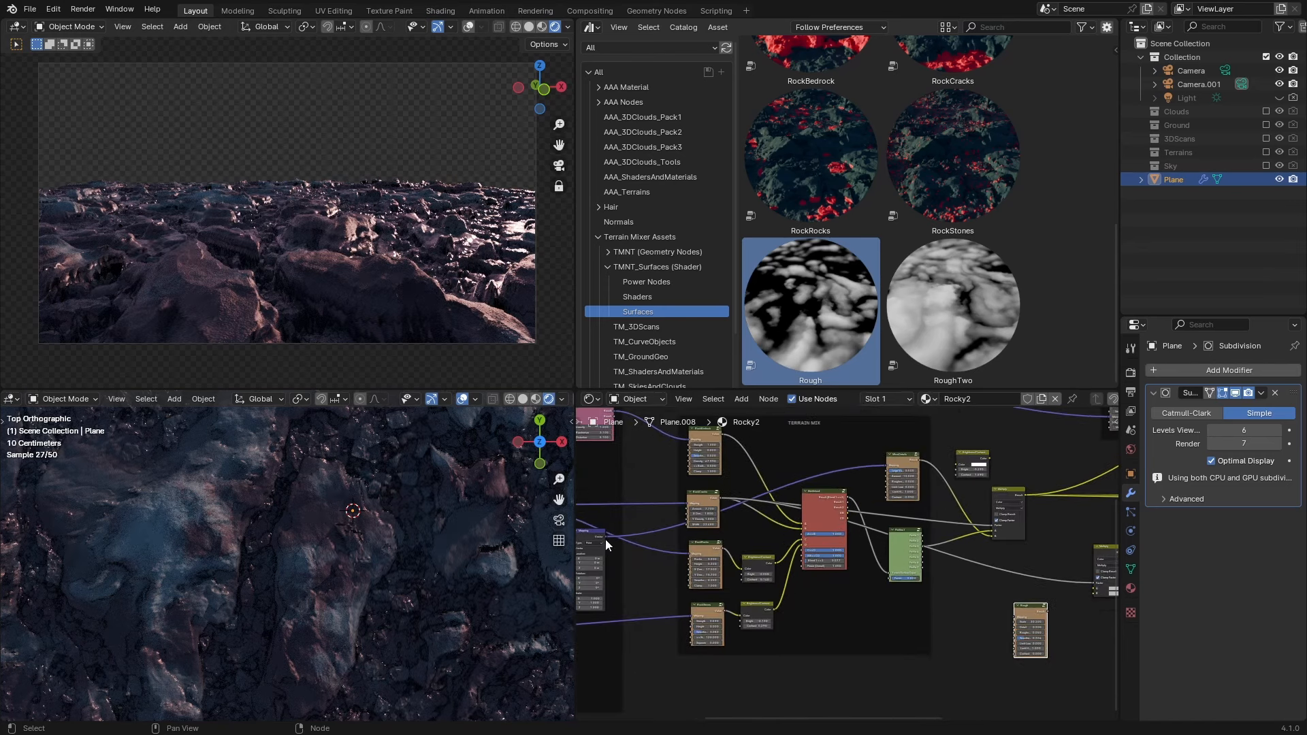
{"action": "scroll", "coordinate": [593, 589], "scroll_direction": "down", "scroll_amount": 3}
{"action": "middle_click_drag", "start_coordinate": [594, 589], "coordinate": [743, 574]}
{"action": "left_click_drag", "start_coordinate": [680, 504], "coordinate": [1059, 600]}
{"action": "middle_click_drag", "start_coordinate": [1059, 601], "coordinate": [869, 615]}
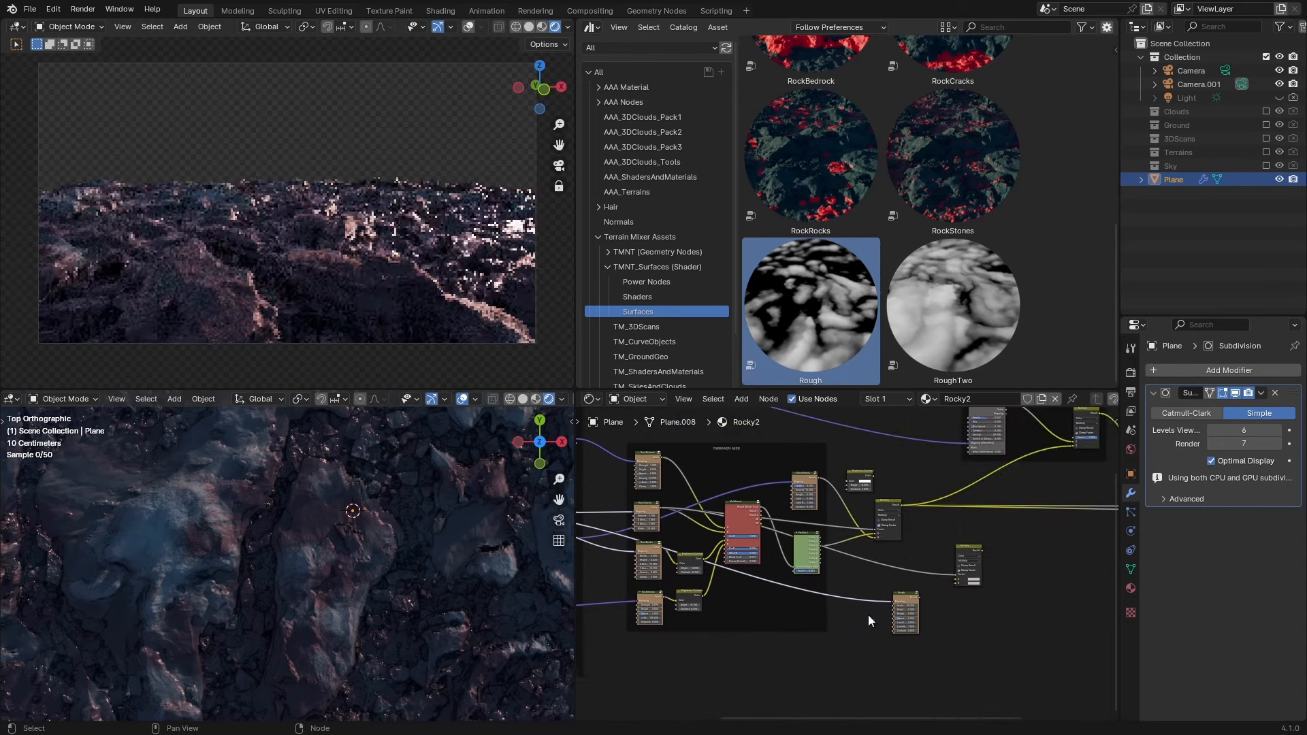
Preview the Rough node and set its Scale to 54.1, Detail to 5.4, Roughness to 0.817 and Smoothness to 0.321.
{"action": "scroll", "coordinate": [983, 625], "scroll_direction": "up", "scroll_amount": 5}
{"action": "middle_click_drag", "start_coordinate": [982, 626], "coordinate": [948, 619]}
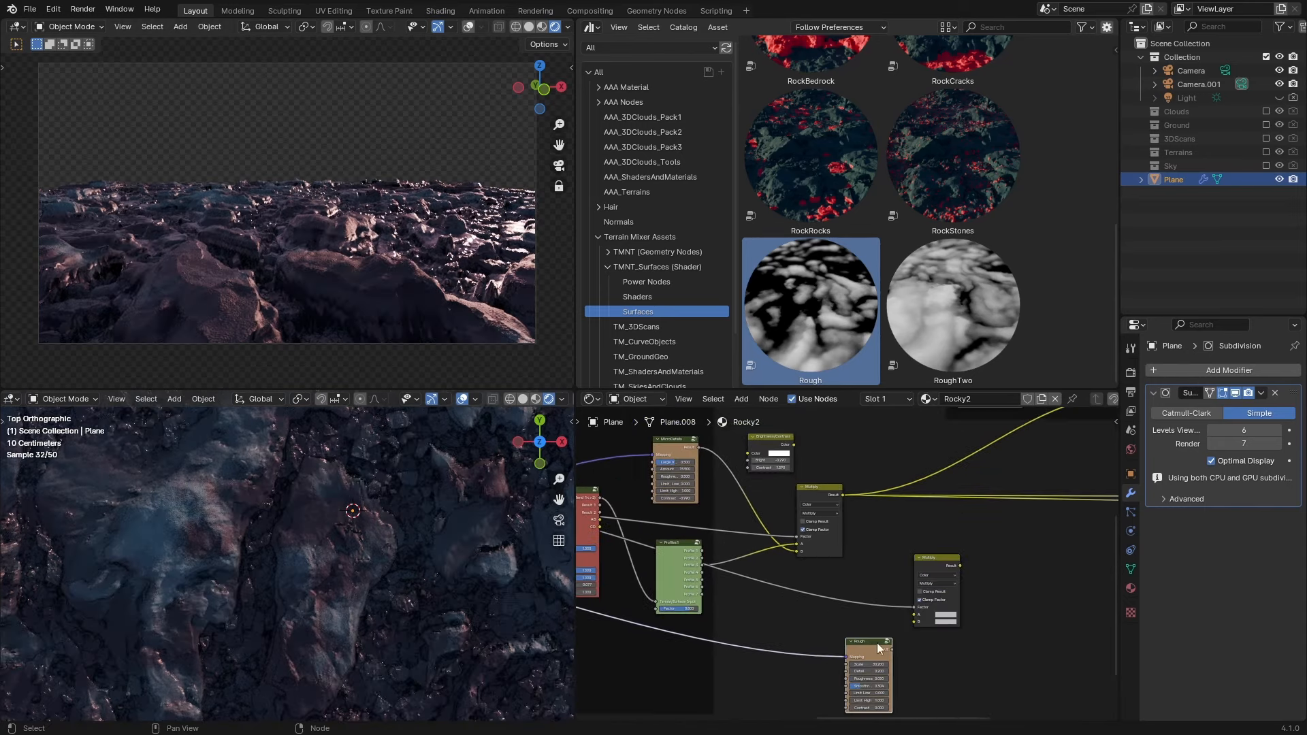
{"action": "middle_click_drag", "start_coordinate": [933, 654], "coordinate": [894, 665]}
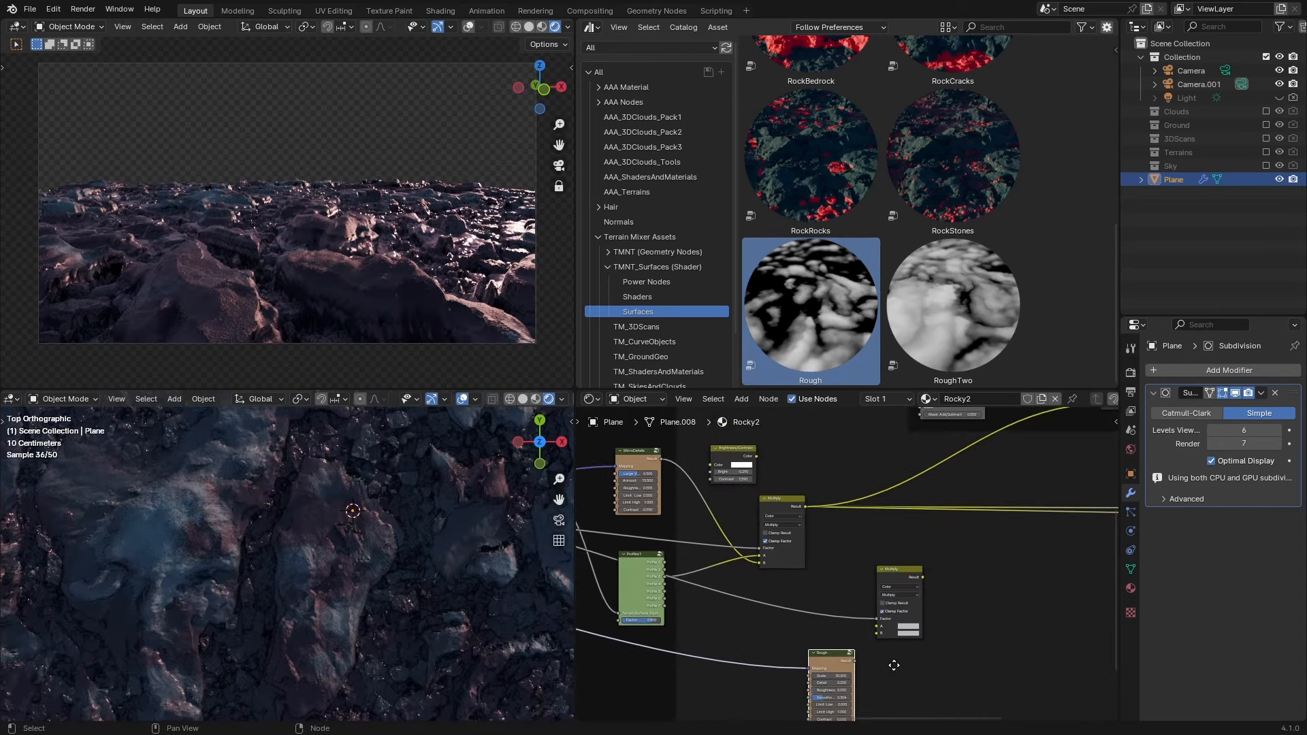
{"action": "left_click", "coordinate": [835, 659], "text": "ctrl+shift"}
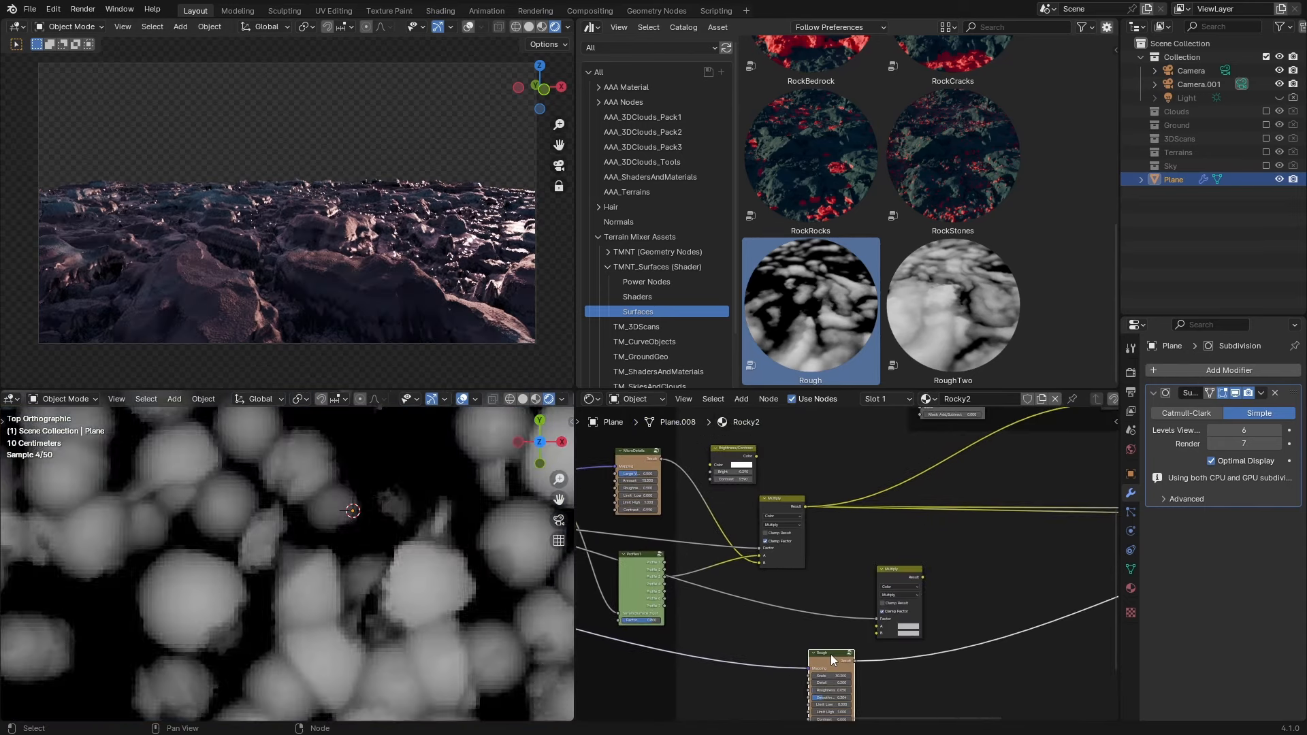
{"action": "scroll", "coordinate": [774, 594], "scroll_direction": "up", "scroll_amount": 4}
{"action": "left_click_drag", "start_coordinate": [776, 597], "coordinate": [812, 627]}
{"action": "middle_click_drag", "start_coordinate": [806, 602], "coordinate": [801, 598]}
{"action": "mouse_move", "coordinate": [796, 574]}
{"action": "left_mouse_down"}
{"action": "mouse_move", "coordinate": [857, 574]}
{"action": "mouse_move", "coordinate": [818, 590]}
{"action": "mouse_move", "coordinate": [790, 574]}
{"action": "left_mouse_up"}
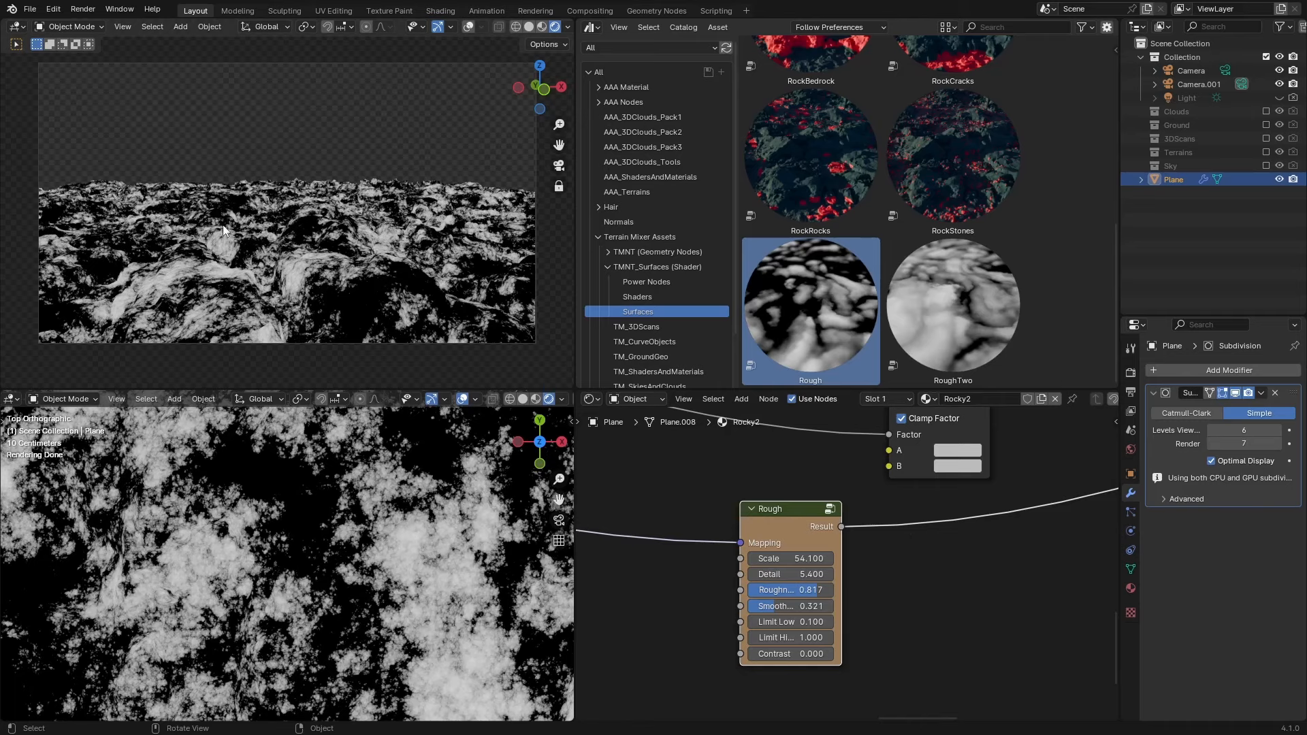
Move the height Multiply node further away from the TERRAIN MIX frame to make room for the new nodes.
{"action": "scroll", "coordinate": [1024, 610], "scroll_direction": "down", "scroll_amount": 5}
{"action": "scroll", "coordinate": [946, 518], "scroll_direction": "up", "scroll_amount": 8}
{"action": "middle_click_drag", "start_coordinate": [883, 497], "coordinate": [899, 581]}
{"action": "left_click_drag", "start_coordinate": [868, 514], "coordinate": [926, 500]}
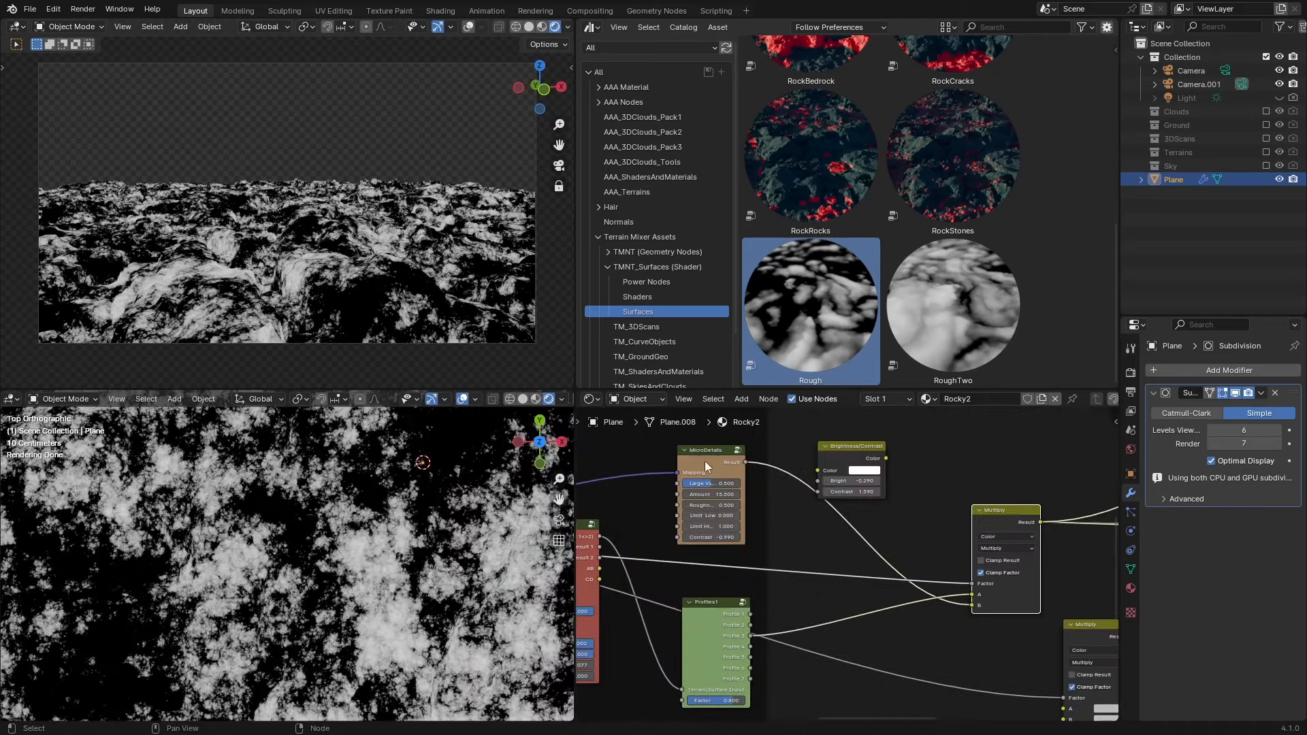
{"action": "scroll", "coordinate": [786, 436], "scroll_direction": "down", "scroll_amount": 7}
{"action": "left_click_drag", "start_coordinate": [892, 606], "coordinate": [813, 618]}
{"action": "scroll", "coordinate": [839, 534], "scroll_direction": "up", "scroll_amount": 2}
{"action": "left_click_drag", "start_coordinate": [970, 539], "coordinate": [875, 551]}
{"action": "left_click_drag", "start_coordinate": [837, 630], "coordinate": [823, 632]}
{"action": "scroll", "coordinate": [823, 565], "scroll_direction": "down", "scroll_amount": 1}
{"action": "middle_click_drag", "start_coordinate": [823, 565], "coordinate": [911, 555]}
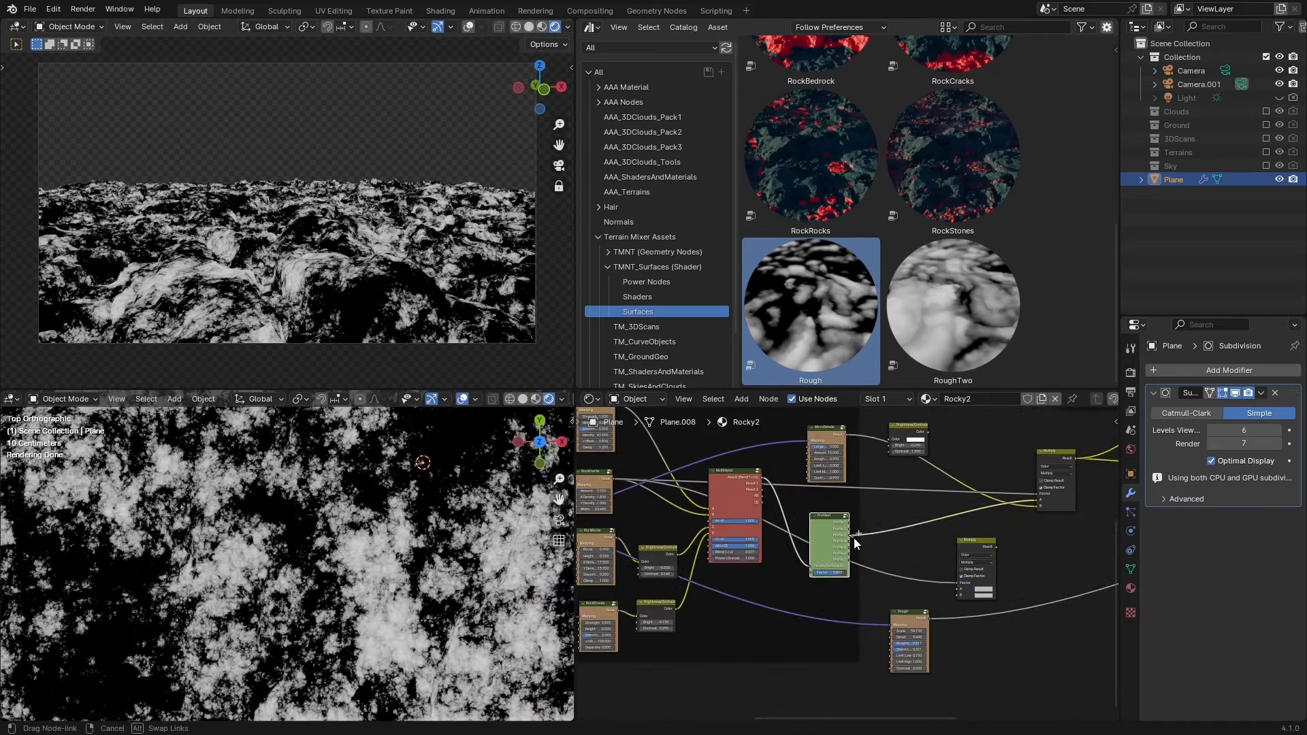
Link Profile 3 and the Rough result to the duplicated Multiply node's A and B inputs, and preview that node.
{"action": "left_click_drag", "start_coordinate": [850, 534], "coordinate": [958, 593]}
{"action": "left_click", "coordinate": [917, 547], "text": "ctrl+shift"}
{"action": "scroll", "coordinate": [917, 541], "scroll_direction": "up", "scroll_amount": 3}
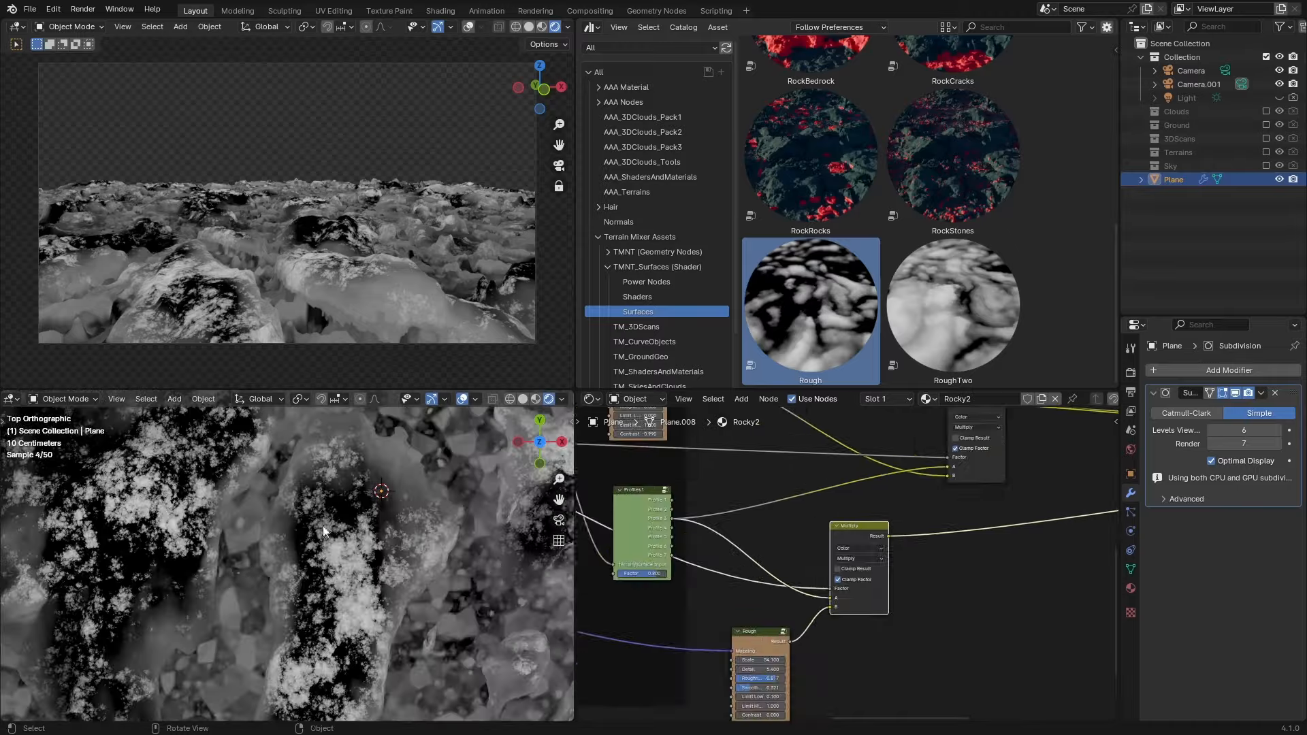
Disconnect Profile 3 from the duplicated Multiply node and route the Rough result into its A input instead.
{"action": "left_click_drag", "start_coordinate": [877, 554], "coordinate": [869, 567]}
{"action": "left_click_drag", "start_coordinate": [789, 660], "coordinate": [785, 657]}
{"action": "left_click", "coordinate": [902, 639]}
{"action": "left_click_drag", "start_coordinate": [978, 521], "coordinate": [978, 584]}
{"action": "left_click_drag", "start_coordinate": [859, 648], "coordinate": [860, 639]}
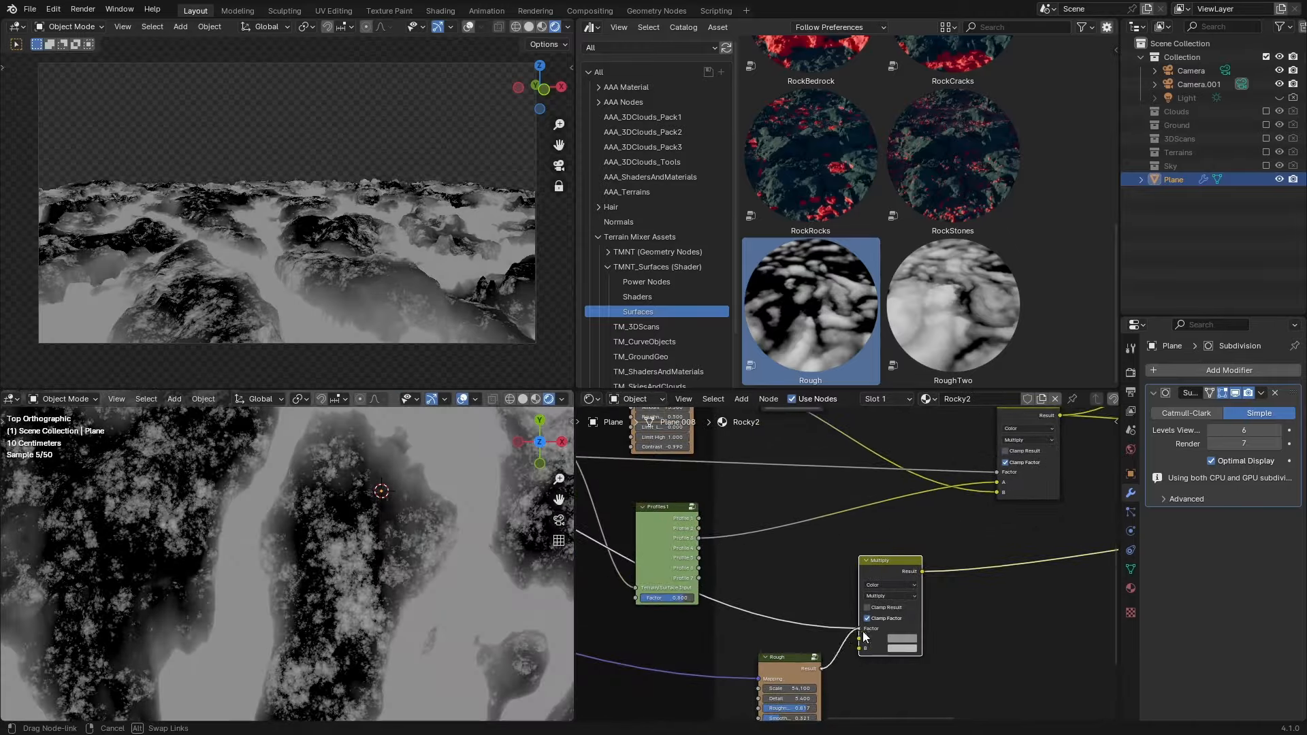
Set the B colour of the Rough mask's Multiply node to black.
{"action": "left_click", "coordinate": [902, 648]}
{"action": "left_click_drag", "start_coordinate": [978, 551], "coordinate": [978, 596]}
{"action": "scroll", "coordinate": [388, 595], "scroll_direction": "down", "scroll_amount": 6}
{"action": "scroll", "coordinate": [388, 594], "scroll_direction": "up", "scroll_amount": 6}
{"action": "middle_click_drag", "start_coordinate": [896, 652], "coordinate": [896, 642]}
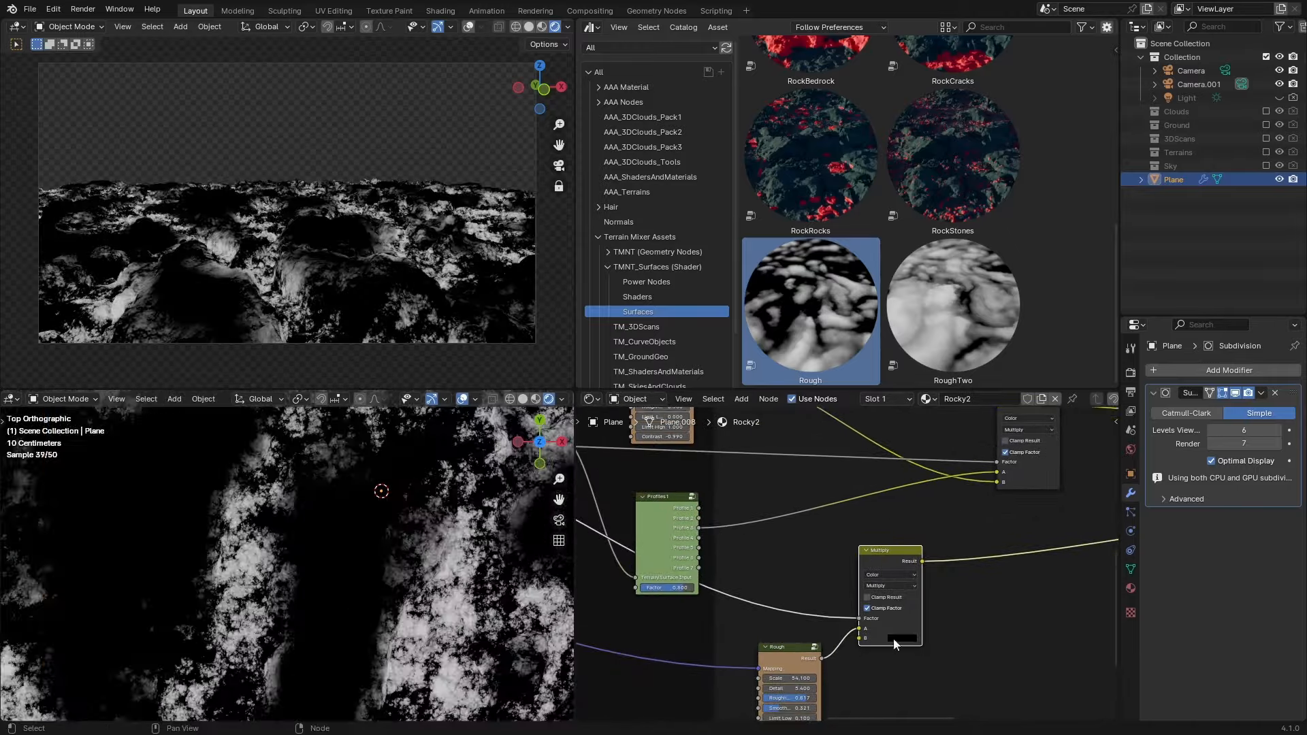
Try brightening the B colour of the Rough mask's Multiply node.
{"action": "left_click", "coordinate": [898, 639]}
{"action": "left_click_drag", "start_coordinate": [978, 558], "coordinate": [978, 522]}
{"action": "scroll", "coordinate": [864, 584], "scroll_direction": "down", "scroll_amount": 3}
Insert an Invert Color node on the Rough mask Multiply node's Factor link and darken that Multiply's B colour back to black.
{"action": "key", "text": "shift+a"}
{"action": "type", "text": "inver"}
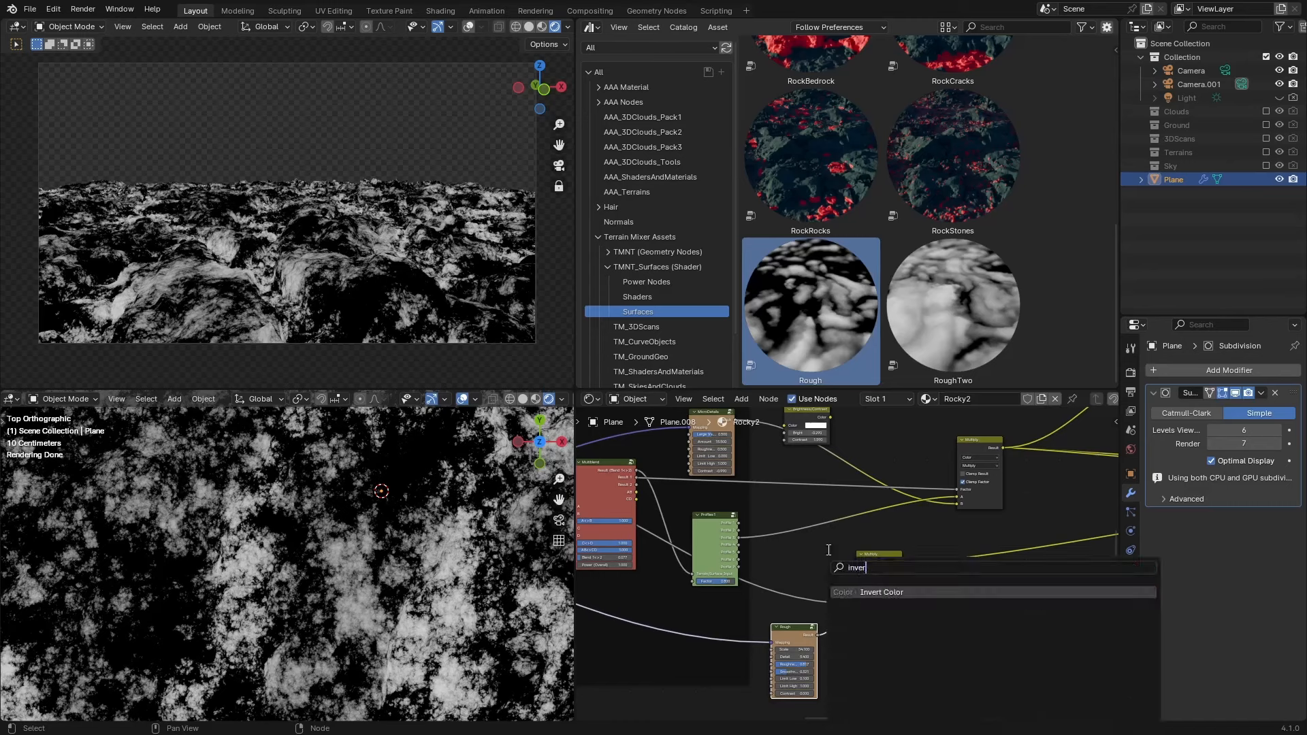
{"action": "key", "text": "Return"}
{"action": "left_click", "coordinate": [775, 570]}
{"action": "scroll", "coordinate": [879, 606], "scroll_direction": "up", "scroll_amount": 4}
{"action": "middle_click_drag", "start_coordinate": [883, 620], "coordinate": [884, 587]}
{"action": "left_click", "coordinate": [900, 591]}
{"action": "left_click_drag", "start_coordinate": [985, 466], "coordinate": [985, 523]}
Tidy the nodes around Invert Color and review the MicroDetails and Profiles1 links into the height Multiply node.
{"action": "scroll", "coordinate": [878, 579], "scroll_direction": "down", "scroll_amount": 4}
{"action": "mouse_move", "coordinate": [599, 558]}
{"action": "middle_mouse_down"}
{"action": "mouse_move", "coordinate": [888, 578]}
{"action": "mouse_move", "coordinate": [608, 577]}
{"action": "middle_mouse_up"}
{"action": "scroll", "coordinate": [800, 570], "scroll_direction": "up", "scroll_amount": 6}
{"action": "left_click_drag", "start_coordinate": [923, 480], "coordinate": [941, 482]}
{"action": "left_click_drag", "start_coordinate": [756, 634], "coordinate": [762, 621]}
{"action": "scroll", "coordinate": [732, 559], "scroll_direction": "down", "scroll_amount": 7}
{"action": "middle_click_drag", "start_coordinate": [624, 573], "coordinate": [697, 671]}
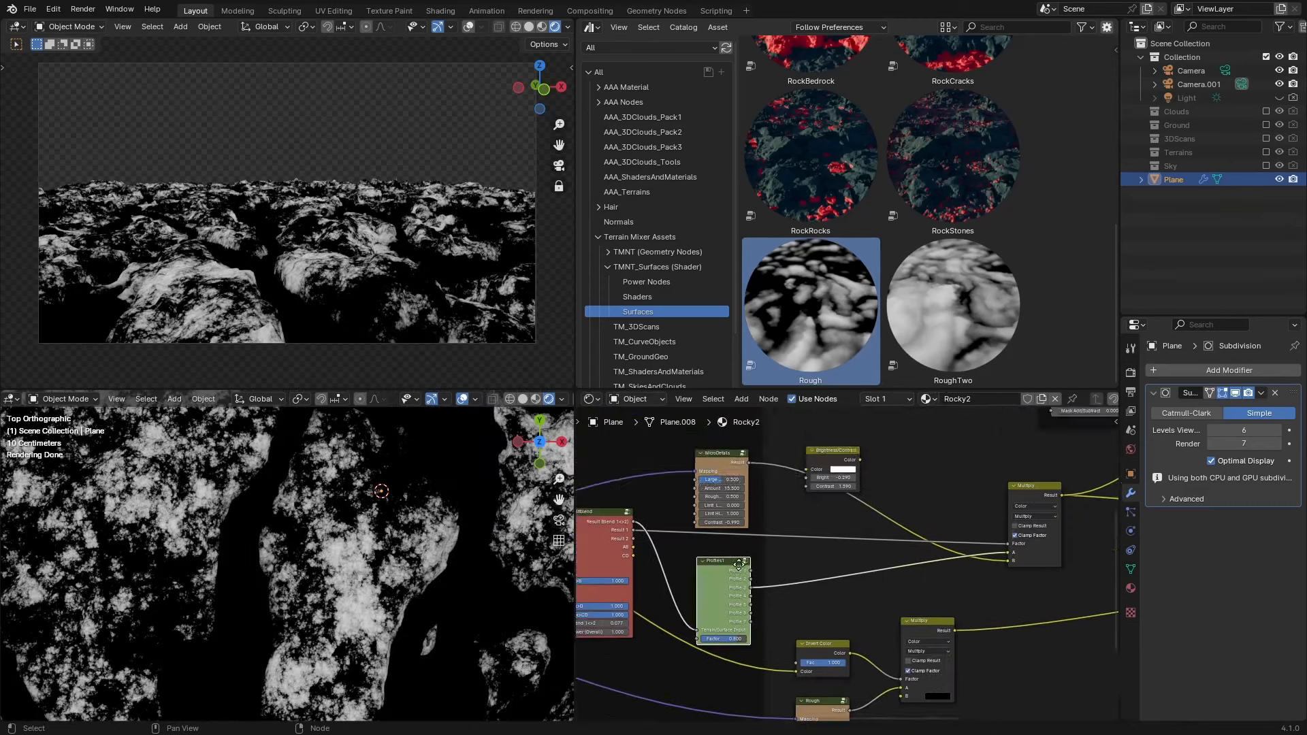
{"action": "scroll", "coordinate": [798, 484], "scroll_direction": "up", "scroll_amount": 5}
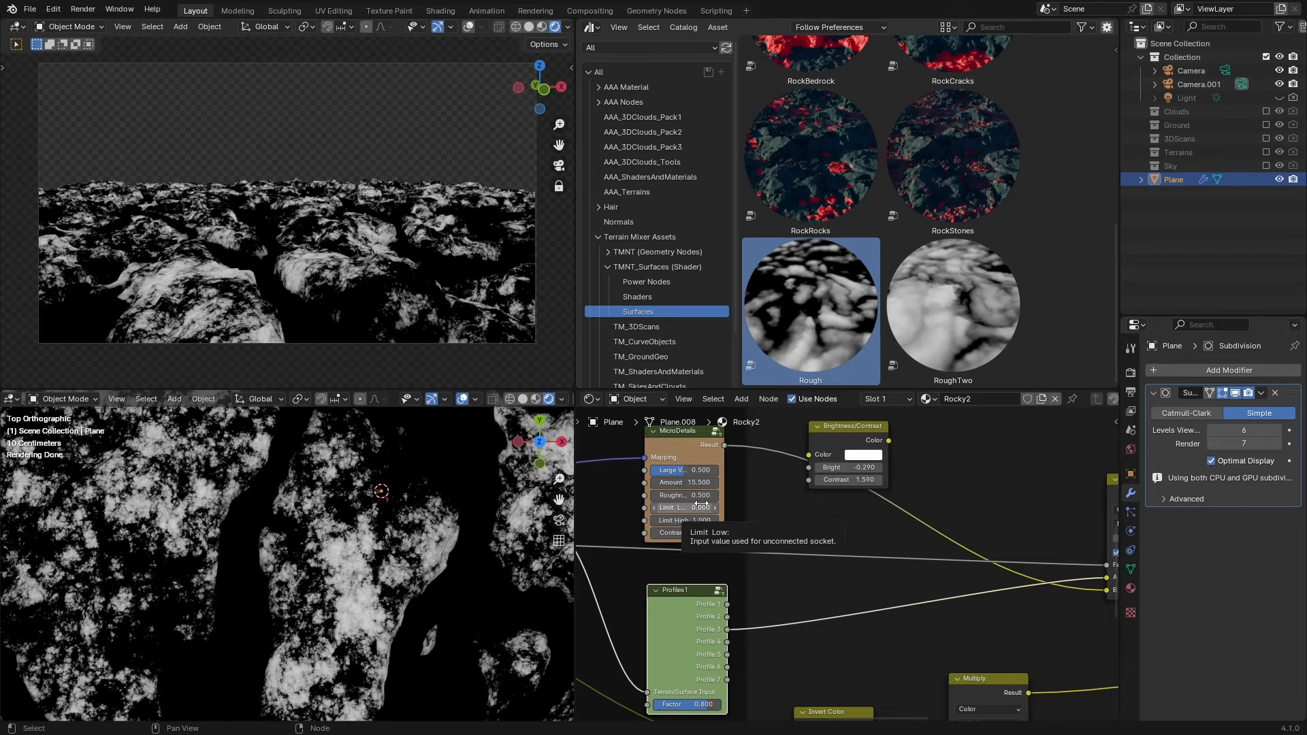
{"action": "scroll", "coordinate": [853, 678], "scroll_direction": "down", "scroll_amount": 3}
{"action": "middle_click_drag", "start_coordinate": [852, 678], "coordinate": [687, 606]}
{"action": "scroll", "coordinate": [869, 557], "scroll_direction": "down", "scroll_amount": 7}
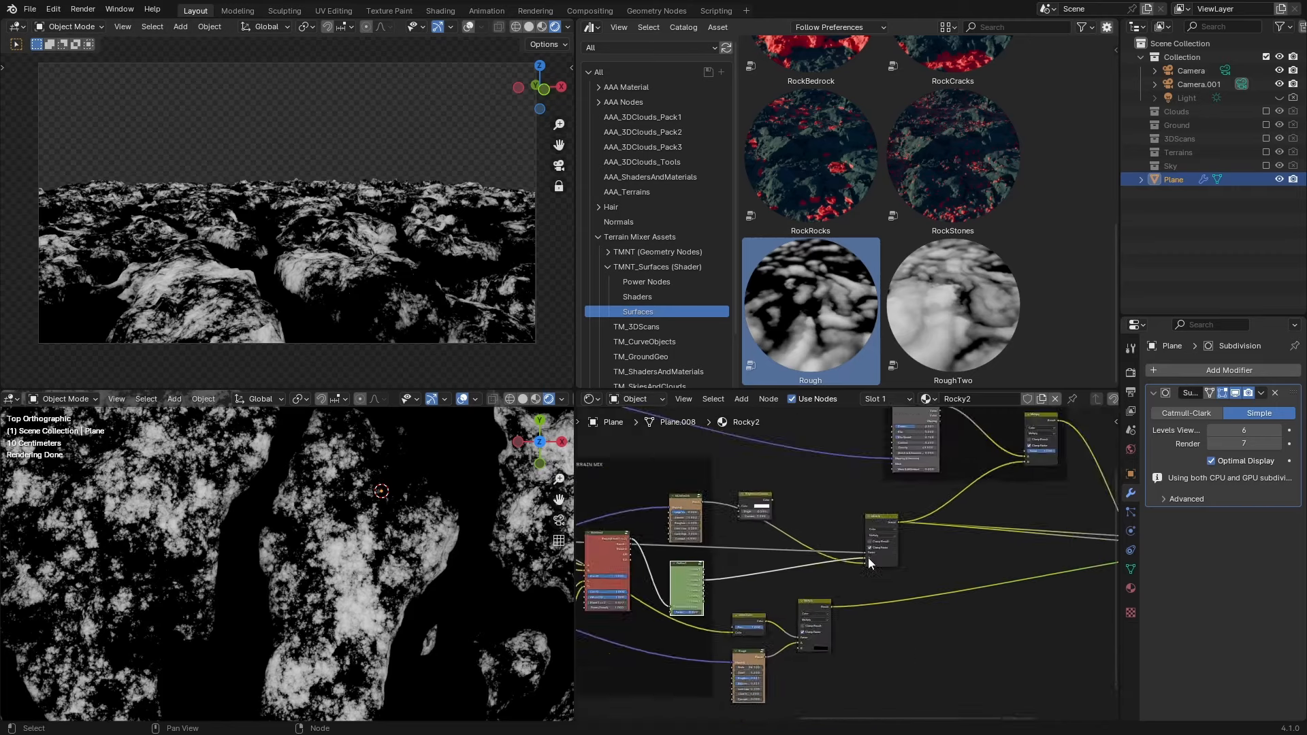
Move the height Multiply node aside and duplicate the Rough mask's Multiply node into the gap before it.
{"action": "scroll", "coordinate": [868, 557], "scroll_direction": "up", "scroll_amount": 7}
{"action": "left_click_drag", "start_coordinate": [906, 477], "coordinate": [1007, 468]}
{"action": "scroll", "coordinate": [941, 625], "scroll_direction": "down", "scroll_amount": 5}
{"action": "scroll", "coordinate": [820, 626], "scroll_direction": "up", "scroll_amount": 5}
{"action": "left_click_drag", "start_coordinate": [809, 635], "coordinate": [812, 667]}
{"action": "key", "text": "shift+d"}
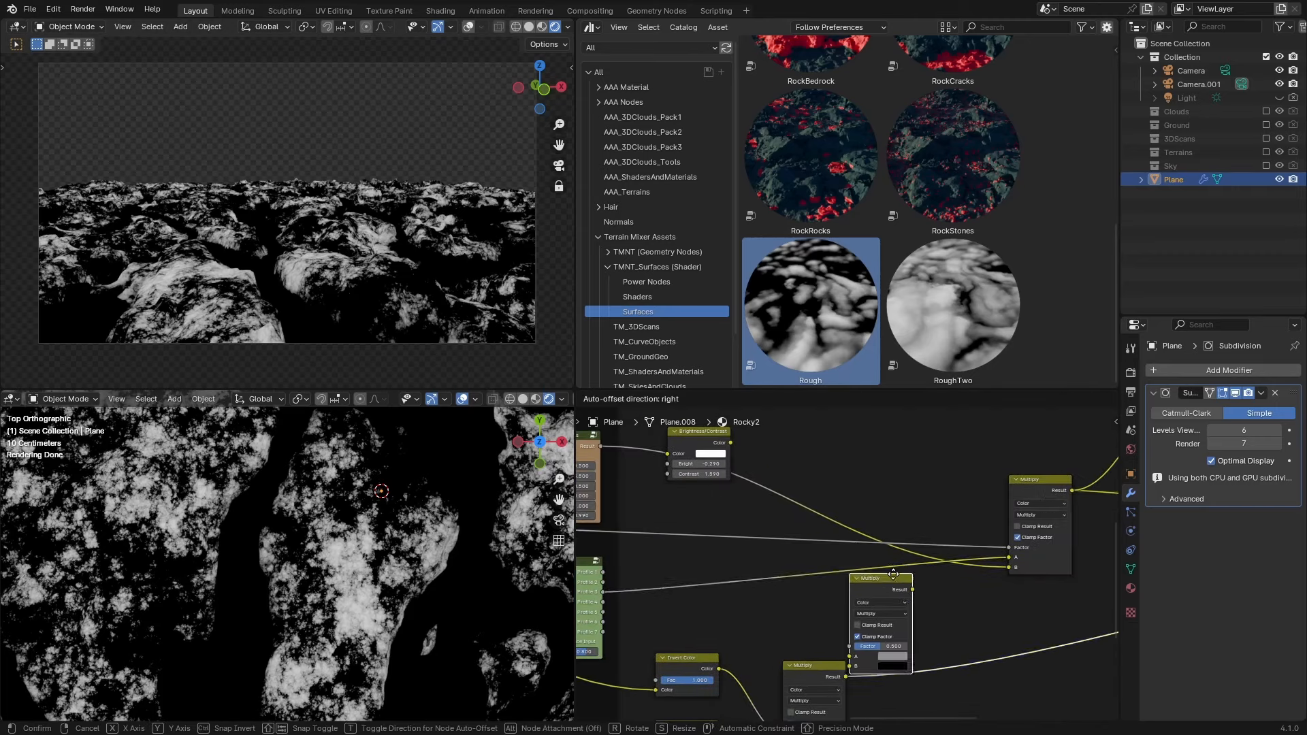
{"action": "left_click", "coordinate": [888, 577]}
Link Profile 3 and the Rough mask result to the duplicate's A and B inputs, and set its blend mode to Lighten.
{"action": "middle_click_drag", "start_coordinate": [821, 673], "coordinate": [880, 642]}
{"action": "left_click_drag", "start_coordinate": [904, 646], "coordinate": [919, 632]}
{"action": "left_click_drag", "start_coordinate": [661, 561], "coordinate": [918, 621]}
{"action": "middle_click_drag", "start_coordinate": [956, 681], "coordinate": [840, 652]}
{"action": "scroll", "coordinate": [840, 652], "scroll_direction": "up", "scroll_amount": 2}
{"action": "scroll", "coordinate": [816, 549], "scroll_direction": "down", "scroll_amount": 2, "text": "ctrl"}
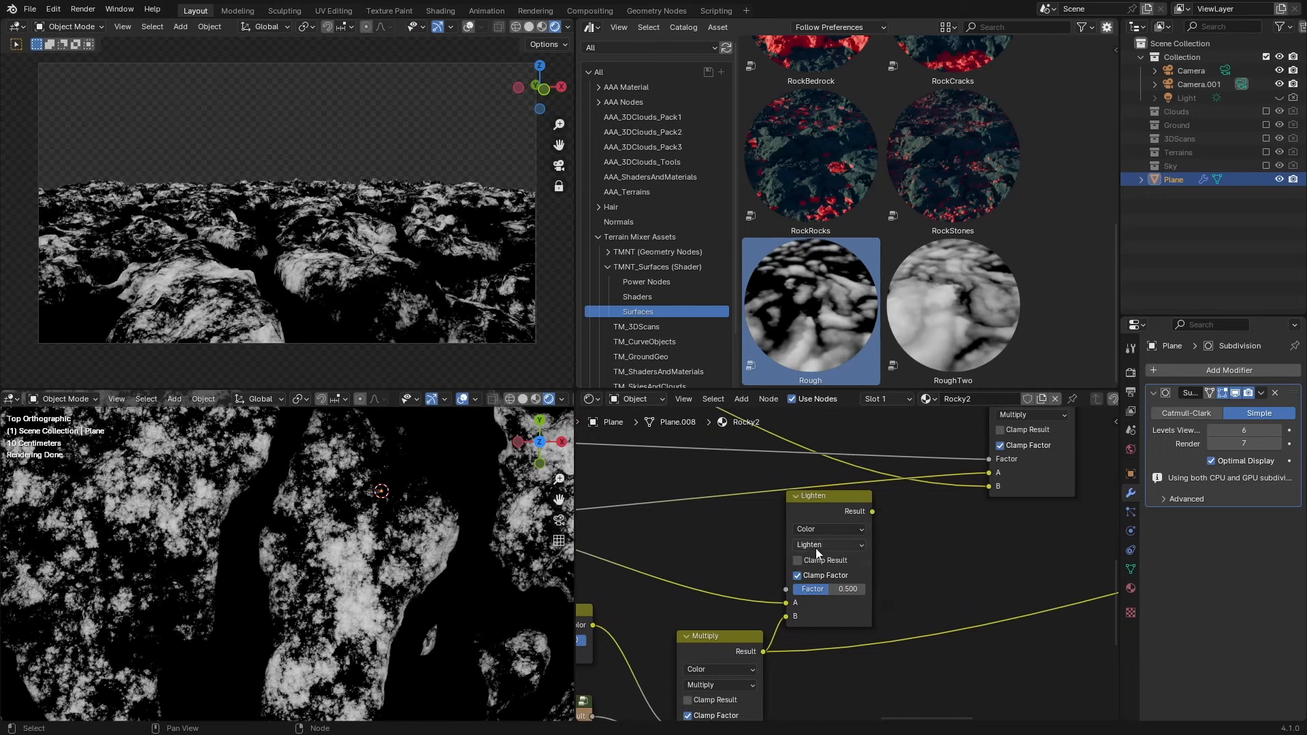
Preview the Lighten node, link its result to the height Multiply node's B input, and preview the height Multiply node.
{"action": "left_click", "coordinate": [817, 511], "text": "ctrl+shift"}
{"action": "scroll", "coordinate": [496, 562], "scroll_direction": "up", "scroll_amount": 4}
{"action": "scroll", "coordinate": [496, 562], "scroll_direction": "up", "scroll_amount": 4}
{"action": "scroll", "coordinate": [797, 640], "scroll_direction": "down", "scroll_amount": 3}
{"action": "left_click_drag", "start_coordinate": [846, 555], "coordinate": [926, 537]}
{"action": "left_click", "coordinate": [954, 483], "text": "ctrl+shift"}
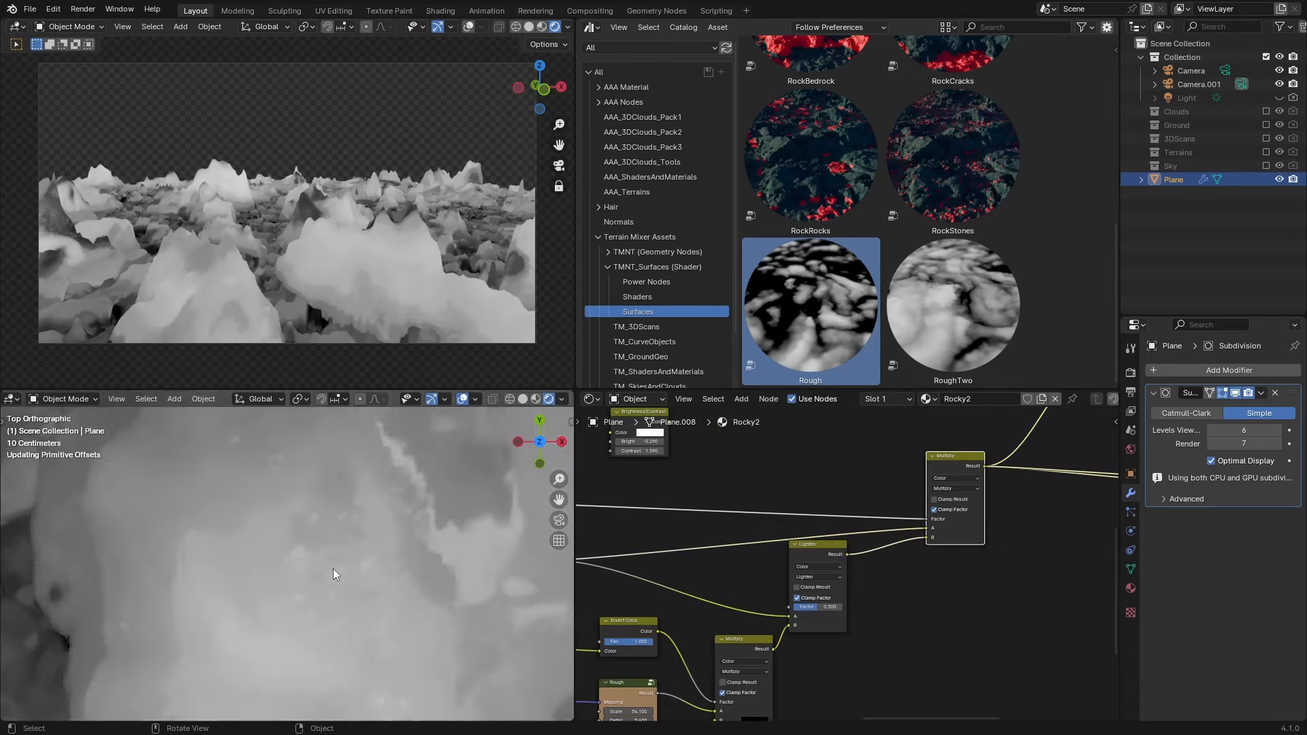
Lower the Lighten node's Factor to about 0.36.
{"action": "scroll", "coordinate": [333, 569], "scroll_direction": "down", "scroll_amount": 7}
{"action": "scroll", "coordinate": [358, 617], "scroll_direction": "down", "scroll_amount": 5}
{"action": "scroll", "coordinate": [337, 602], "scroll_direction": "up", "scroll_amount": 10}
{"action": "scroll", "coordinate": [854, 631], "scroll_direction": "up", "scroll_amount": 1}
{"action": "mouse_move", "coordinate": [822, 604]}
{"action": "left_mouse_down"}
{"action": "mouse_move", "coordinate": [795, 603]}
{"action": "mouse_move", "coordinate": [844, 604]}
{"action": "mouse_move", "coordinate": [803, 603]}
{"action": "left_mouse_up"}
{"action": "scroll", "coordinate": [809, 658], "scroll_direction": "down", "scroll_amount": 5}
Route Profile 3 into the height Multiply node's A input and tidy that node's placement.
{"action": "middle_click_drag", "start_coordinate": [809, 658], "coordinate": [845, 663]}
{"action": "scroll", "coordinate": [630, 566], "scroll_direction": "up", "scroll_amount": 3}
{"action": "left_click_drag", "start_coordinate": [630, 554], "coordinate": [1004, 522]}
{"action": "scroll", "coordinate": [997, 560], "scroll_direction": "up", "scroll_amount": 1}
{"action": "middle_click_drag", "start_coordinate": [1008, 575], "coordinate": [959, 616]}
{"action": "scroll", "coordinate": [959, 616], "scroll_direction": "down", "scroll_amount": 1}
{"action": "left_click_drag", "start_coordinate": [948, 543], "coordinate": [937, 537]}
{"action": "scroll", "coordinate": [919, 617], "scroll_direction": "down", "scroll_amount": 2}
{"action": "middle_click_drag", "start_coordinate": [919, 617], "coordinate": [947, 615]}
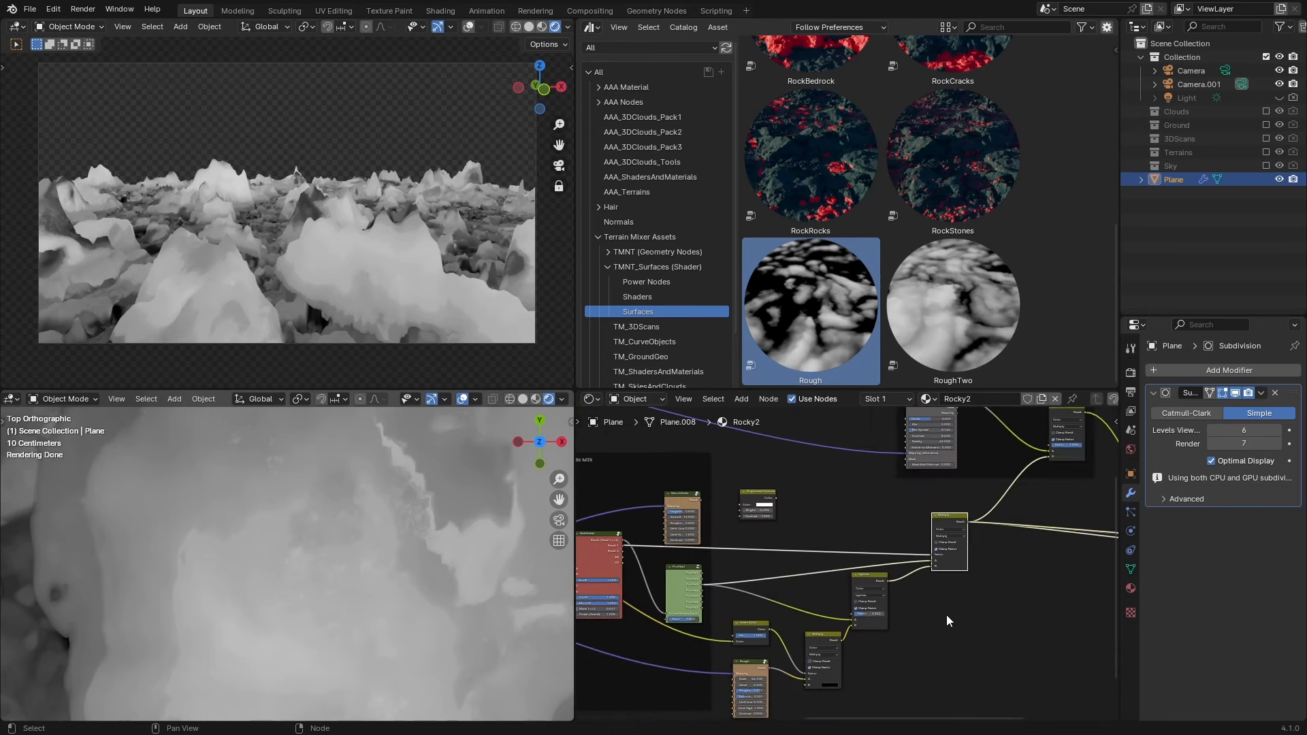
Nudge the Rough mask's Multiply node into place between the Invert Color and Lighten nodes.
{"action": "scroll", "coordinate": [946, 614], "scroll_direction": "up", "scroll_amount": 2}
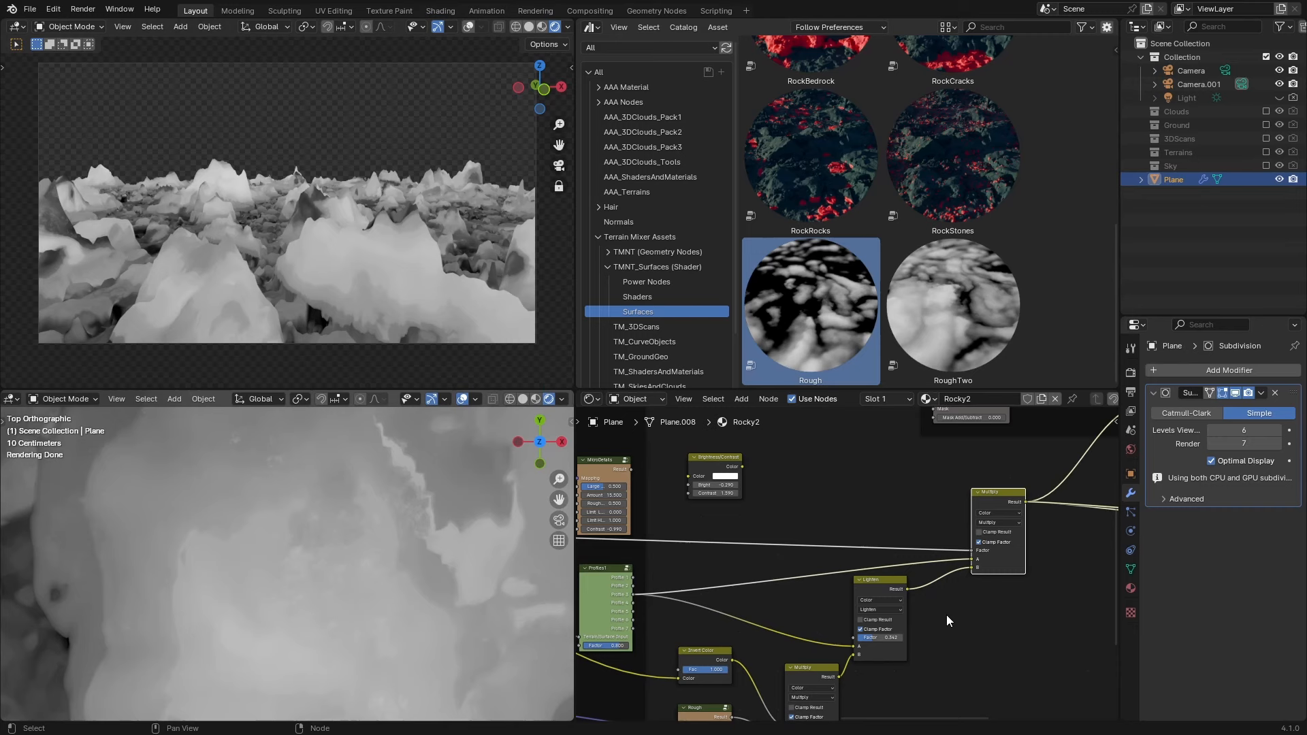
{"action": "scroll", "coordinate": [947, 615], "scroll_direction": "down", "scroll_amount": 2}
{"action": "mouse_move", "coordinate": [946, 615]}
{"action": "middle_mouse_down"}
{"action": "mouse_move", "coordinate": [1026, 614]}
{"action": "mouse_move", "coordinate": [960, 620]}
{"action": "mouse_move", "coordinate": [951, 592]}
{"action": "middle_mouse_up"}
{"action": "scroll", "coordinate": [1010, 632], "scroll_direction": "up", "scroll_amount": 5}
{"action": "left_click_drag", "start_coordinate": [833, 647], "coordinate": [825, 633]}
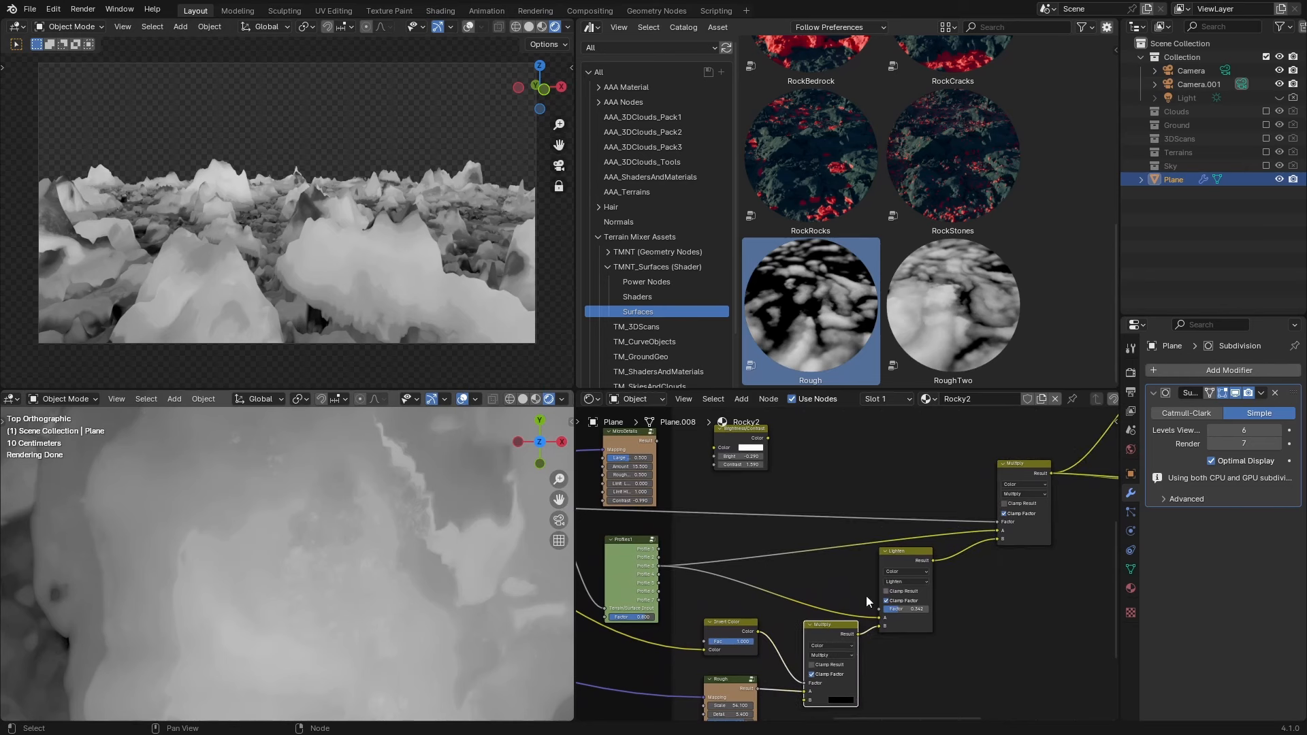
{"action": "middle_click_drag", "start_coordinate": [708, 538], "coordinate": [704, 587]}
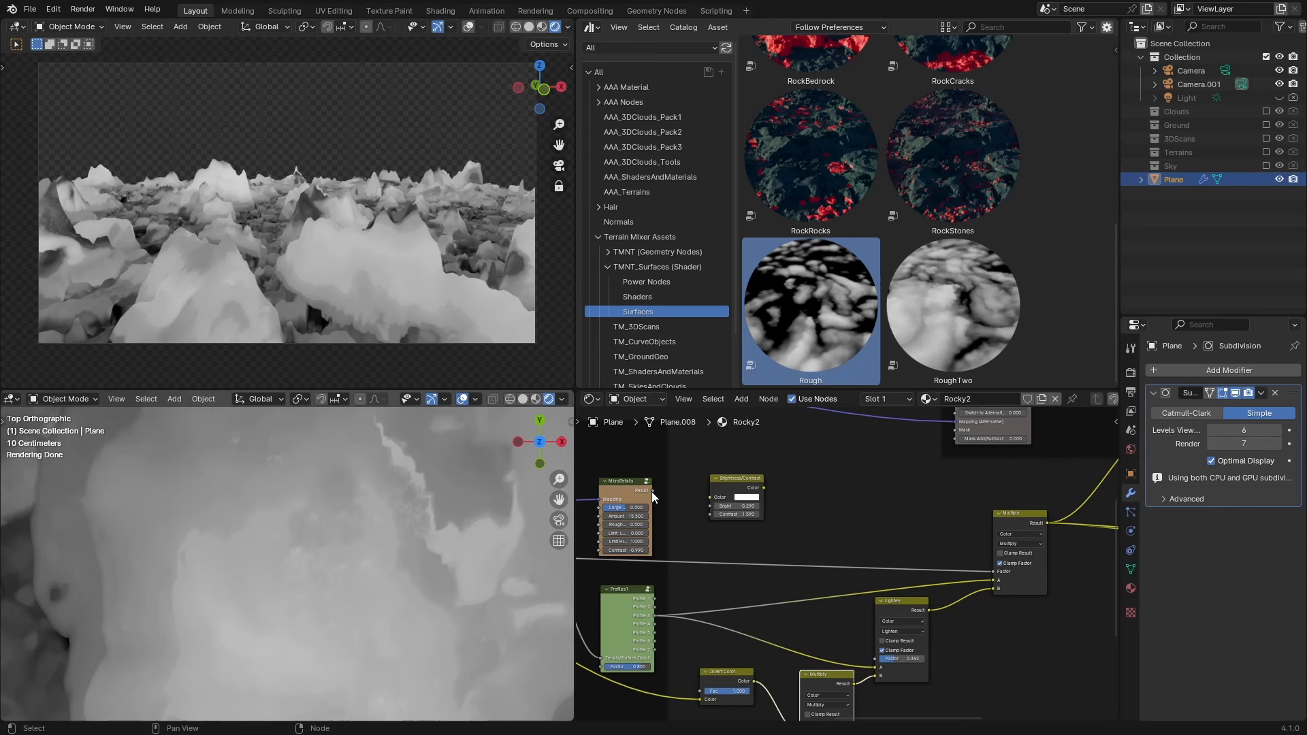
Try linking the MicroDetails result directly to the height Multiply node's A input, and undo the link.
{"action": "left_click_drag", "start_coordinate": [651, 492], "coordinate": [996, 581]}
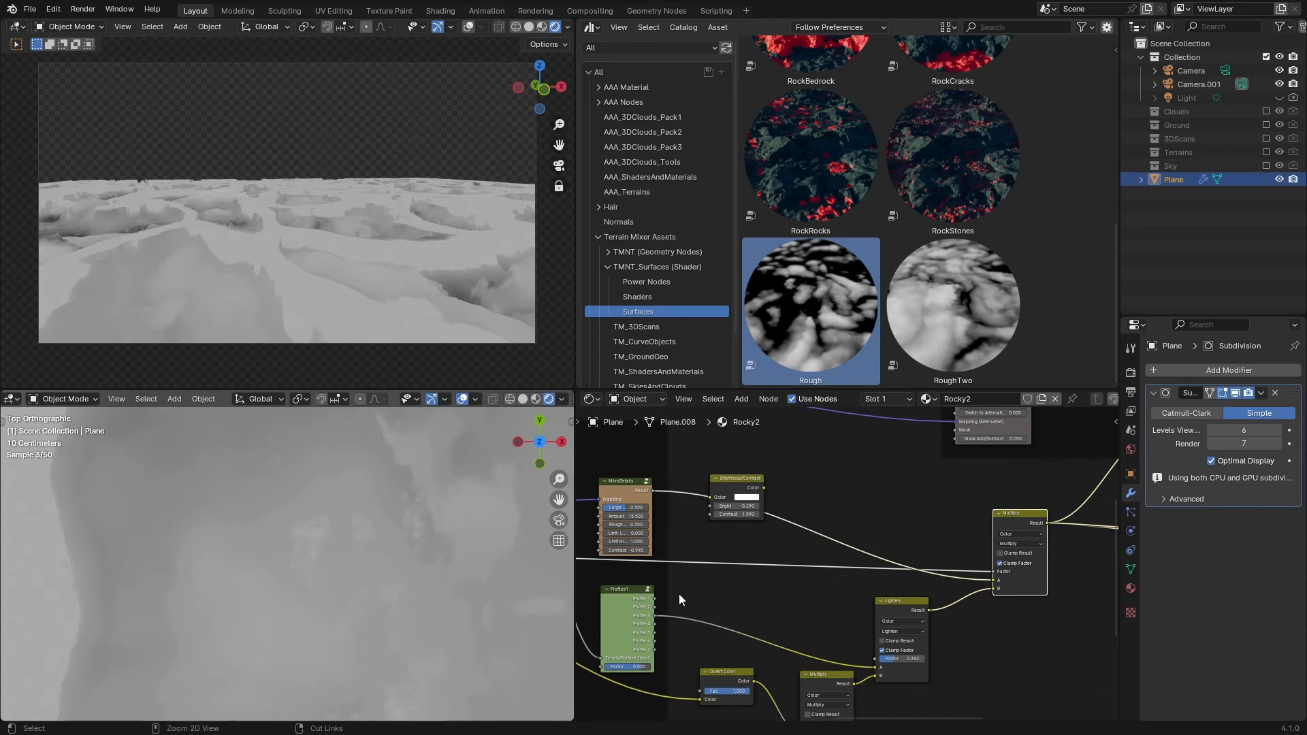
{"action": "key", "text": "ctrl+z"}
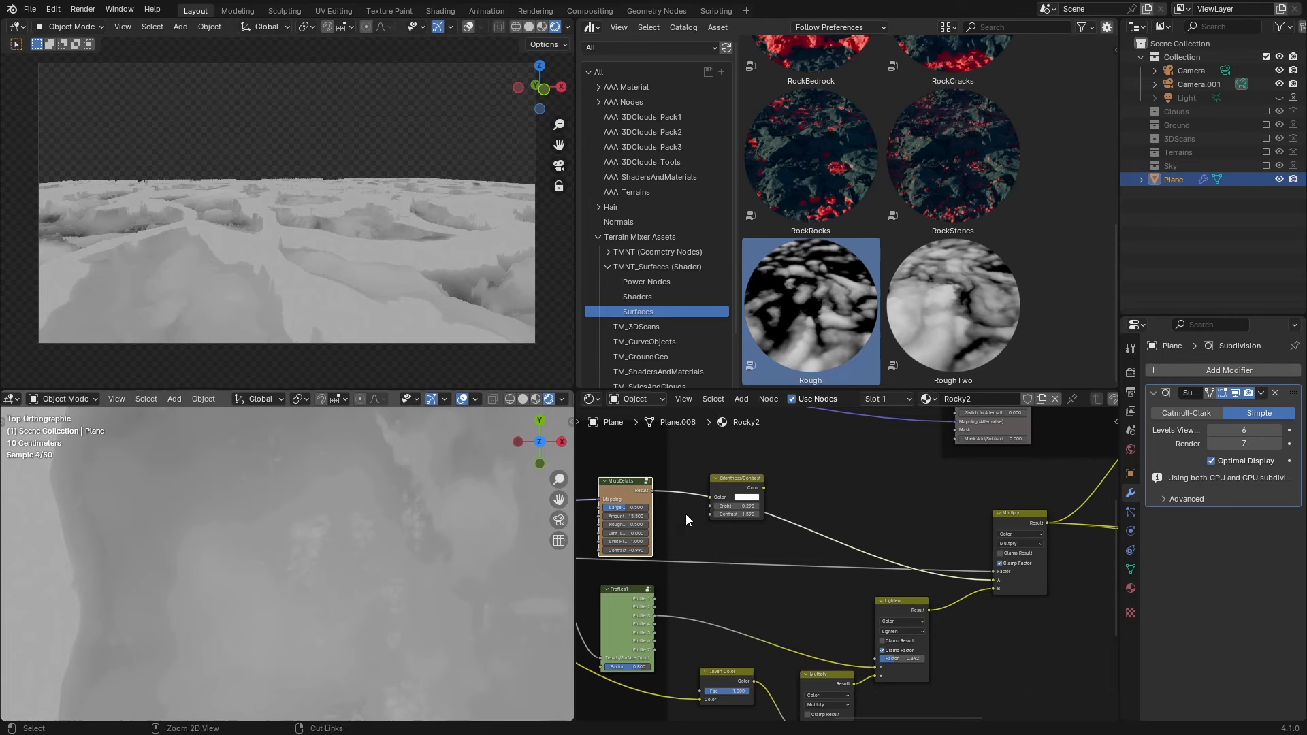
{"action": "key", "text": "ctrl+z"}
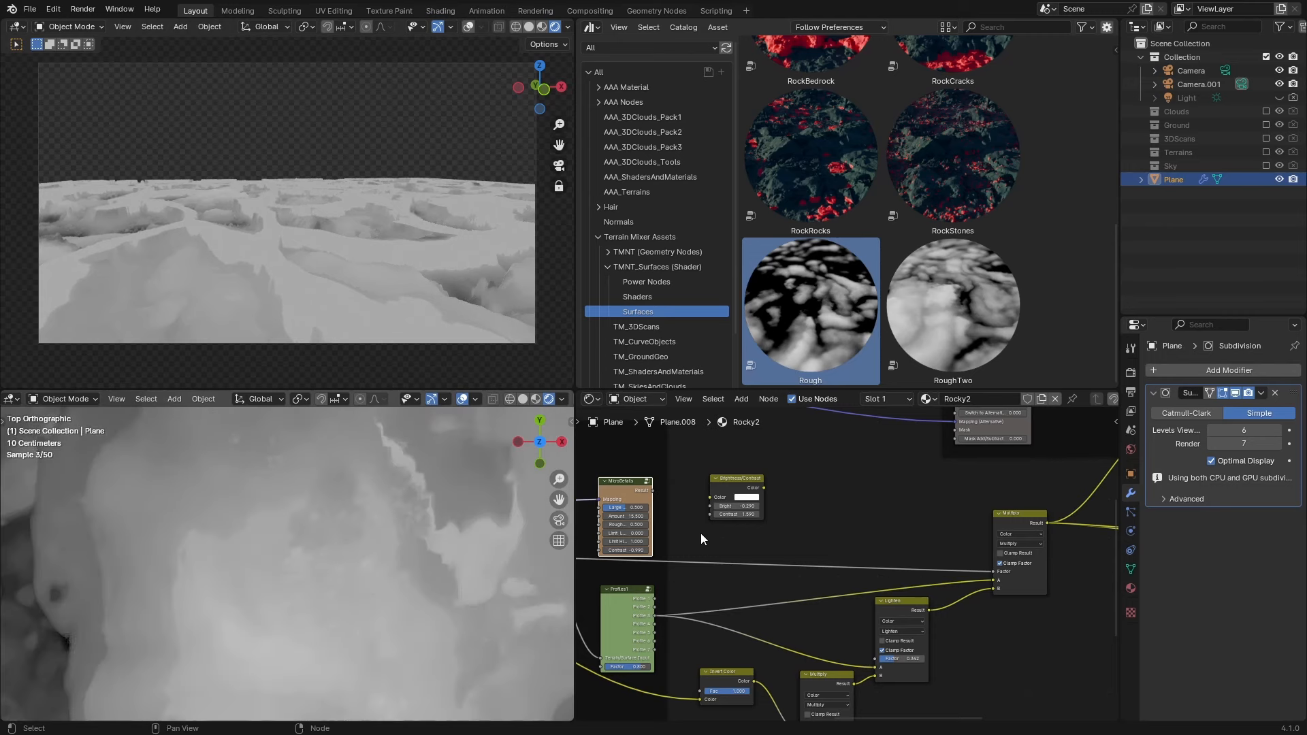
Feed the MicroDetails result into the height Multiply's B input and Lighten into A, moving the unused Brightness/Contrast node aside.
{"action": "key", "text": "ctrl+shift+z"}
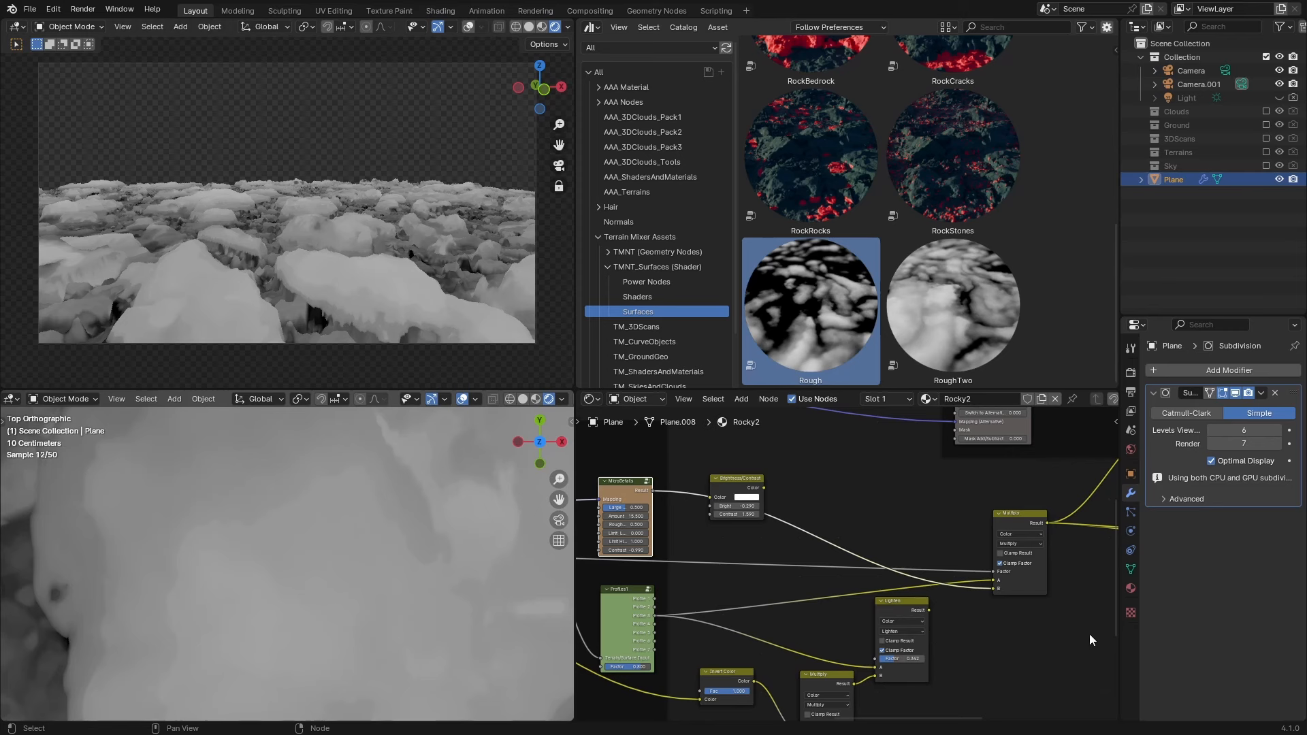
{"action": "left_click_drag", "start_coordinate": [910, 611], "coordinate": [917, 604]}
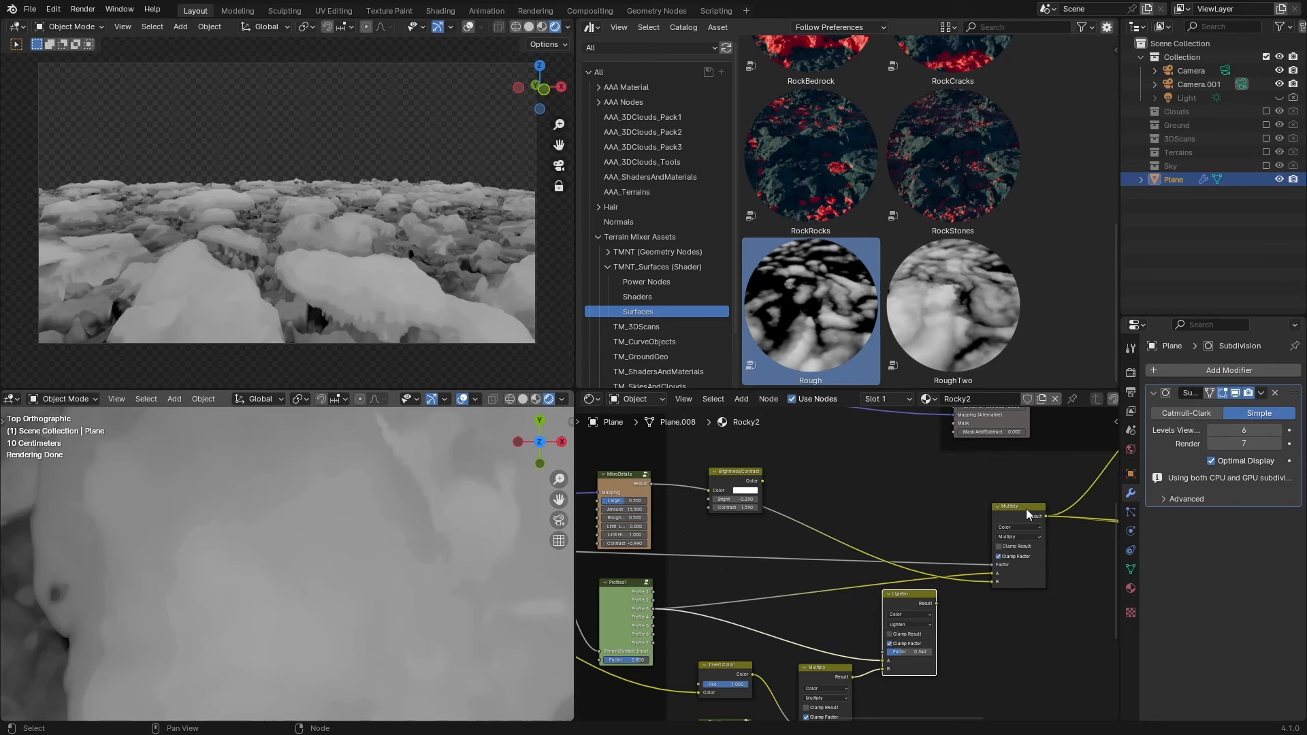
{"action": "left_click_drag", "start_coordinate": [733, 473], "coordinate": [767, 448]}
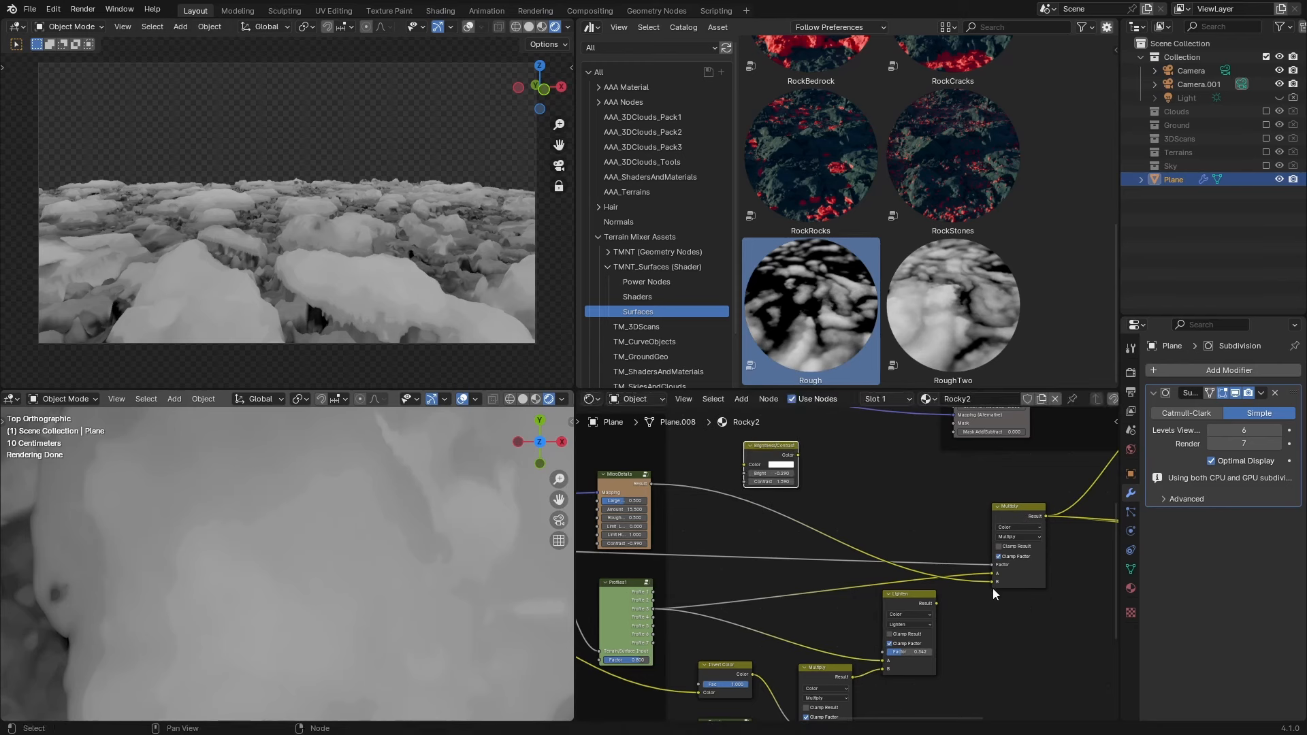
{"action": "left_click_drag", "start_coordinate": [934, 605], "coordinate": [990, 577]}
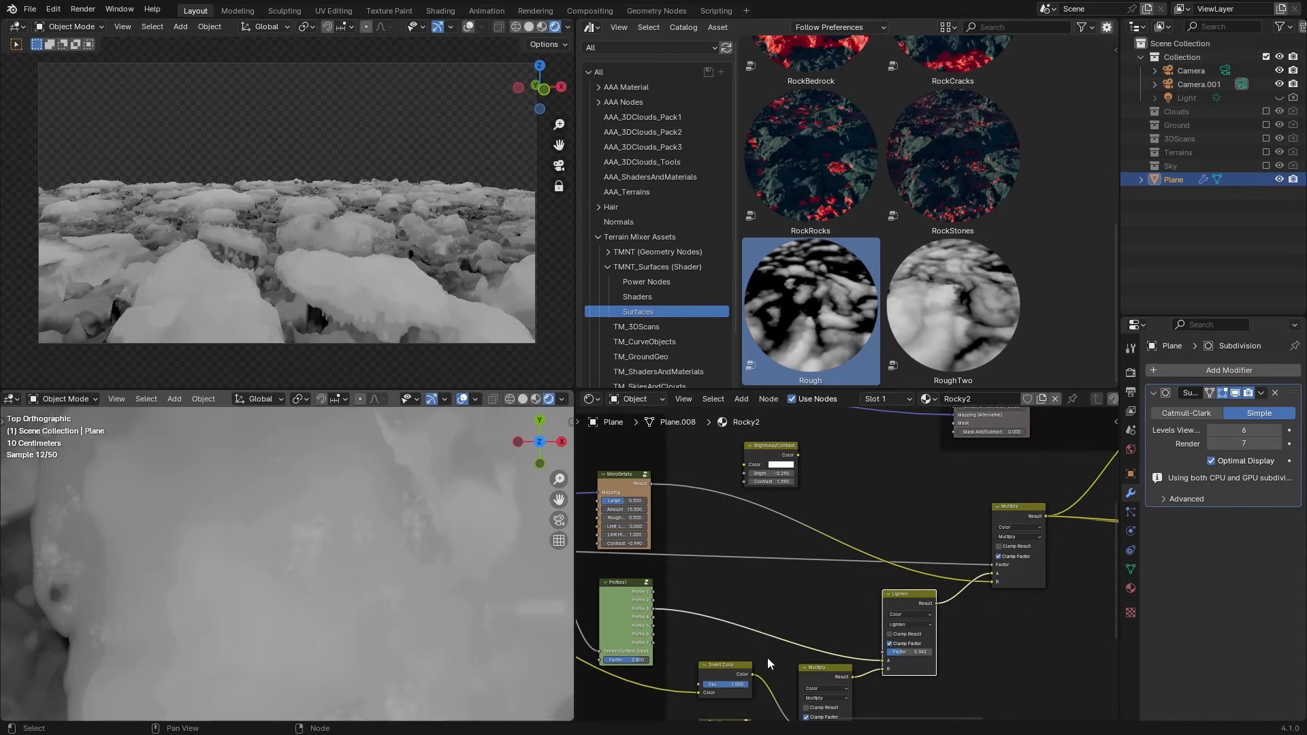
Preview the Rough mask's Multiply result and lower the Rough surface node's settings to give a softer, darker mask.
{"action": "middle_click_drag", "start_coordinate": [708, 590], "coordinate": [791, 522]}
{"action": "middle_click_drag", "start_coordinate": [819, 638], "coordinate": [823, 543]}
{"action": "scroll", "coordinate": [847, 568], "scroll_direction": "up", "scroll_amount": 4}
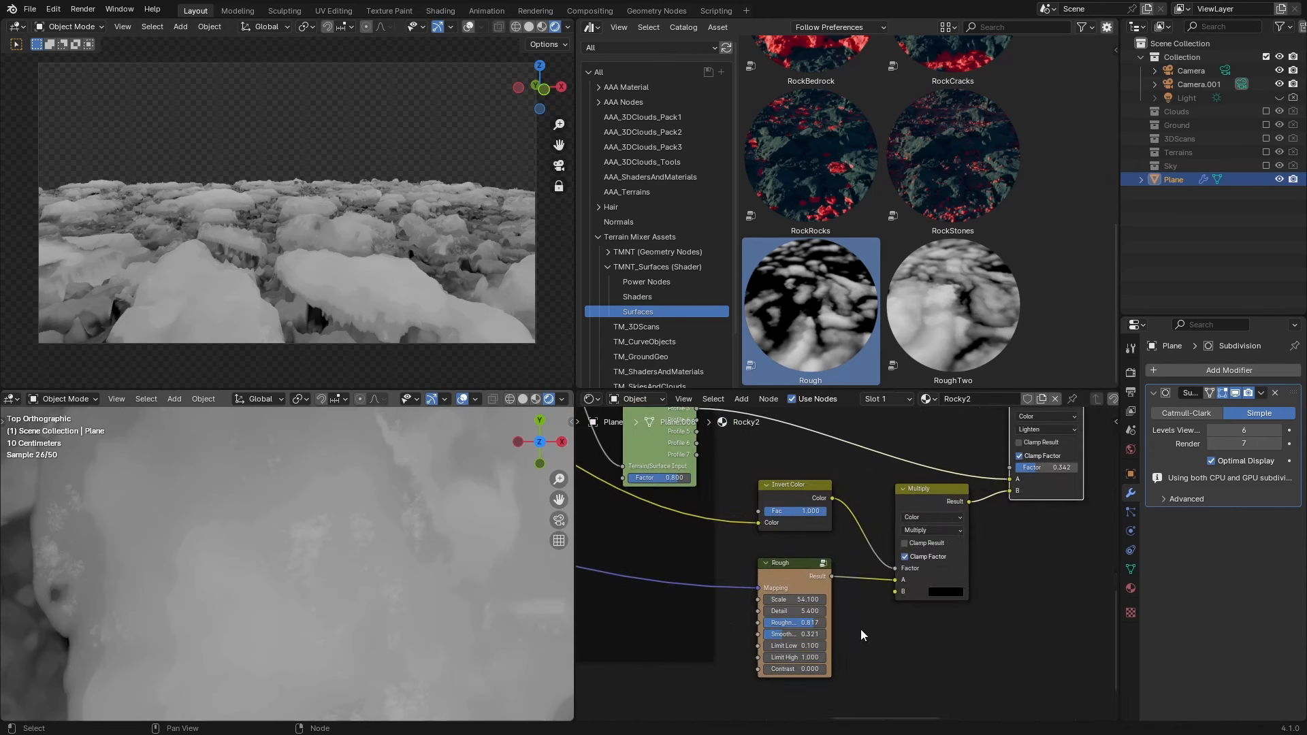
{"action": "middle_click_drag", "start_coordinate": [861, 633], "coordinate": [802, 674]}
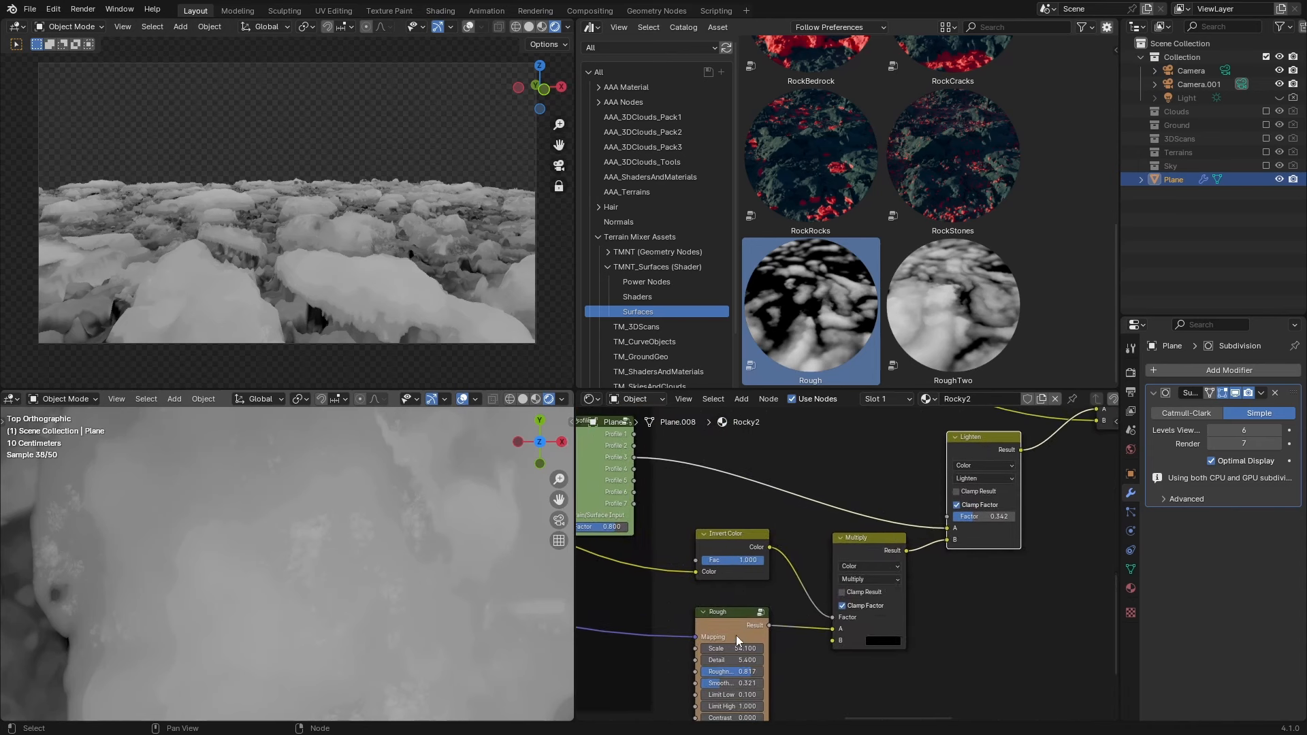
{"action": "left_click", "coordinate": [871, 545], "text": "ctrl+shift"}
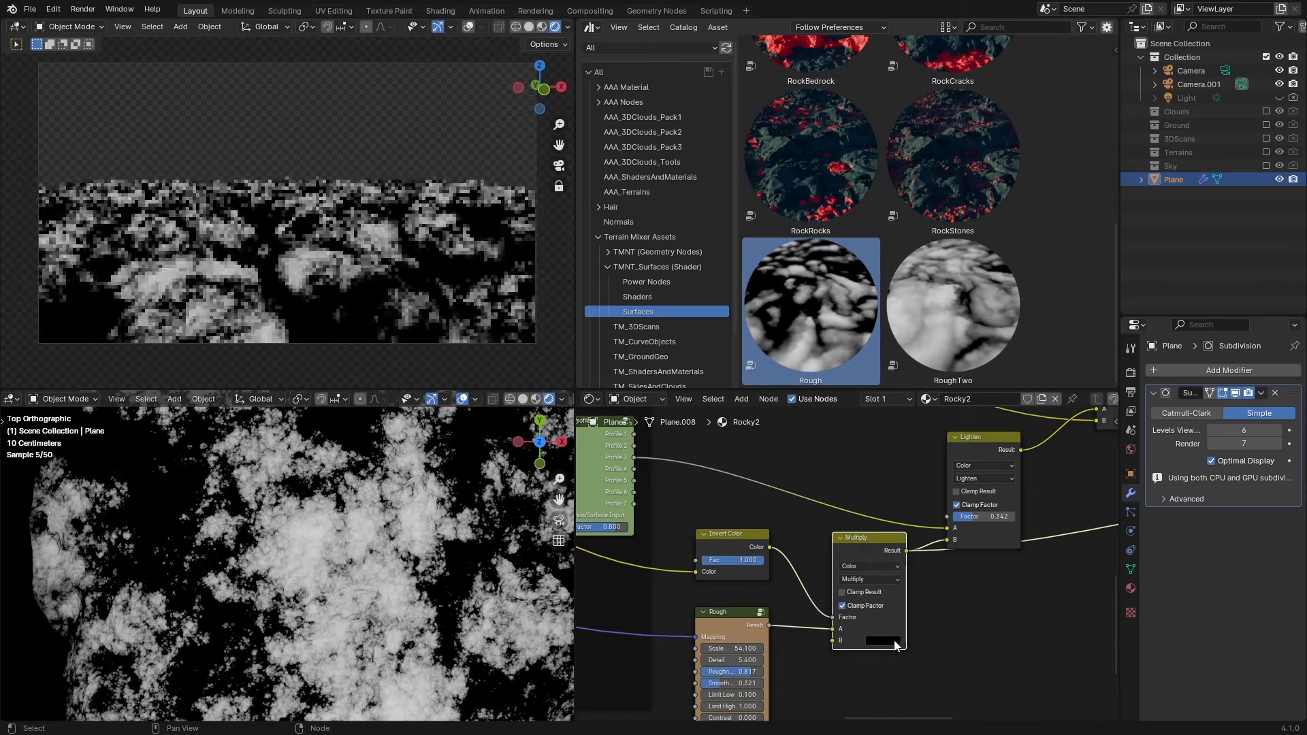
{"action": "middle_click_drag", "start_coordinate": [888, 647], "coordinate": [926, 535]}
{"action": "scroll", "coordinate": [868, 614], "scroll_direction": "up", "scroll_amount": 1}
{"action": "middle_click_drag", "start_coordinate": [869, 615], "coordinate": [858, 635]}
{"action": "scroll", "coordinate": [864, 627], "scroll_direction": "up", "scroll_amount": 1}
{"action": "scroll", "coordinate": [856, 635], "scroll_direction": "up", "scroll_amount": 3}
{"action": "scroll", "coordinate": [856, 635], "scroll_direction": "down", "scroll_amount": 1}
{"action": "left_click_drag", "start_coordinate": [730, 577], "coordinate": [702, 596]}
{"action": "middle_click_drag", "start_coordinate": [796, 623], "coordinate": [814, 619]}
{"action": "left_click_drag", "start_coordinate": [764, 623], "coordinate": [732, 654]}
Raise the Lighten node's Factor to 0.708 while previewing the height Multiply, the mask Multiply and the Lighten results.
{"action": "scroll", "coordinate": [848, 564], "scroll_direction": "down", "scroll_amount": 3}
{"action": "middle_click_drag", "start_coordinate": [953, 476], "coordinate": [701, 619]}
{"action": "left_click", "coordinate": [813, 510], "text": "ctrl+shift"}
{"action": "scroll", "coordinate": [837, 579], "scroll_direction": "up", "scroll_amount": 4}
{"action": "middle_click_drag", "start_coordinate": [783, 653], "coordinate": [783, 610]}
{"action": "left_click_drag", "start_coordinate": [785, 610], "coordinate": [809, 610]}
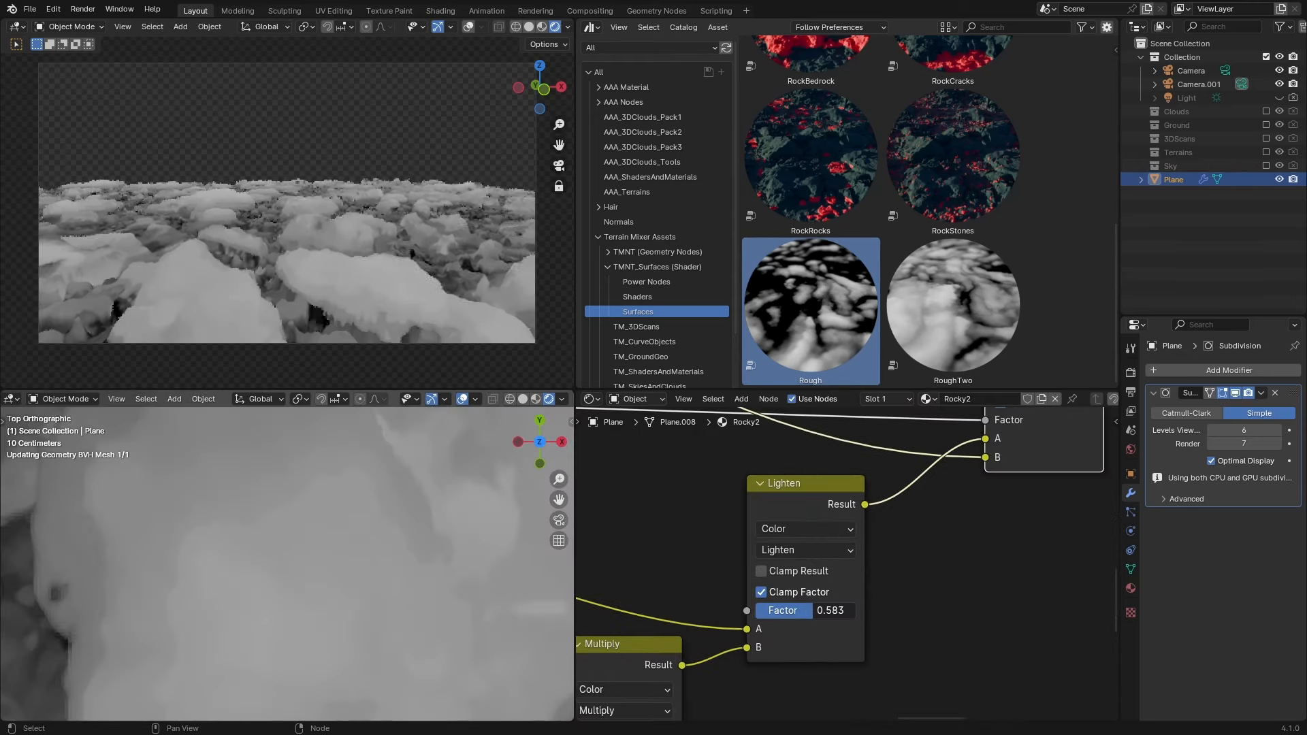
{"action": "middle_click_drag", "start_coordinate": [641, 653], "coordinate": [681, 614]}
{"action": "left_click", "coordinate": [681, 614], "text": "ctrl+shift"}
{"action": "left_click", "coordinate": [851, 603], "text": "ctrl+shift"}
{"action": "scroll", "coordinate": [978, 607], "scroll_direction": "up", "scroll_amount": 4}
{"action": "middle_click_drag", "start_coordinate": [978, 607], "coordinate": [976, 616]}
{"action": "left_click_drag", "start_coordinate": [852, 587], "coordinate": [869, 587]}
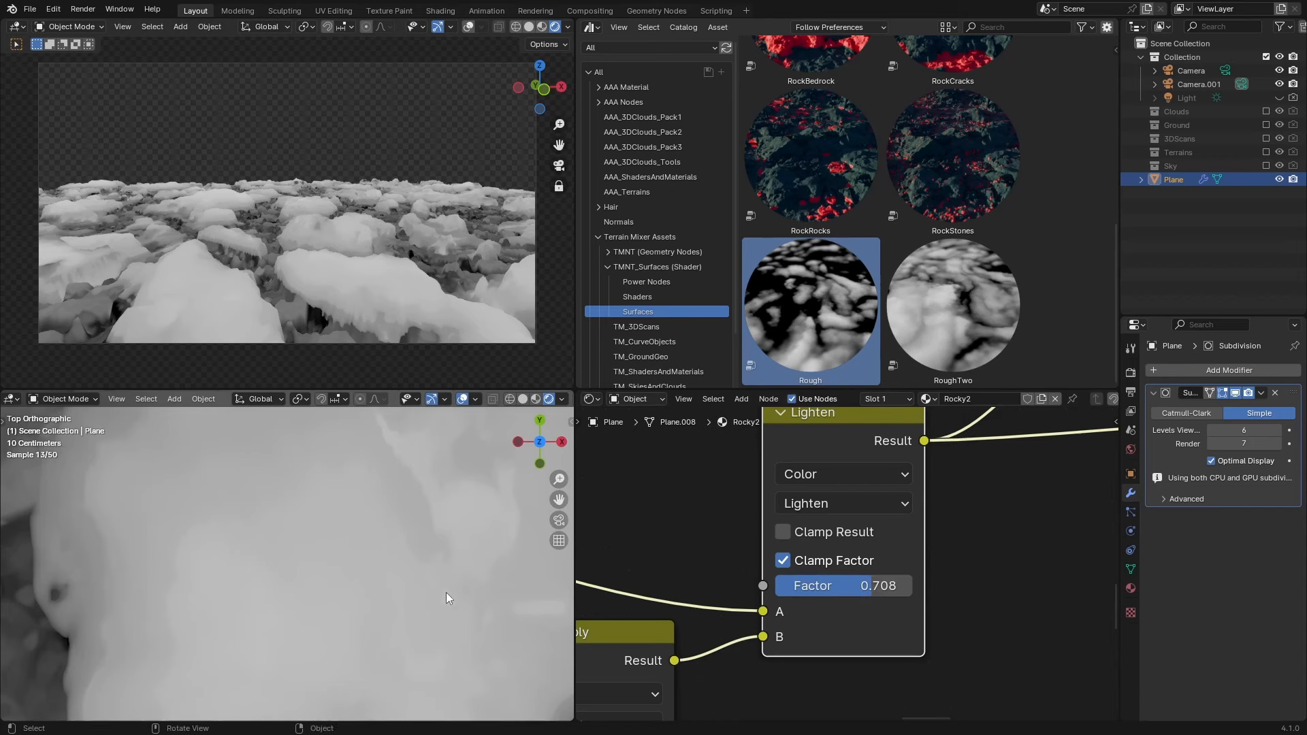
Compare the mask Multiply preview with the Lighten result and raise the Lighten node's Factor to 1.000.
{"action": "scroll", "coordinate": [791, 660], "scroll_direction": "down", "scroll_amount": 1}
{"action": "left_click", "coordinate": [672, 621], "text": "ctrl+shift"}
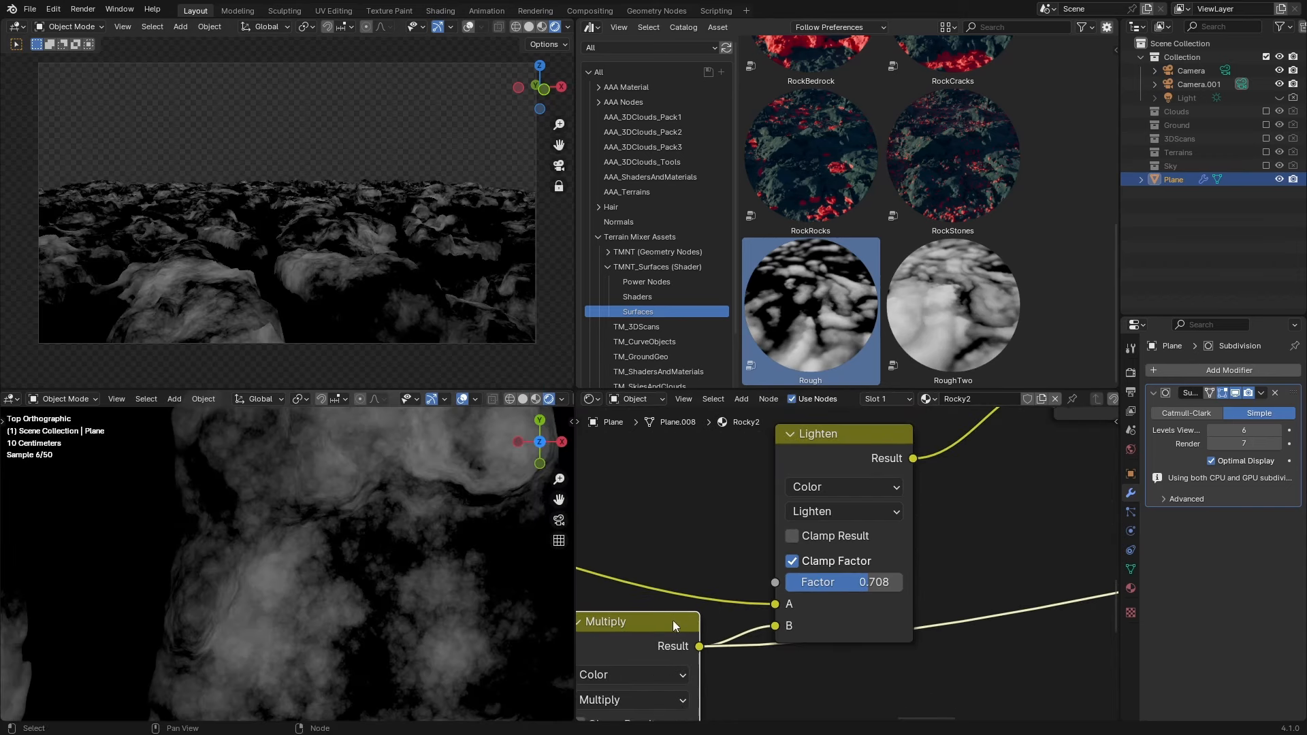
{"action": "left_click", "coordinate": [878, 606], "text": "ctrl+shift"}
{"action": "middle_click_drag", "start_coordinate": [885, 605], "coordinate": [870, 614]}
{"action": "left_click_drag", "start_coordinate": [853, 592], "coordinate": [889, 591]}
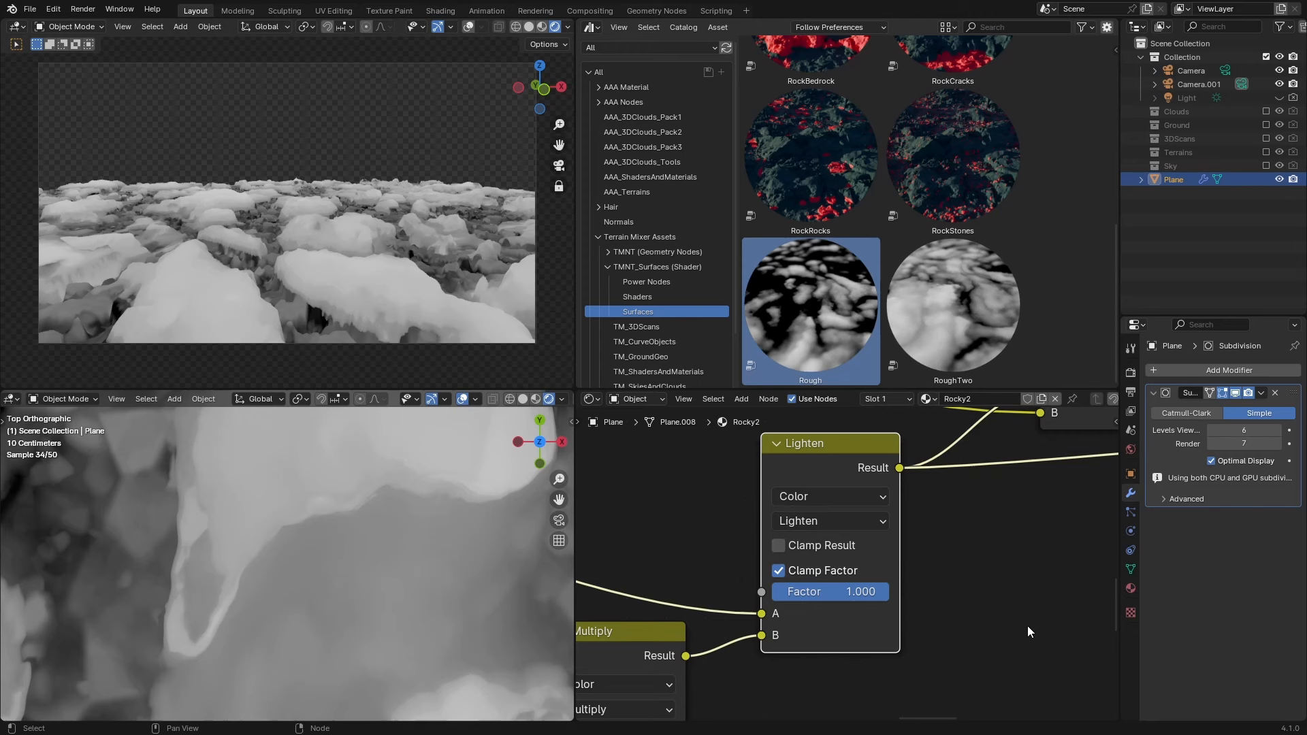
Change the blending mode of the node combining Profile 3 with the Rough mask from Lighten to Add.
{"action": "scroll", "coordinate": [885, 640], "scroll_direction": "down", "scroll_amount": 3}
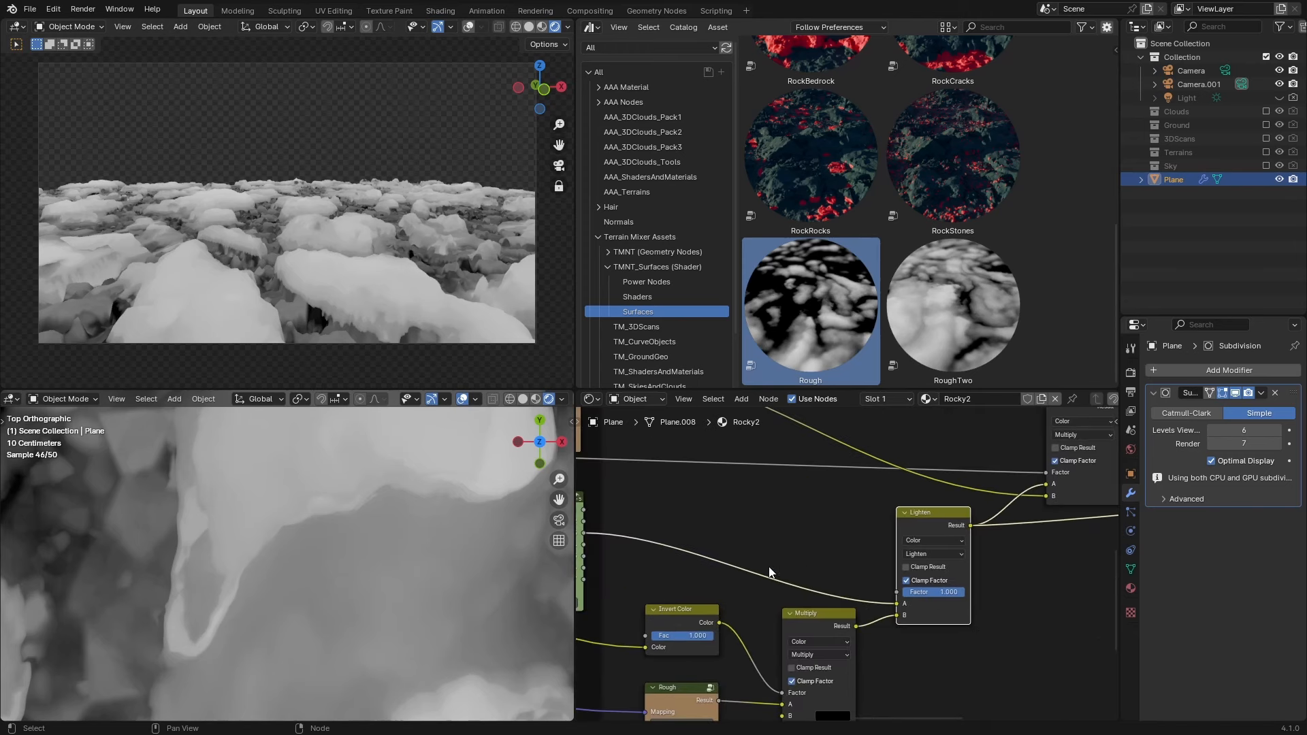
{"action": "scroll", "coordinate": [851, 565], "scroll_direction": "up", "scroll_amount": 1}
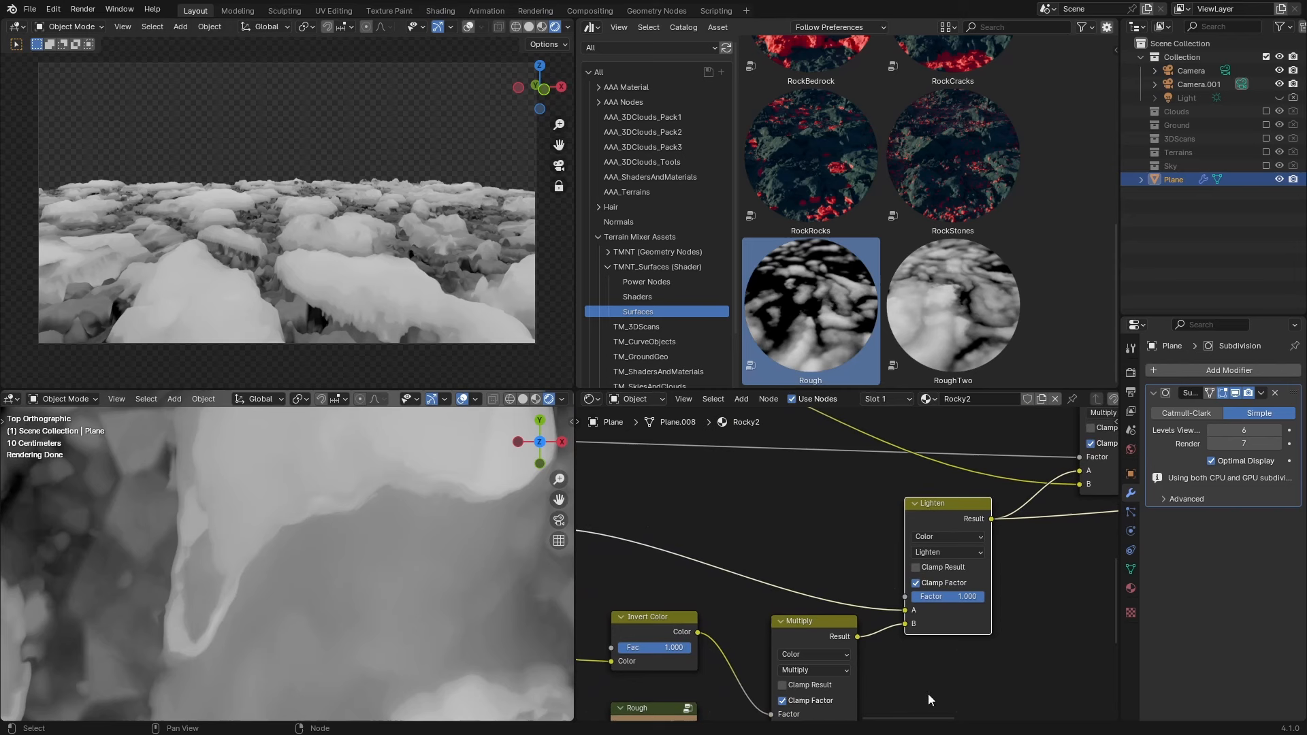
{"action": "middle_click_drag", "start_coordinate": [980, 687], "coordinate": [964, 687]}
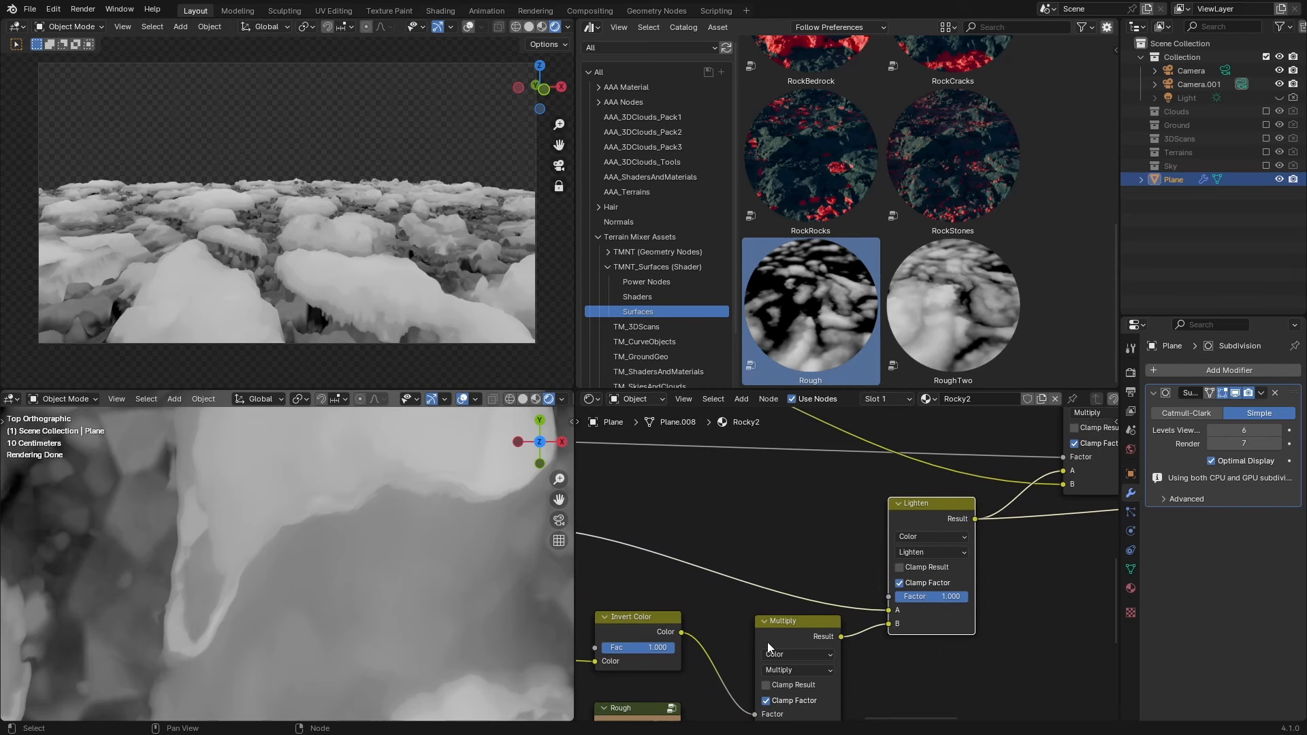
{"action": "scroll", "coordinate": [864, 661], "scroll_direction": "up", "scroll_amount": 3}
{"action": "middle_click_drag", "start_coordinate": [922, 687], "coordinate": [793, 684]}
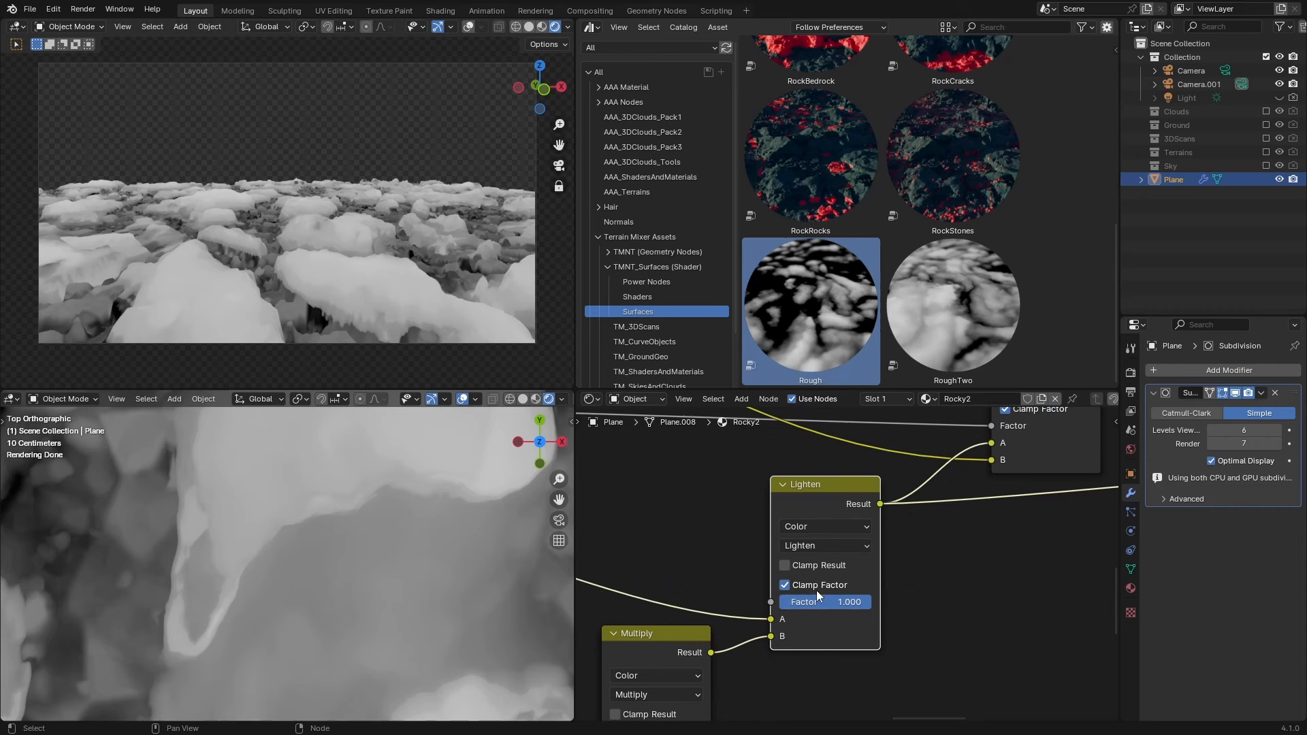
{"action": "left_click", "coordinate": [806, 546]}
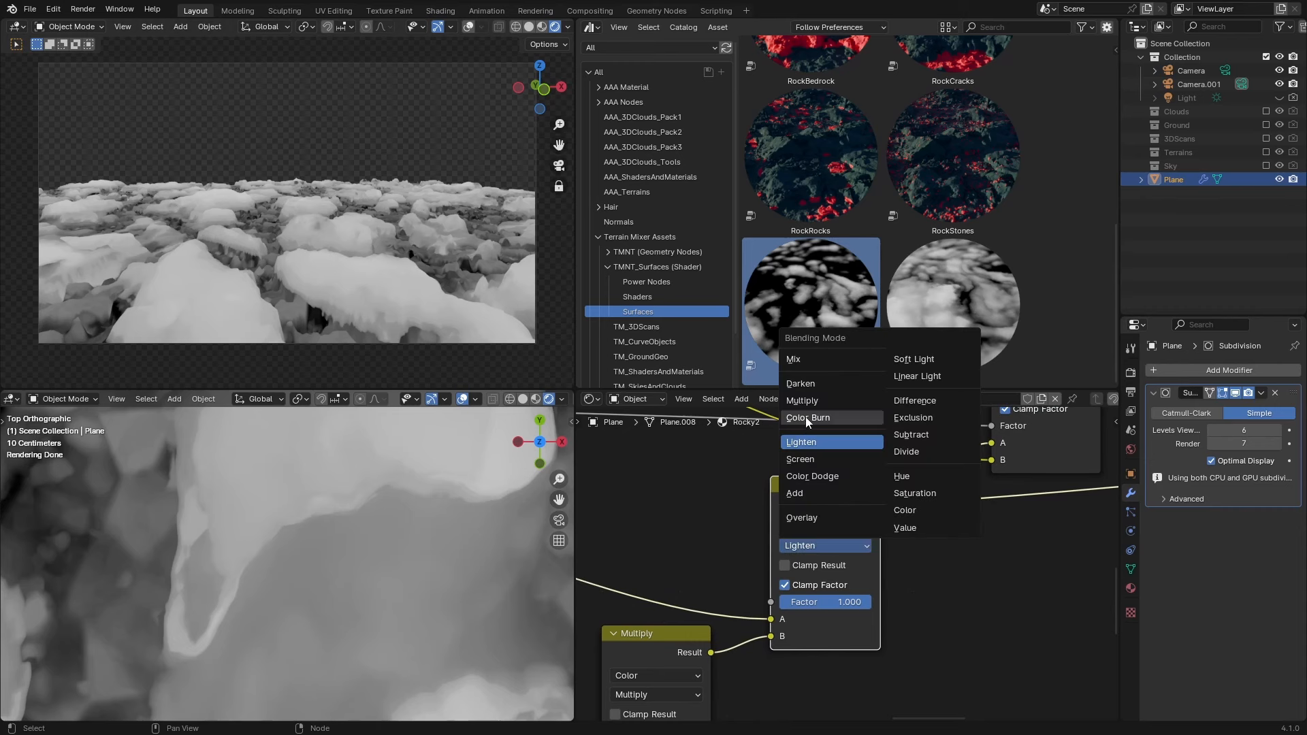
{"action": "left_click", "coordinate": [807, 494]}
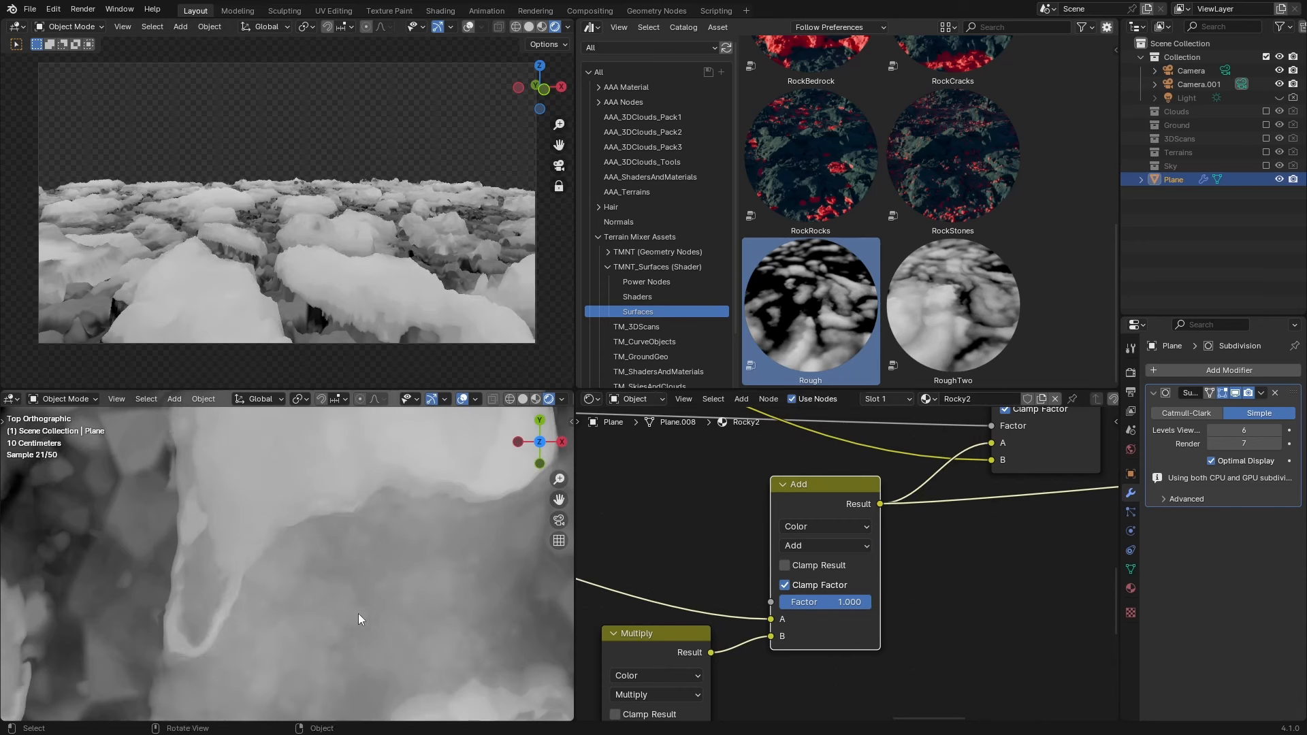
Send the final material setup node to the Material Output and render the camera view.
{"action": "scroll", "coordinate": [828, 619], "scroll_direction": "down", "scroll_amount": 3}
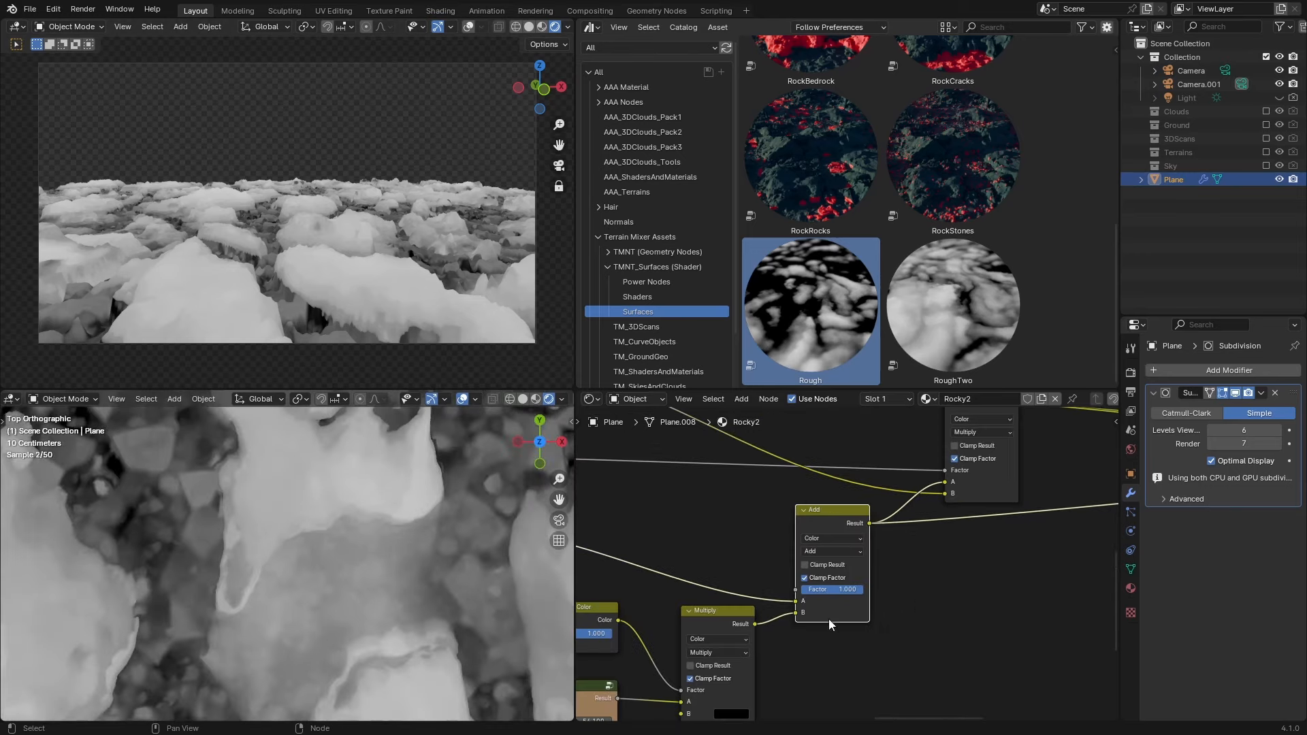
{"action": "middle_click_drag", "start_coordinate": [1012, 554], "coordinate": [659, 628]}
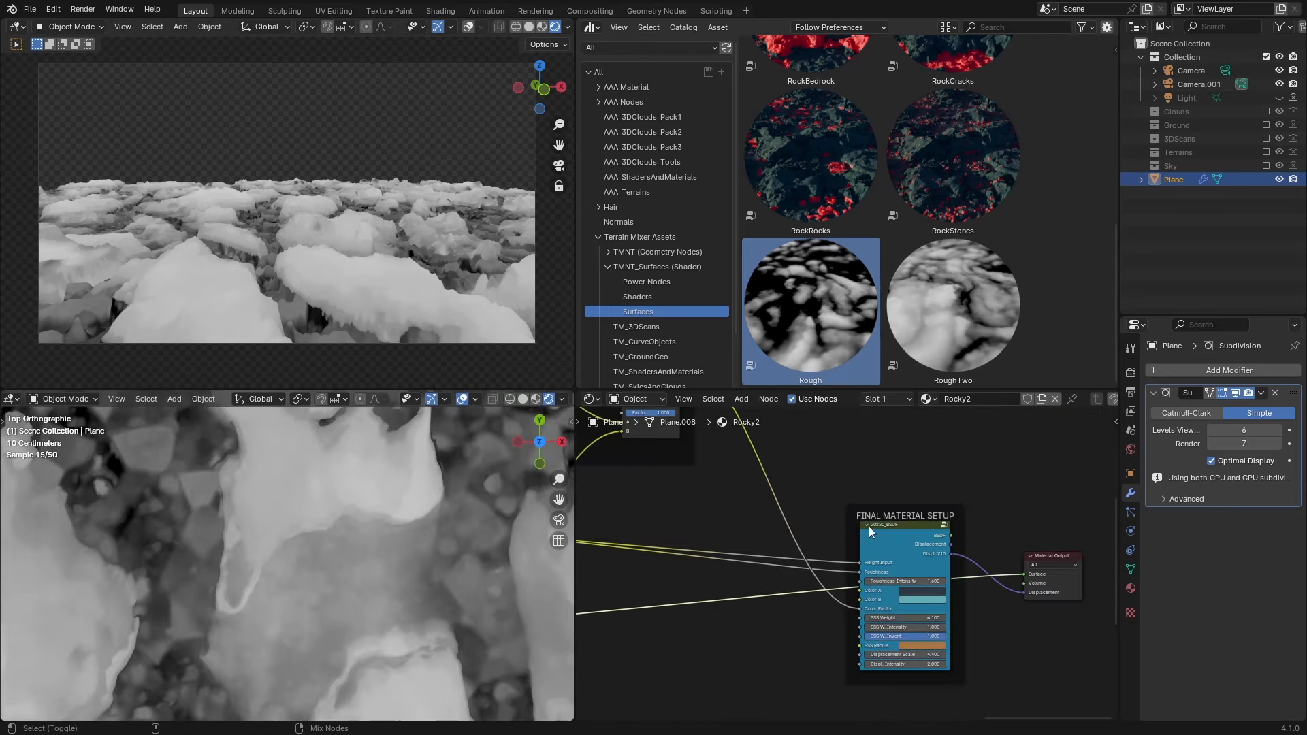
{"action": "left_click", "coordinate": [893, 528]}
{"action": "key", "text": "F12"}
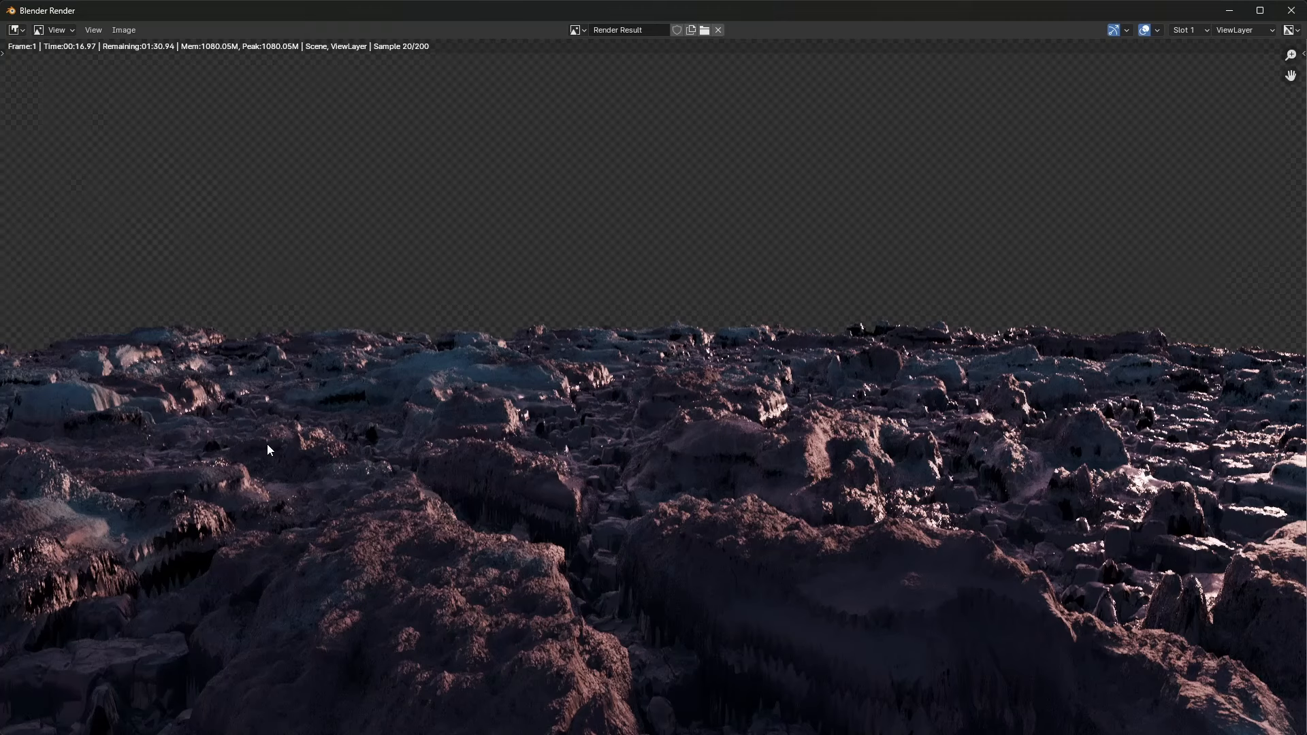
Examine the rendered terrain's rock detail up close and as a whole, and close the render window.
{"action": "scroll", "coordinate": [637, 602], "scroll_direction": "down", "scroll_amount": 1}
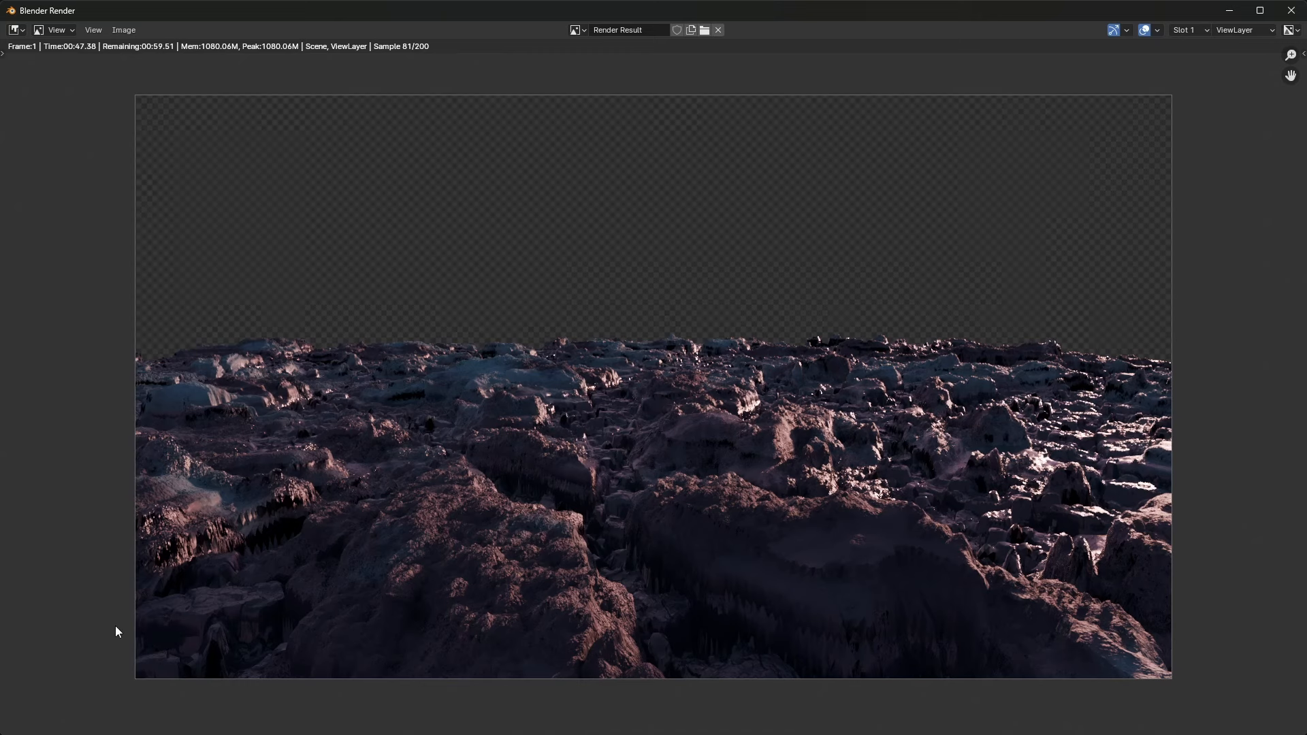
{"action": "scroll", "coordinate": [234, 519], "scroll_direction": "up", "scroll_amount": 2}
{"action": "middle_click_drag", "start_coordinate": [141, 466], "coordinate": [237, 472]}
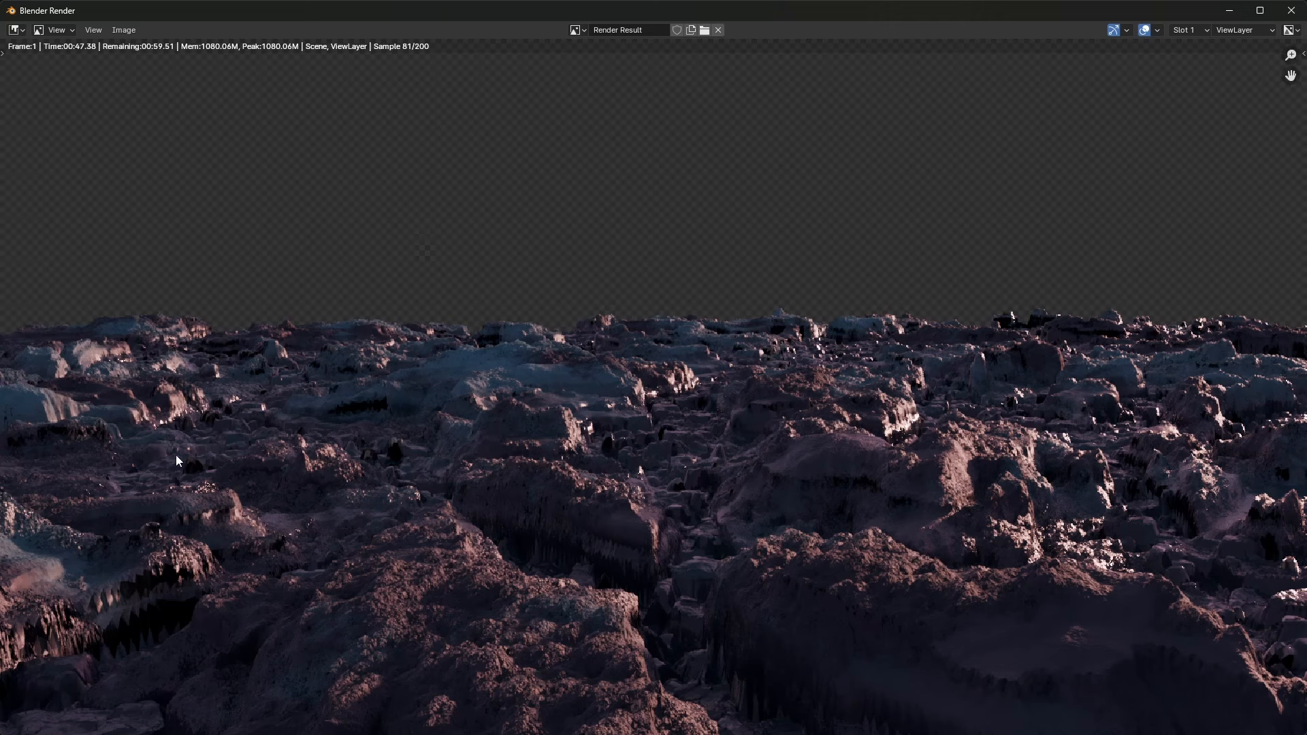
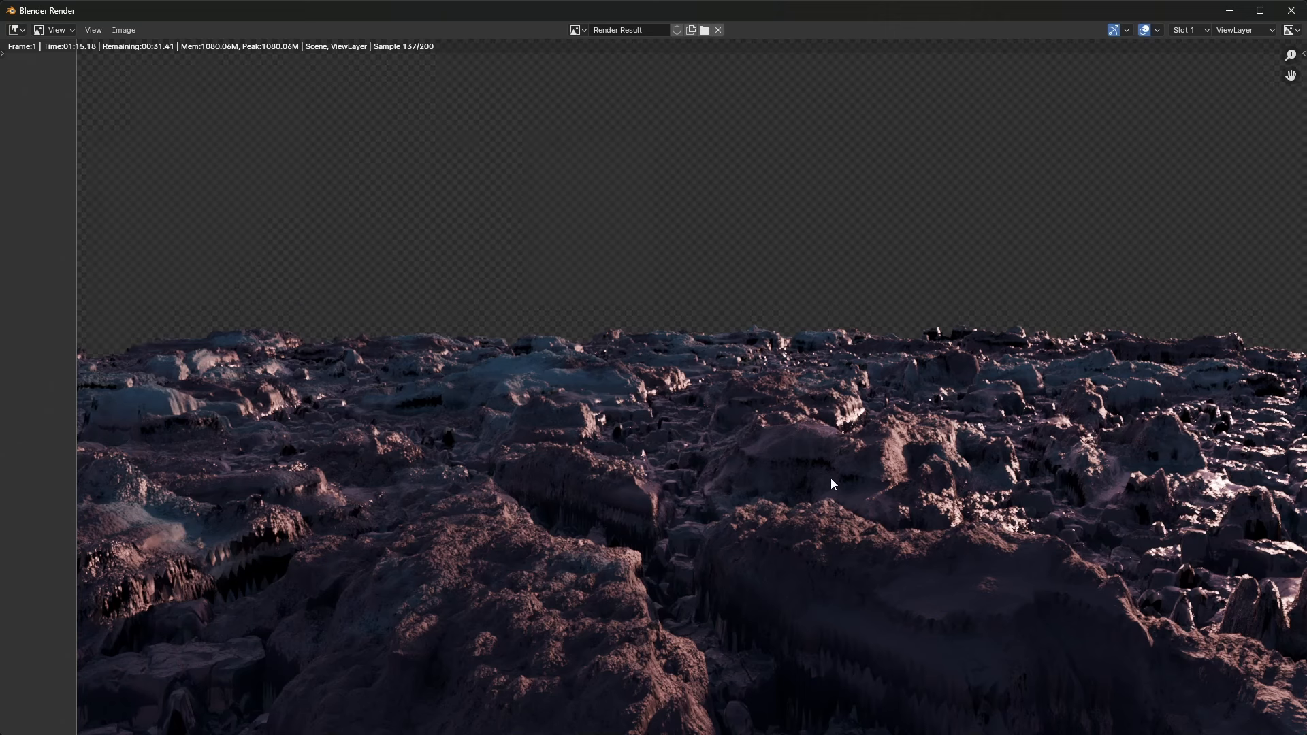
{"action": "scroll", "coordinate": [266, 485], "scroll_direction": "down", "scroll_amount": 3}
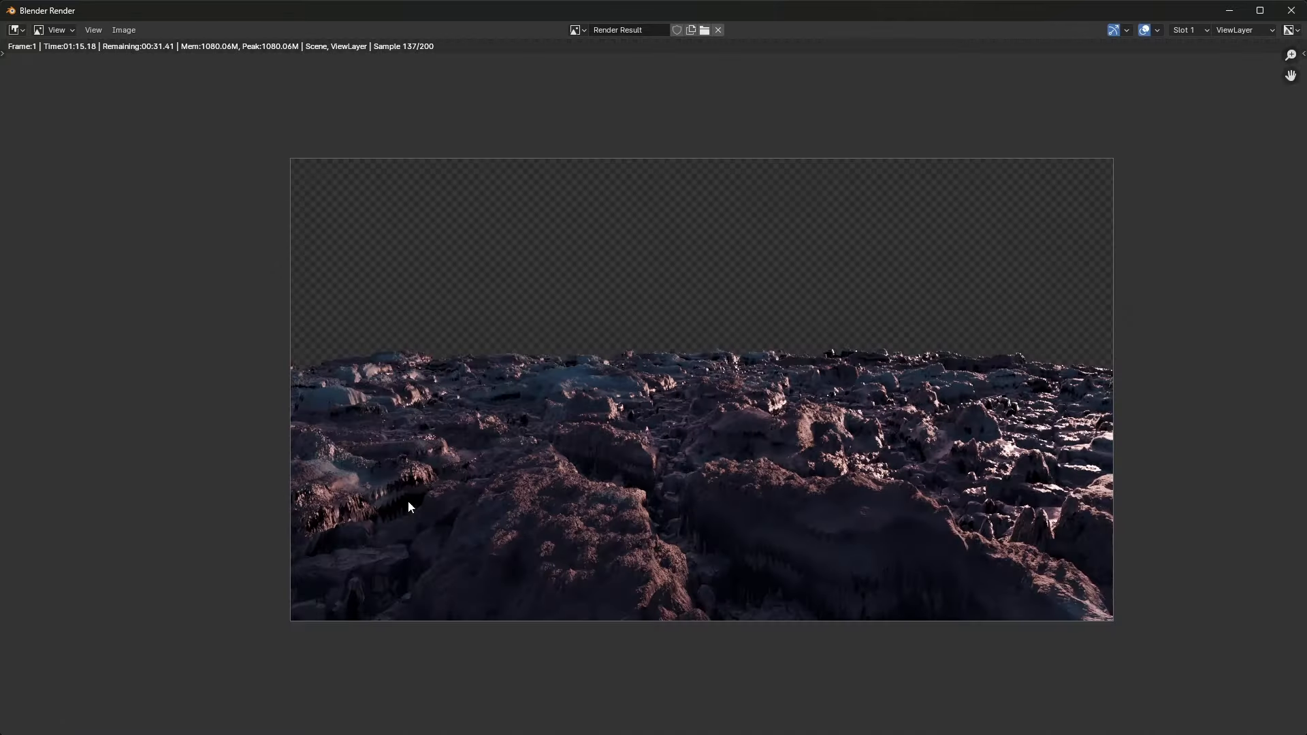
{"action": "scroll", "coordinate": [407, 500], "scroll_direction": "up", "scroll_amount": 3}
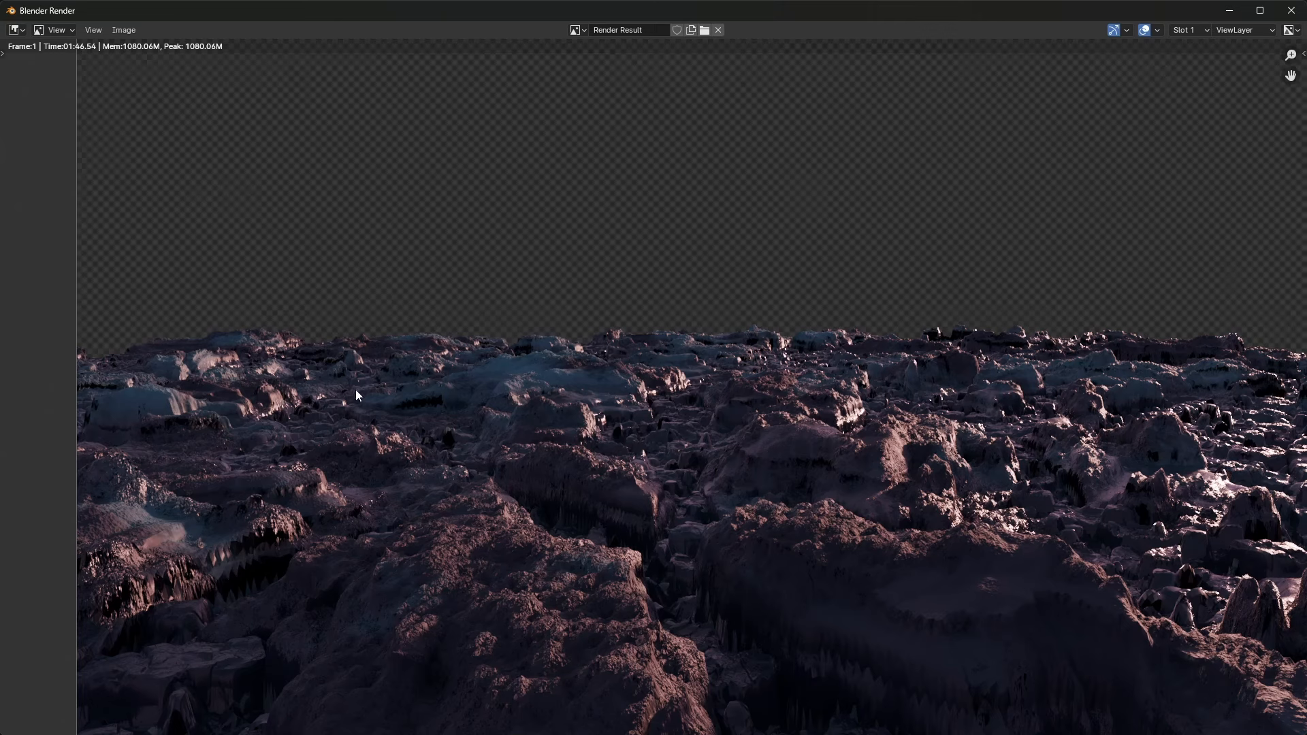
{"action": "scroll", "coordinate": [333, 484], "scroll_direction": "down", "scroll_amount": 1}
{"action": "scroll", "coordinate": [521, 531], "scroll_direction": "up", "scroll_amount": 1}
{"action": "scroll", "coordinate": [783, 633], "scroll_direction": "down", "scroll_amount": 1}
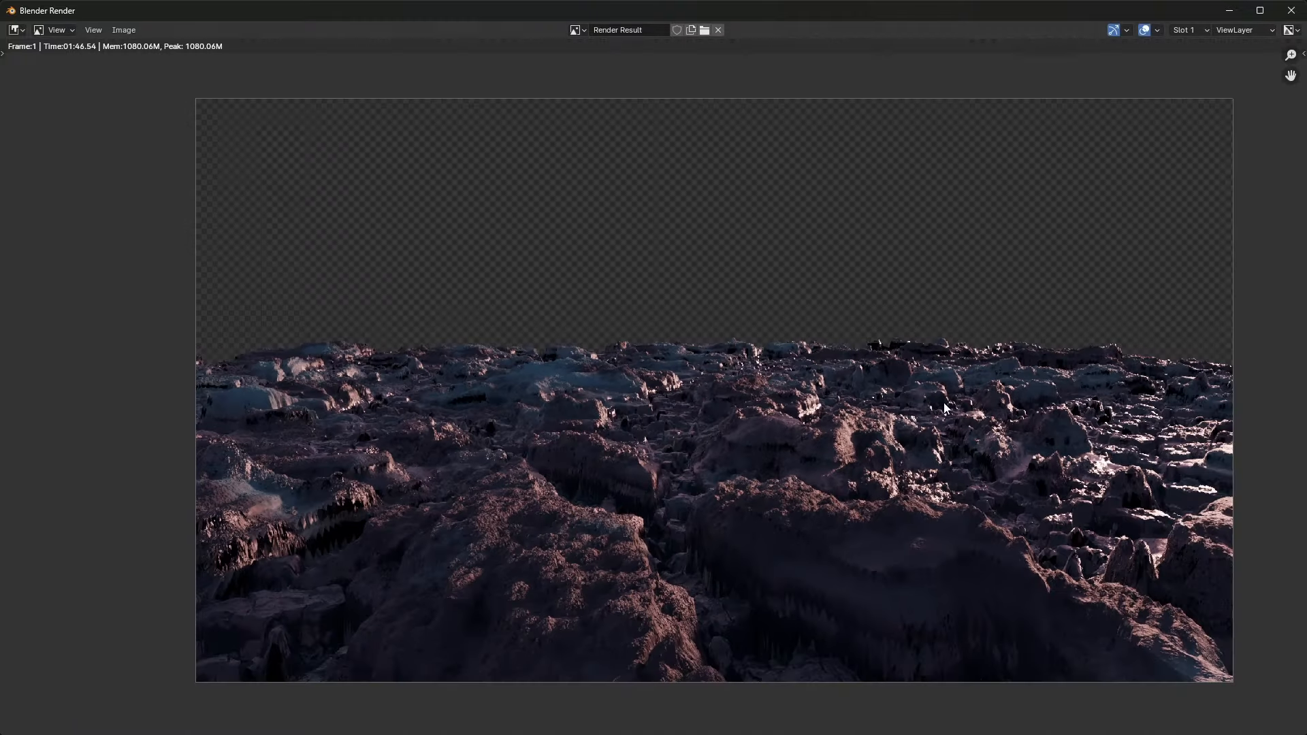
{"action": "key", "text": "Escape"}
Lower the Add node's Factor to 0.800 and fine-tune a setting of the Rough surface node.
{"action": "middle_click_drag", "start_coordinate": [681, 529], "coordinate": [916, 620]}
{"action": "scroll", "coordinate": [916, 621], "scroll_direction": "up", "scroll_amount": 8}
{"action": "scroll", "coordinate": [916, 623], "scroll_direction": "up", "scroll_amount": 2}
{"action": "left_click_drag", "start_coordinate": [921, 603], "coordinate": [902, 604]}
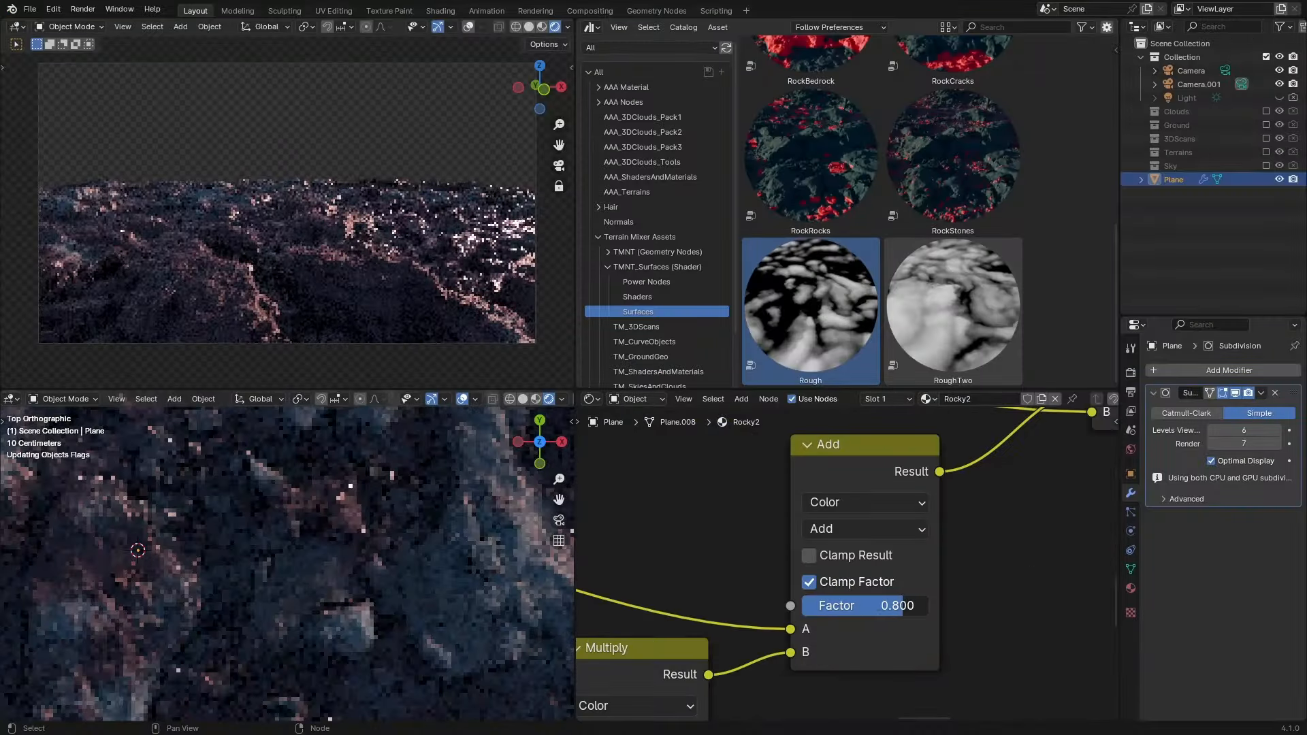
{"action": "scroll", "coordinate": [903, 606], "scroll_direction": "down", "scroll_amount": 6}
{"action": "middle_click_drag", "start_coordinate": [749, 613], "coordinate": [972, 518]}
{"action": "scroll", "coordinate": [930, 575], "scroll_direction": "up", "scroll_amount": 6}
{"action": "left_click_drag", "start_coordinate": [844, 586], "coordinate": [810, 586]}
{"action": "scroll", "coordinate": [842, 572], "scroll_direction": "down", "scroll_amount": 9}
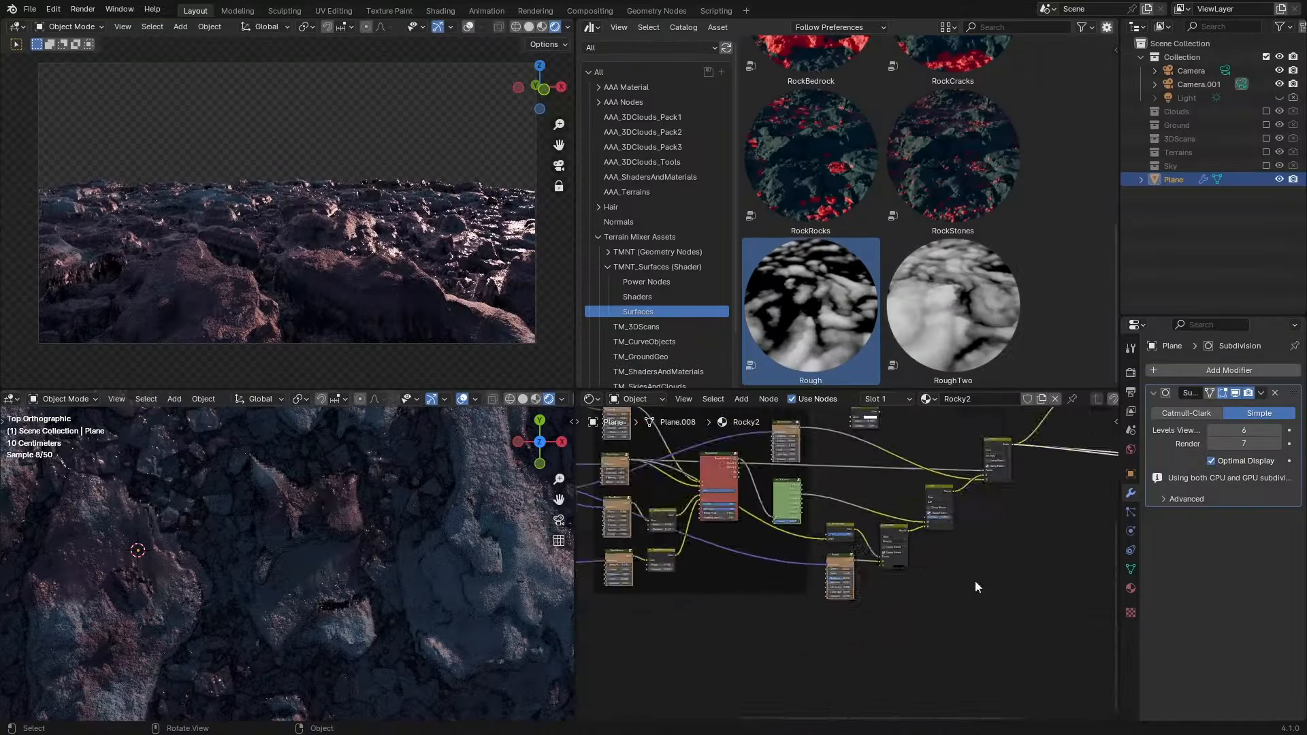
Preview the NoiseMaster output, the Color & Texture frame's Multiply result and the RockCracks output one after another.
{"action": "middle_click_drag", "start_coordinate": [975, 490], "coordinate": [811, 674]}
{"action": "scroll", "coordinate": [838, 599], "scroll_direction": "up", "scroll_amount": 3}
{"action": "left_click", "coordinate": [783, 541], "text": "ctrl+shift"}
{"action": "left_click", "coordinate": [947, 546], "text": "ctrl+shift"}
{"action": "middle_click_drag", "start_coordinate": [952, 671], "coordinate": [878, 639]}
{"action": "scroll", "coordinate": [868, 582], "scroll_direction": "up", "scroll_amount": 4}
{"action": "scroll", "coordinate": [868, 582], "scroll_direction": "down", "scroll_amount": 5}
{"action": "middle_click_drag", "start_coordinate": [790, 715], "coordinate": [890, 685]}
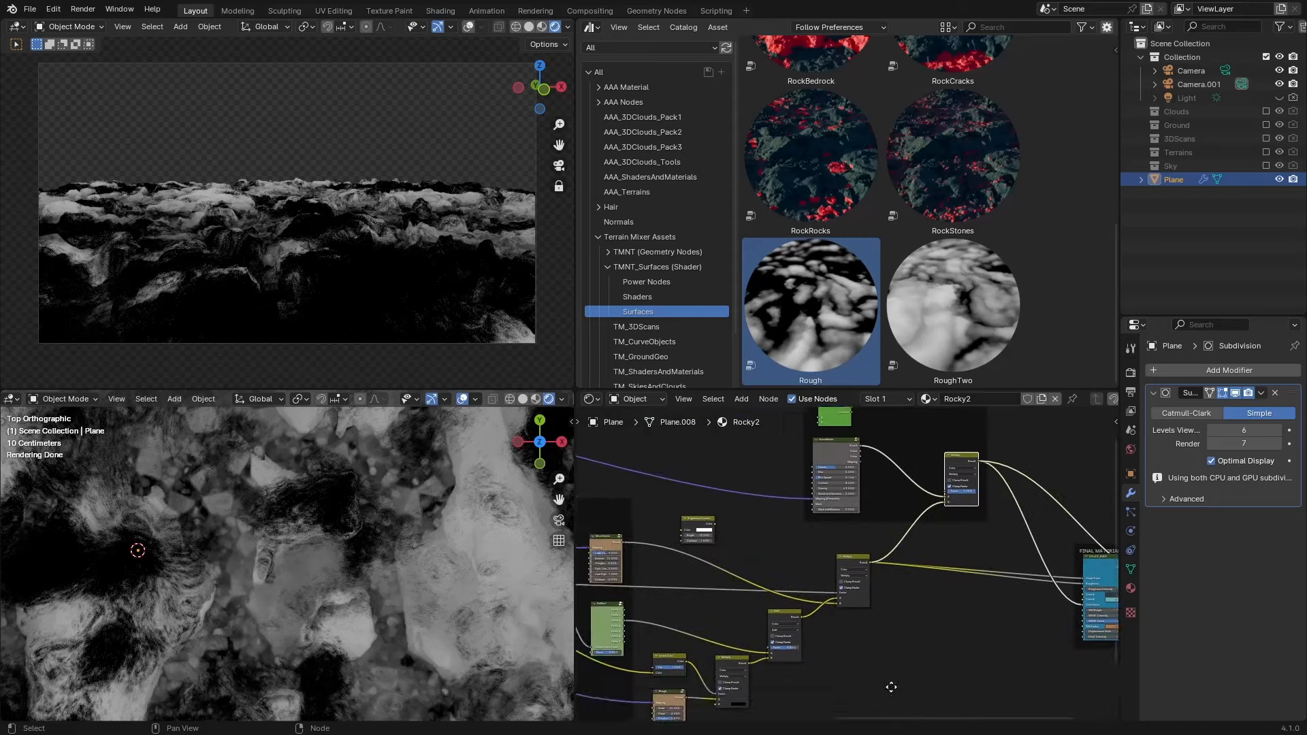
{"action": "middle_click_drag", "start_coordinate": [709, 457], "coordinate": [848, 501]}
{"action": "left_click", "coordinate": [623, 599], "text": "ctrl+shift"}
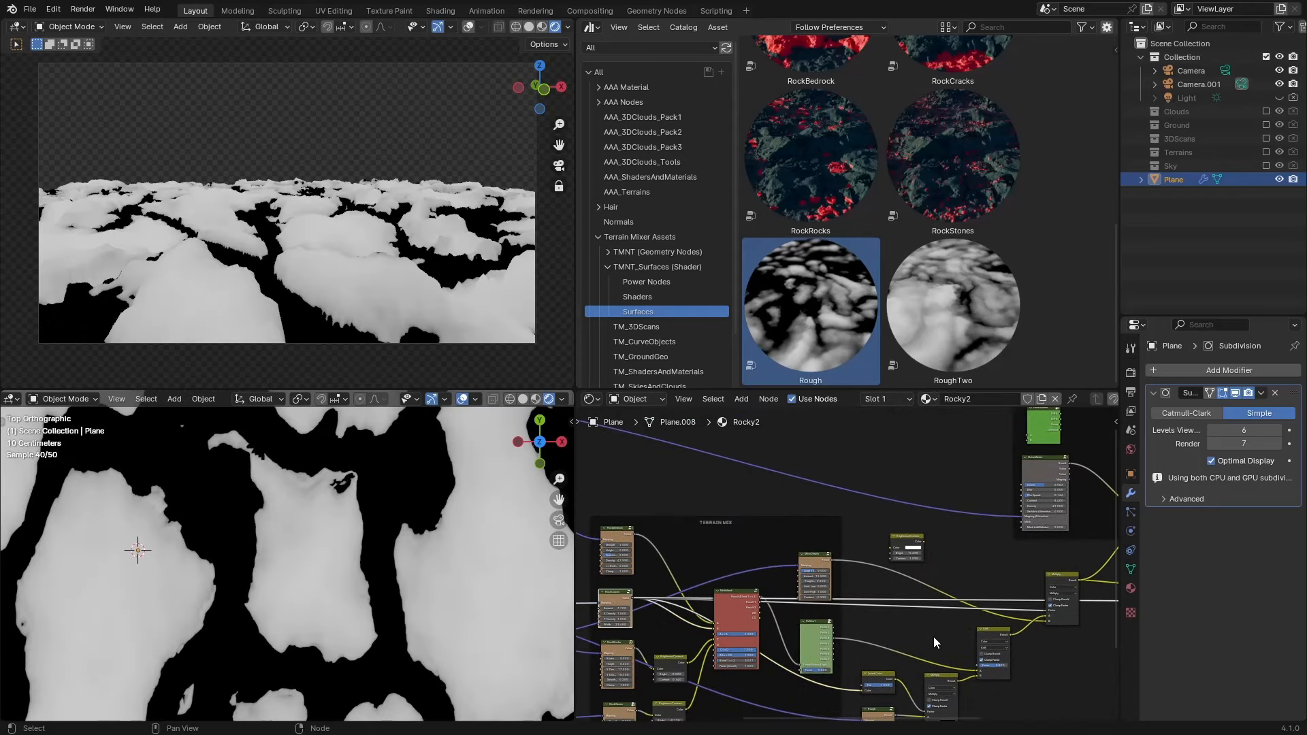
Add an Invert Color node on the link coming from the RockCracks output.
{"action": "middle_click_drag", "start_coordinate": [933, 638], "coordinate": [758, 649]}
{"action": "key", "text": "shift+a"}
{"action": "type", "text": "inver"}
{"action": "key", "text": "Return"}
{"action": "left_click", "coordinate": [956, 617]}
Move the new Invert Color node into the Color & Texture frame, beside FastBoolean and above the Multiply node.
{"action": "scroll", "coordinate": [952, 622], "scroll_direction": "down", "scroll_amount": 4}
{"action": "left_click_drag", "start_coordinate": [945, 606], "coordinate": [931, 604]}
{"action": "scroll", "coordinate": [967, 613], "scroll_direction": "up", "scroll_amount": 7}
{"action": "left_click_drag", "start_coordinate": [1024, 651], "coordinate": [988, 429]}
{"action": "scroll", "coordinate": [847, 564], "scroll_direction": "up", "scroll_amount": 4}
{"action": "middle_click_drag", "start_coordinate": [895, 575], "coordinate": [821, 673]}
{"action": "left_click_drag", "start_coordinate": [960, 493], "coordinate": [926, 464]}
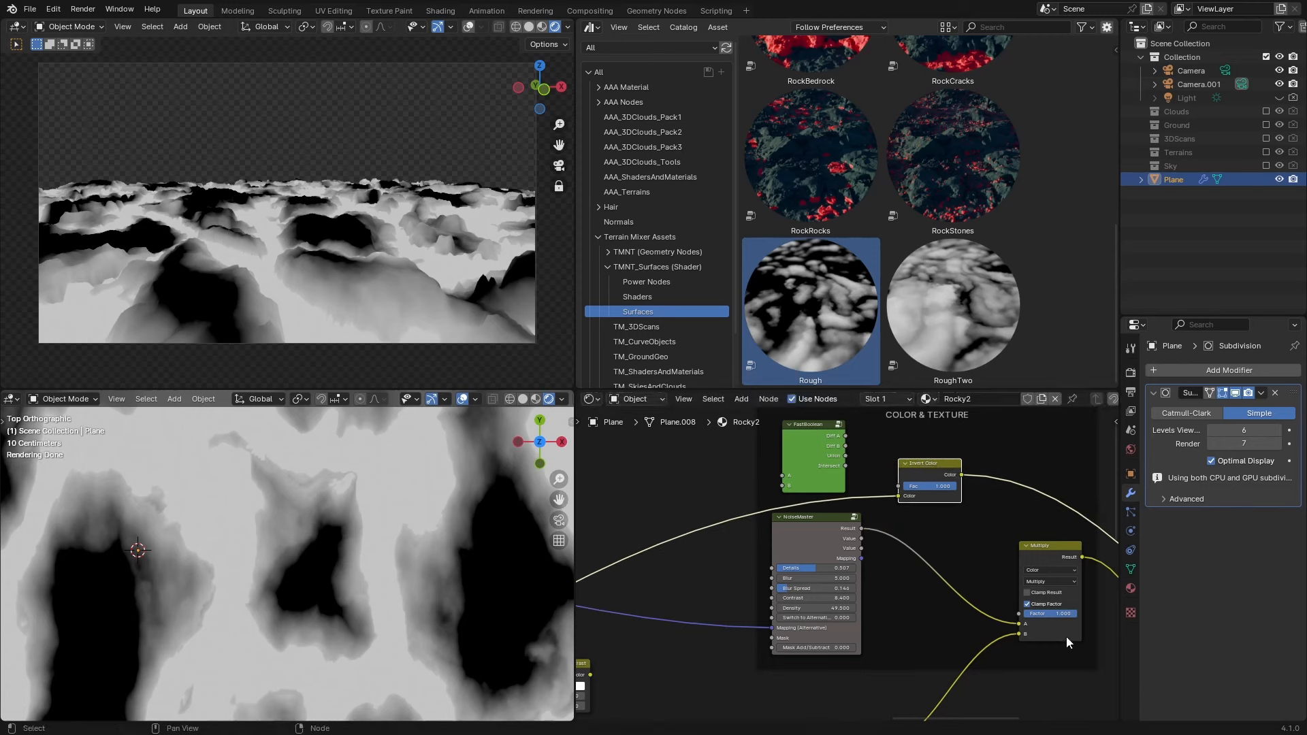
Look over the Terrain Mix surface nodes and preview the MultiBlend node's blended result.
{"action": "scroll", "coordinate": [963, 594], "scroll_direction": "down", "scroll_amount": 3}
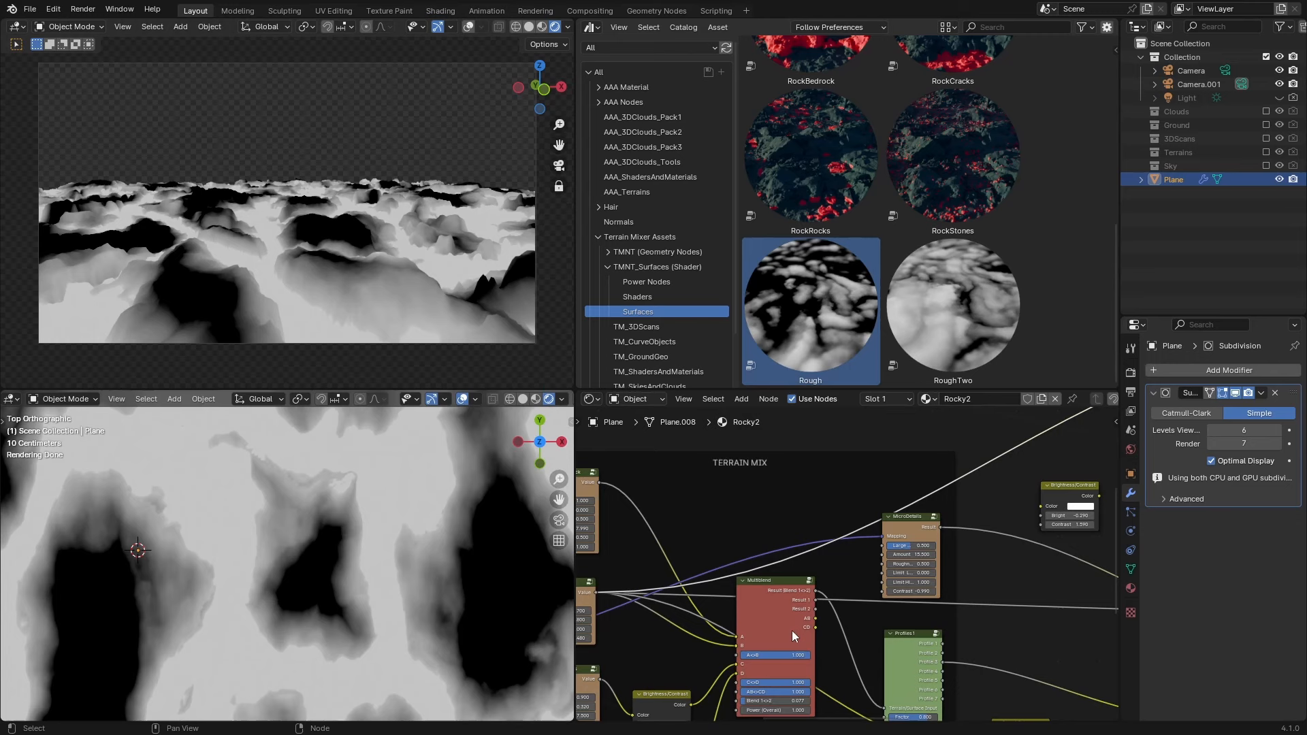
{"action": "scroll", "coordinate": [791, 630], "scroll_direction": "down", "scroll_amount": 2}
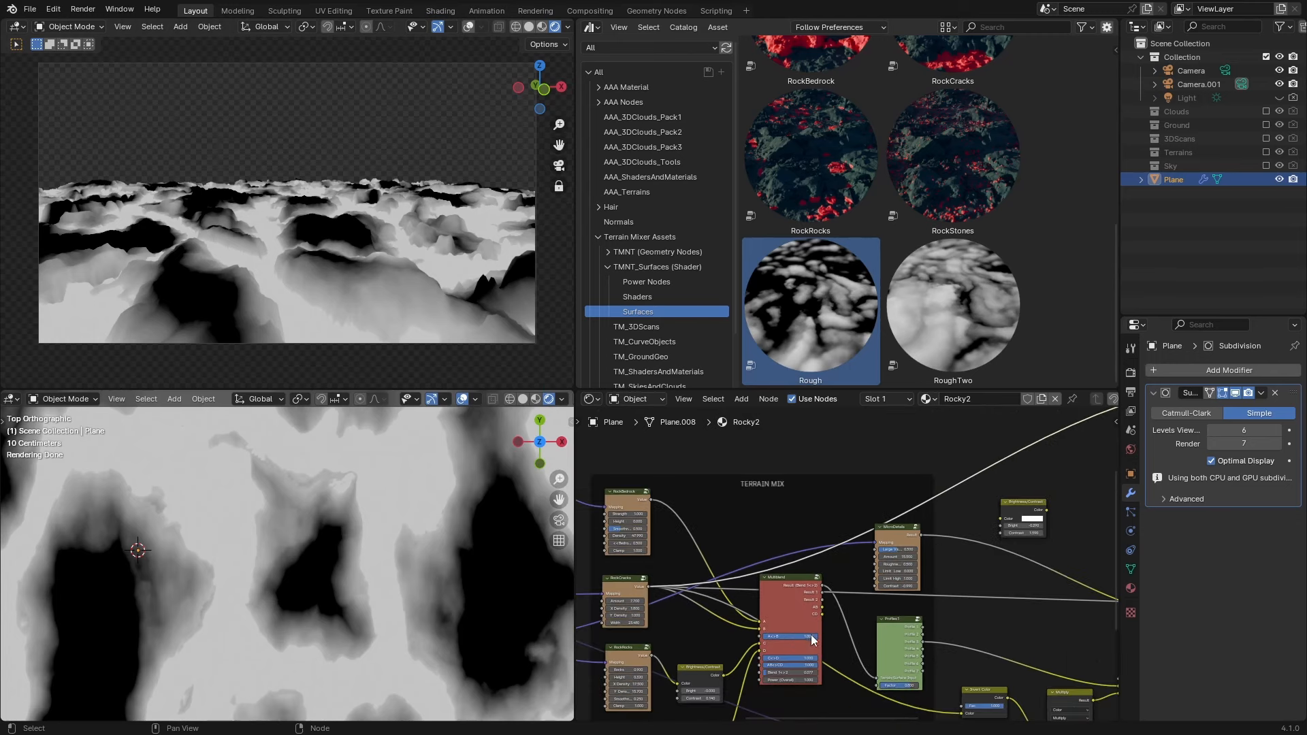
{"action": "scroll", "coordinate": [743, 672], "scroll_direction": "up", "scroll_amount": 4}
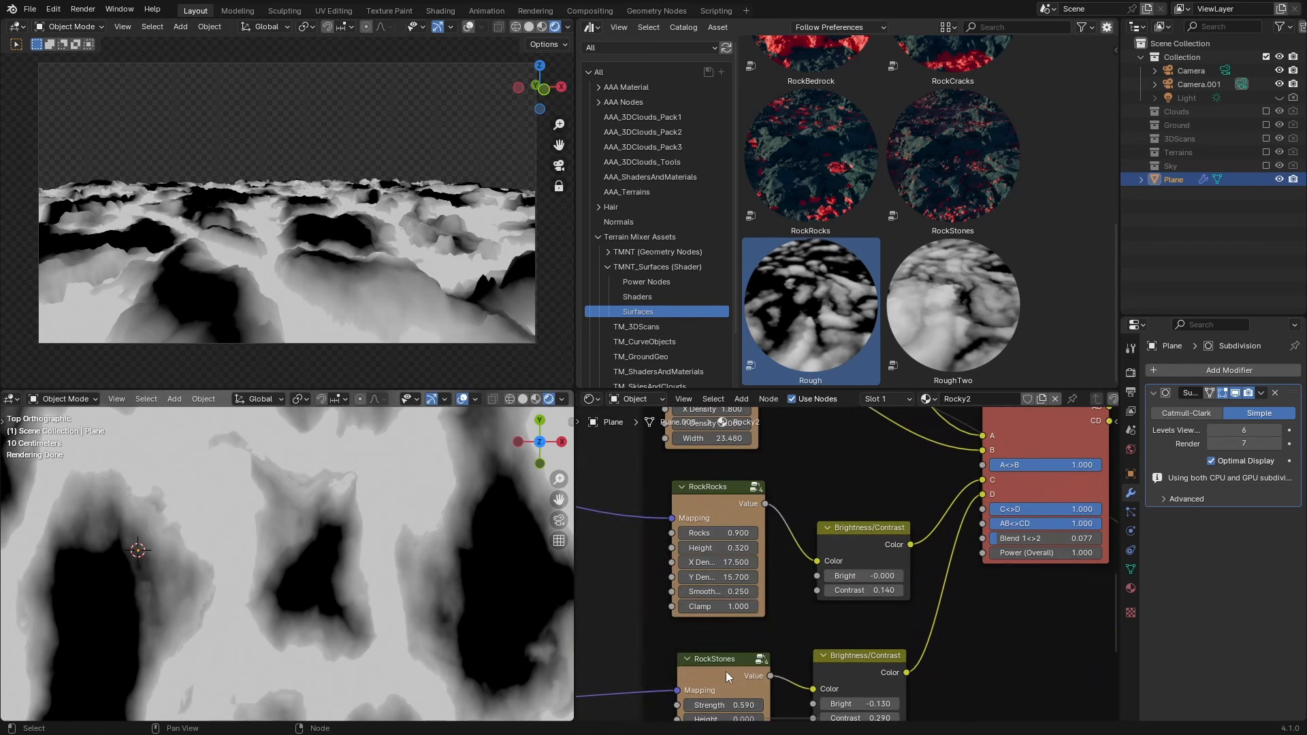
{"action": "scroll", "coordinate": [696, 456], "scroll_direction": "down", "scroll_amount": 2}
{"action": "middle_click_drag", "start_coordinate": [899, 508], "coordinate": [820, 566]}
{"action": "left_click", "coordinate": [798, 475], "text": "shift"}
{"action": "left_click", "coordinate": [798, 476], "text": "ctrl+shift"}
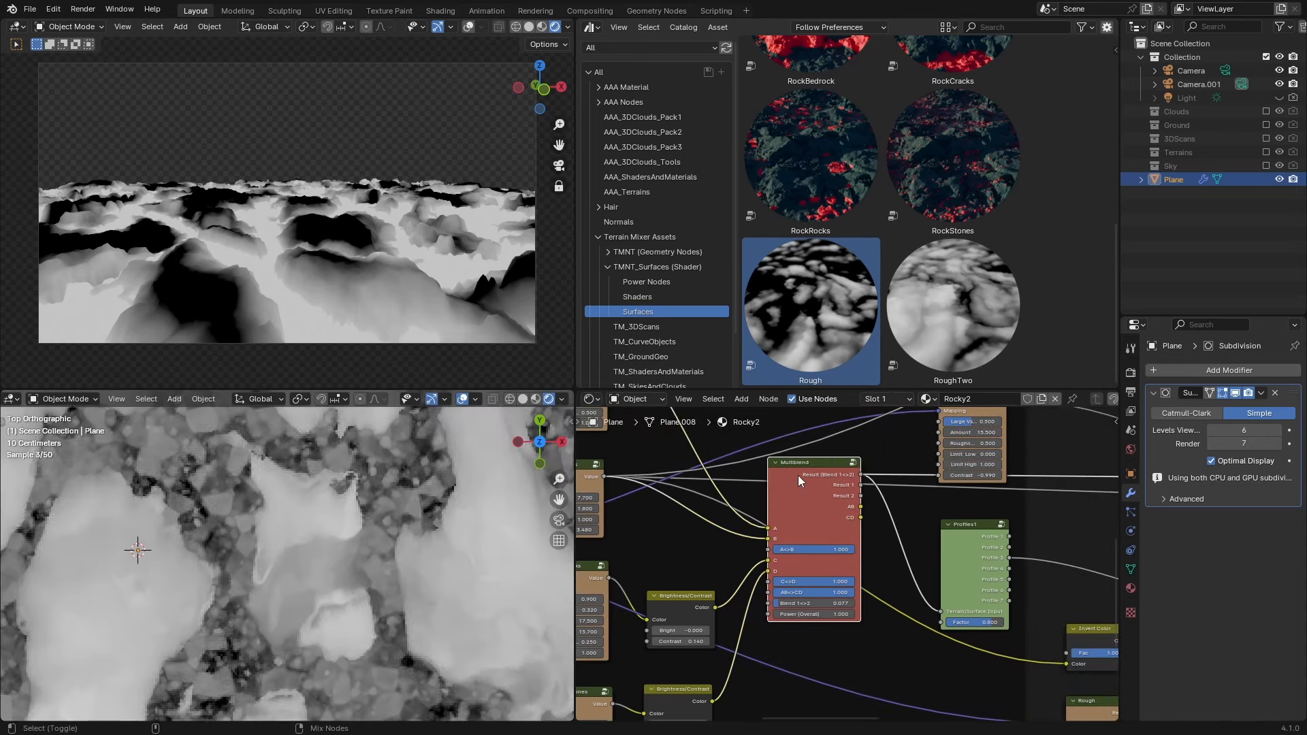
Cycle the MultiBlend node's preview to its CD output.
{"action": "left_click", "coordinate": [798, 475], "text": "ctrl+shift"}
{"action": "left_click", "coordinate": [798, 475], "text": "ctrl+shift"}
{"action": "left_click", "coordinate": [798, 475], "text": "ctrl+shift"}
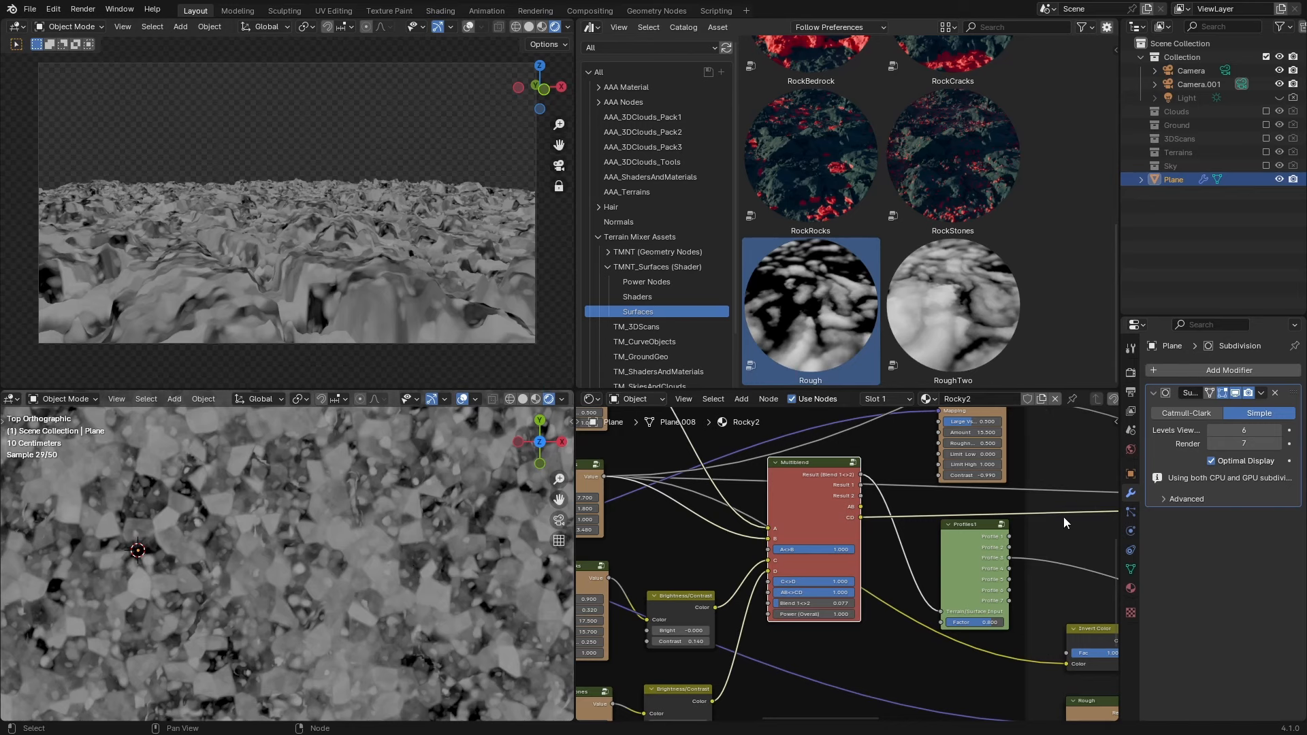
Move the Color & Texture frame's Invert Color node above FastBoolean and place a duplicate of the frame's Multiply node beside it.
{"action": "middle_click_drag", "start_coordinate": [1064, 516], "coordinate": [869, 571]}
{"action": "scroll", "coordinate": [925, 575], "scroll_direction": "down", "scroll_amount": 1}
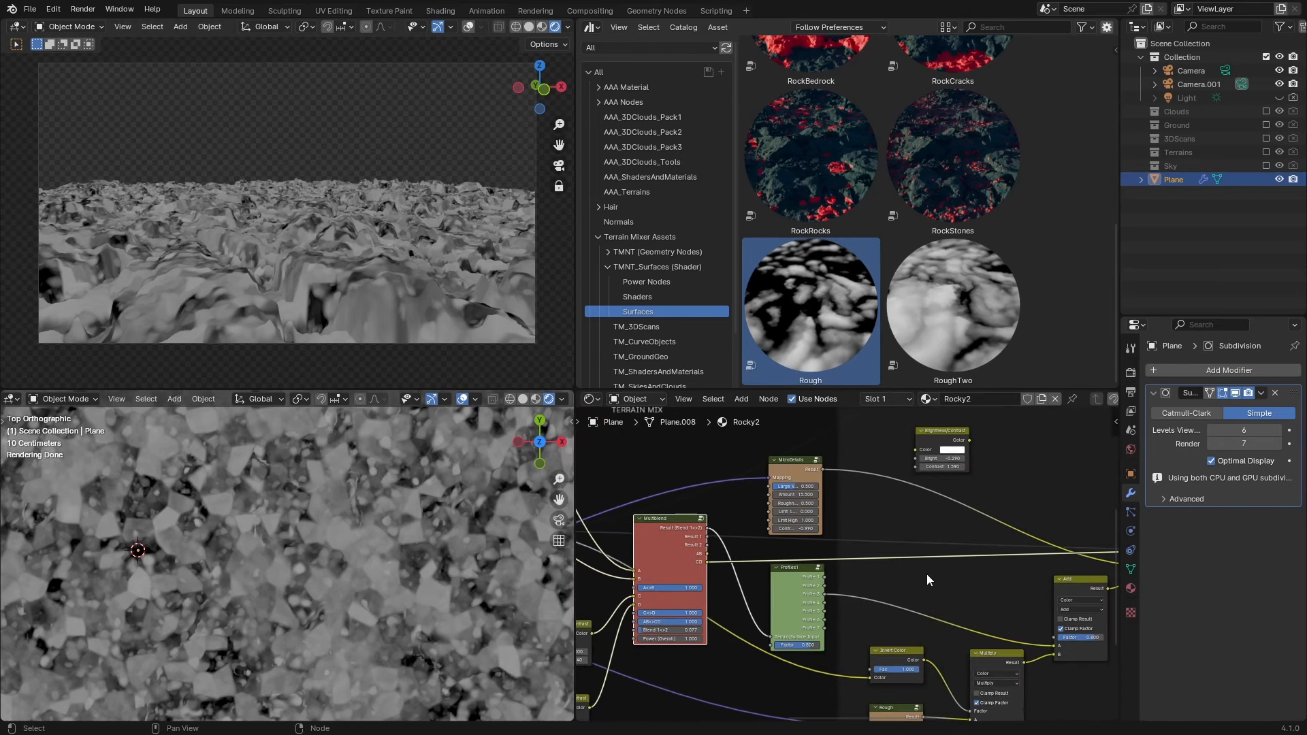
{"action": "middle_click_drag", "start_coordinate": [920, 574], "coordinate": [724, 590]}
{"action": "scroll", "coordinate": [922, 616], "scroll_direction": "down", "scroll_amount": 6}
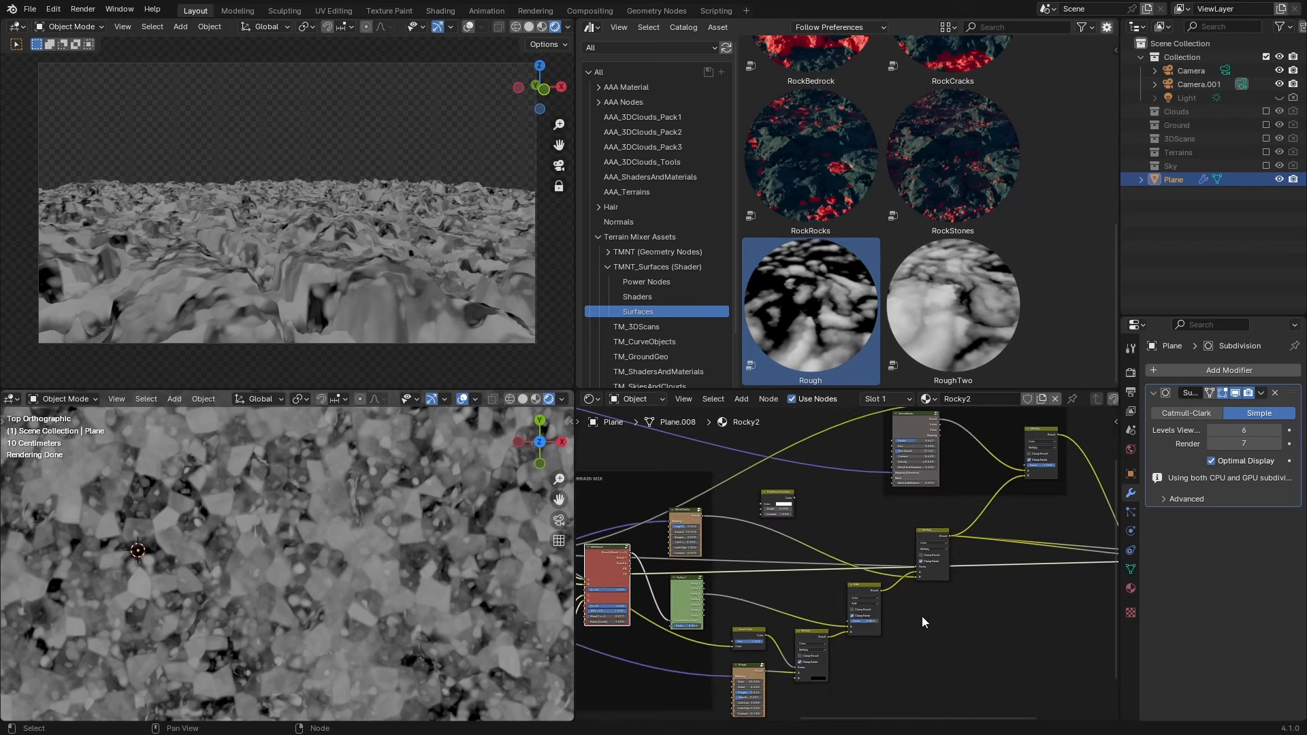
{"action": "middle_click_drag", "start_coordinate": [922, 615], "coordinate": [886, 673]}
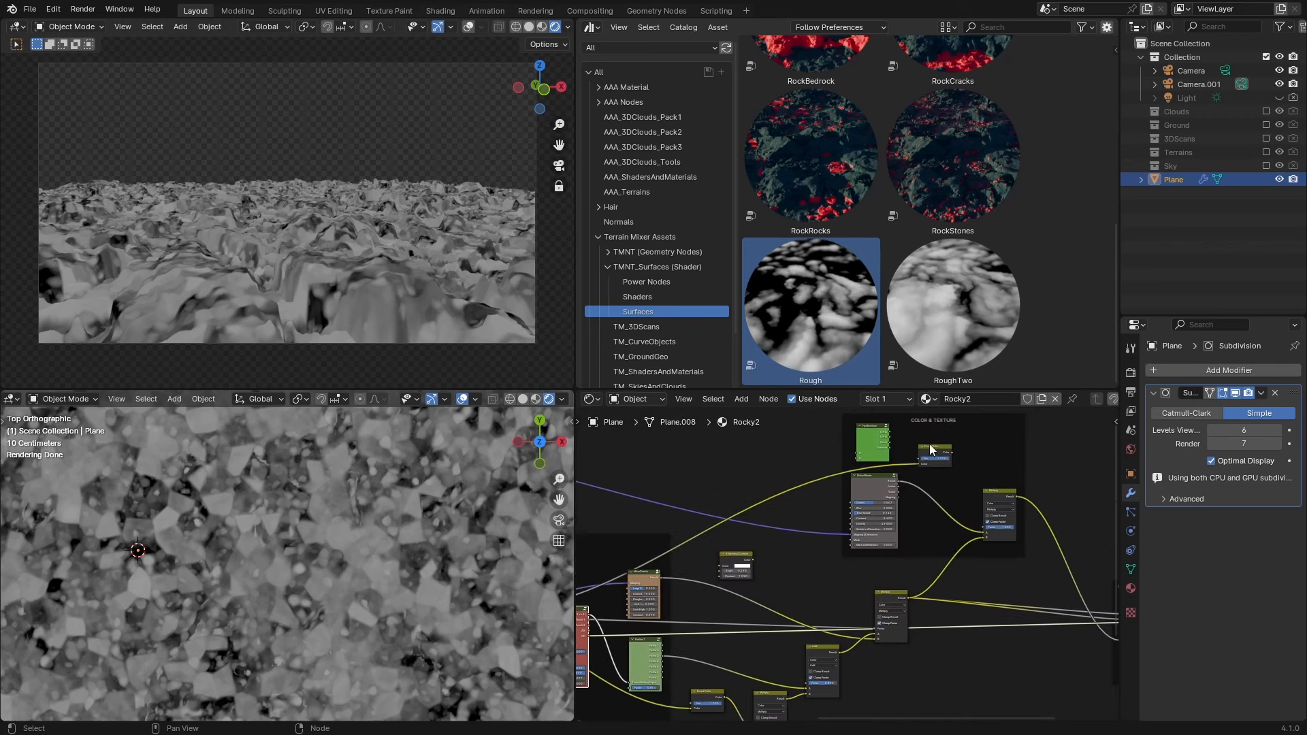
{"action": "left_click_drag", "start_coordinate": [932, 448], "coordinate": [868, 454]}
{"action": "middle_click_drag", "start_coordinate": [996, 591], "coordinate": [963, 568]}
{"action": "scroll", "coordinate": [972, 576], "scroll_direction": "up", "scroll_amount": 2}
{"action": "key", "text": "shift+d"}
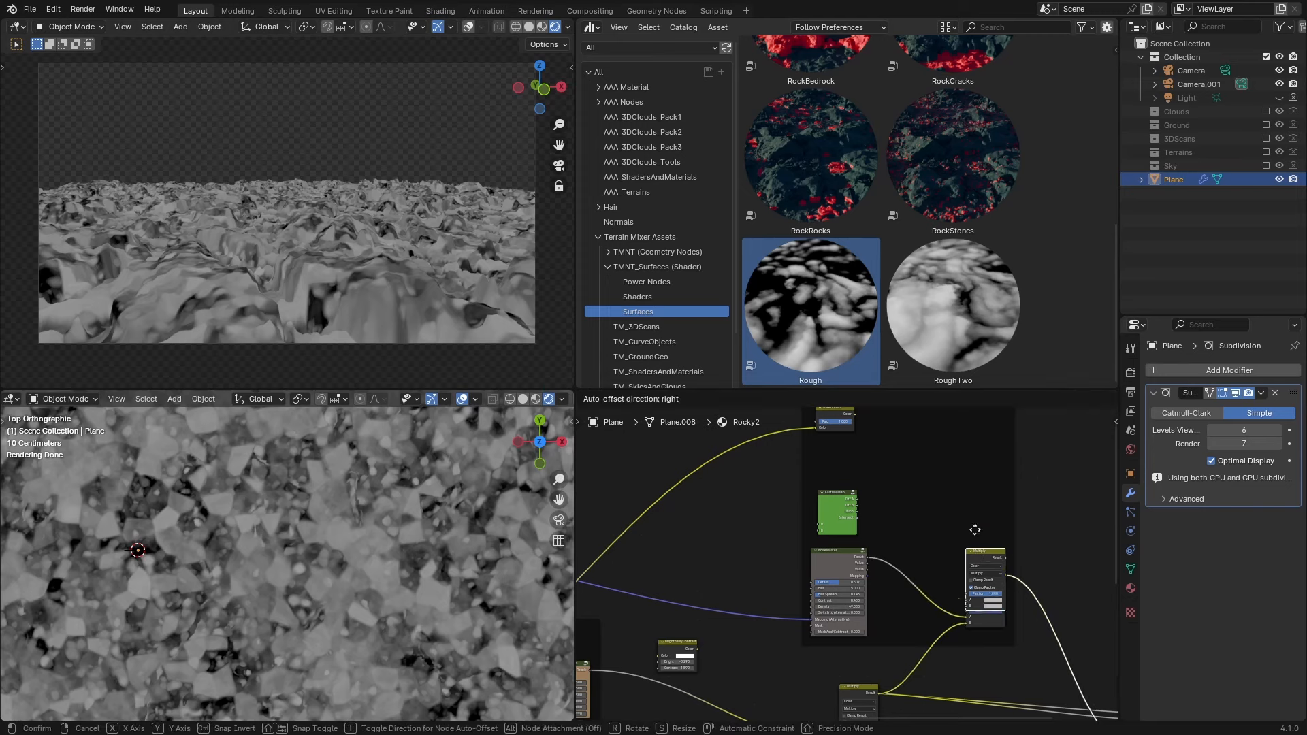
{"action": "left_click", "coordinate": [939, 448]}
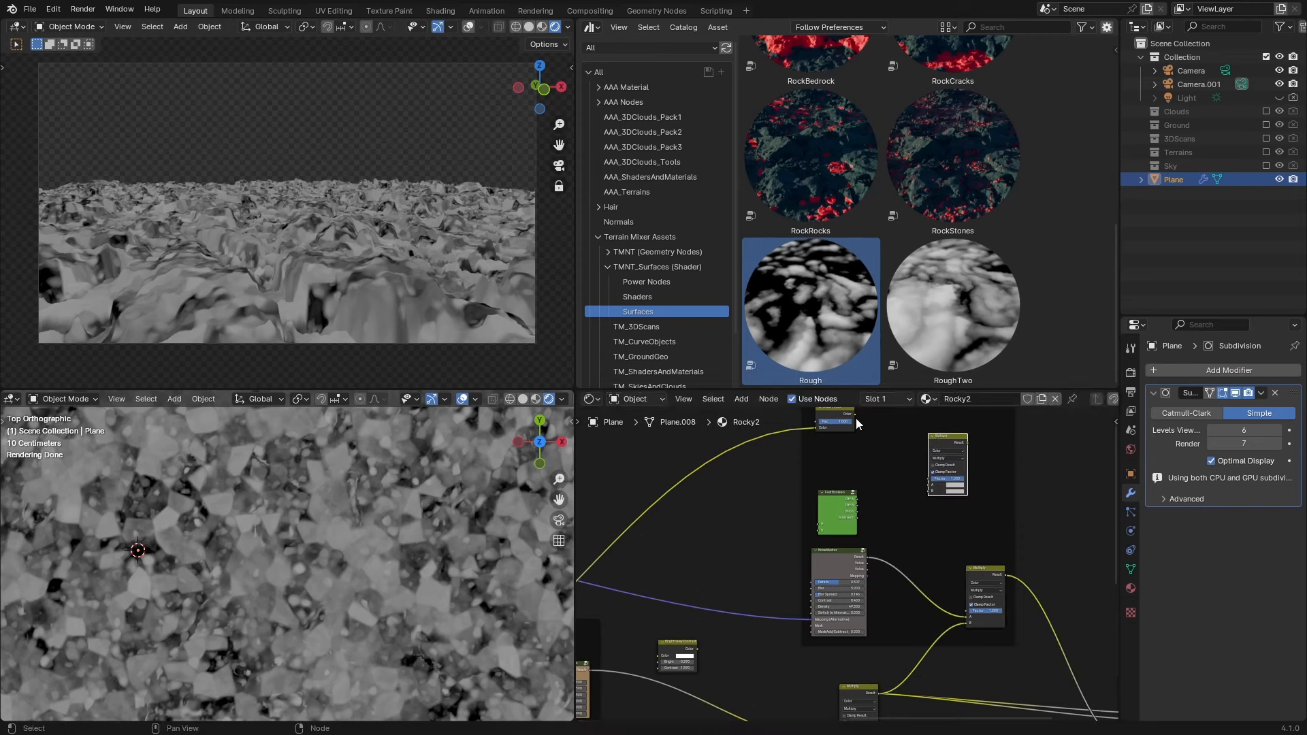
Connect Invert Color's output to the duplicated Multiply's Factor and MultiBlend's CD output to its A input.
{"action": "left_click_drag", "start_coordinate": [855, 415], "coordinate": [924, 479]}
{"action": "middle_click_drag", "start_coordinate": [896, 468], "coordinate": [886, 499]}
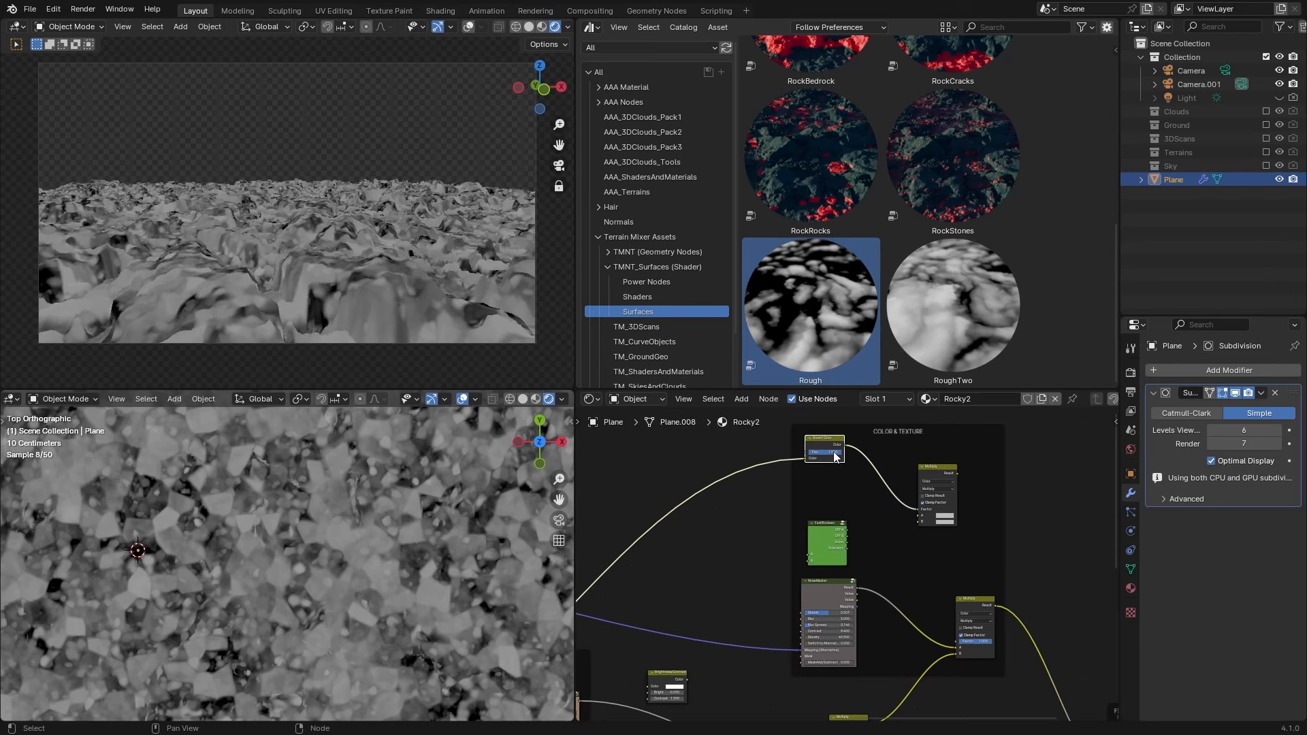
{"action": "middle_click_drag", "start_coordinate": [905, 565], "coordinate": [908, 527]}
{"action": "scroll", "coordinate": [908, 527], "scroll_direction": "down", "scroll_amount": 3}
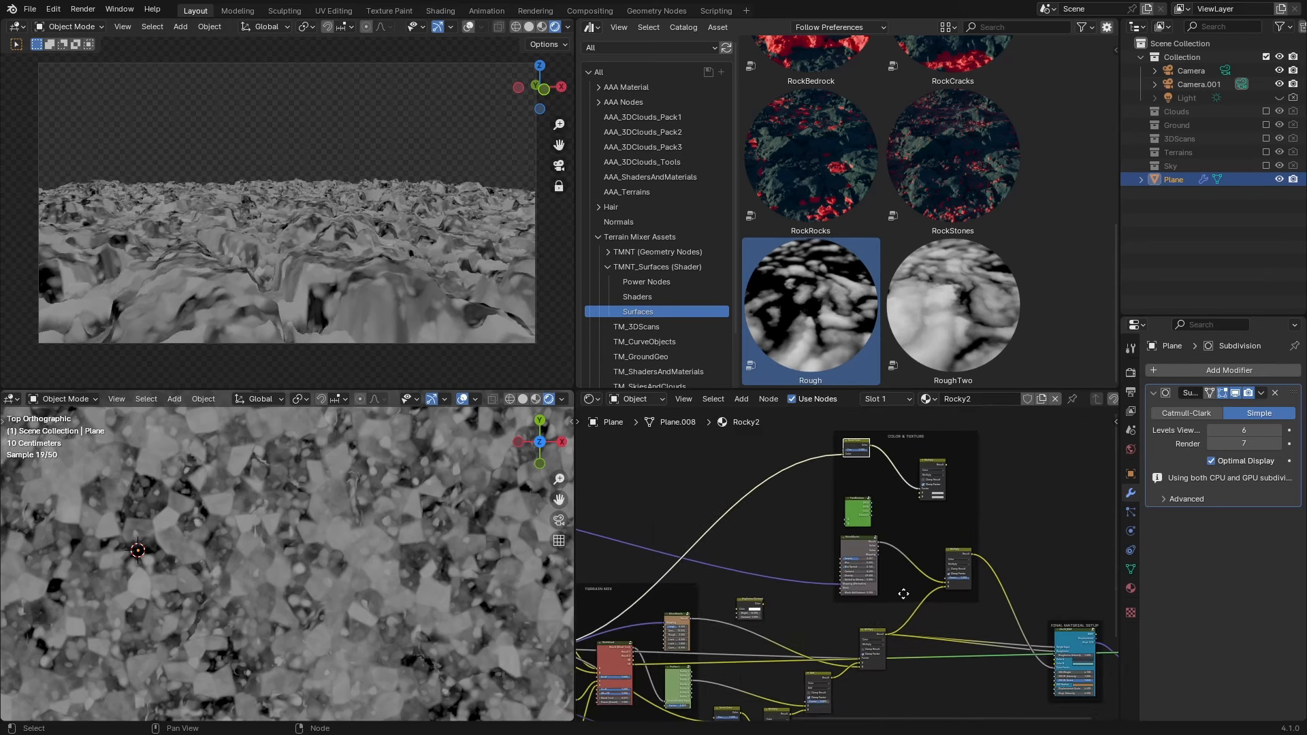
{"action": "left_click_drag", "start_coordinate": [632, 664], "coordinate": [917, 499]}
{"action": "middle_click_drag", "start_coordinate": [914, 534], "coordinate": [898, 560]}
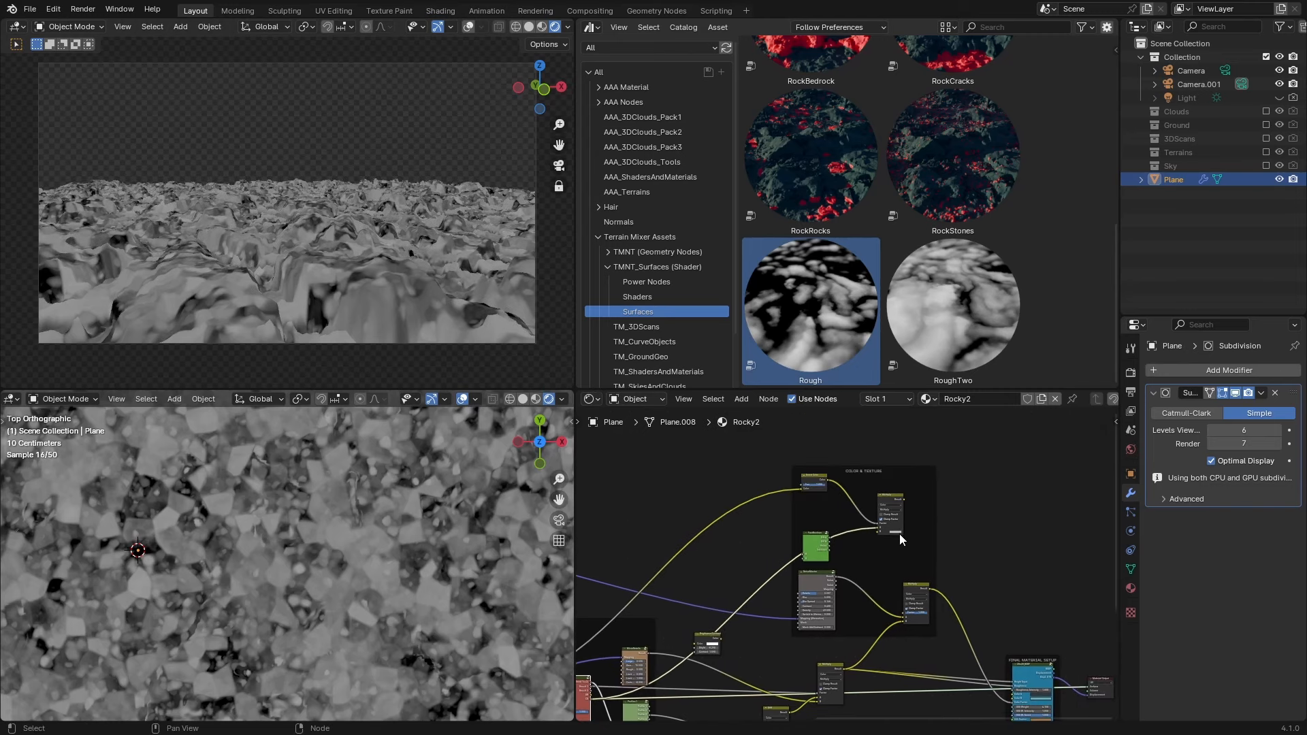
Set the duplicated Multiply node's B color to black.
{"action": "left_click", "coordinate": [898, 532]}
{"action": "left_click_drag", "start_coordinate": [931, 491], "coordinate": [930, 505]}
{"action": "scroll", "coordinate": [1019, 508], "scroll_direction": "up", "scroll_amount": 5}
{"action": "middle_click_drag", "start_coordinate": [1019, 508], "coordinate": [969, 544]}
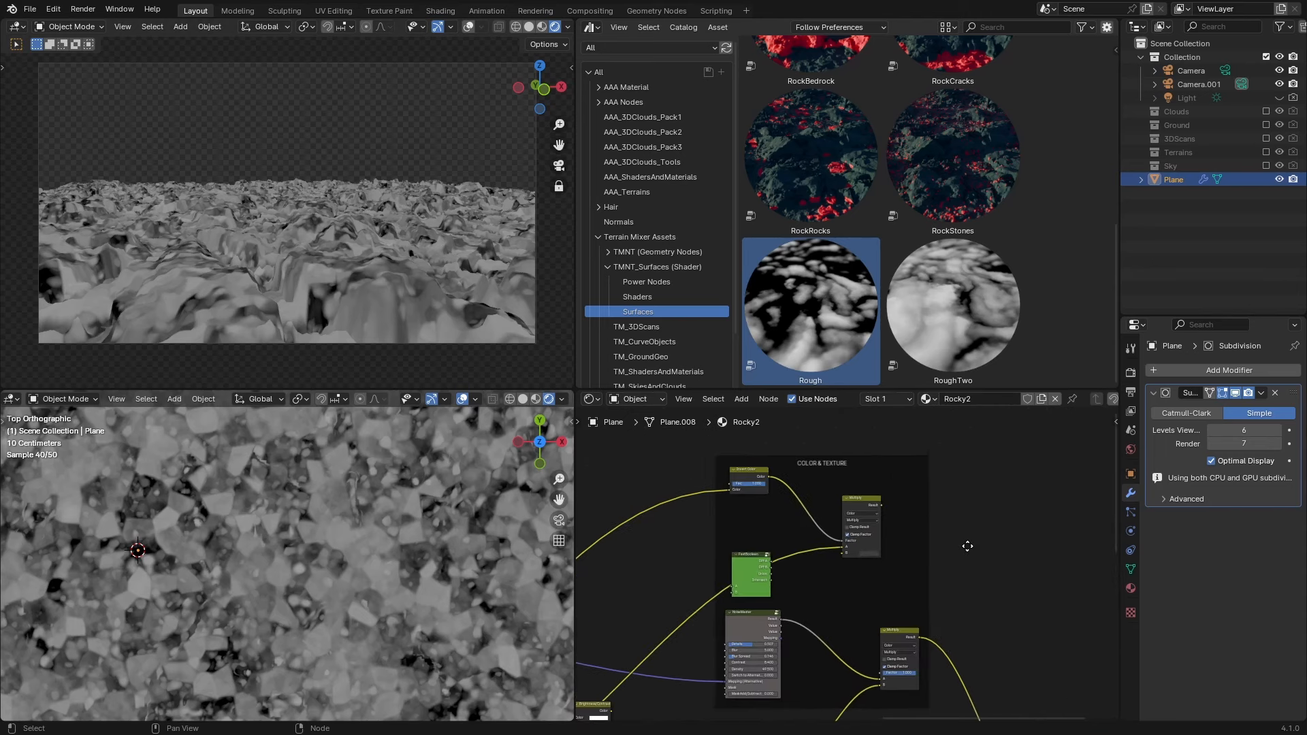
{"action": "scroll", "coordinate": [969, 543], "scroll_direction": "up", "scroll_amount": 6}
{"action": "left_click", "coordinate": [892, 542]}
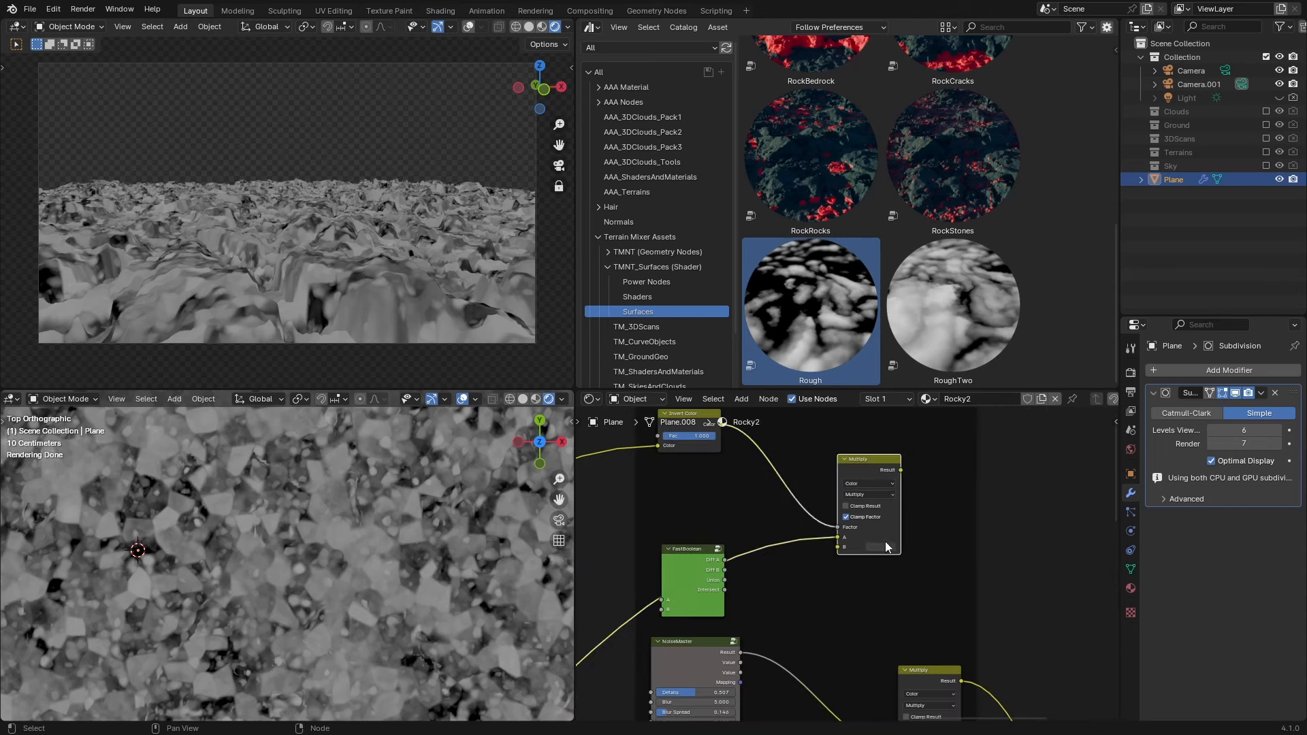
{"action": "left_click", "coordinate": [892, 546]}
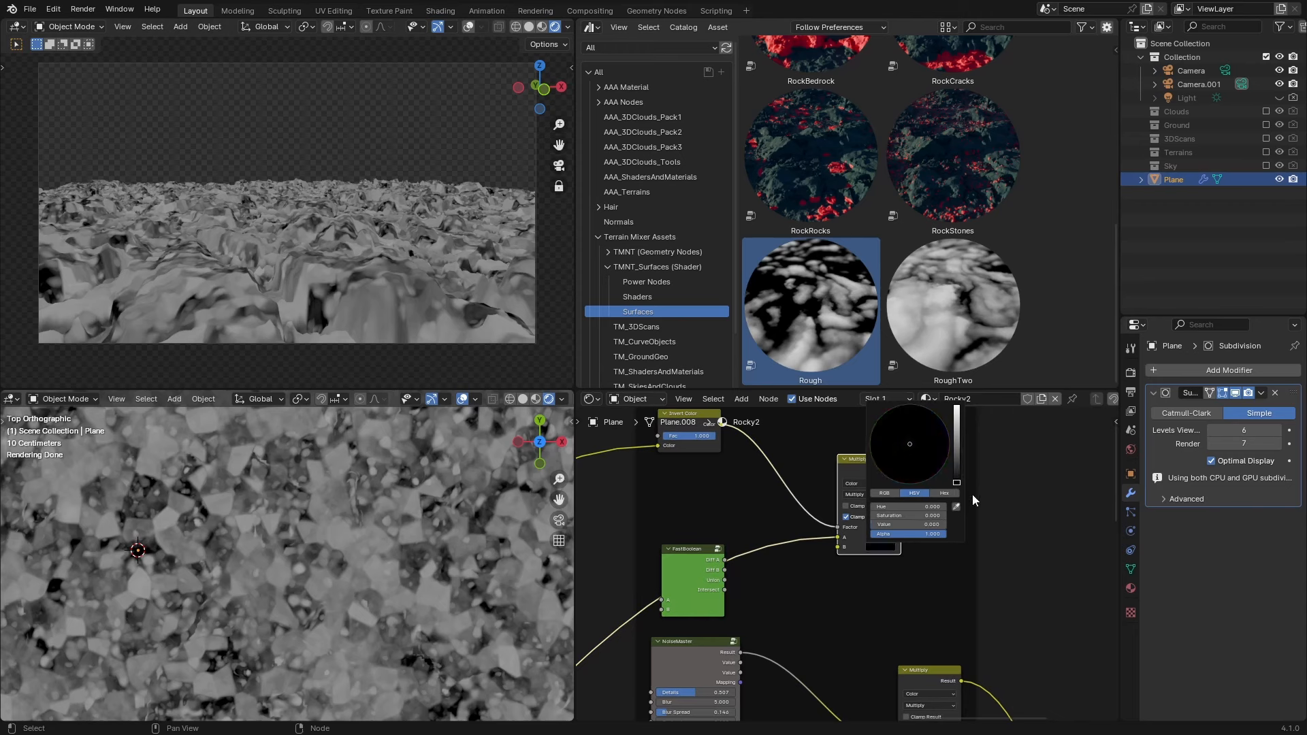
{"action": "middle_click_drag", "start_coordinate": [1030, 519], "coordinate": [934, 557]}
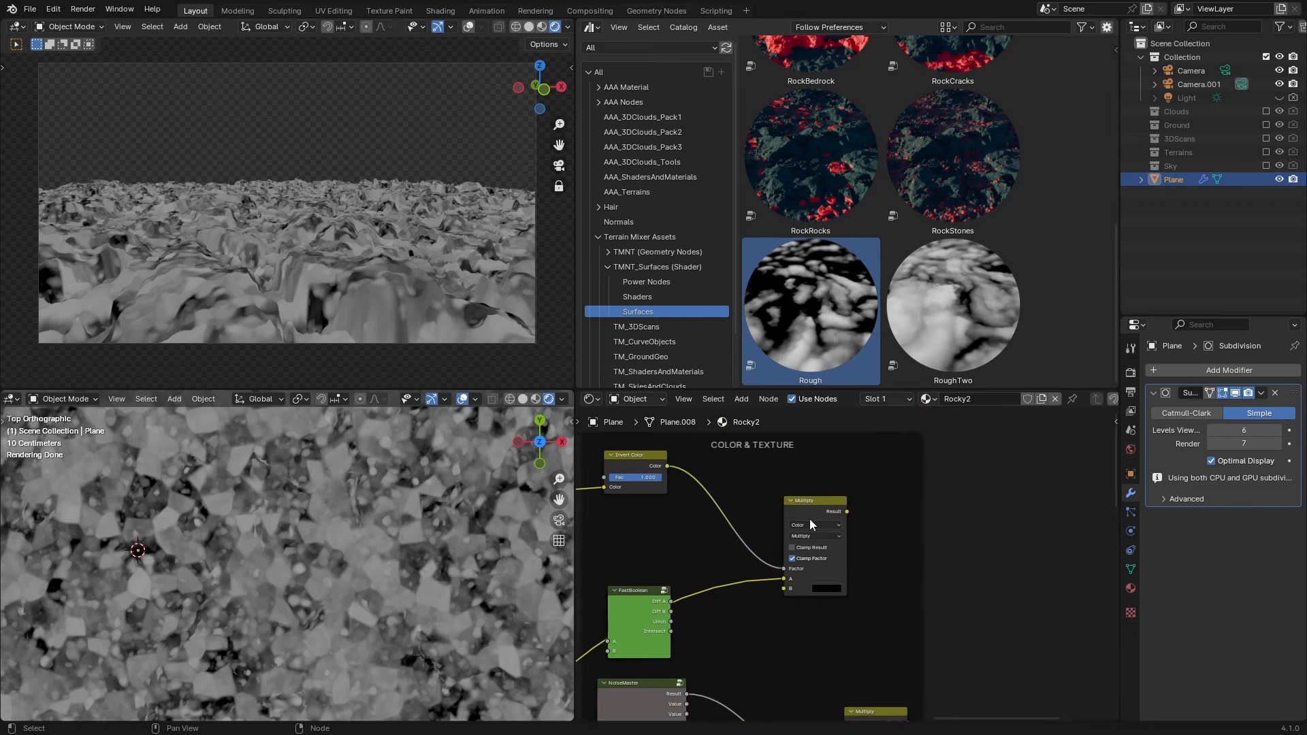
Move the duplicated Multiply node closer to Invert Color and preview its result.
{"action": "left_click_drag", "start_coordinate": [809, 518], "coordinate": [757, 479]}
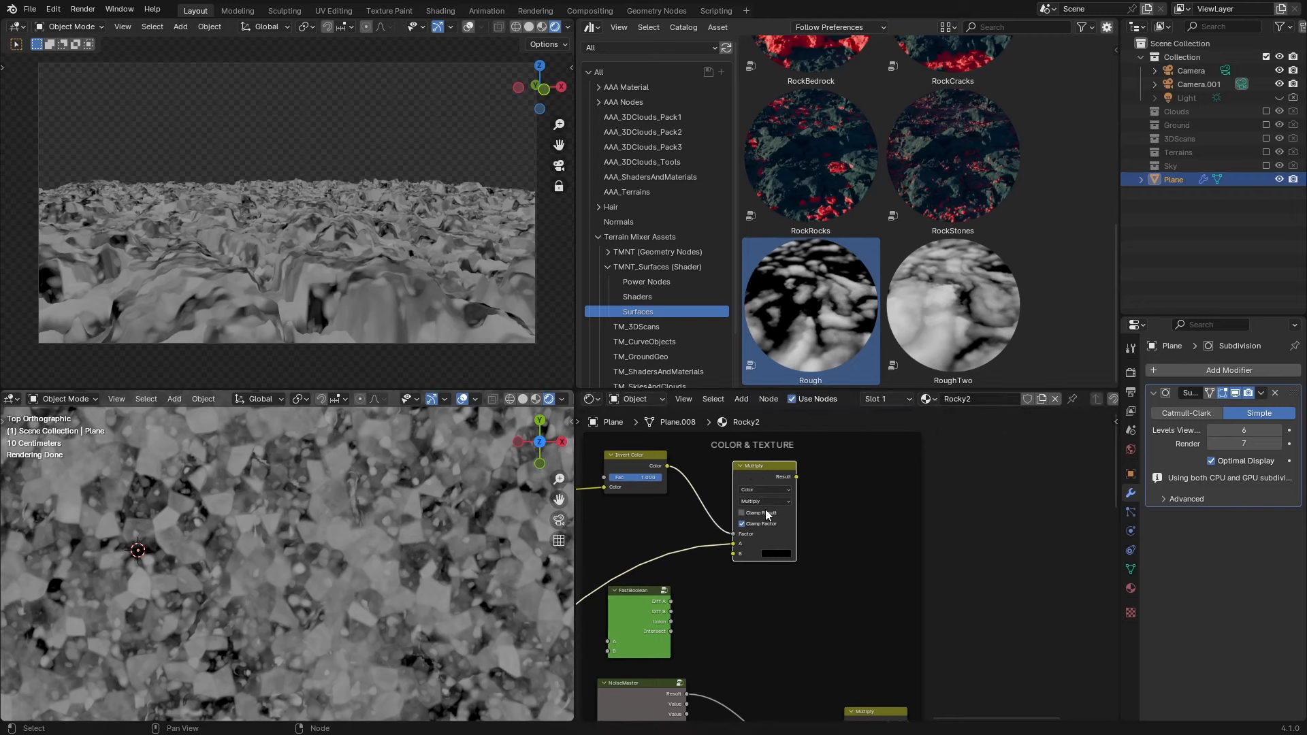
{"action": "middle_click_drag", "start_coordinate": [765, 511], "coordinate": [872, 580]}
{"action": "scroll", "coordinate": [873, 572], "scroll_direction": "up", "scroll_amount": 4}
{"action": "left_click", "coordinate": [876, 528], "text": "ctrl+shift"}
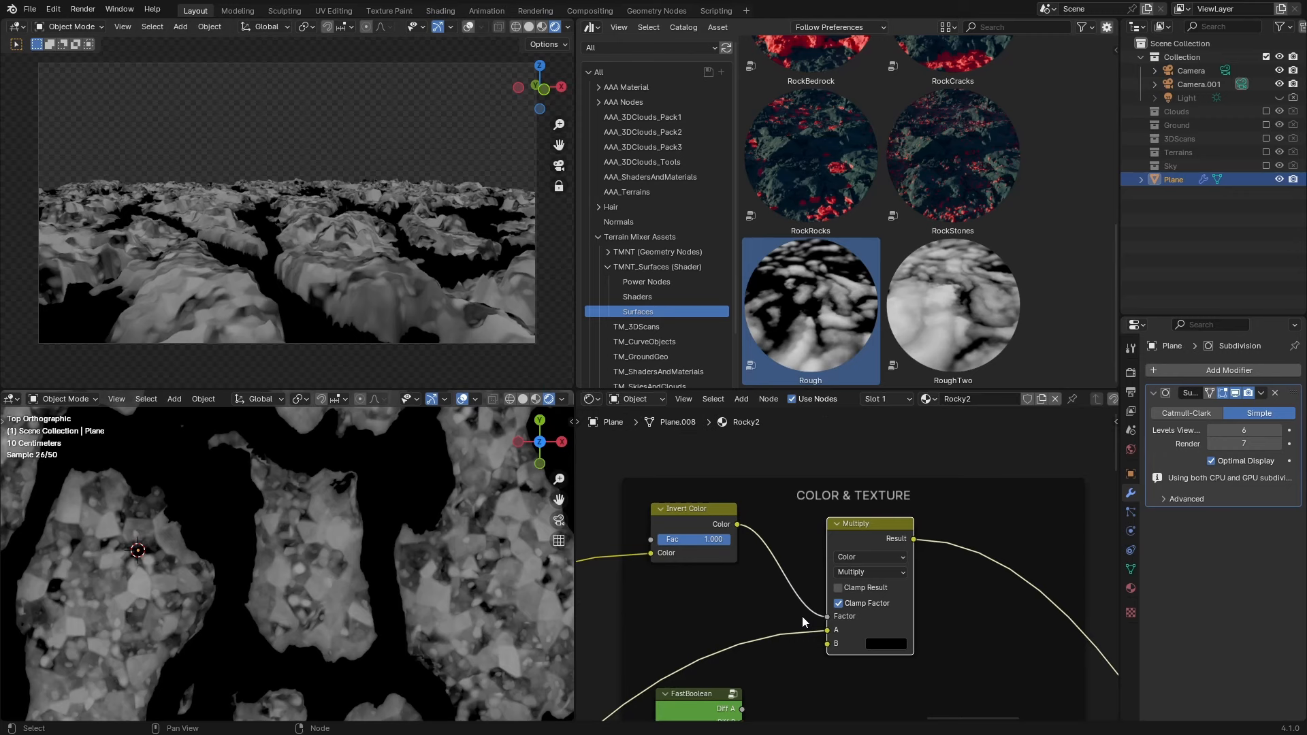
Set the Color & Texture frame's Invert Color factor to 0 and remove the node while keeping its link to the Multiply's Factor.
{"action": "left_click_drag", "start_coordinate": [713, 538], "coordinate": [656, 541]}
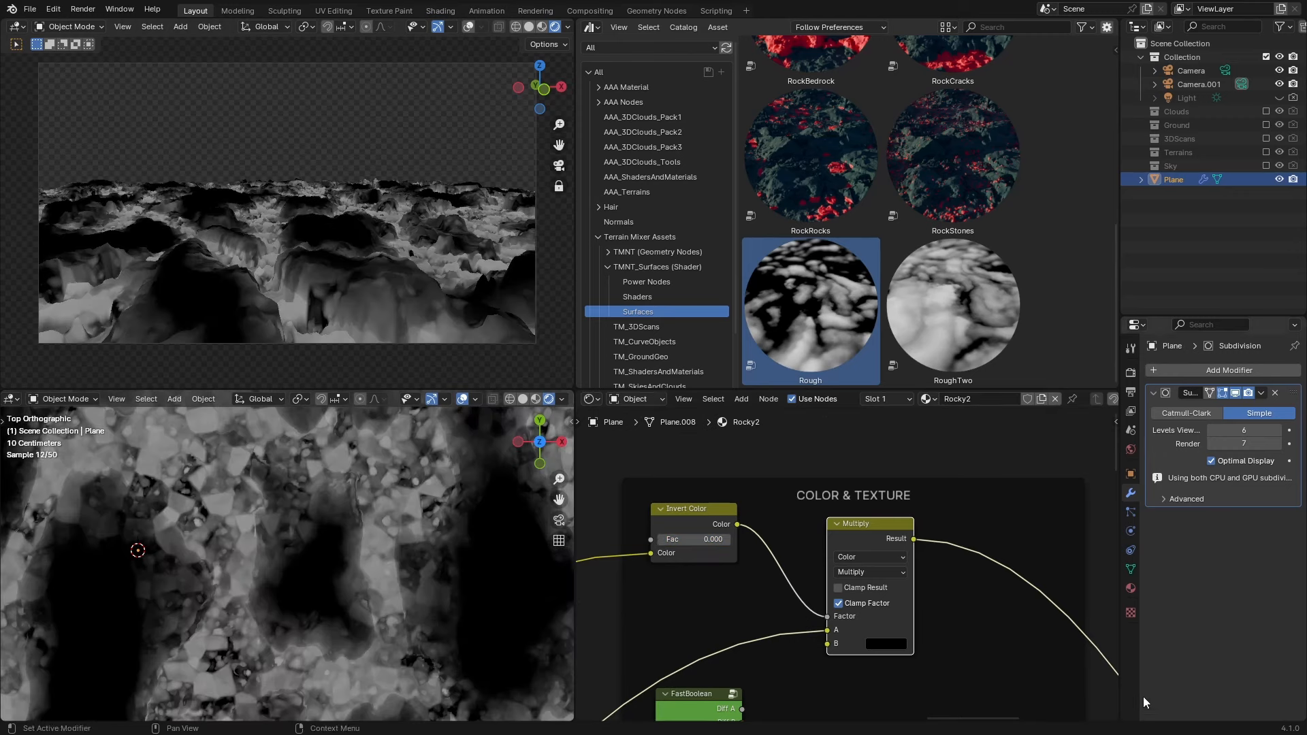
{"action": "left_click", "coordinate": [689, 517]}
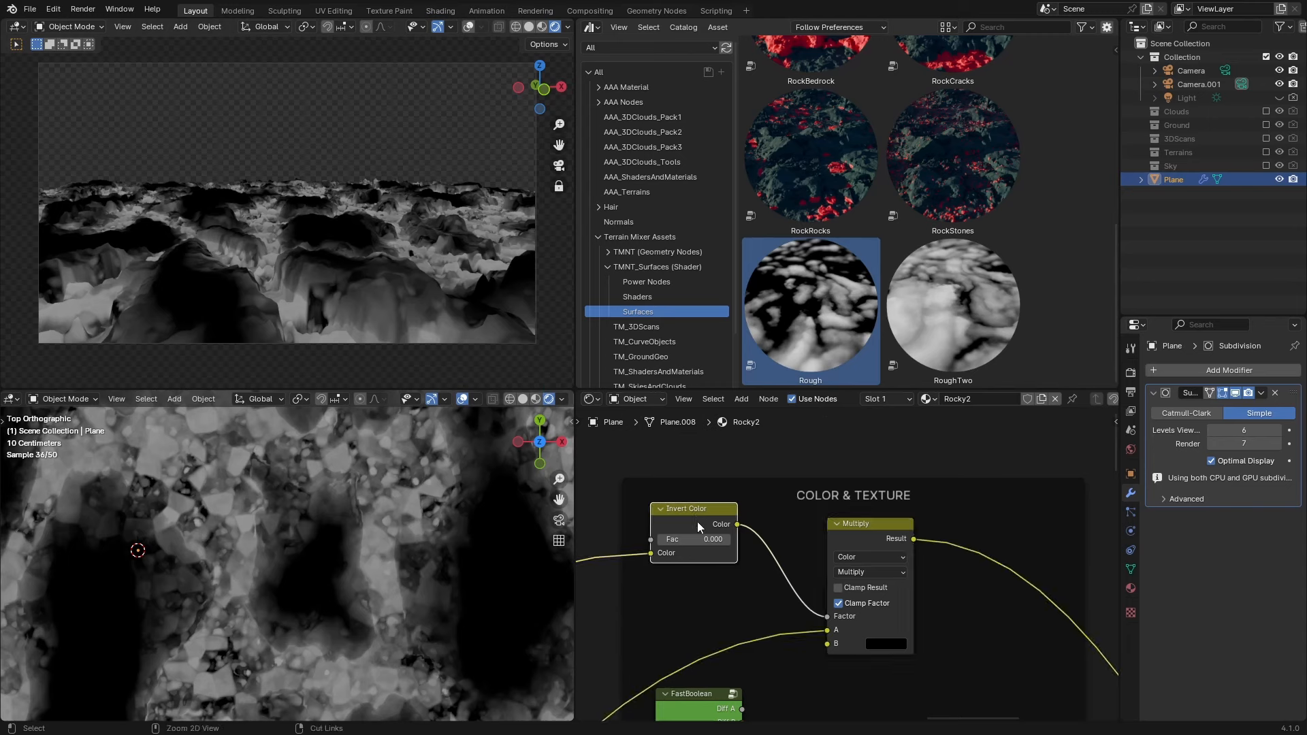
{"action": "key", "text": "ctrl+x"}
Enclose the new Multiply node in a colored frame labelled BOTTOM.
{"action": "scroll", "coordinate": [850, 560], "scroll_direction": "down", "scroll_amount": 2}
{"action": "left_click_drag", "start_coordinate": [841, 528], "coordinate": [922, 635]}
{"action": "key", "text": "ctrl+j"}
{"action": "left_click", "coordinate": [1043, 459]}
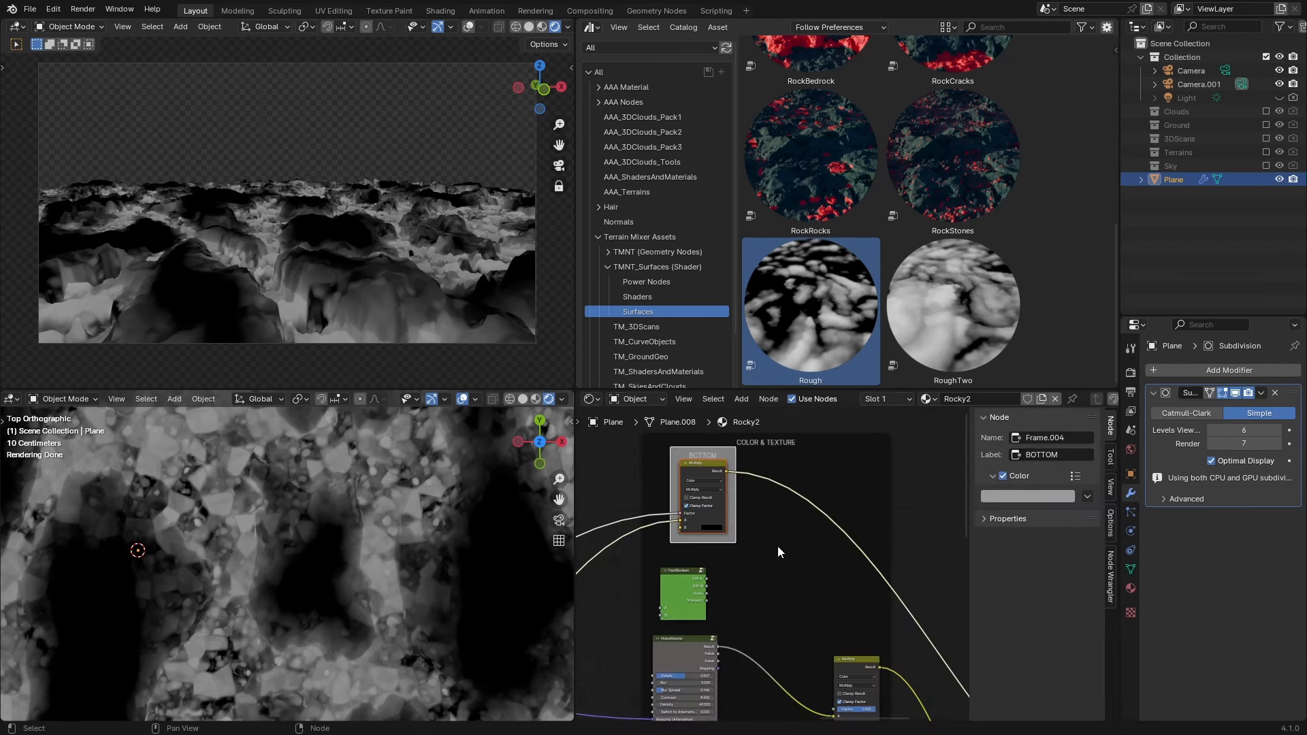
Add a Mix Color node after the BOTTOM frame's Multiply node and link the Multiply result to its Factor.
{"action": "scroll", "coordinate": [783, 551], "scroll_direction": "up", "scroll_amount": 1}
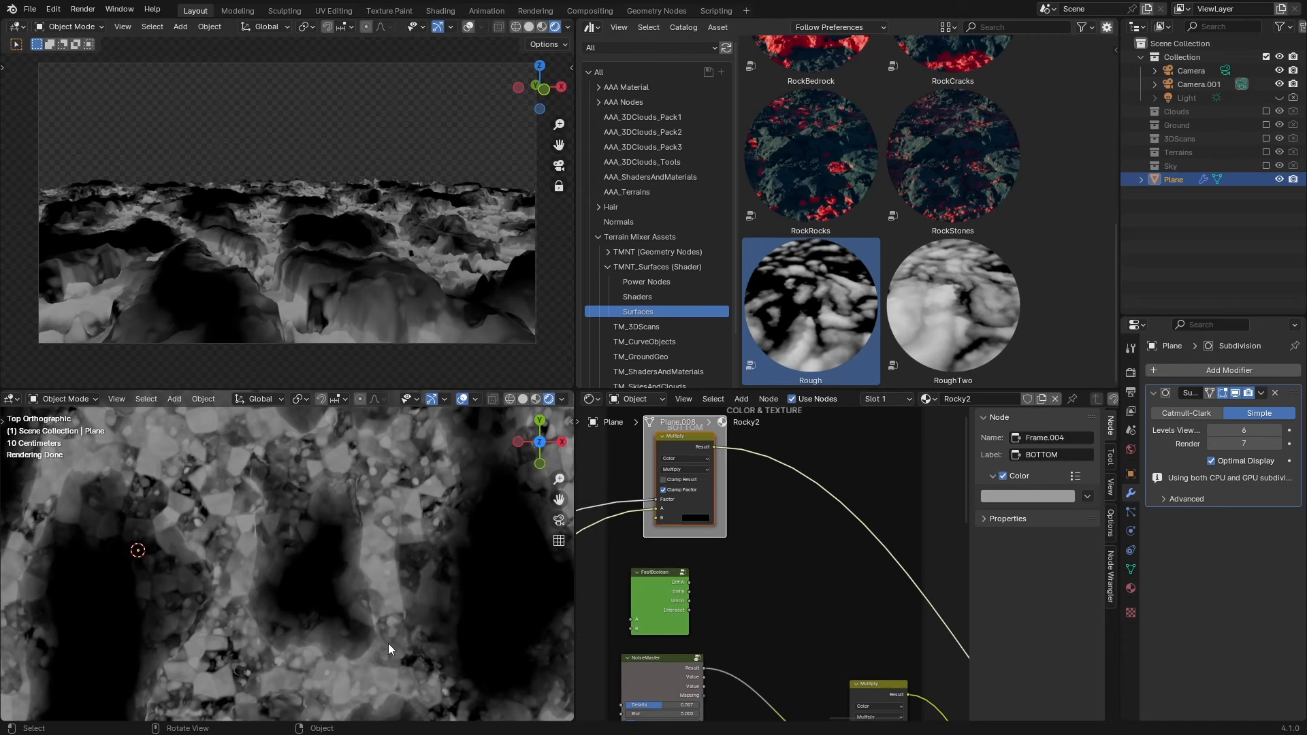
{"action": "scroll", "coordinate": [742, 580], "scroll_direction": "down", "scroll_amount": 1}
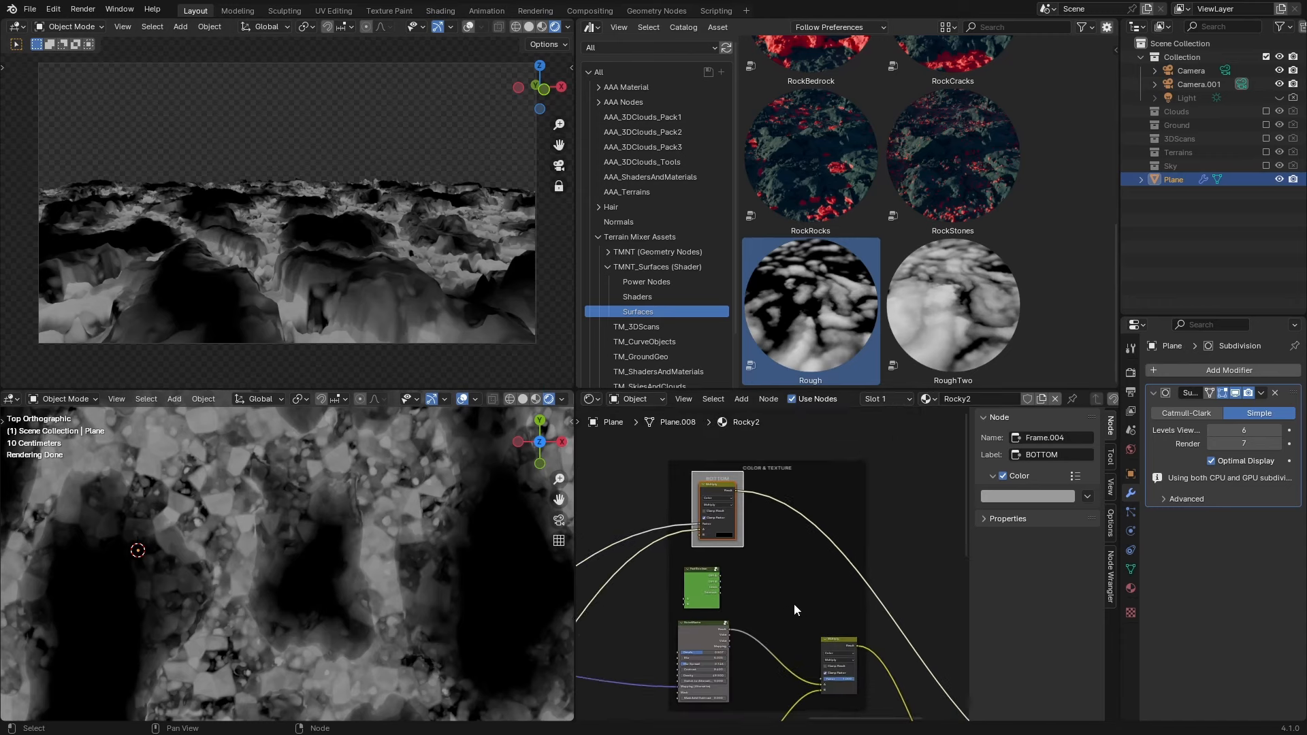
{"action": "scroll", "coordinate": [797, 608], "scroll_direction": "down", "scroll_amount": 1}
{"action": "scroll", "coordinate": [839, 576], "scroll_direction": "down", "scroll_amount": 1}
{"action": "mouse_move", "coordinate": [841, 576]}
{"action": "middle_mouse_down"}
{"action": "mouse_move", "coordinate": [726, 511]}
{"action": "mouse_move", "coordinate": [830, 570]}
{"action": "middle_mouse_up"}
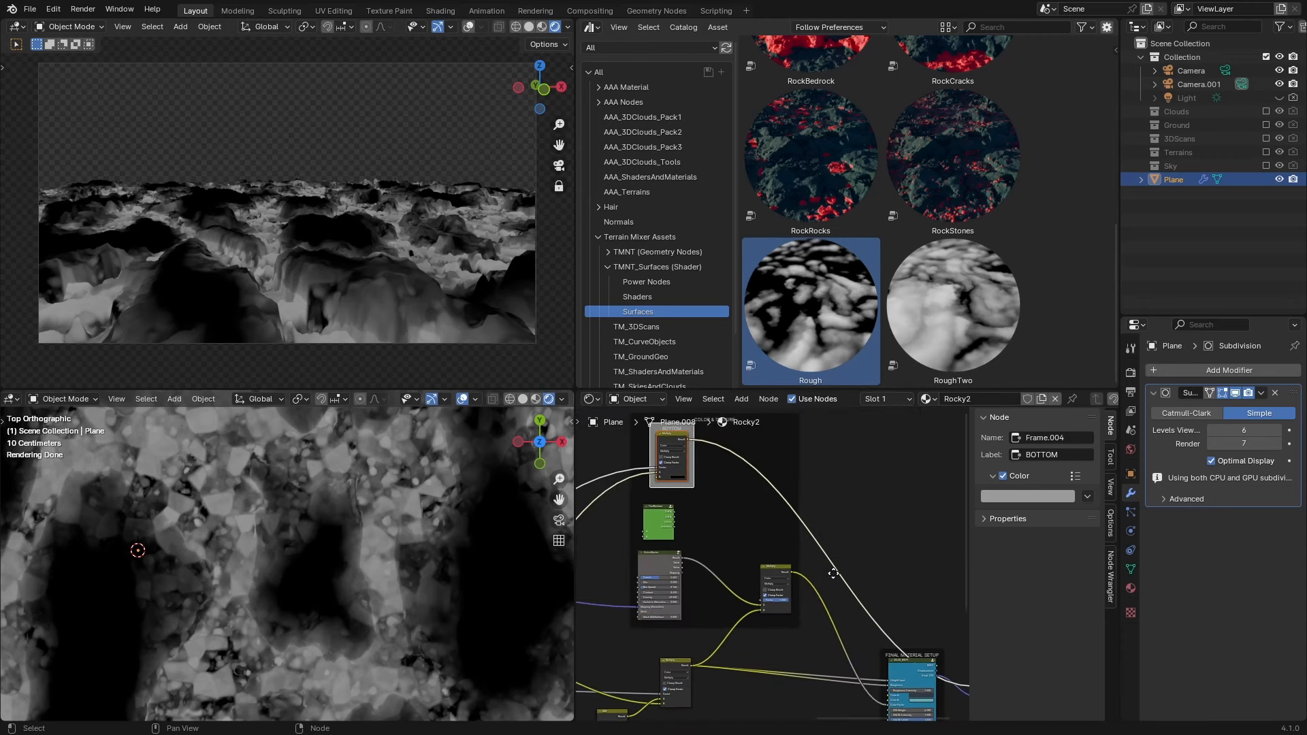
{"action": "scroll", "coordinate": [791, 572], "scroll_direction": "up", "scroll_amount": 4}
{"action": "middle_click_drag", "start_coordinate": [781, 529], "coordinate": [863, 602]}
{"action": "scroll", "coordinate": [794, 557], "scroll_direction": "up", "scroll_amount": 3}
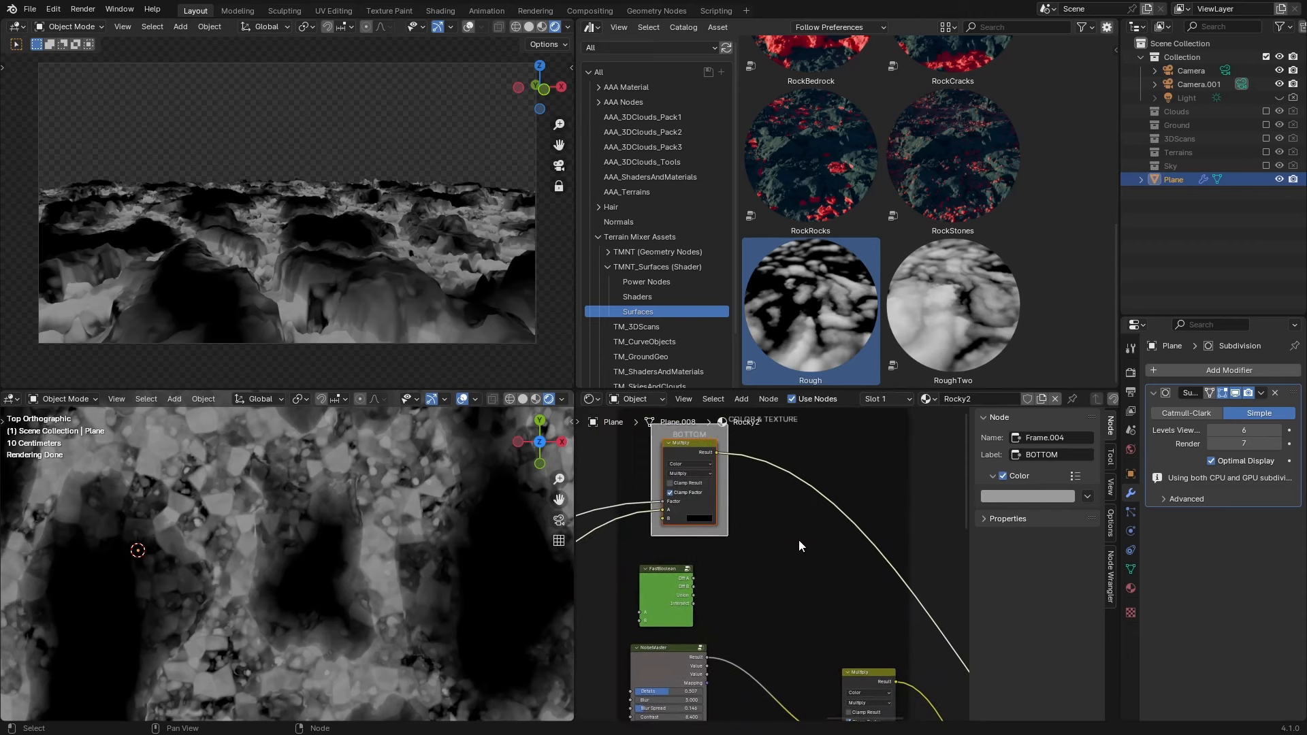
{"action": "key", "text": "shift+a"}
{"action": "type", "text": "mix"}
{"action": "key", "text": "Return"}
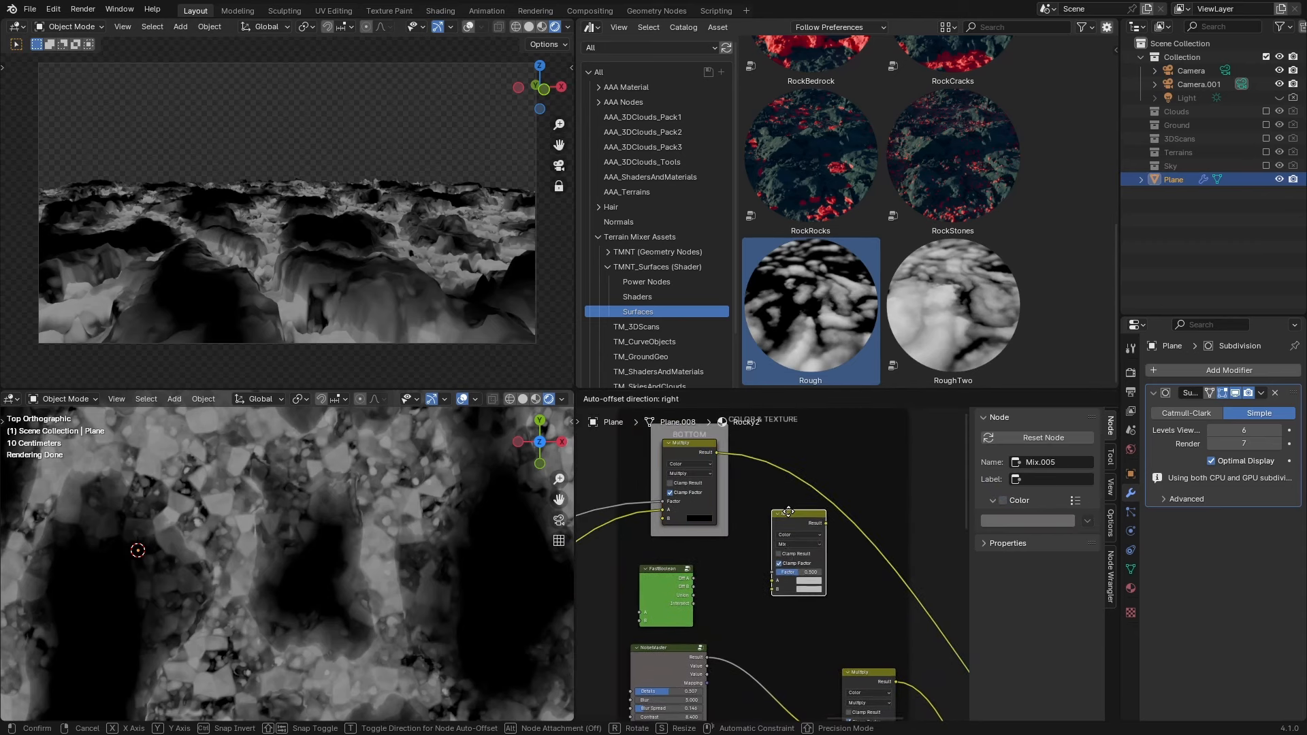
{"action": "left_click", "coordinate": [801, 468]}
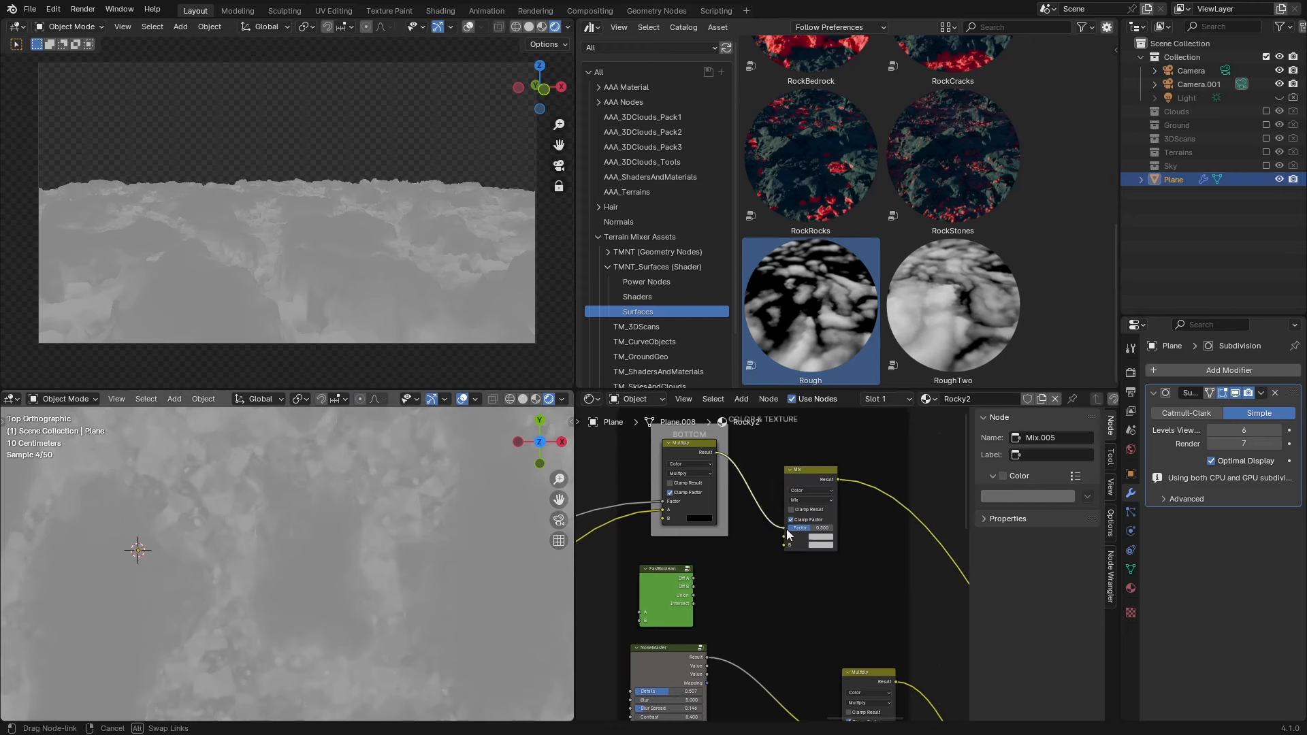
Set the new Mix node's color A to black and B to orange, and space the node farther from the BOTTOM frame.
{"action": "left_click", "coordinate": [824, 538]}
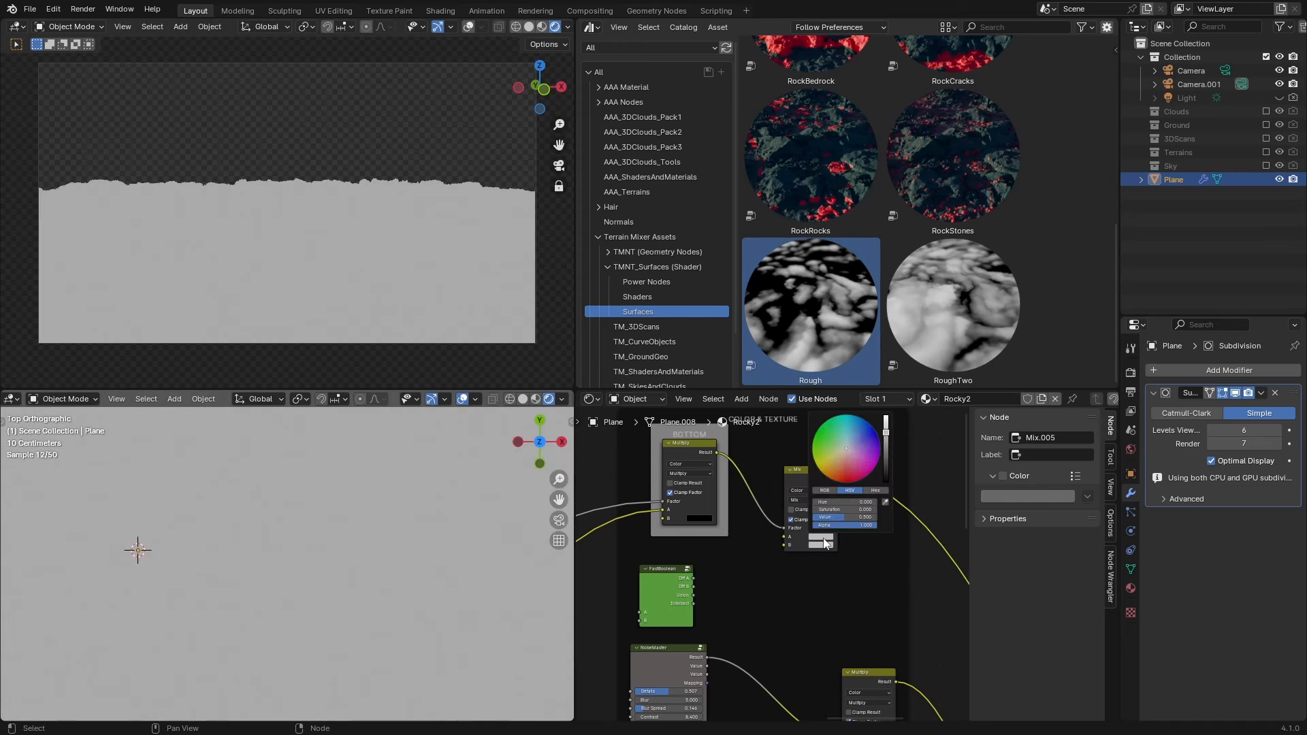
{"action": "left_click", "coordinate": [844, 475]}
{"action": "left_click_drag", "start_coordinate": [889, 465], "coordinate": [887, 482]}
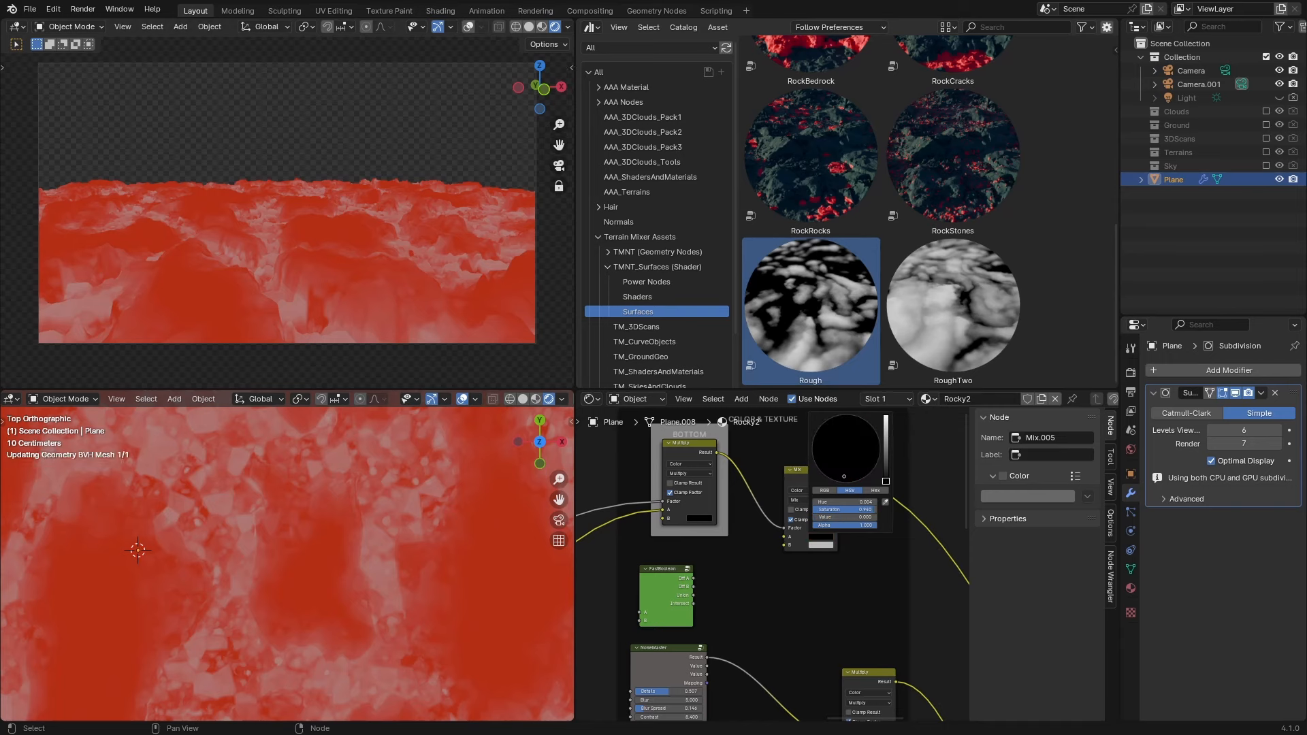
{"action": "left_click", "coordinate": [825, 545]}
{"action": "left_click_drag", "start_coordinate": [835, 440], "coordinate": [836, 477]}
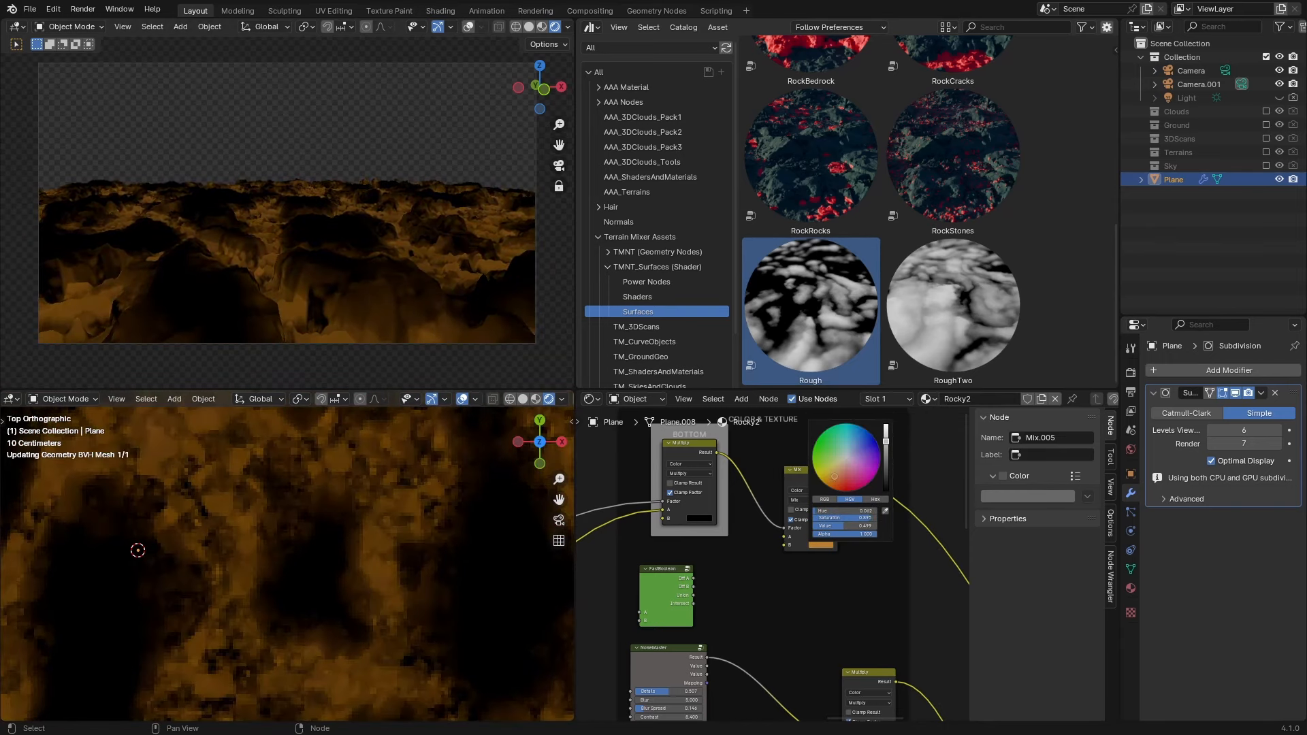
{"action": "scroll", "coordinate": [885, 572], "scroll_direction": "up", "scroll_amount": 5}
{"action": "scroll", "coordinate": [792, 583], "scroll_direction": "down", "scroll_amount": 4}
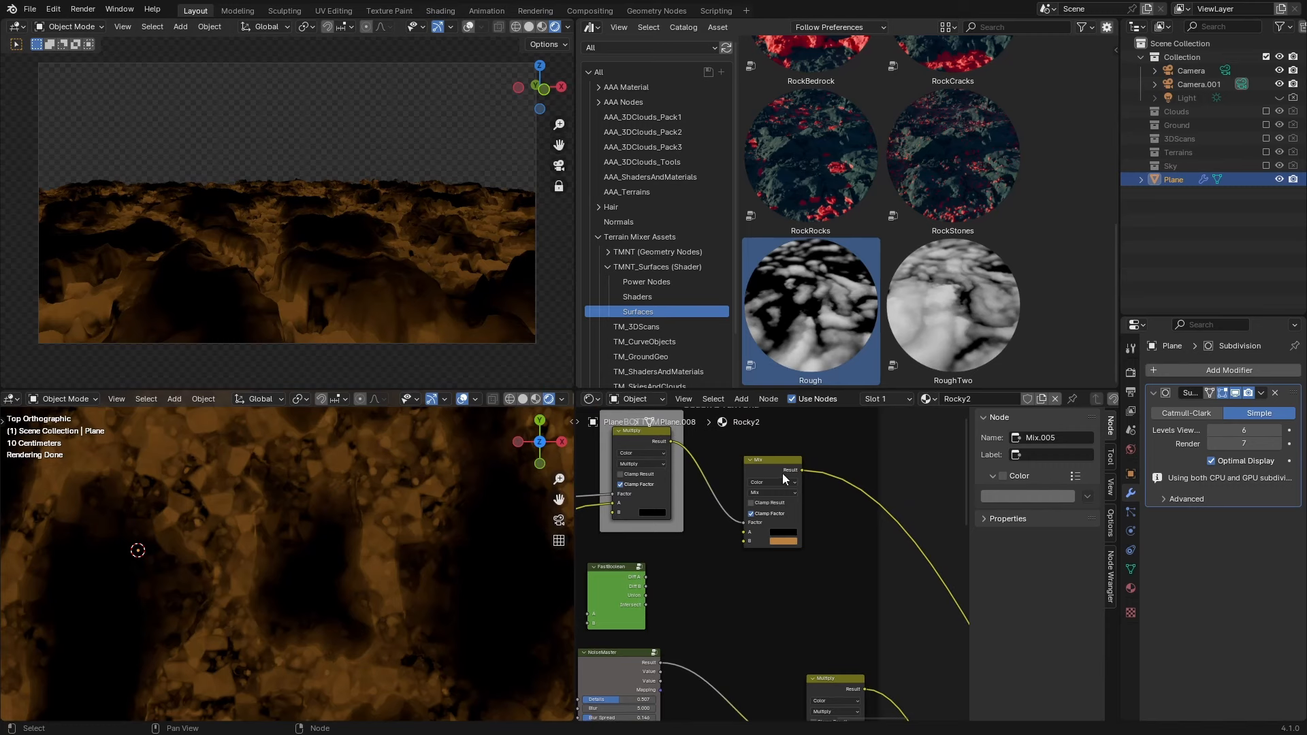
{"action": "left_click_drag", "start_coordinate": [783, 474], "coordinate": [824, 471]}
Preview the NoiseMaster node's output on the terrain, and switch the preview back to the black-and-orange Mix node.
{"action": "scroll", "coordinate": [757, 622], "scroll_direction": "down", "scroll_amount": 2}
{"action": "middle_click_drag", "start_coordinate": [757, 622], "coordinate": [764, 590]}
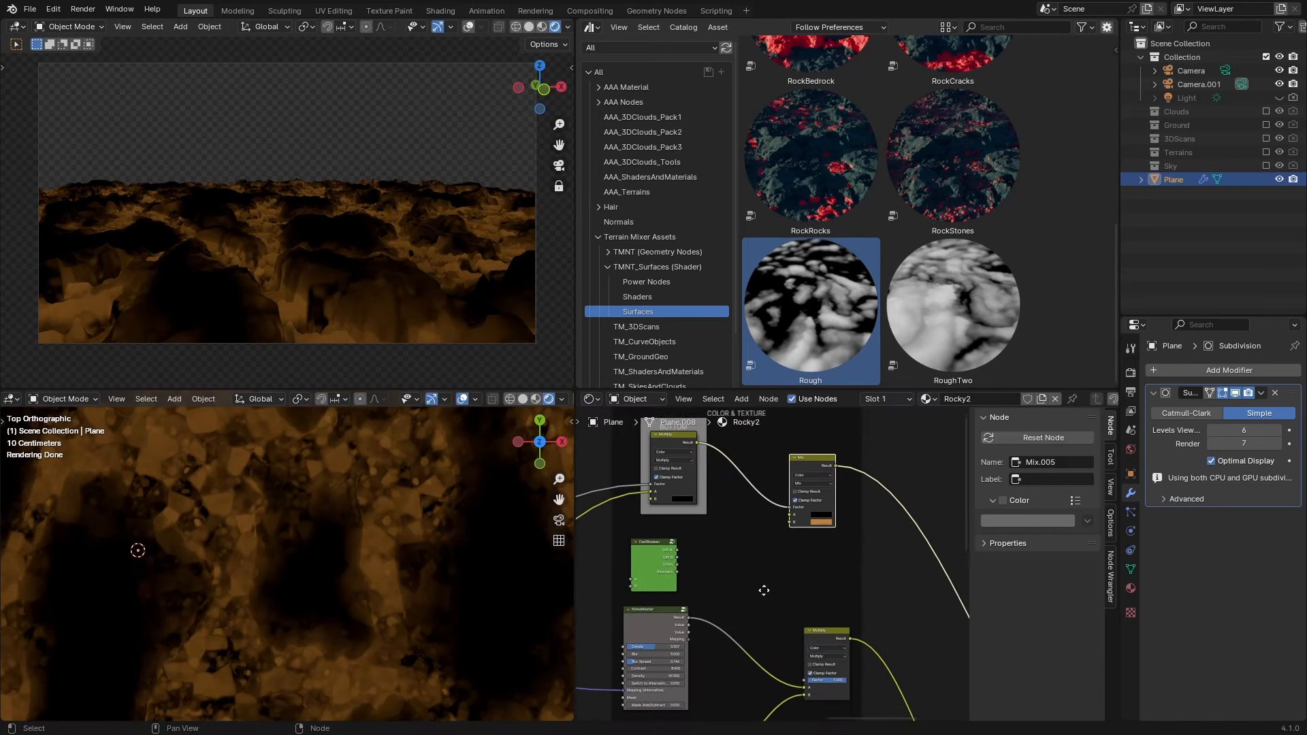
{"action": "scroll", "coordinate": [764, 590], "scroll_direction": "up", "scroll_amount": 2}
{"action": "left_click", "coordinate": [599, 620], "text": "ctrl+shift"}
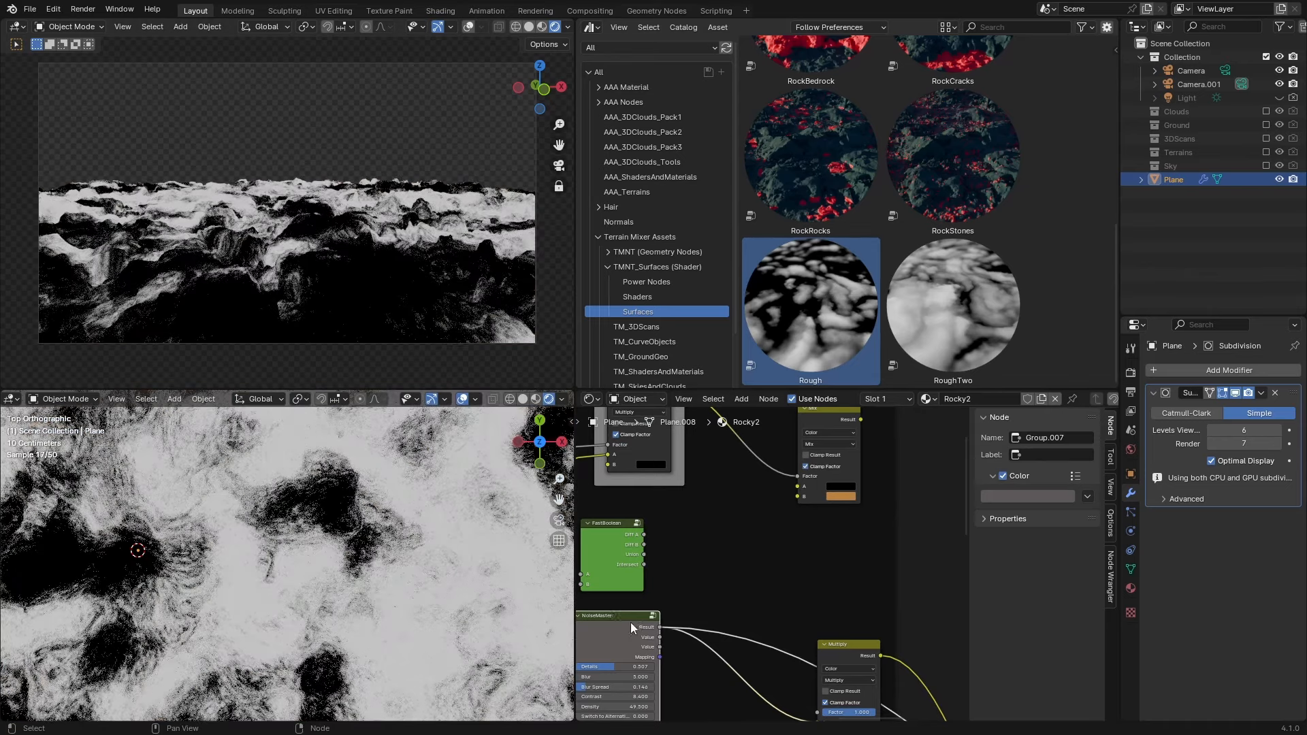
{"action": "scroll", "coordinate": [578, 625], "scroll_direction": "up", "scroll_amount": 1}
{"action": "scroll", "coordinate": [808, 528], "scroll_direction": "down", "scroll_amount": 1}
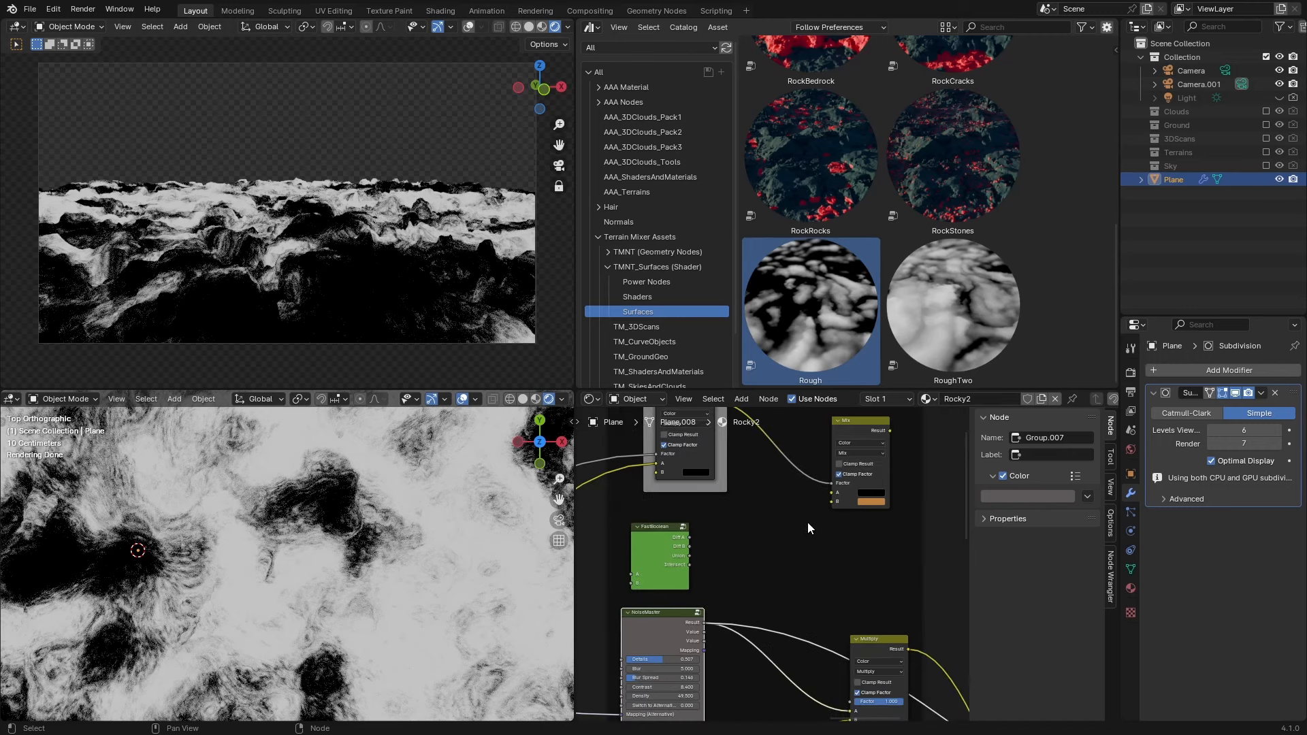
{"action": "scroll", "coordinate": [774, 553], "scroll_direction": "up", "scroll_amount": 1}
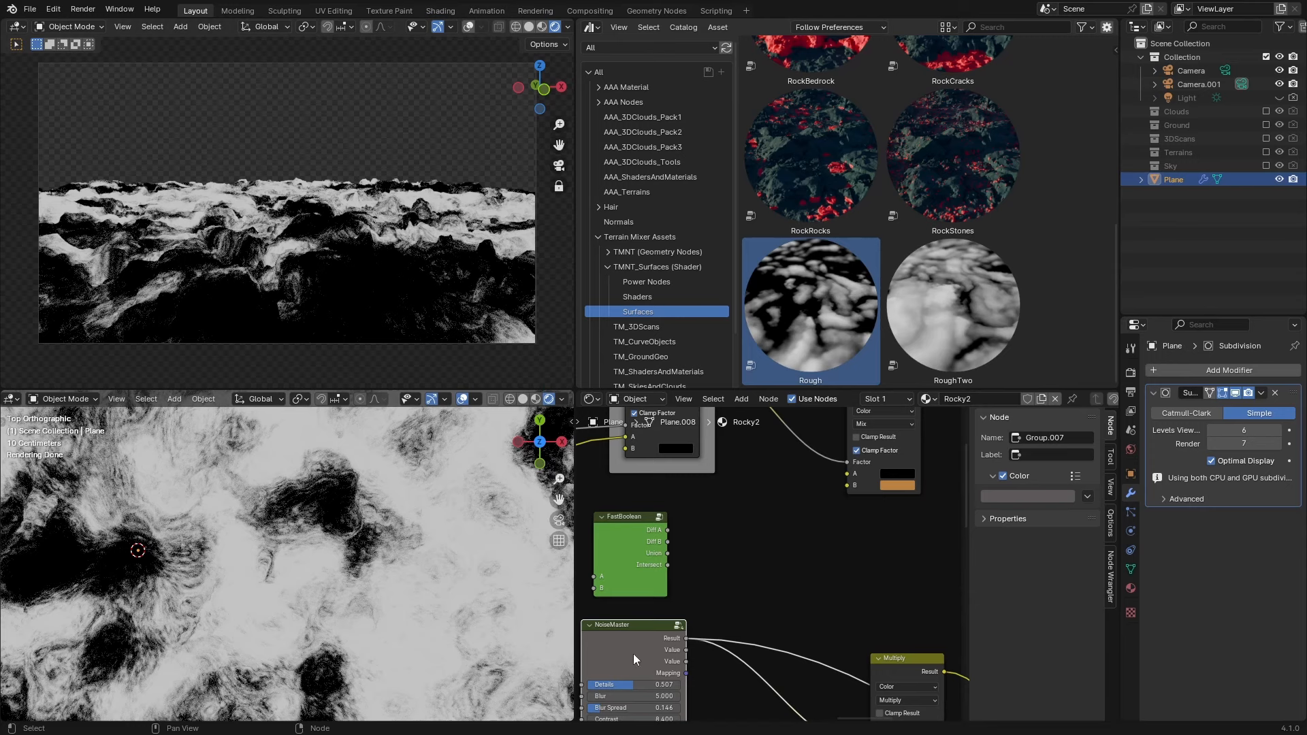
{"action": "scroll", "coordinate": [854, 526], "scroll_direction": "down", "scroll_amount": 1}
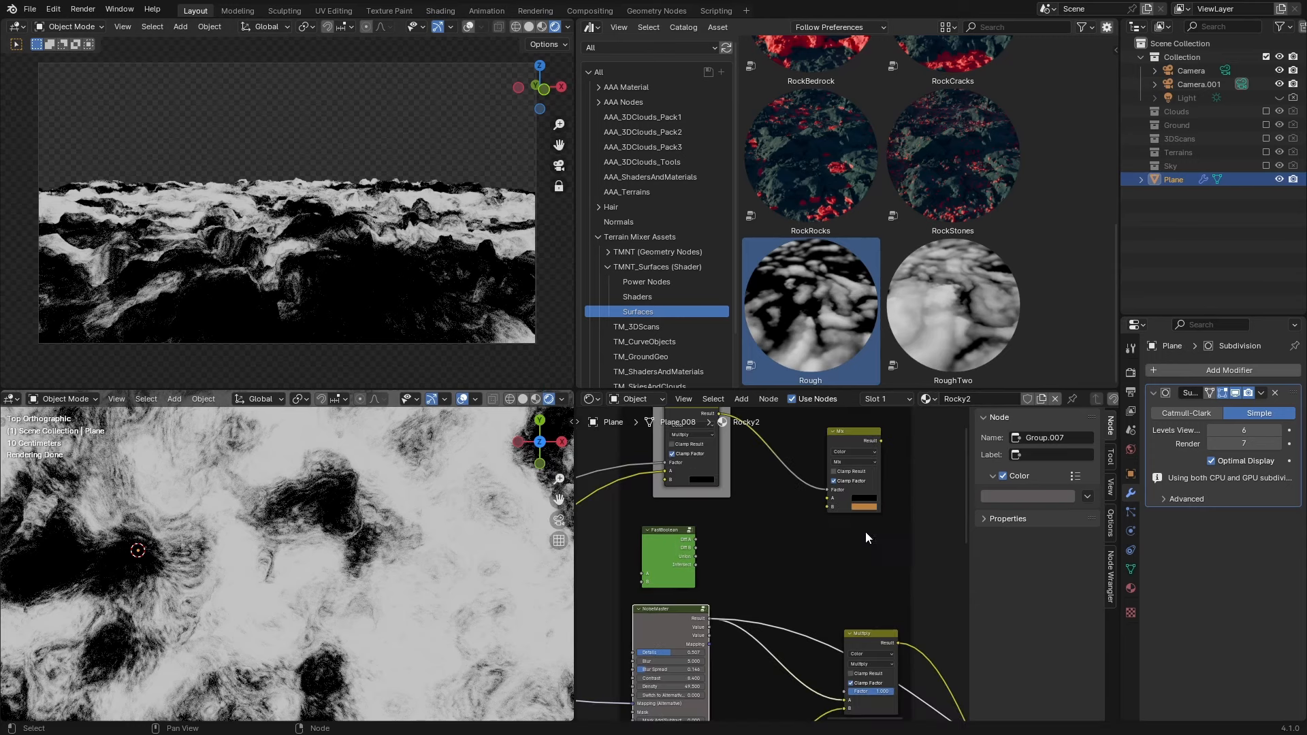
{"action": "left_click", "coordinate": [842, 462], "text": "ctrl+shift"}
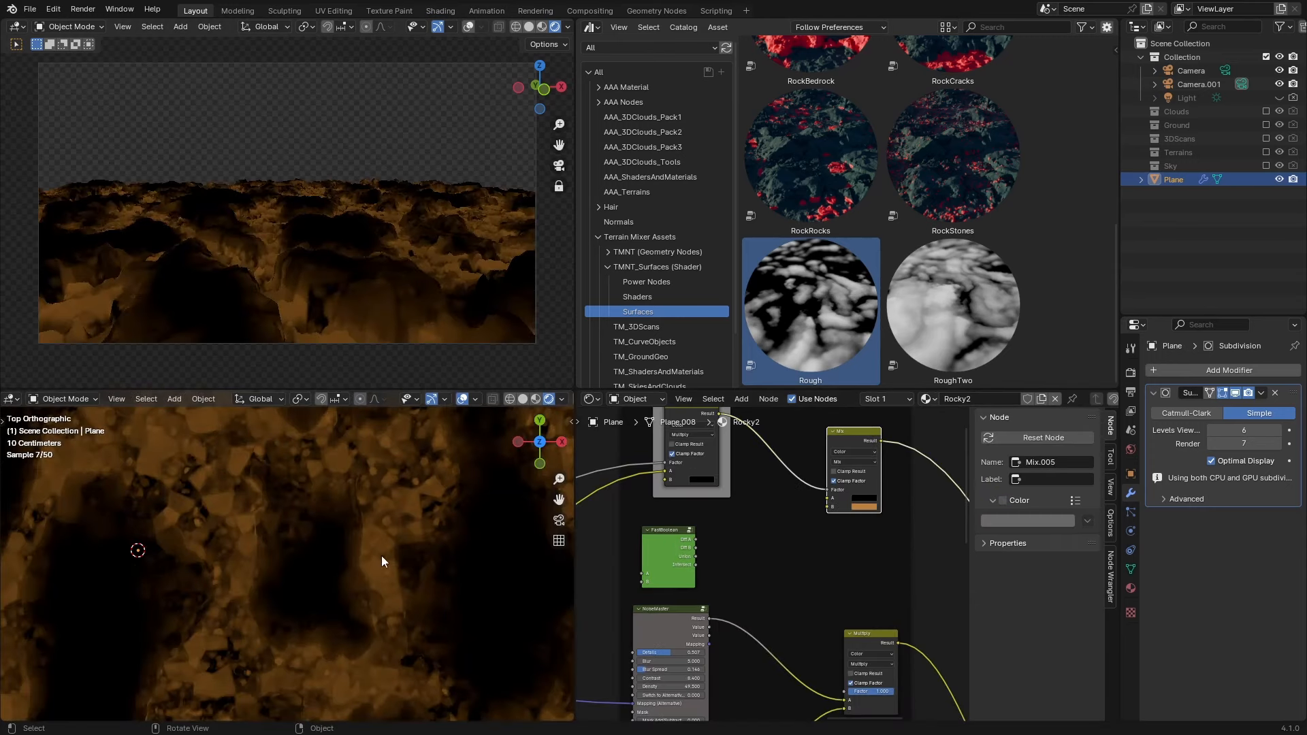
Preview the Multiply node that drives the 20x20_BSDF Color Factor, and examine the BSDF's Color A and Color B inputs.
{"action": "scroll", "coordinate": [885, 557], "scroll_direction": "down", "scroll_amount": 2}
{"action": "middle_click_drag", "start_coordinate": [907, 580], "coordinate": [836, 542]}
{"action": "scroll", "coordinate": [807, 554], "scroll_direction": "up", "scroll_amount": 3}
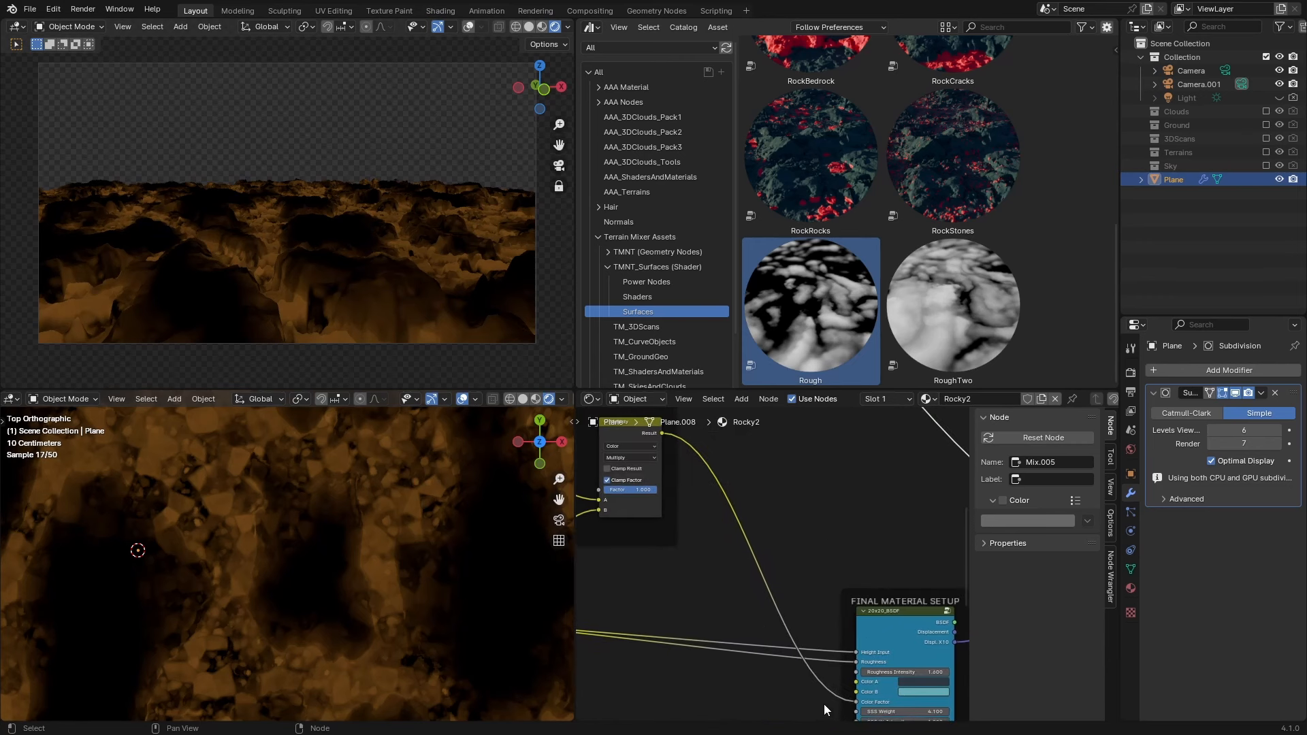
{"action": "scroll", "coordinate": [798, 694], "scroll_direction": "down", "scroll_amount": 1}
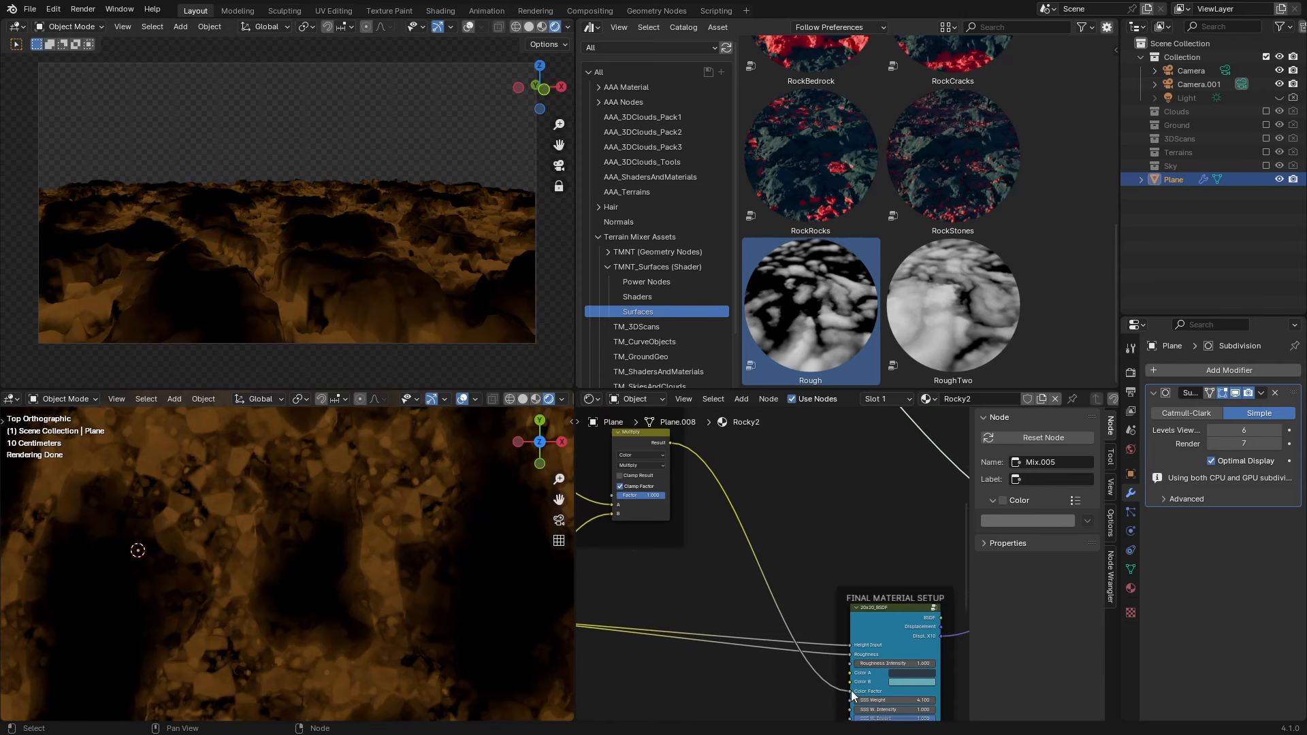
{"action": "left_click", "coordinate": [640, 437], "text": "ctrl+shift"}
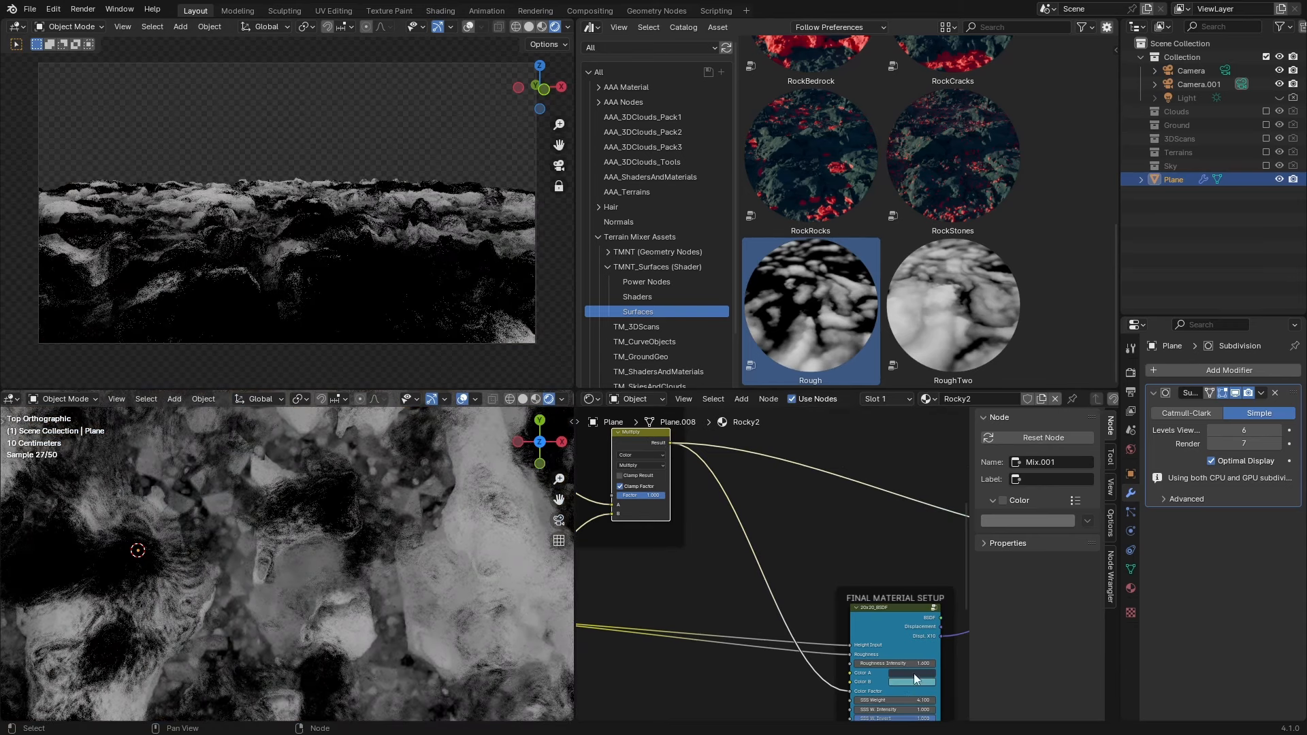
{"action": "scroll", "coordinate": [900, 678], "scroll_direction": "up", "scroll_amount": 2}
{"action": "middle_click_drag", "start_coordinate": [901, 678], "coordinate": [809, 614]}
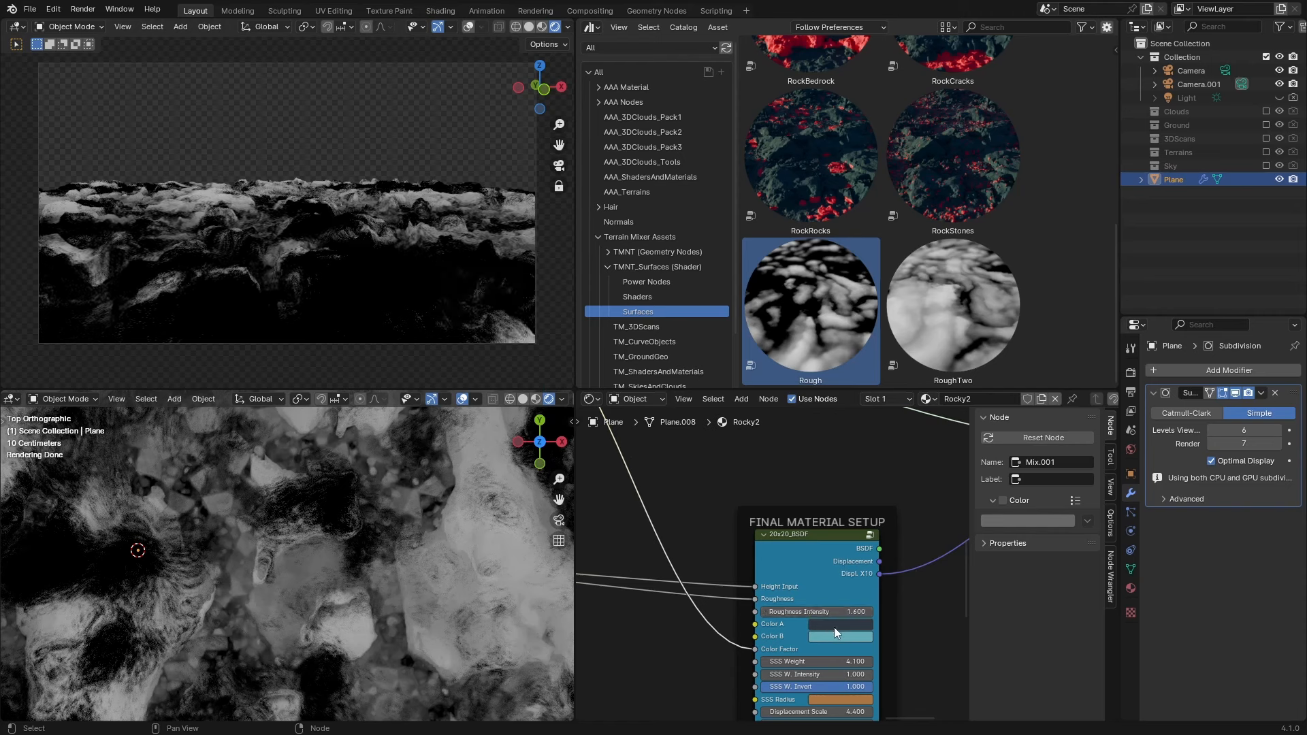
{"action": "scroll", "coordinate": [838, 625], "scroll_direction": "up", "scroll_amount": 1}
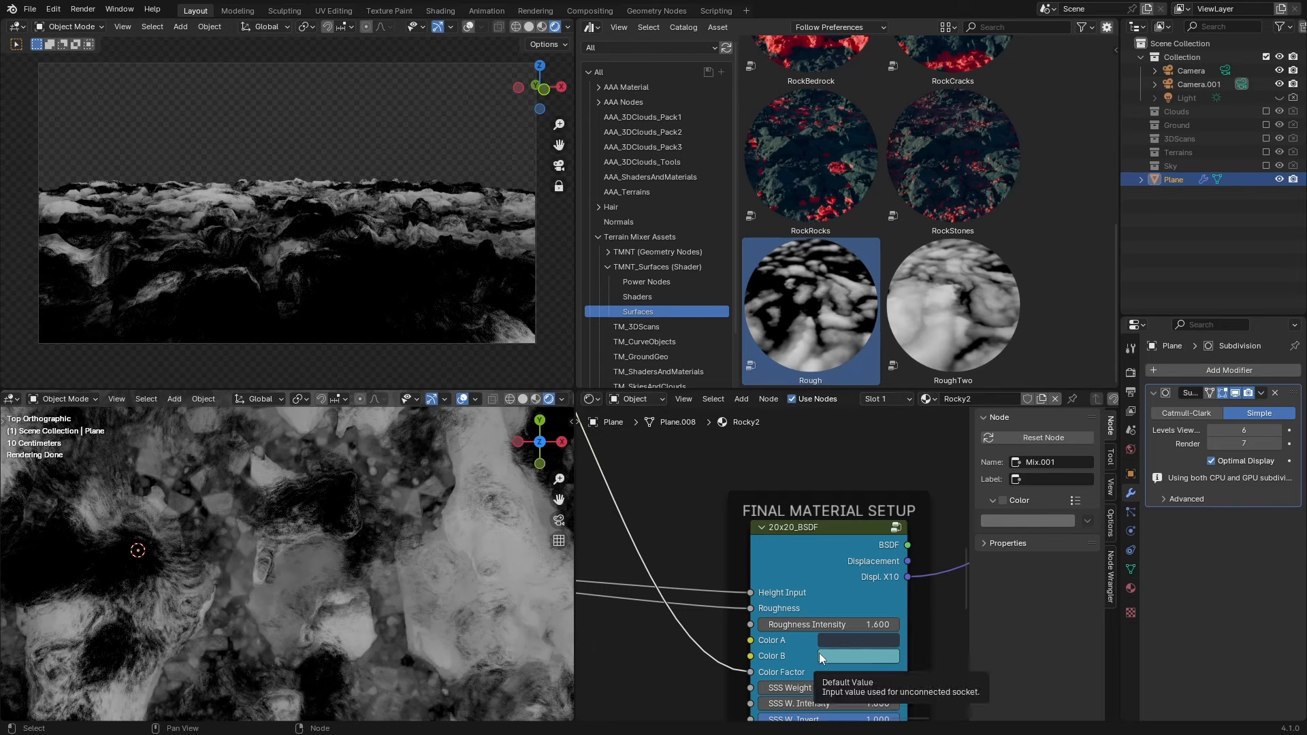
Preview the full 20x20_BSDF material and change its Color A to a dark red.
{"action": "left_click", "coordinate": [791, 531], "text": "ctrl+shift"}
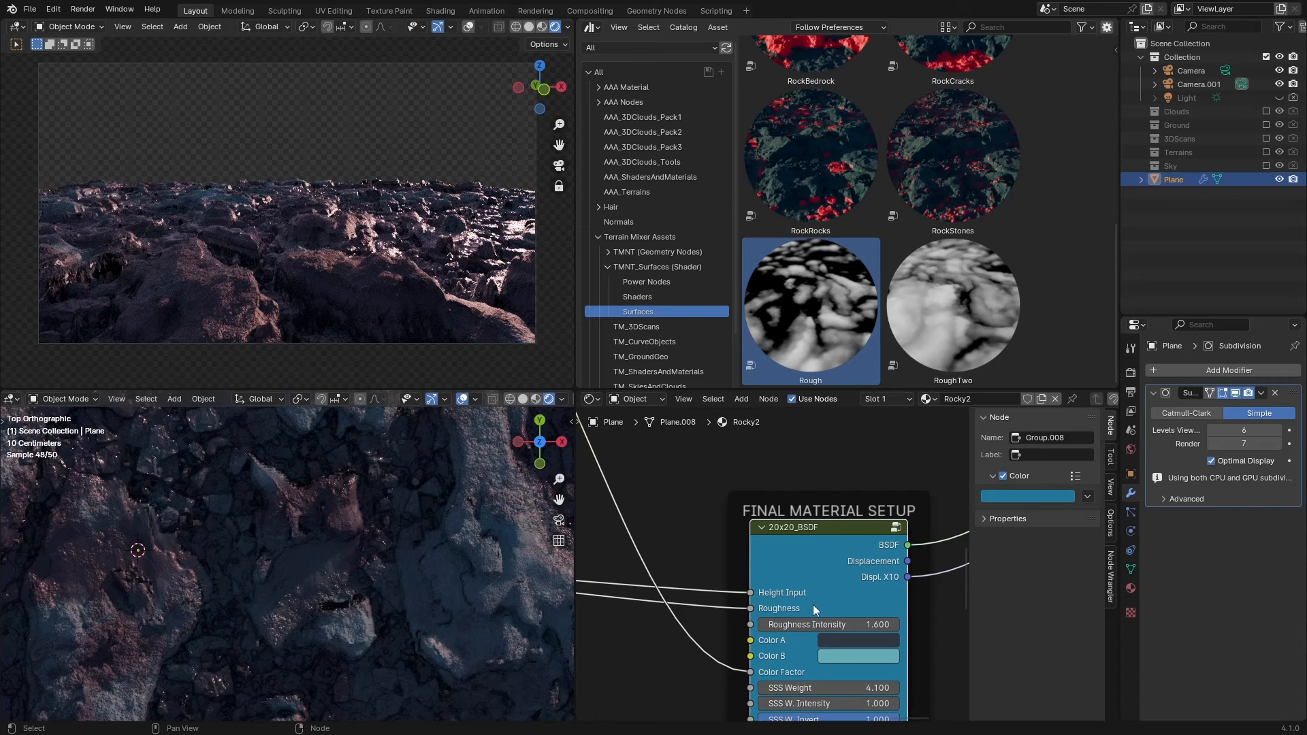
{"action": "left_click", "coordinate": [838, 641]}
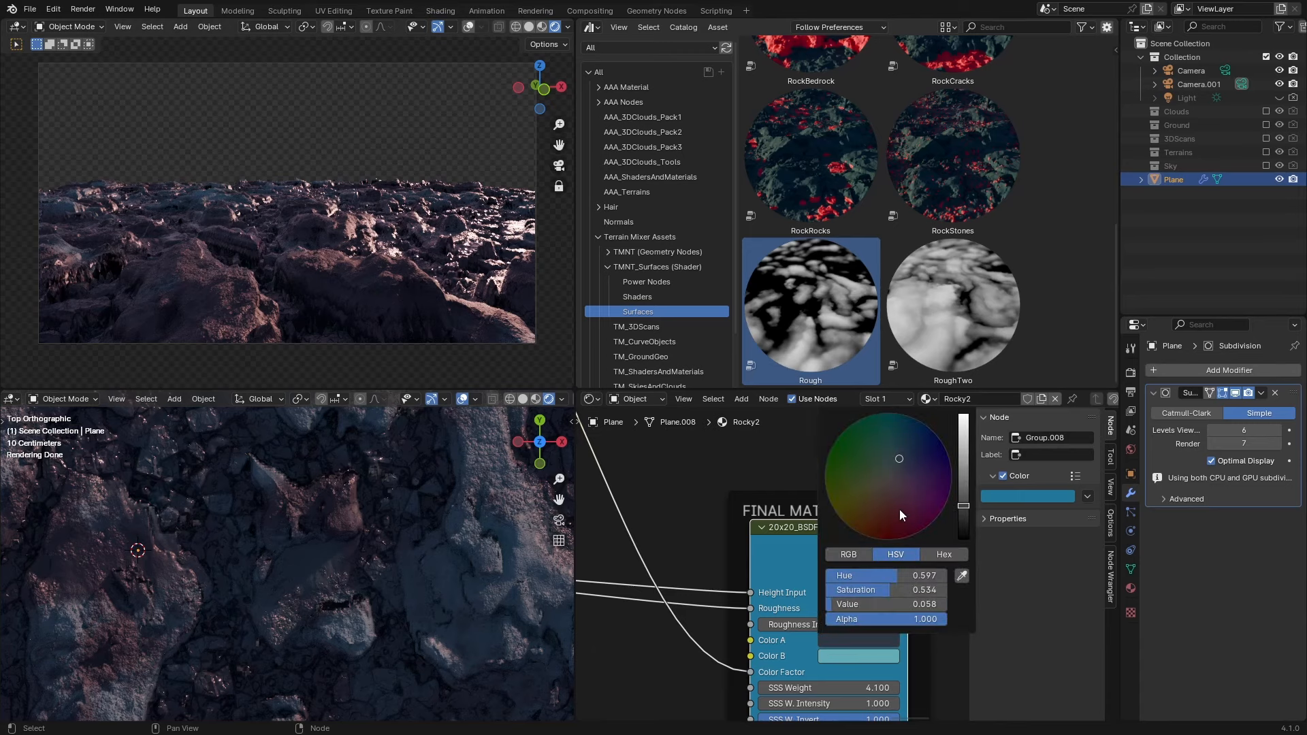
{"action": "left_click", "coordinate": [900, 510]}
{"action": "scroll", "coordinate": [696, 586], "scroll_direction": "down", "scroll_amount": 2}
{"action": "scroll", "coordinate": [695, 587], "scroll_direction": "down", "scroll_amount": 1}
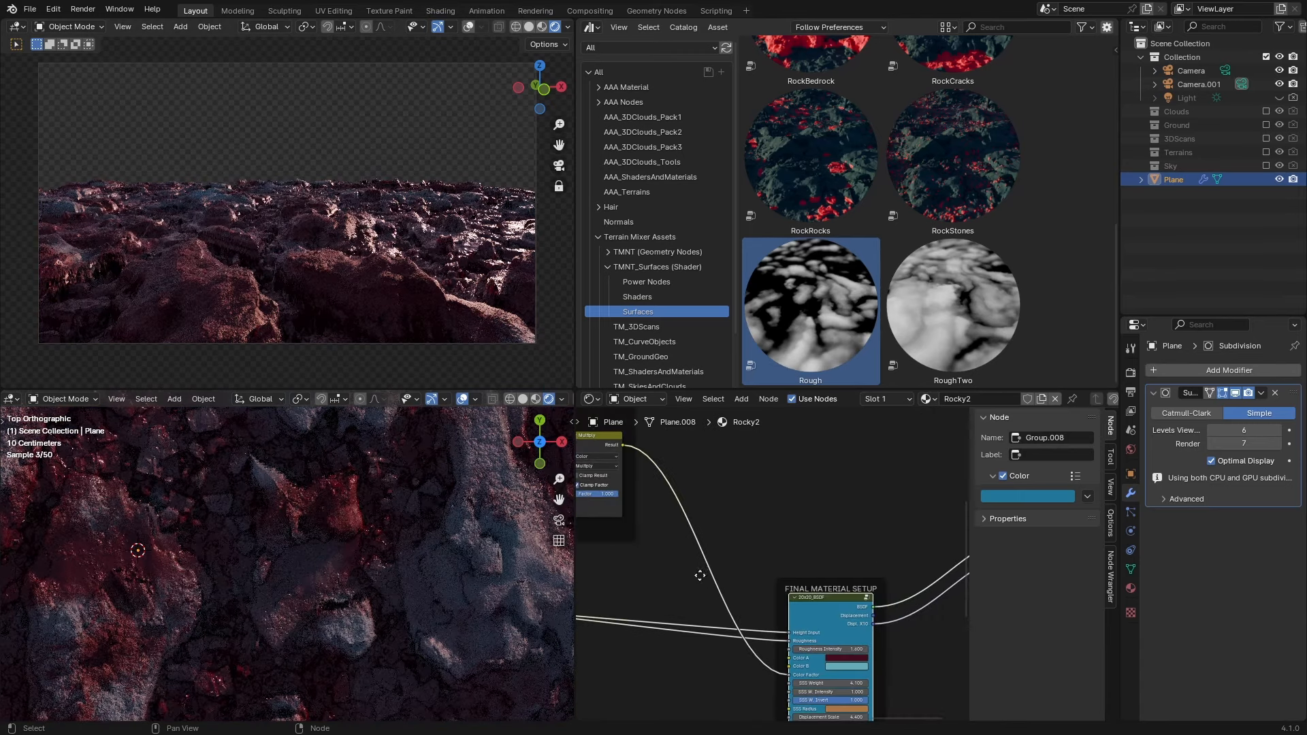
Preview the Color Factor's Multiply mask again to see where Color A and Color B fall on the terrain.
{"action": "left_click", "coordinate": [591, 447], "text": "ctrl+shift"}
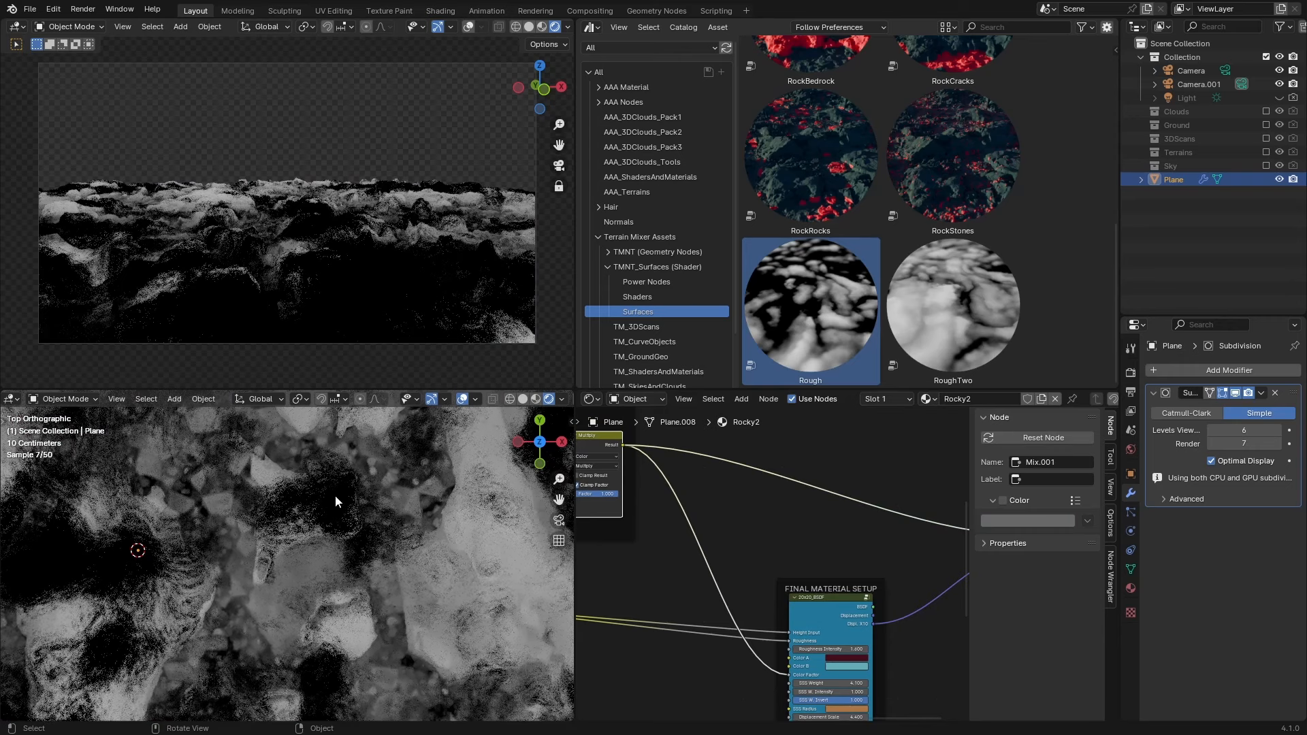
{"action": "scroll", "coordinate": [722, 611], "scroll_direction": "up", "scroll_amount": 1}
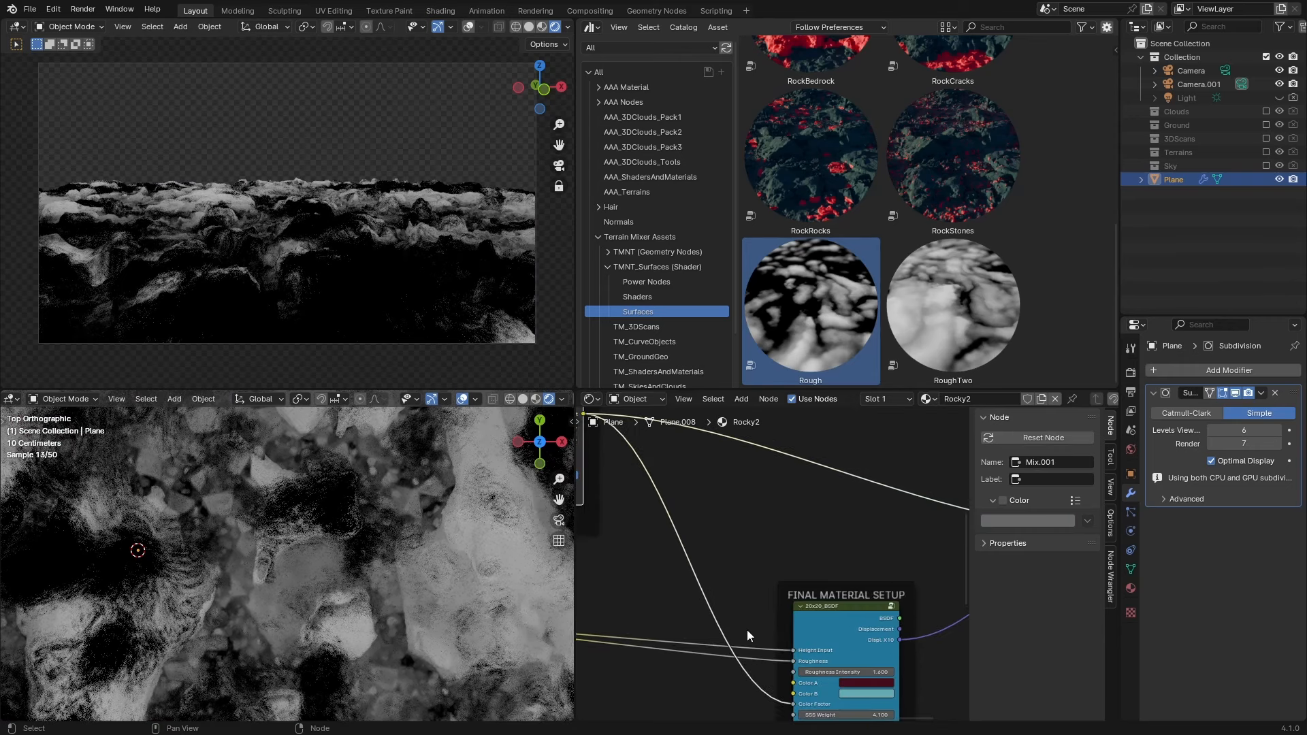
{"action": "scroll", "coordinate": [764, 590], "scroll_direction": "down", "scroll_amount": 2}
{"action": "scroll", "coordinate": [756, 585], "scroll_direction": "down", "scroll_amount": 1}
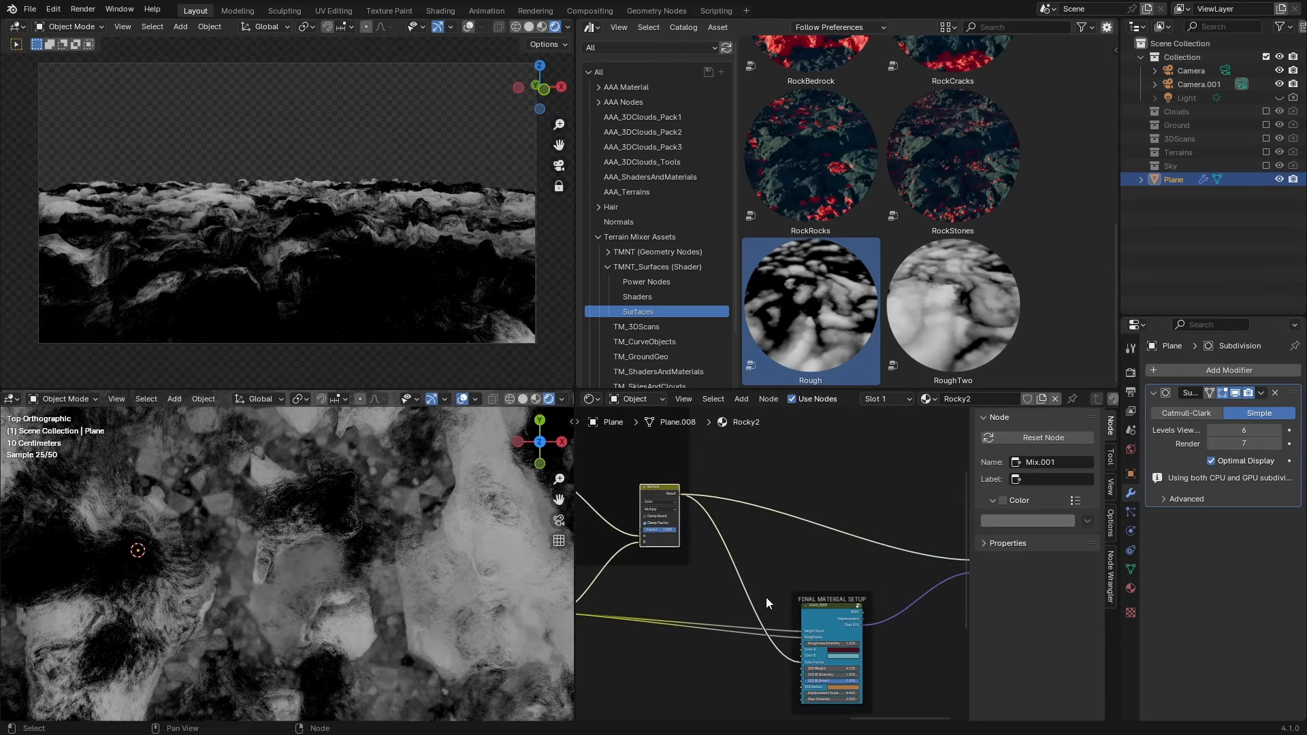
{"action": "scroll", "coordinate": [701, 545], "scroll_direction": "down", "scroll_amount": 3}
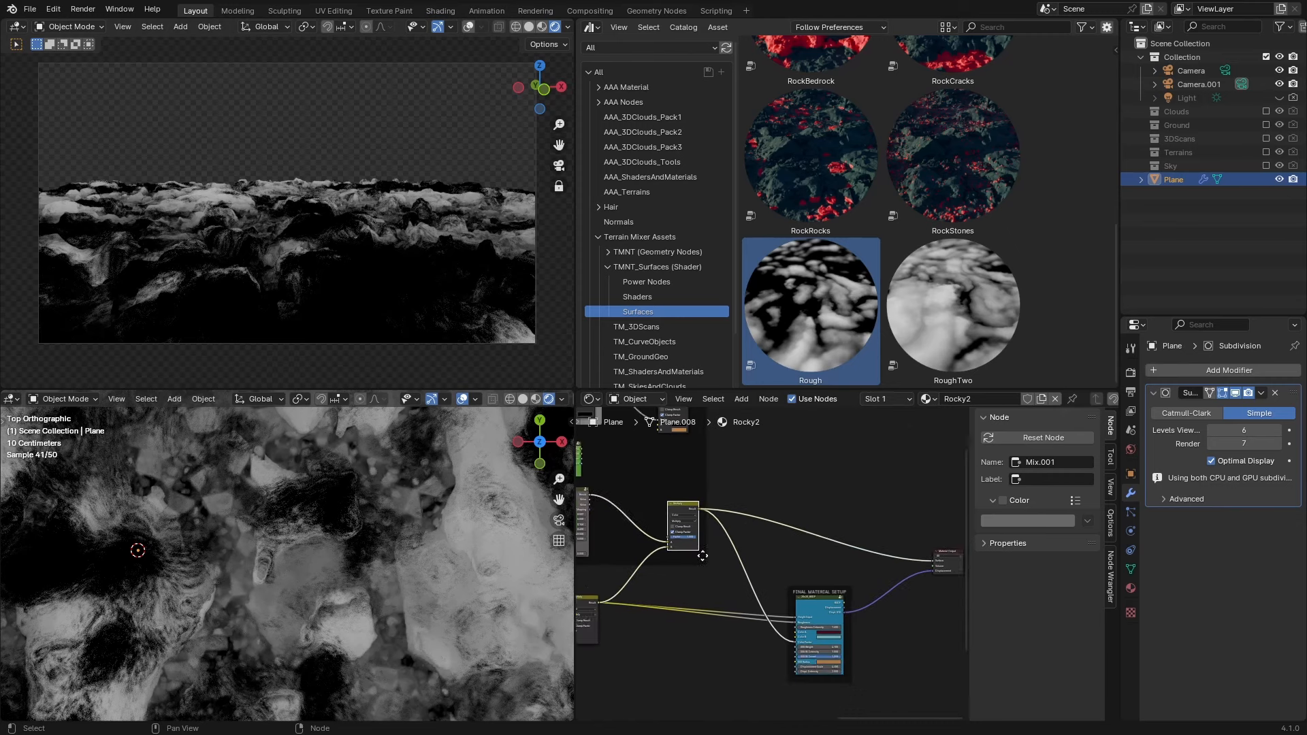
{"action": "middle_click_drag", "start_coordinate": [699, 517], "coordinate": [714, 570]}
Preview the black-and-orange Mix node and shift the Color Factor's Multiply node back toward the NoiseMaster node.
{"action": "left_click", "coordinate": [685, 443], "text": "ctrl+shift"}
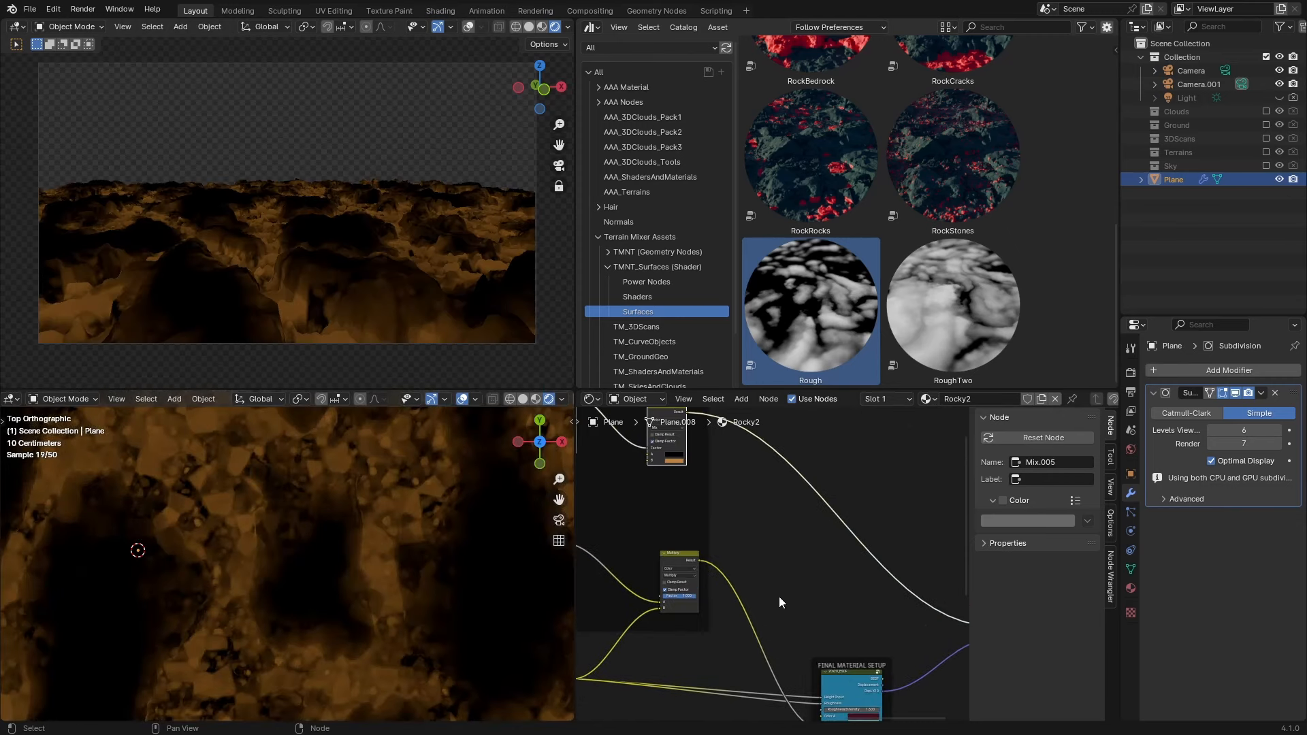
{"action": "scroll", "coordinate": [779, 613], "scroll_direction": "up", "scroll_amount": 1}
{"action": "left_click_drag", "start_coordinate": [679, 594], "coordinate": [647, 589]}
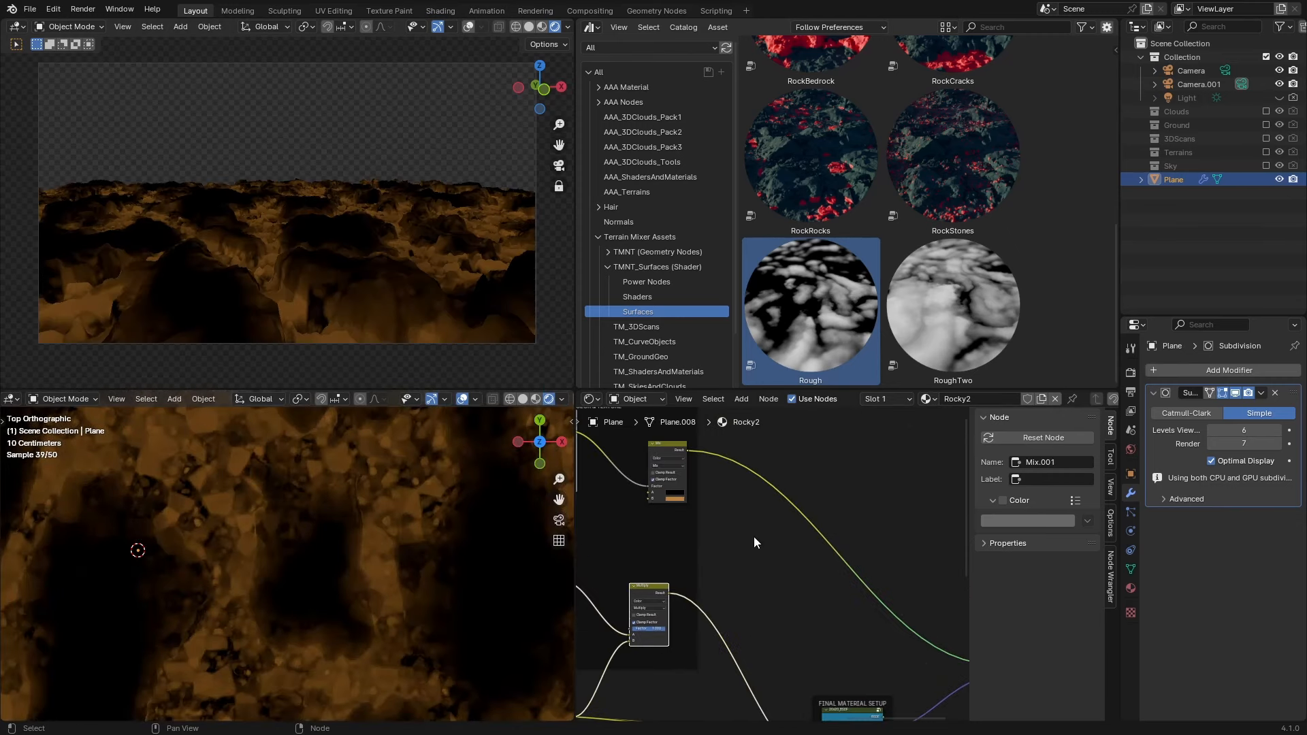
{"action": "middle_click_drag", "start_coordinate": [753, 536], "coordinate": [834, 549]}
Compare the previews of the Color Factor's Multiply node, the BOTTOM Multiply node and the black-and-orange Mix node.
{"action": "left_click", "coordinate": [729, 599], "text": "ctrl+shift"}
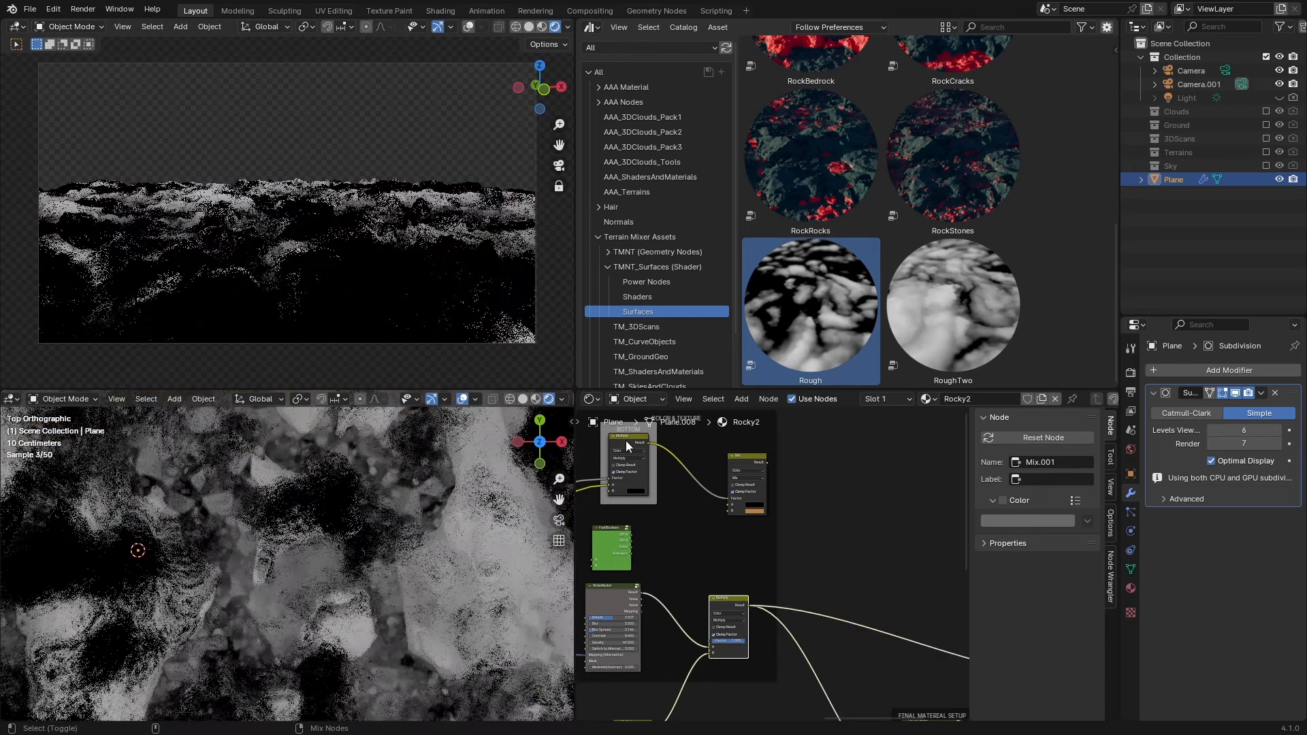
{"action": "left_click", "coordinate": [627, 440], "text": "ctrl+shift"}
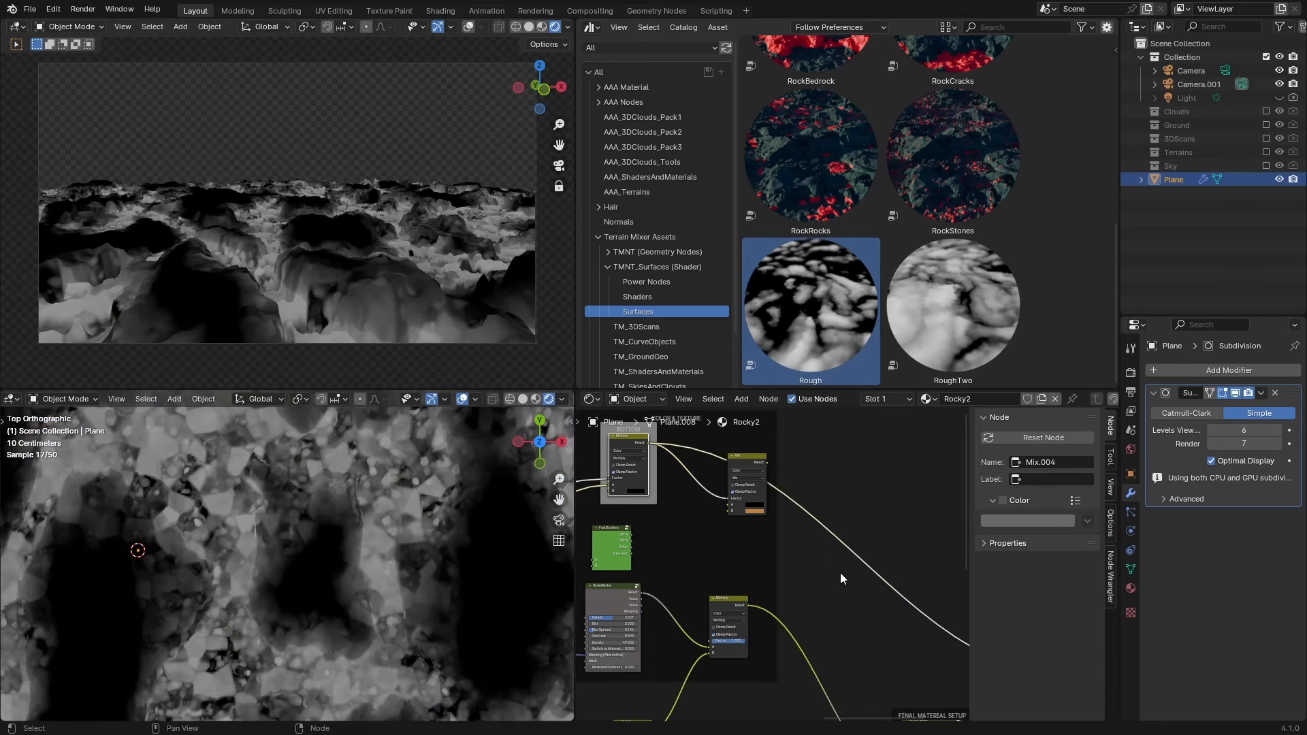
{"action": "middle_click_drag", "start_coordinate": [841, 573], "coordinate": [760, 551]}
{"action": "left_click", "coordinate": [672, 439], "text": "ctrl+shift"}
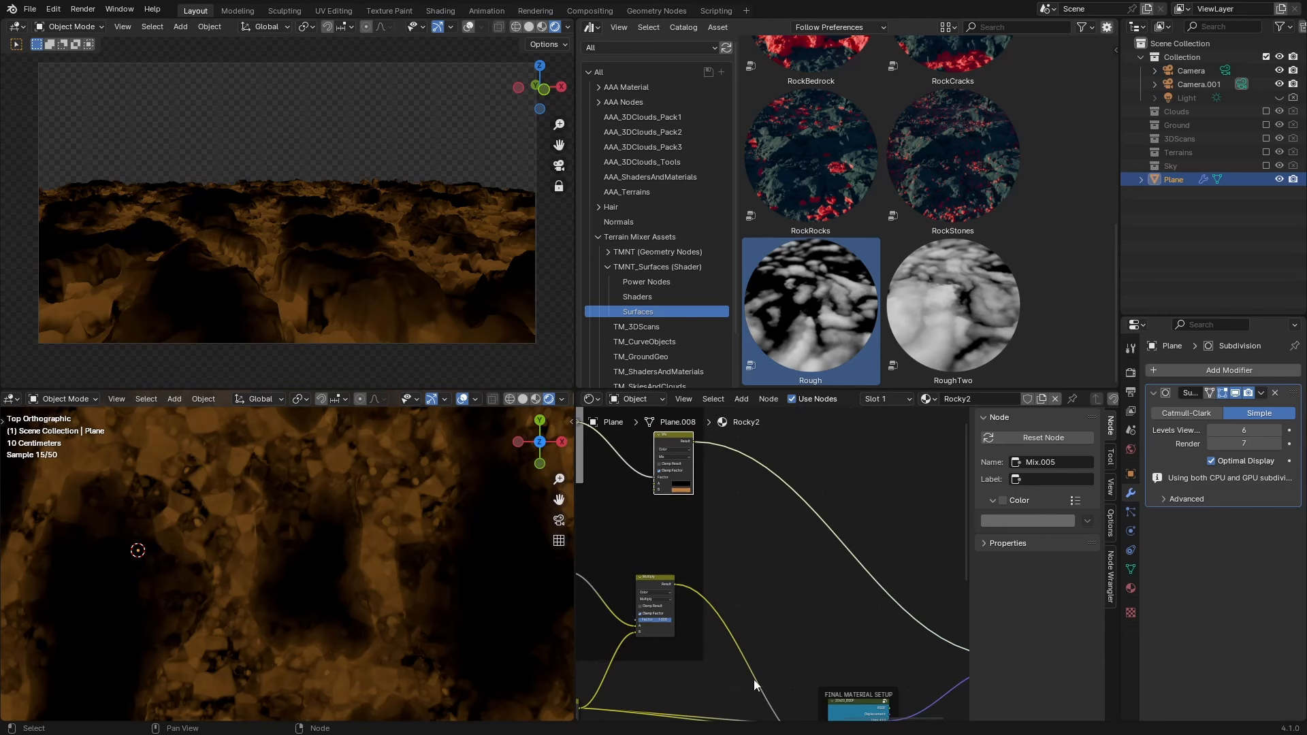
Move the Color Factor's Multiply node closer to NoiseMaster and the black-and-orange Mix node farther from the BOTTOM frame.
{"action": "middle_click_drag", "start_coordinate": [772, 692], "coordinate": [799, 693]}
{"action": "scroll", "coordinate": [799, 693], "scroll_direction": "down", "scroll_amount": 1}
{"action": "left_click_drag", "start_coordinate": [693, 588], "coordinate": [665, 583]}
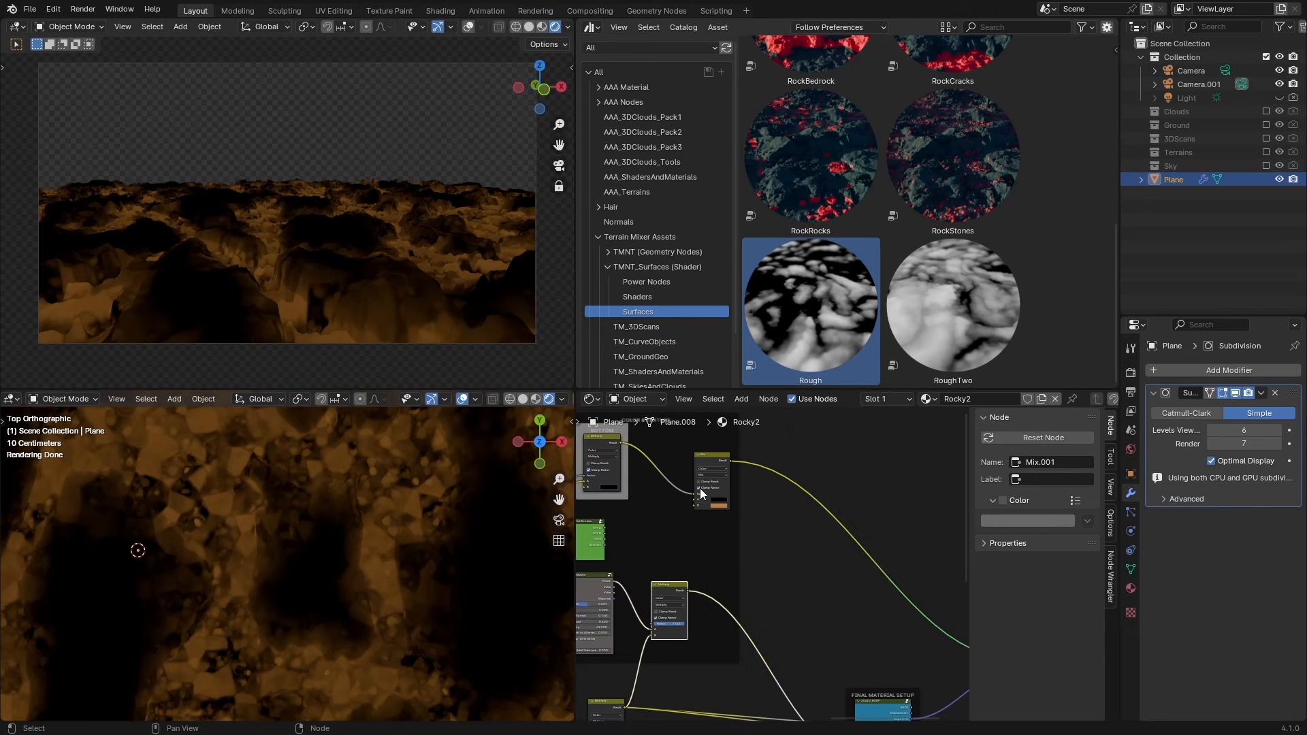
{"action": "left_click_drag", "start_coordinate": [710, 462], "coordinate": [773, 463]}
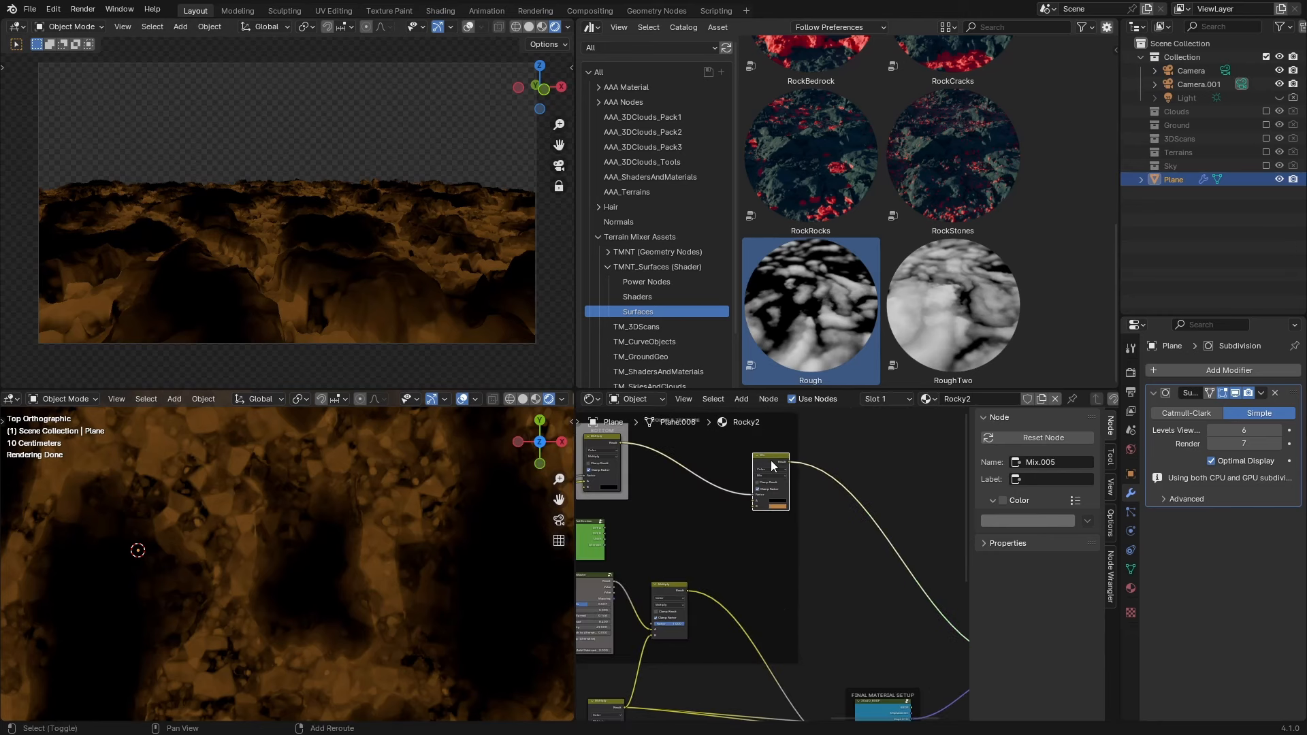
Duplicate the black-and-orange Mix node, insert the copy after the Color Factor's Multiply node, and preview it.
{"action": "key", "text": "shift+d"}
{"action": "left_click", "coordinate": [791, 661]}
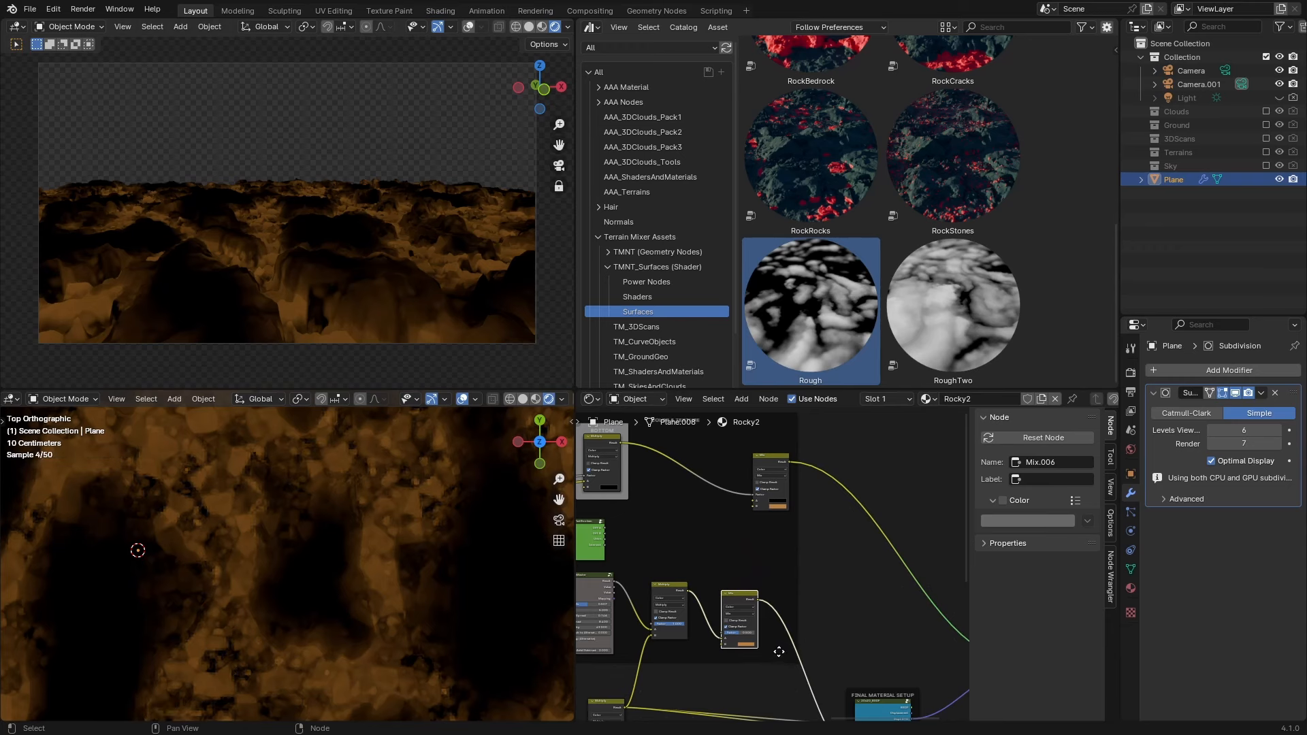
{"action": "left_click", "coordinate": [740, 598], "text": "ctrl+shift"}
{"action": "left_click_drag", "start_coordinate": [746, 596], "coordinate": [770, 587]}
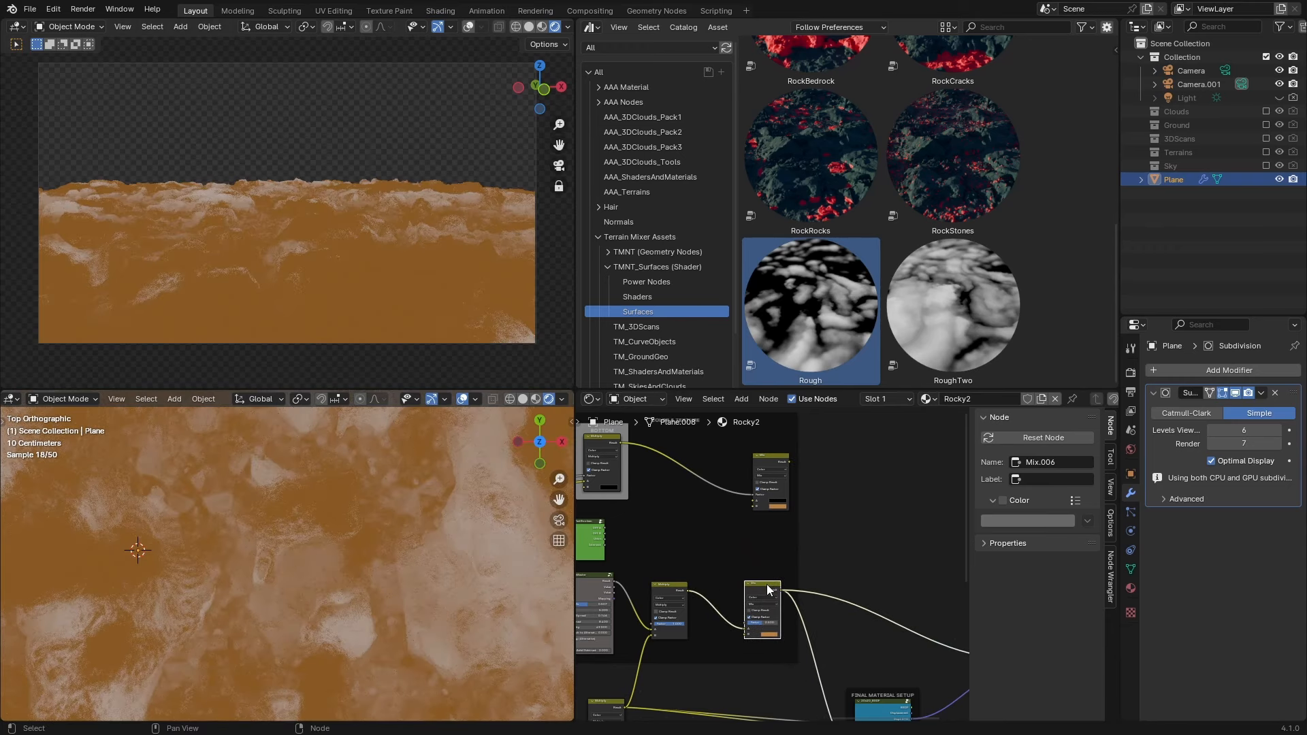
Preview the original orange Mix node, then change the duplicate's B color to blue and preview the result.
{"action": "left_click", "coordinate": [771, 463], "text": "ctrl+shift"}
{"action": "scroll", "coordinate": [813, 576], "scroll_direction": "up", "scroll_amount": 2}
{"action": "left_click", "coordinate": [772, 677]}
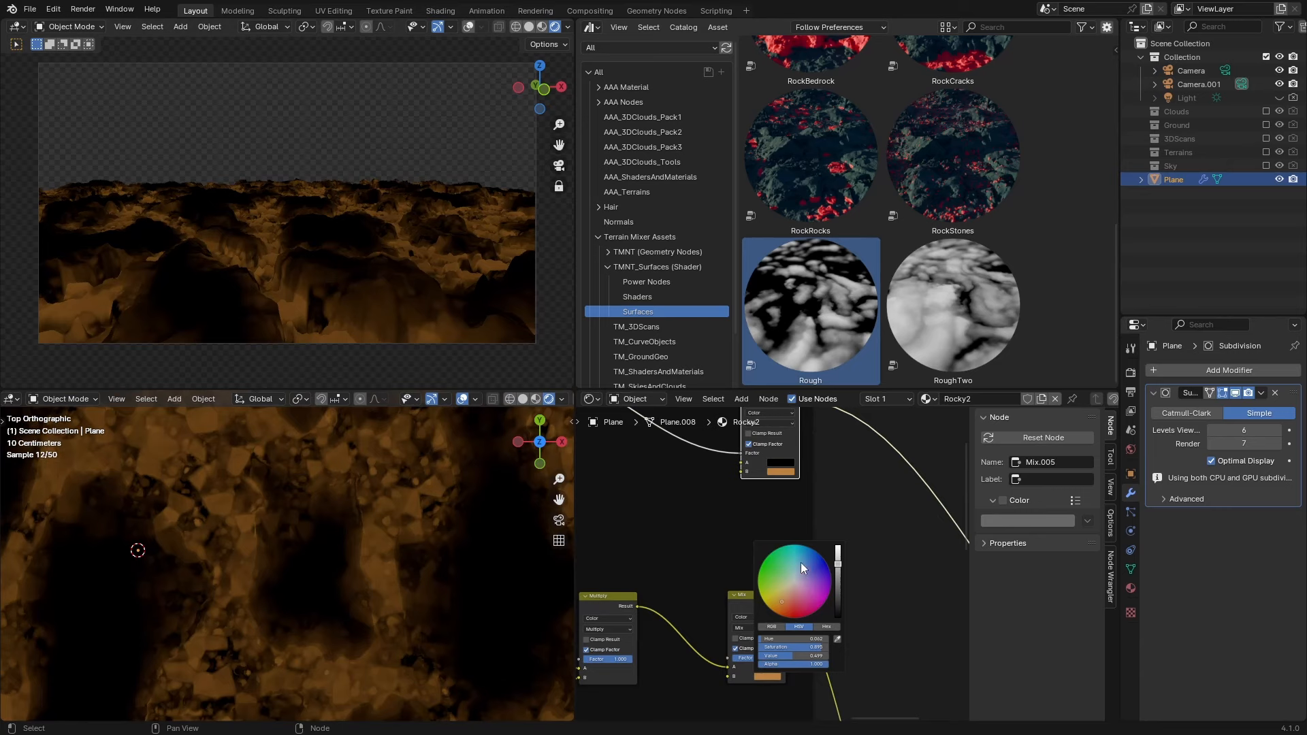
{"action": "left_click", "coordinate": [808, 559]}
{"action": "left_click", "coordinate": [747, 604], "text": "ctrl+shift"}
{"action": "scroll", "coordinate": [885, 625], "scroll_direction": "down", "scroll_amount": 2}
{"action": "middle_click_drag", "start_coordinate": [820, 575], "coordinate": [816, 611]}
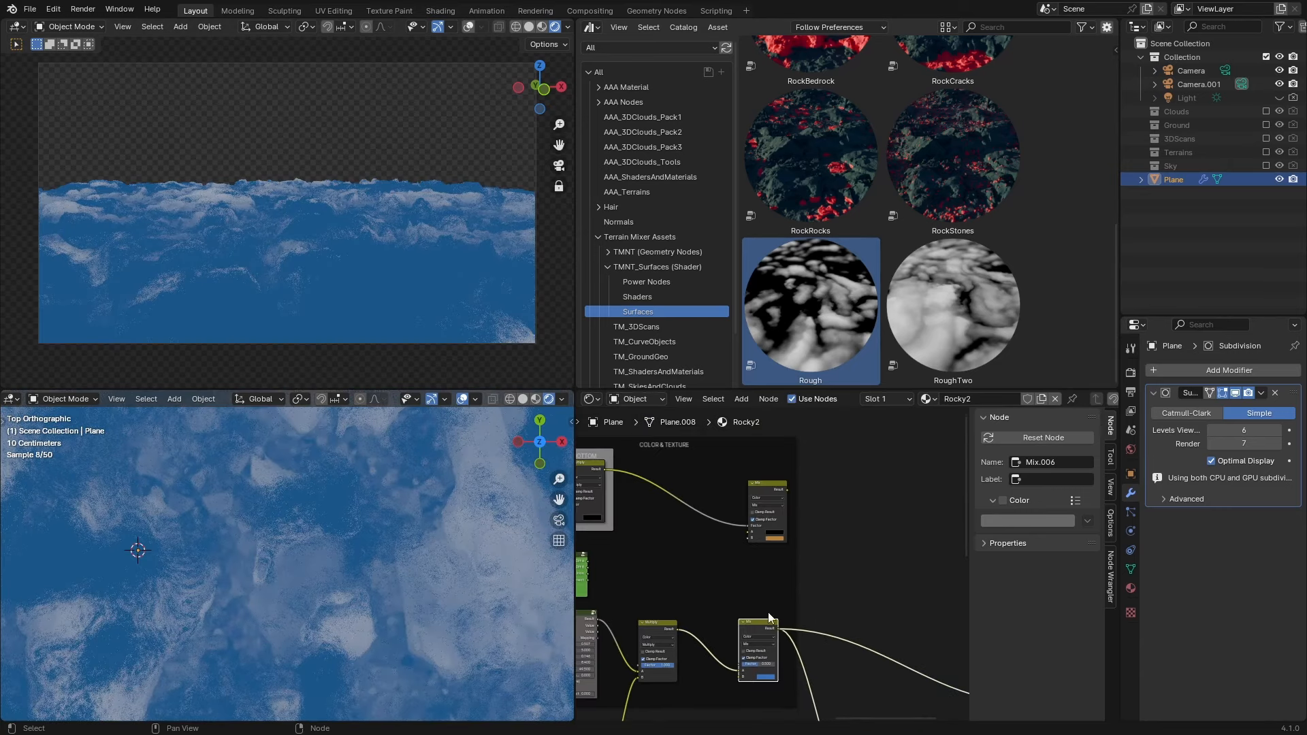
Line up the orange and blue Mix nodes in one column, leaving space between them and the mask nodes.
{"action": "left_click_drag", "start_coordinate": [749, 625], "coordinate": [796, 613]}
{"action": "left_click_drag", "start_coordinate": [773, 494], "coordinate": [799, 508]}
{"action": "left_click_drag", "start_coordinate": [813, 610], "coordinate": [798, 607]}
{"action": "scroll", "coordinate": [798, 608], "scroll_direction": "up", "scroll_amount": 4}
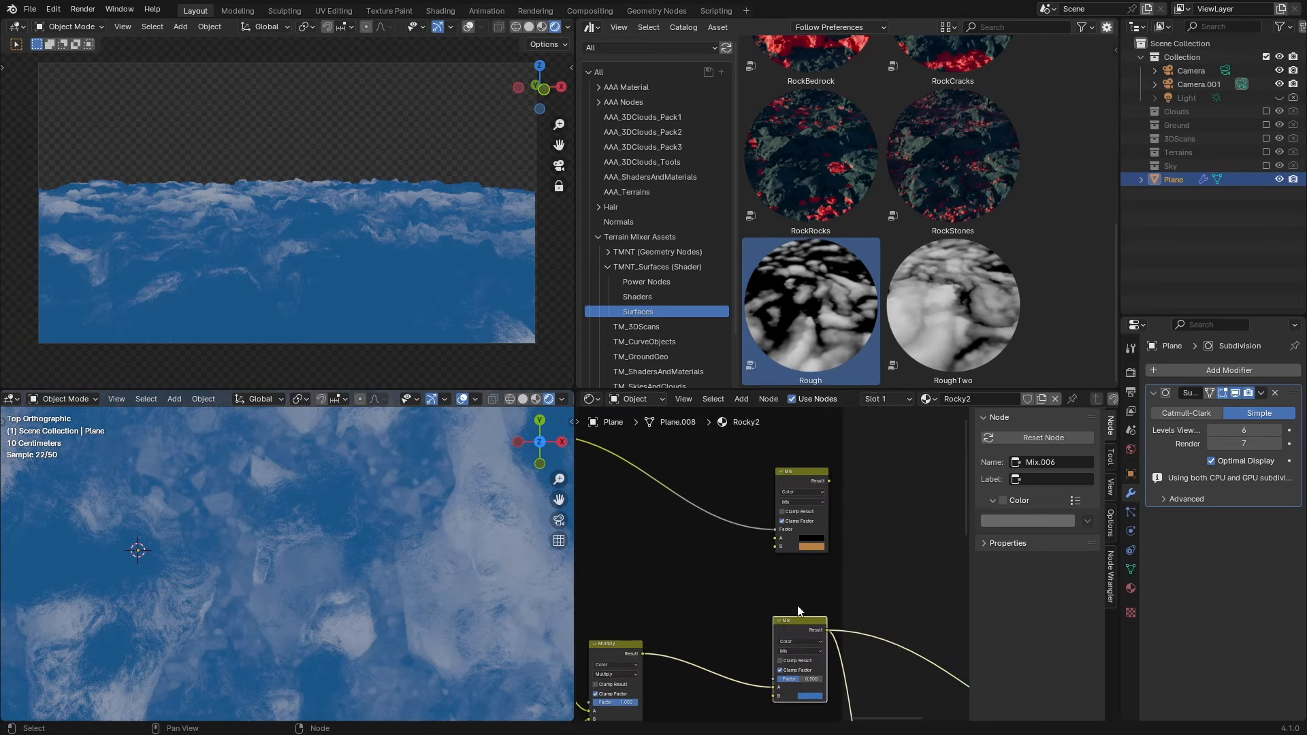
{"action": "middle_click_drag", "start_coordinate": [798, 607], "coordinate": [828, 601]}
{"action": "middle_click_drag", "start_coordinate": [661, 633], "coordinate": [714, 630]}
{"action": "left_click_drag", "start_coordinate": [696, 634], "coordinate": [689, 631]}
{"action": "middle_click_drag", "start_coordinate": [729, 595], "coordinate": [831, 602]}
Duplicate the orange Mix node to blend the BOTTOM Multiply (A) with the Color Factor's Multiply (B), using BOTTOM's factor mask, and preview it.
{"action": "left_click", "coordinate": [932, 499]}
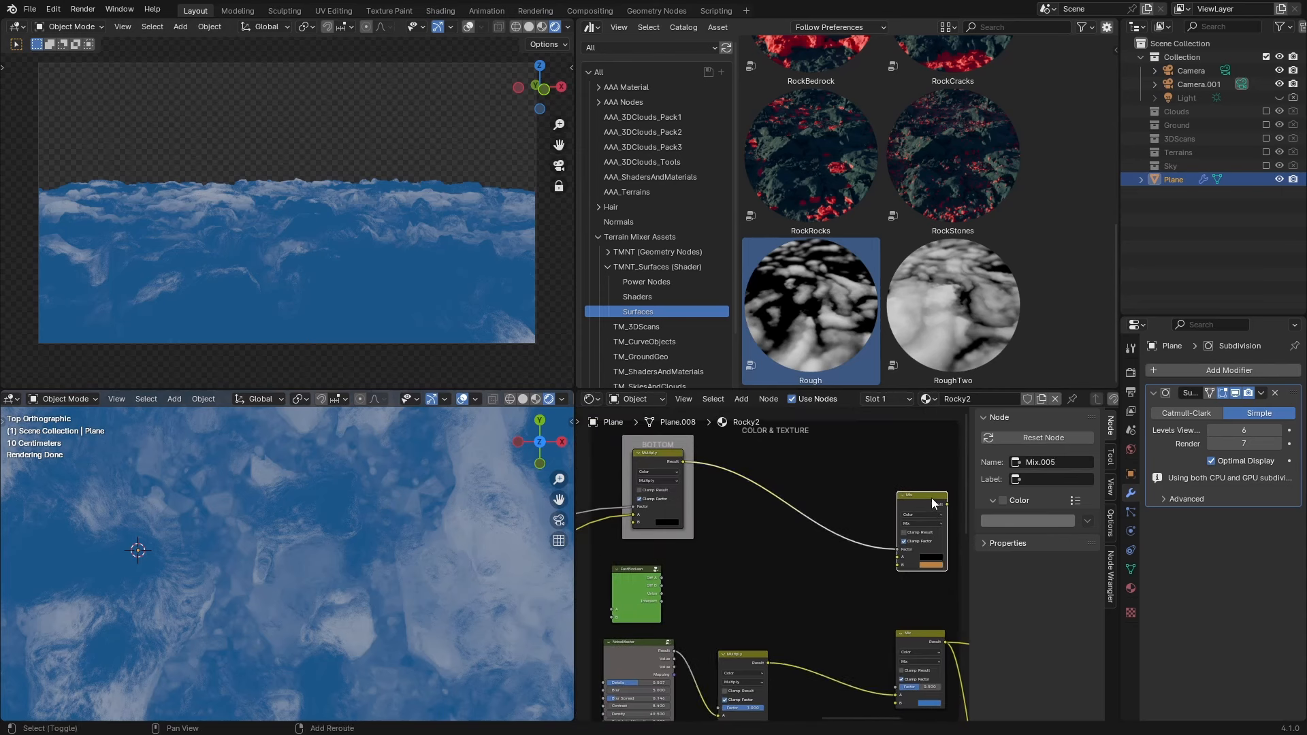
{"action": "key", "text": "shift+d"}
{"action": "left_click", "coordinate": [829, 574]}
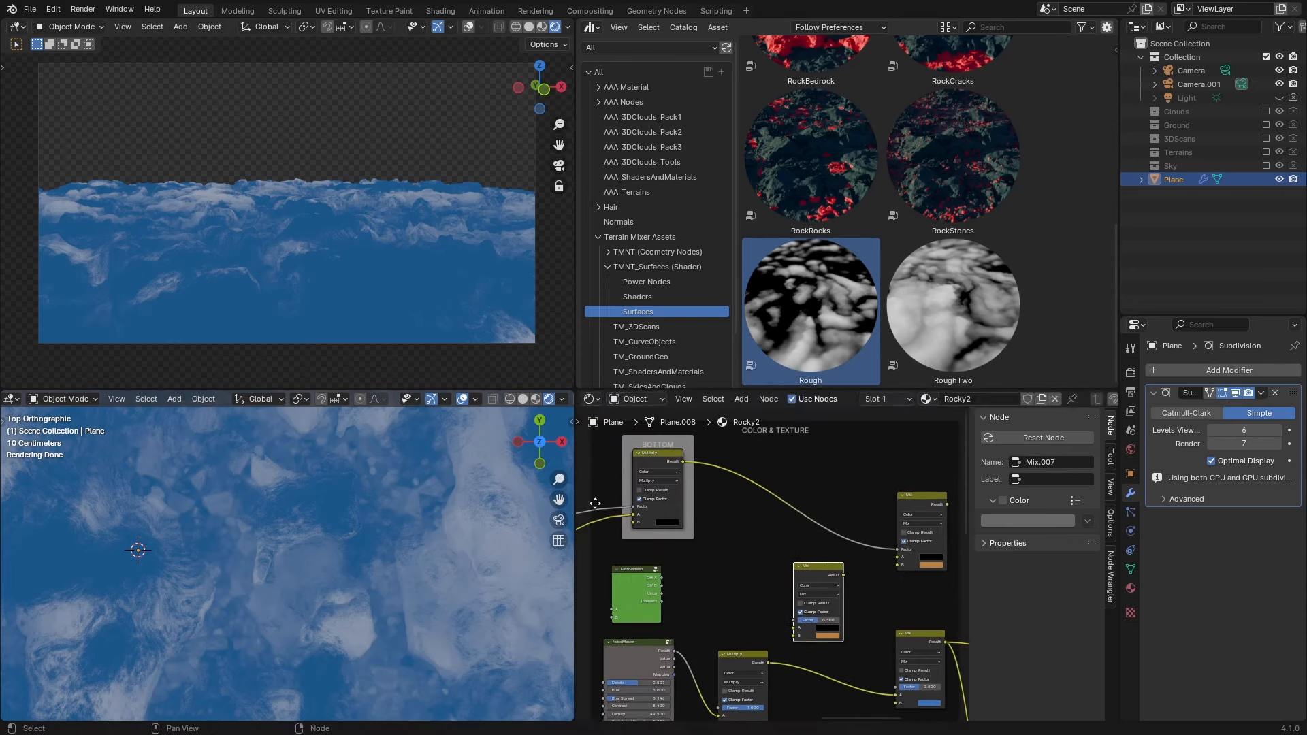
{"action": "left_click_drag", "start_coordinate": [602, 508], "coordinate": [799, 620]}
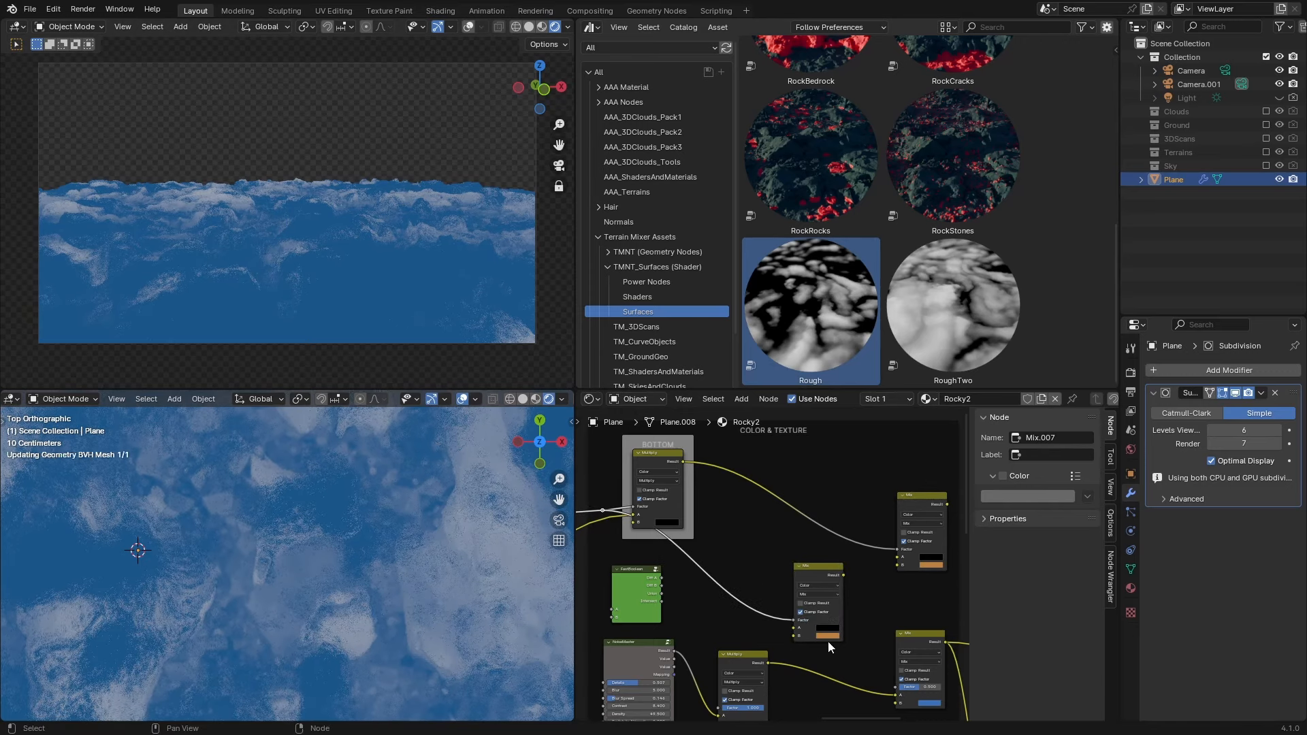
{"action": "middle_click_drag", "start_coordinate": [826, 565], "coordinate": [795, 542]}
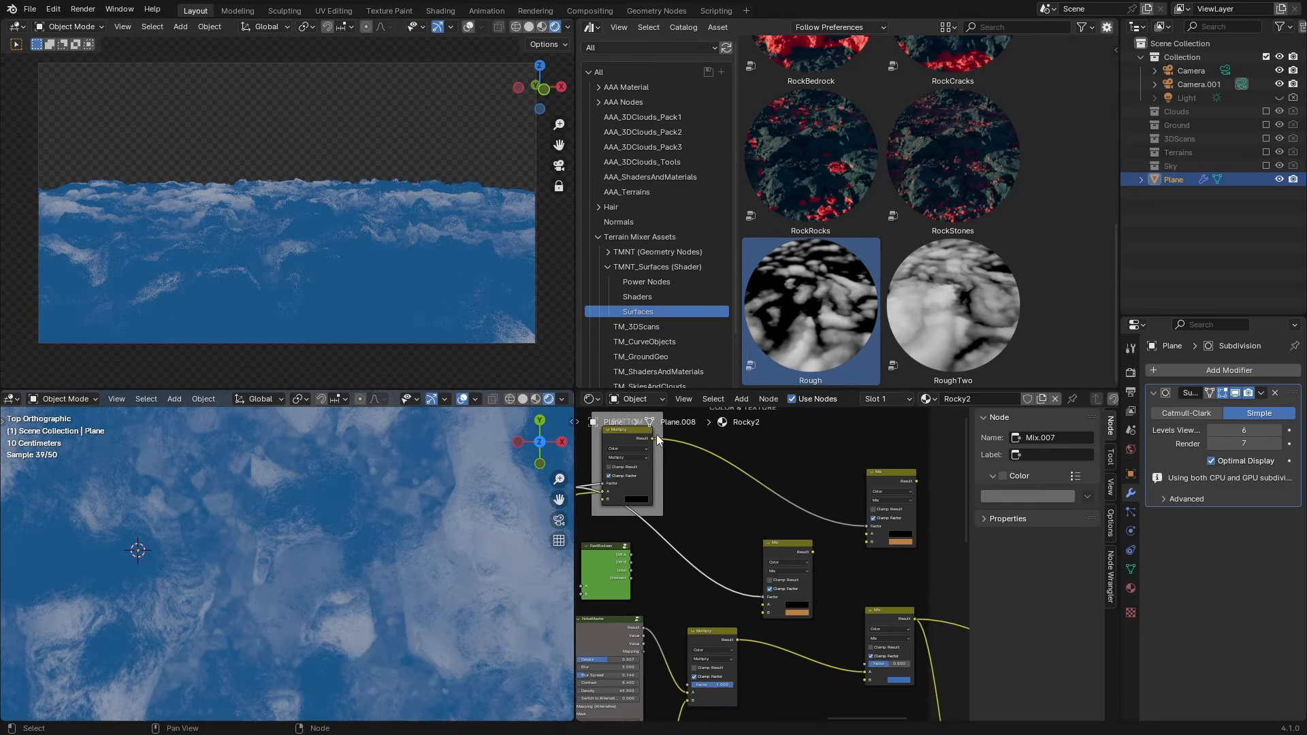
{"action": "left_click_drag", "start_coordinate": [653, 439], "coordinate": [763, 613]}
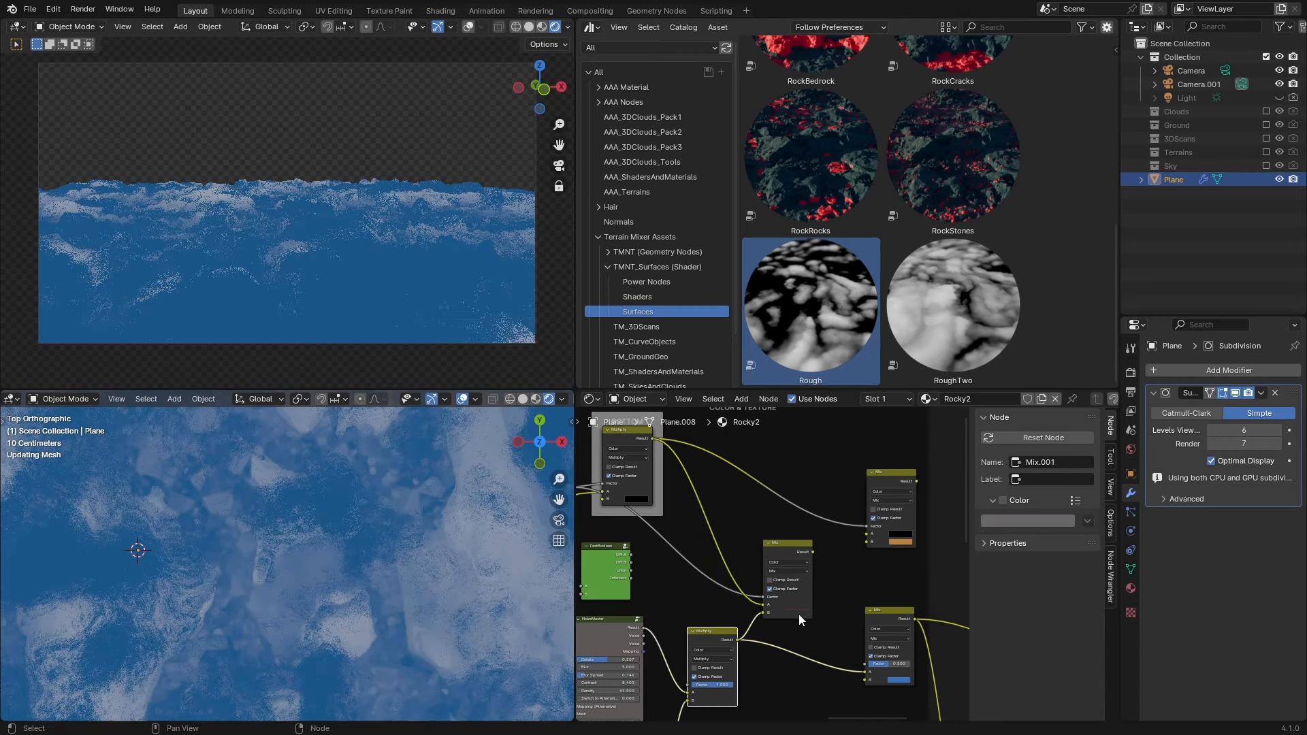
{"action": "left_click", "coordinate": [785, 545], "text": "ctrl+shift"}
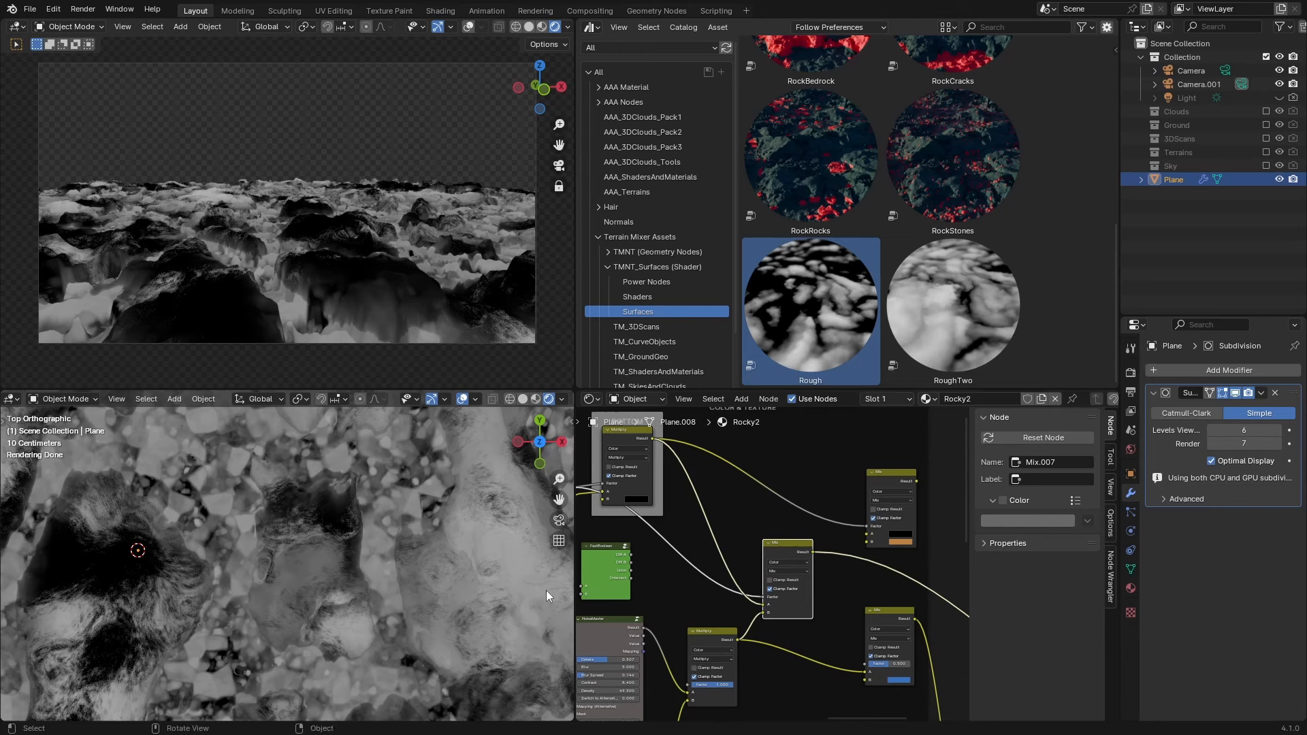
Connect the combined mask Mix to the Factor of both the orange and blue Mix nodes, and preview each one.
{"action": "key", "text": "space"}
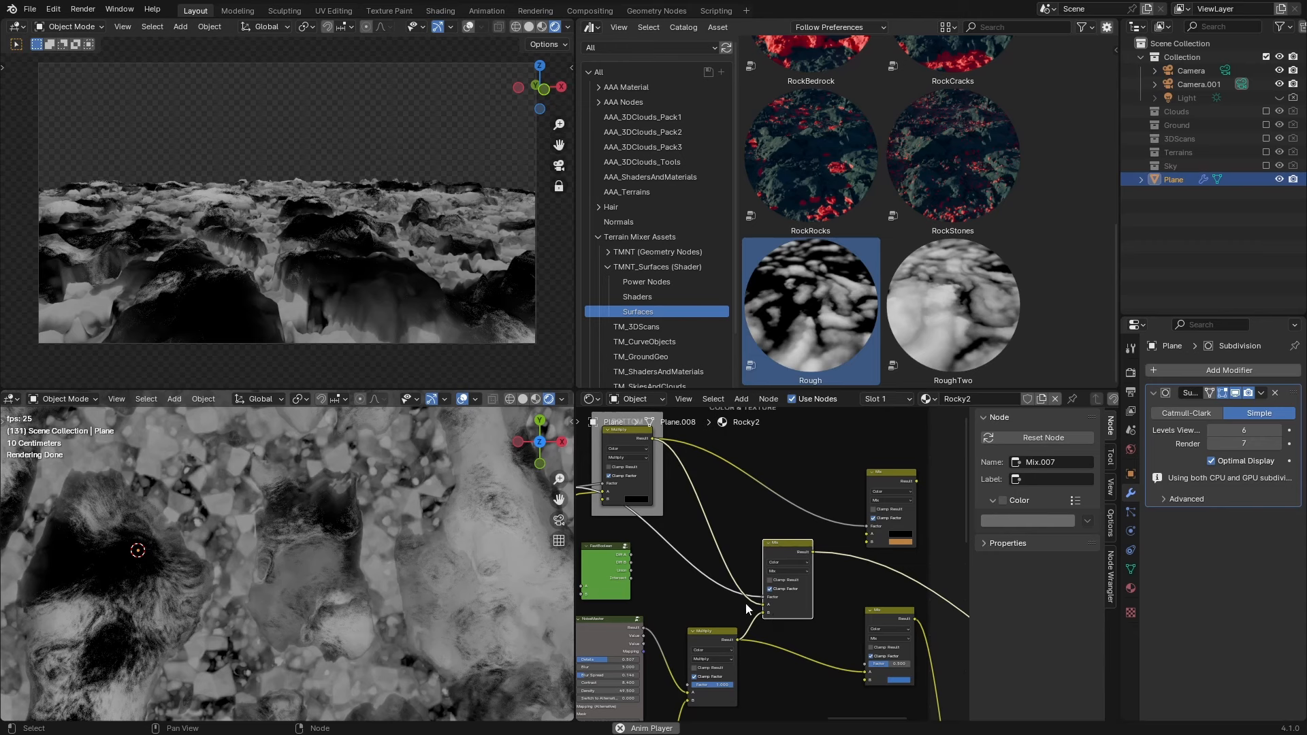
{"action": "scroll", "coordinate": [815, 623], "scroll_direction": "down", "scroll_amount": 1}
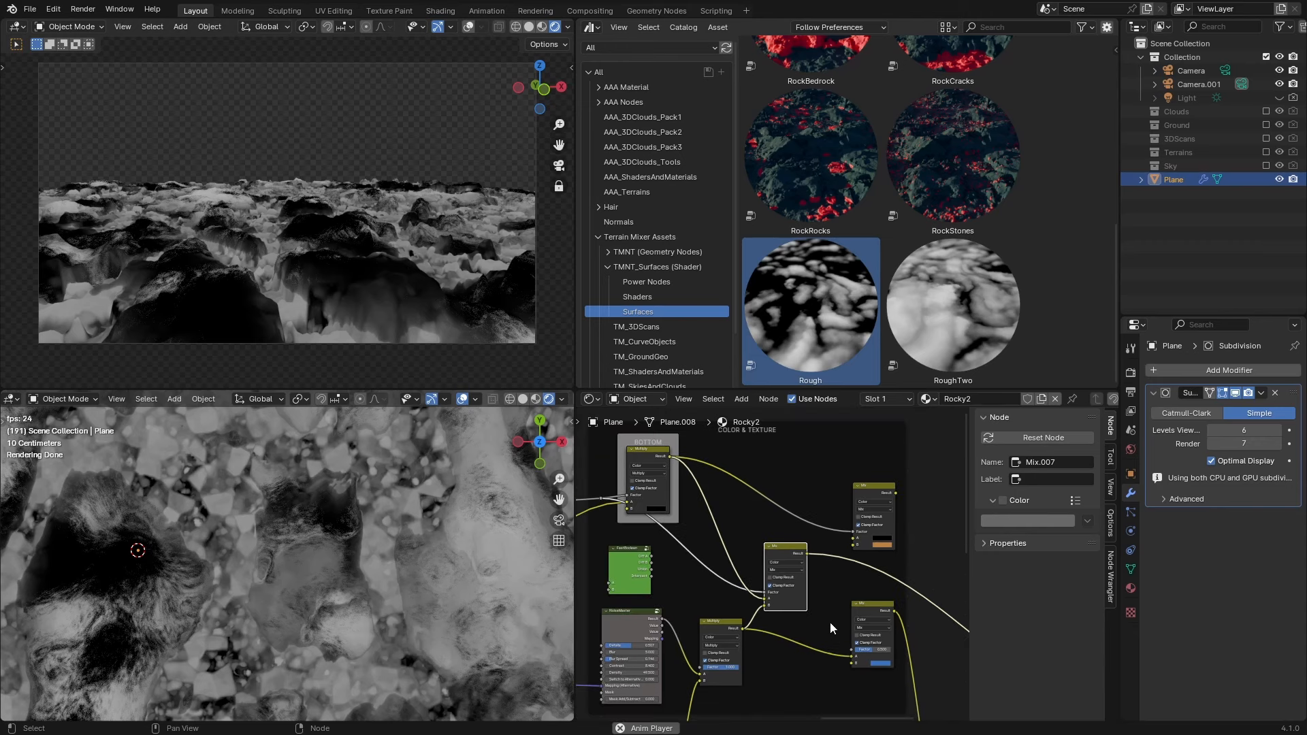
{"action": "scroll", "coordinate": [830, 622], "scroll_direction": "up", "scroll_amount": 2}
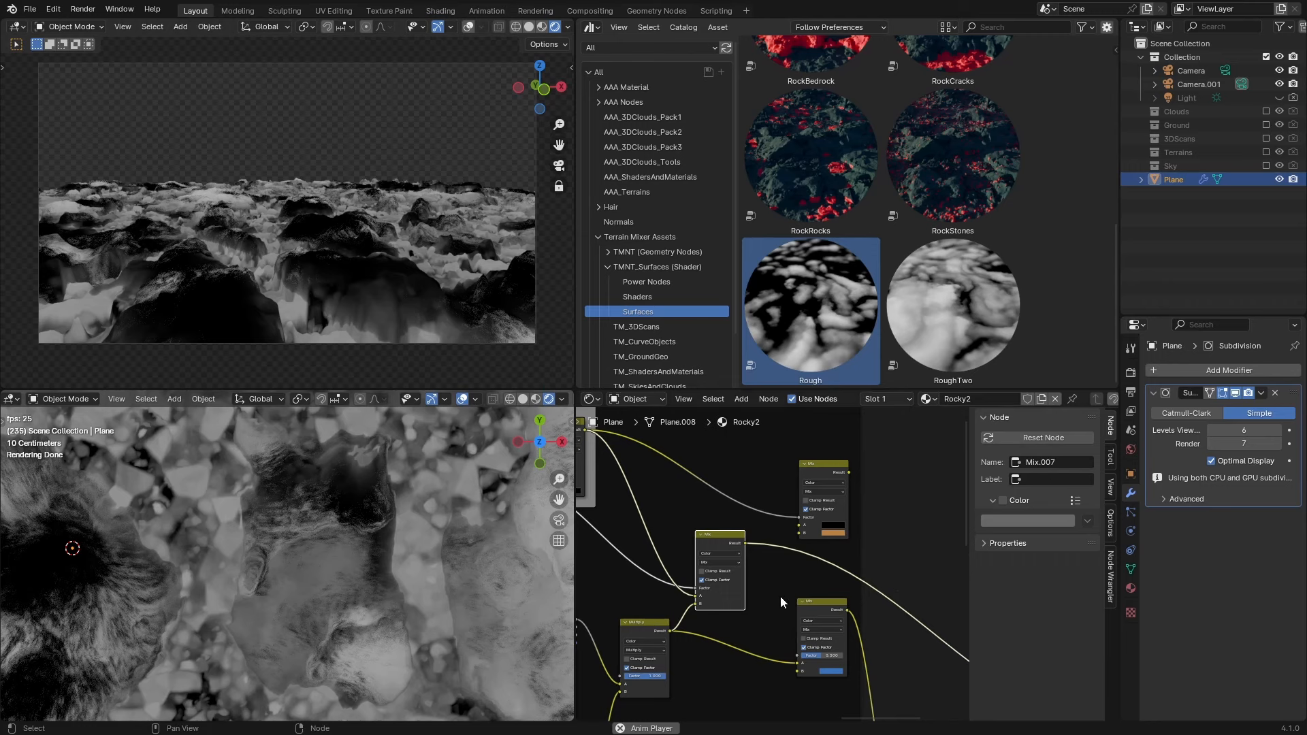
{"action": "scroll", "coordinate": [780, 597], "scroll_direction": "down", "scroll_amount": 2}
{"action": "left_click_drag", "start_coordinate": [723, 545], "coordinate": [757, 635]}
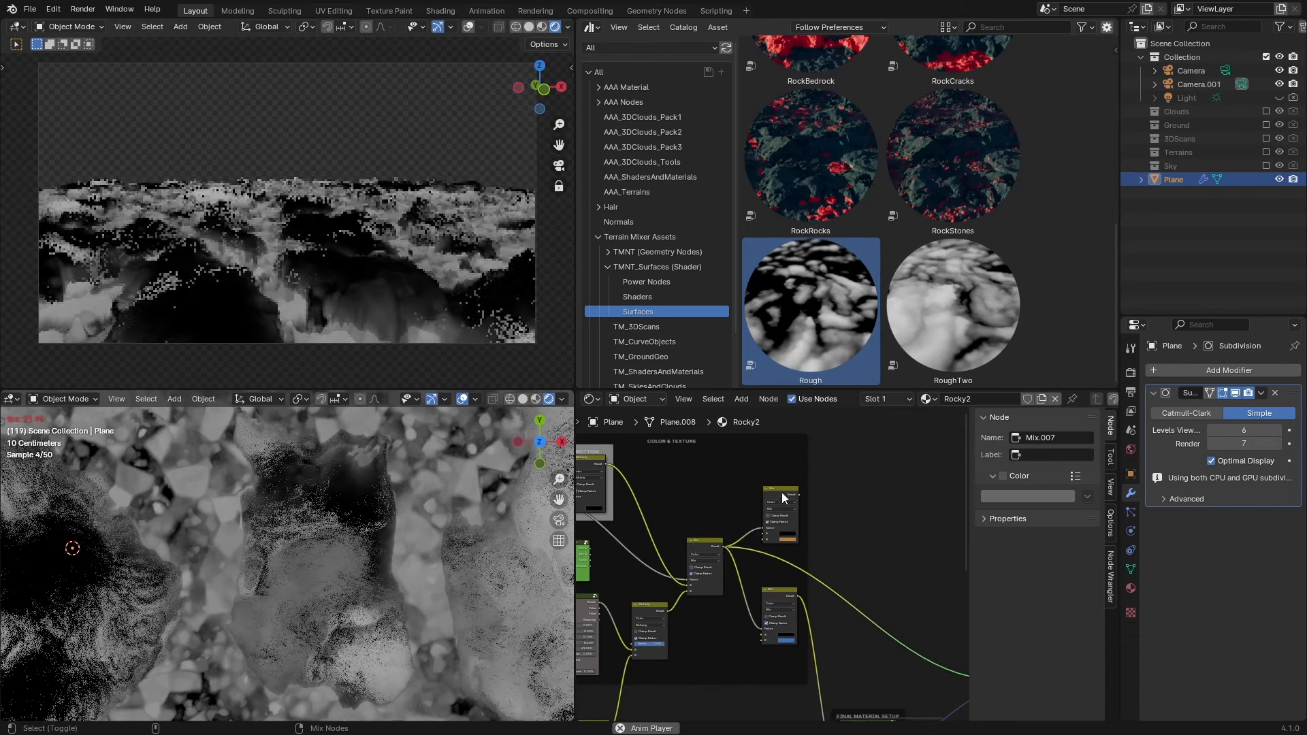
{"action": "left_click", "coordinate": [783, 498], "text": "ctrl+shift"}
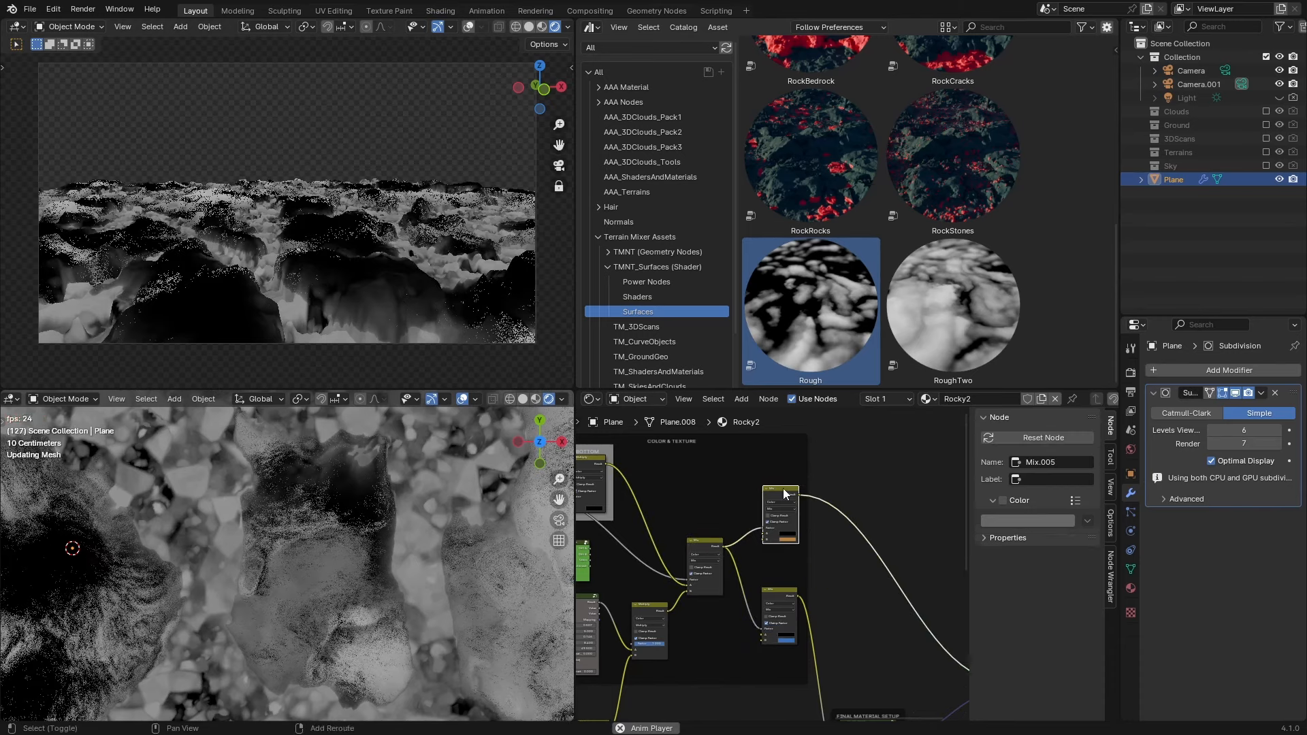
{"action": "left_click", "coordinate": [779, 595], "text": "ctrl+shift"}
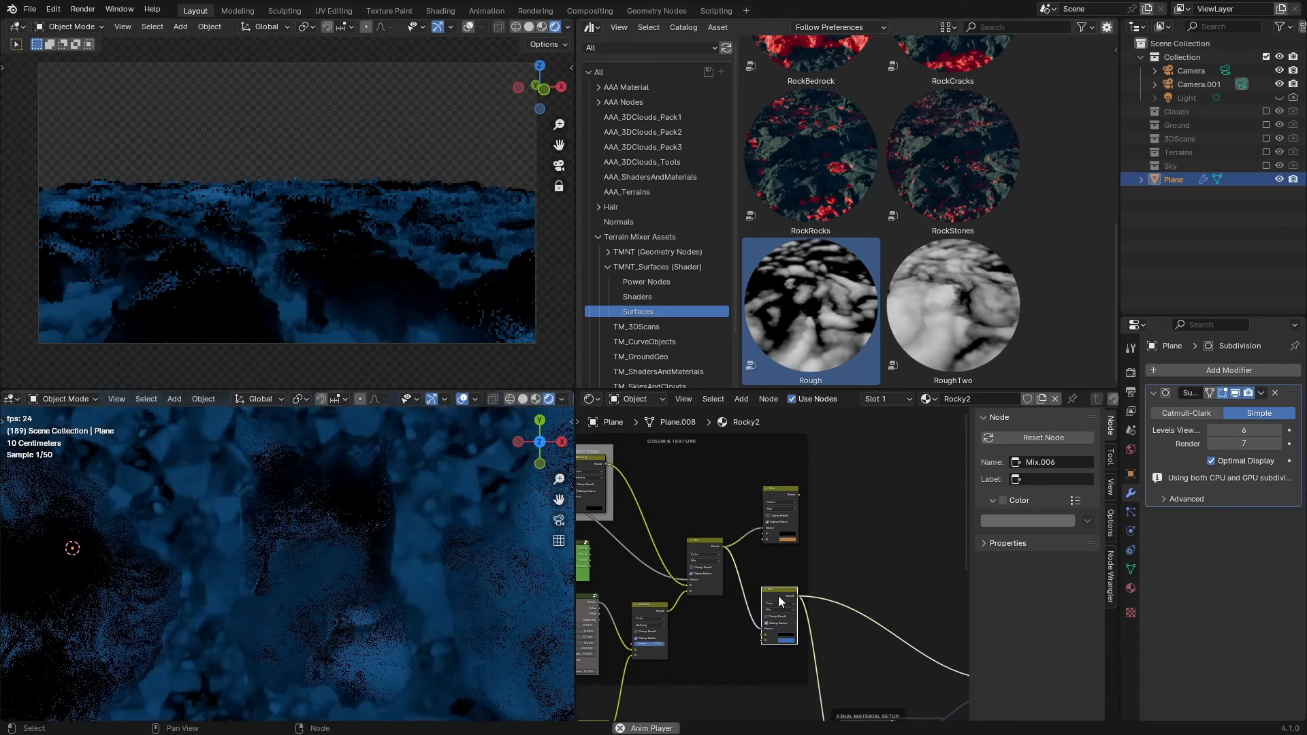
Duplicate the orange Mix node and place the copy beyond the orange and blue Mix nodes.
{"action": "scroll", "coordinate": [776, 619], "scroll_direction": "up", "scroll_amount": 2}
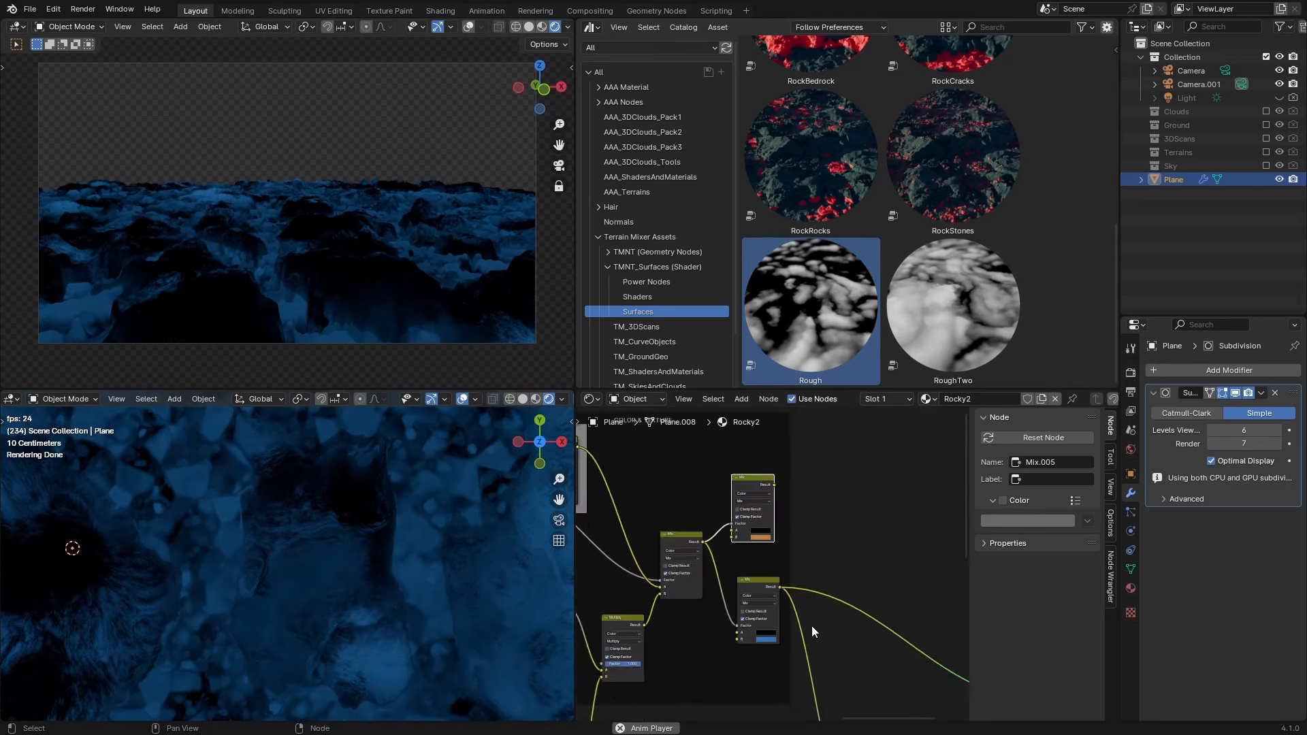
{"action": "scroll", "coordinate": [776, 572], "scroll_direction": "up", "scroll_amount": 2}
{"action": "key", "text": "shift+d"}
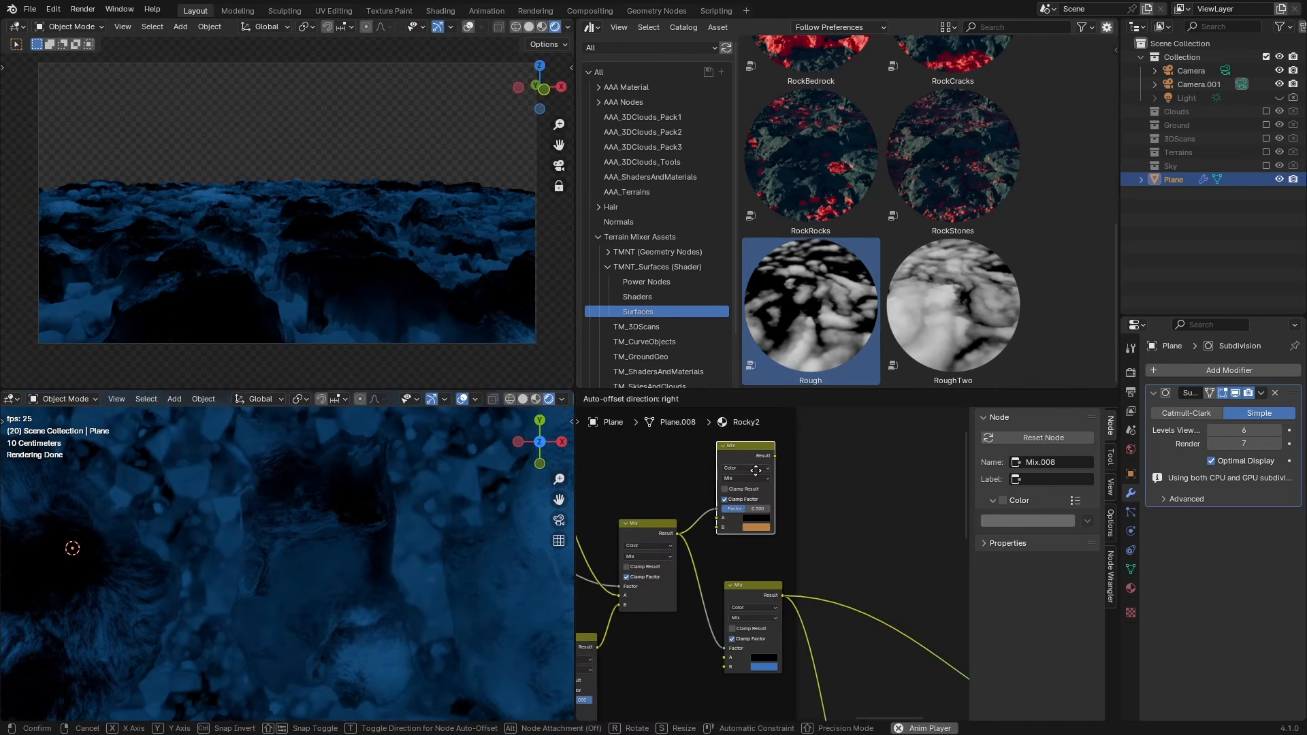
{"action": "left_click", "coordinate": [862, 534]}
{"action": "scroll", "coordinate": [791, 550], "scroll_direction": "down", "scroll_amount": 3}
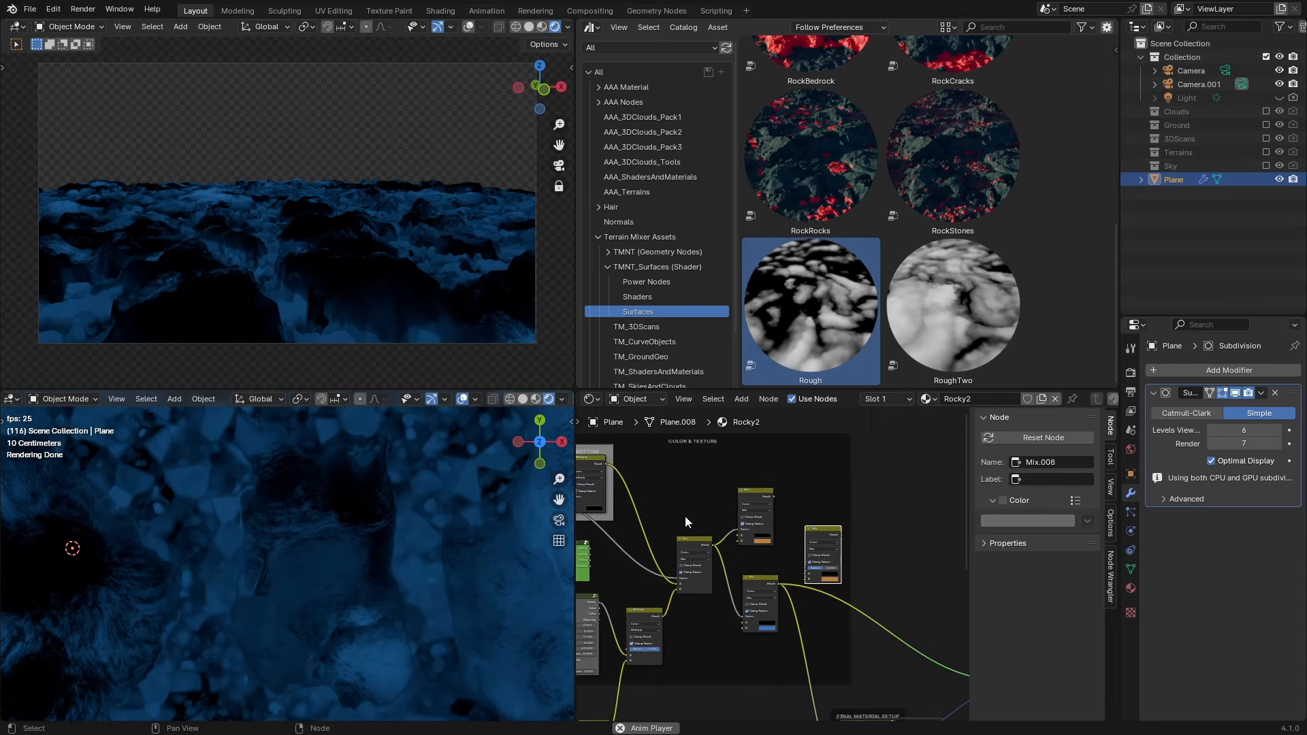
{"action": "middle_click_drag", "start_coordinate": [684, 494], "coordinate": [711, 496]}
{"action": "scroll", "coordinate": [712, 500], "scroll_direction": "up", "scroll_amount": 2}
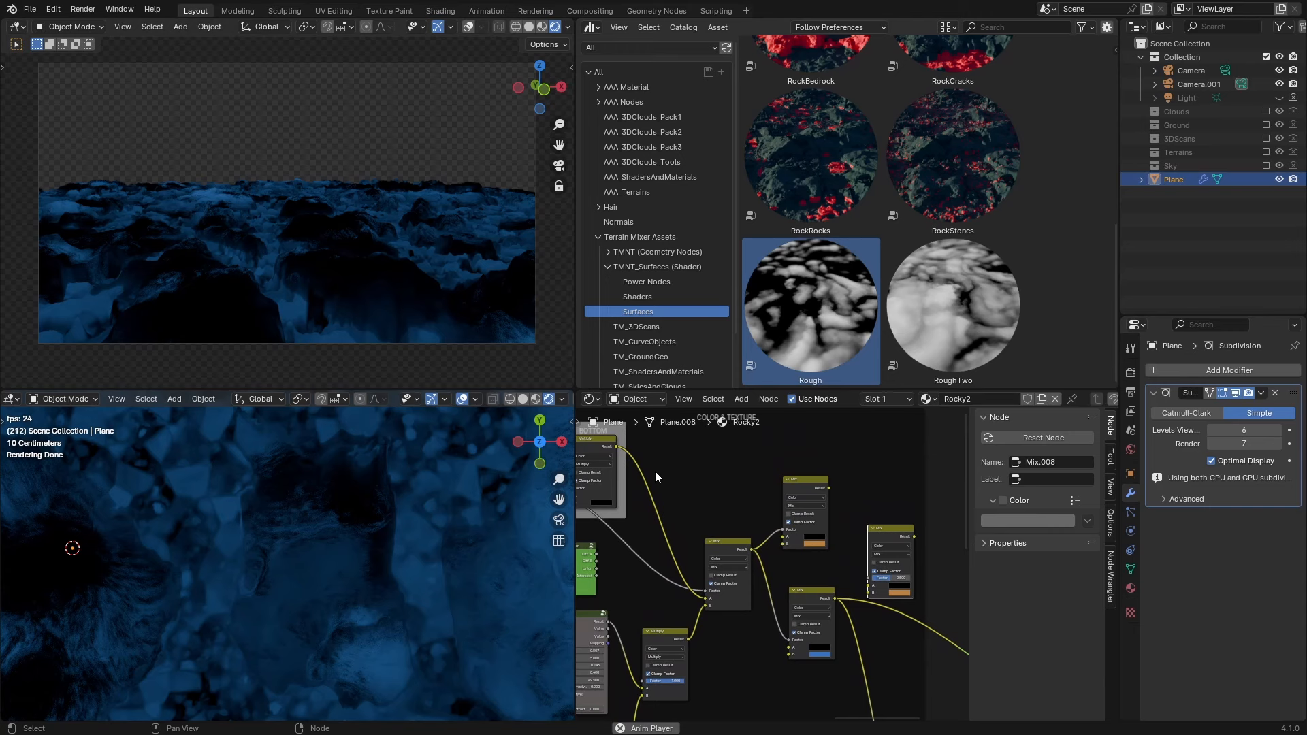
{"action": "scroll", "coordinate": [647, 504], "scroll_direction": "down", "scroll_amount": 1}
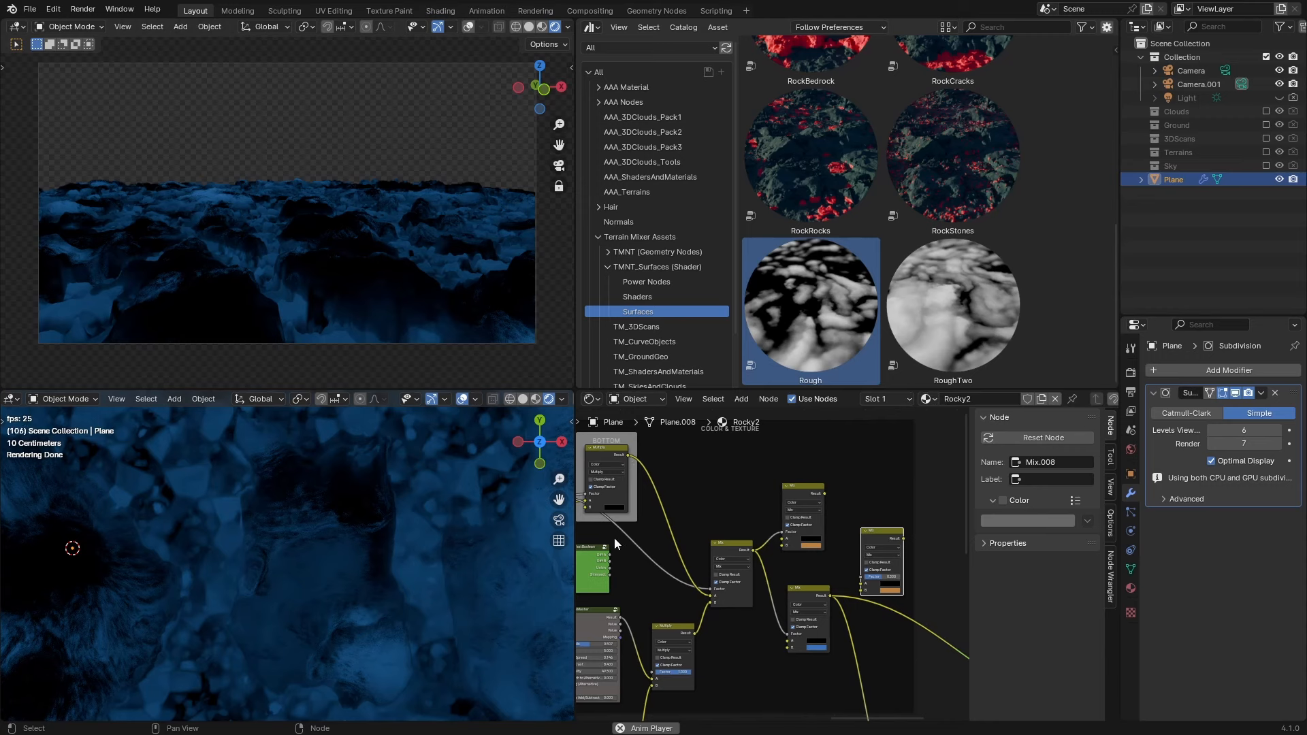
{"action": "middle_click_drag", "start_coordinate": [617, 540], "coordinate": [664, 538]}
Drive the new Mix's Factor with BOTTOM's factor mask, connect the orange Mix to A and the blue Mix to B, and preview it.
{"action": "left_click_drag", "start_coordinate": [606, 497], "coordinate": [909, 578]}
{"action": "scroll", "coordinate": [952, 582], "scroll_direction": "up", "scroll_amount": 2}
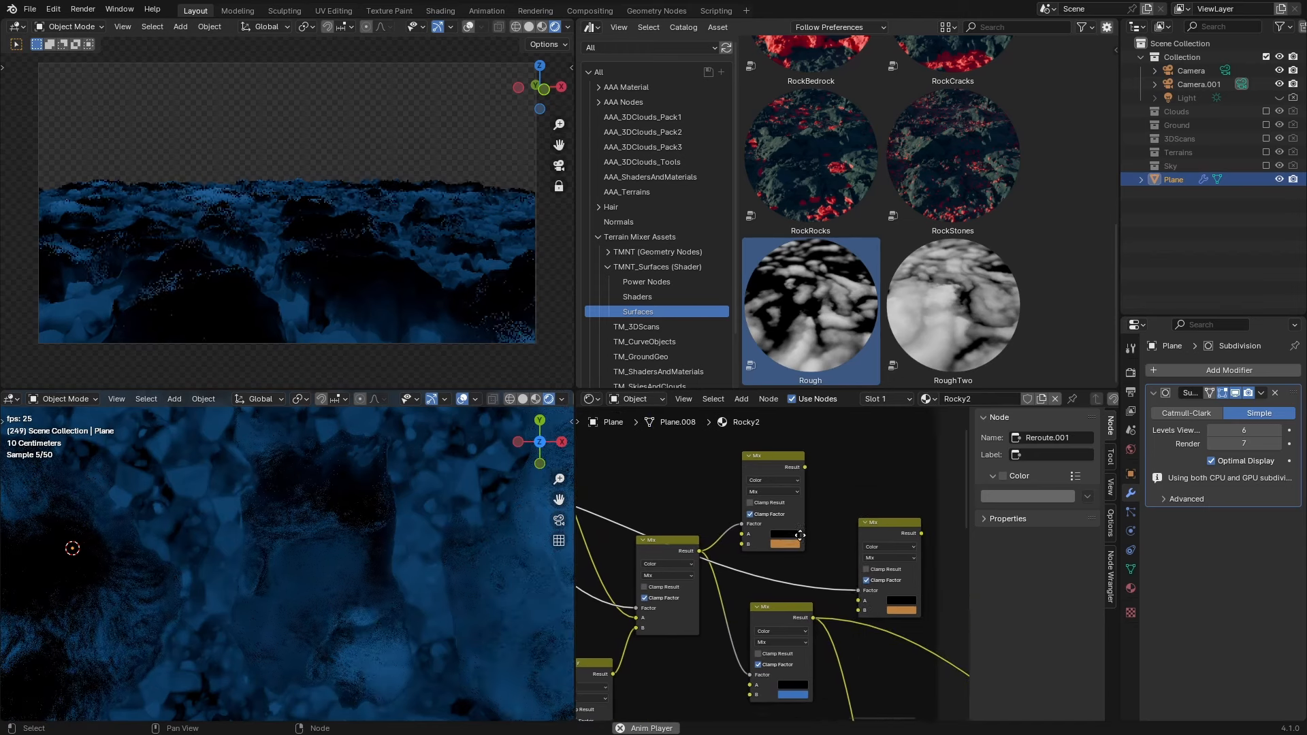
{"action": "middle_click_drag", "start_coordinate": [800, 535], "coordinate": [792, 534]}
{"action": "left_click_drag", "start_coordinate": [796, 466], "coordinate": [851, 608]}
{"action": "left_click", "coordinate": [876, 523], "text": "ctrl+shift"}
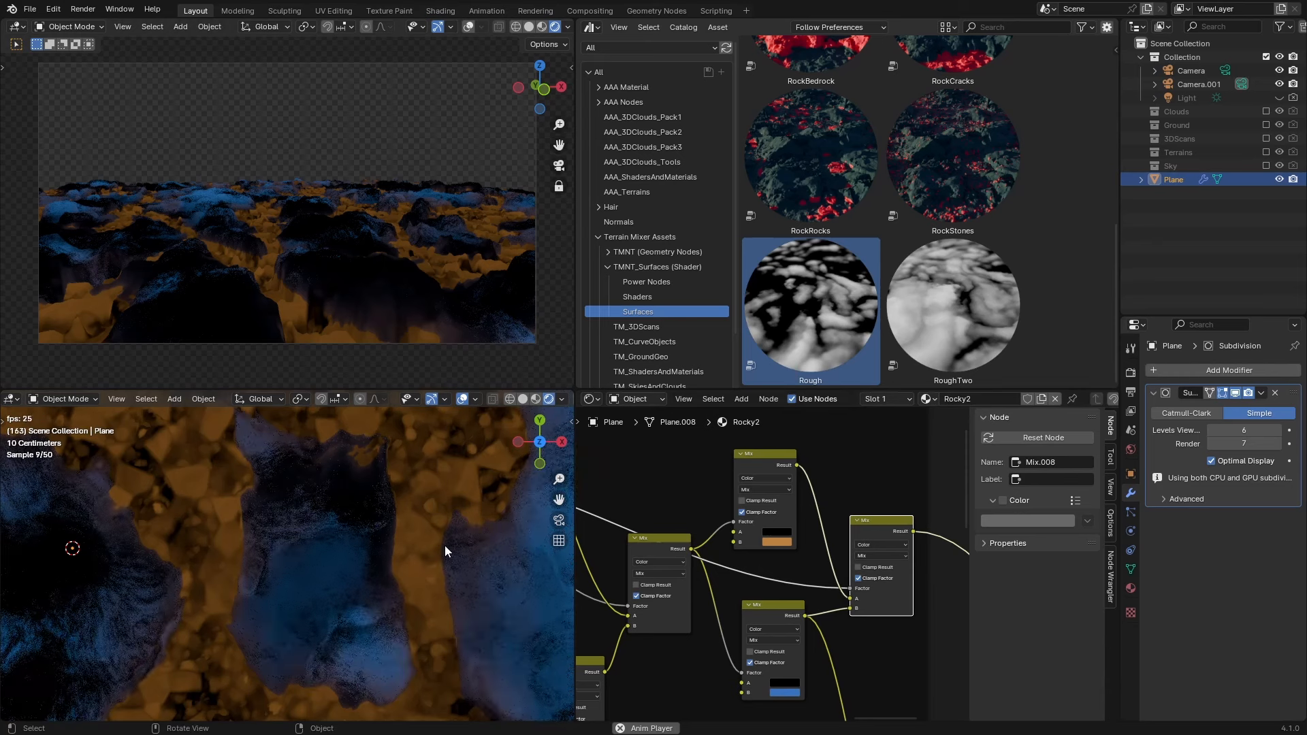
Move the Material Output node and the FINAL MATERIAL SETUP frame farther from the COLOR & TEXTURE frame.
{"action": "scroll", "coordinate": [738, 579], "scroll_direction": "down", "scroll_amount": 5}
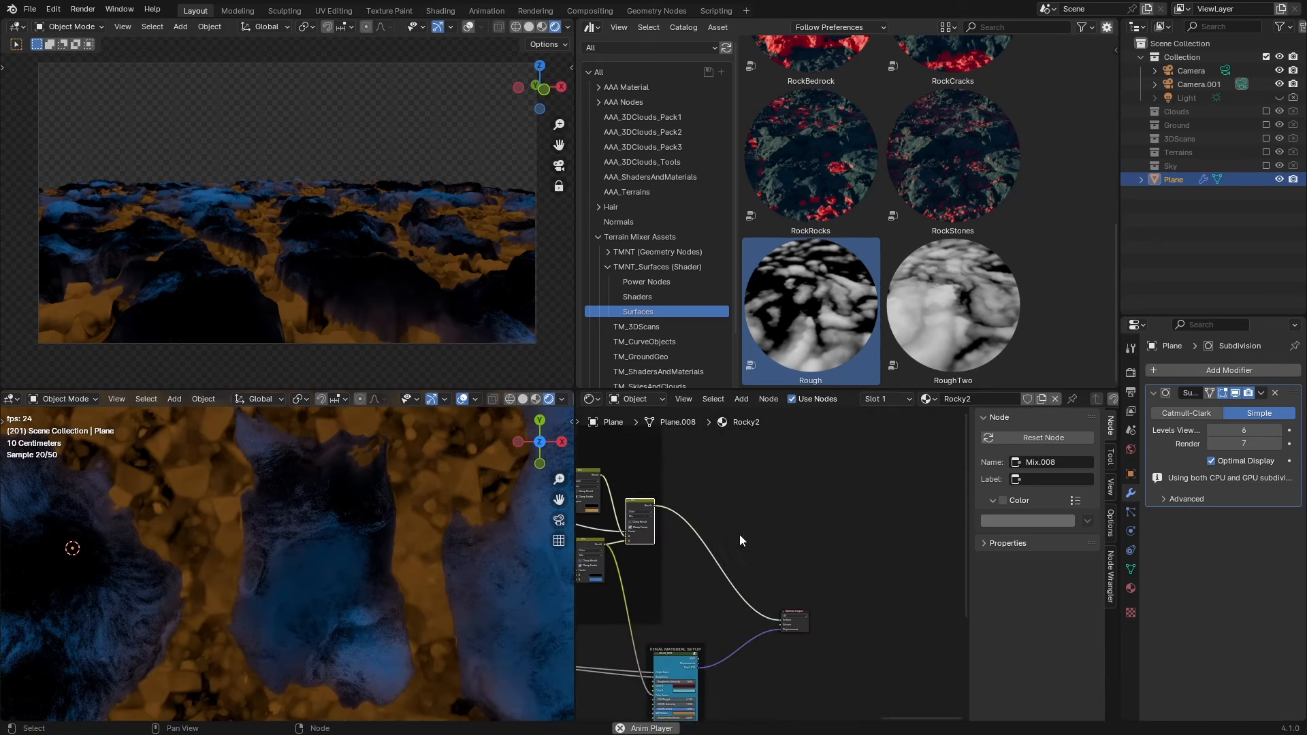
{"action": "middle_click_drag", "start_coordinate": [741, 540], "coordinate": [846, 534]}
{"action": "middle_click_drag", "start_coordinate": [861, 615], "coordinate": [860, 499]}
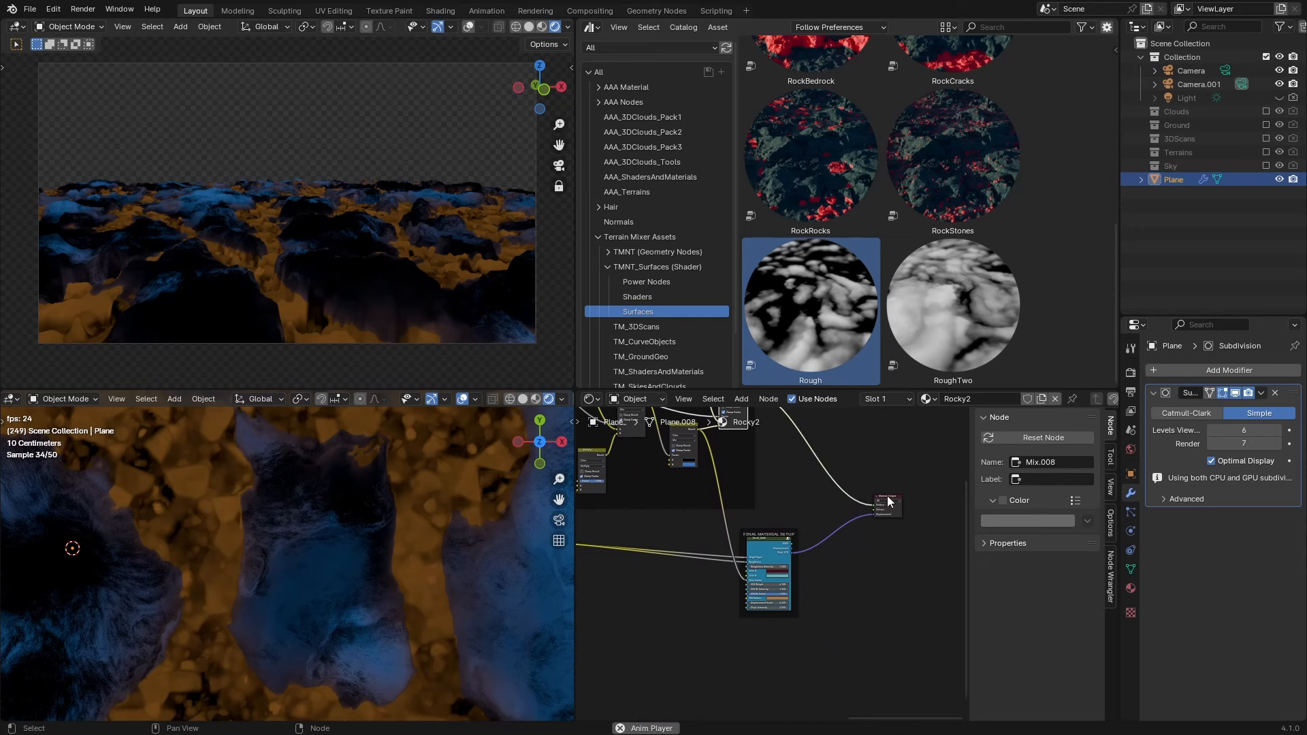
{"action": "left_click_drag", "start_coordinate": [888, 497], "coordinate": [937, 495]}
{"action": "middle_click_drag", "start_coordinate": [937, 495], "coordinate": [919, 495]}
{"action": "left_click_drag", "start_coordinate": [762, 536], "coordinate": [853, 524]}
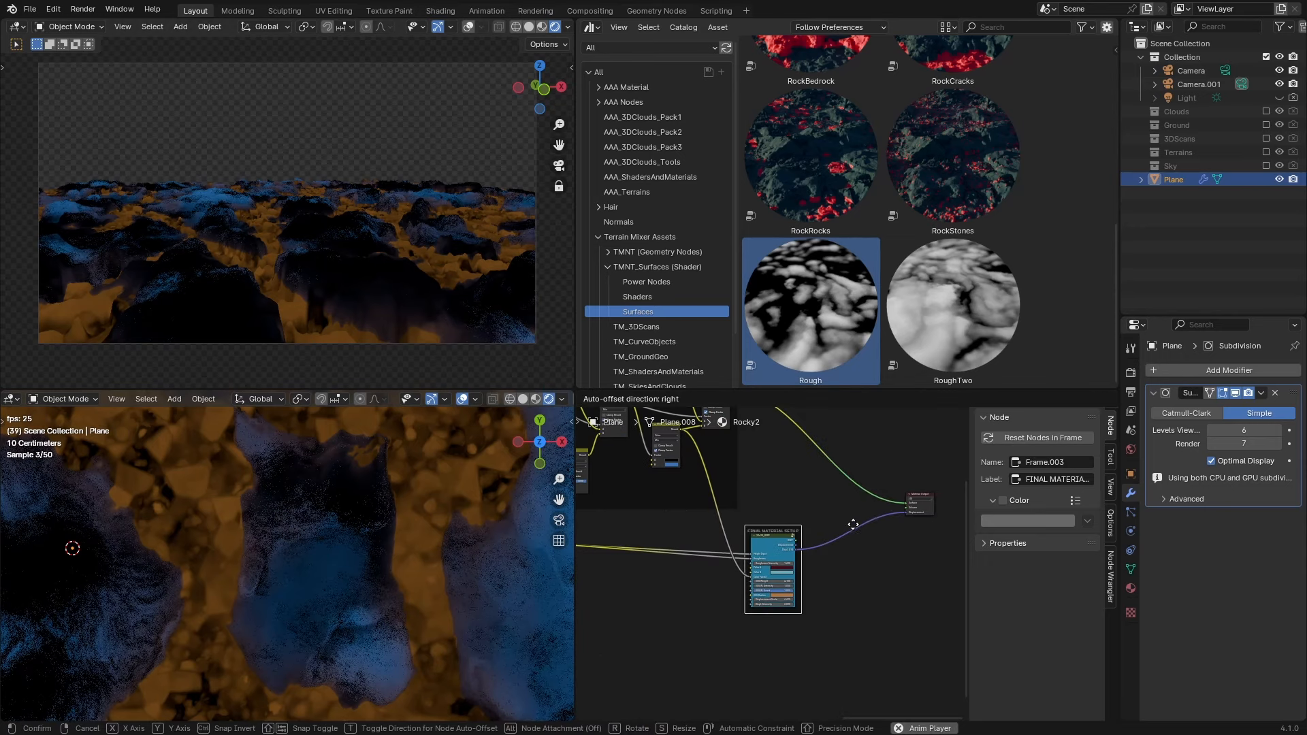
{"action": "left_click_drag", "start_coordinate": [853, 524], "coordinate": [909, 510]}
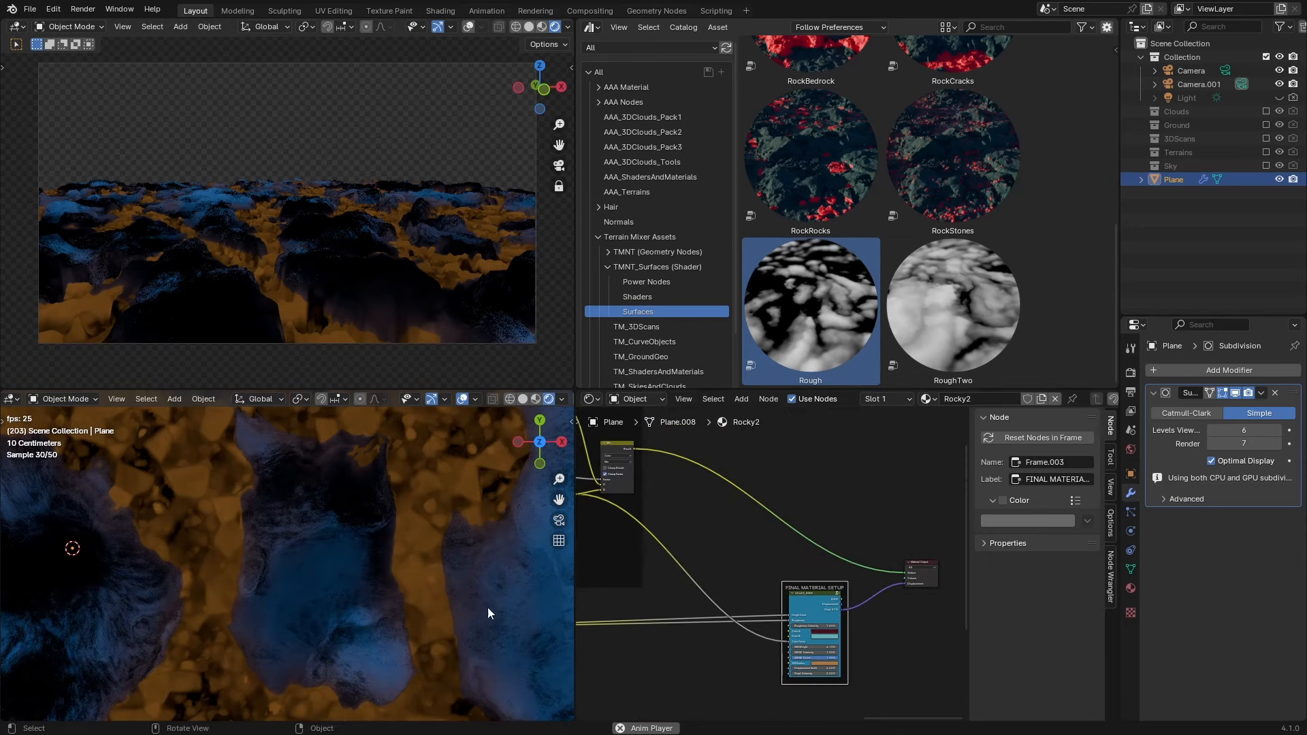
Connect the final color Mix to Color A of the FINAL MATERIAL SETUP group and preview its BSDF.
{"action": "middle_click_drag", "start_coordinate": [731, 520], "coordinate": [837, 539]}
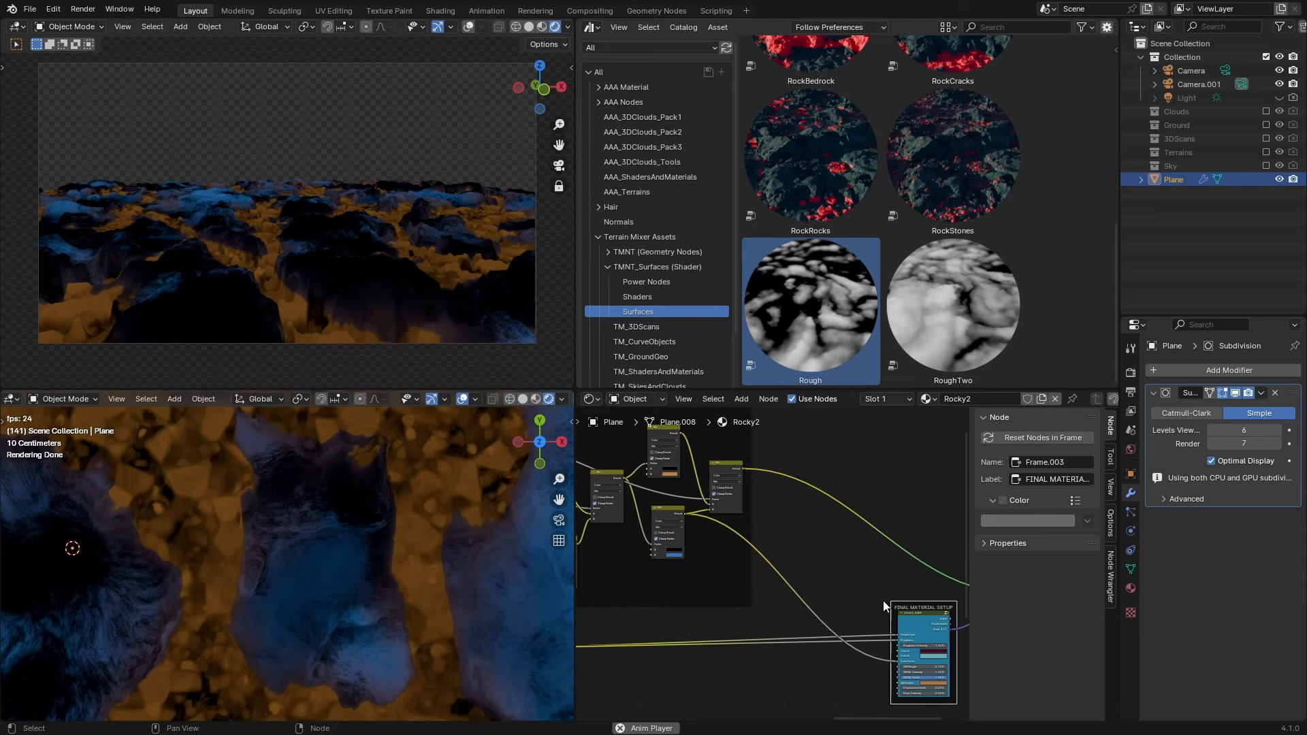
{"action": "middle_click_drag", "start_coordinate": [877, 580], "coordinate": [828, 589]}
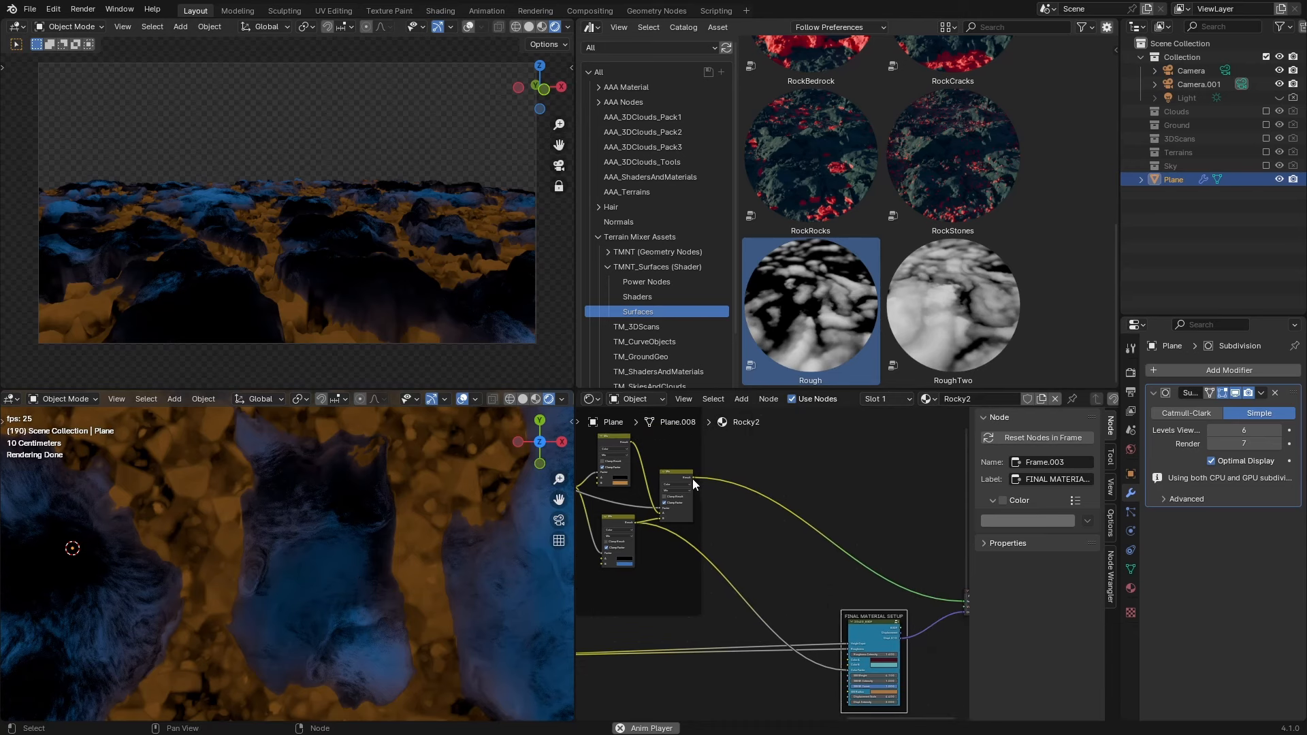
{"action": "scroll", "coordinate": [750, 578], "scroll_direction": "up", "scroll_amount": 3}
{"action": "mouse_move", "coordinate": [767, 560]}
{"action": "middle_mouse_down"}
{"action": "mouse_move", "coordinate": [711, 562]}
{"action": "mouse_move", "coordinate": [701, 543]}
{"action": "mouse_move", "coordinate": [753, 545]}
{"action": "middle_mouse_up"}
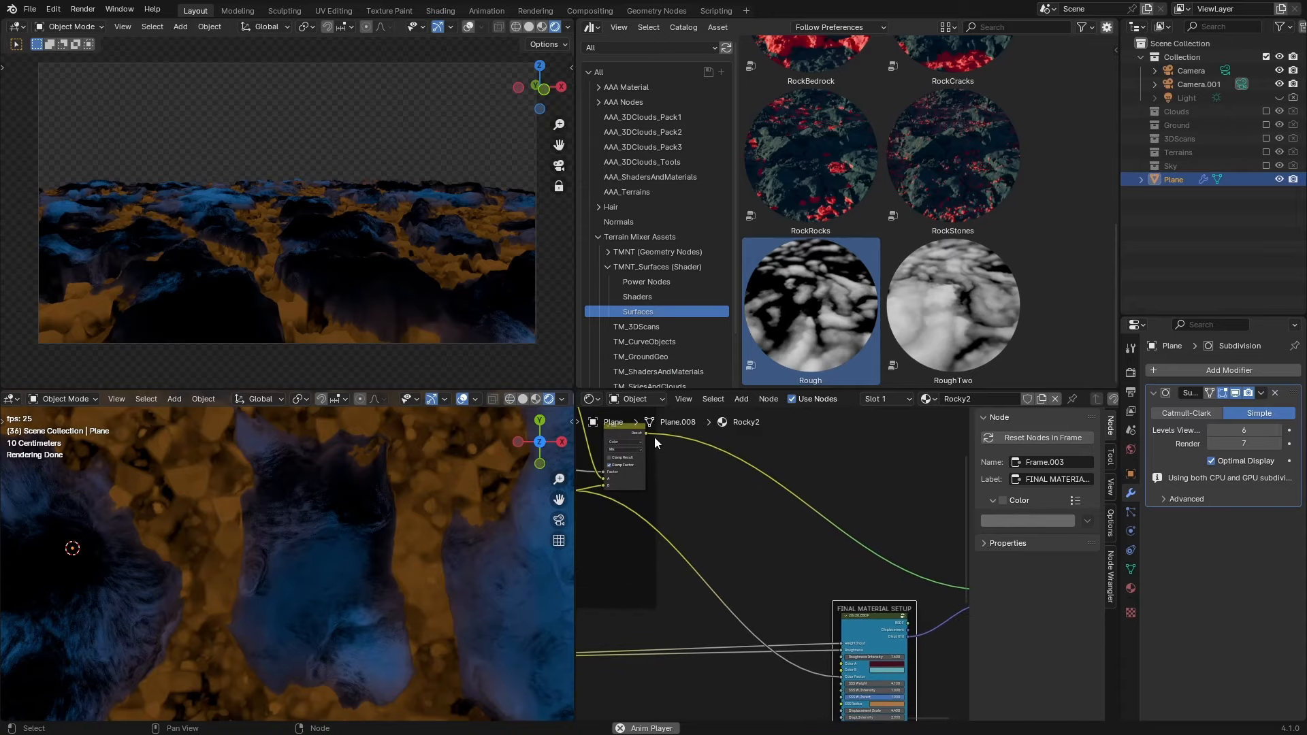
{"action": "left_click_drag", "start_coordinate": [648, 433], "coordinate": [790, 687]}
{"action": "left_click", "coordinate": [861, 618], "text": "ctrl+shift"}
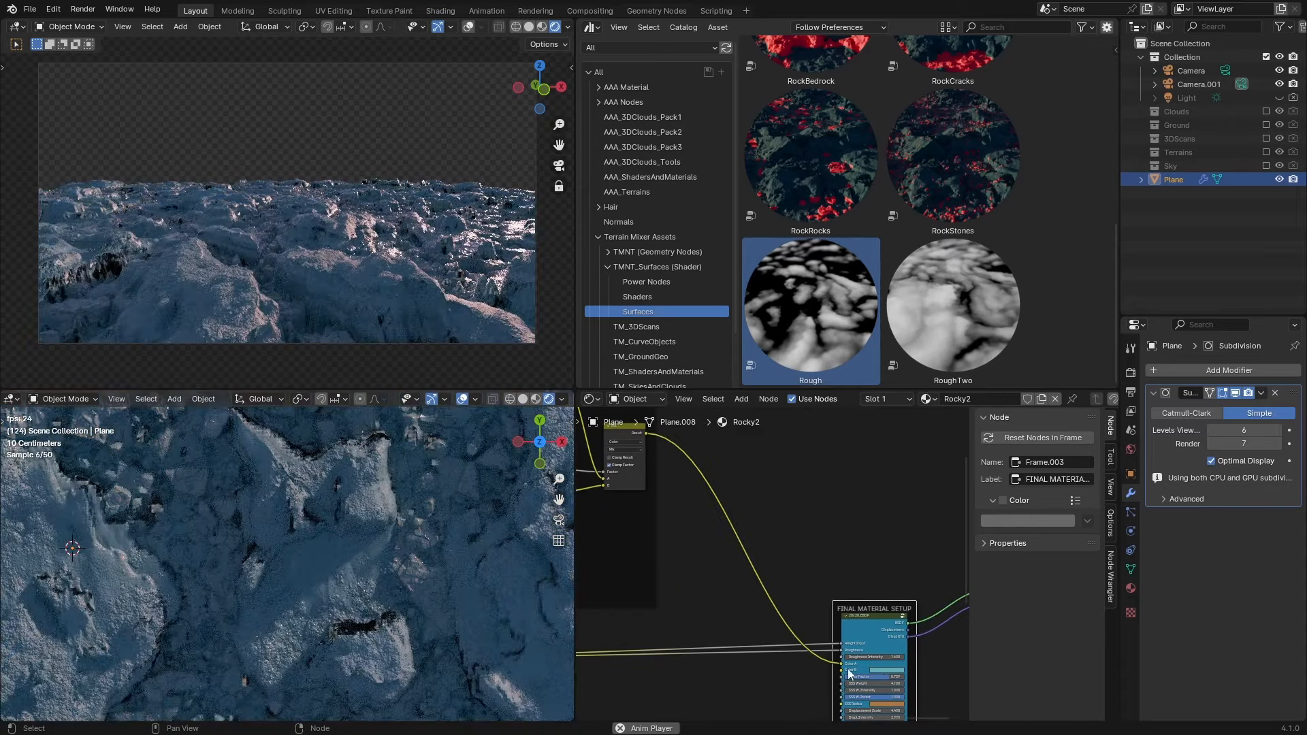
Try Color B of the FINAL MATERIAL SETUP group at black and at a brighter value.
{"action": "left_click", "coordinate": [885, 670]}
{"action": "left_click_drag", "start_coordinate": [930, 589], "coordinate": [930, 628]}
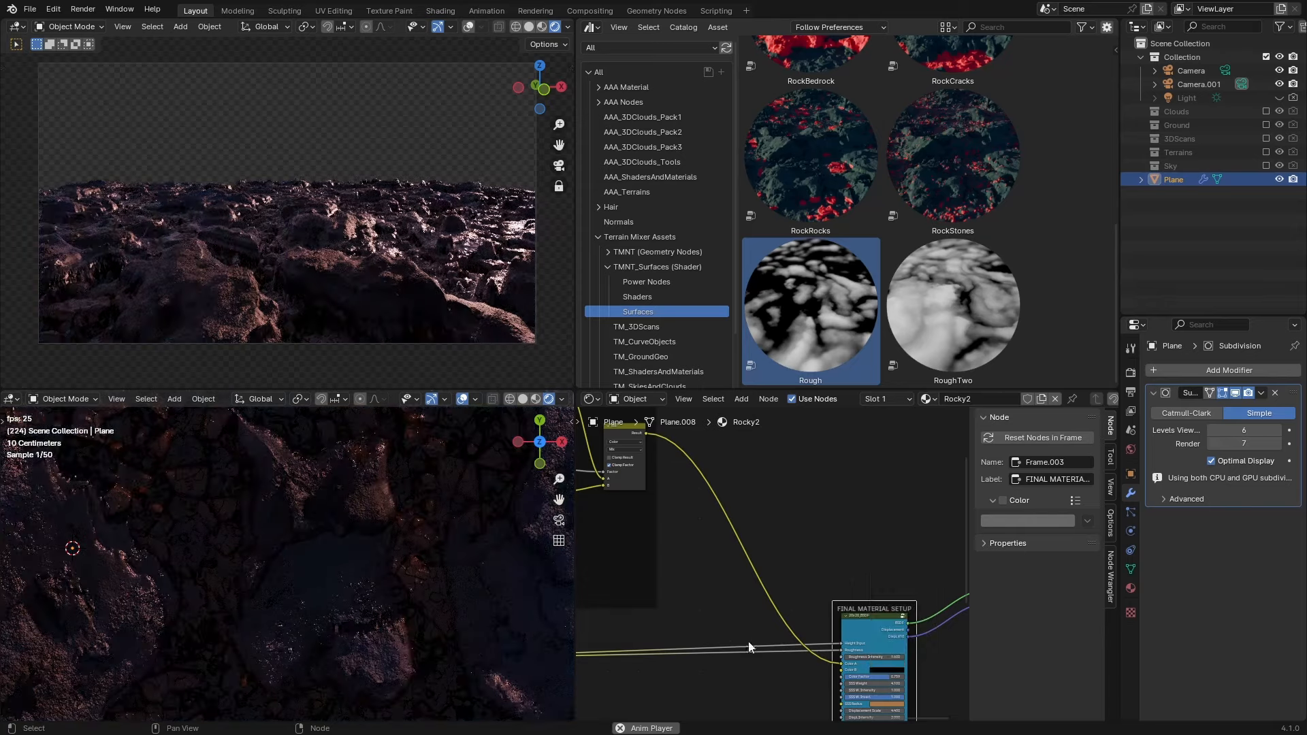
{"action": "scroll", "coordinate": [770, 611], "scroll_direction": "up", "scroll_amount": 8}
{"action": "middle_click_drag", "start_coordinate": [966, 681], "coordinate": [864, 627]}
{"action": "left_click", "coordinate": [786, 650]}
{"action": "left_click_drag", "start_coordinate": [868, 568], "coordinate": [868, 482]}
Add a reroute on the Color A link, connect it to Color B as well, and check the terrain from above.
{"action": "right_click_drag", "start_coordinate": [601, 577], "coordinate": [613, 572], "text": "shift"}
{"action": "left_click_drag", "start_coordinate": [606, 576], "coordinate": [700, 650]}
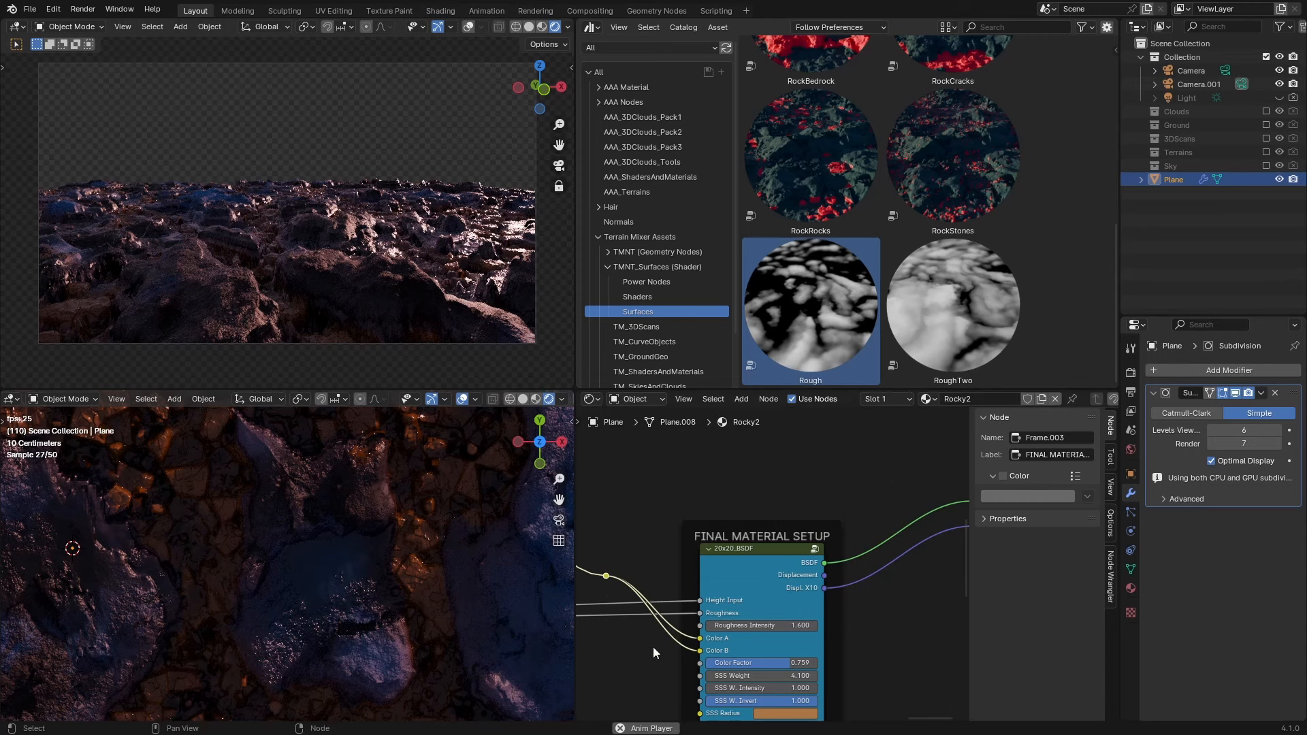
{"action": "scroll", "coordinate": [436, 545], "scroll_direction": "down", "scroll_amount": 8}
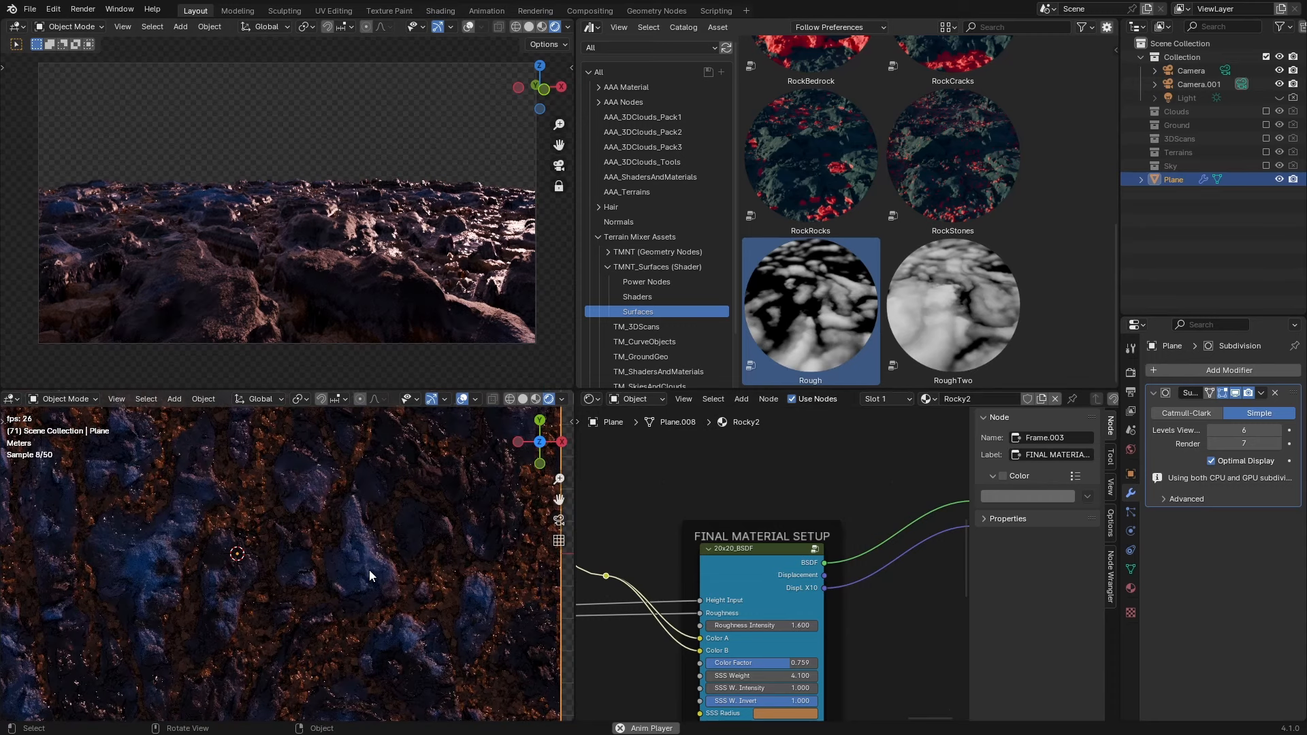
Render the current camera frame, review the terrain image, and close the render result.
{"action": "key", "text": "F12"}
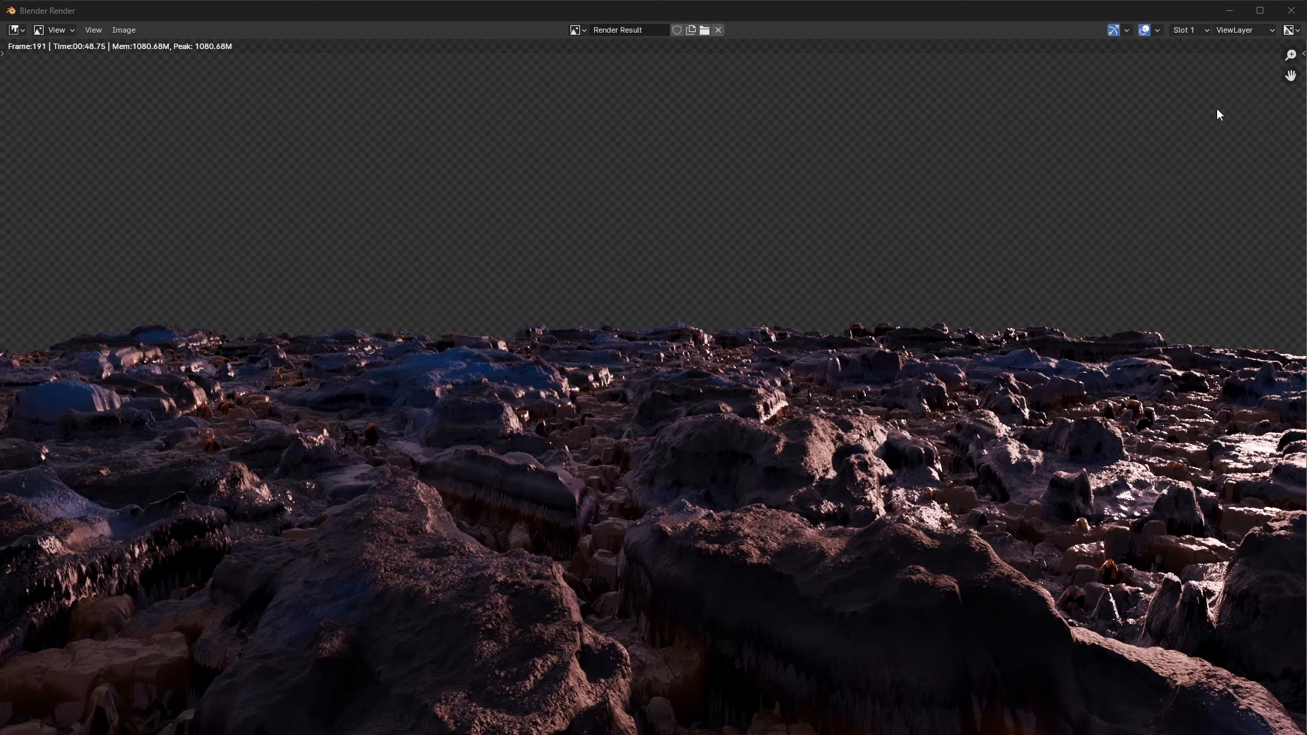
{"action": "left_click", "coordinate": [1291, 11]}
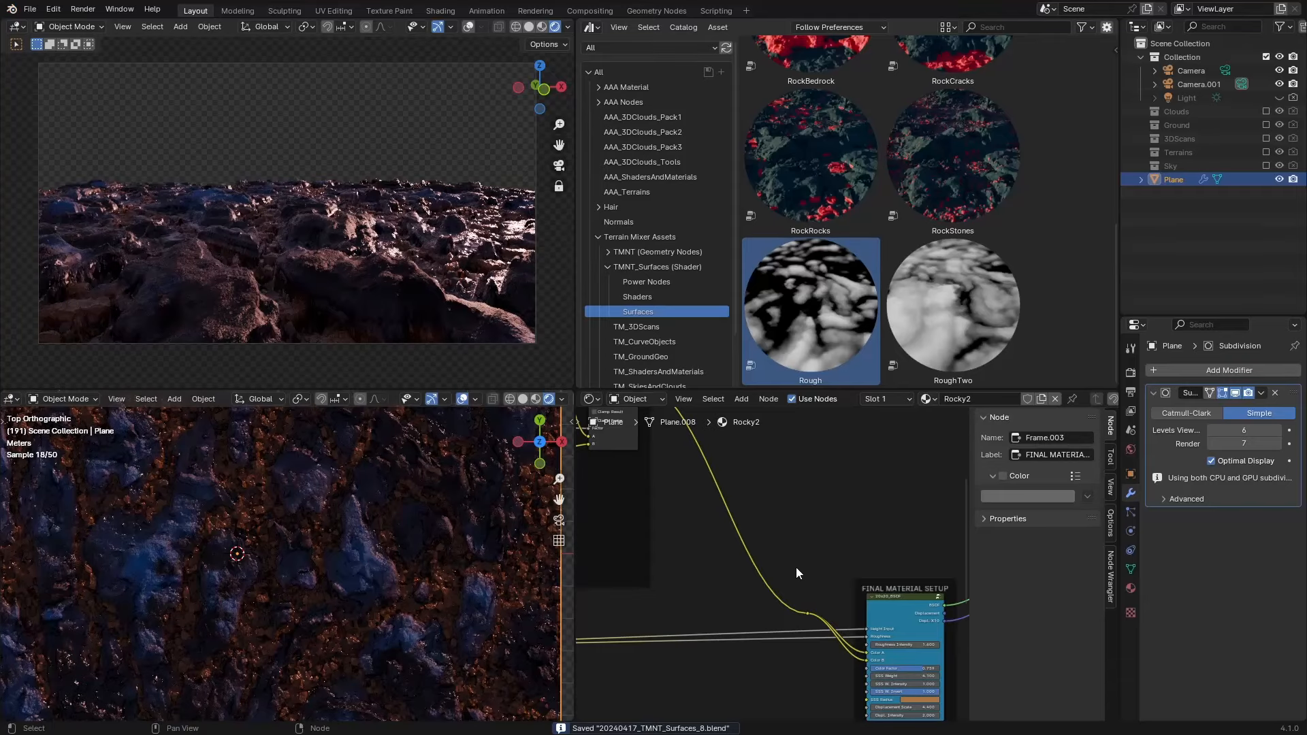
Insert a Map Range node on the link feeding Height Input and Roughness of FINAL MATERIAL SETUP, and preview its result through the reroute.
{"action": "scroll", "coordinate": [787, 562], "scroll_direction": "up", "scroll_amount": 1}
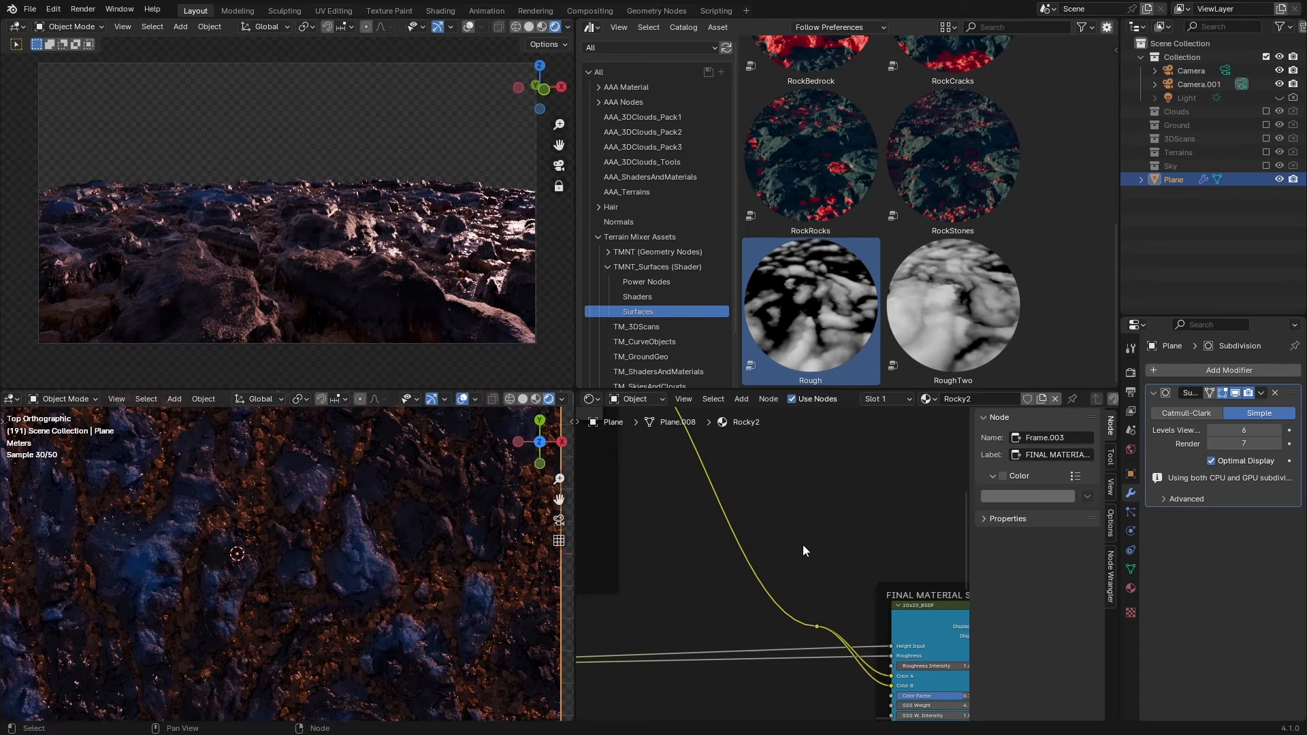
{"action": "scroll", "coordinate": [802, 545], "scroll_direction": "down", "scroll_amount": 6}
{"action": "scroll", "coordinate": [764, 559], "scroll_direction": "up", "scroll_amount": 8}
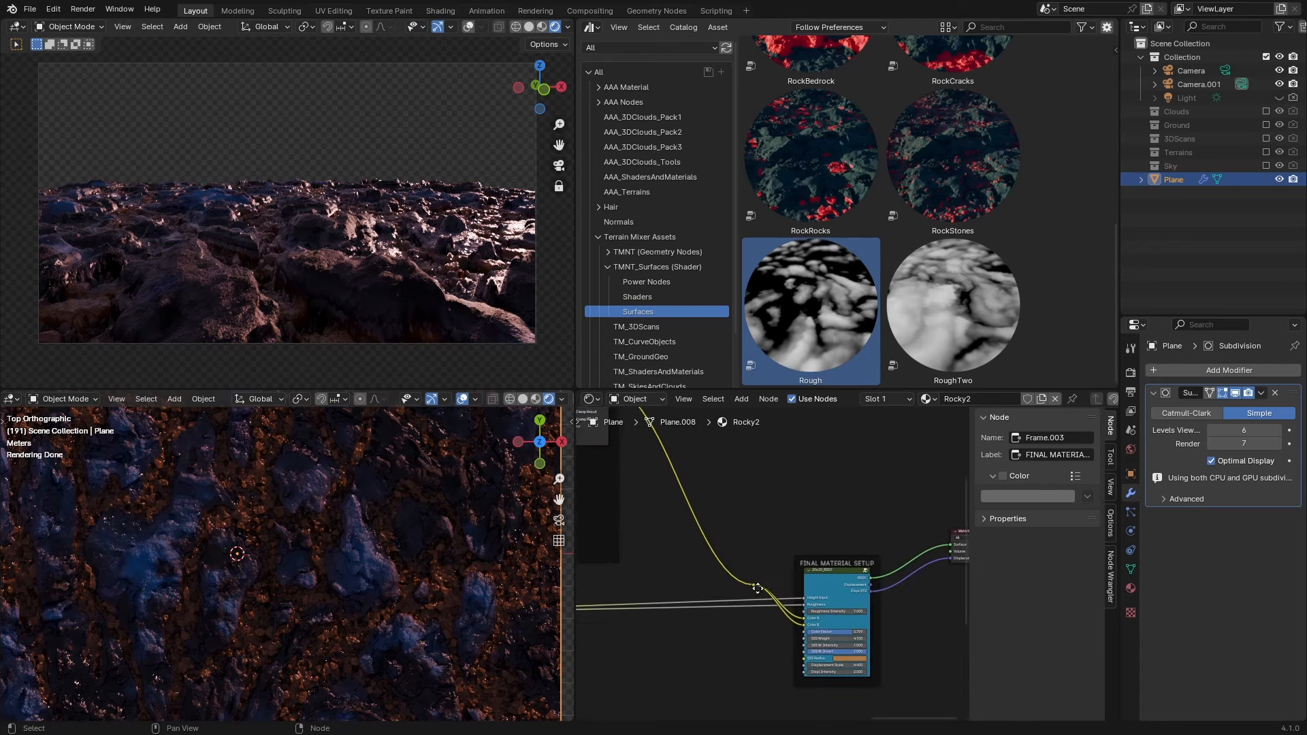
{"action": "left_click", "coordinate": [657, 572]}
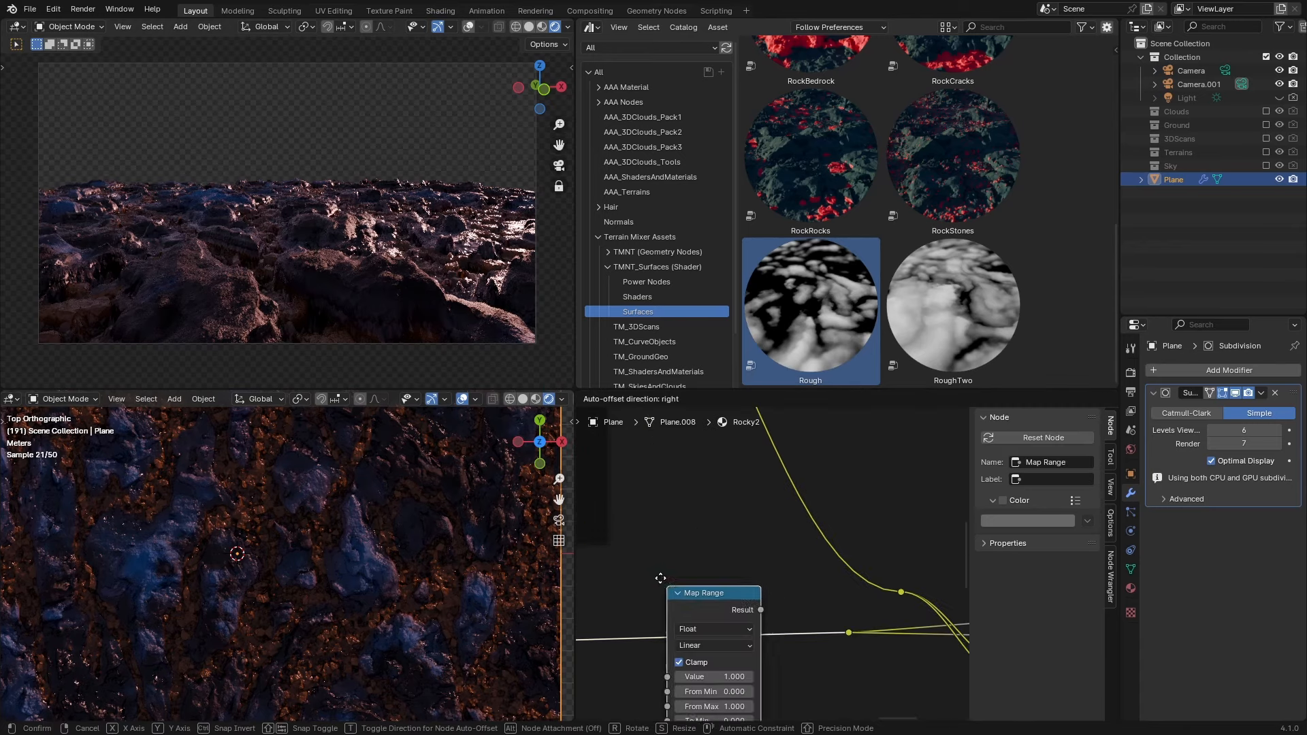
{"action": "left_click", "coordinate": [627, 559]}
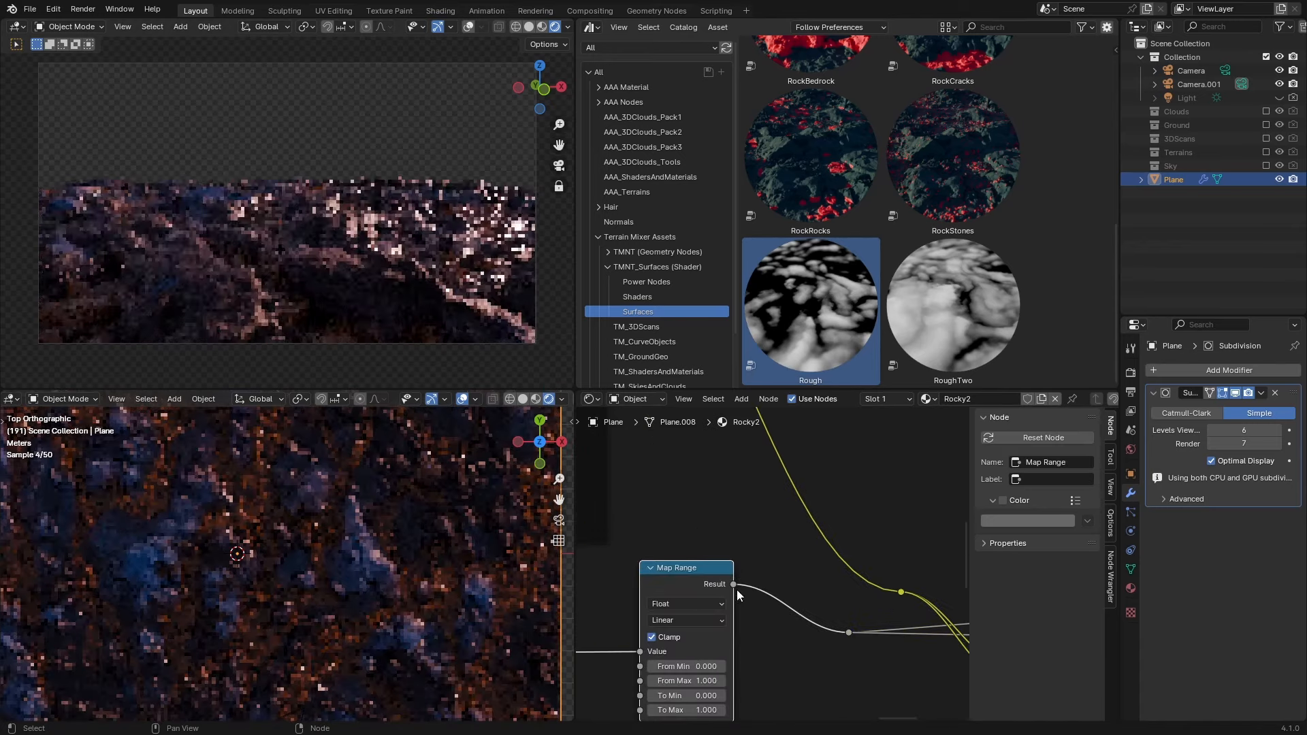
{"action": "scroll", "coordinate": [759, 611], "scroll_direction": "down", "scroll_amount": 3}
{"action": "left_click", "coordinate": [820, 607], "text": "ctrl+shift"}
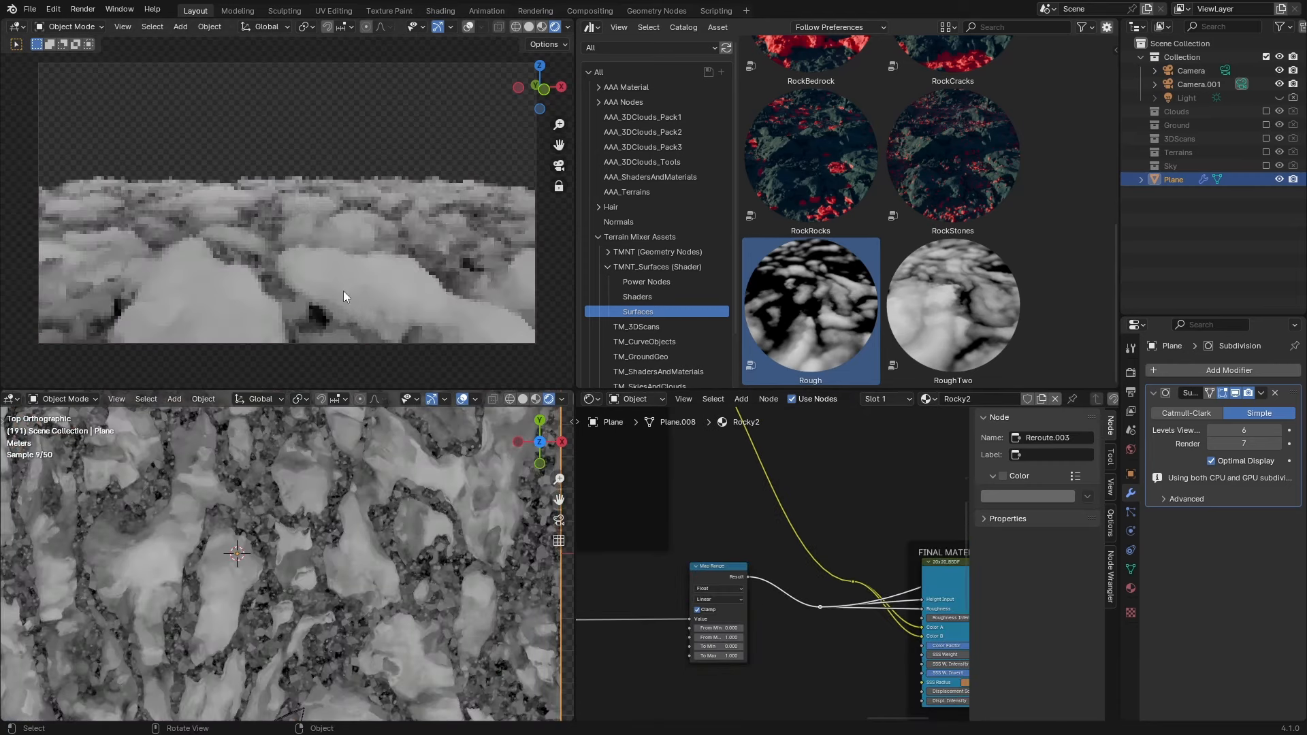
Try out the Map Range node's To Min and To Max values, and return to previewing the final BSDF.
{"action": "scroll", "coordinate": [749, 659], "scroll_direction": "up", "scroll_amount": 9}
{"action": "middle_click_drag", "start_coordinate": [749, 659], "coordinate": [827, 541]}
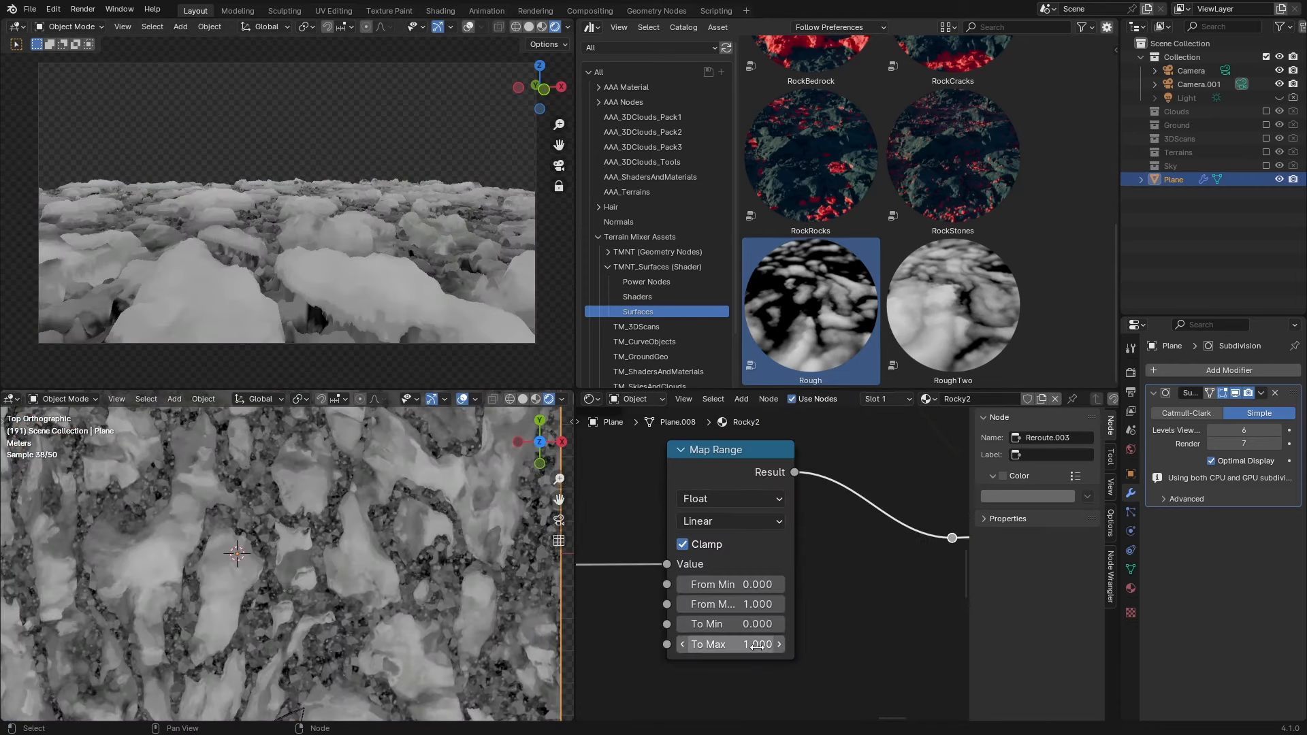
{"action": "mouse_move", "coordinate": [751, 644]}
{"action": "left_mouse_down", "text": "ctrl"}
{"action": "mouse_move", "coordinate": [722, 643]}
{"action": "mouse_move", "coordinate": [734, 624]}
{"action": "left_mouse_up", "text": "ctrl"}
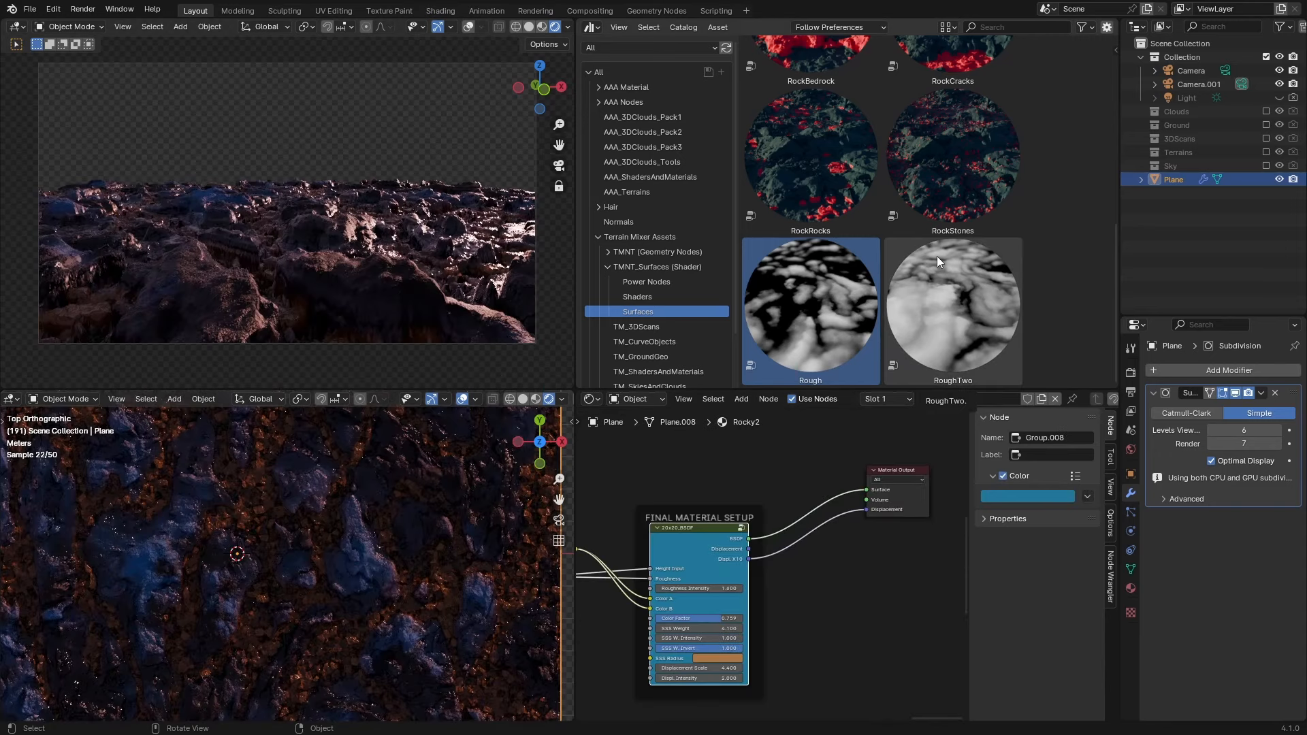
Find the AAA (4) MASK NATURAL asset in the AAA (4) Sources catalog and add it to the Rocky2 node tree.
{"action": "scroll", "coordinate": [932, 231], "scroll_direction": "up", "scroll_amount": 10}
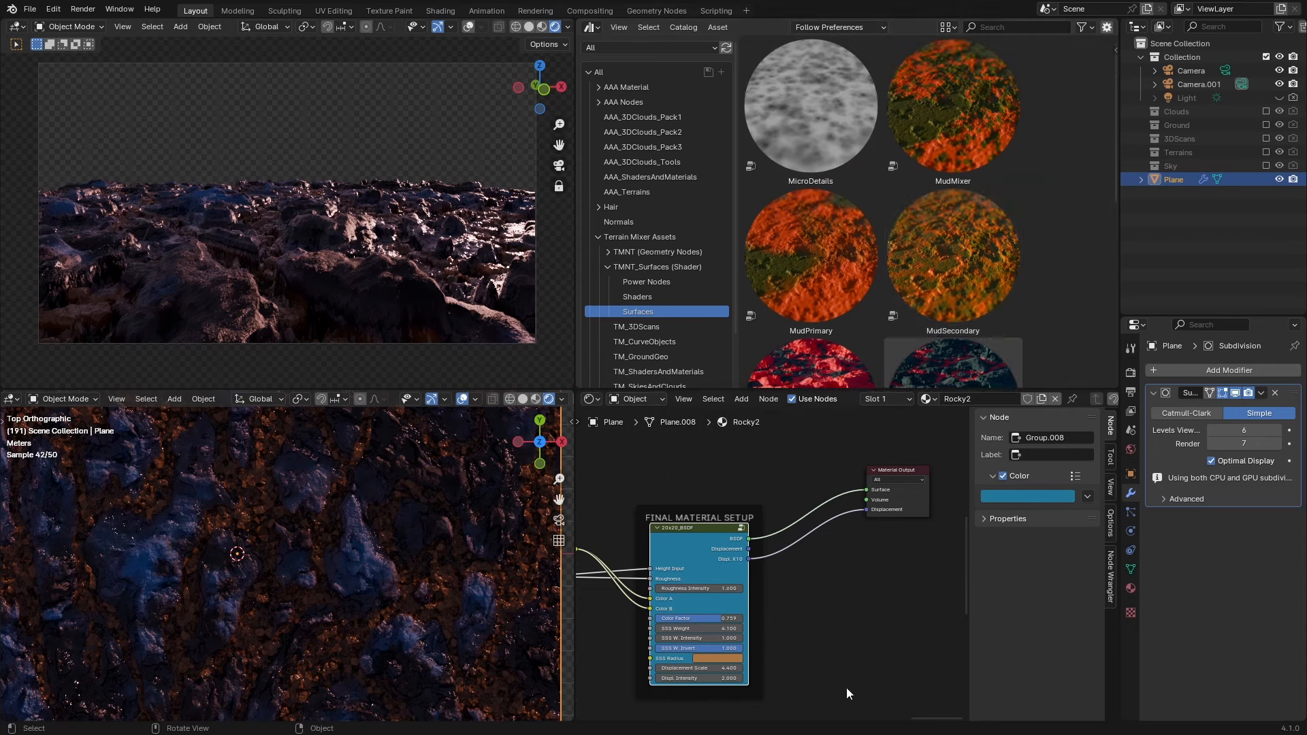
{"action": "scroll", "coordinate": [650, 240], "scroll_direction": "down", "scroll_amount": 3}
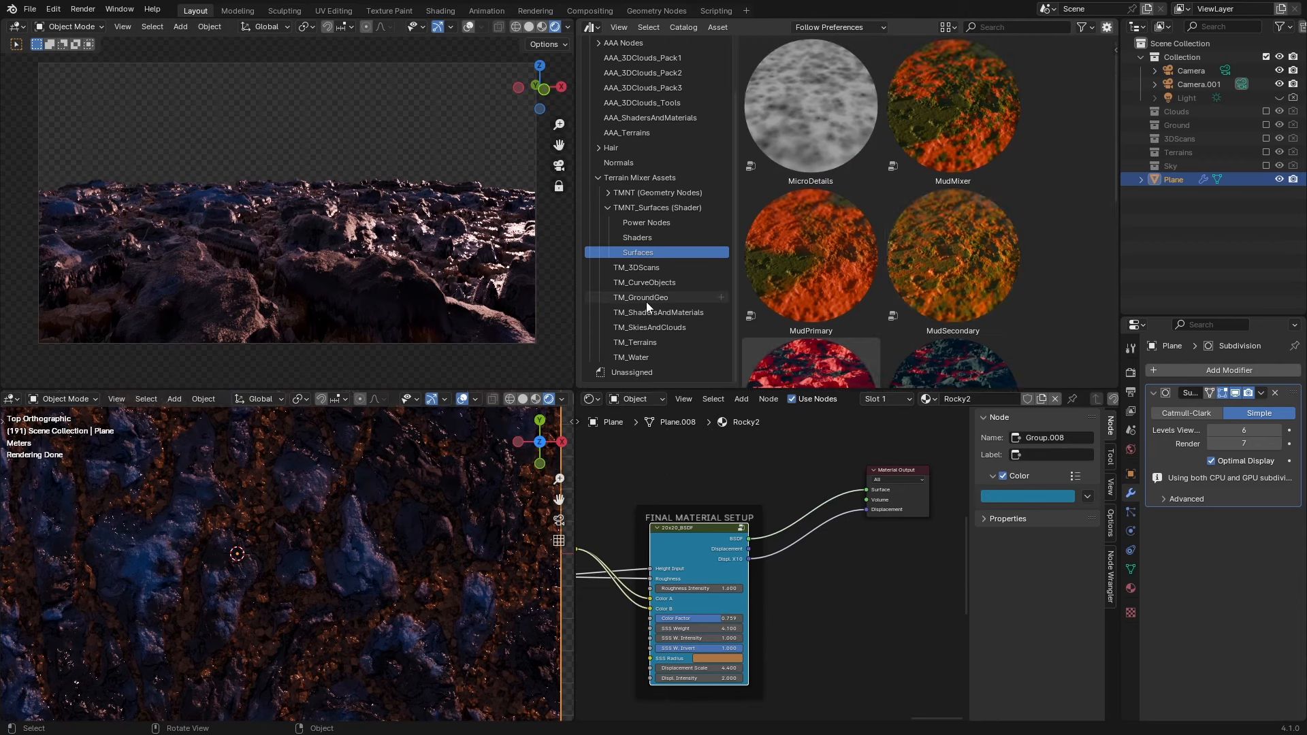
{"action": "scroll", "coordinate": [648, 301], "scroll_direction": "up", "scroll_amount": 3}
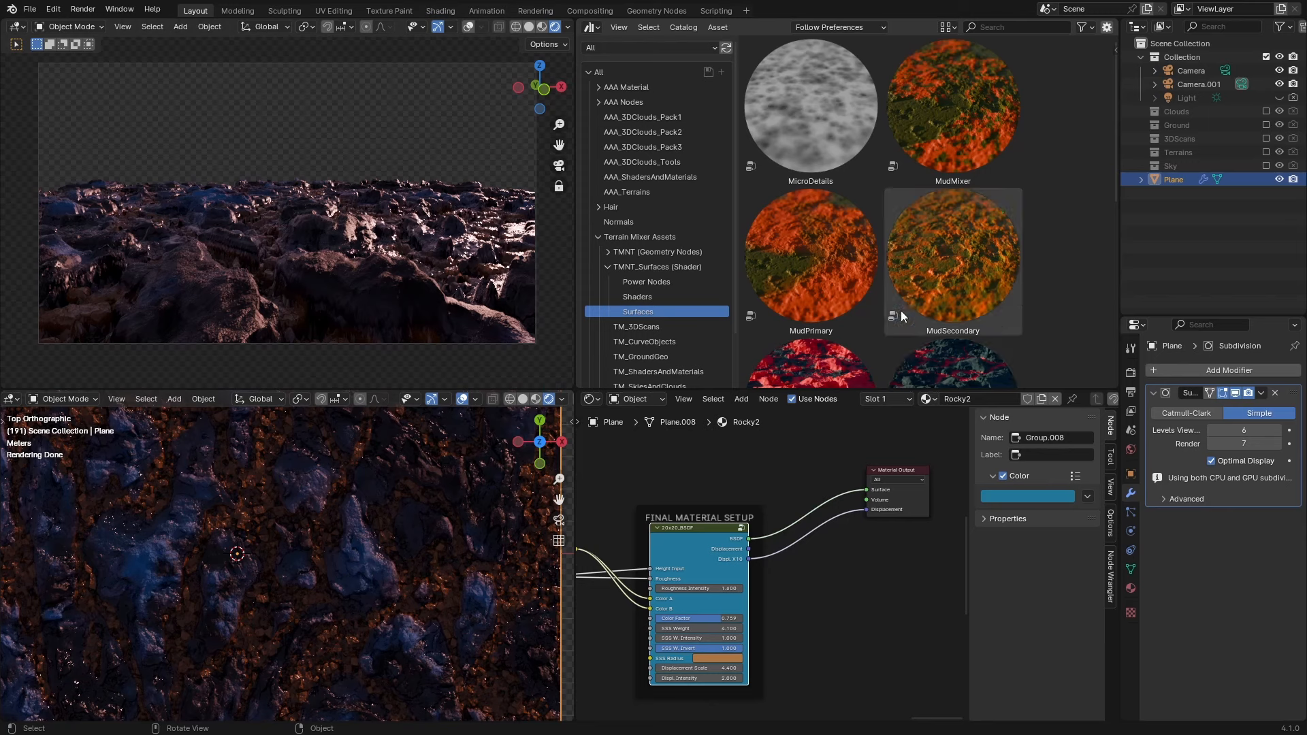
{"action": "left_click", "coordinate": [635, 88]}
{"action": "scroll", "coordinate": [977, 294], "scroll_direction": "down", "scroll_amount": 3}
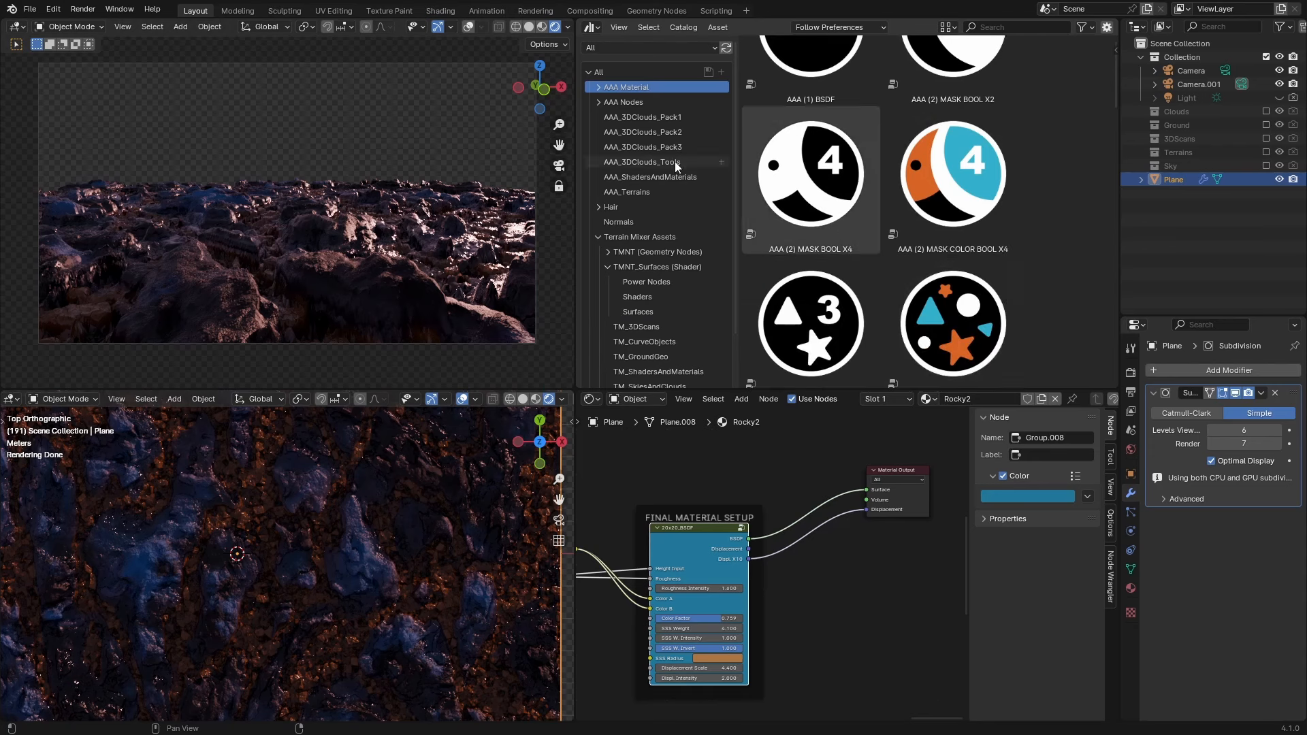
{"action": "left_click", "coordinate": [597, 87]}
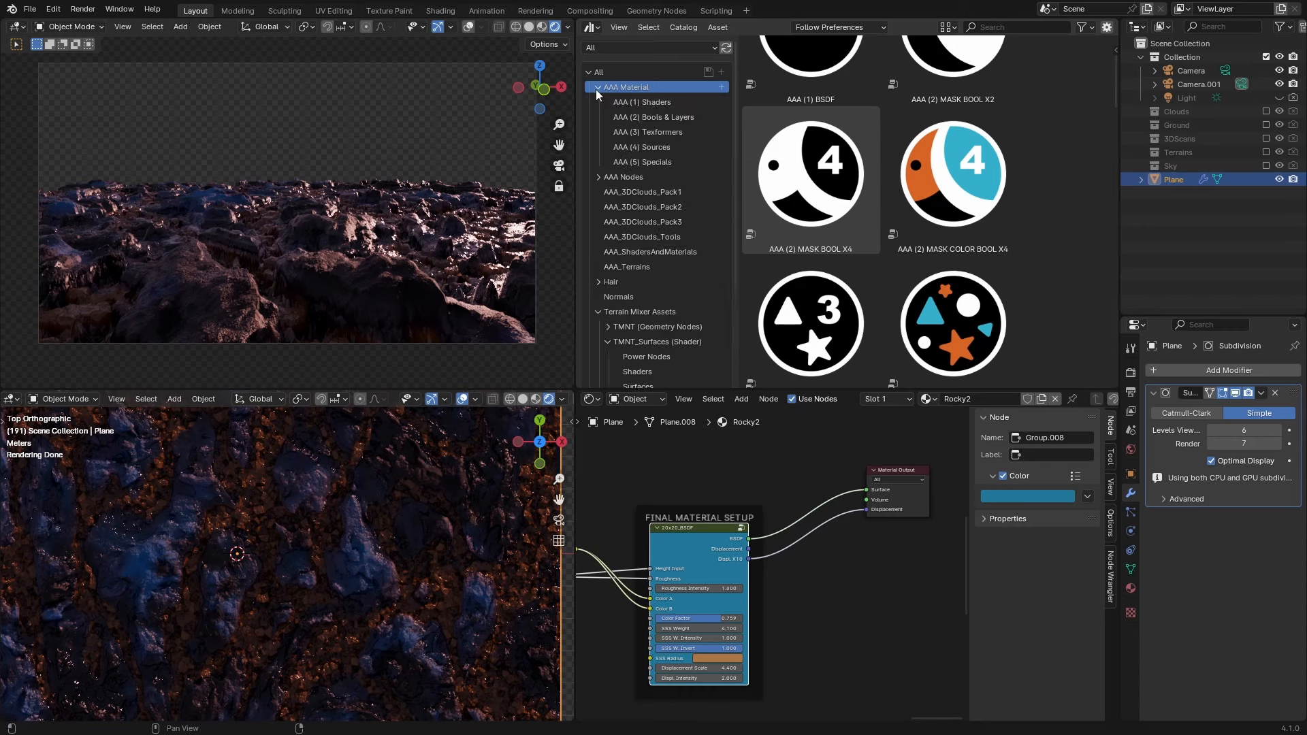
{"action": "left_click", "coordinate": [677, 146]}
{"action": "scroll", "coordinate": [1031, 266], "scroll_direction": "down", "scroll_amount": 5}
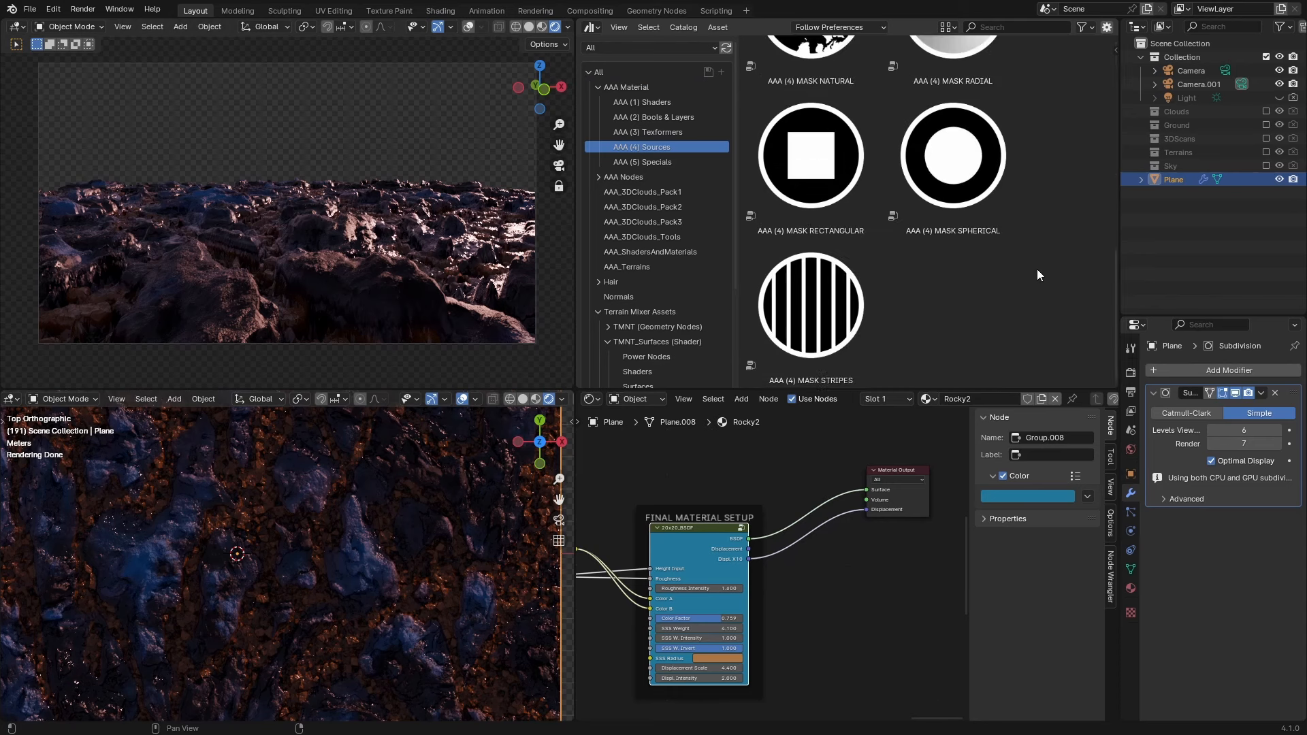
{"action": "scroll", "coordinate": [1037, 268], "scroll_direction": "up", "scroll_amount": 4}
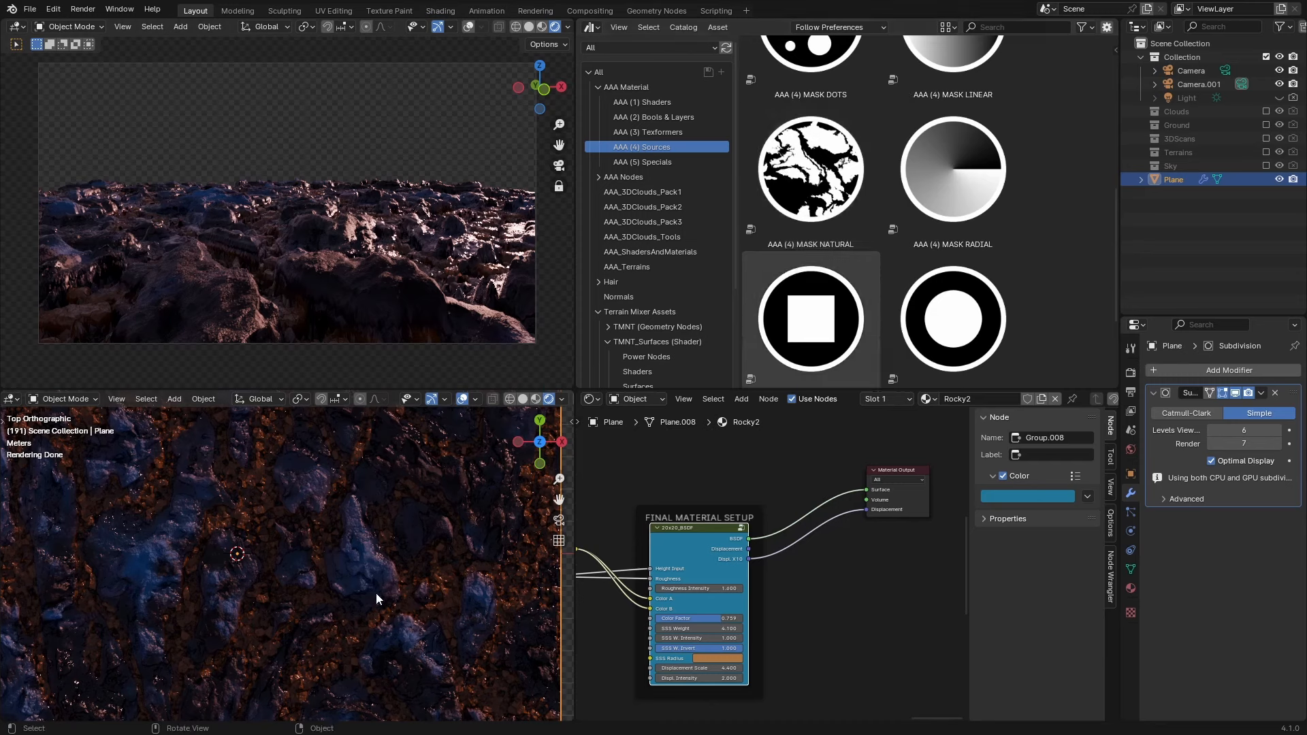
{"action": "left_click_drag", "start_coordinate": [810, 184], "coordinate": [899, 635]}
{"action": "scroll", "coordinate": [897, 632], "scroll_direction": "down", "scroll_amount": 2}
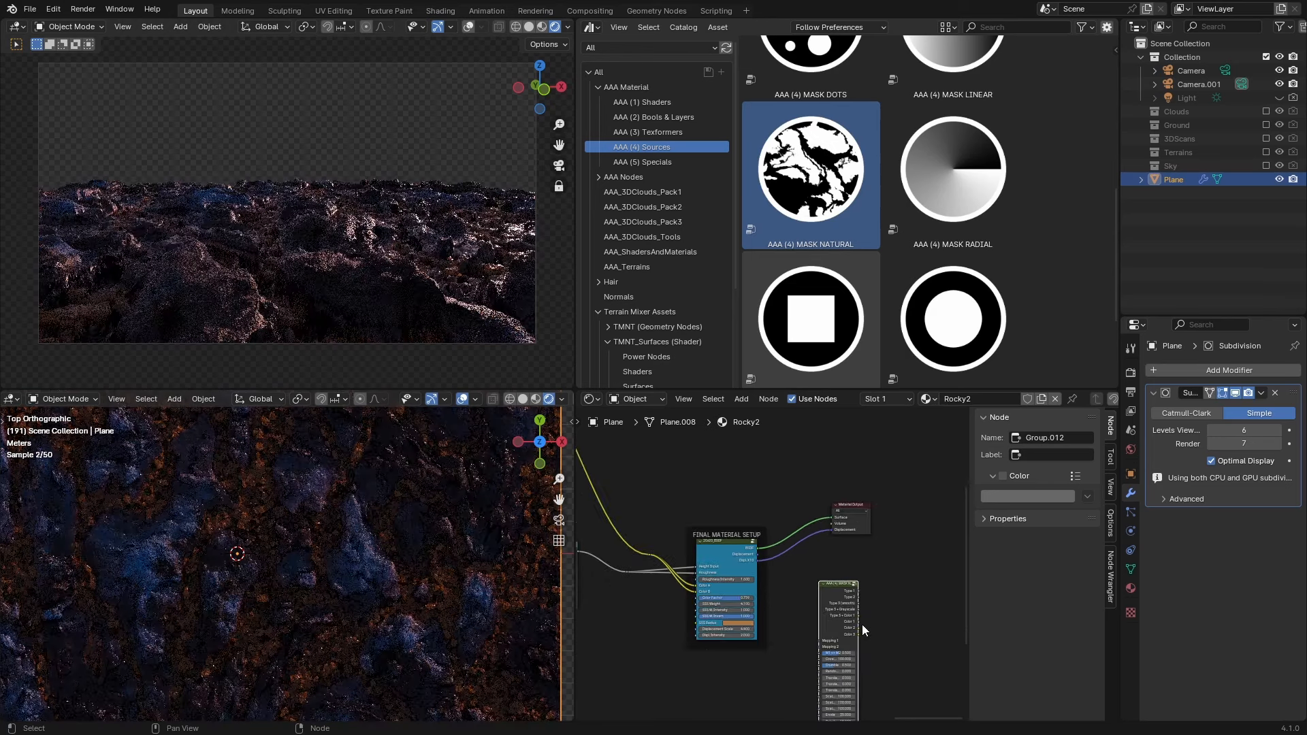
{"action": "scroll", "coordinate": [824, 586], "scroll_direction": "down", "scroll_amount": 2}
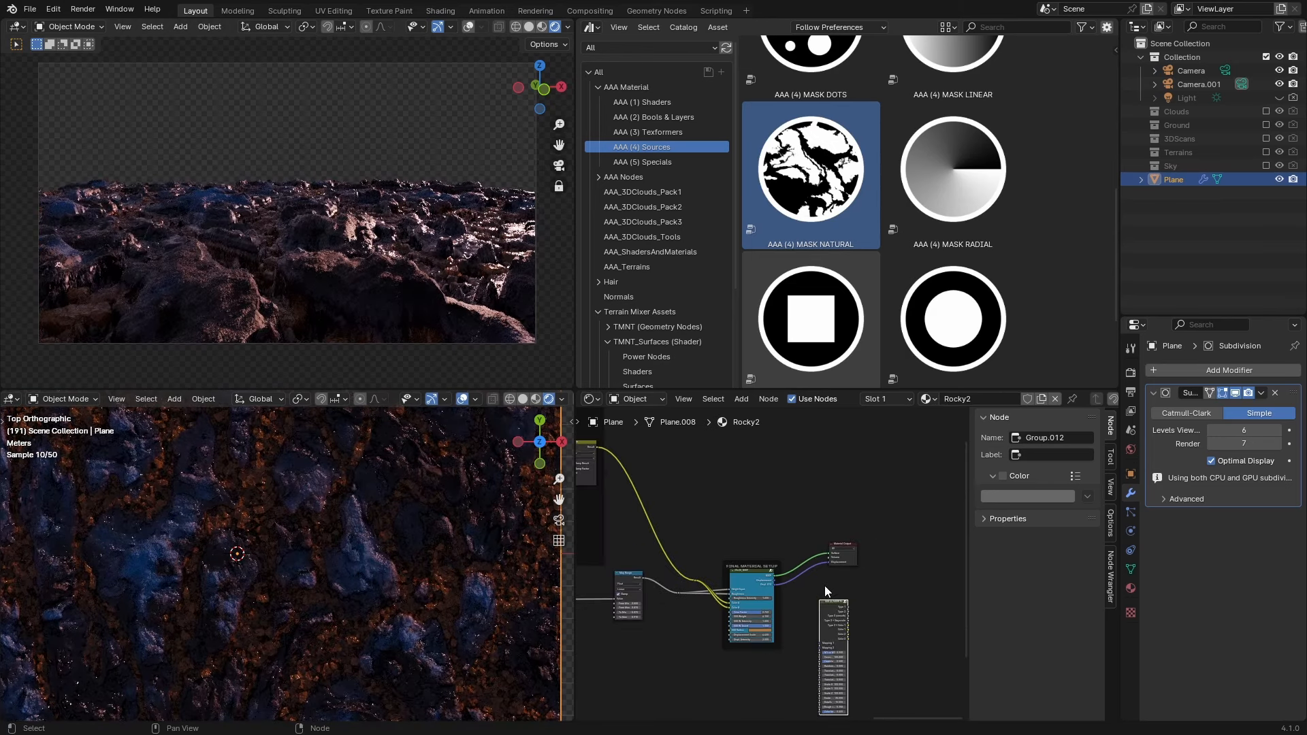
Place the natural mask node above FINAL MATERIAL SETUP, beside the COLOR & TEXTURE frame, and give it a yellow custom color.
{"action": "left_click_drag", "start_coordinate": [831, 614], "coordinate": [696, 456]}
{"action": "left_click", "coordinate": [1001, 476]}
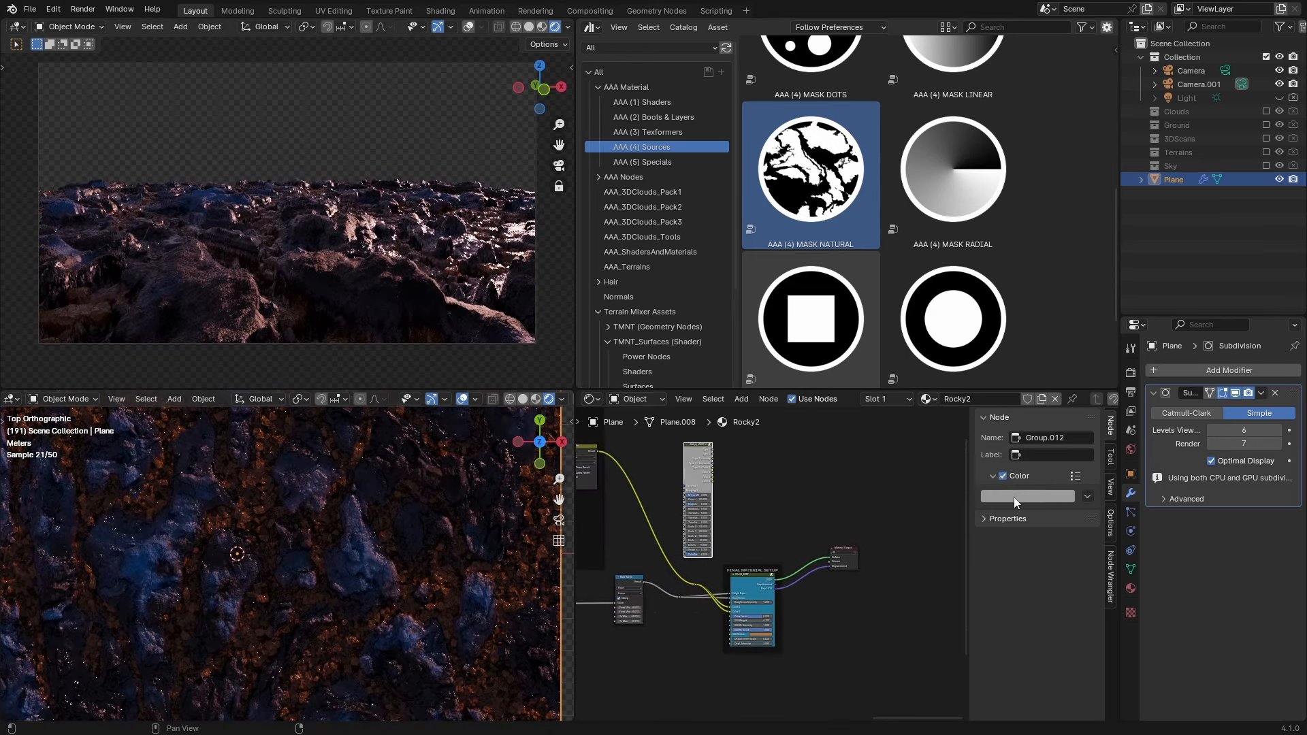
{"action": "left_click", "coordinate": [1015, 497]}
{"action": "left_click_drag", "start_coordinate": [1021, 381], "coordinate": [1000, 380]}
{"action": "key", "text": "KP_Decimal"}
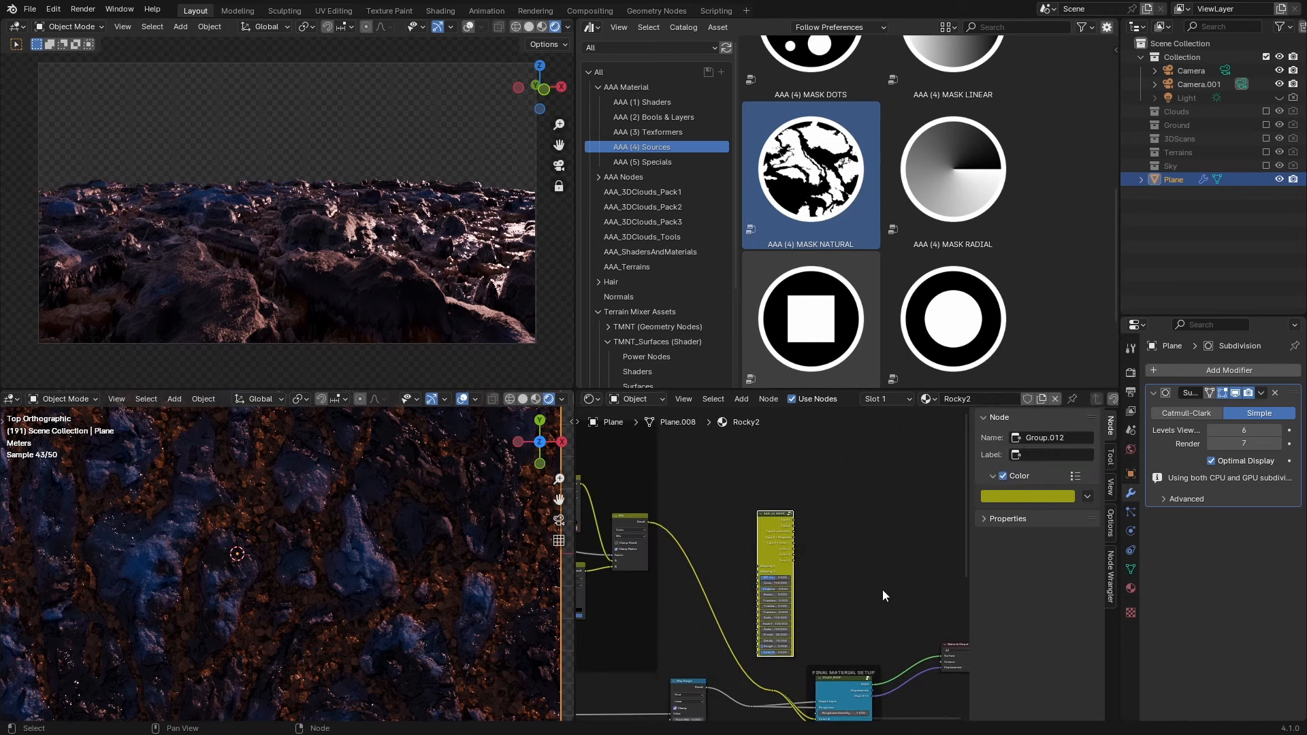
{"action": "left_click_drag", "start_coordinate": [763, 520], "coordinate": [727, 487]}
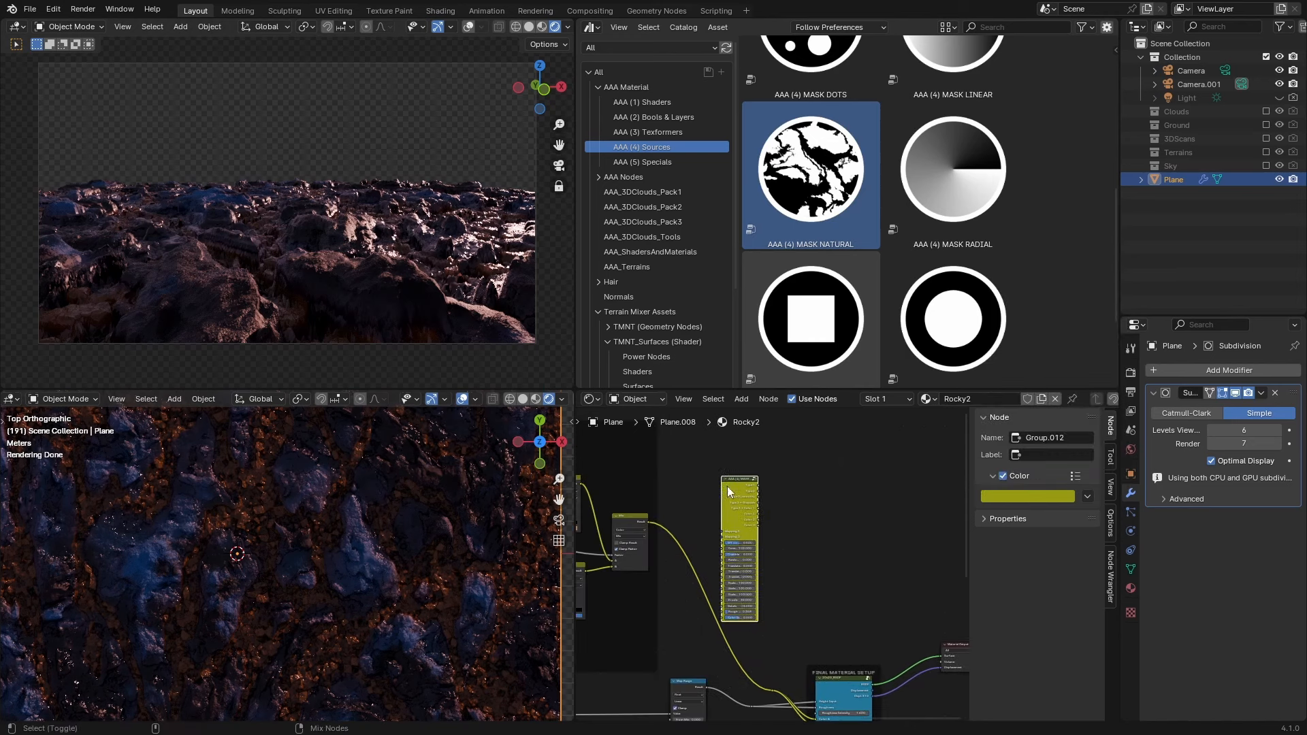
Preview the natural mask node on the terrain and cycle through its first few outputs.
{"action": "left_click", "coordinate": [732, 497], "text": "ctrl+shift"}
{"action": "scroll", "coordinate": [713, 573], "scroll_direction": "down", "scroll_amount": 5}
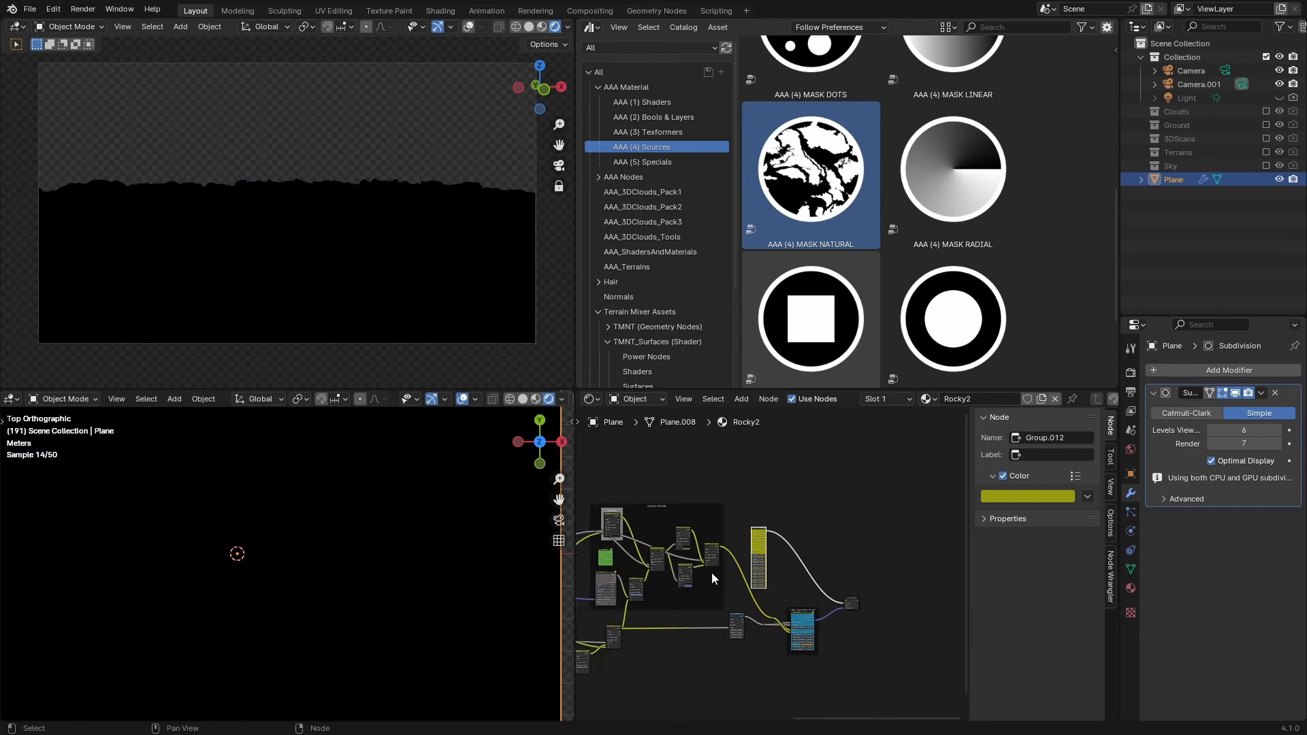
{"action": "scroll", "coordinate": [808, 565], "scroll_direction": "up", "scroll_amount": 7}
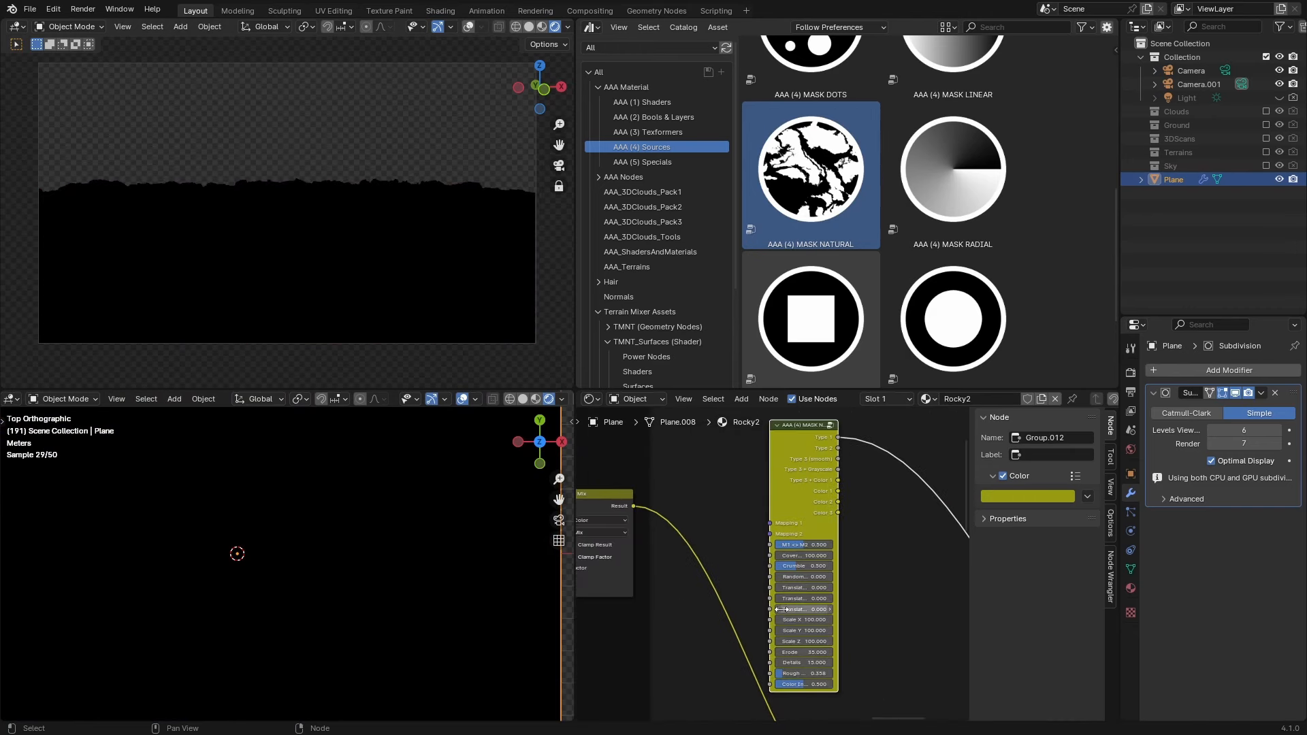
{"action": "scroll", "coordinate": [781, 611], "scroll_direction": "up", "scroll_amount": 1}
{"action": "scroll", "coordinate": [781, 608], "scroll_direction": "down", "scroll_amount": 2}
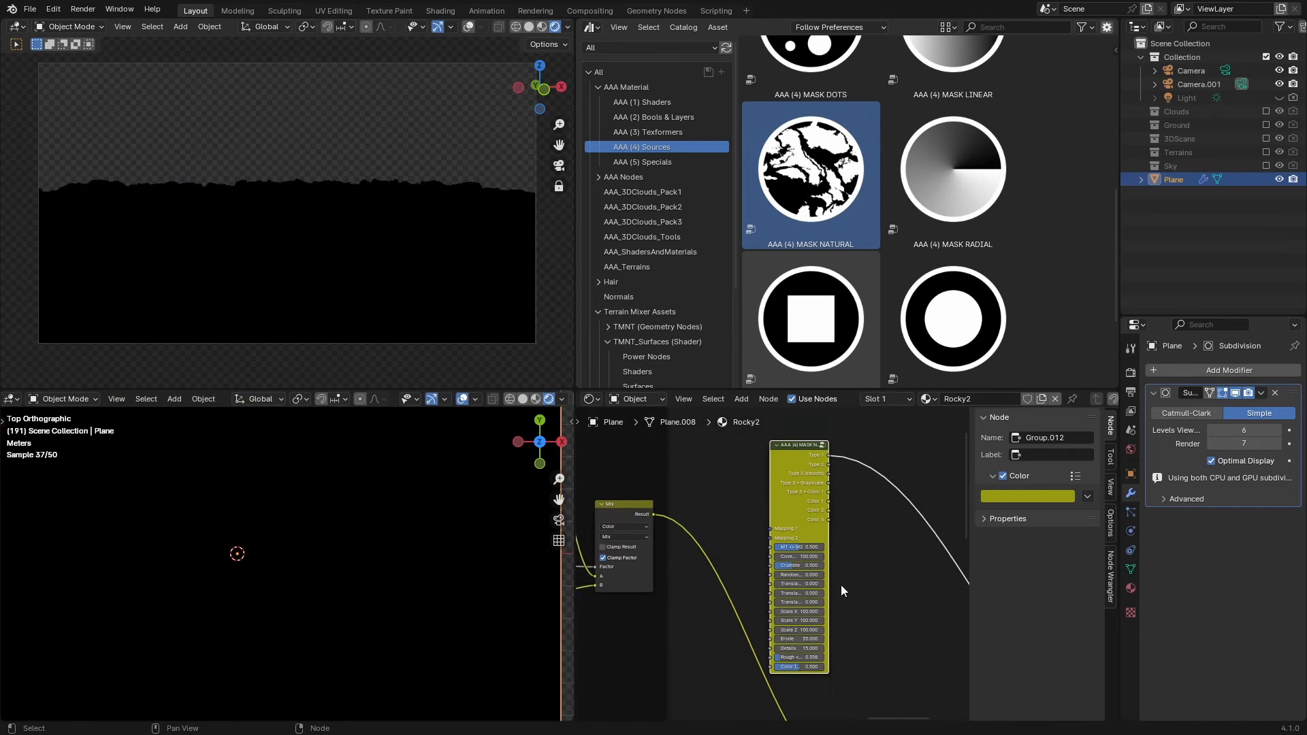
{"action": "scroll", "coordinate": [861, 549], "scroll_direction": "up", "scroll_amount": 1}
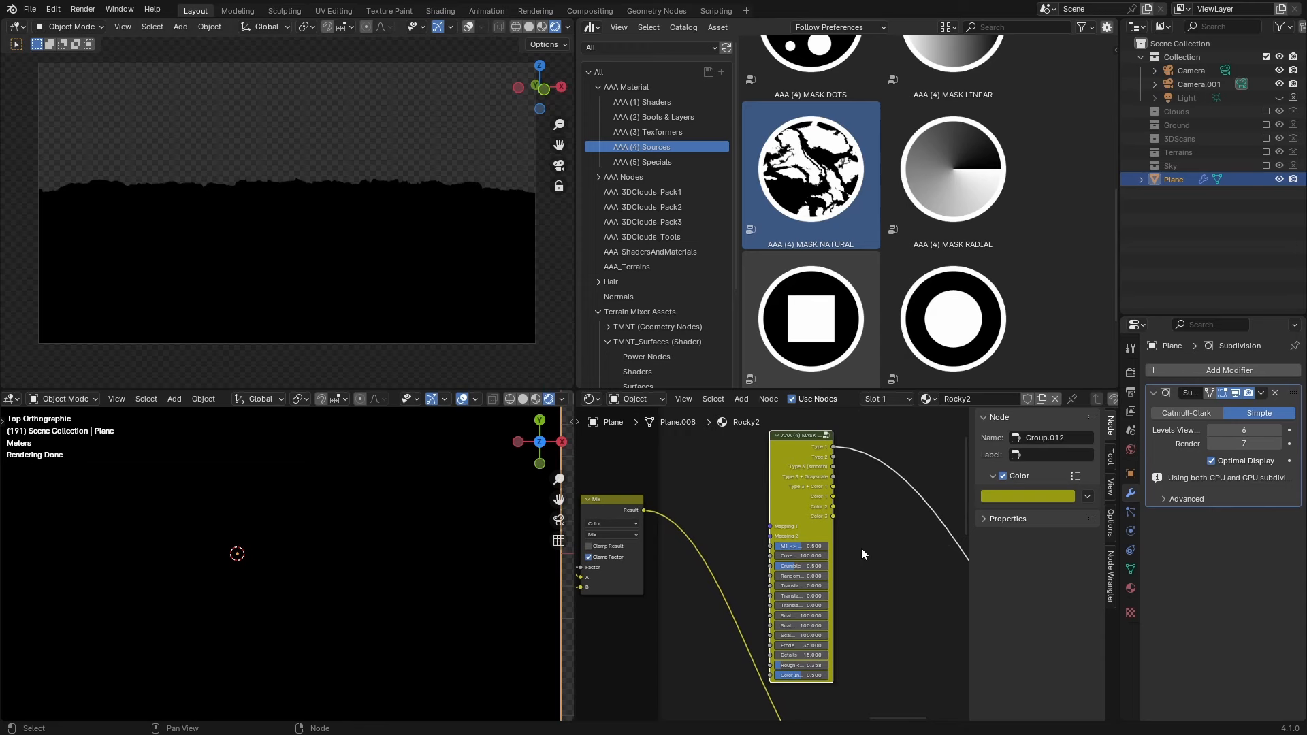
{"action": "left_click", "coordinate": [806, 459], "text": "ctrl+shift"}
{"action": "left_click", "coordinate": [806, 459], "text": "ctrl+shift"}
{"action": "left_click", "coordinate": [807, 459], "text": "ctrl+shift"}
Add a reroute on the vector link feeding the COLOR & TEXTURE frame and connect it to the natural mask's Mapping 1 input.
{"action": "scroll", "coordinate": [871, 504], "scroll_direction": "down", "scroll_amount": 6}
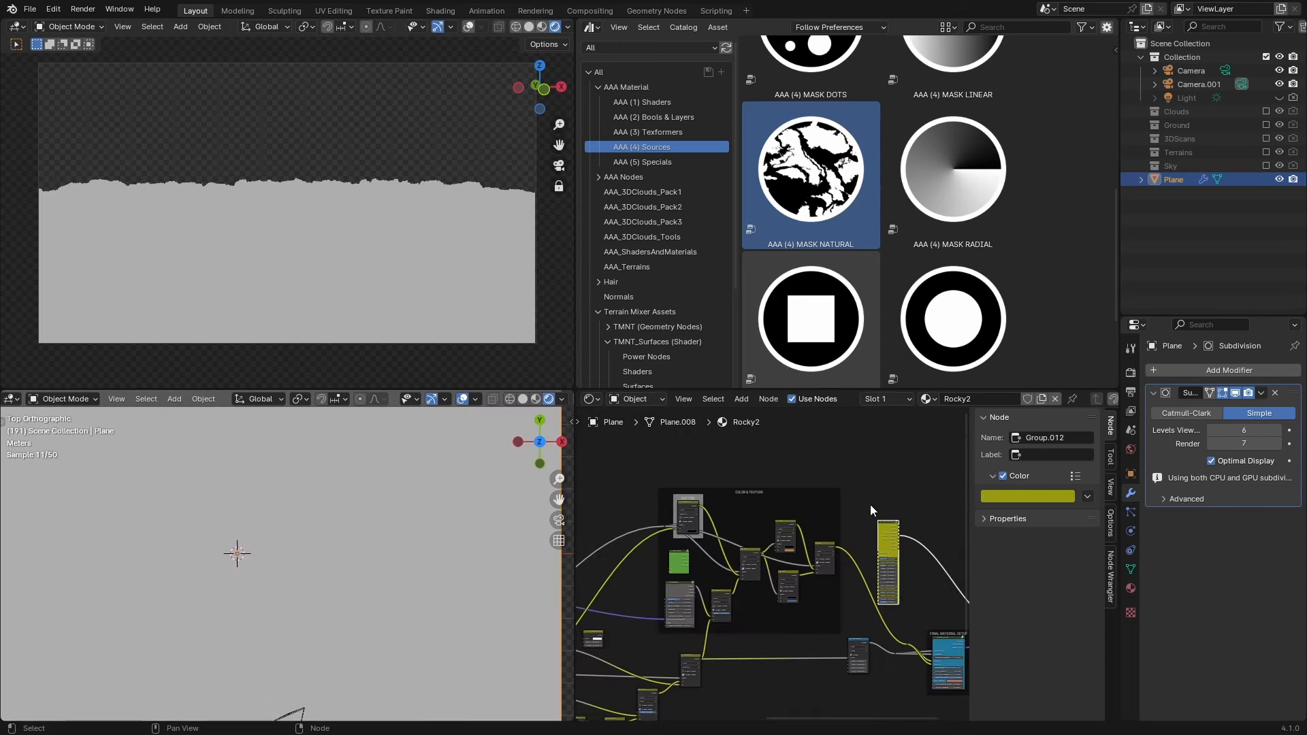
{"action": "middle_click_drag", "start_coordinate": [645, 562], "coordinate": [694, 538]}
{"action": "right_click_drag", "start_coordinate": [669, 578], "coordinate": [663, 593], "text": "shift"}
{"action": "left_click_drag", "start_coordinate": [662, 592], "coordinate": [928, 536]}
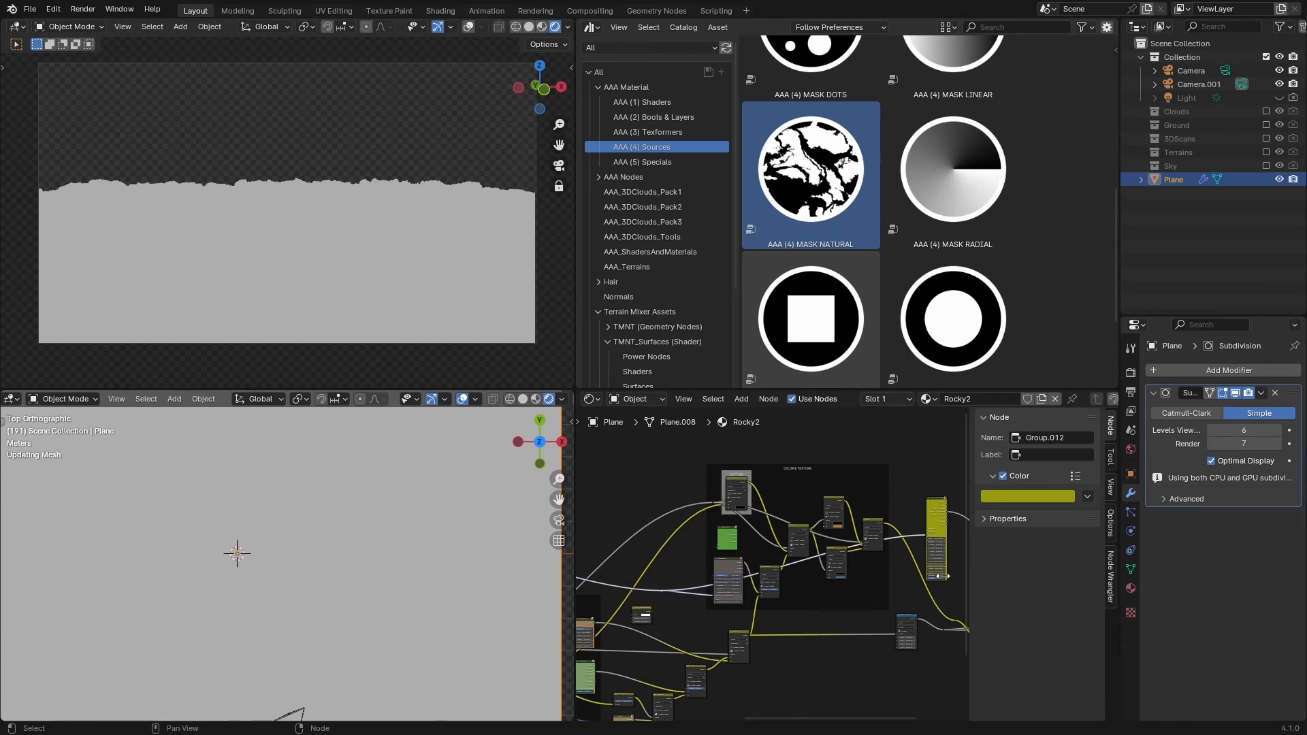
{"action": "middle_click_drag", "start_coordinate": [934, 562], "coordinate": [592, 657], "text": "ctrl"}
{"action": "middle_click_drag", "start_coordinate": [819, 460], "coordinate": [743, 537]}
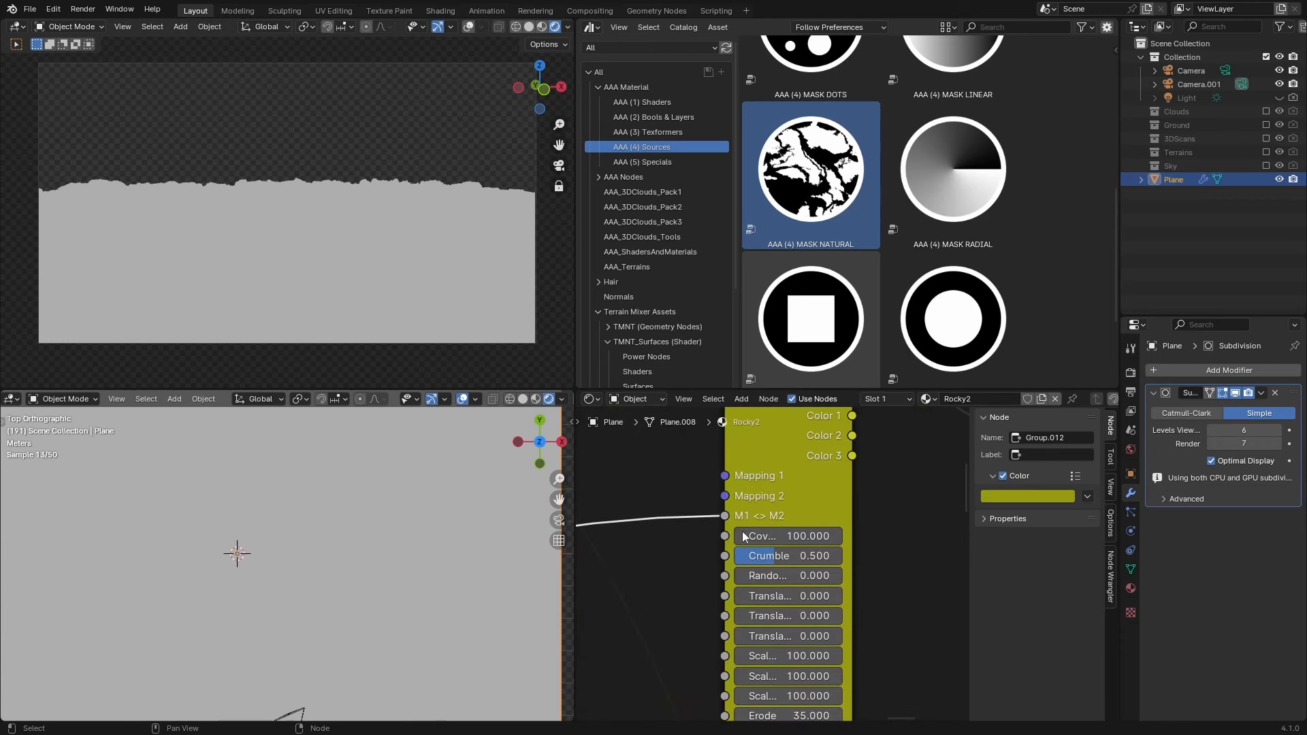
{"action": "left_click_drag", "start_coordinate": [725, 515], "coordinate": [724, 475]}
{"action": "scroll", "coordinate": [773, 559], "scroll_direction": "down", "scroll_amount": 1}
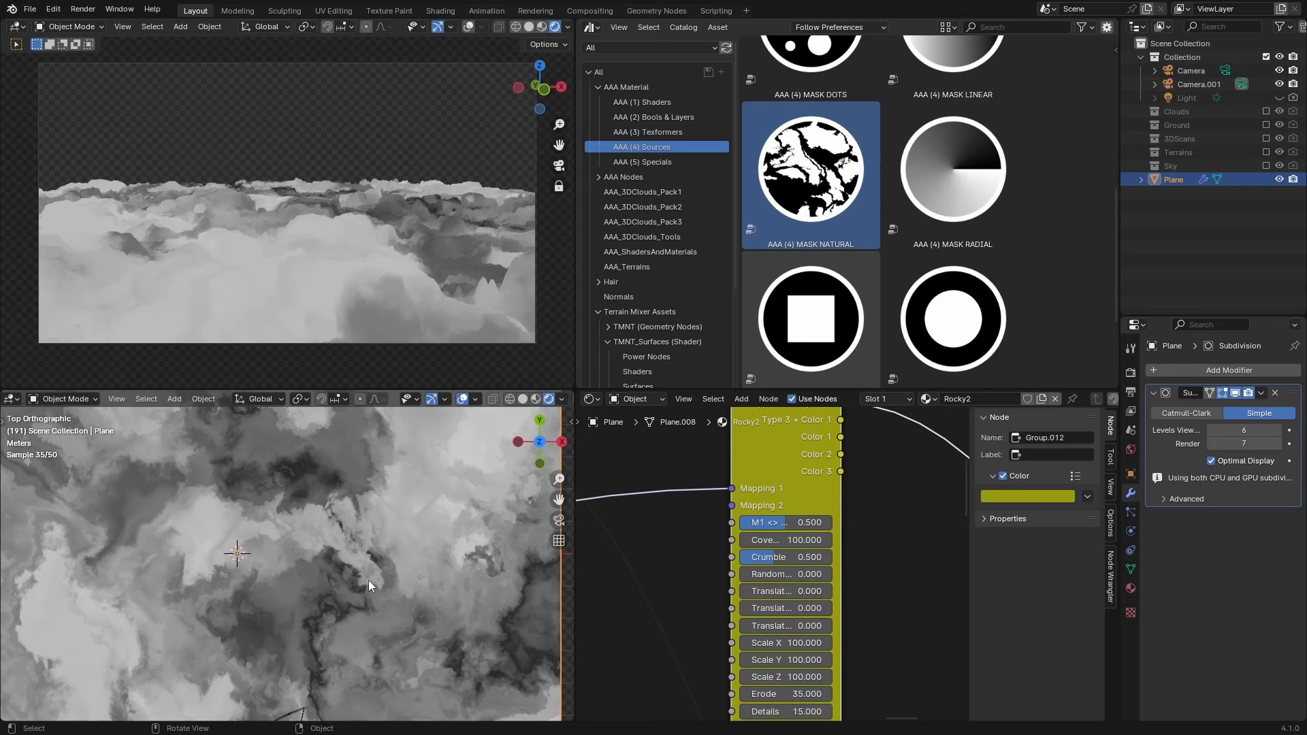
Move the natural mask into the COLOR & TEXTURE frame, preview its Type 3 + Color 1 output, and set M1 <> M2 to about 0.392.
{"action": "scroll", "coordinate": [369, 580], "scroll_direction": "down", "scroll_amount": 5}
{"action": "scroll", "coordinate": [824, 561], "scroll_direction": "down", "scroll_amount": 5}
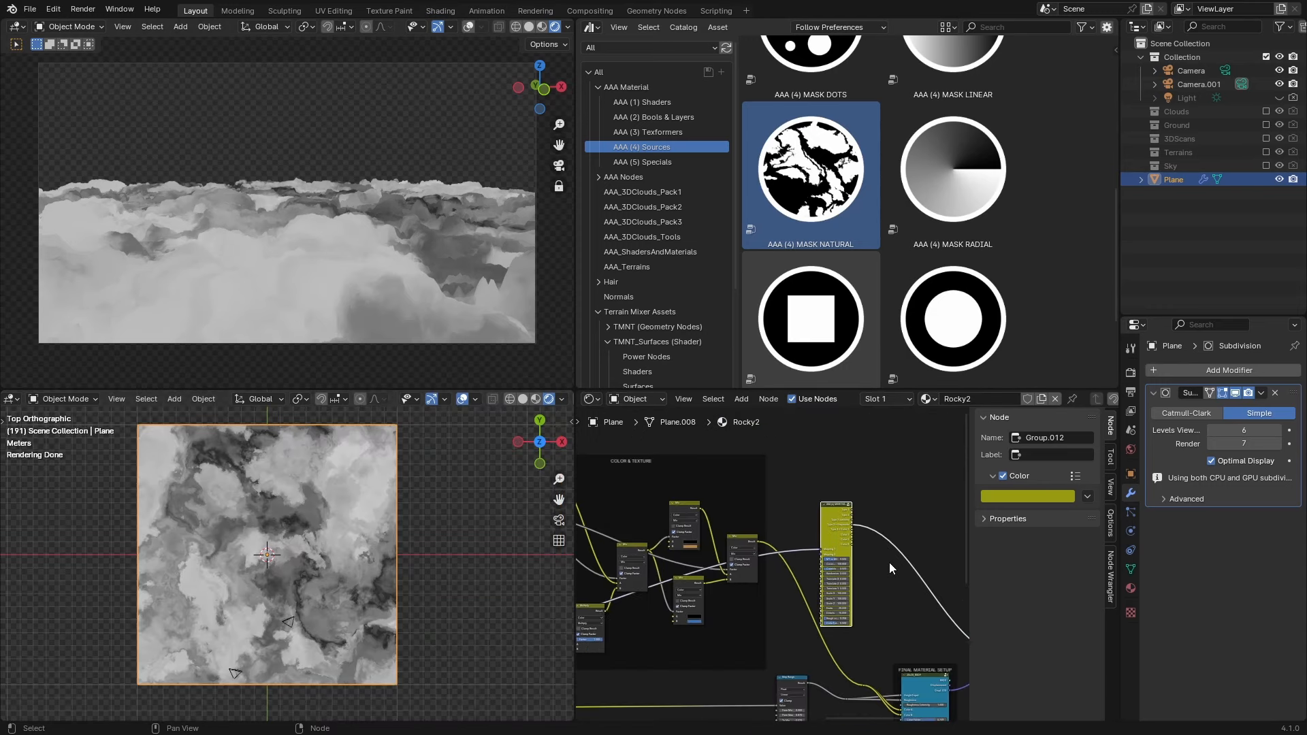
{"action": "left_click_drag", "start_coordinate": [848, 516], "coordinate": [730, 492]}
{"action": "scroll", "coordinate": [728, 491], "scroll_direction": "up", "scroll_amount": 7}
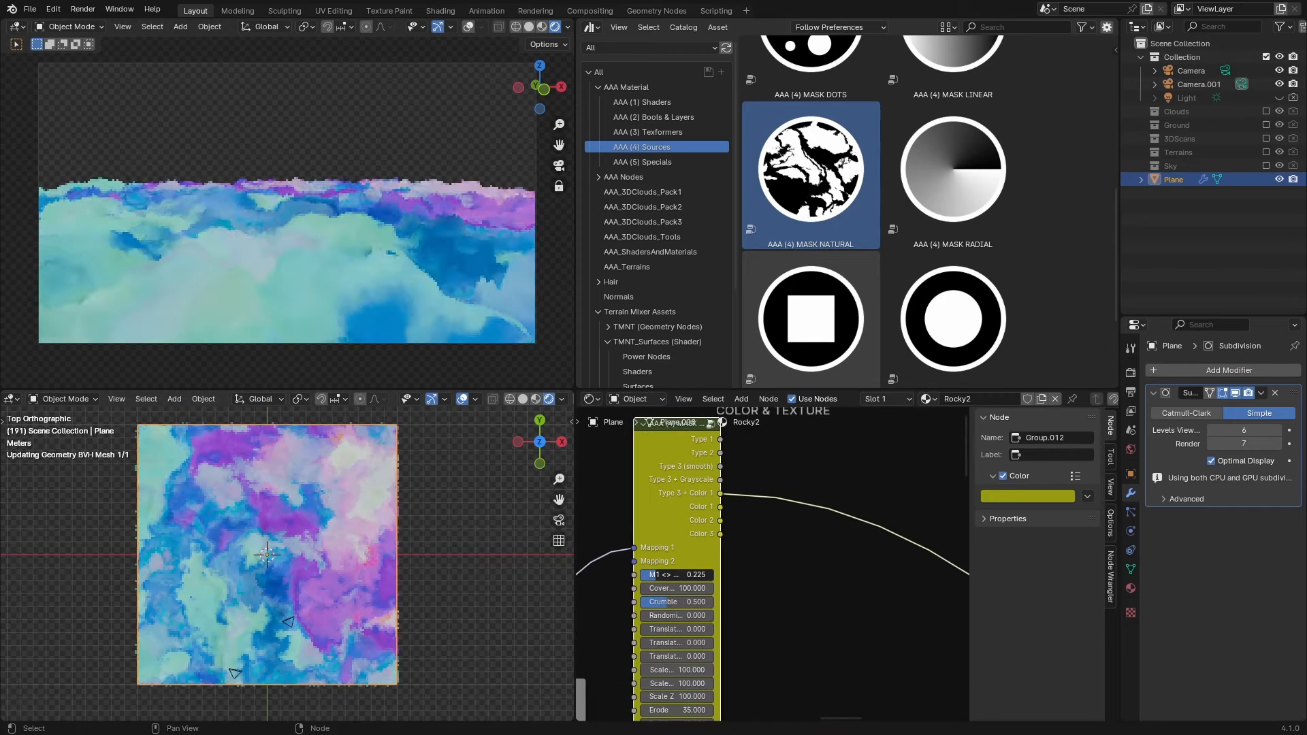
Preview the black and orange Mix node and connect the natural mask's Type 3 + Color 1 output to its B input.
{"action": "scroll", "coordinate": [730, 593], "scroll_direction": "down", "scroll_amount": 4}
{"action": "scroll", "coordinate": [730, 592], "scroll_direction": "up", "scroll_amount": 1}
{"action": "middle_click_drag", "start_coordinate": [730, 597], "coordinate": [735, 563]}
{"action": "left_click", "coordinate": [769, 617], "text": "ctrl+shift"}
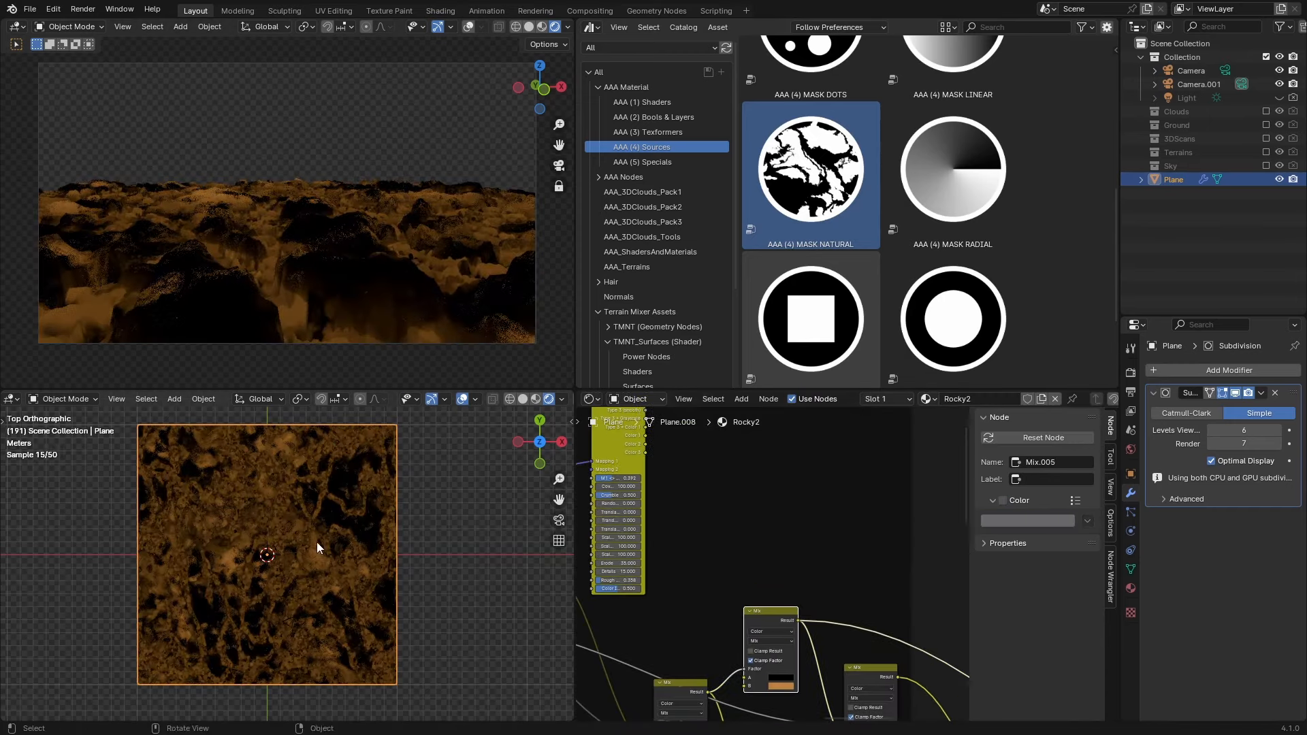
{"action": "middle_click_drag", "start_coordinate": [650, 436], "coordinate": [669, 518]}
{"action": "left_click_drag", "start_coordinate": [666, 506], "coordinate": [678, 712]}
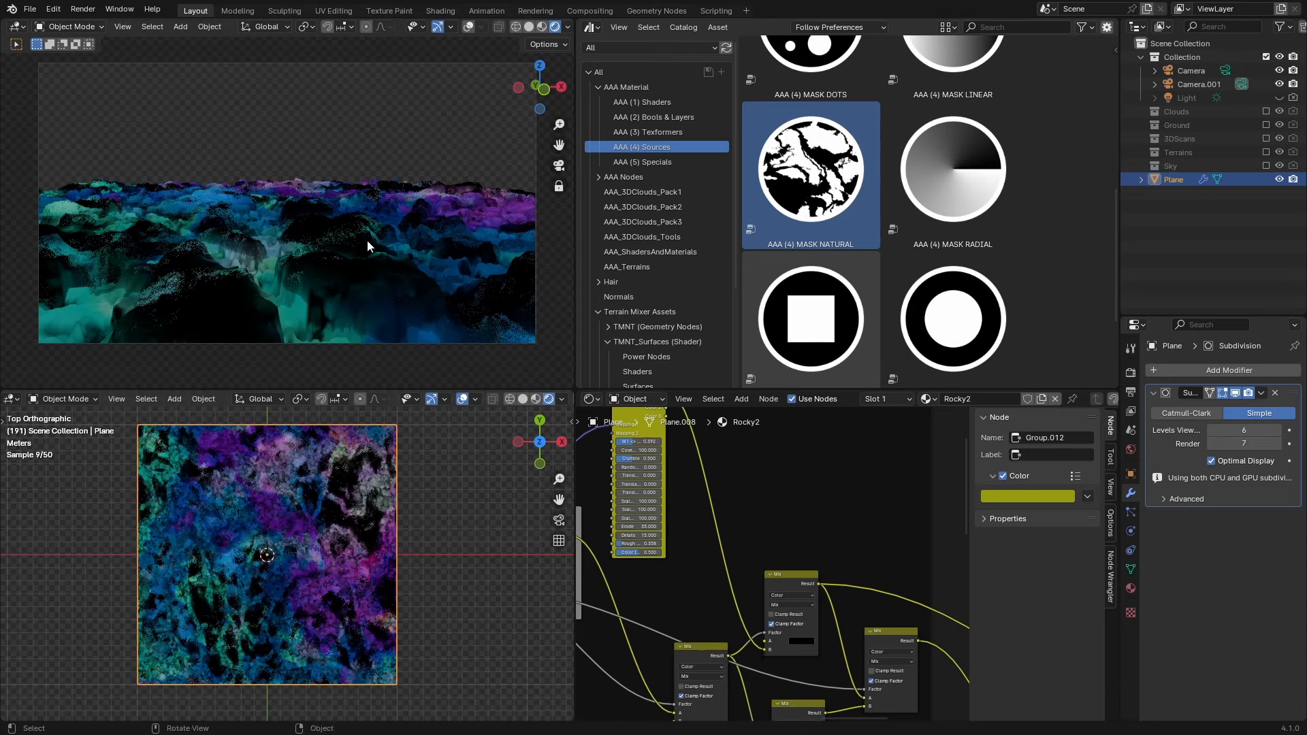
{"action": "middle_click_drag", "start_coordinate": [688, 497], "coordinate": [734, 602]}
Add a reroute on the link from the mask's Type 3 + Color 1 output and inspect the terrain colors up close.
{"action": "scroll", "coordinate": [734, 541], "scroll_direction": "up", "scroll_amount": 3}
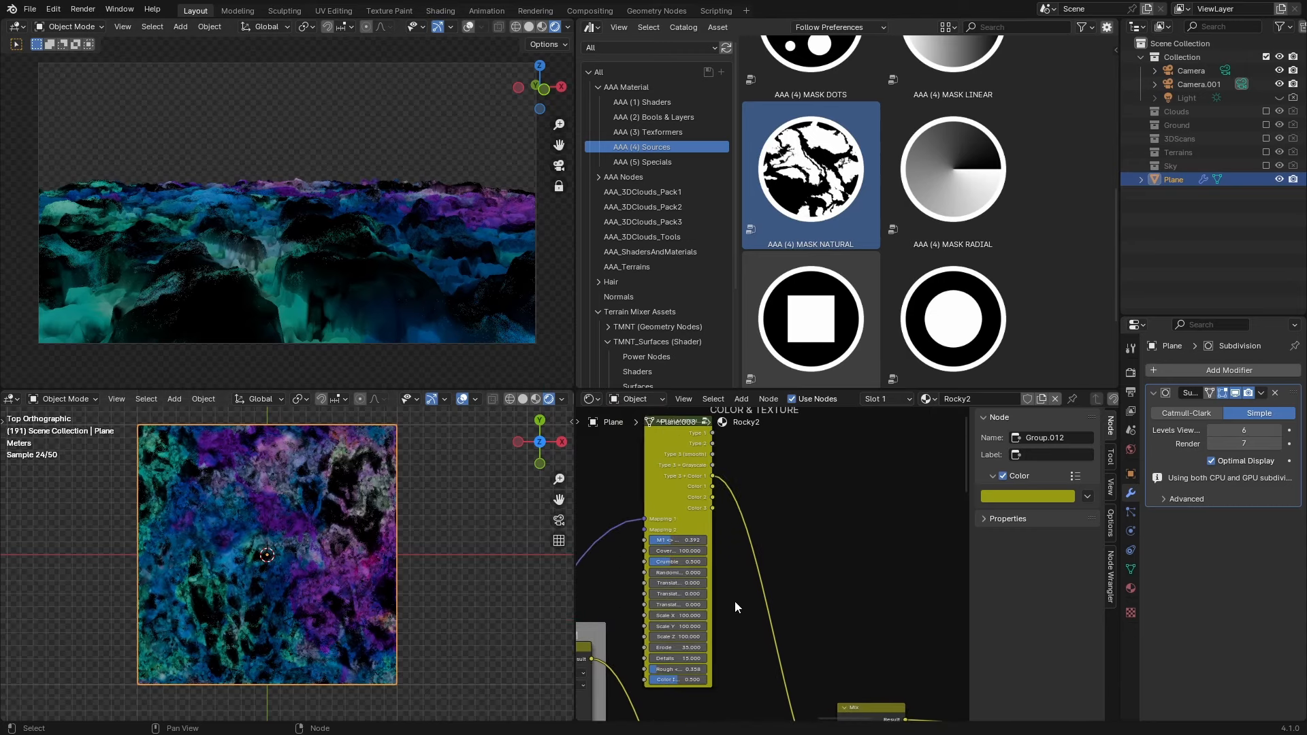
{"action": "right_click_drag", "start_coordinate": [780, 555], "coordinate": [713, 513], "text": "shift"}
{"action": "left_click", "coordinate": [702, 512]}
{"action": "scroll", "coordinate": [406, 668], "scroll_direction": "up", "scroll_amount": 4}
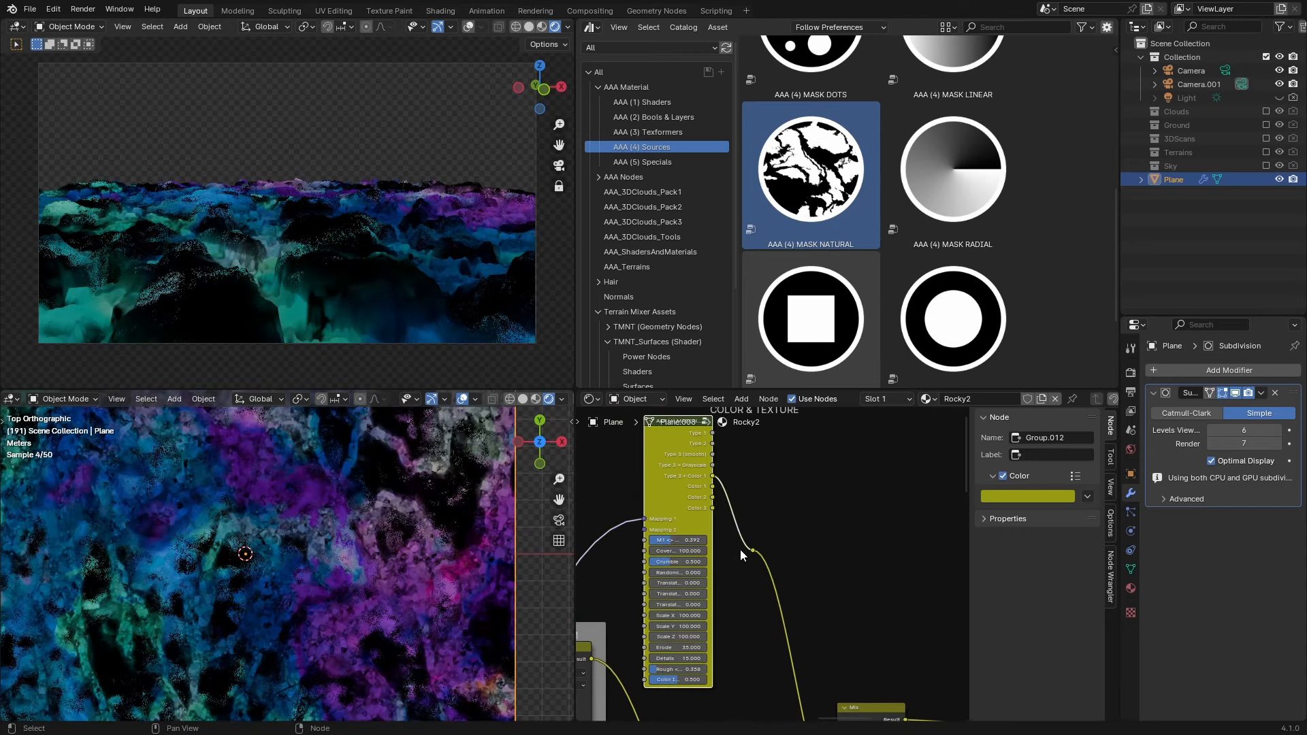
Insert a Hue/Saturation/Value node after the natural mask's Type 3 + Color 1 output, with Hue 0.750 and Saturation 0.800.
{"action": "scroll", "coordinate": [688, 504], "scroll_direction": "down", "scroll_amount": 2}
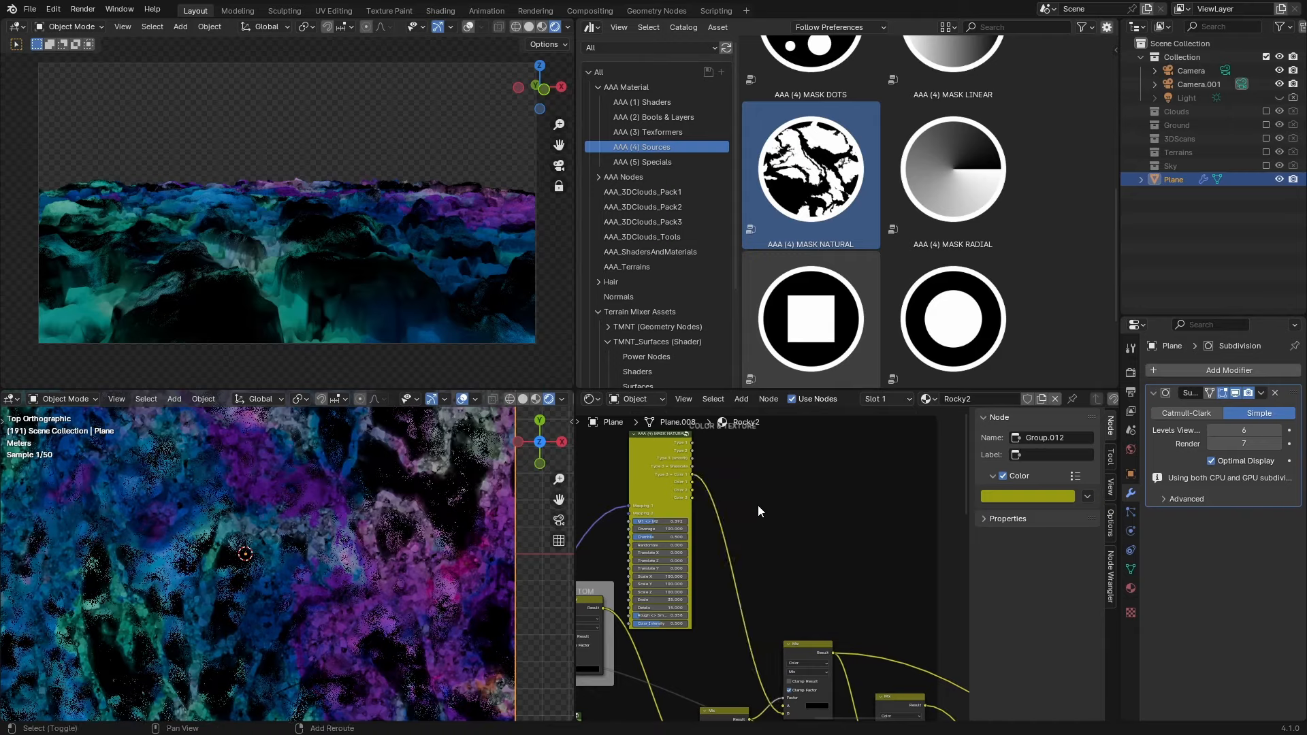
{"action": "key", "text": "shift+a"}
{"action": "type", "text": "hue"}
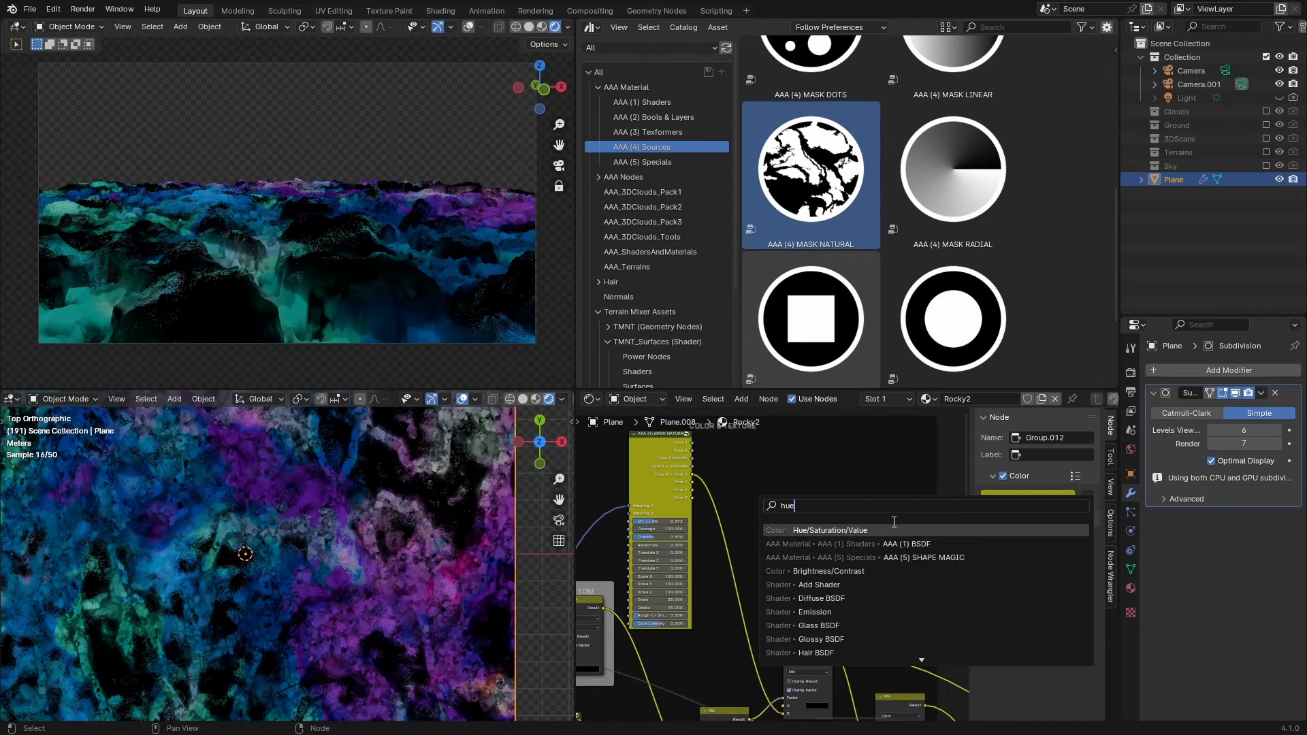
{"action": "key", "text": "Return"}
{"action": "left_click", "coordinate": [673, 512]}
{"action": "scroll", "coordinate": [708, 524], "scroll_direction": "up", "scroll_amount": 4}
{"action": "left_click_drag", "start_coordinate": [751, 524], "coordinate": [806, 534]}
Set the natural mask's Coverage to 94.100, Crumble to 0.750 and Erode to 47.000.
{"action": "scroll", "coordinate": [781, 621], "scroll_direction": "up", "scroll_amount": 3}
{"action": "middle_click_drag", "start_coordinate": [709, 592], "coordinate": [817, 609]}
{"action": "left_click_drag", "start_coordinate": [681, 515], "coordinate": [631, 515]}
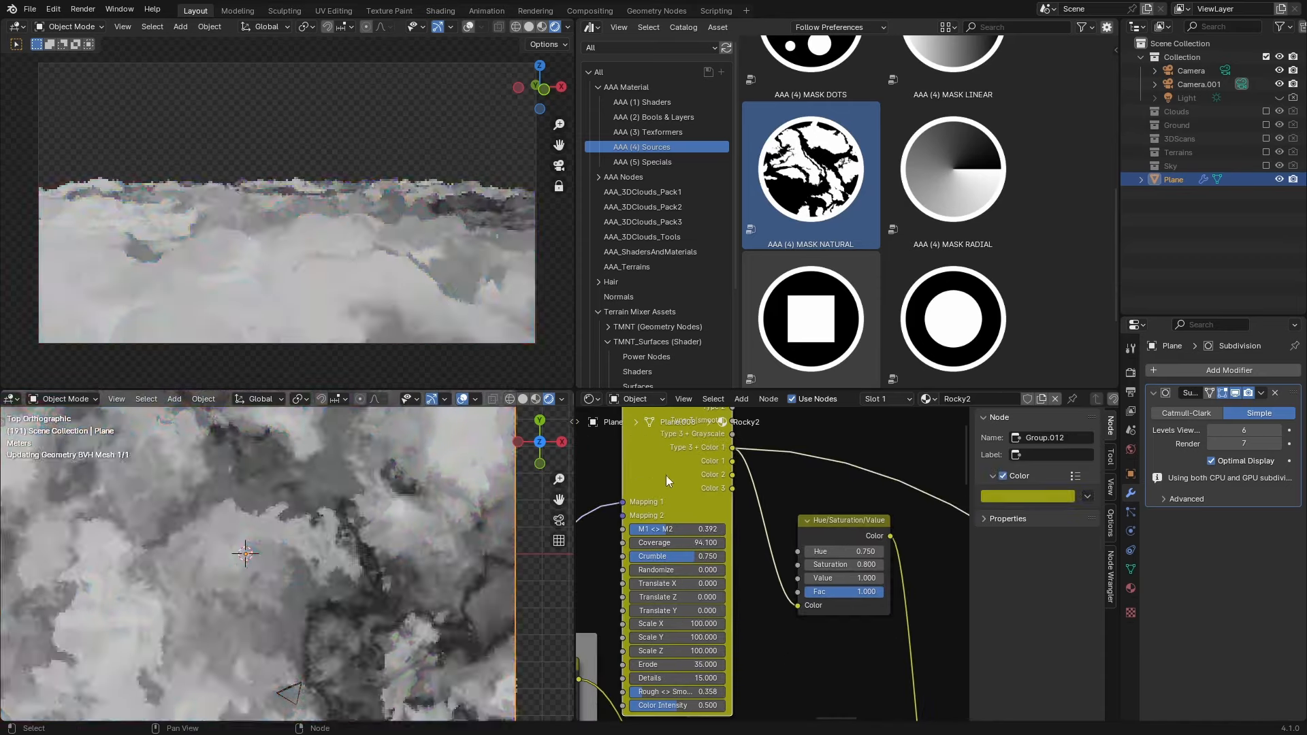
{"action": "left_click_drag", "start_coordinate": [666, 665], "coordinate": [708, 665]}
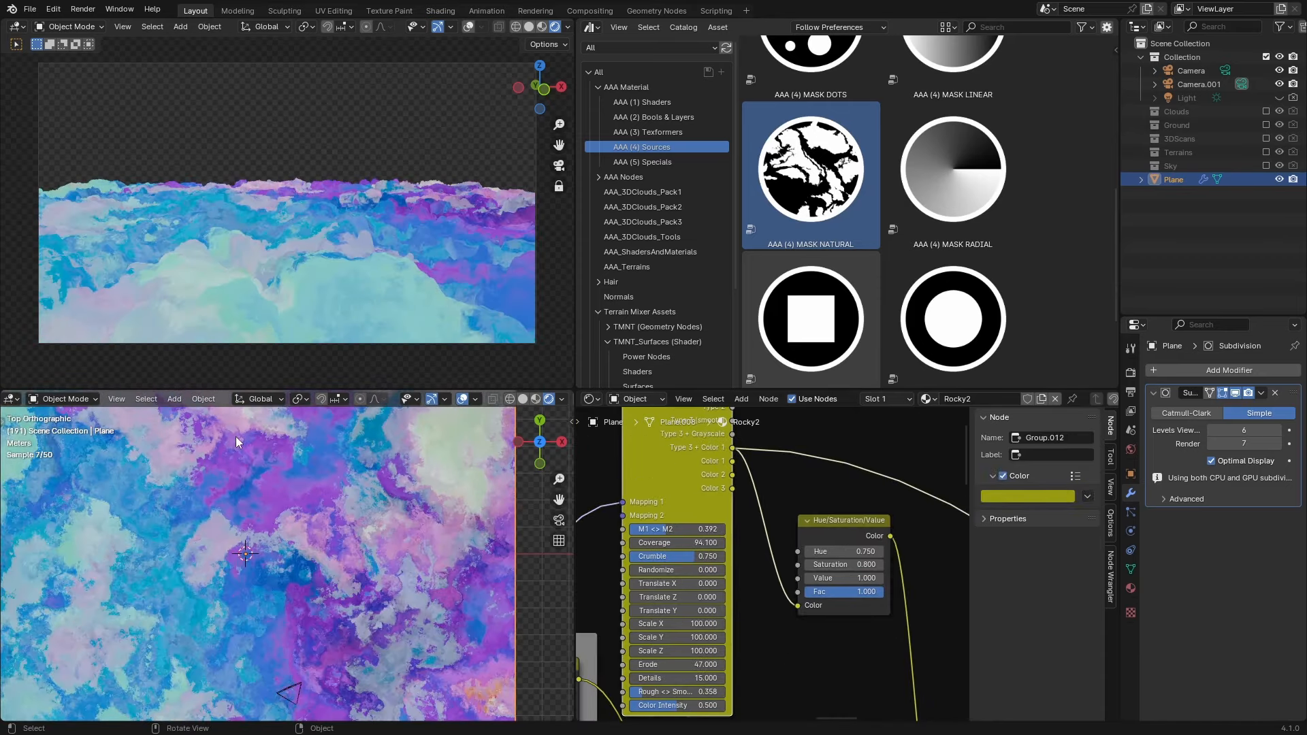
Connect the FINAL MATERIAL SETUP node's BSDF to the Material Output and inspect the terrain up close and from another camera angle.
{"action": "scroll", "coordinate": [777, 530], "scroll_direction": "down", "scroll_amount": 3}
{"action": "scroll", "coordinate": [778, 530], "scroll_direction": "down", "scroll_amount": 2}
{"action": "middle_click_drag", "start_coordinate": [931, 619], "coordinate": [715, 505]}
{"action": "scroll", "coordinate": [715, 505], "scroll_direction": "up", "scroll_amount": 1}
{"action": "middle_click_drag", "start_coordinate": [790, 613], "coordinate": [730, 561]}
{"action": "scroll", "coordinate": [763, 576], "scroll_direction": "up", "scroll_amount": 2}
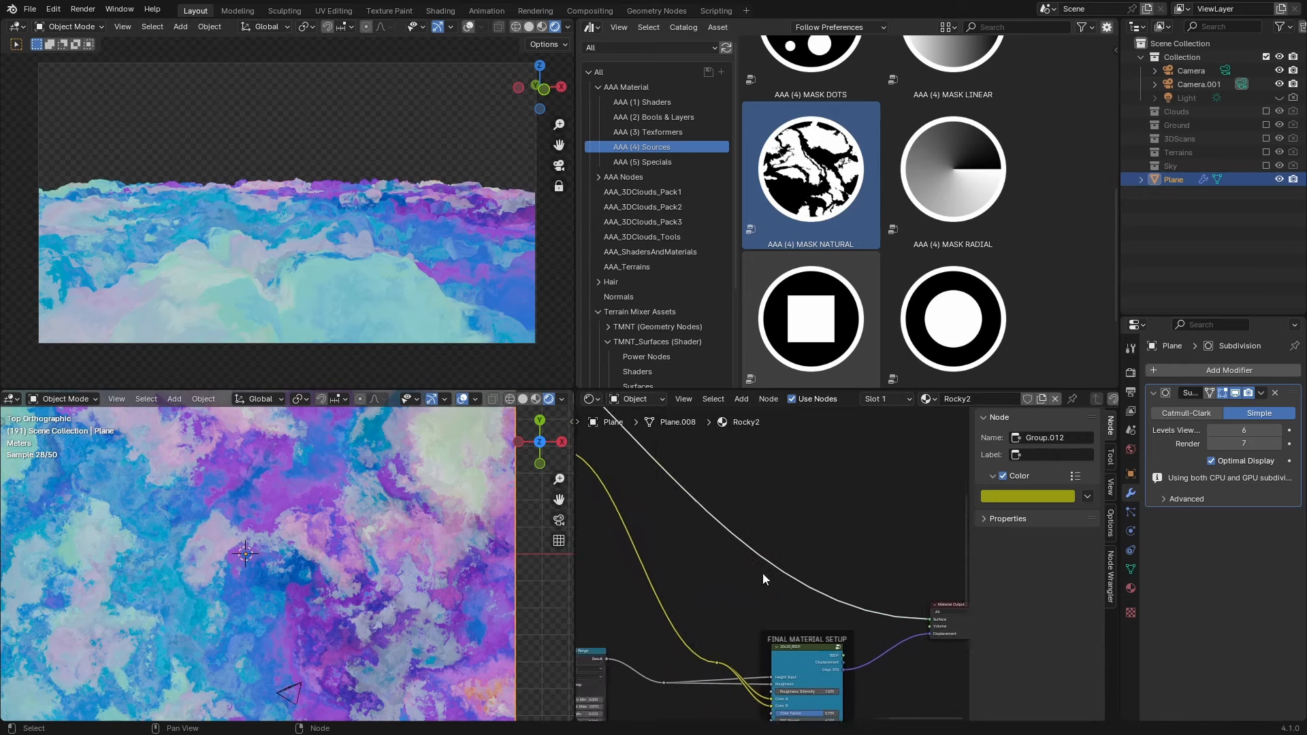
{"action": "middle_click_drag", "start_coordinate": [770, 648], "coordinate": [744, 580]}
{"action": "left_click", "coordinate": [757, 578], "text": "ctrl+shift"}
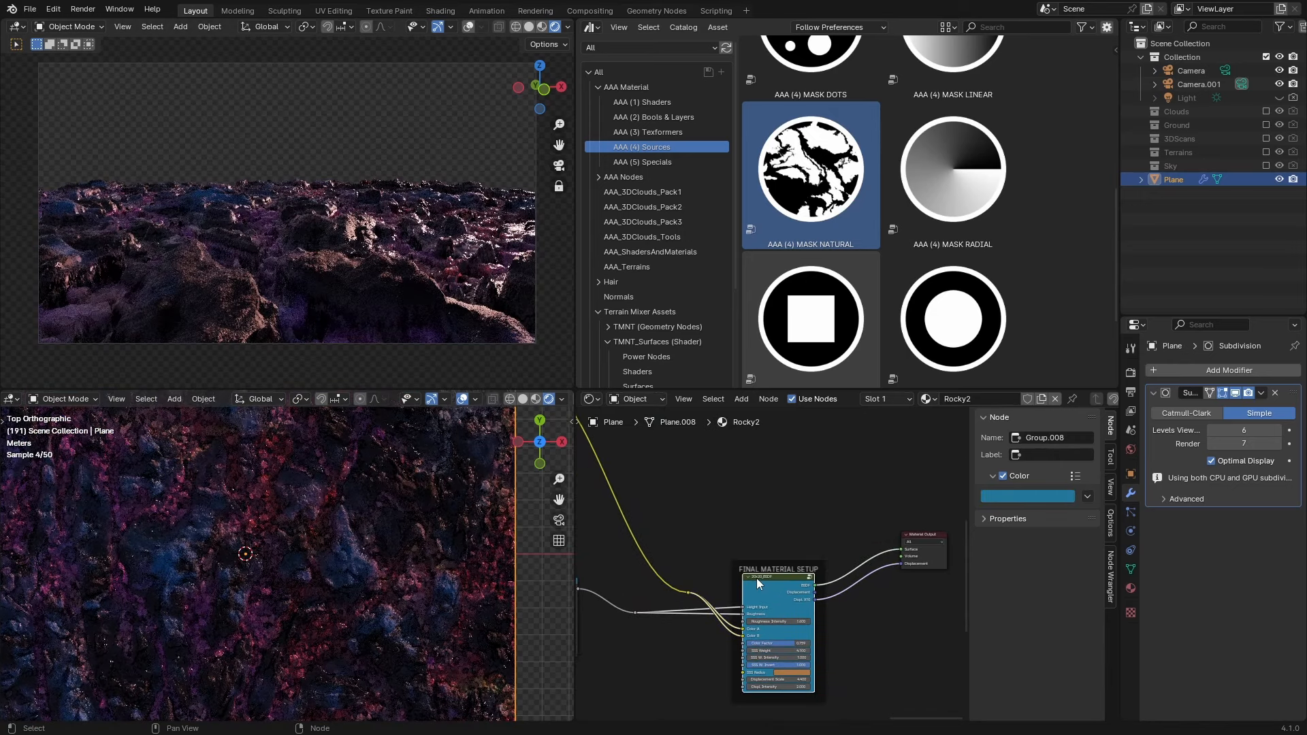
{"action": "scroll", "coordinate": [297, 642], "scroll_direction": "up", "scroll_amount": 3}
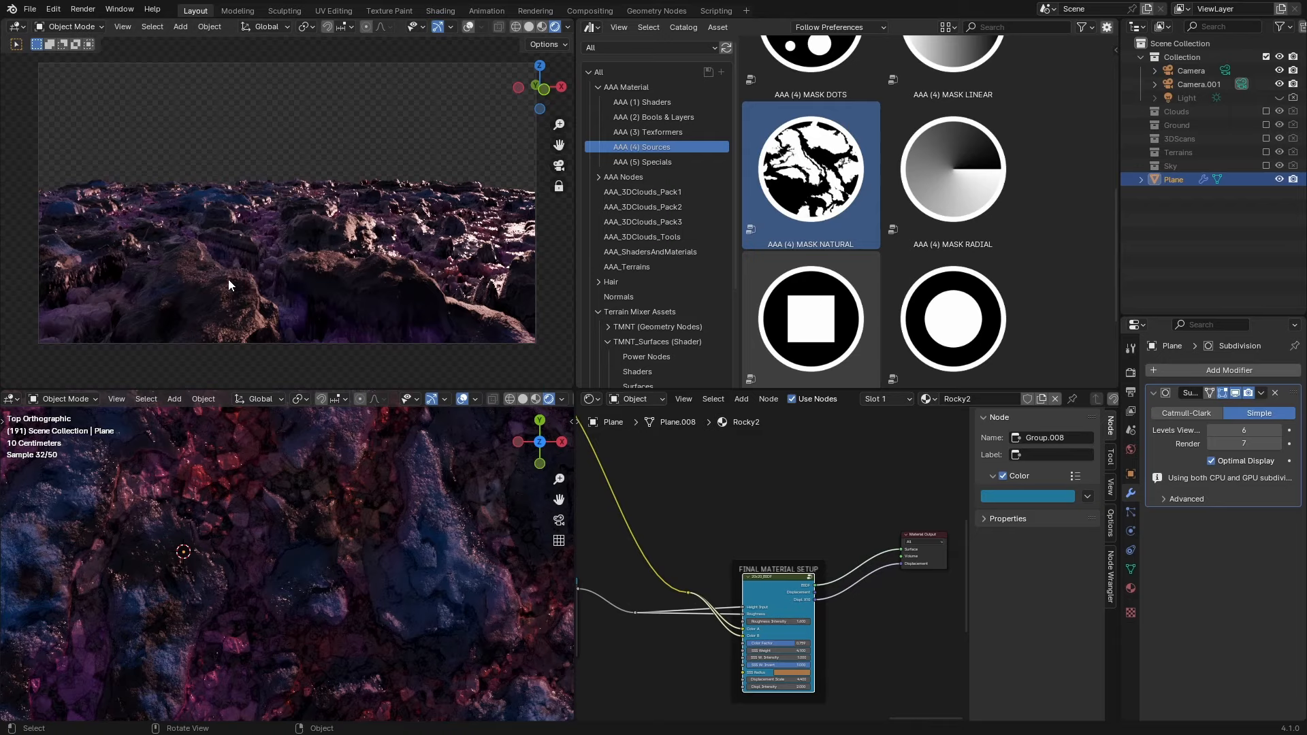
{"action": "middle_click_drag", "start_coordinate": [228, 279], "coordinate": [266, 276]}
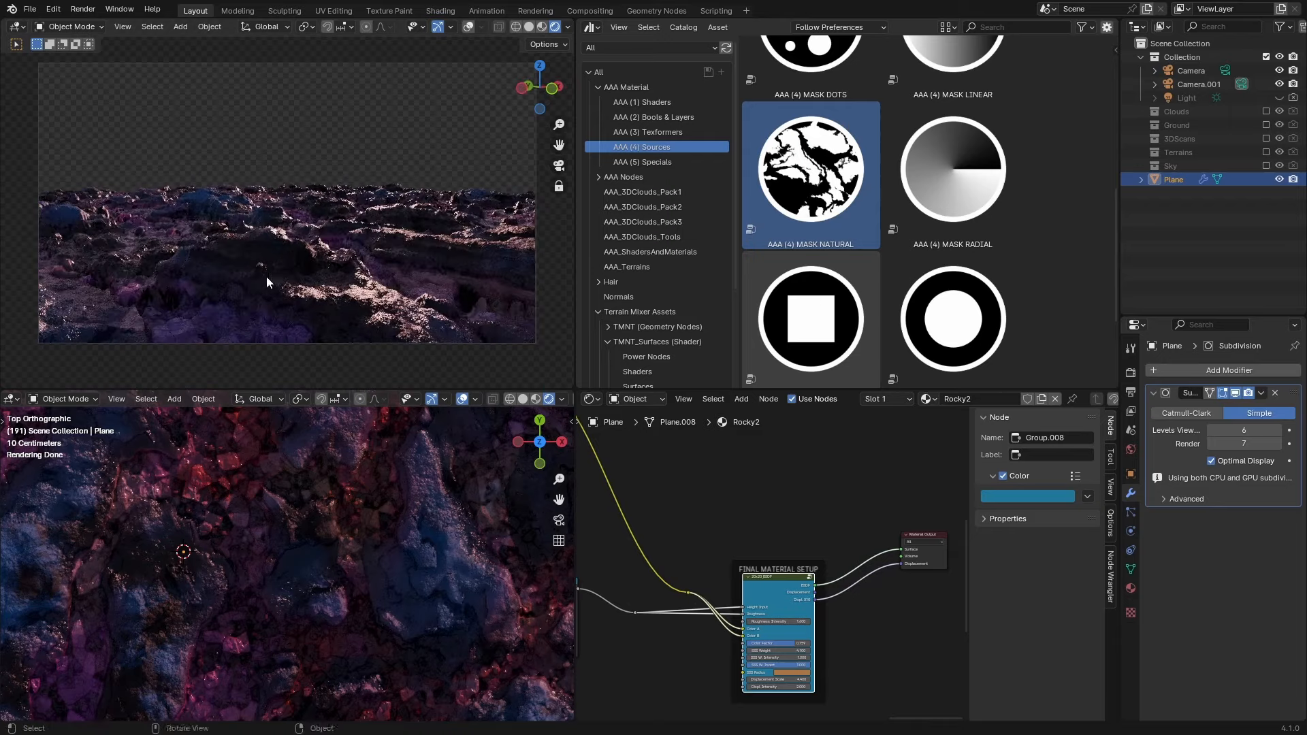
{"action": "scroll", "coordinate": [267, 276], "scroll_direction": "down", "scroll_amount": 5}
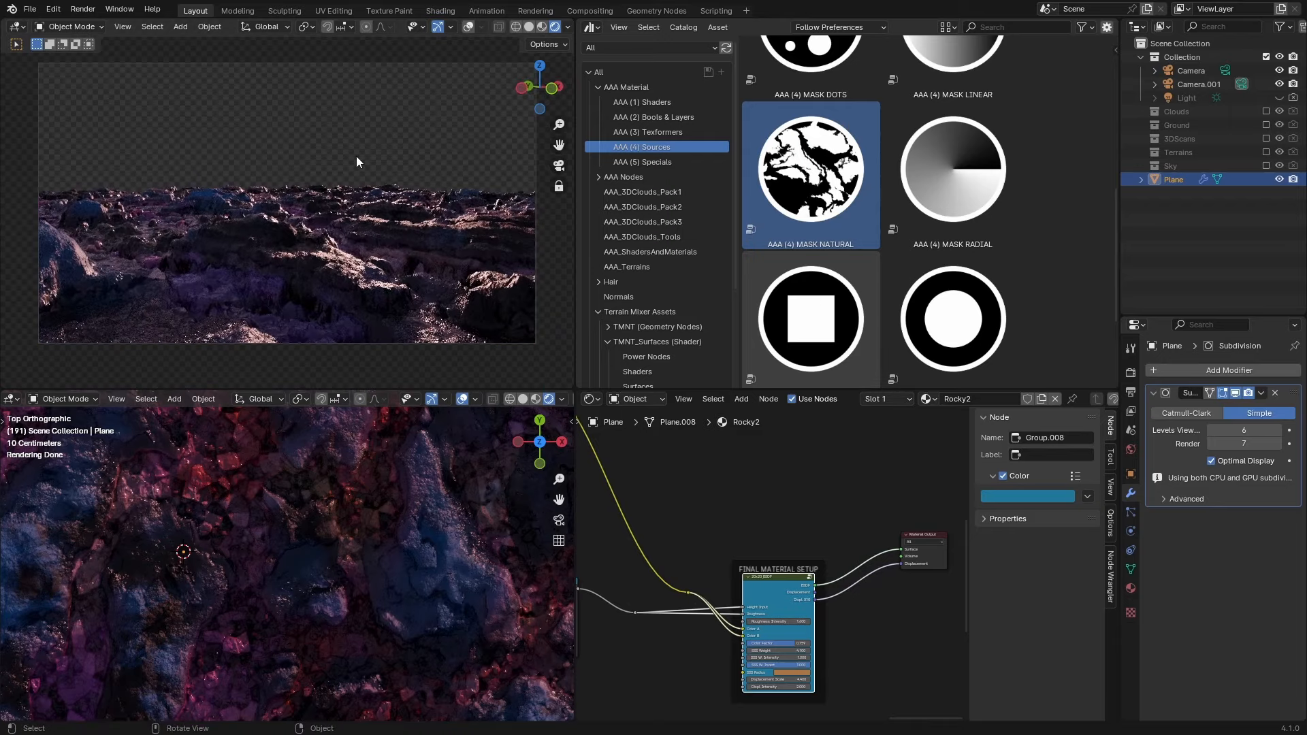
Show the world's shader nodes and set the Sky Texture's Sun Rotation to 751°.
{"action": "left_click", "coordinate": [591, 399]}
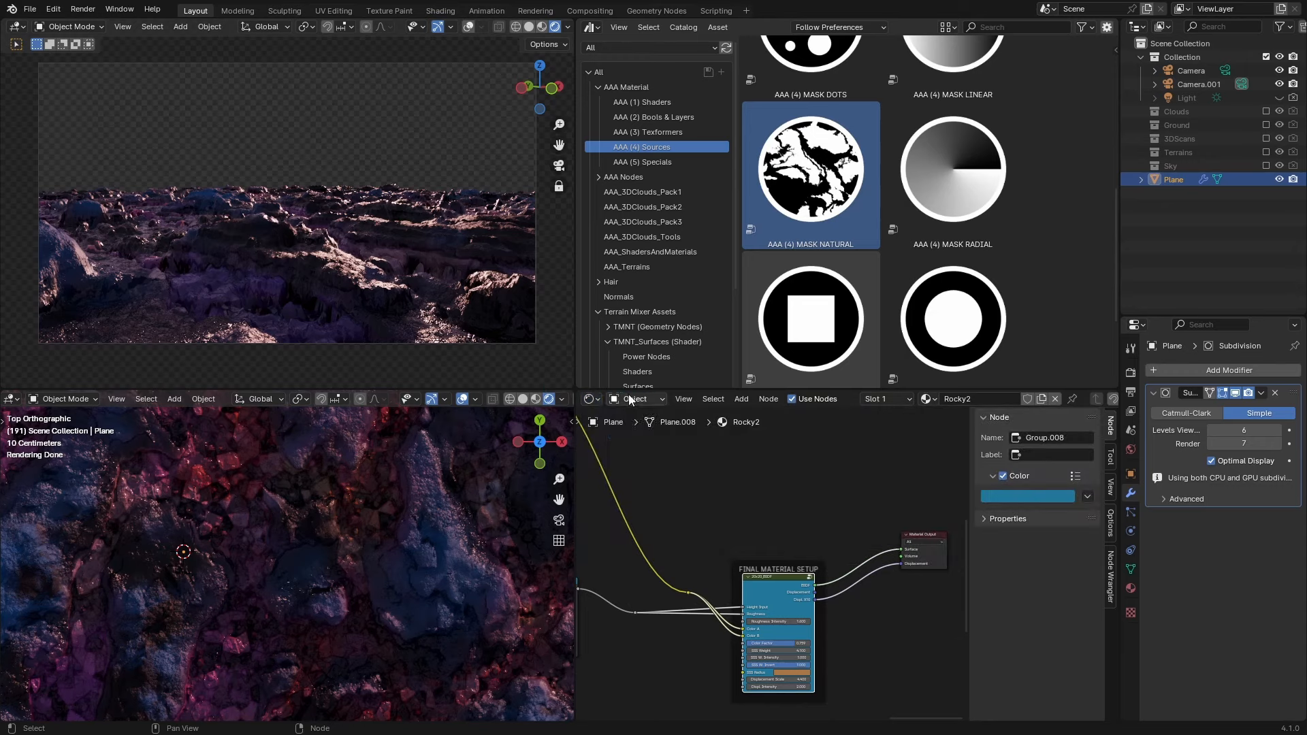
{"action": "left_click", "coordinate": [631, 400]}
{"action": "left_click", "coordinate": [652, 451]}
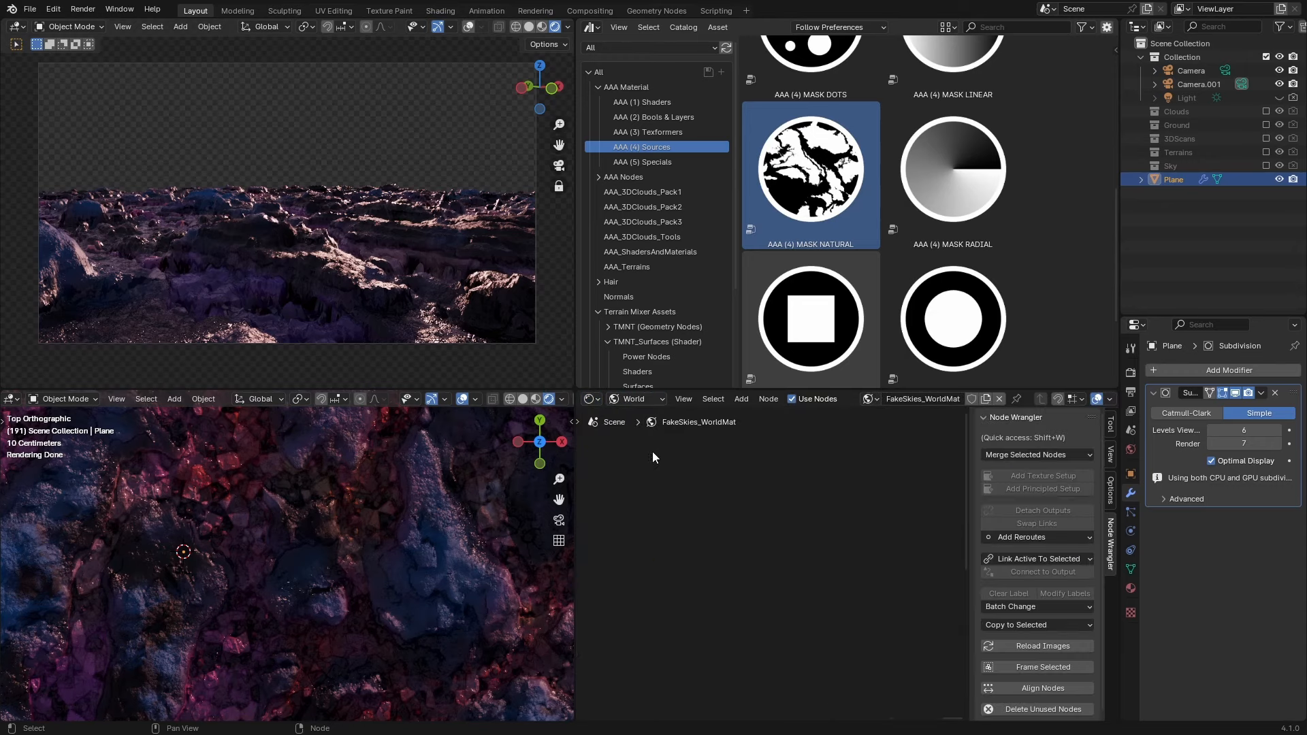
{"action": "key", "text": "Home"}
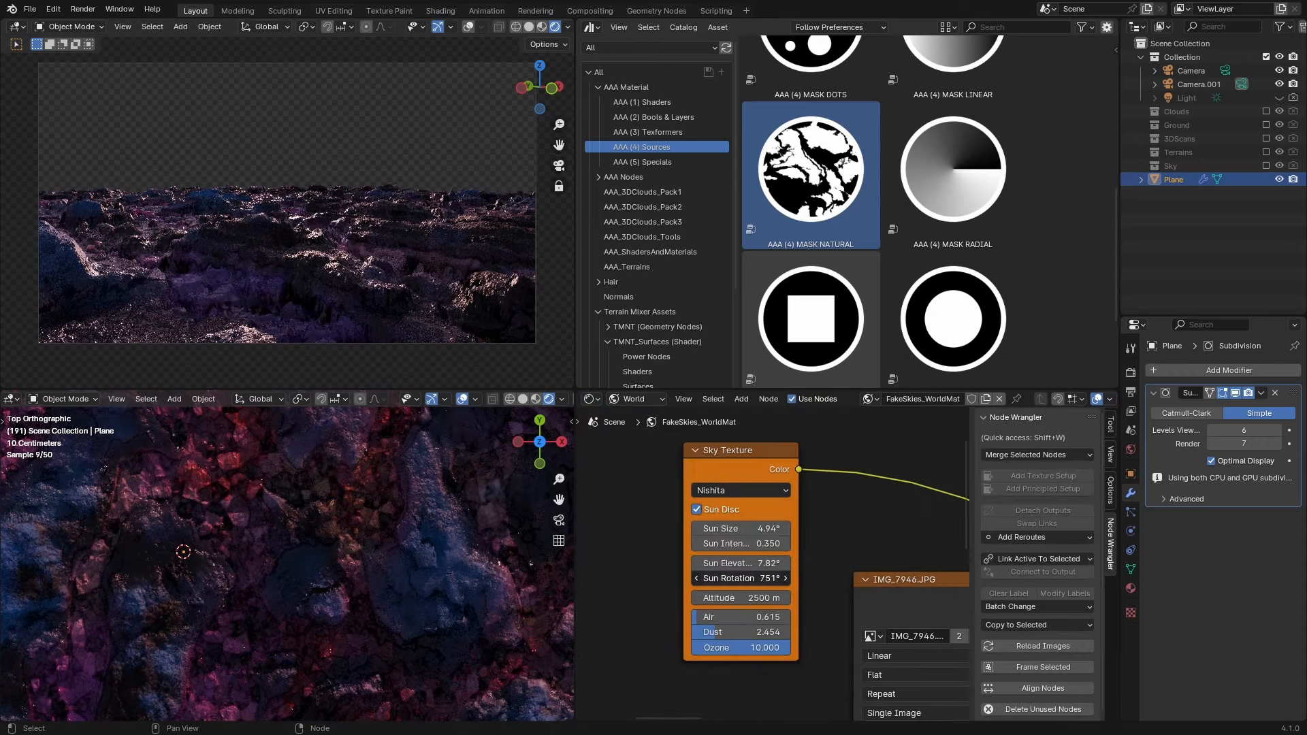
Render the scene, examine the rock and gravel colors across the image, and close the render window.
{"action": "key", "text": "F12"}
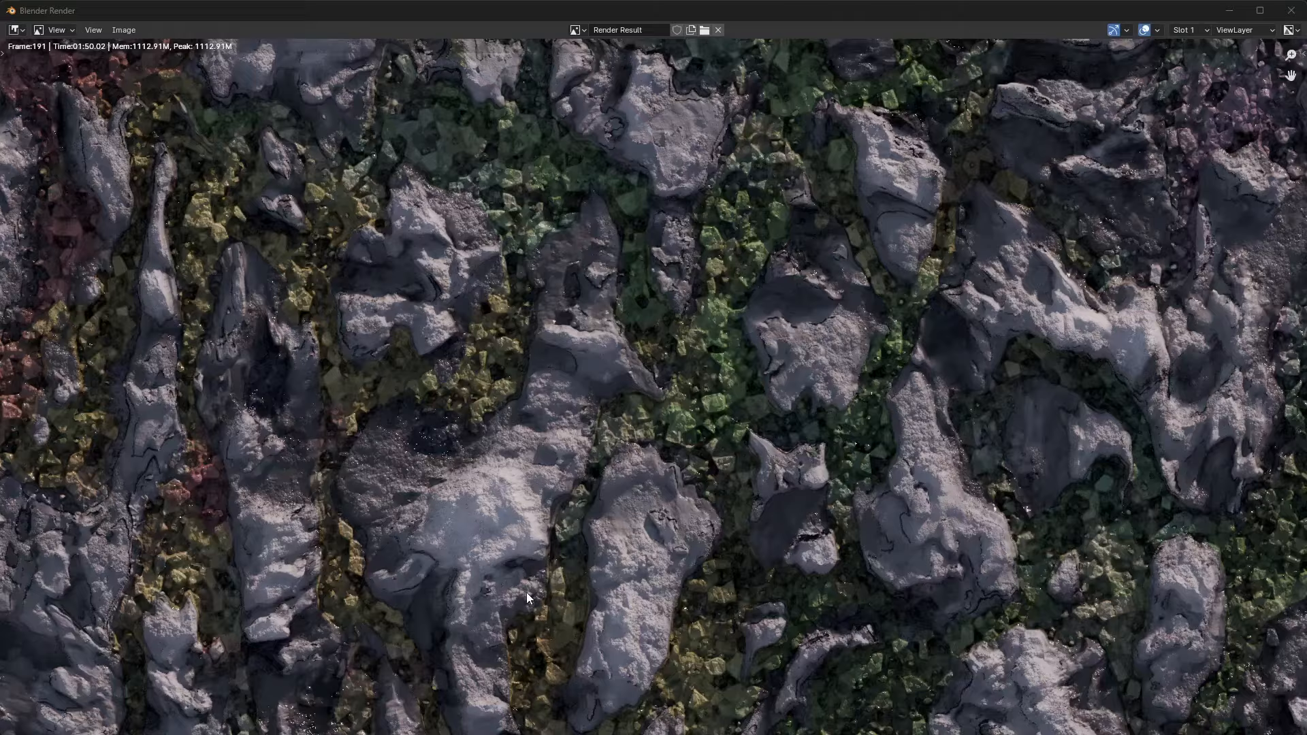
{"action": "middle_click_drag", "start_coordinate": [571, 436], "coordinate": [647, 554]}
{"action": "middle_click_drag", "start_coordinate": [697, 538], "coordinate": [696, 568]}
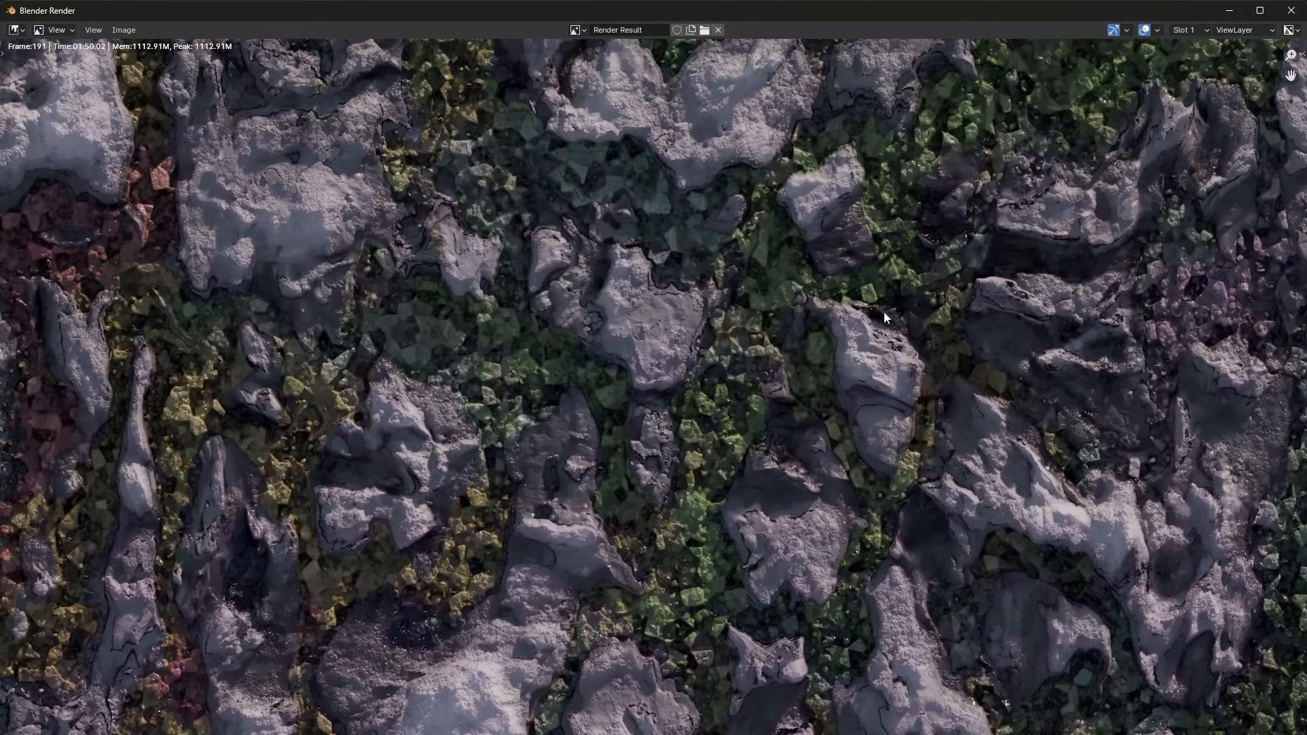
{"action": "middle_click_drag", "start_coordinate": [879, 315], "coordinate": [857, 167]}
{"action": "left_click", "coordinate": [1285, 15]}
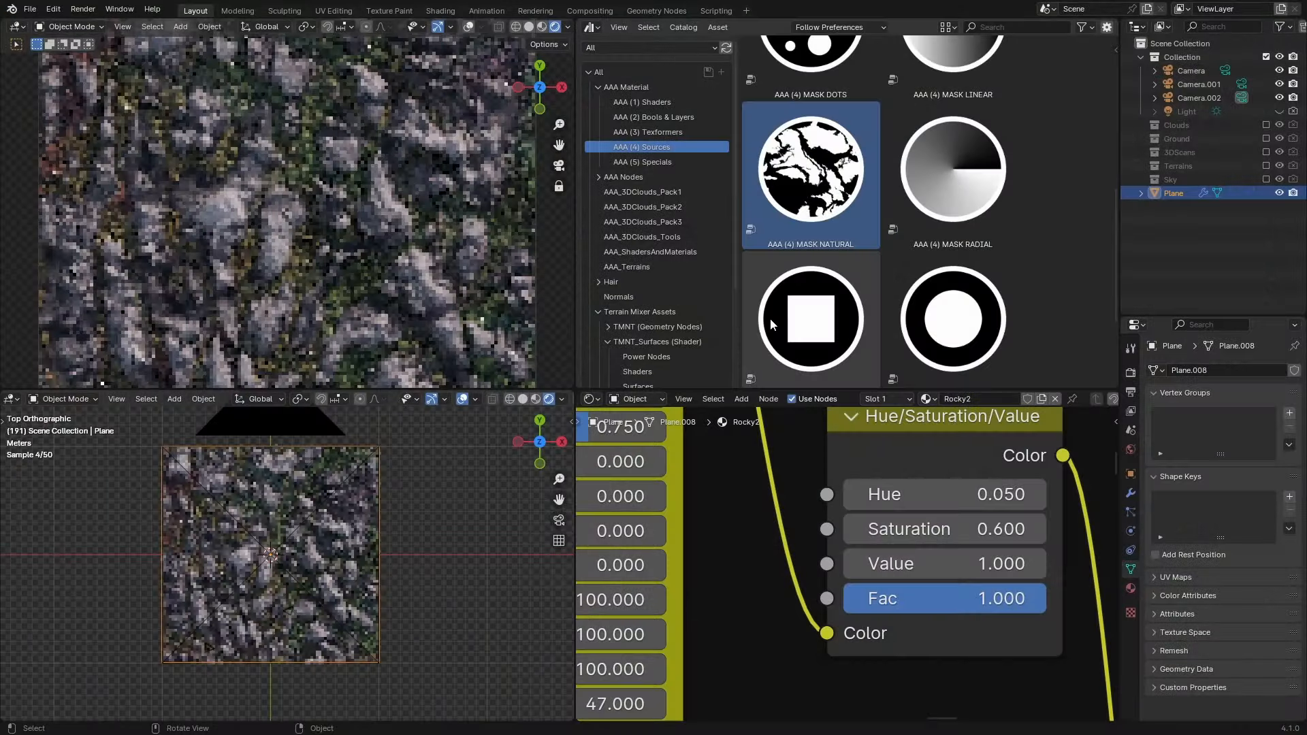
Dissolve the reroute on the Factor link between the Mix node and the Lighten node, keeping the link connected.
{"action": "scroll", "coordinate": [772, 531], "scroll_direction": "down", "scroll_amount": 5}
{"action": "scroll", "coordinate": [772, 530], "scroll_direction": "down", "scroll_amount": 4}
{"action": "middle_click_drag", "start_coordinate": [875, 649], "coordinate": [812, 541]}
{"action": "scroll", "coordinate": [763, 624], "scroll_direction": "up", "scroll_amount": 12}
{"action": "left_click_drag", "start_coordinate": [832, 542], "coordinate": [860, 589]}
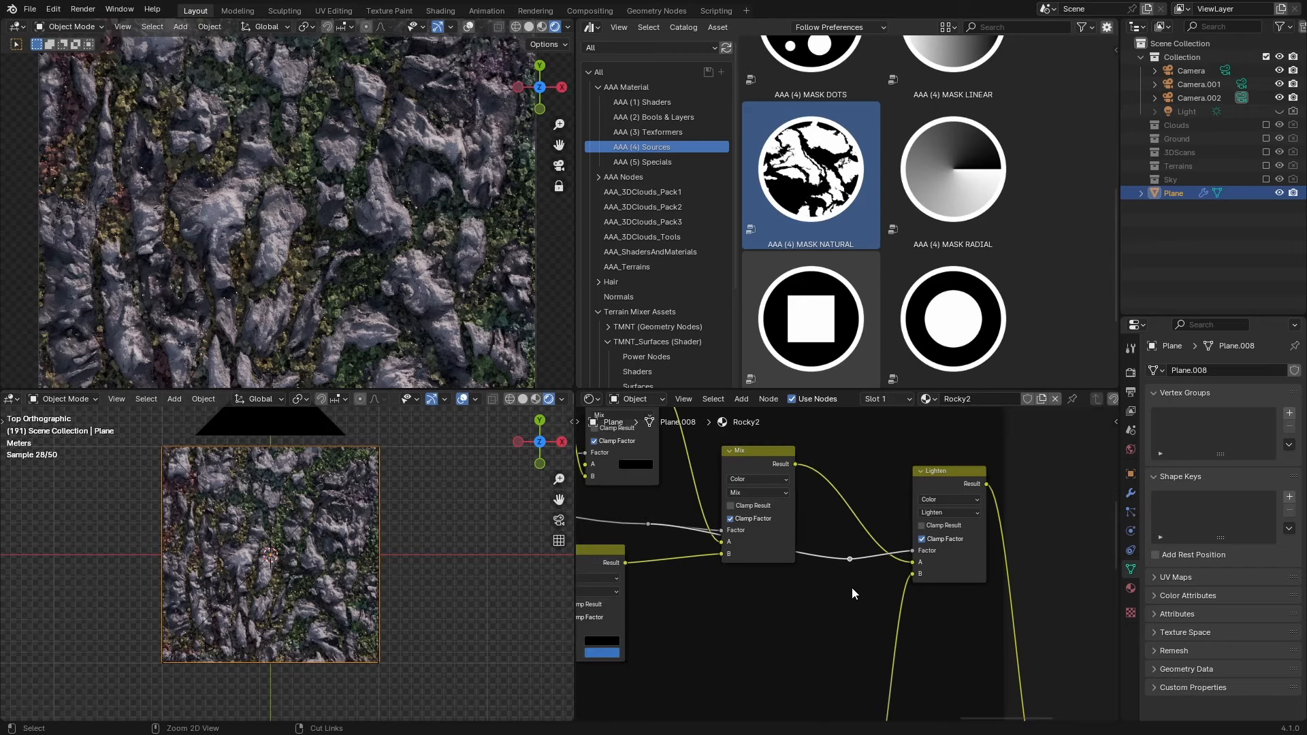
{"action": "key", "text": "ctrl+x"}
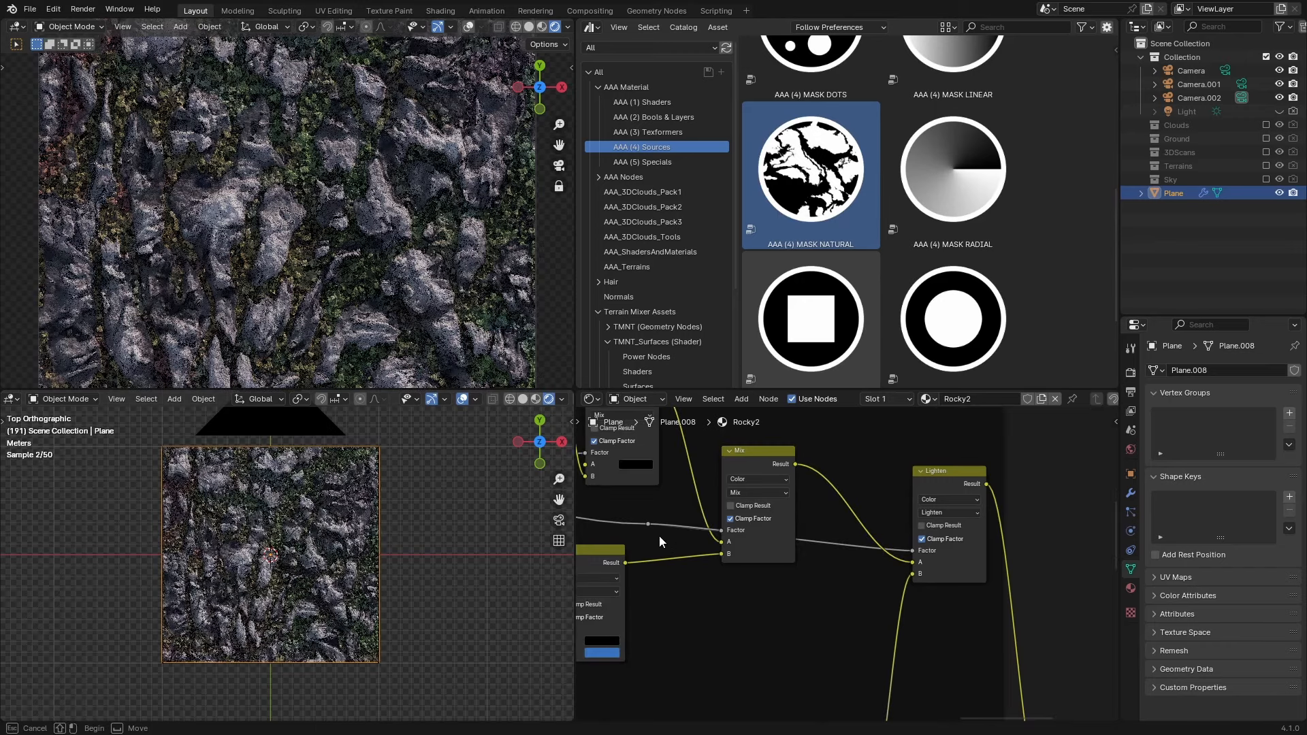
Preview the natural mask's Type 3 + Color 1 output and the Hue/Saturation/Value node's color on the terrain.
{"action": "scroll", "coordinate": [656, 534], "scroll_direction": "down", "scroll_amount": 6}
{"action": "middle_click_drag", "start_coordinate": [656, 490], "coordinate": [773, 715]}
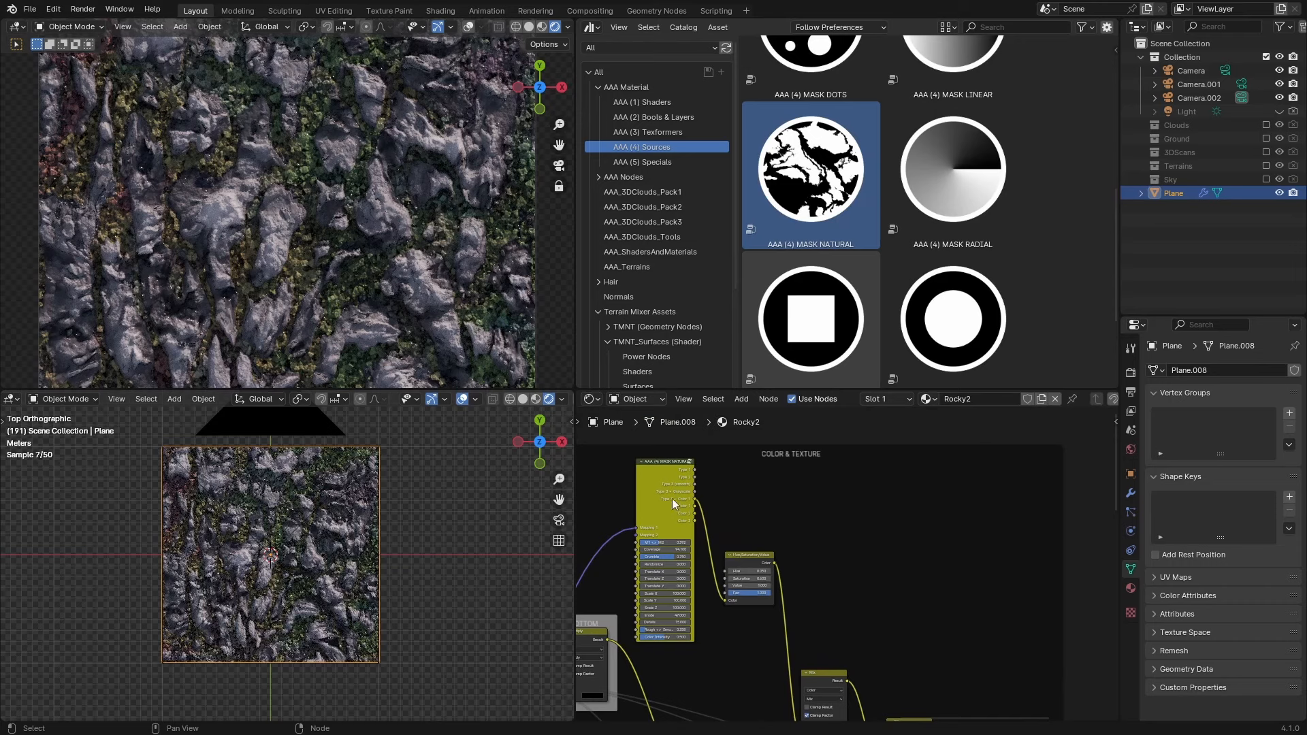
{"action": "left_click", "coordinate": [694, 536], "text": "ctrl+shift"}
{"action": "scroll", "coordinate": [794, 582], "scroll_direction": "up", "scroll_amount": 2}
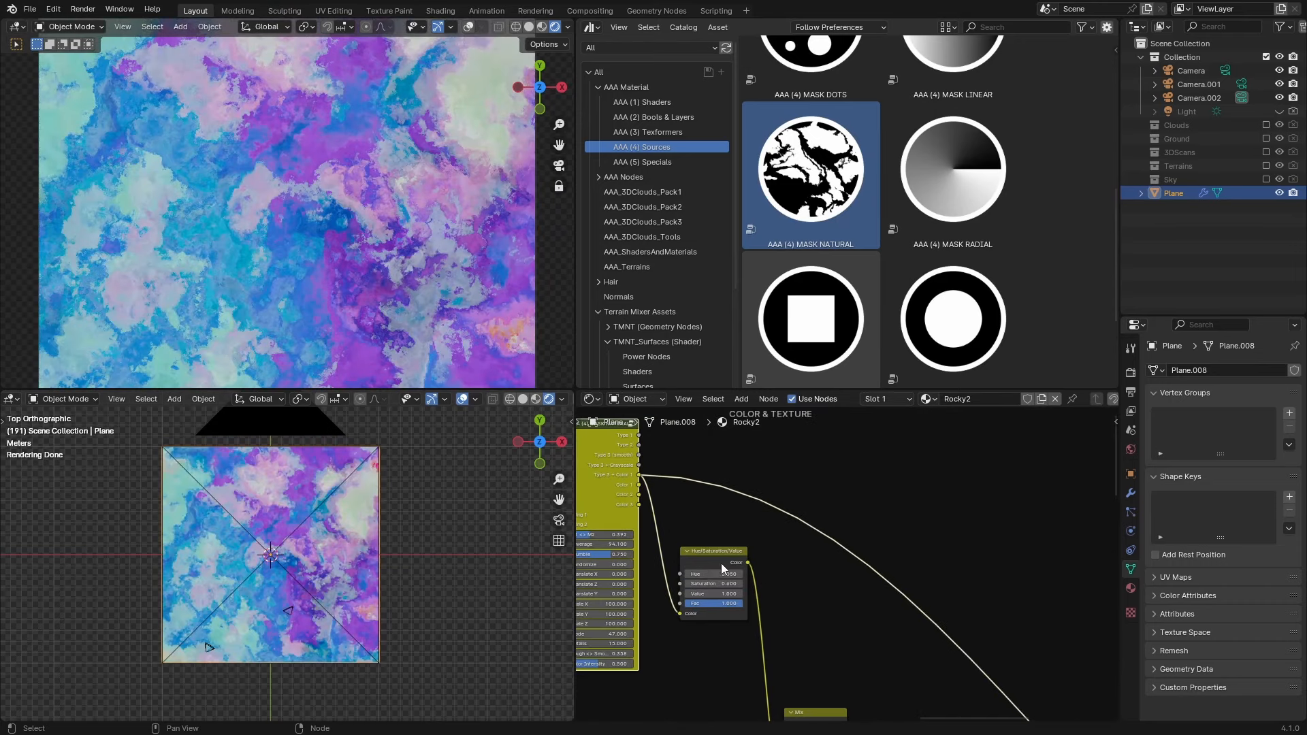
{"action": "scroll", "coordinate": [718, 556], "scroll_direction": "up", "scroll_amount": 1}
{"action": "middle_click_drag", "start_coordinate": [738, 576], "coordinate": [757, 509]}
{"action": "left_click", "coordinate": [688, 477], "text": "ctrl+shift"}
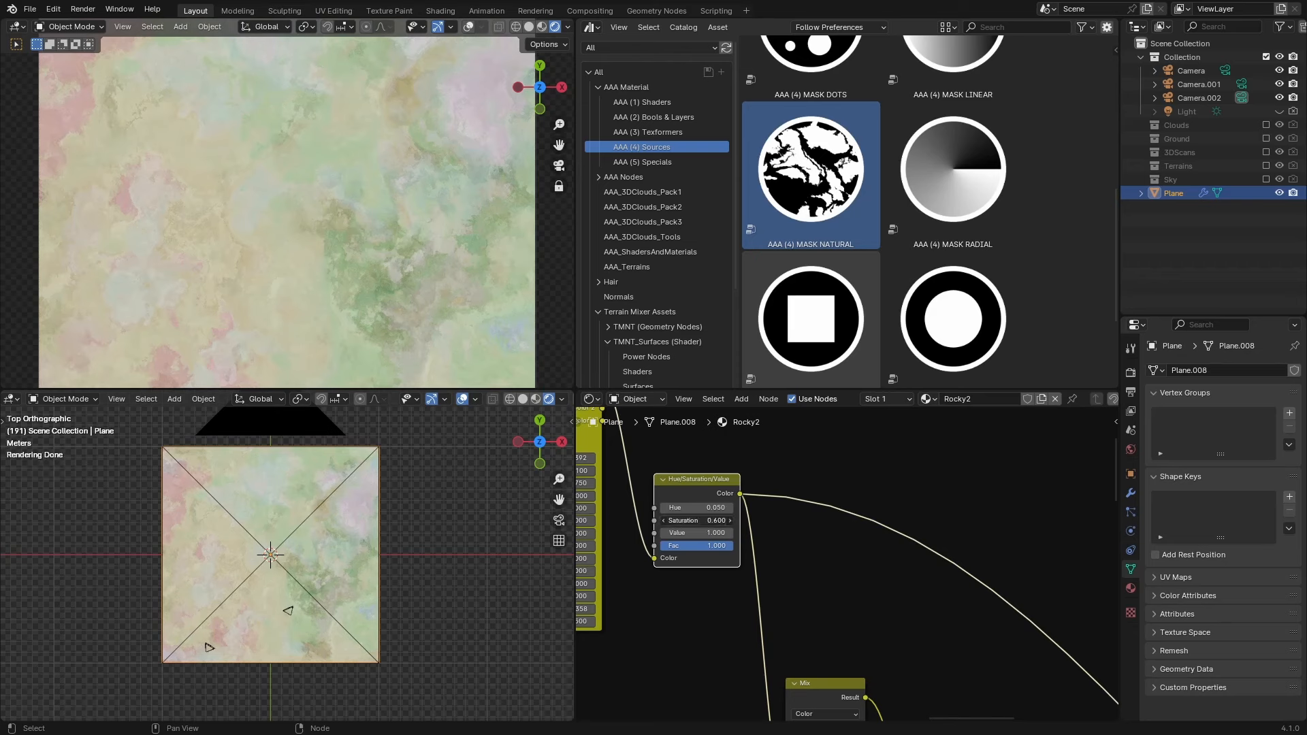
Try Hue 0.760 and Saturation 0.800 on the Hue/Saturation/Value node, and undo the change.
{"action": "left_click_drag", "start_coordinate": [695, 520], "coordinate": [722, 508], "text": "ctrl"}
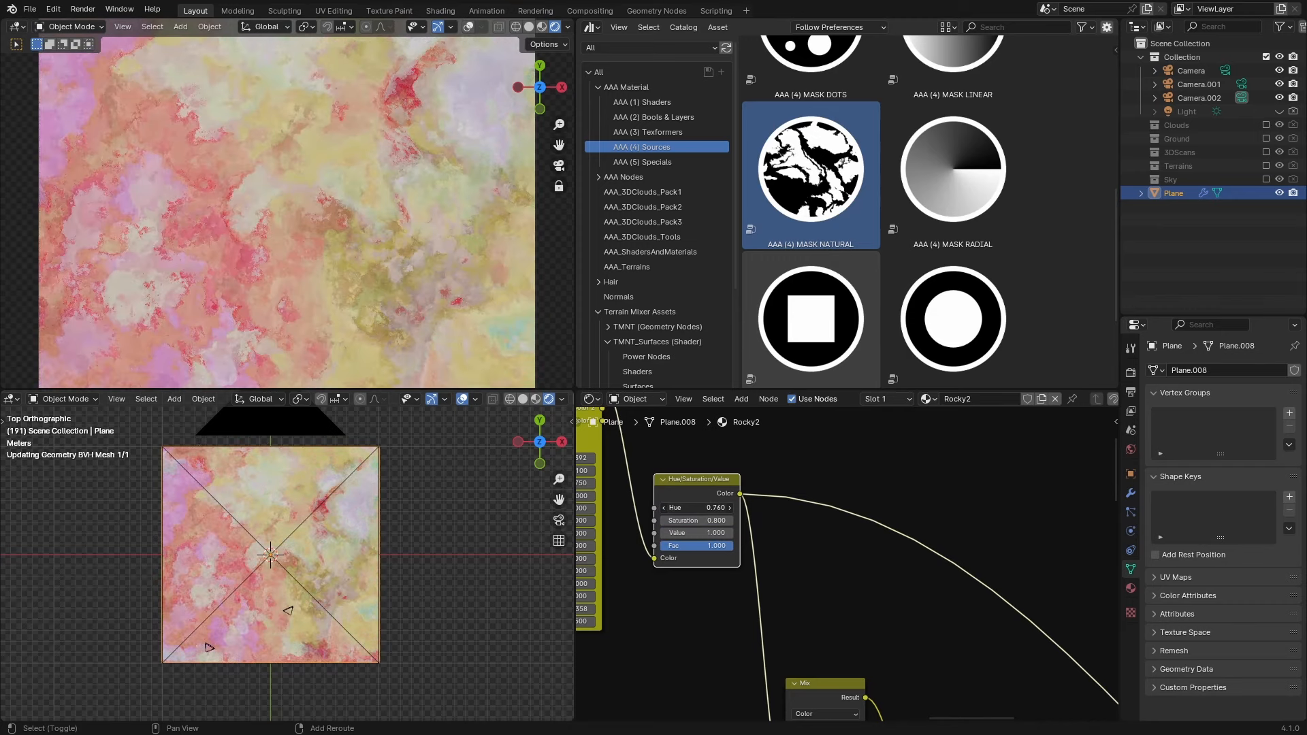
{"action": "scroll", "coordinate": [885, 594], "scroll_direction": "down", "scroll_amount": 4}
{"action": "middle_click_drag", "start_coordinate": [1001, 670], "coordinate": [863, 515]}
{"action": "key", "text": "ctrl+z"}
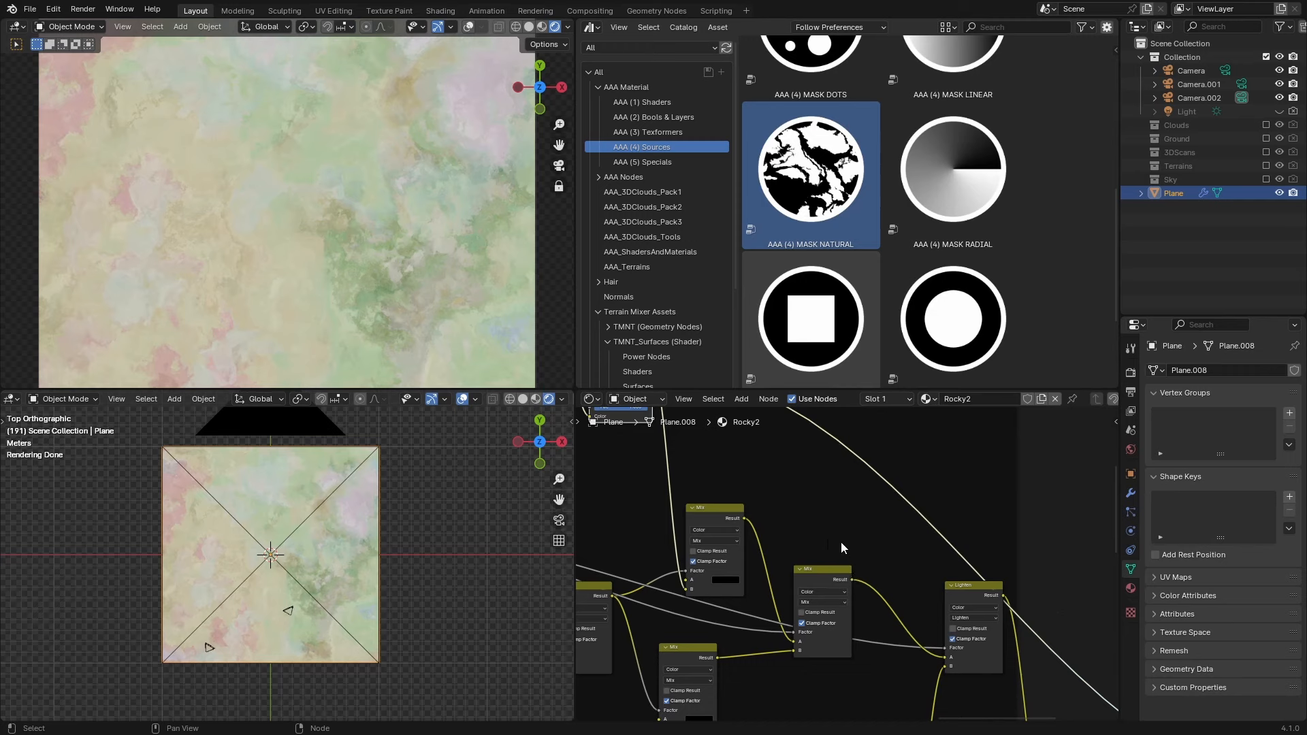
Preview the Map Range and Lighten nodes in turn, and return to the final material's BSDF output.
{"action": "scroll", "coordinate": [840, 542], "scroll_direction": "down", "scroll_amount": 3}
{"action": "middle_click_drag", "start_coordinate": [863, 608], "coordinate": [763, 459]}
{"action": "scroll", "coordinate": [859, 593], "scroll_direction": "up", "scroll_amount": 1}
{"action": "left_click", "coordinate": [795, 574], "text": "ctrl+shift"}
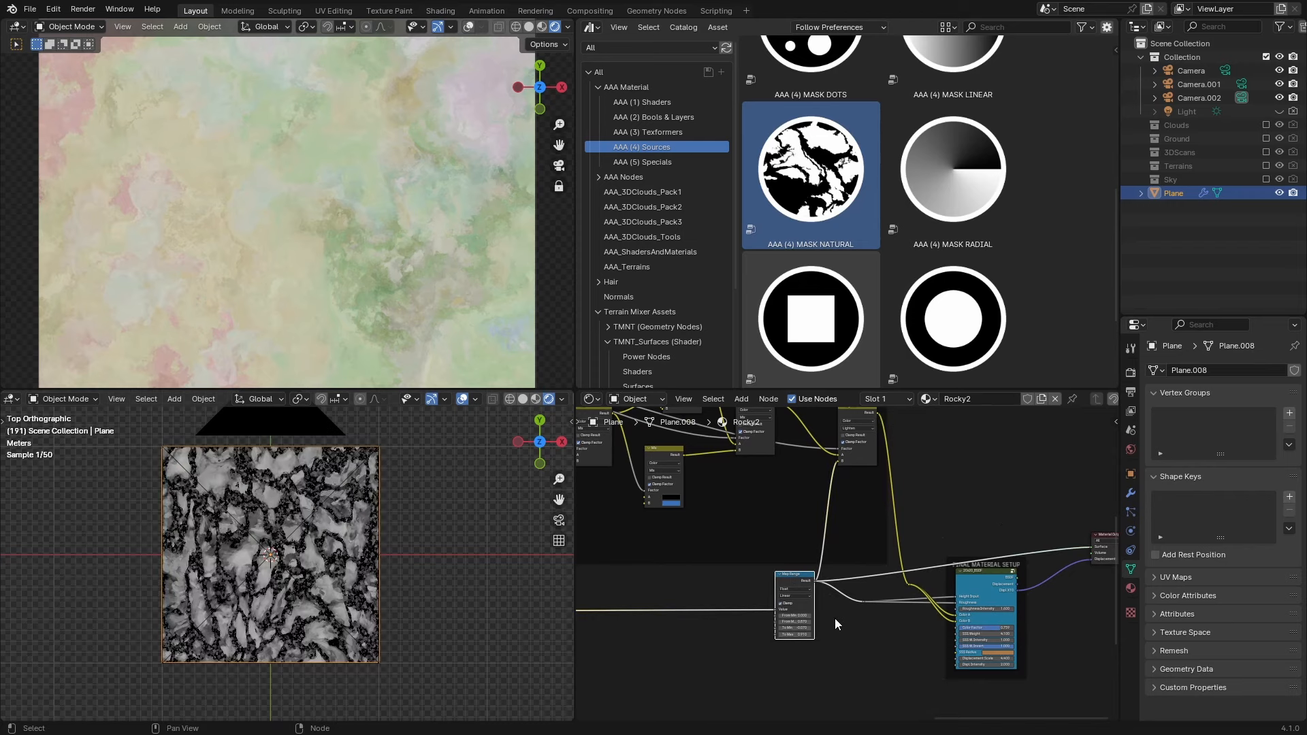
{"action": "middle_click_drag", "start_coordinate": [851, 410], "coordinate": [856, 473]}
{"action": "left_click", "coordinate": [856, 473], "text": "ctrl+shift"}
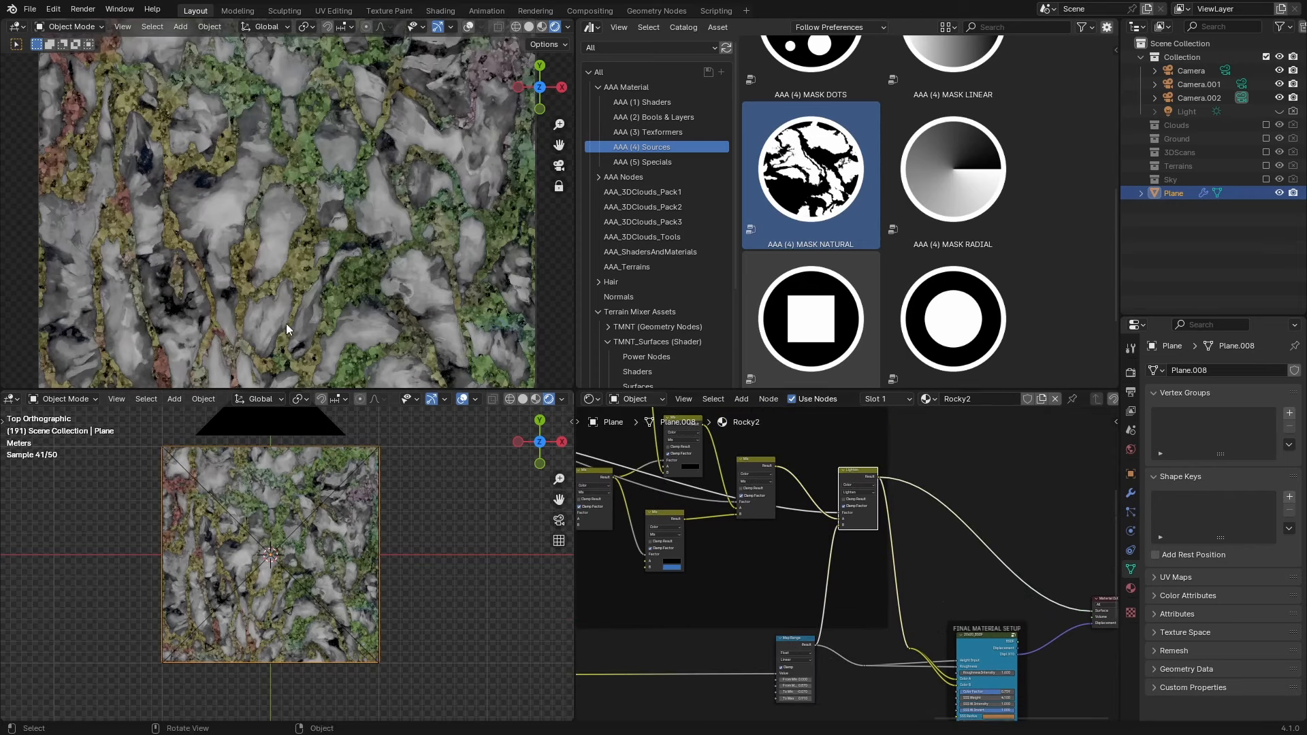
{"action": "left_click", "coordinate": [987, 640], "text": "ctrl+shift"}
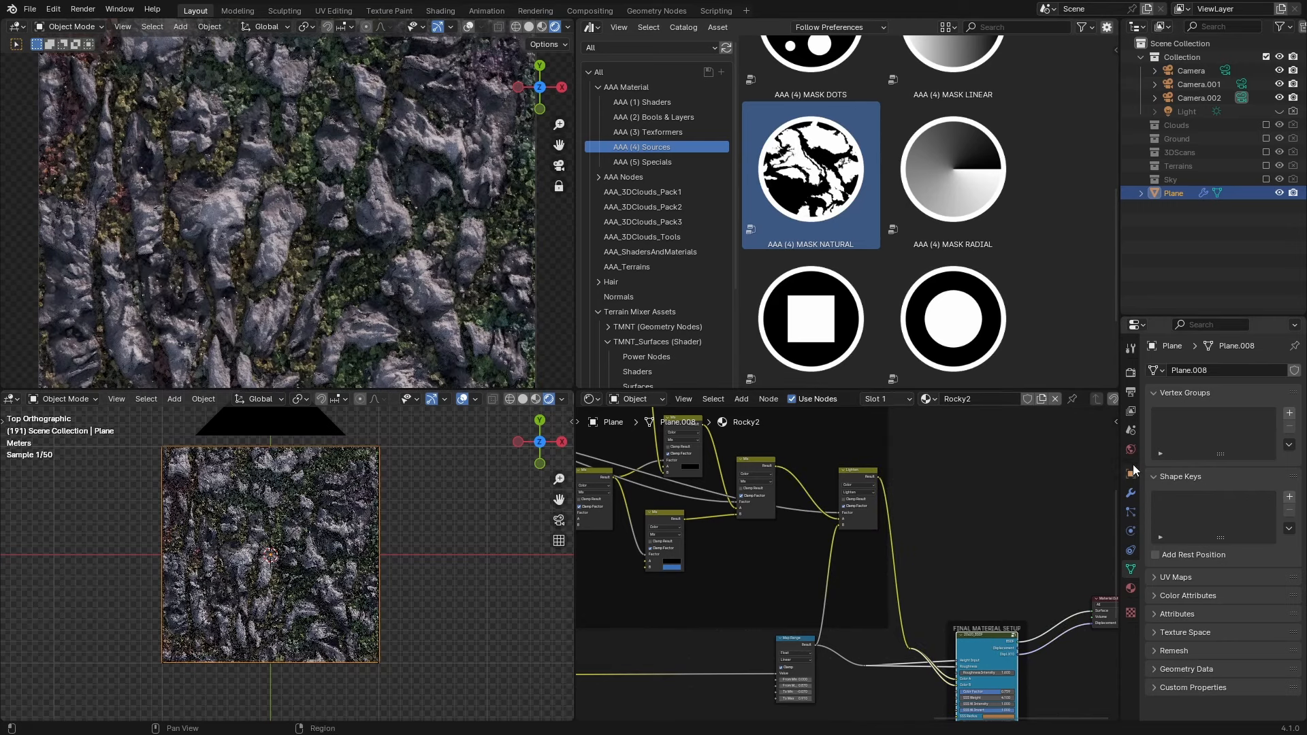
Set the active scene camera to Camera.001 and show the world's shader nodes.
{"action": "left_click", "coordinate": [1131, 430]}
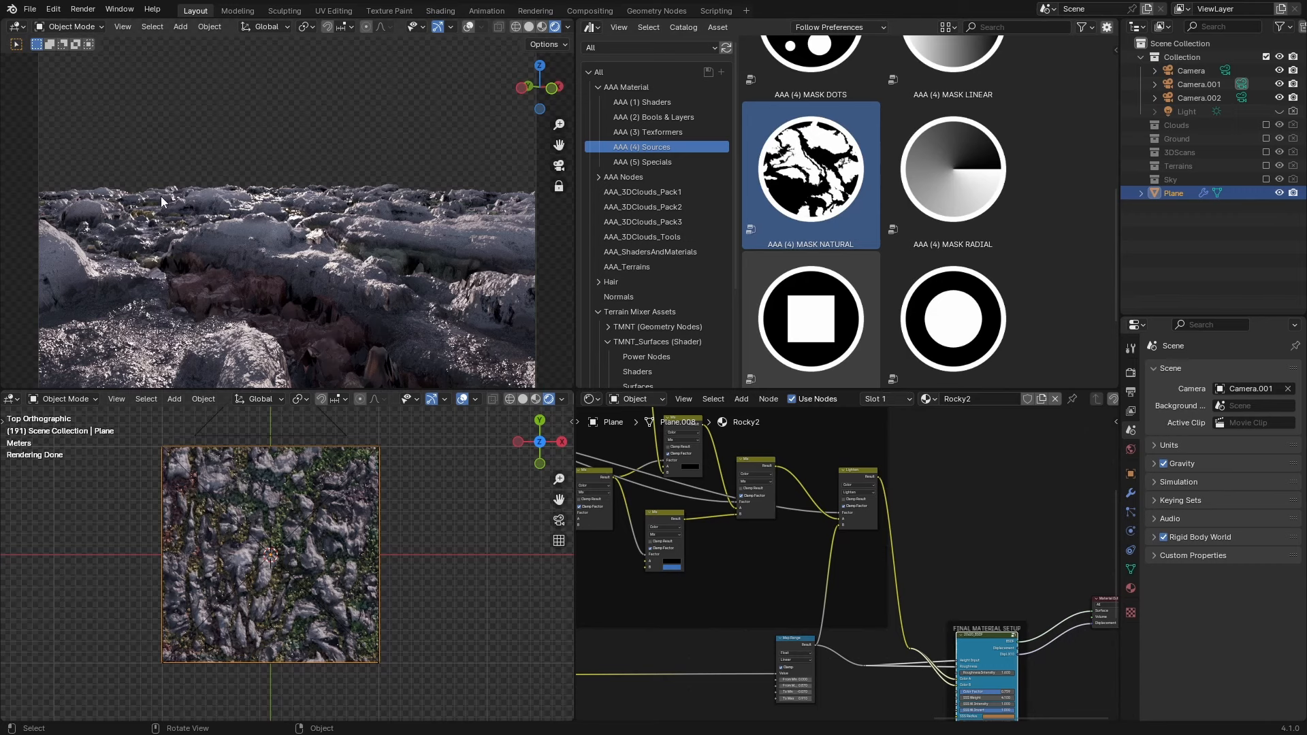
{"action": "left_click", "coordinate": [646, 400]}
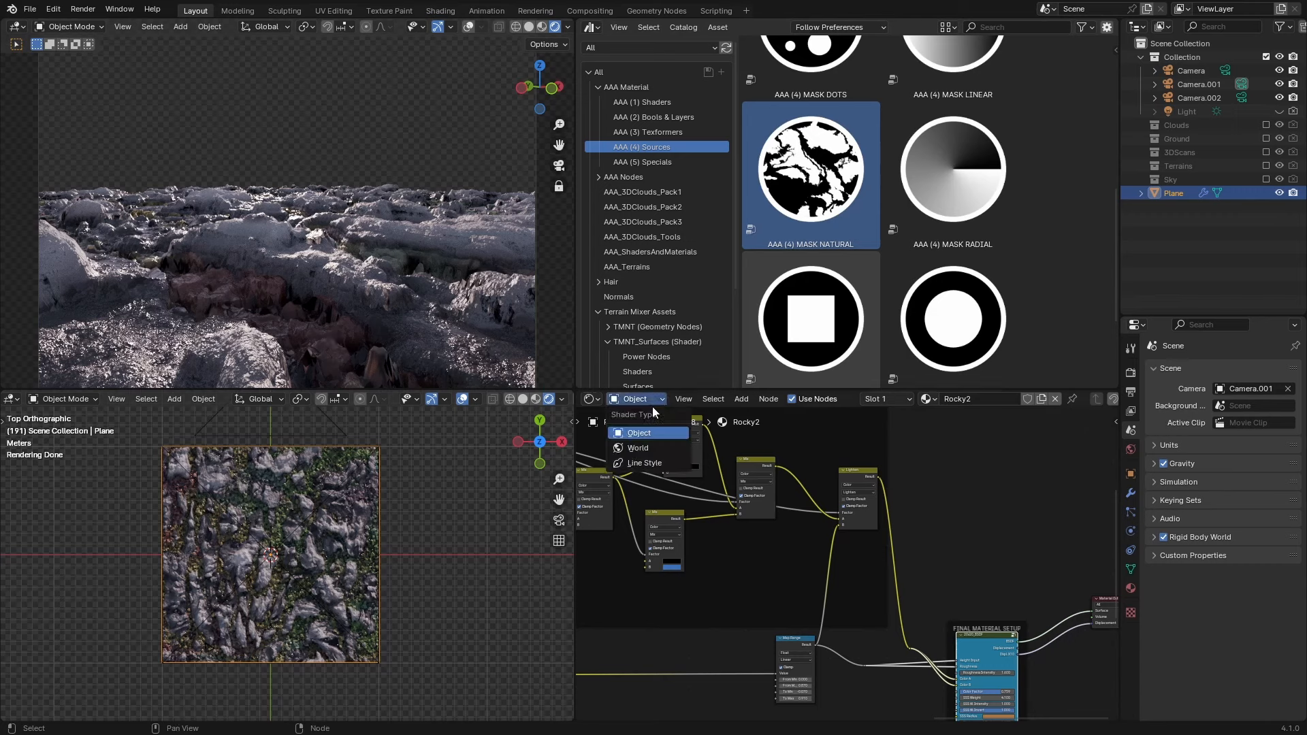
{"action": "left_click", "coordinate": [664, 447]}
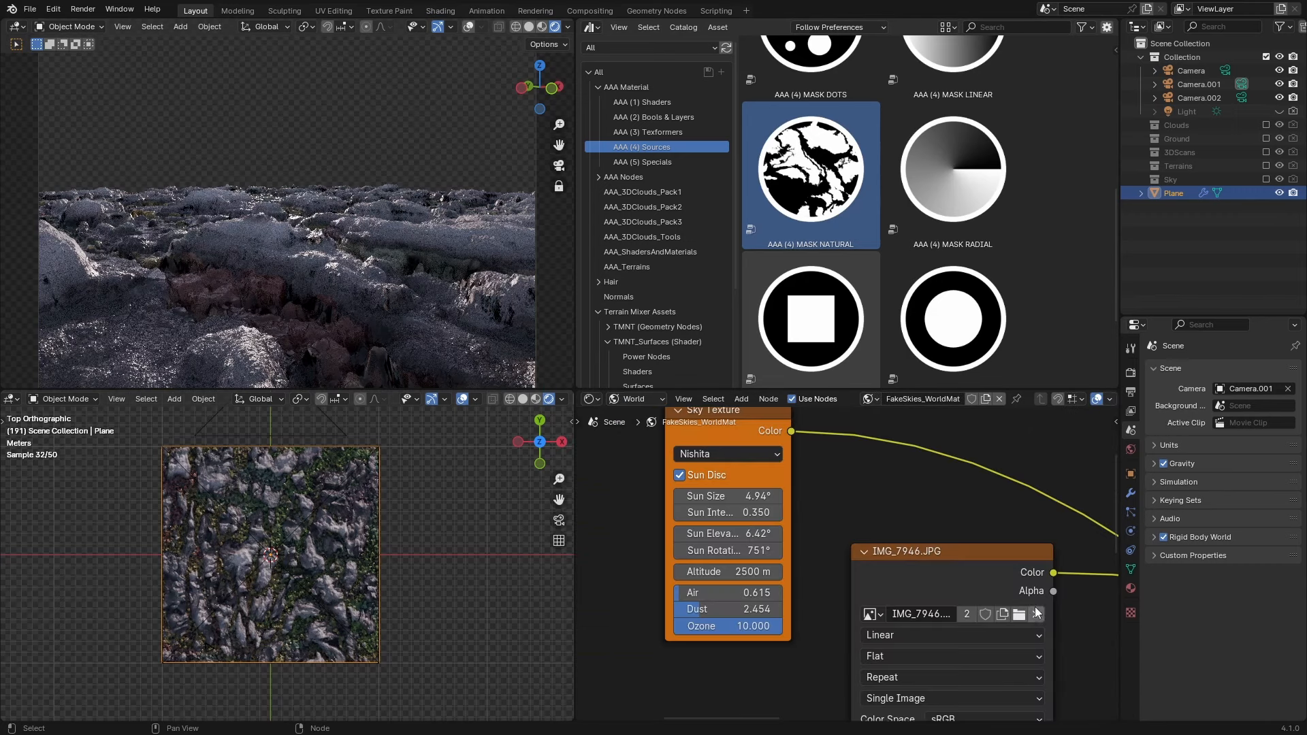
Set the B color of the world's Mix node with Color blending to light orange and render the image.
{"action": "scroll", "coordinate": [1006, 502], "scroll_direction": "down", "scroll_amount": 6}
{"action": "middle_click_drag", "start_coordinate": [1006, 502], "coordinate": [815, 433]}
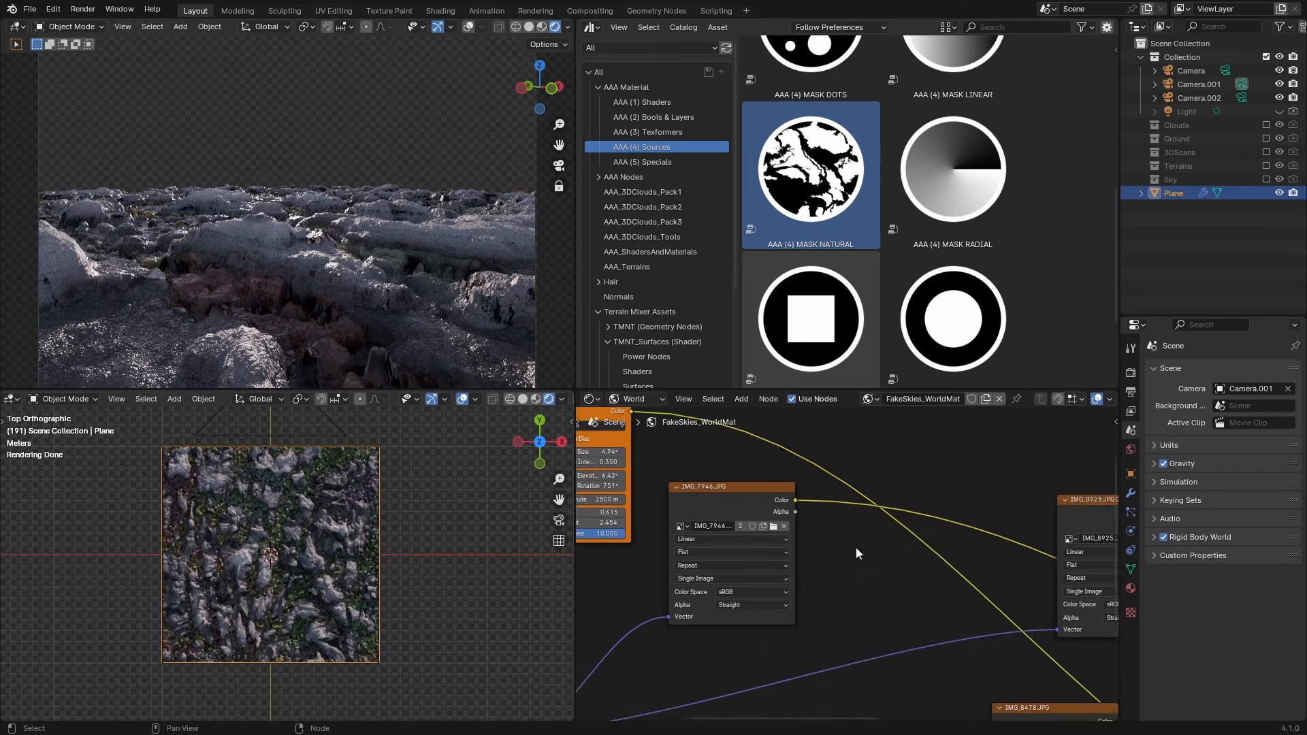
{"action": "middle_click_drag", "start_coordinate": [903, 579], "coordinate": [799, 435]}
{"action": "scroll", "coordinate": [949, 496], "scroll_direction": "down", "scroll_amount": 7}
{"action": "middle_click_drag", "start_coordinate": [940, 484], "coordinate": [837, 474]}
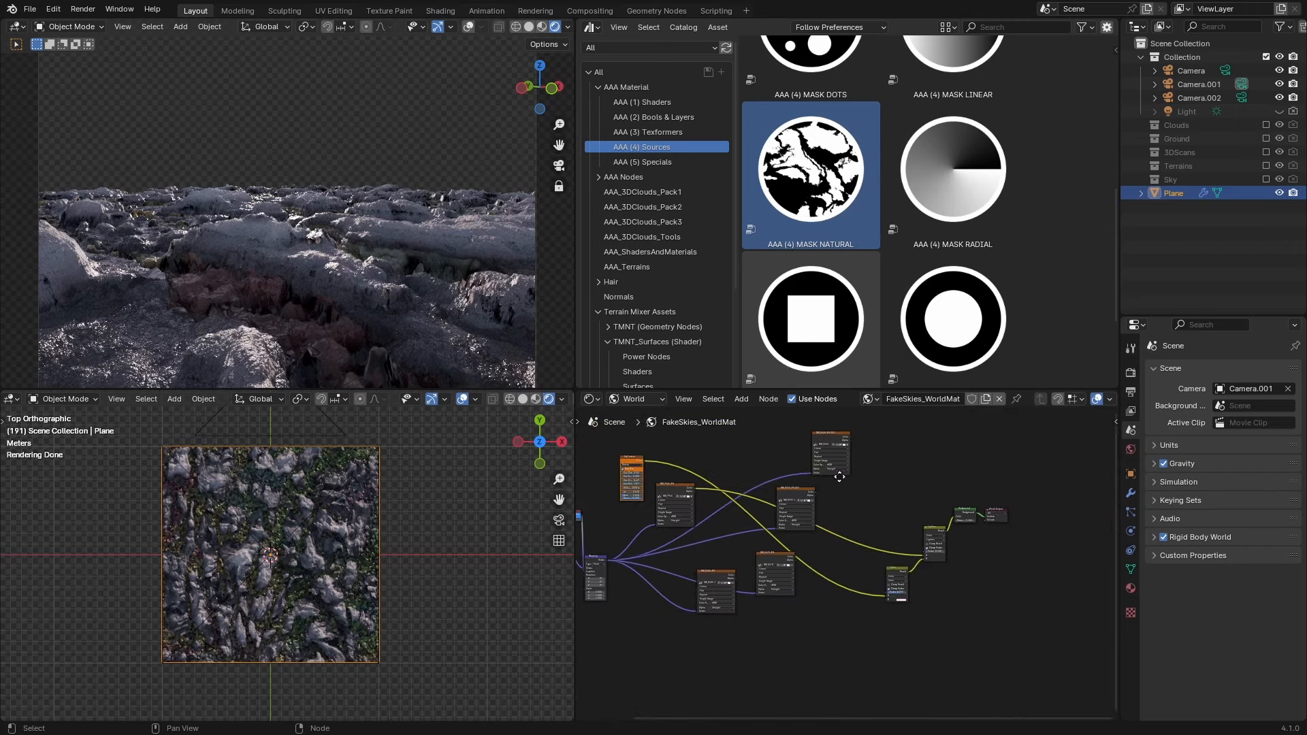
{"action": "scroll", "coordinate": [903, 545], "scroll_direction": "up", "scroll_amount": 4}
{"action": "middle_click_drag", "start_coordinate": [913, 543], "coordinate": [831, 482]}
{"action": "scroll", "coordinate": [887, 565], "scroll_direction": "up", "scroll_amount": 5}
{"action": "left_click", "coordinate": [853, 596]}
{"action": "left_click", "coordinate": [896, 411]}
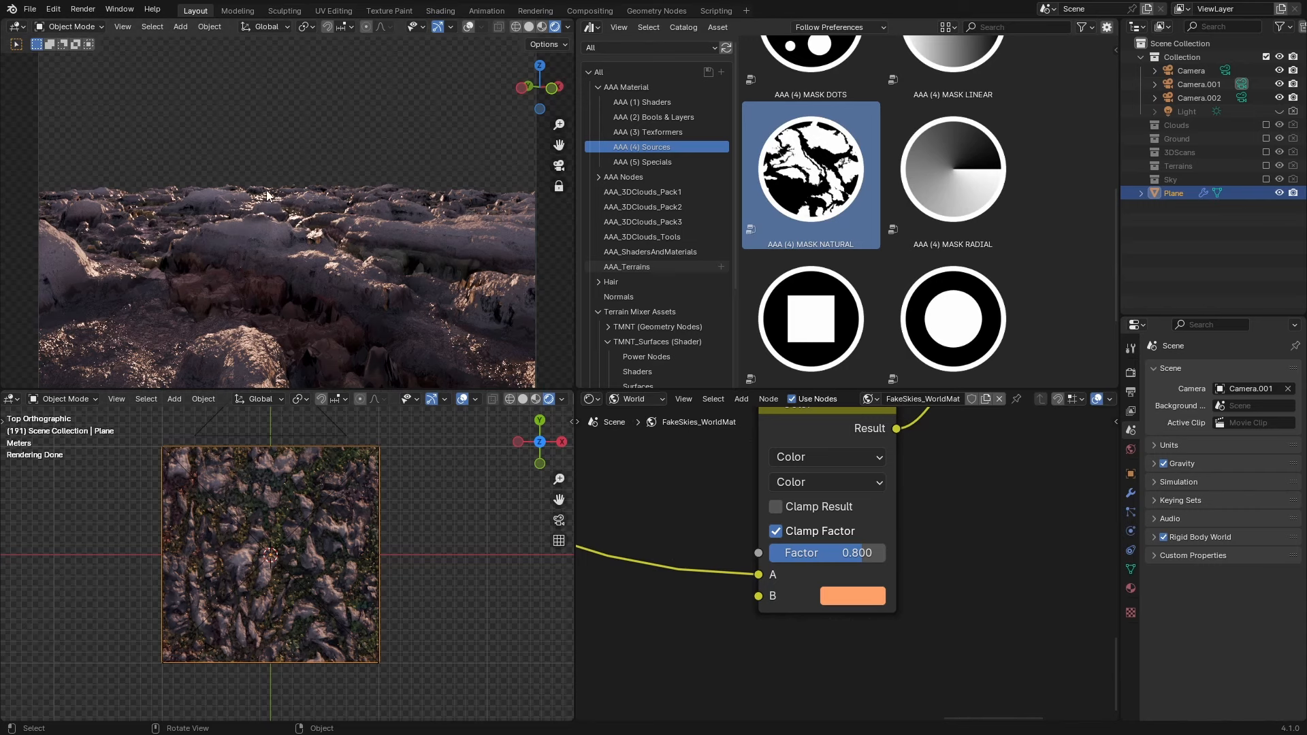
{"action": "key", "text": "F12"}
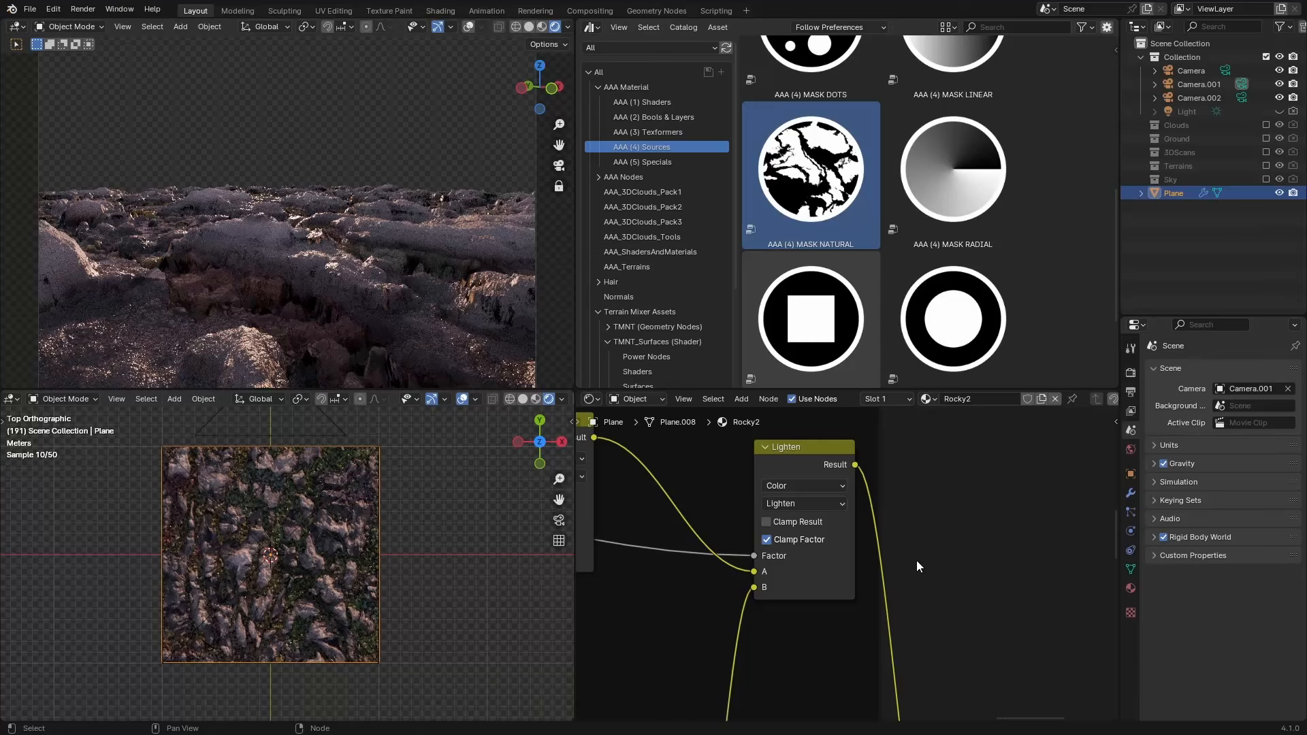
Change the blending mode of Rocky2's Lighten node to Soft Light.
{"action": "scroll", "coordinate": [917, 561], "scroll_direction": "up", "scroll_amount": 2}
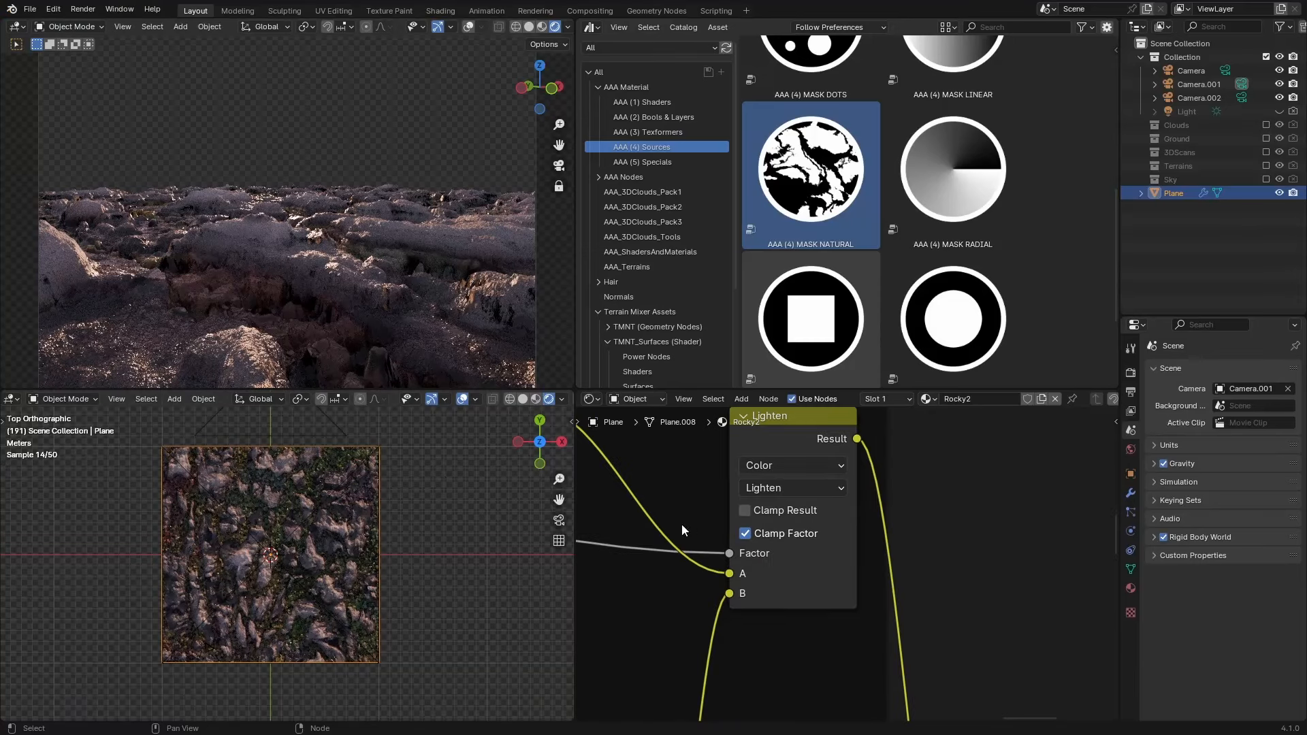
{"action": "left_click", "coordinate": [770, 488]}
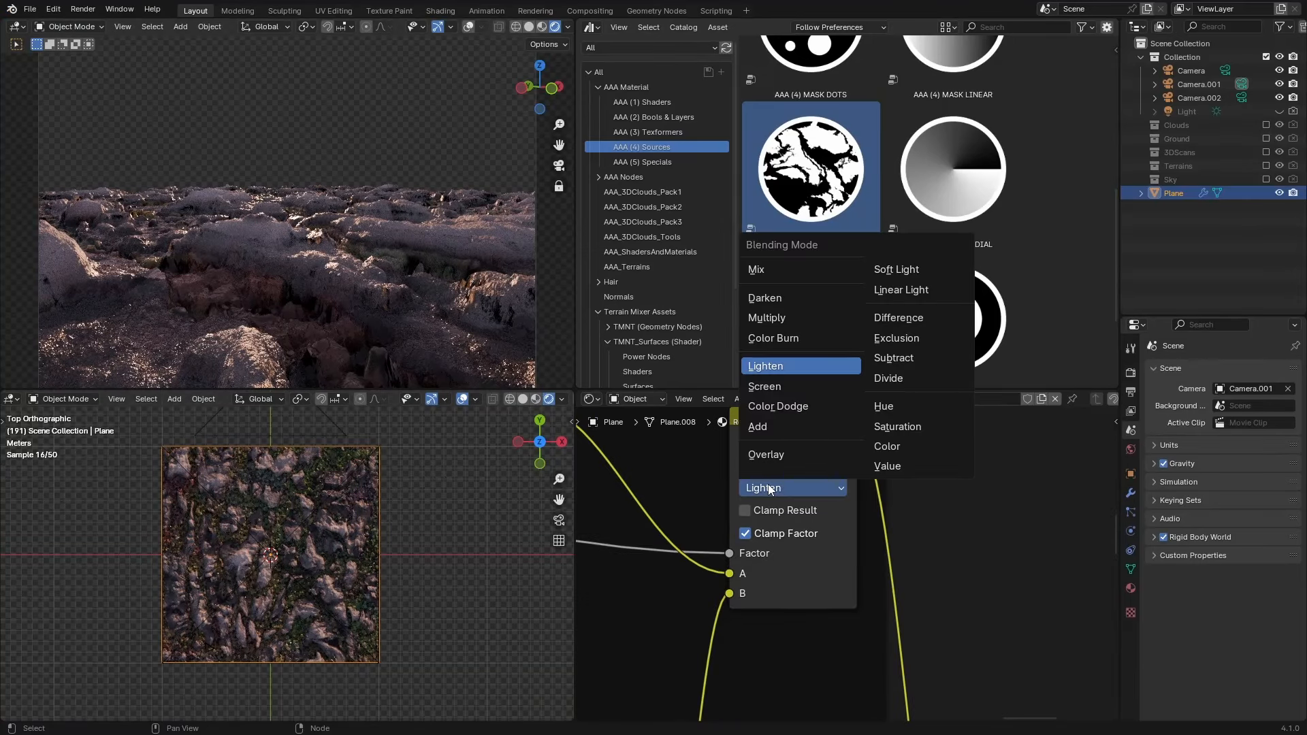
{"action": "left_click", "coordinate": [929, 268]}
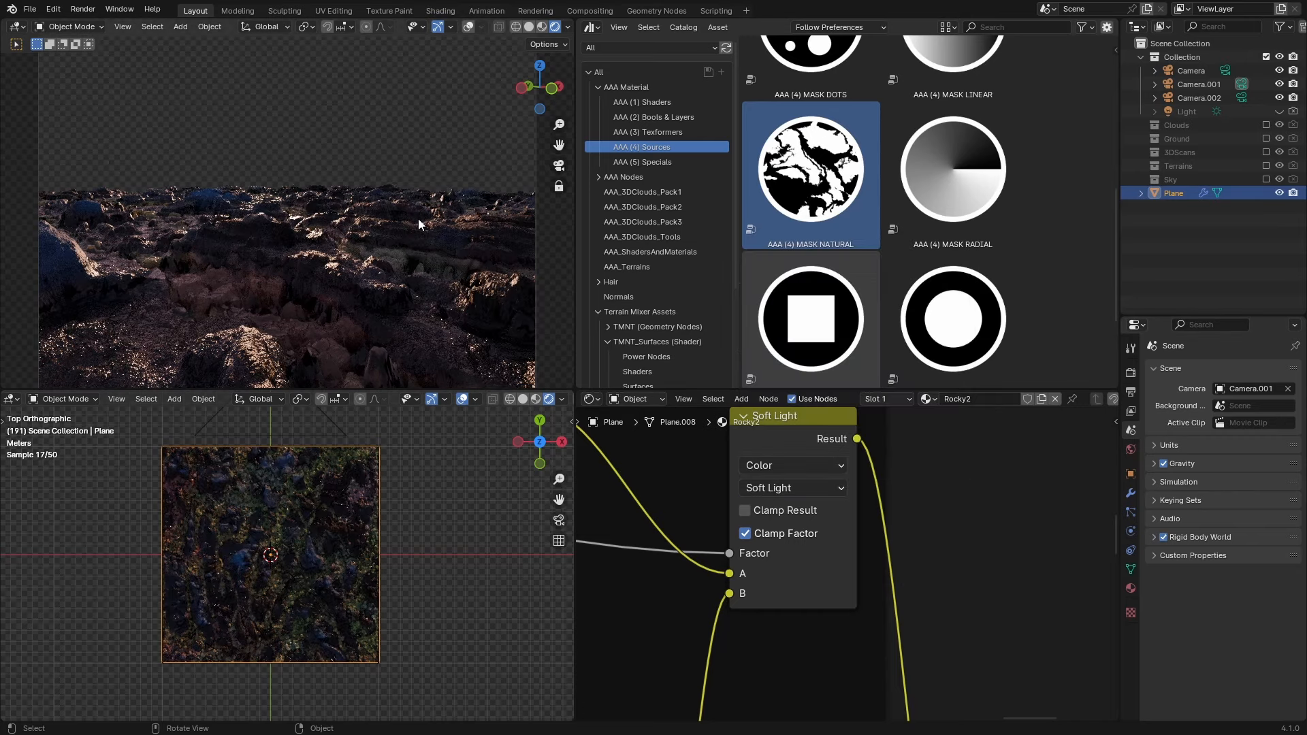
Save the blend file and render the image from the active camera.
{"action": "key", "text": "ctrl+s"}
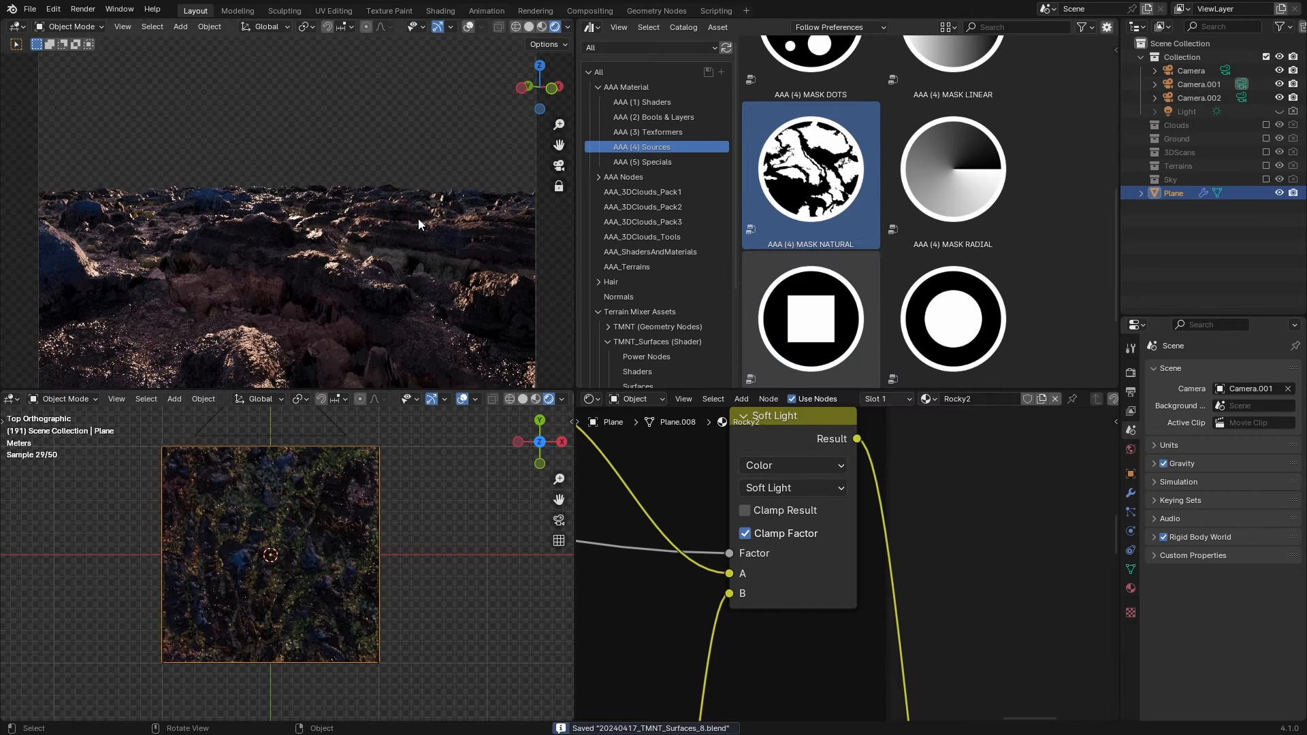
{"action": "key", "text": "F12"}
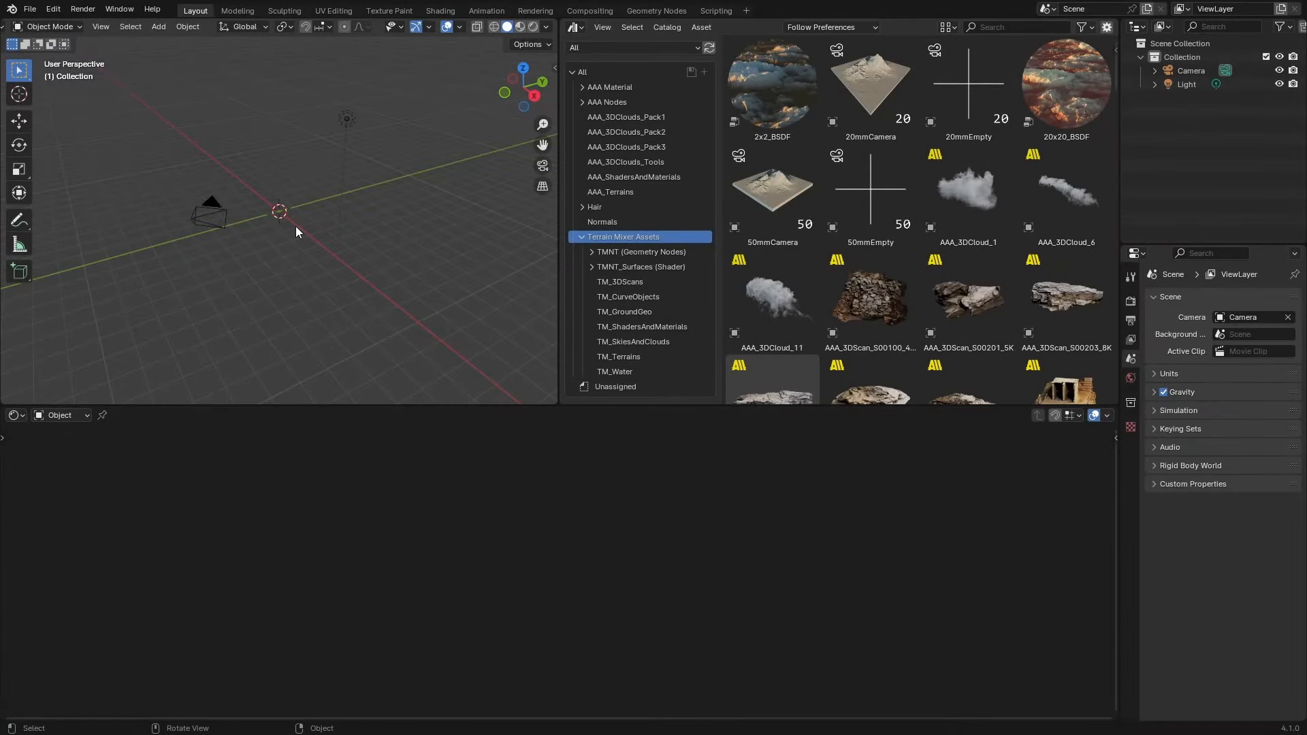
Add a mesh plane at the origin of the new scene.
{"action": "key", "text": "shift+a"}
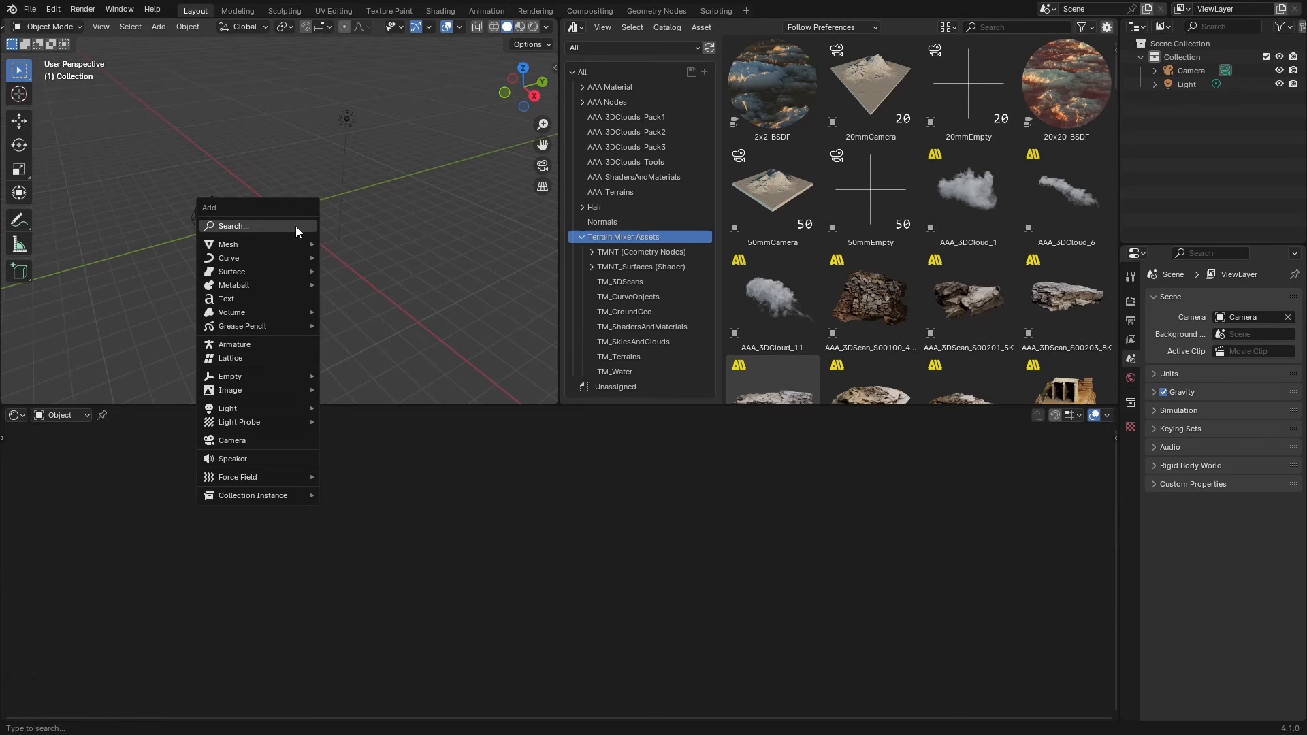
{"action": "mouse_move", "coordinate": [287, 242]}
{"action": "left_click", "coordinate": [382, 244]}
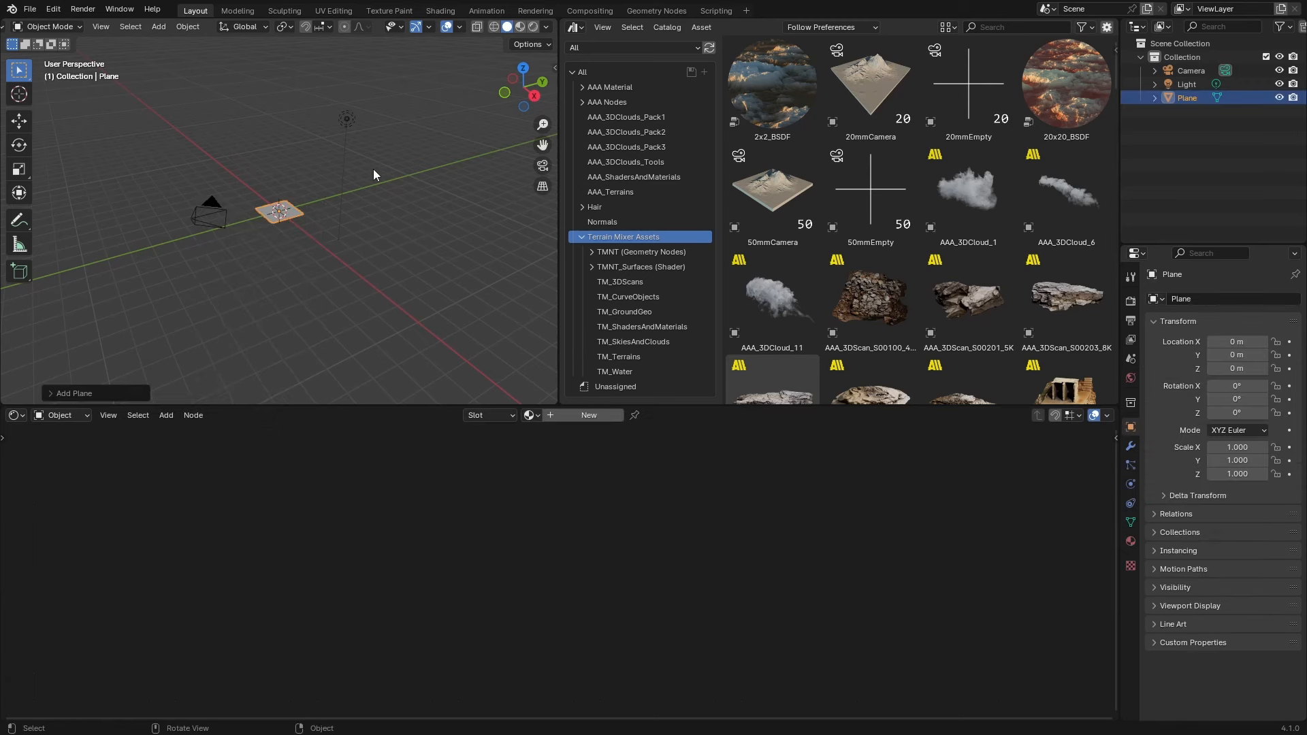
{"action": "scroll", "coordinate": [354, 197], "scroll_direction": "up", "scroll_amount": 11}
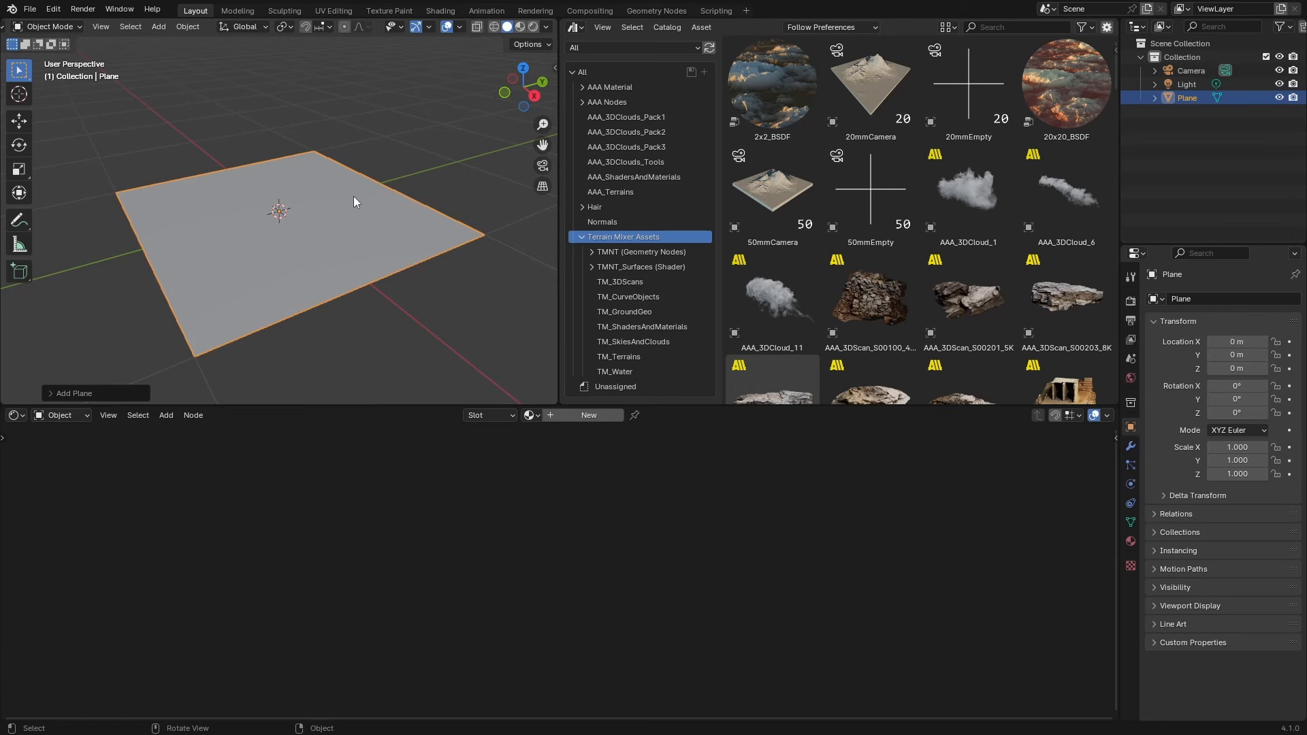
Subdivide the plane's mesh five times and return to Object Mode.
{"action": "key", "text": "Tab"}
{"action": "right_click", "coordinate": [351, 197]}
{"action": "left_click", "coordinate": [350, 199]}
{"action": "right_click", "coordinate": [350, 200]}
{"action": "left_click", "coordinate": [350, 200]}
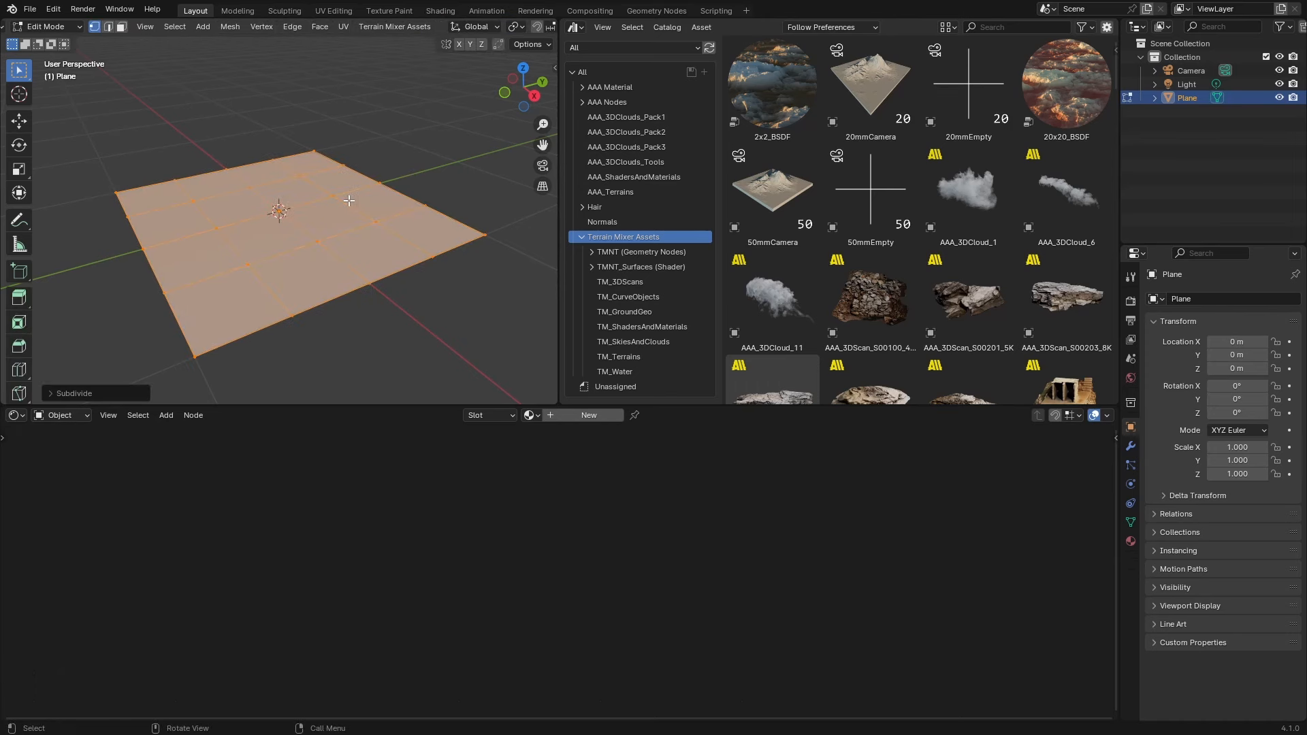
{"action": "right_click", "coordinate": [349, 200]}
{"action": "left_click", "coordinate": [348, 200]}
{"action": "right_click", "coordinate": [349, 200]}
{"action": "left_click", "coordinate": [349, 200]}
{"action": "right_click", "coordinate": [348, 200]}
{"action": "left_click", "coordinate": [349, 200]}
{"action": "key", "text": "Tab"}
{"action": "scroll", "coordinate": [355, 195], "scroll_direction": "down", "scroll_amount": 4}
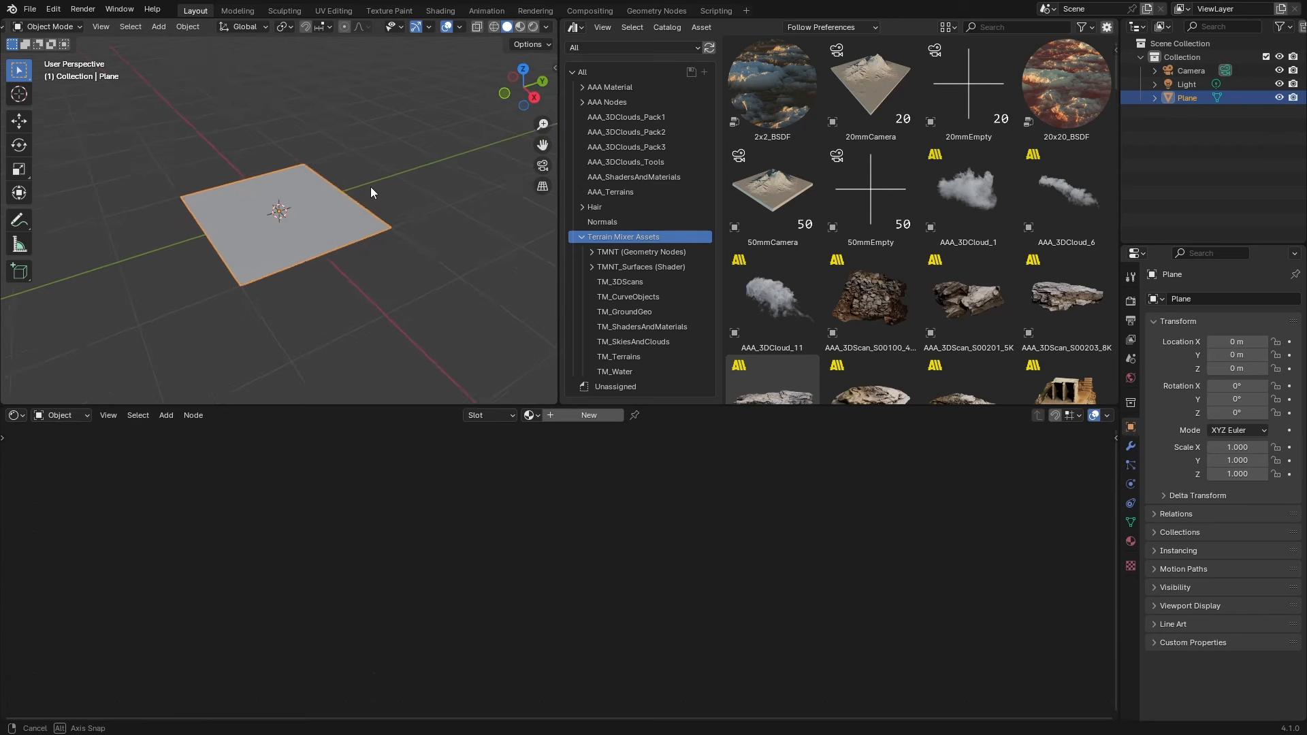
Add a Subdivision Surface modifier to the plane, using Simple subdivision with viewport level 2.
{"action": "left_click", "coordinate": [1130, 447]}
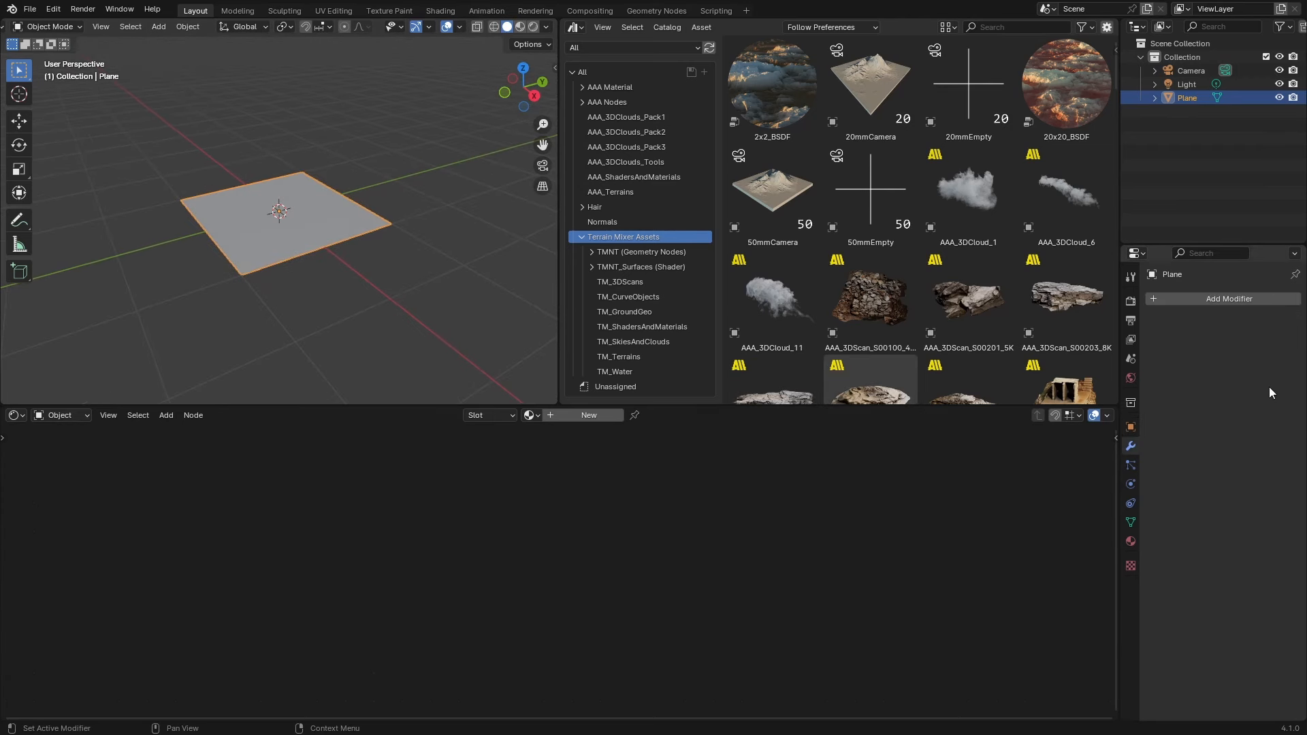
{"action": "left_click", "coordinate": [1191, 301]}
{"action": "left_click", "coordinate": [1192, 301]}
{"action": "type", "text": "subd"}
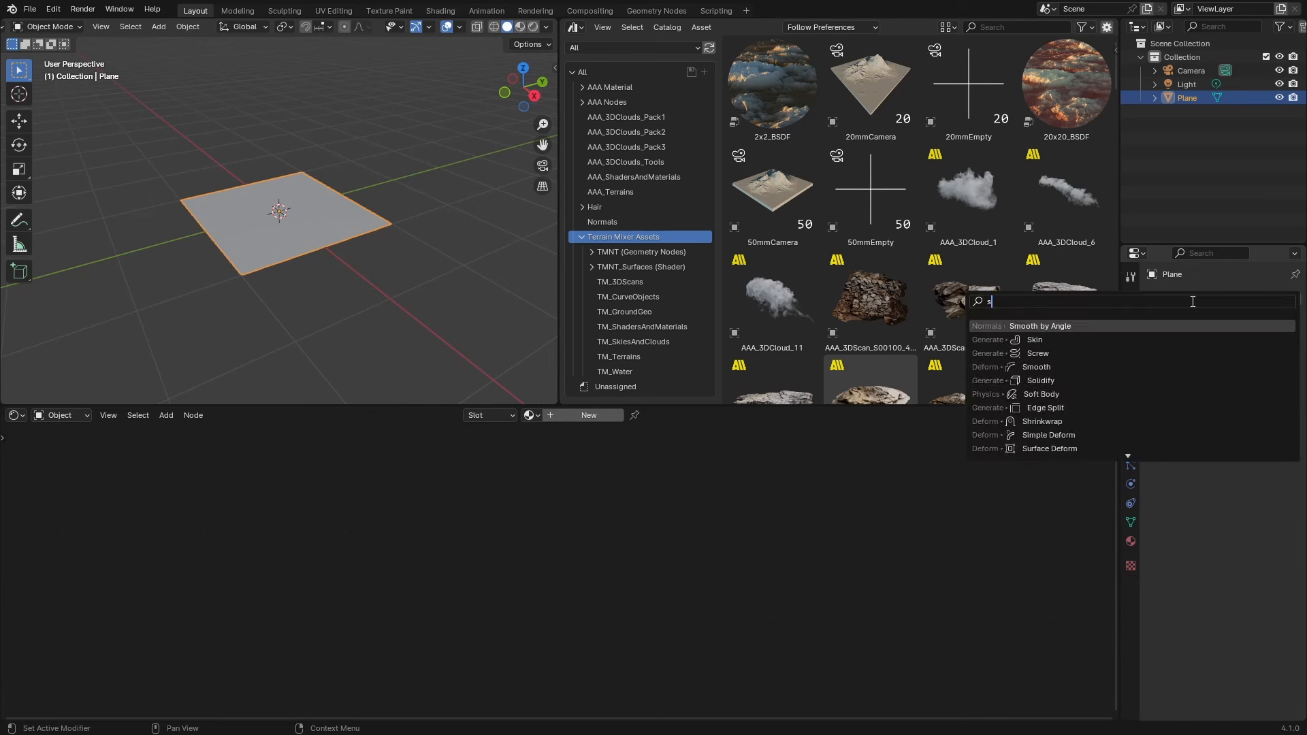
{"action": "left_click", "coordinate": [1204, 327]}
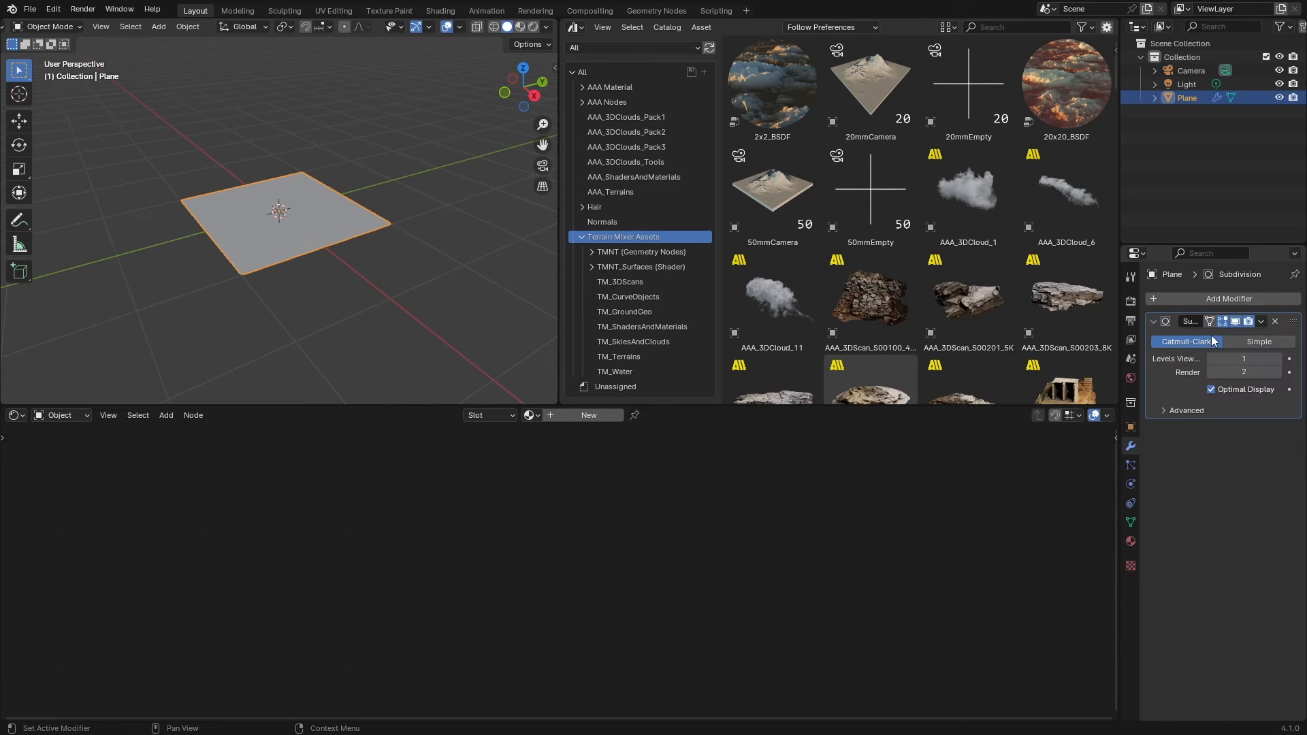
{"action": "left_click", "coordinate": [1261, 344]}
{"action": "left_click", "coordinate": [1277, 358]}
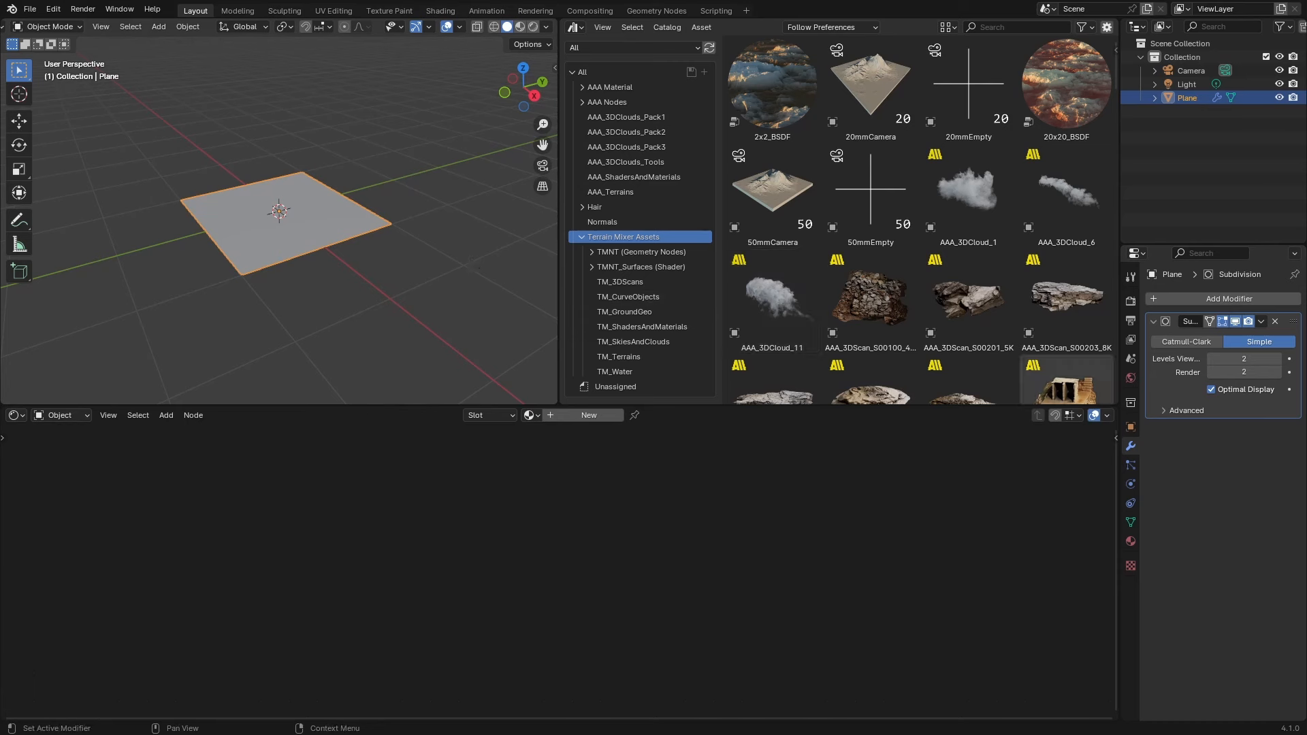
Rename the plane object as Rocky.
{"action": "double_click", "coordinate": [1186, 98]}
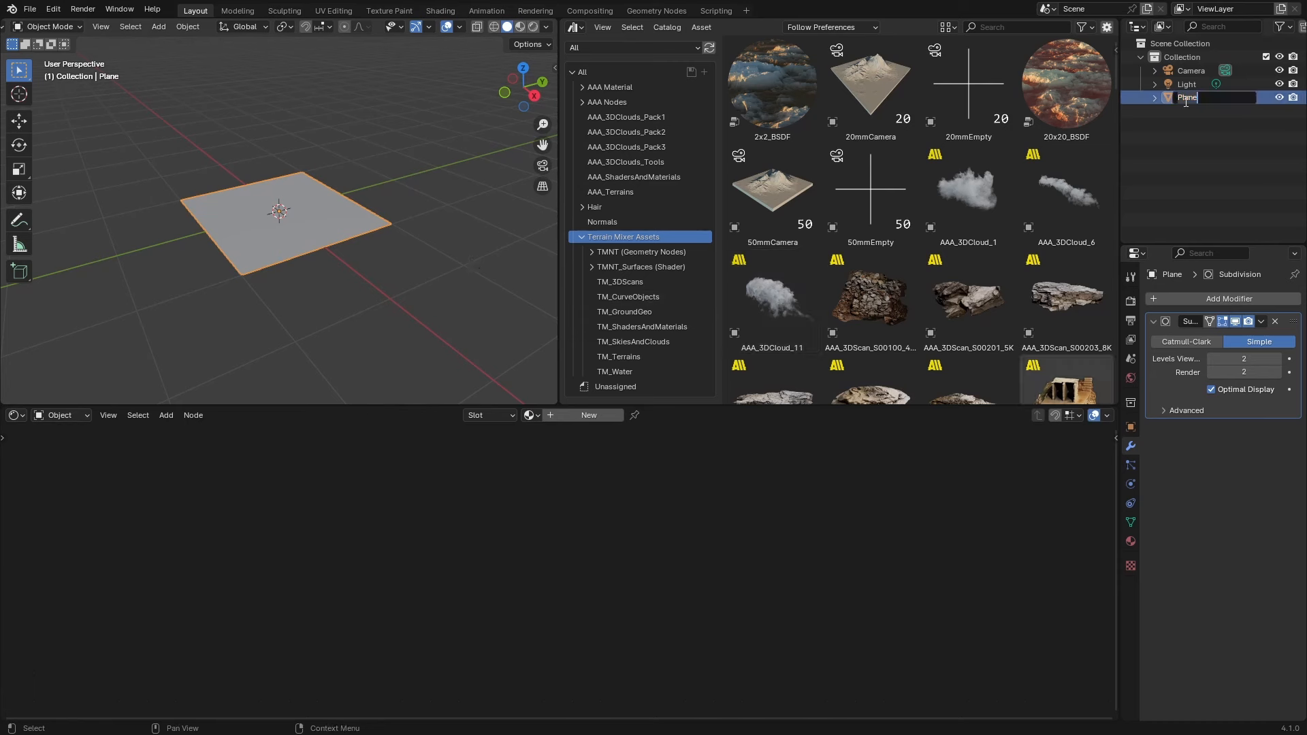
{"action": "type", "text": "Rocky"}
{"action": "key", "text": "Return"}
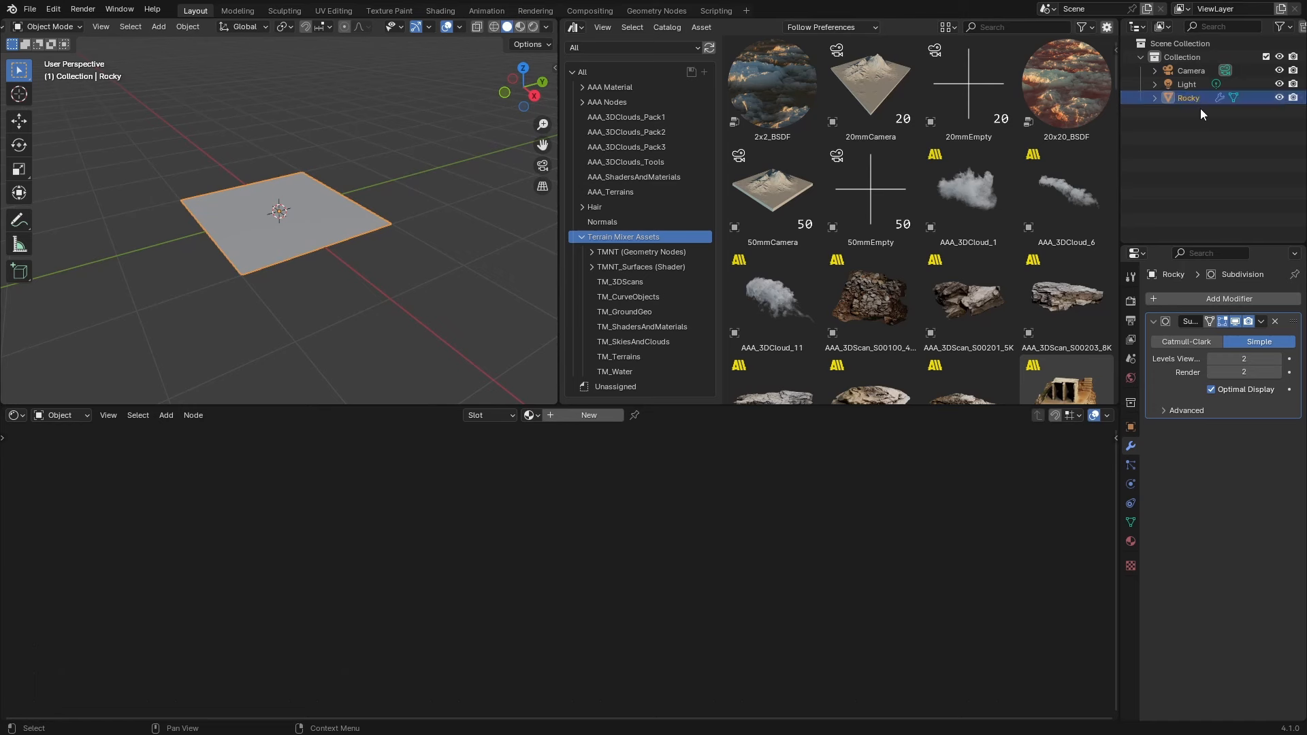
Duplicate Rocky above itself as Muddy, hide the copy in viewport and render, and reselect Rocky.
{"action": "key", "text": "shift+d"}
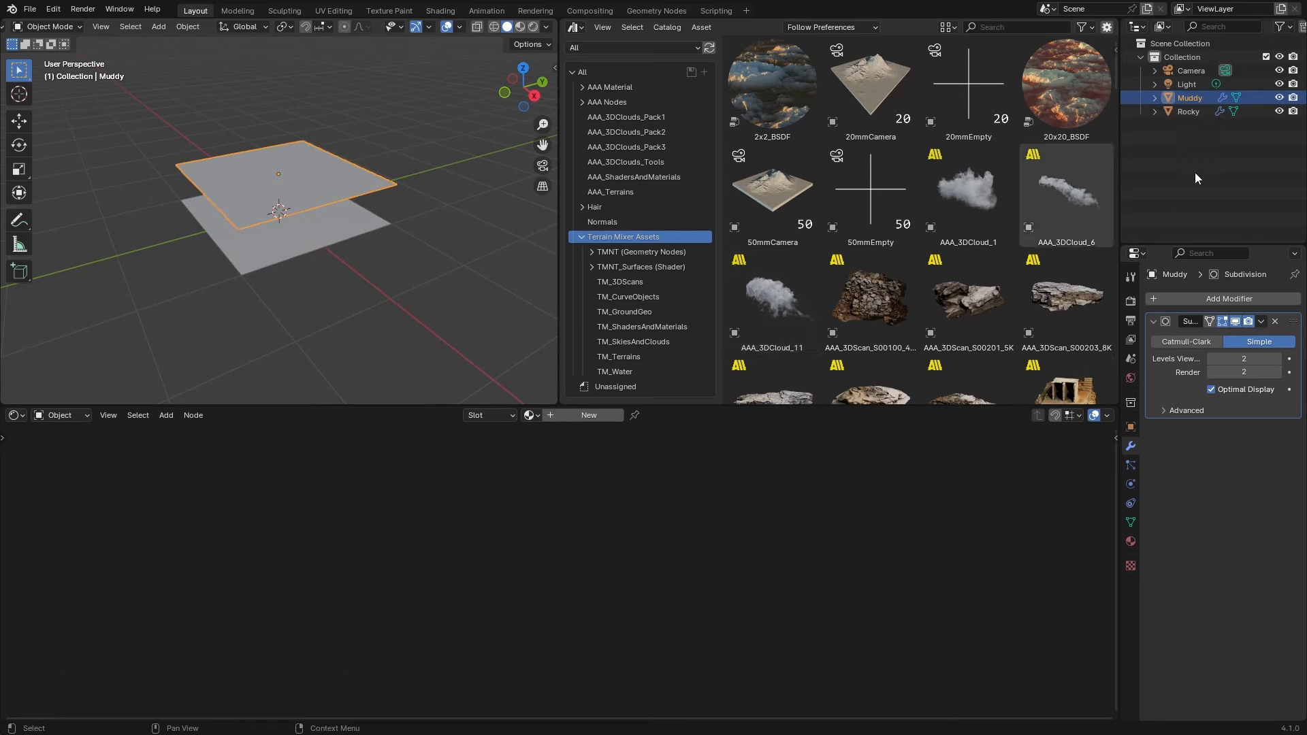
{"action": "left_click", "coordinate": [1278, 97]}
{"action": "left_click", "coordinate": [1292, 98]}
{"action": "left_click", "coordinate": [1189, 111]}
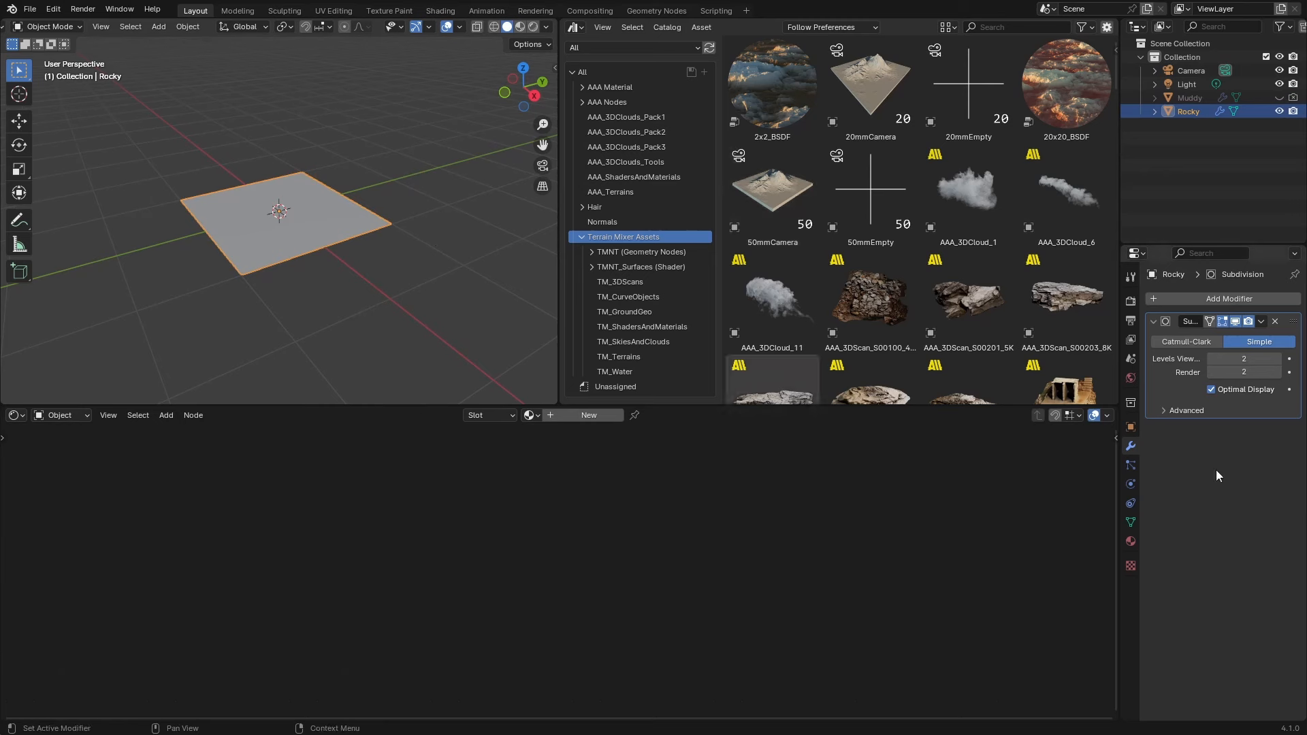
Create a new material on the Rocky plane and name it Rocky.
{"action": "left_click", "coordinate": [1131, 540]}
{"action": "left_click", "coordinate": [1199, 356]}
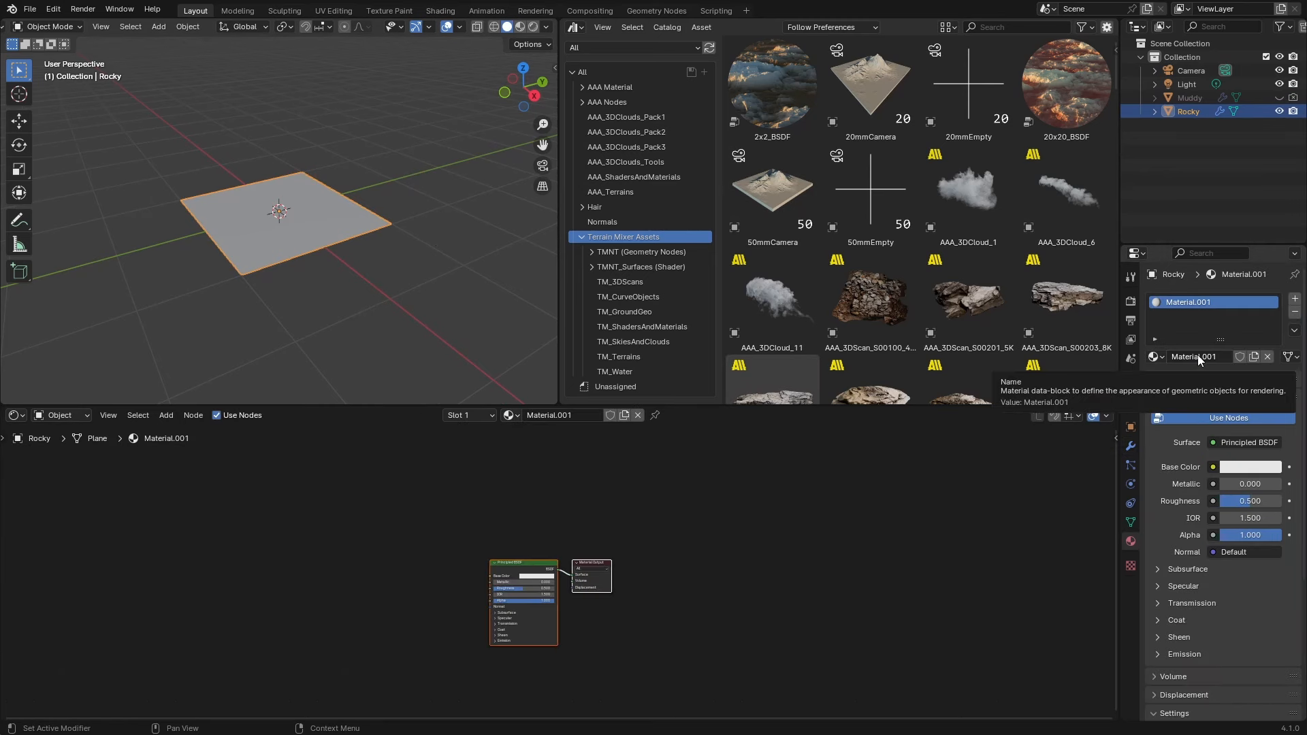
{"action": "left_click", "coordinate": [1198, 356]}
{"action": "type", "text": "Ro"}
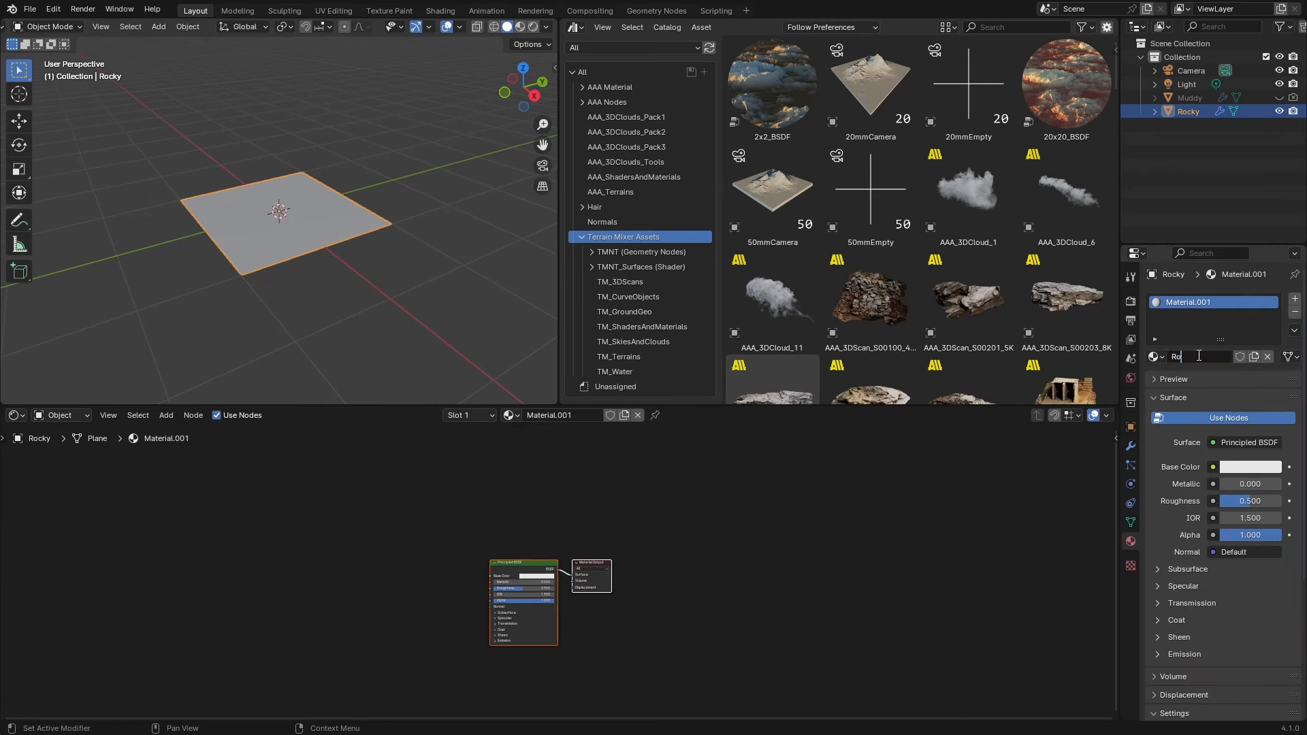
{"action": "type", "text": "cky"}
{"action": "key", "text": "Return"}
{"action": "scroll", "coordinate": [312, 210], "scroll_direction": "up", "scroll_amount": 3}
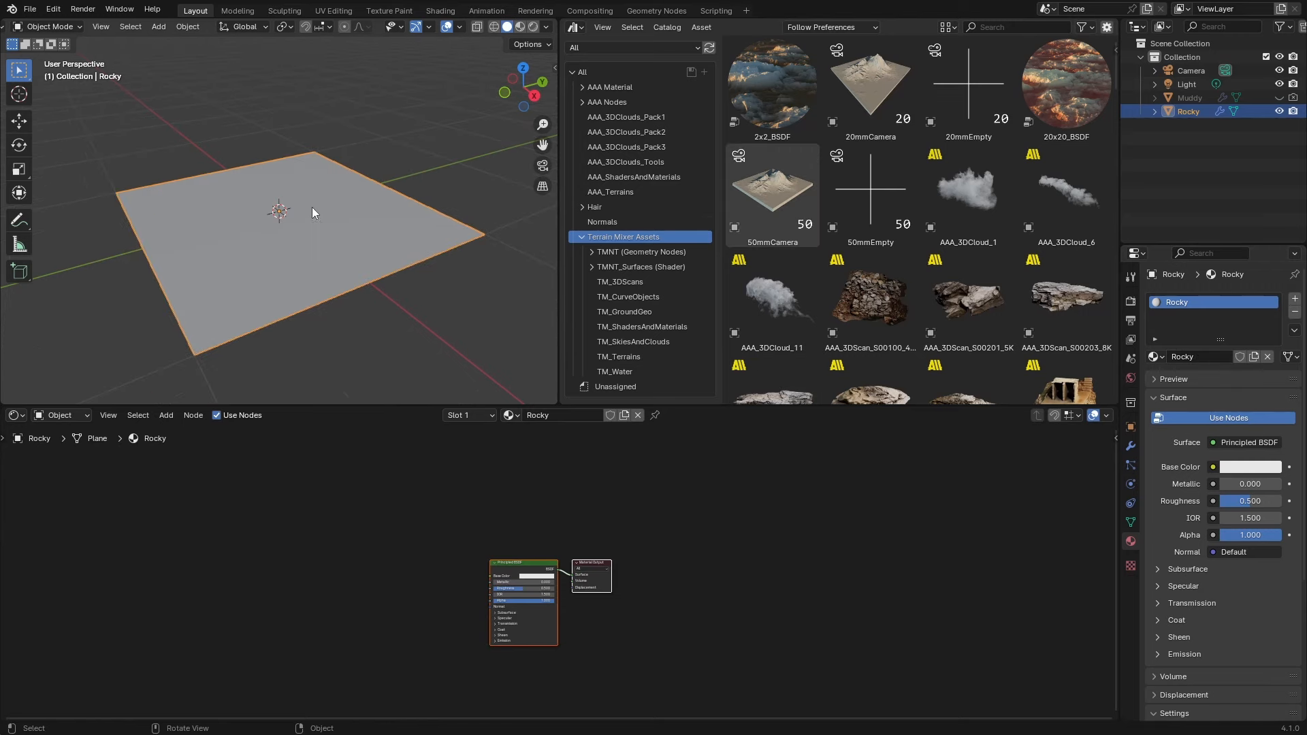
Add the 2x2_BSDF node from the TMNT_Surfaces Shaders assets to the Rocky material.
{"action": "left_click", "coordinate": [651, 265]}
{"action": "key", "text": "Home"}
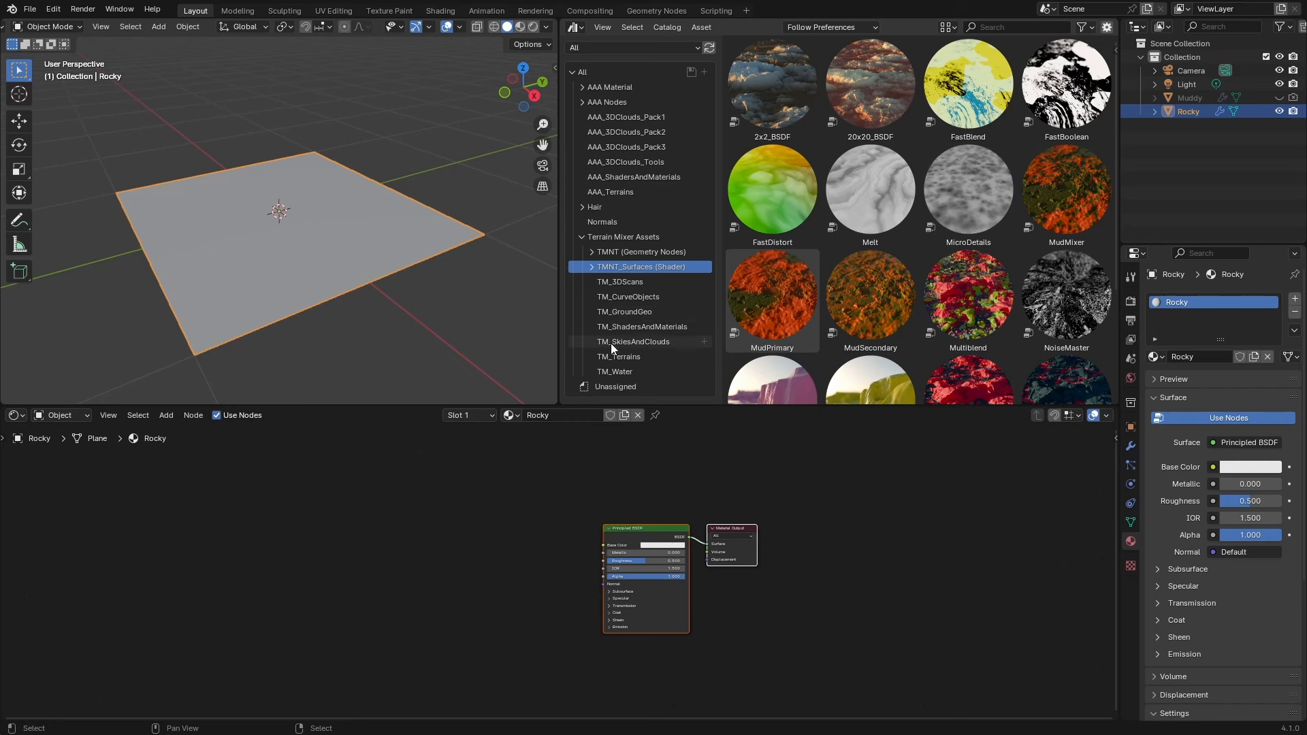
{"action": "left_click", "coordinate": [591, 266]}
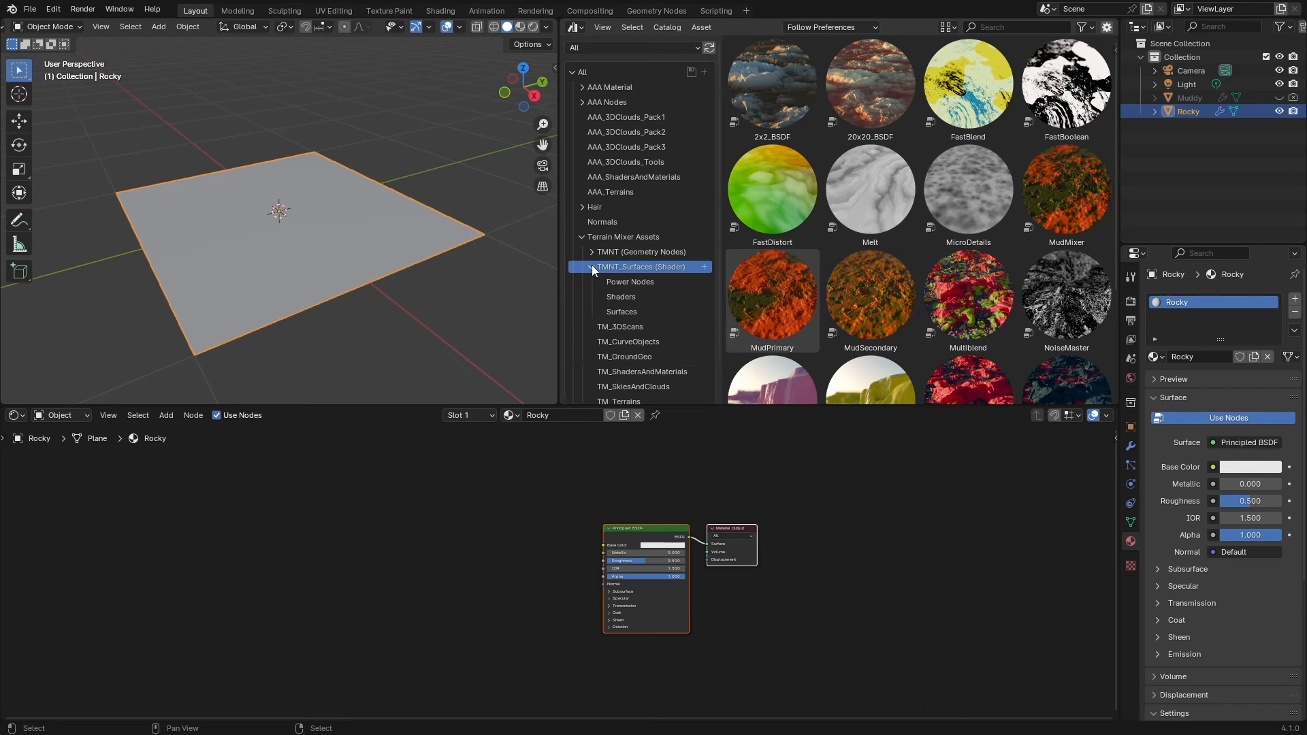
{"action": "scroll", "coordinate": [633, 301], "scroll_direction": "down", "scroll_amount": 3}
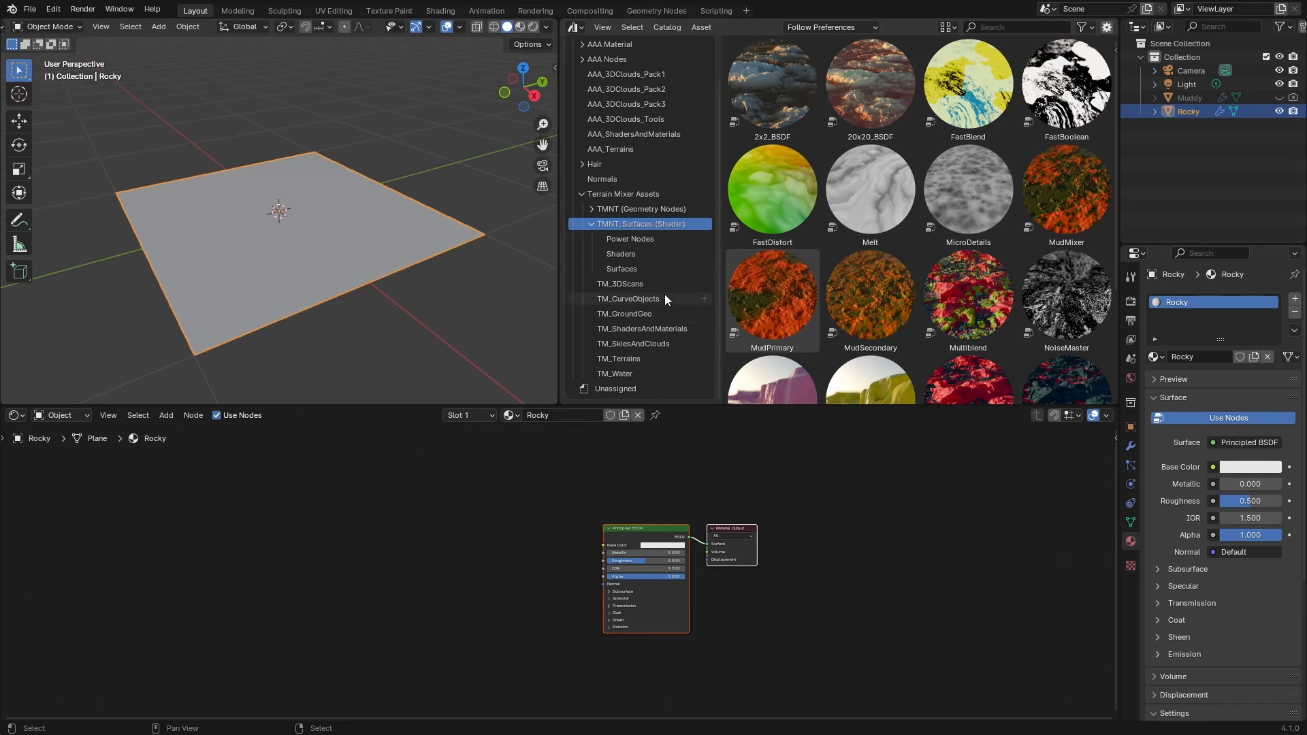
{"action": "left_click", "coordinate": [661, 256]}
{"action": "left_click_drag", "start_coordinate": [778, 90], "coordinate": [865, 653]}
{"action": "left_click_drag", "start_coordinate": [812, 526], "coordinate": [779, 507]}
{"action": "scroll", "coordinate": [832, 559], "scroll_direction": "up", "scroll_amount": 2}
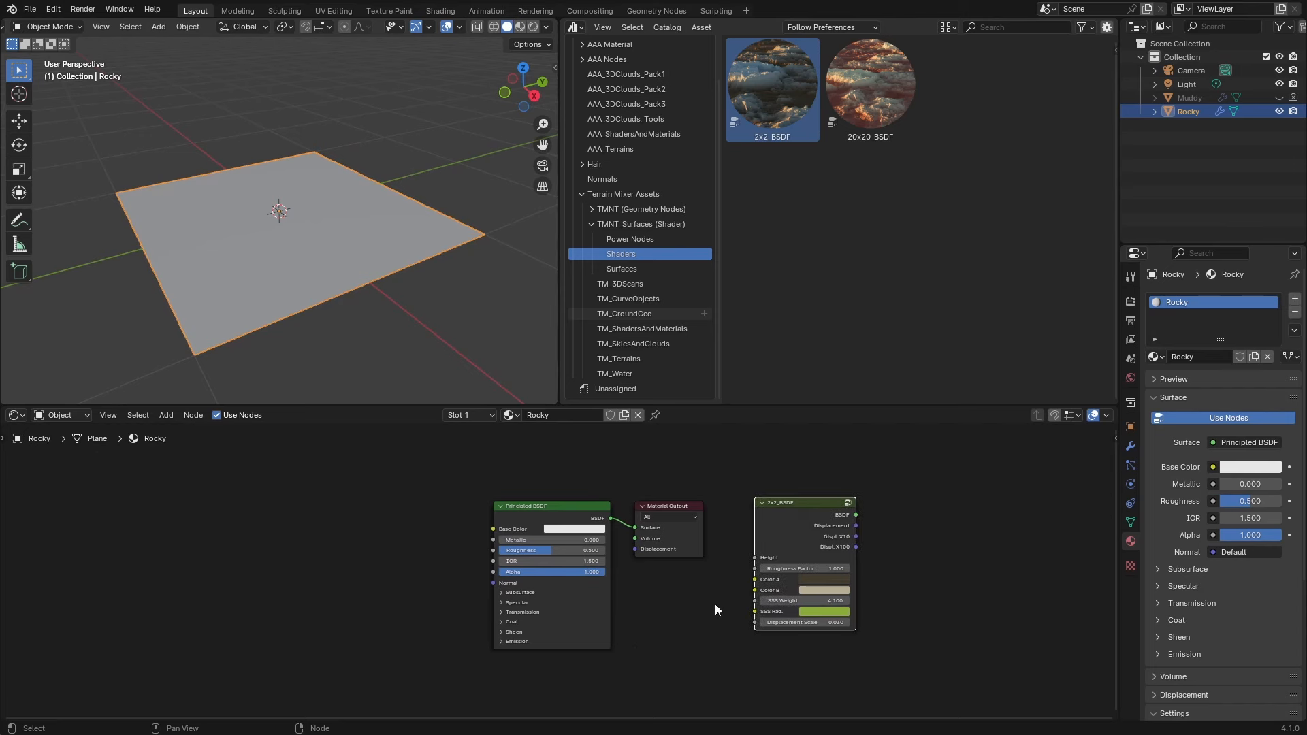
Move the Material Output beyond the 2x2_BSDF node and cut its link from the Principled BSDF.
{"action": "middle_click_drag", "start_coordinate": [693, 597], "coordinate": [767, 621]}
{"action": "left_click_drag", "start_coordinate": [750, 530], "coordinate": [1067, 474]}
{"action": "right_click_drag", "start_coordinate": [721, 512], "coordinate": [753, 589], "text": "ctrl"}
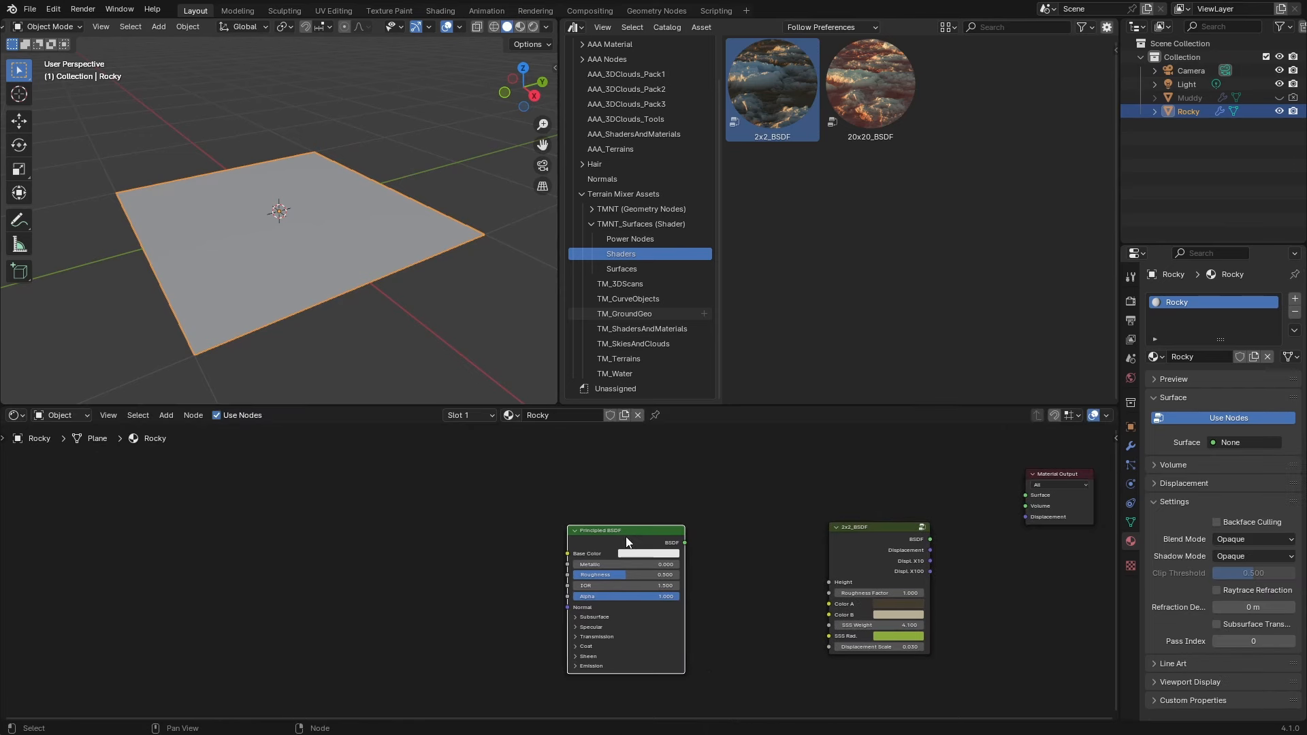
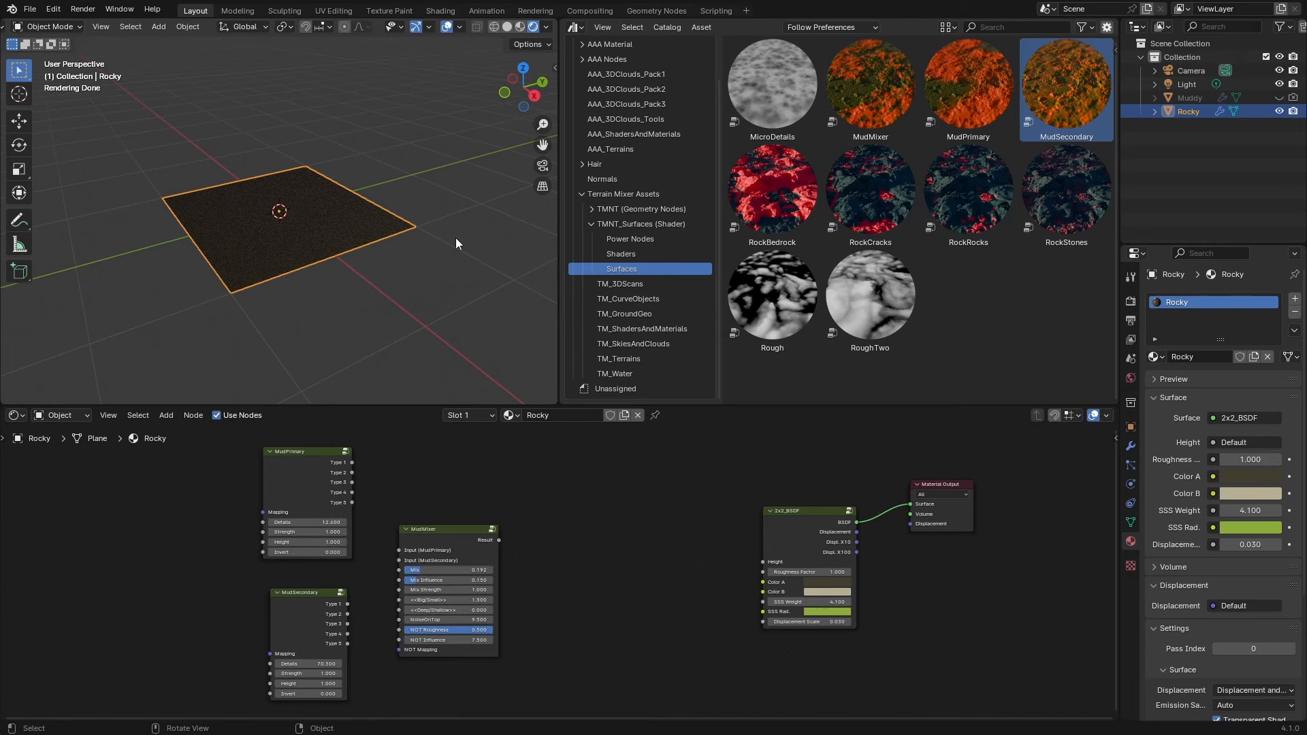
Change the scene's light to a Sun and set its strength to 5.
{"action": "scroll", "coordinate": [455, 238], "scroll_direction": "down", "scroll_amount": 2}
{"action": "scroll", "coordinate": [456, 238], "scroll_direction": "up", "scroll_amount": 3}
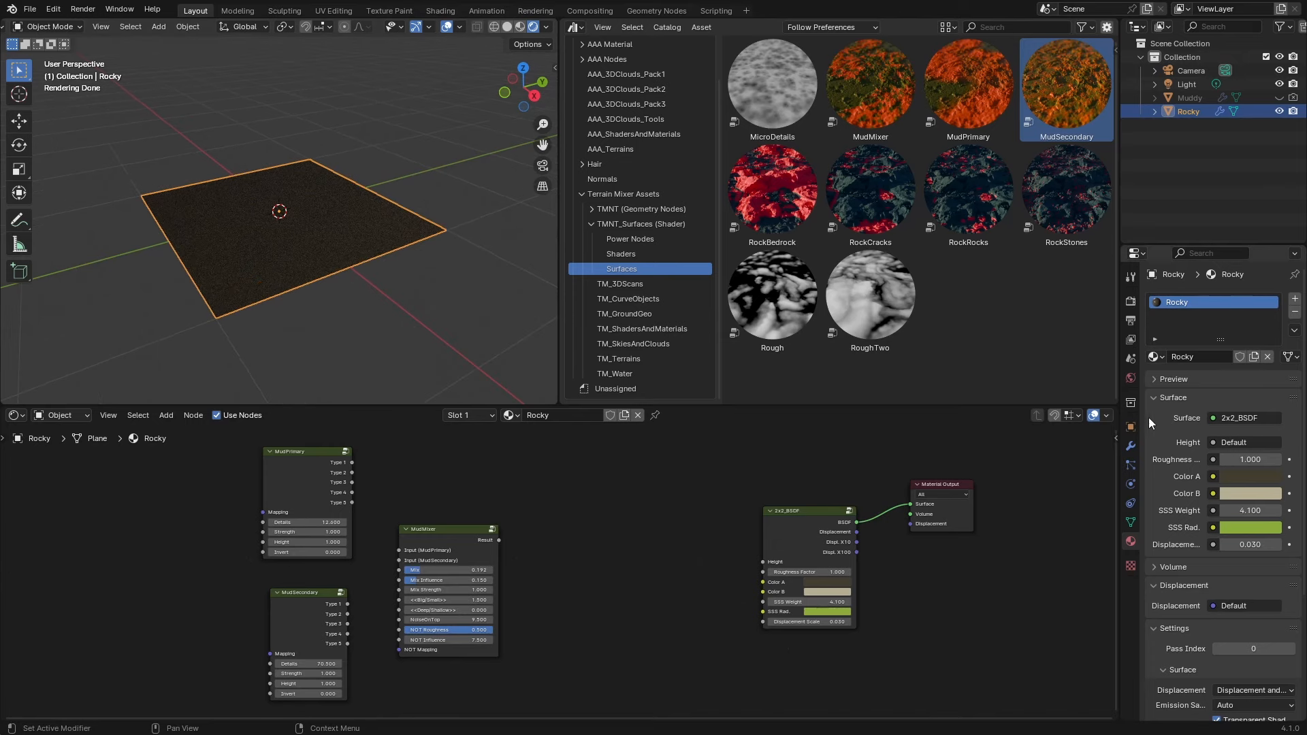
{"action": "left_click", "coordinate": [1189, 84]}
{"action": "left_click", "coordinate": [1207, 360]}
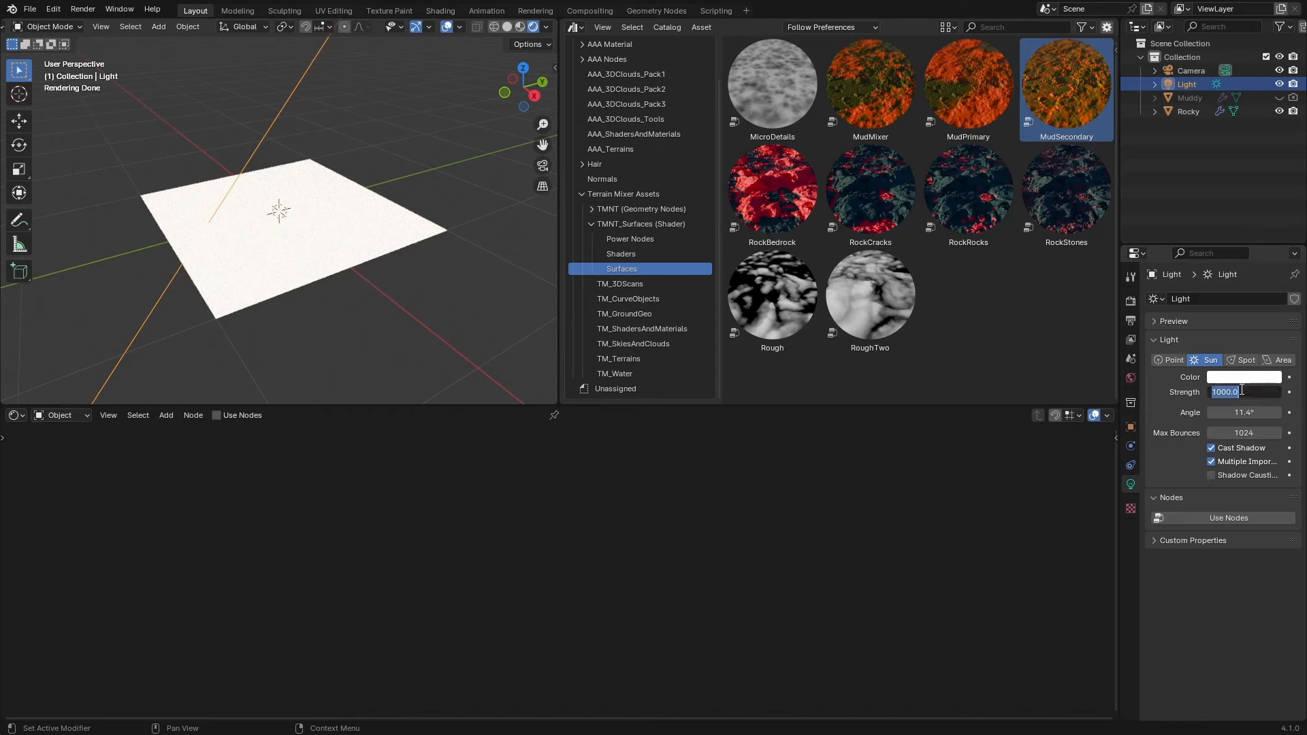
{"action": "type", "text": "1"}
{"action": "key", "text": "Return"}
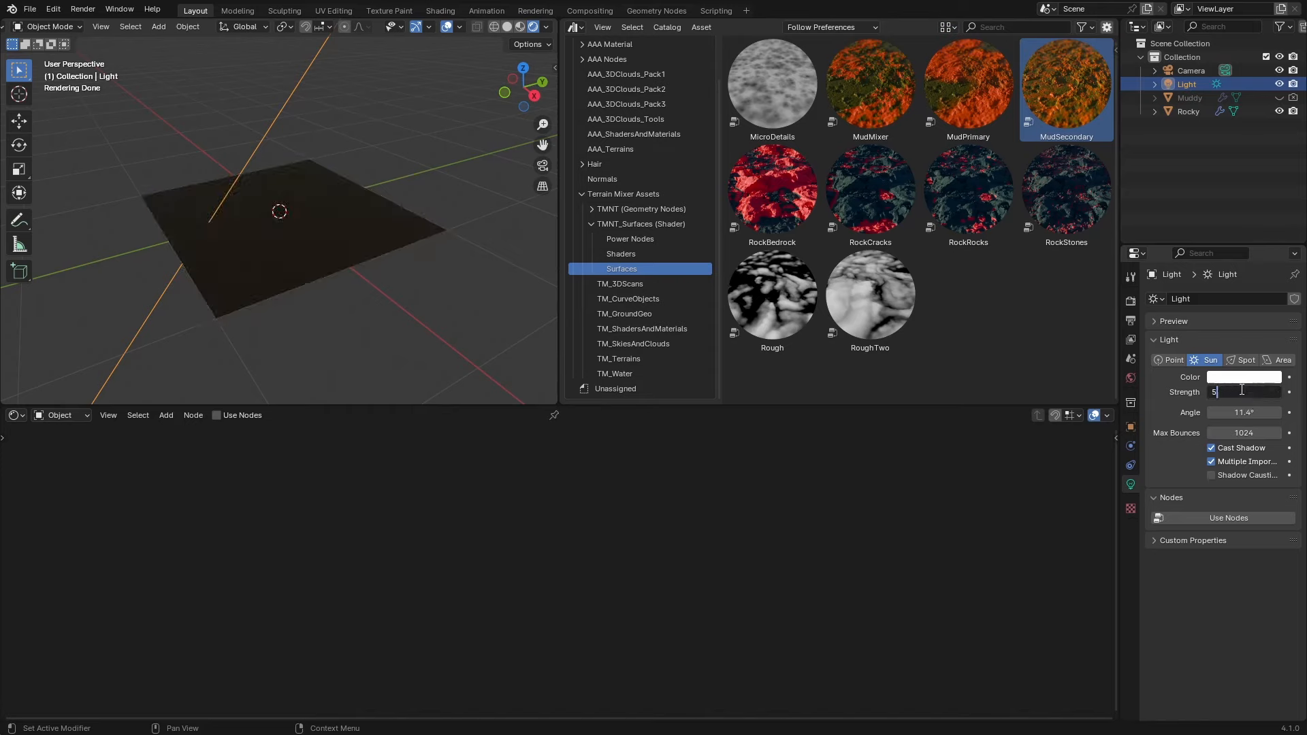
{"action": "key", "text": "Return"}
{"action": "middle_click_drag", "start_coordinate": [538, 295], "coordinate": [458, 316]}
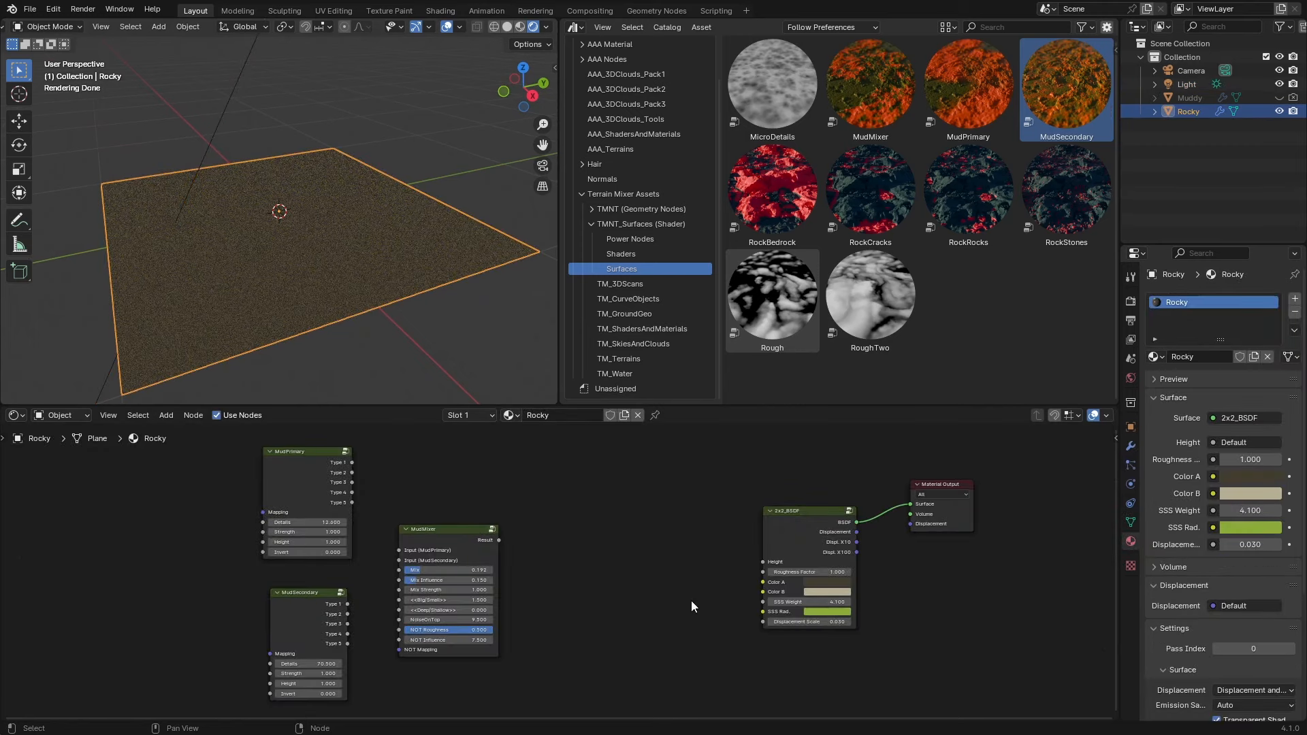
Connect the Type 1 outputs of MudPrimary and MudSecondary to their matching inputs on the MudMixer node.
{"action": "scroll", "coordinate": [670, 603], "scroll_direction": "up", "scroll_amount": 2}
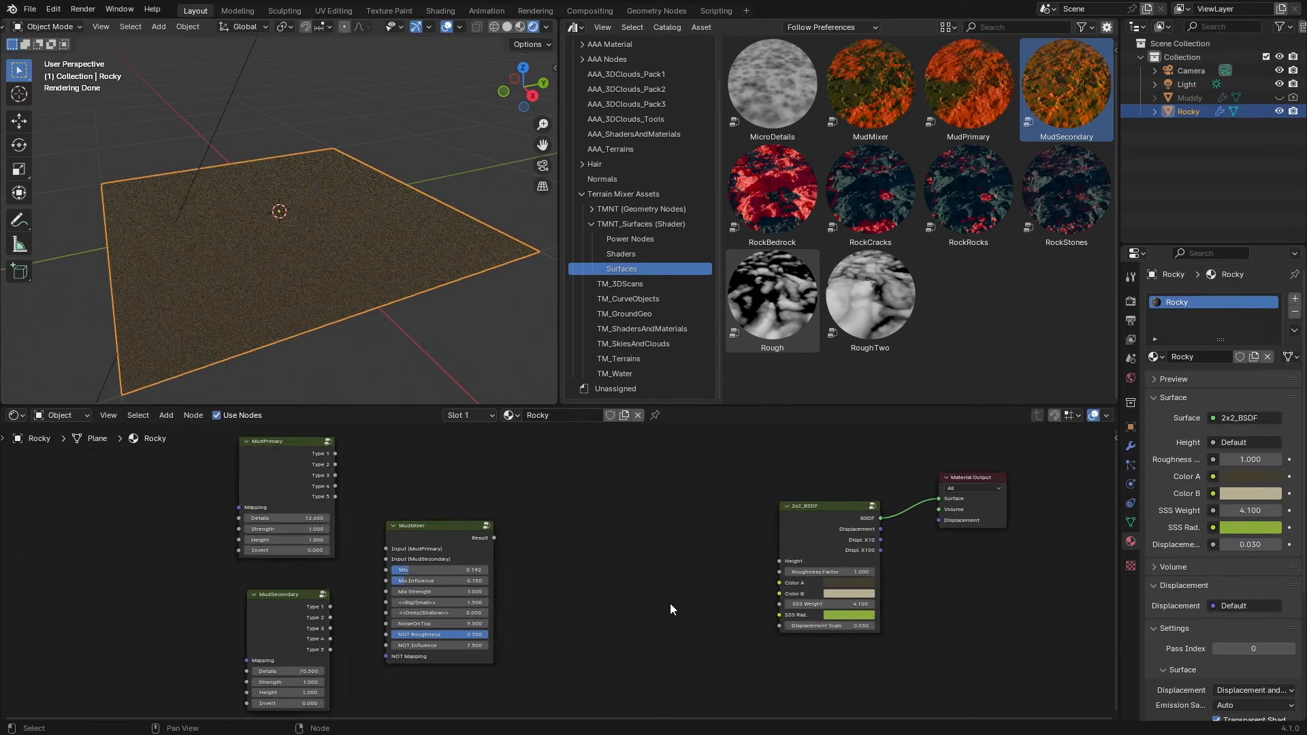
{"action": "middle_click_drag", "start_coordinate": [660, 594], "coordinate": [644, 602]}
{"action": "scroll", "coordinate": [644, 602], "scroll_direction": "down", "scroll_amount": 1}
{"action": "left_click_drag", "start_coordinate": [435, 532], "coordinate": [477, 515]}
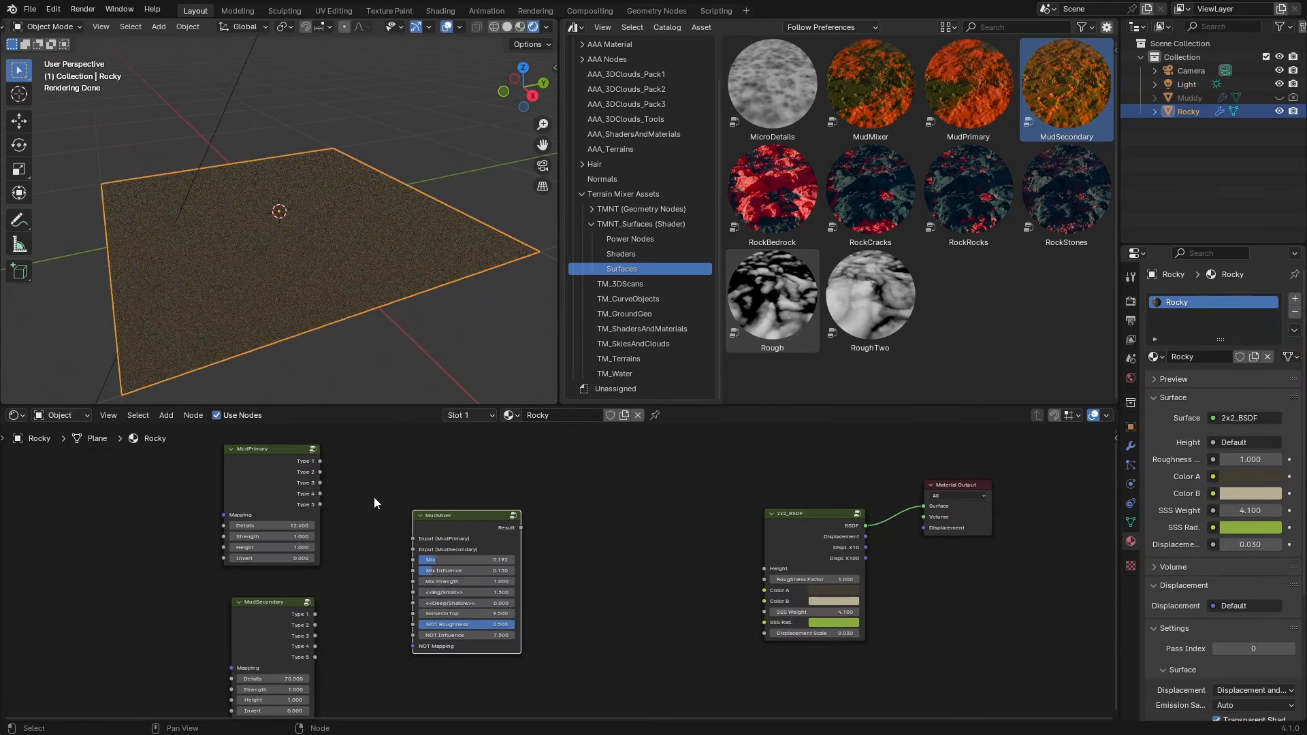
{"action": "left_click_drag", "start_coordinate": [320, 461], "coordinate": [413, 538]}
{"action": "left_click_drag", "start_coordinate": [317, 614], "coordinate": [413, 550]}
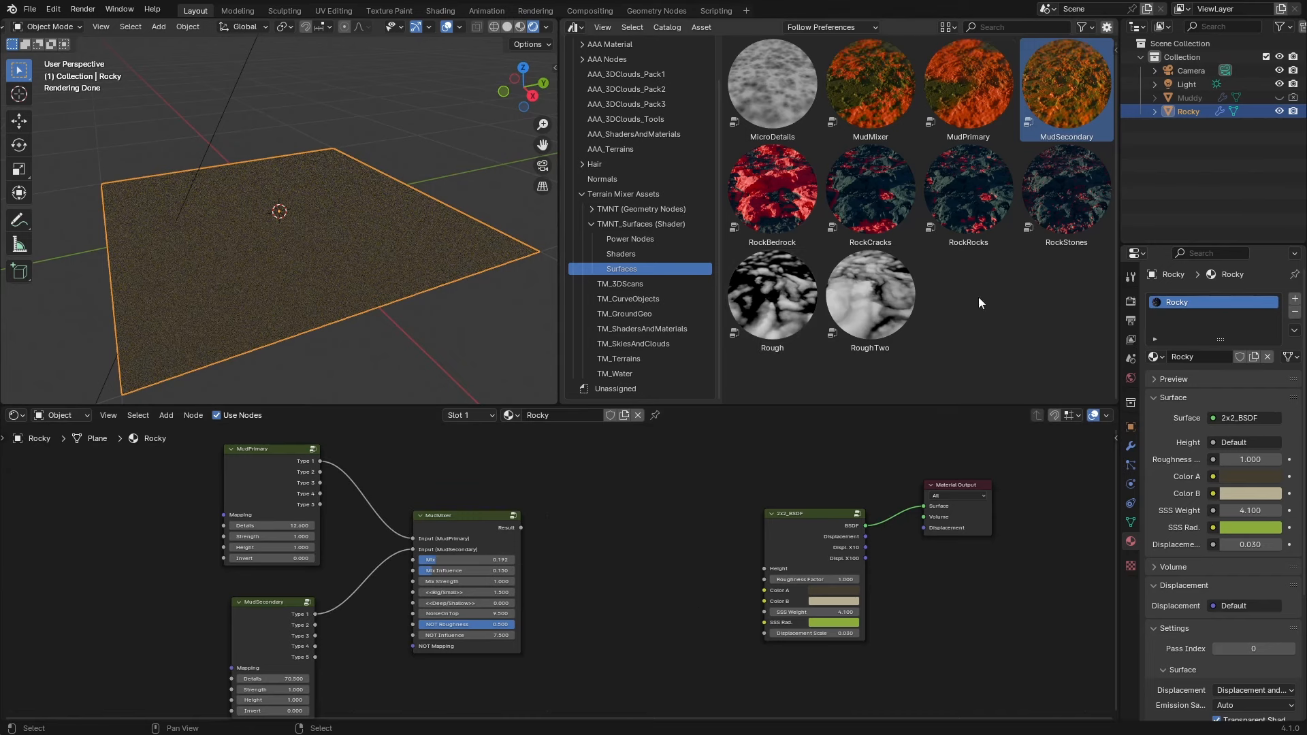
Add the FastDistort node from the Power Nodes assets ahead of the MudPrimary and MudSecondary nodes.
{"action": "scroll", "coordinate": [564, 518], "scroll_direction": "down", "scroll_amount": 1}
{"action": "left_click", "coordinate": [630, 239]}
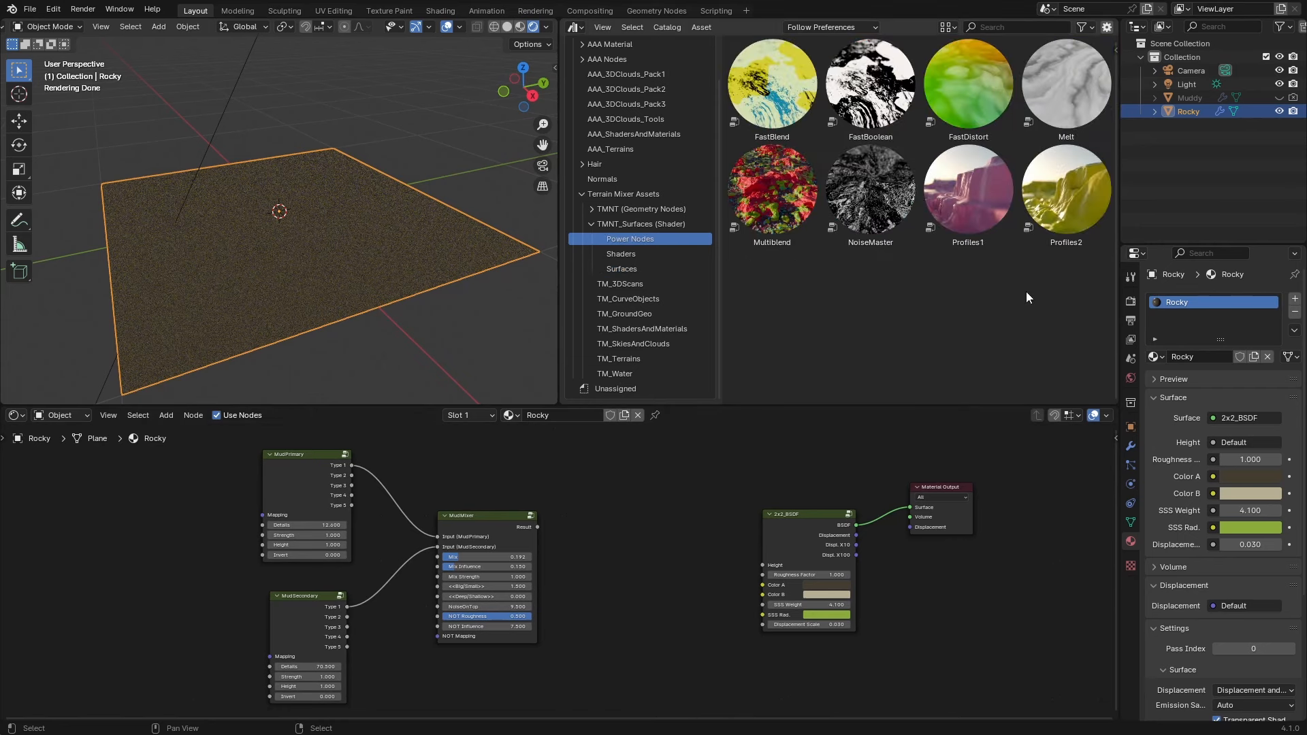
{"action": "left_click_drag", "start_coordinate": [978, 94], "coordinate": [181, 628]}
{"action": "middle_click_drag", "start_coordinate": [180, 629], "coordinate": [271, 612]}
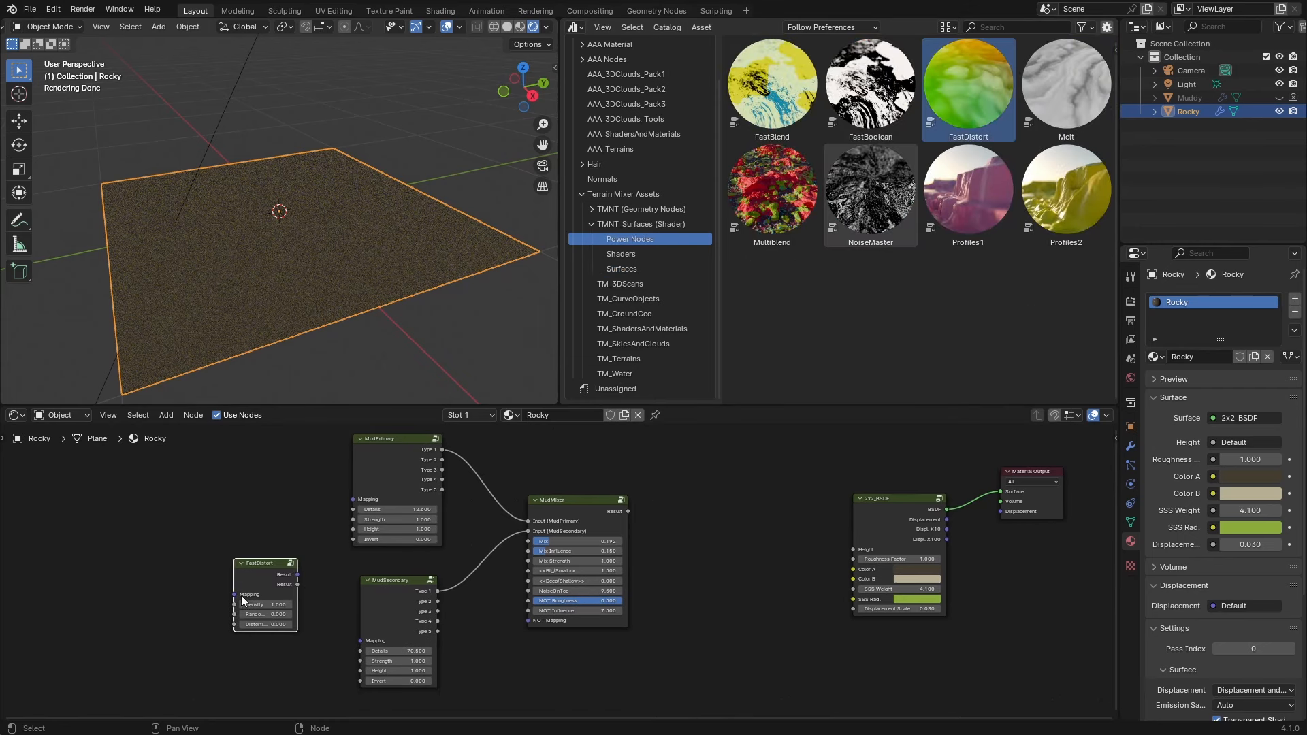
Add a Texture Coordinate node and feed its Object output into the FastDistort node's Mapping input.
{"action": "left_click_drag", "start_coordinate": [235, 594], "coordinate": [68, 587]}
{"action": "type", "text": "coor"}
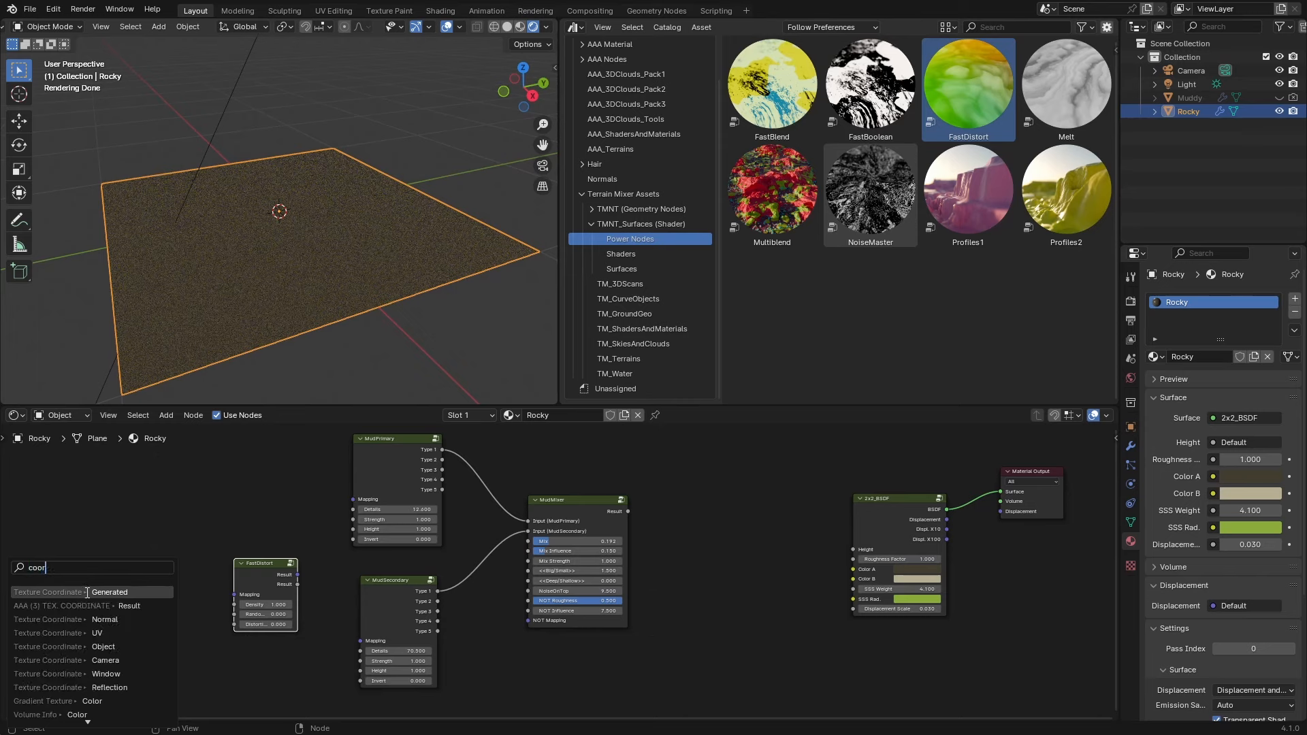
{"action": "left_click", "coordinate": [87, 592]}
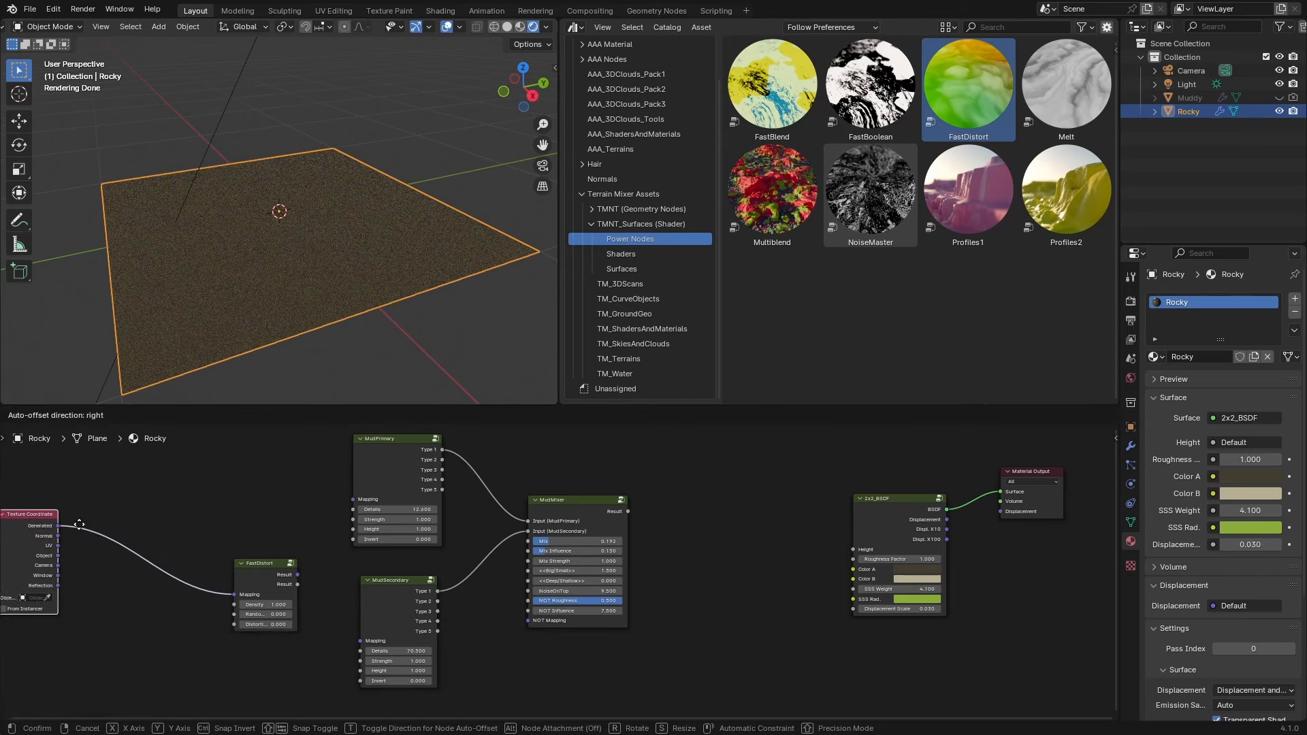
{"action": "left_click_drag", "start_coordinate": [221, 594], "coordinate": [233, 595]}
{"action": "middle_click_drag", "start_coordinate": [292, 578], "coordinate": [317, 581]}
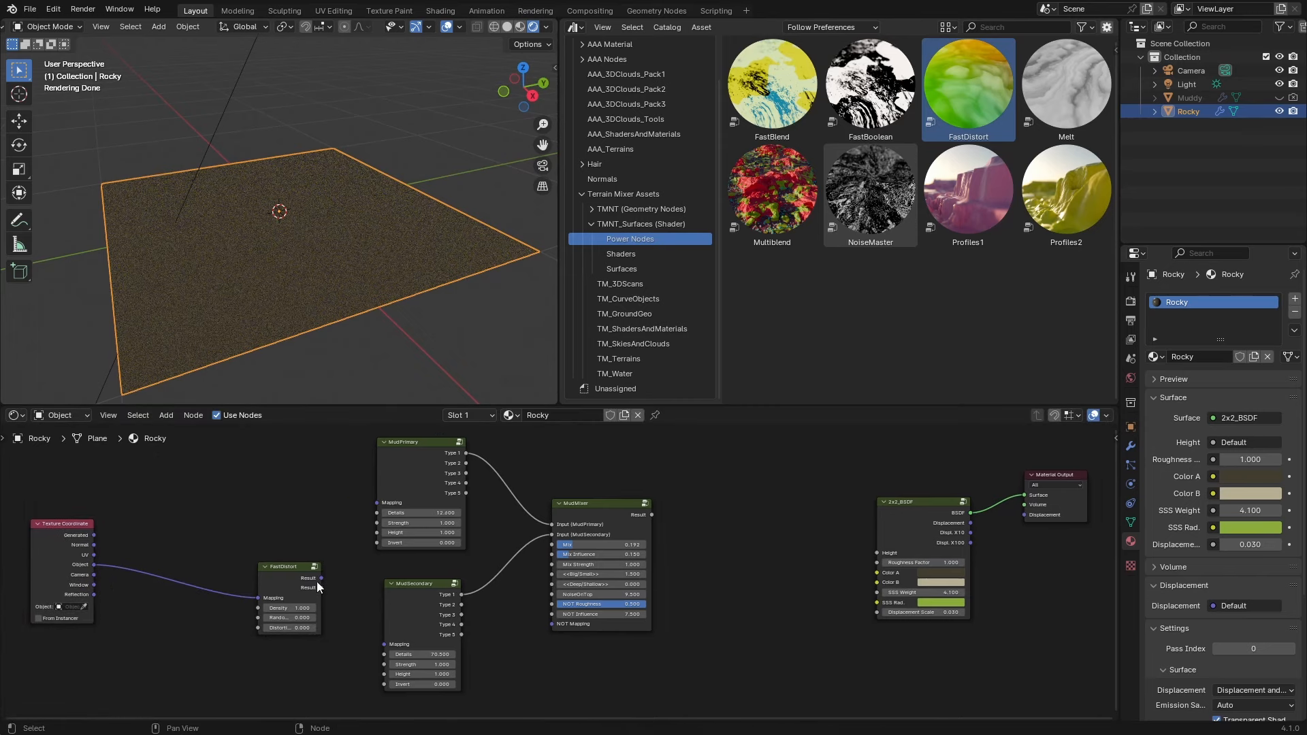
Connect FastDistort's first Result output through a shared reroute point to the Mapping inputs of MudPrimary and MudSecondary.
{"action": "left_click_drag", "start_coordinate": [301, 574], "coordinate": [279, 570]}
{"action": "middle_click_drag", "start_coordinate": [337, 577], "coordinate": [271, 603]}
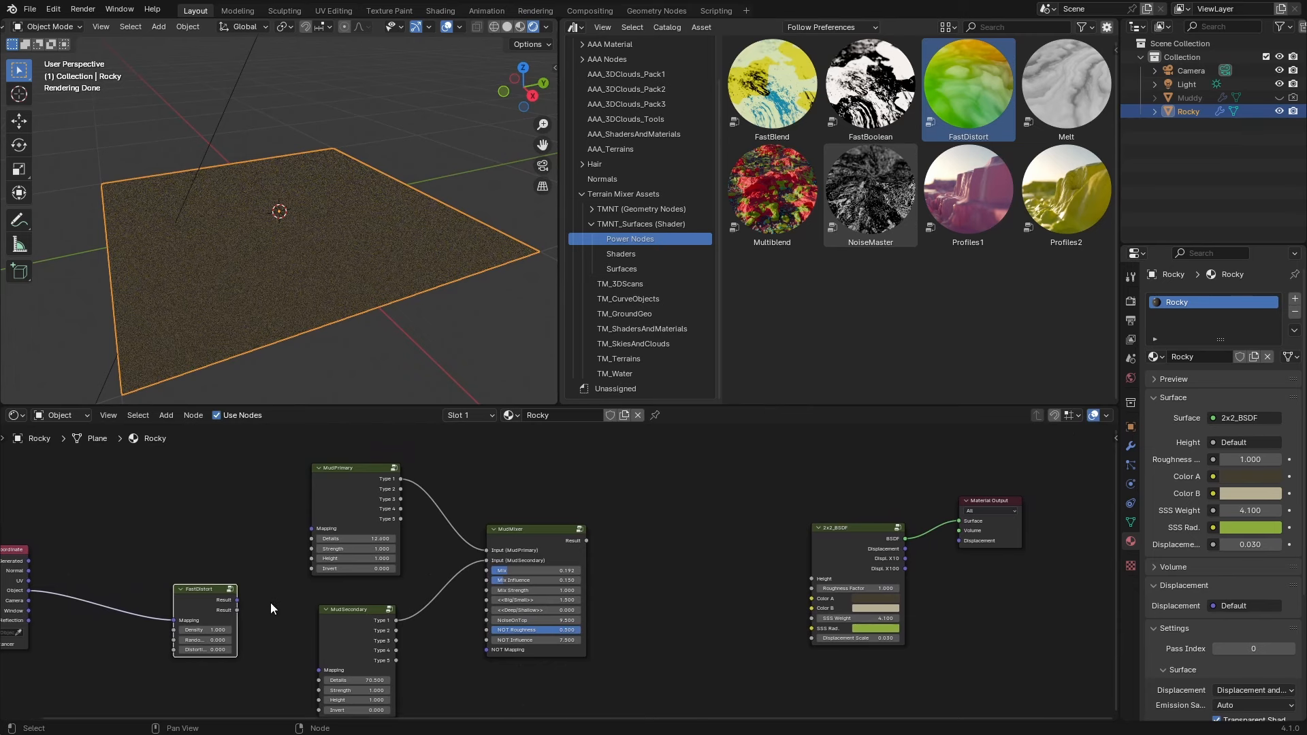
{"action": "left_click_drag", "start_coordinate": [182, 598], "coordinate": [87, 585]}
{"action": "left_click", "coordinate": [143, 587]}
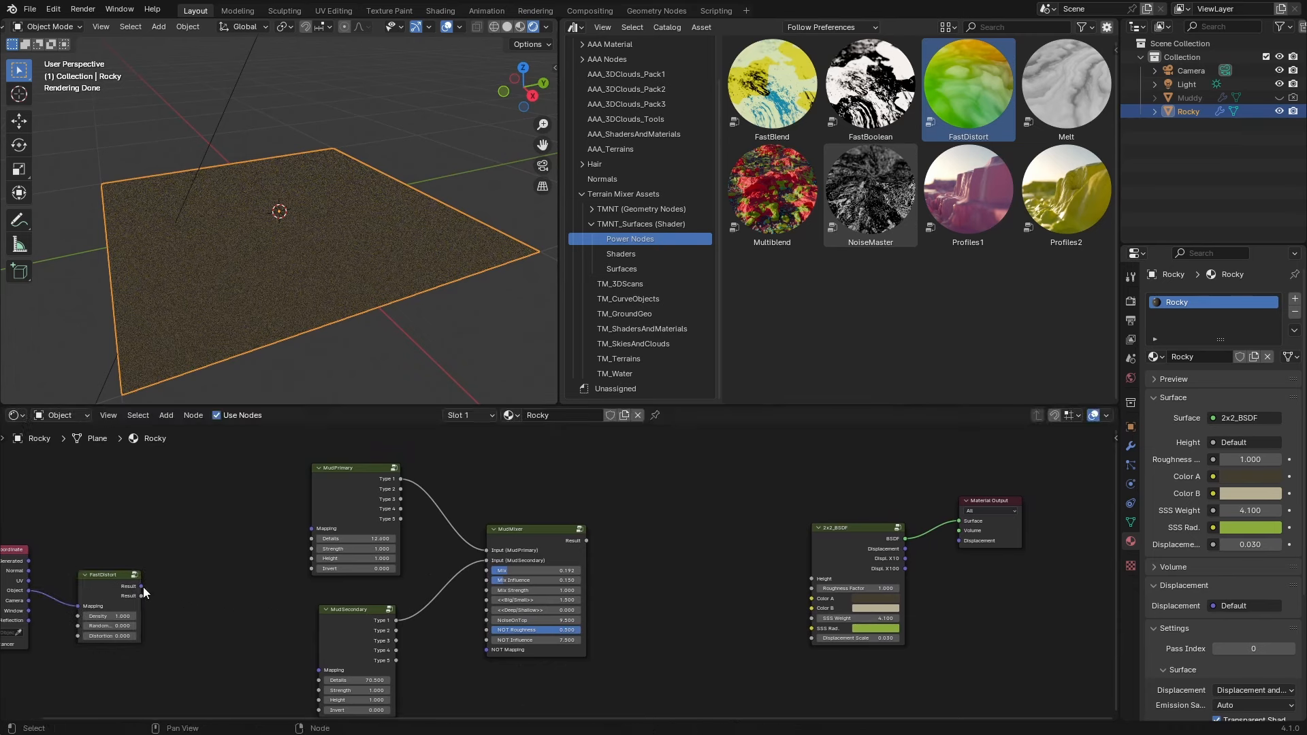
{"action": "left_click_drag", "start_coordinate": [202, 543], "coordinate": [234, 587]}
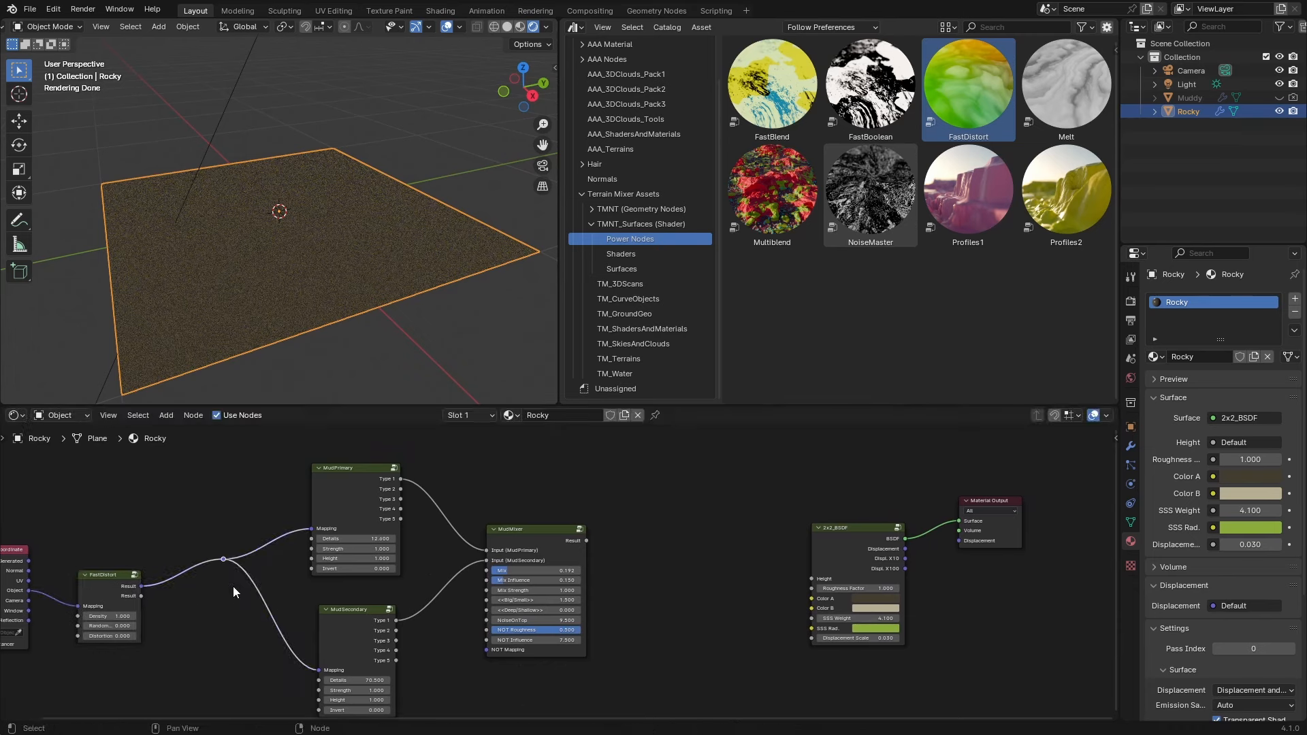
{"action": "key", "text": "g"}
{"action": "left_click", "coordinate": [263, 633]}
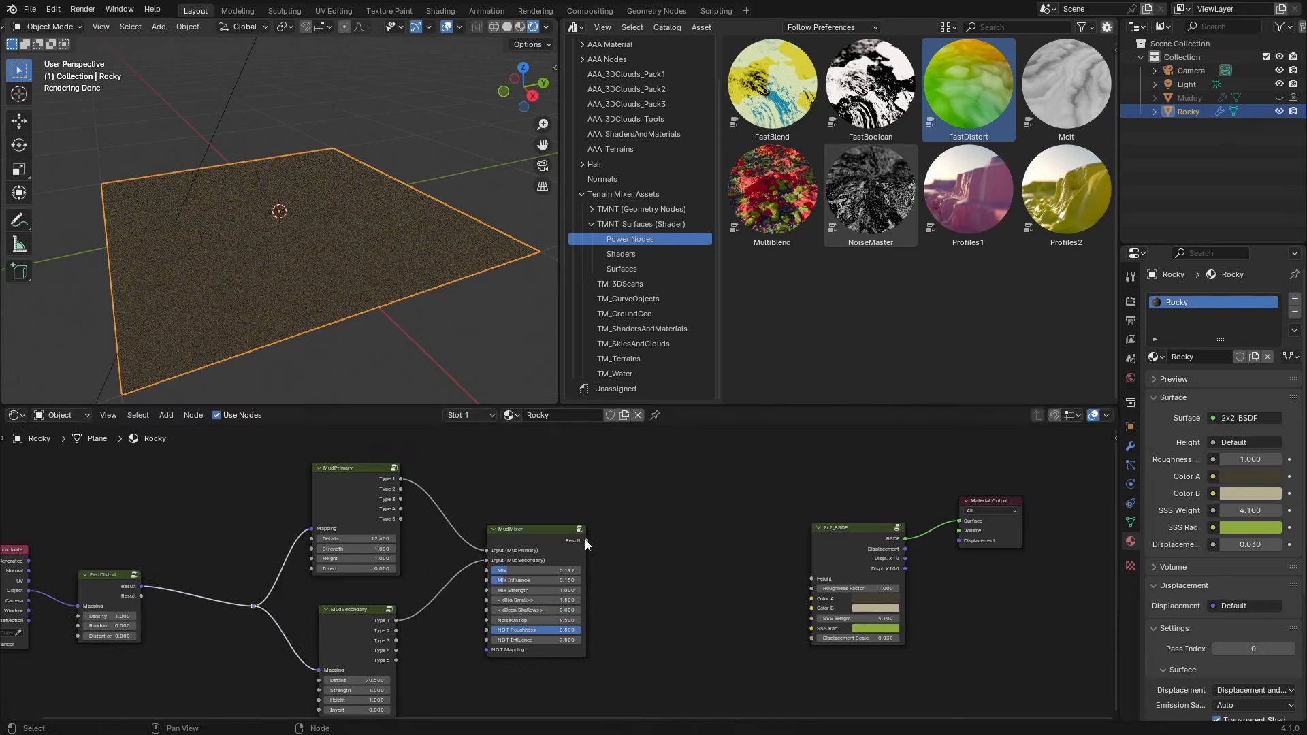
Connect the MudMixer Result output to the Height input of the 2x2_BSDF node.
{"action": "left_click_drag", "start_coordinate": [586, 540], "coordinate": [803, 579]}
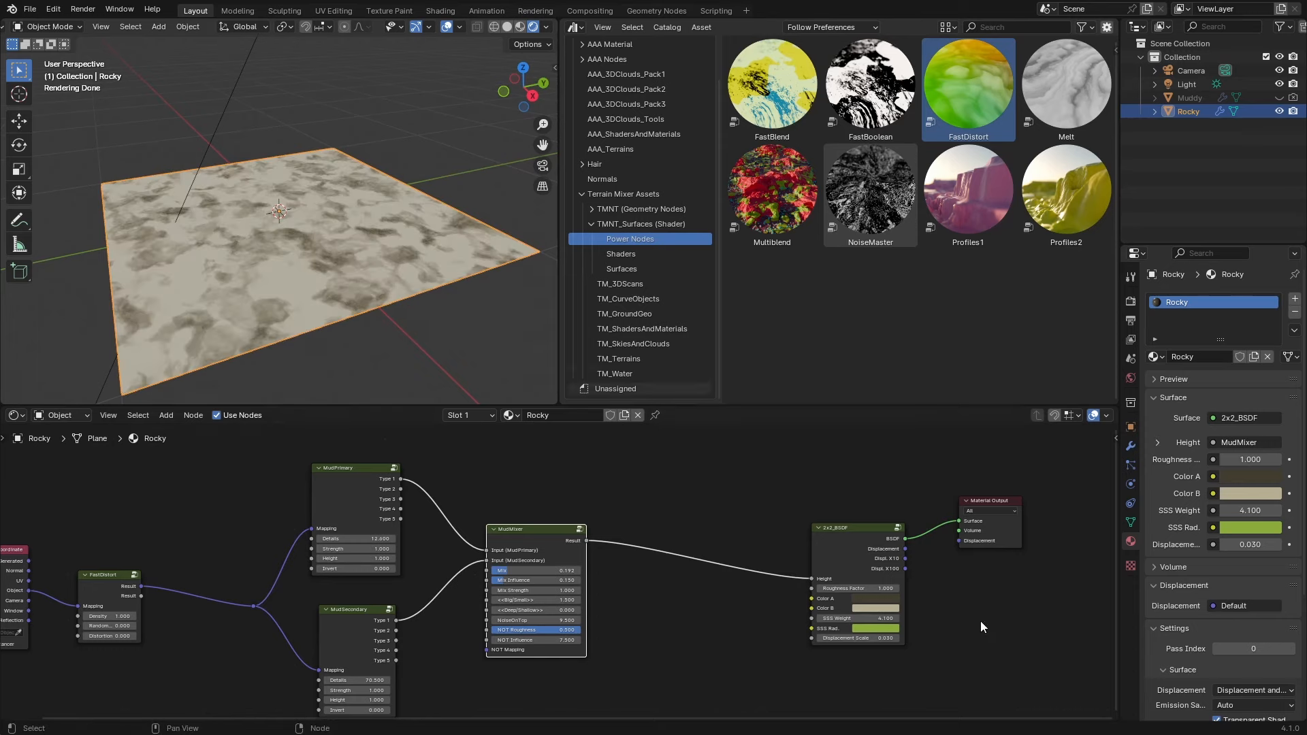
{"action": "scroll", "coordinate": [980, 621], "scroll_direction": "up", "scroll_amount": 2}
{"action": "scroll", "coordinate": [373, 316], "scroll_direction": "up", "scroll_amount": 2}
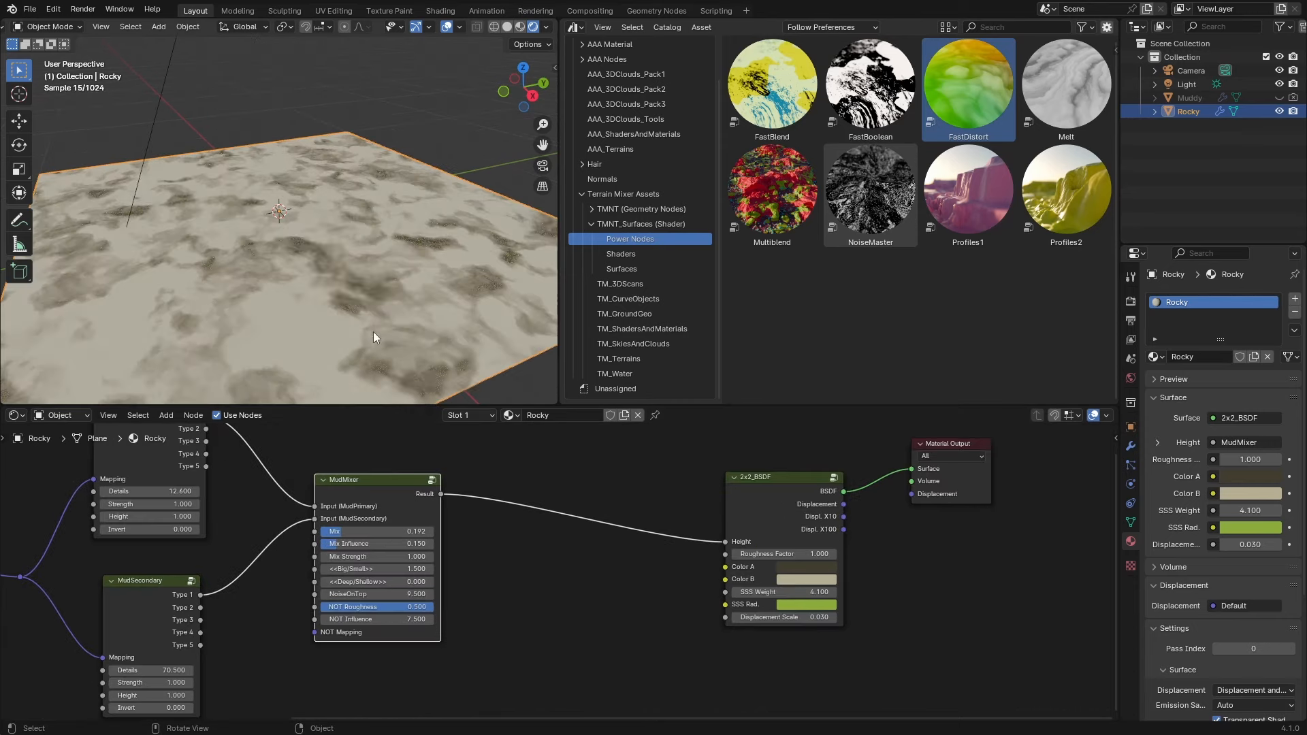
{"action": "middle_click_drag", "start_coordinate": [373, 333], "coordinate": [370, 280]}
{"action": "scroll", "coordinate": [388, 298], "scroll_direction": "up", "scroll_amount": 2}
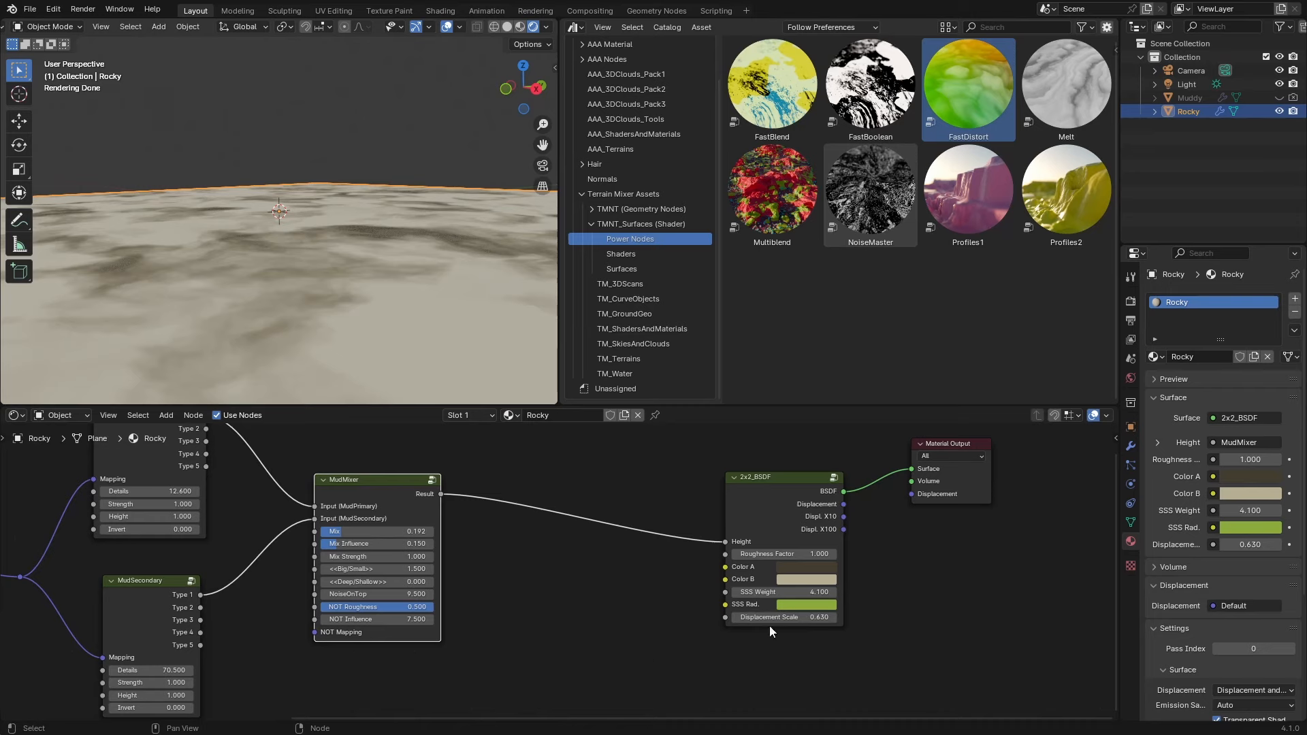
Connect the 2x2_BSDF Displacement output to the Material Output's Displacement input and set Displacement Scale to 0.020.
{"action": "left_click_drag", "start_coordinate": [843, 503], "coordinate": [912, 493]}
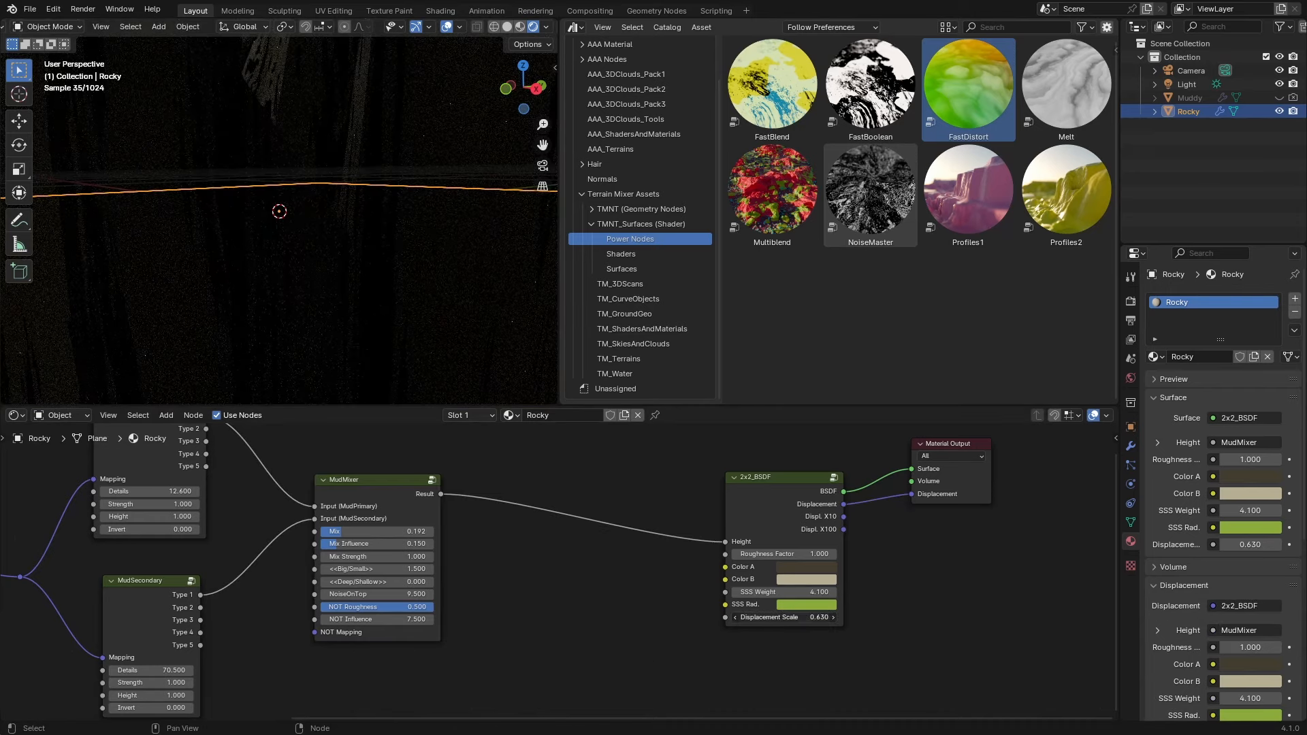
{"action": "left_click_drag", "start_coordinate": [784, 617], "coordinate": [730, 617]}
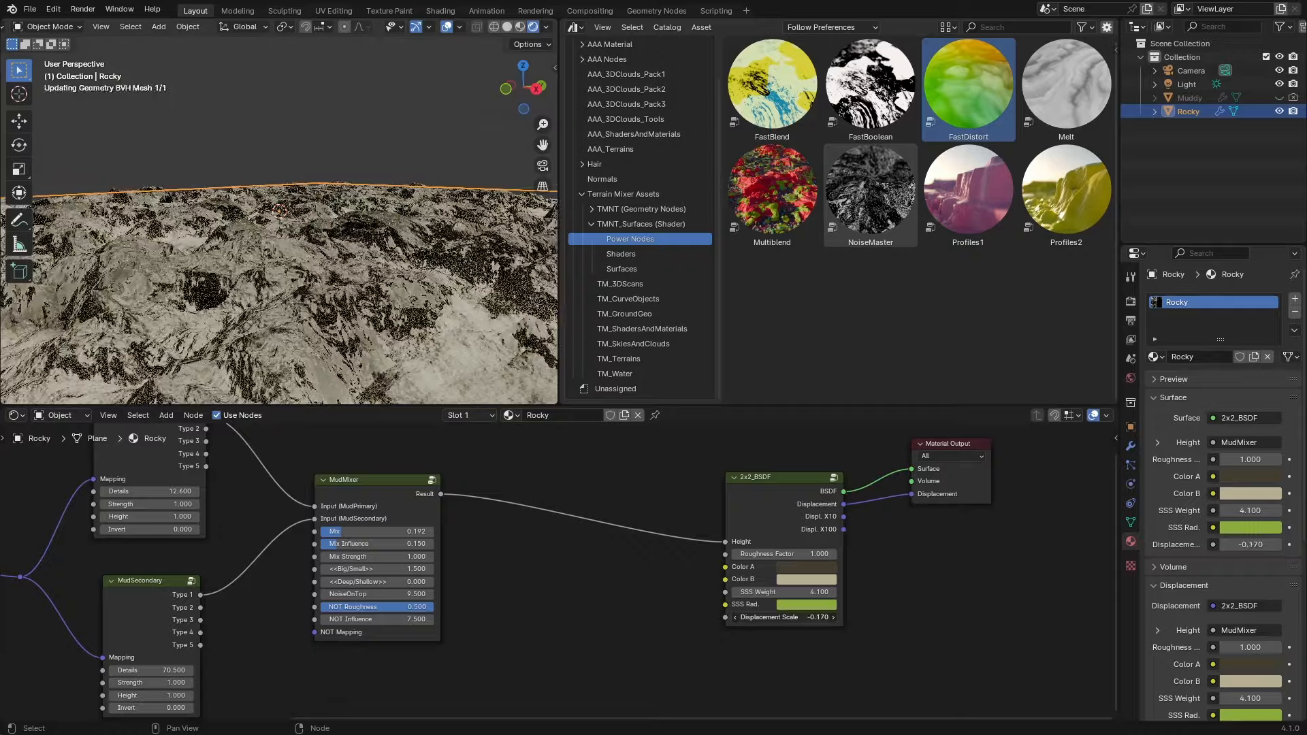
{"action": "scroll", "coordinate": [362, 305], "scroll_direction": "down", "scroll_amount": 6}
{"action": "middle_click_drag", "start_coordinate": [362, 305], "coordinate": [374, 327]}
{"action": "left_click_drag", "start_coordinate": [817, 619], "coordinate": [776, 617]}
{"action": "middle_click_drag", "start_coordinate": [210, 229], "coordinate": [337, 325]}
{"action": "scroll", "coordinate": [335, 311], "scroll_direction": "down", "scroll_amount": 6}
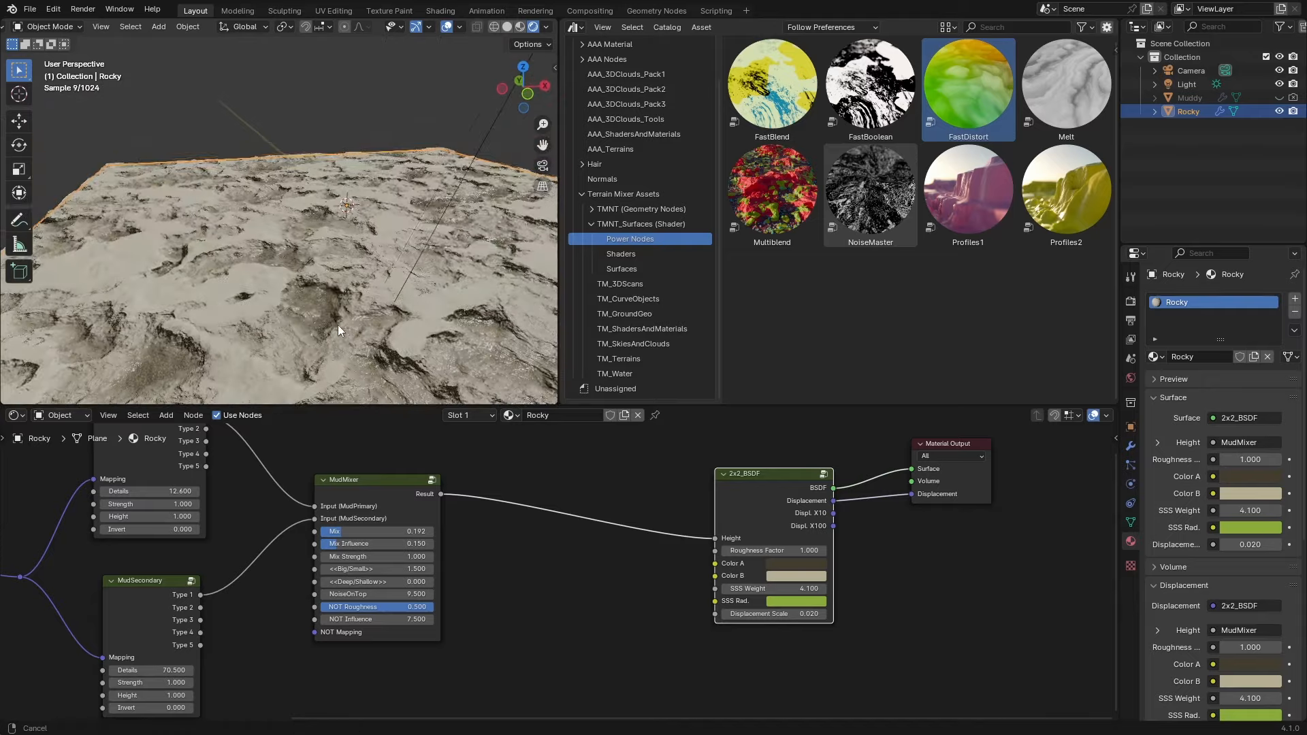
Reposition the MudMixer node in the Rocky node tree and save the file.
{"action": "middle_click_drag", "start_coordinate": [393, 491], "coordinate": [444, 502]}
{"action": "scroll", "coordinate": [444, 503], "scroll_direction": "down", "scroll_amount": 4}
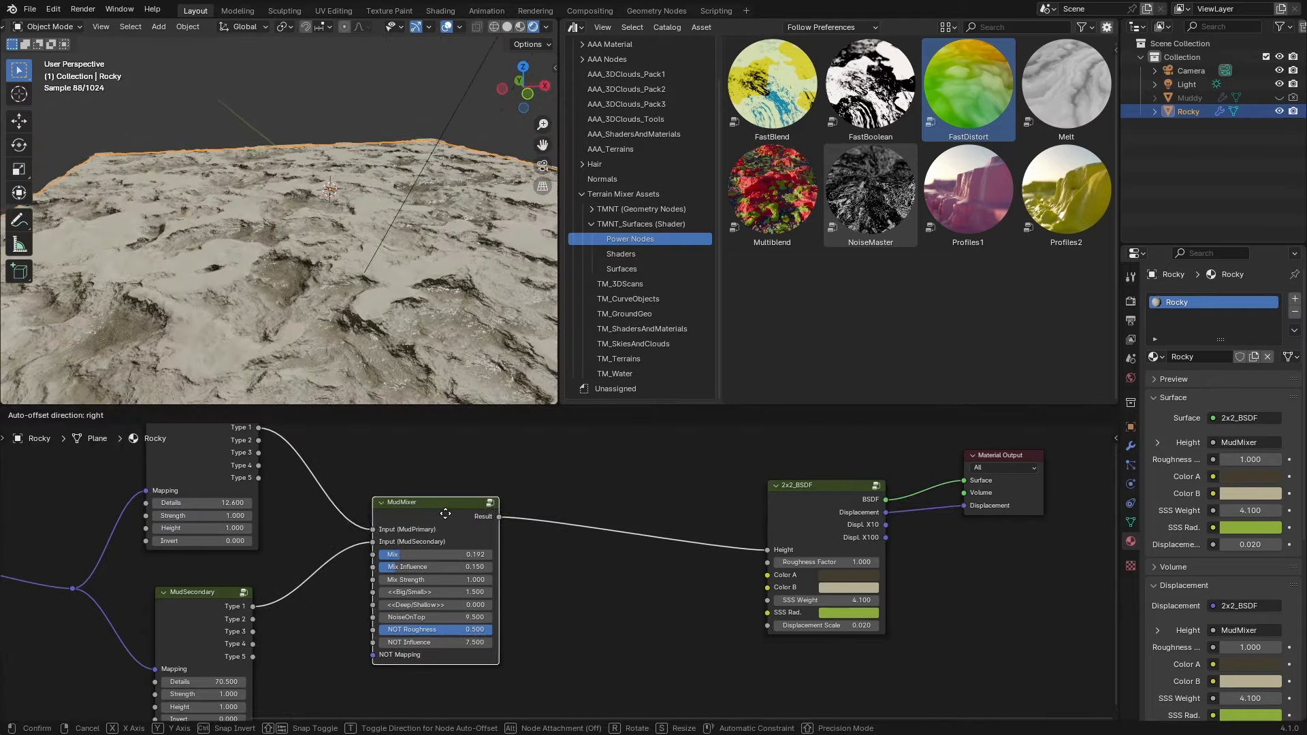
{"action": "key", "text": "ctrl+s"}
Set the FastDistort node's Density to 0.760.
{"action": "middle_click_drag", "start_coordinate": [440, 293], "coordinate": [457, 272]}
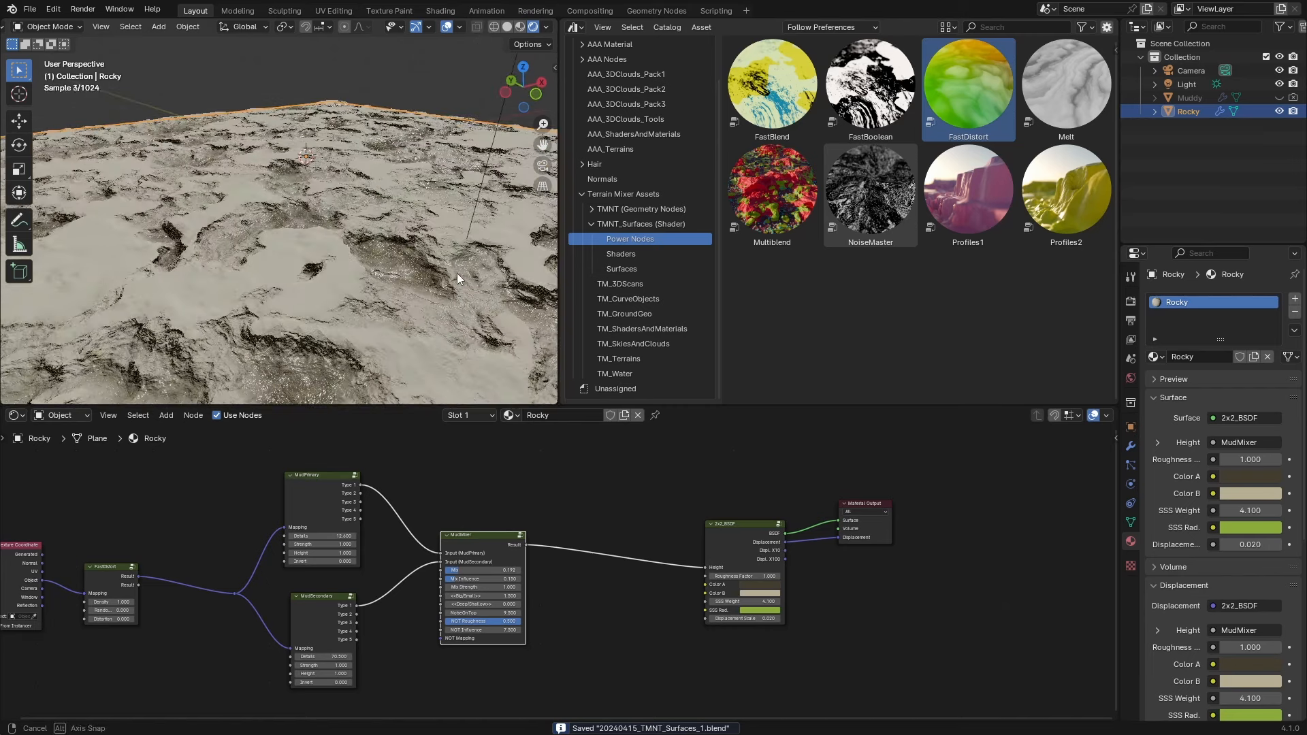
{"action": "middle_click_drag", "start_coordinate": [270, 496], "coordinate": [333, 493]}
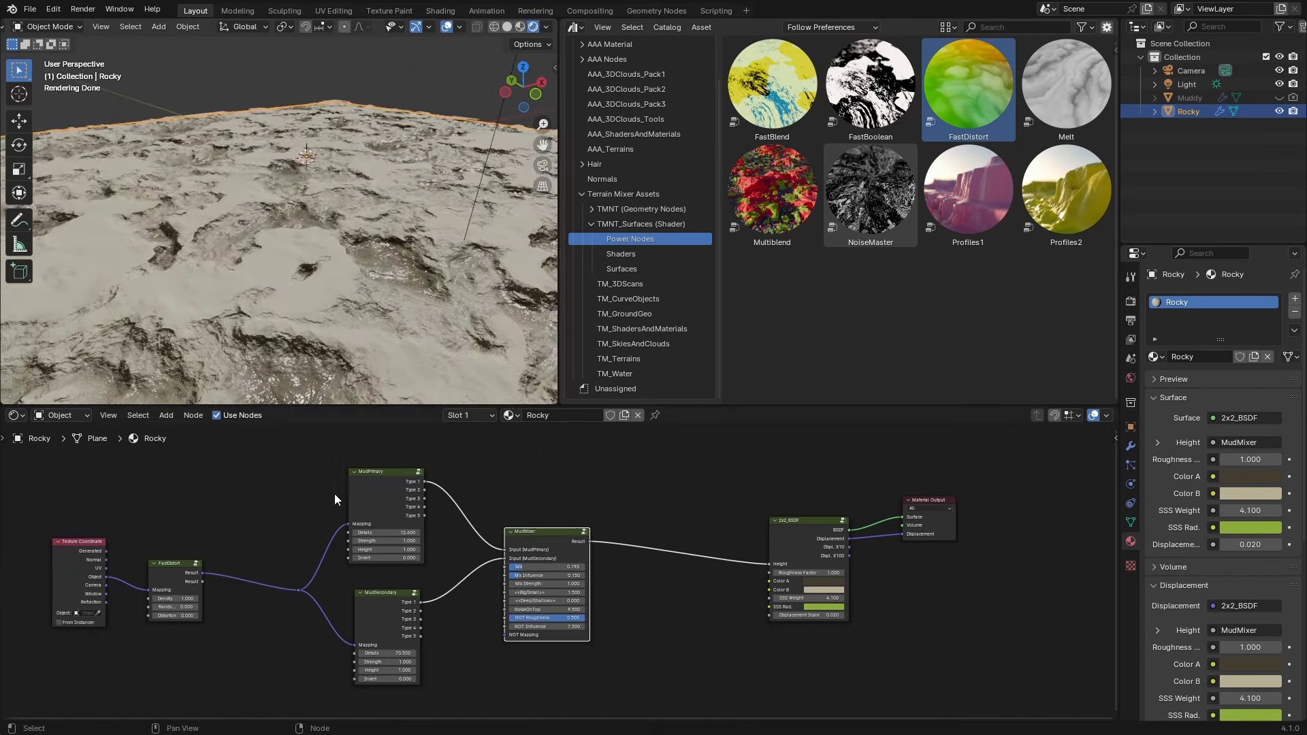
{"action": "middle_click_drag", "start_coordinate": [165, 656], "coordinate": [303, 610]}
{"action": "scroll", "coordinate": [259, 603], "scroll_direction": "up", "scroll_amount": 2}
{"action": "left_click_drag", "start_coordinate": [202, 603], "coordinate": [41, 602], "text": "shift"}
{"action": "mouse_move", "coordinate": [409, 279]}
{"action": "middle_mouse_down"}
{"action": "mouse_move", "coordinate": [406, 332]}
{"action": "mouse_move", "coordinate": [414, 285]}
{"action": "middle_mouse_up"}
{"action": "scroll", "coordinate": [783, 599], "scroll_direction": "down", "scroll_amount": 2}
Move the 2x2_BSDF node closer to MudMixer, then set MudMixer's Mix to 0.247 and Mix Influence to 0.390.
{"action": "left_click_drag", "start_coordinate": [981, 517], "coordinate": [905, 495]}
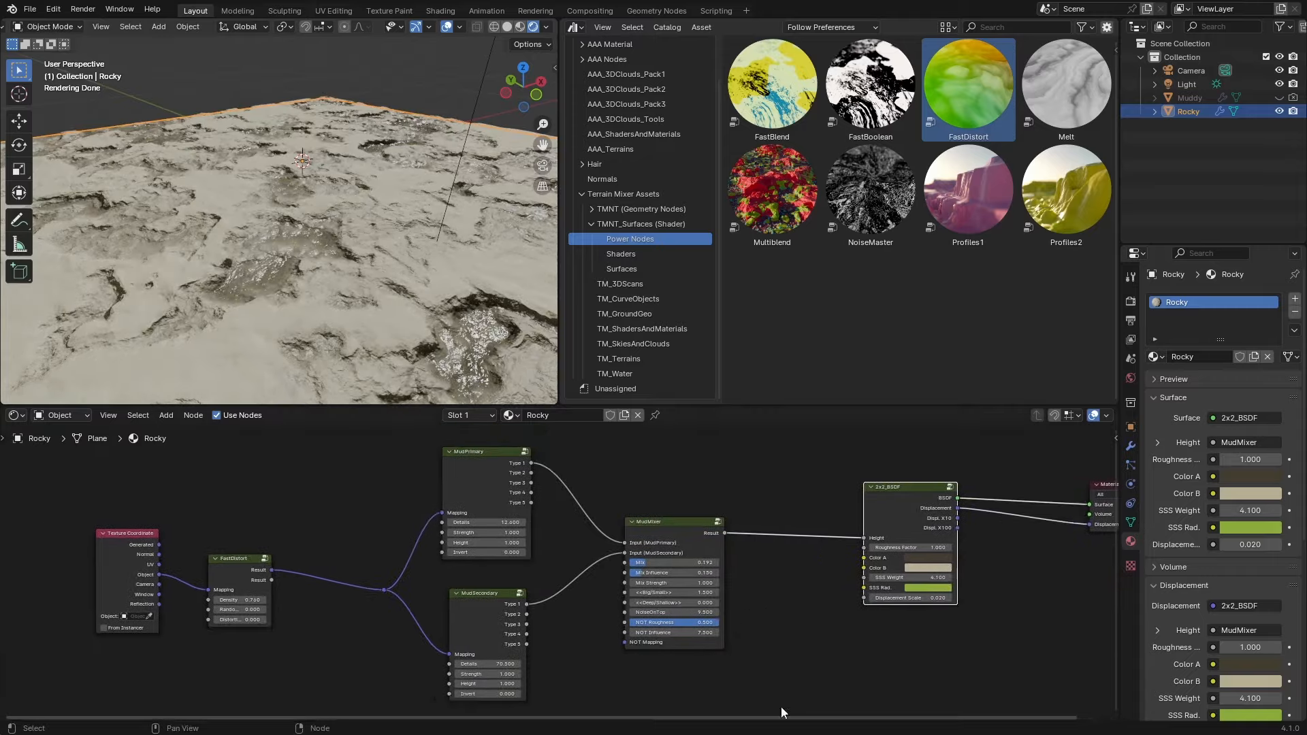
{"action": "middle_click_drag", "start_coordinate": [782, 709], "coordinate": [721, 708]}
{"action": "scroll", "coordinate": [475, 631], "scroll_direction": "up", "scroll_amount": 3}
{"action": "left_click_drag", "start_coordinate": [593, 557], "coordinate": [599, 557]}
{"action": "left_click_drag", "start_coordinate": [599, 569], "coordinate": [626, 569]}
{"action": "middle_click_drag", "start_coordinate": [365, 277], "coordinate": [275, 308]}
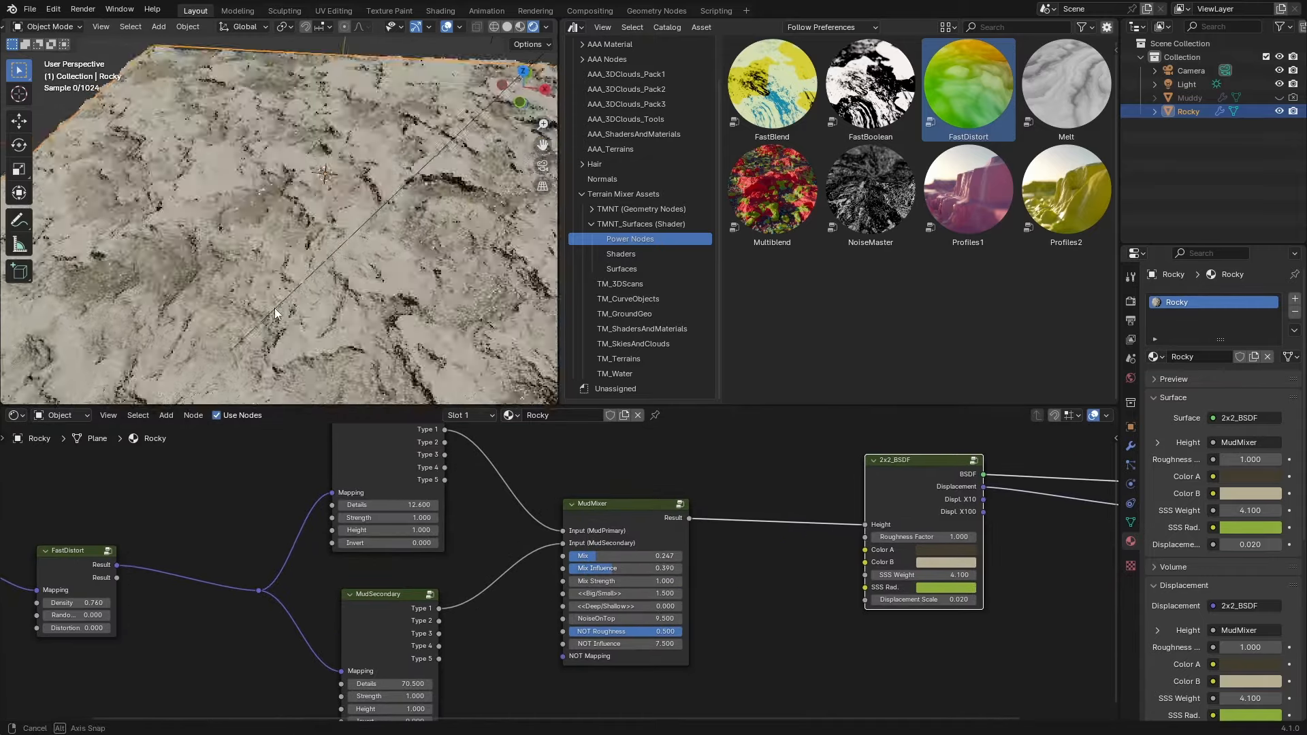
{"action": "middle_click_drag", "start_coordinate": [350, 328], "coordinate": [411, 264]}
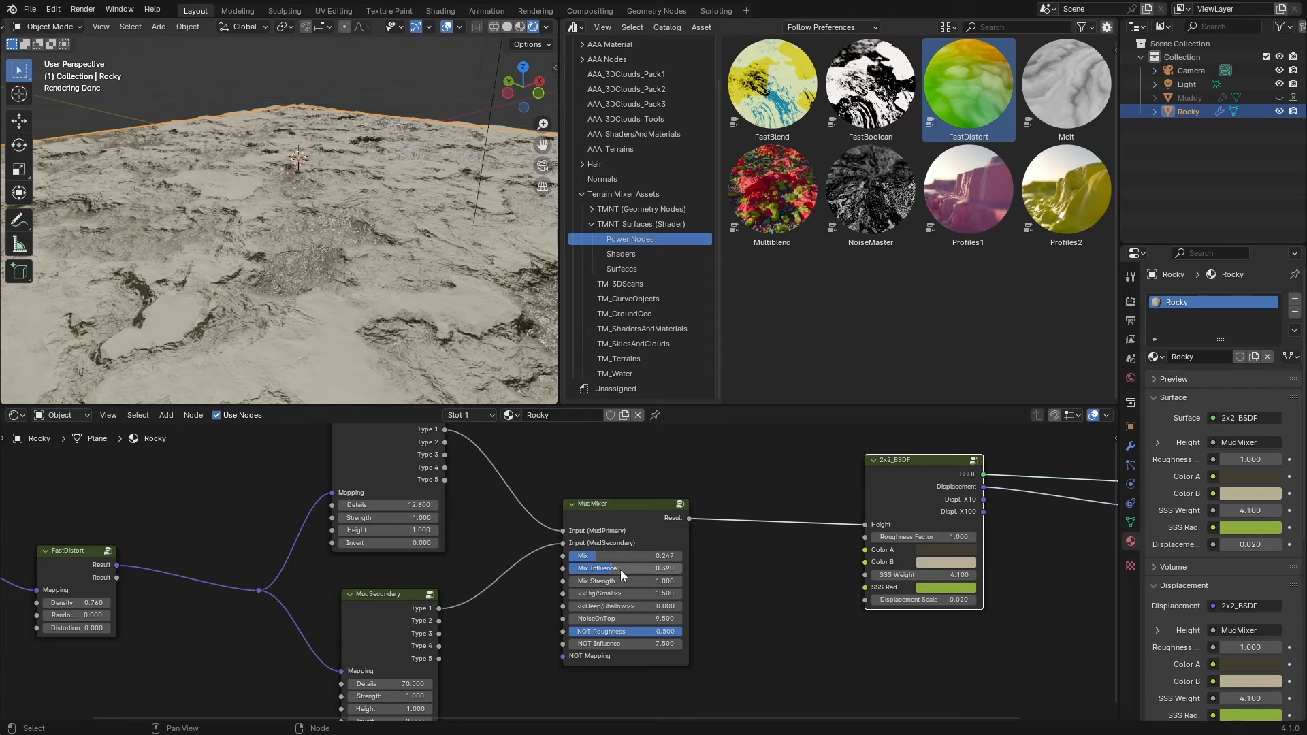
On the MudMixer node, set Mix Influence to 0.305, Mix Strength to 0.350 and Big/Small to 1.210.
{"action": "left_click_drag", "start_coordinate": [620, 569], "coordinate": [611, 570]}
{"action": "mouse_move", "coordinate": [620, 581]}
{"action": "left_mouse_down"}
{"action": "mouse_move", "coordinate": [579, 582]}
{"action": "mouse_move", "coordinate": [598, 581]}
{"action": "left_mouse_up"}
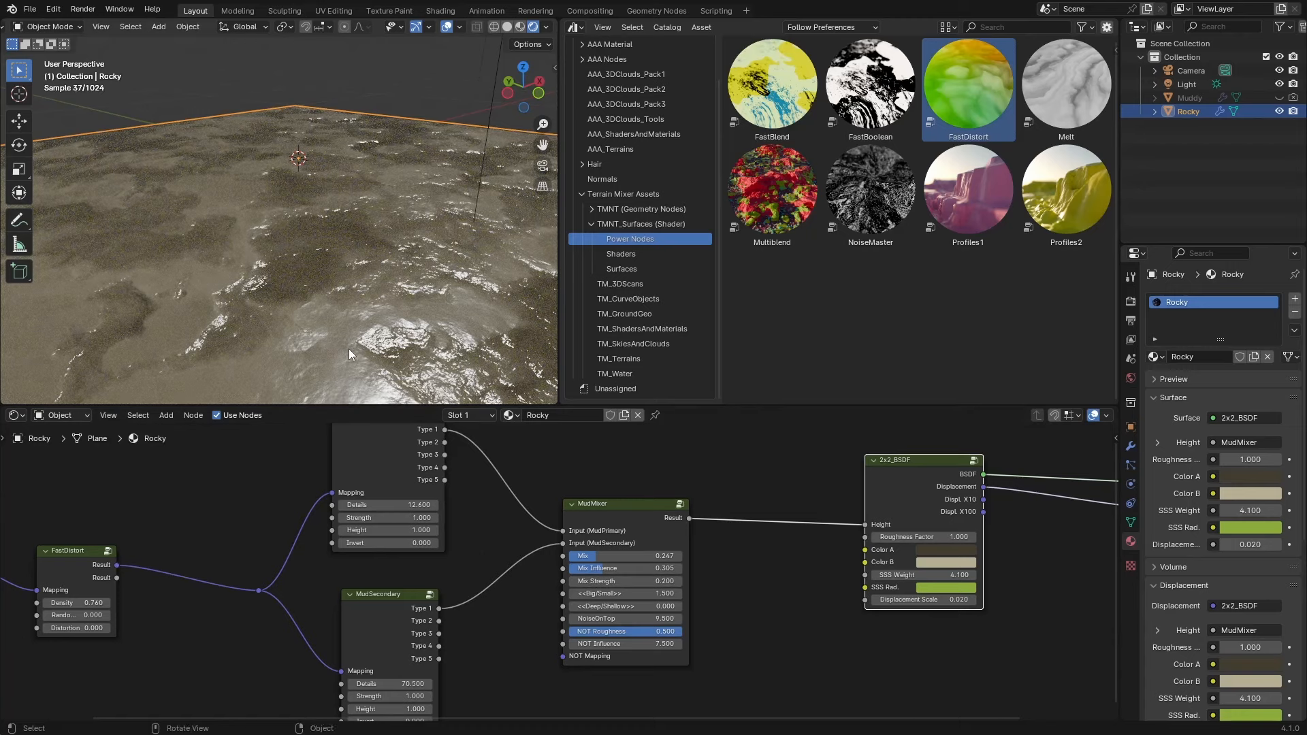
{"action": "middle_click_drag", "start_coordinate": [348, 348], "coordinate": [356, 349]}
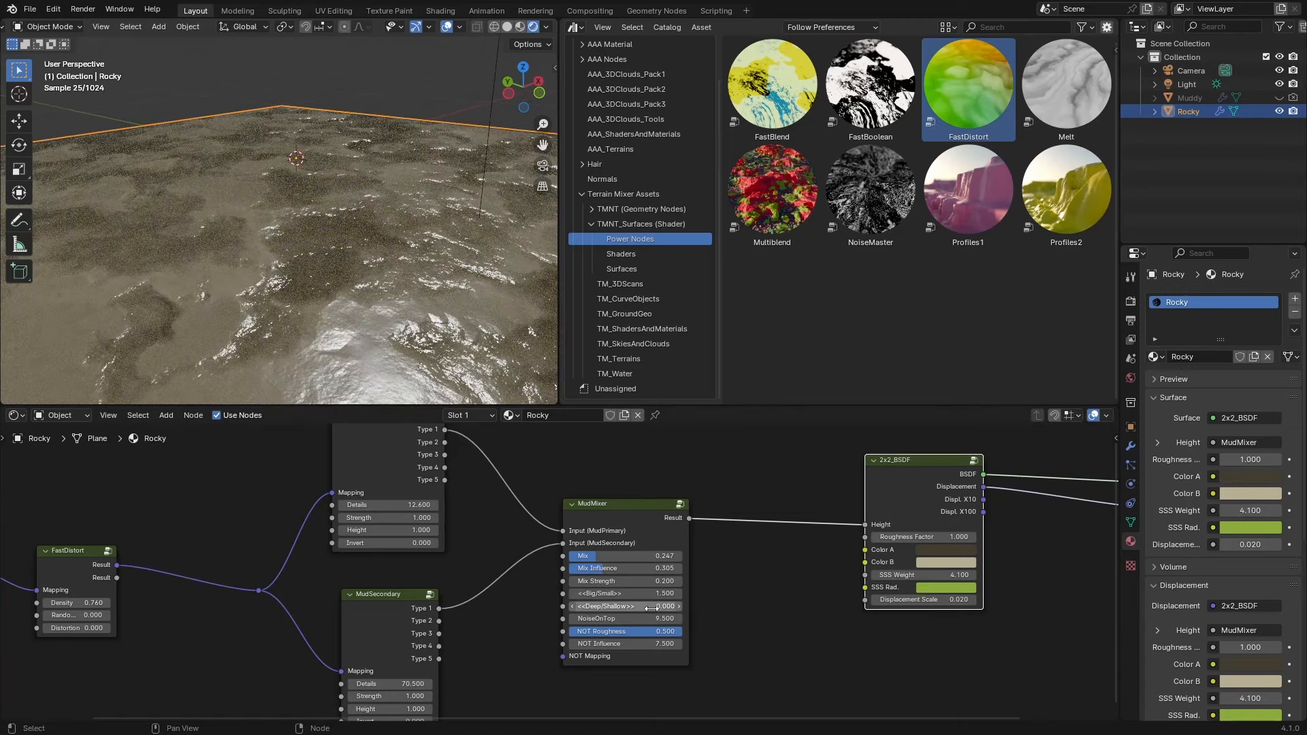
{"action": "left_click_drag", "start_coordinate": [647, 581], "coordinate": [602, 593], "text": "shift"}
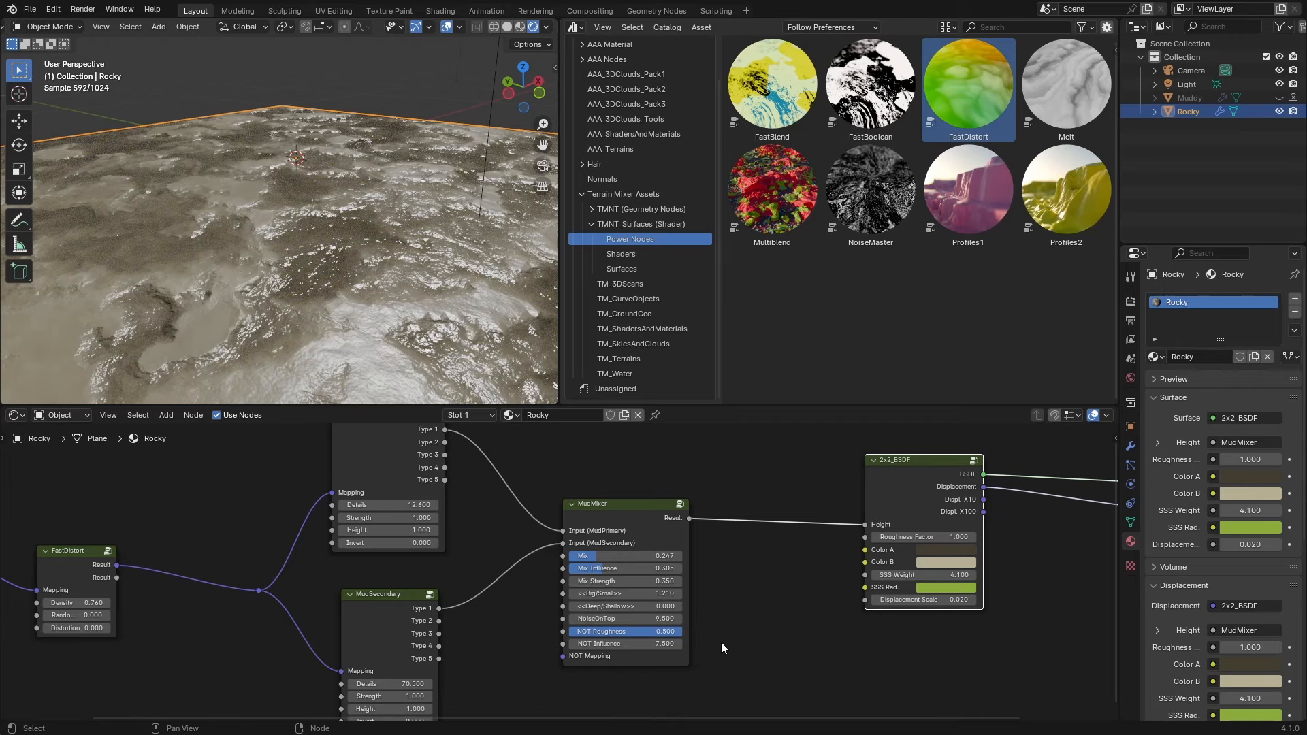
Set MudMixer's Deep/Shallow to 0.020 and NoiseOnTop to 50, and save the file.
{"action": "mouse_move", "coordinate": [636, 606]}
{"action": "left_mouse_down", "text": "shift"}
{"action": "mouse_move", "coordinate": [619, 606]}
{"action": "mouse_move", "coordinate": [637, 606]}
{"action": "left_mouse_up", "text": "shift"}
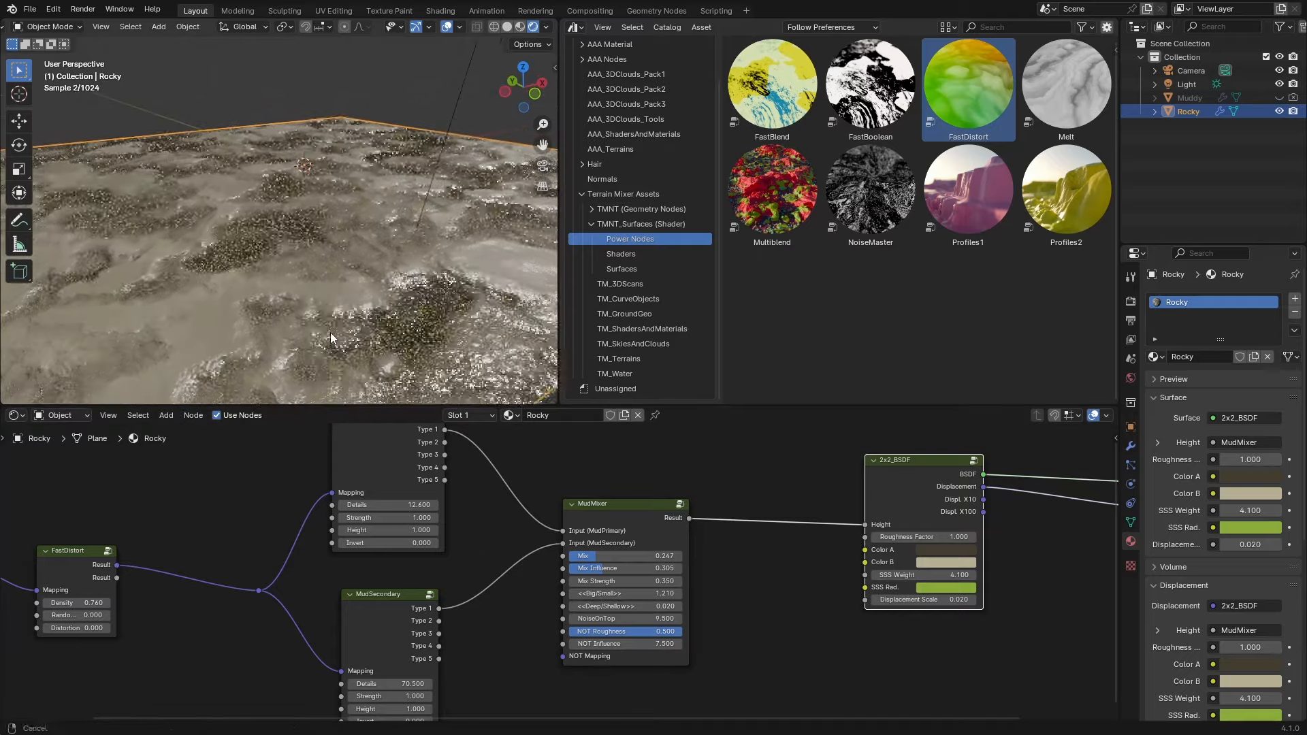
{"action": "middle_click_drag", "start_coordinate": [332, 333], "coordinate": [353, 280]}
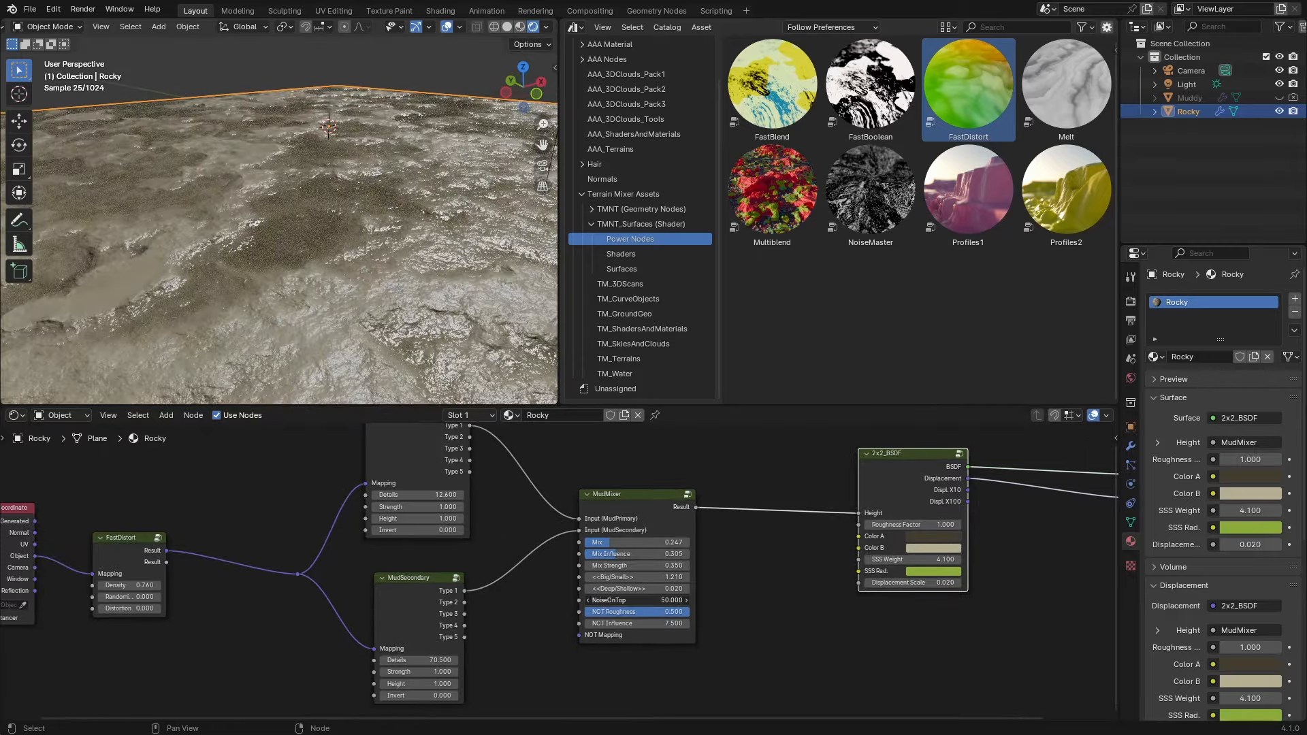
{"action": "middle_click_drag", "start_coordinate": [289, 296], "coordinate": [301, 268]}
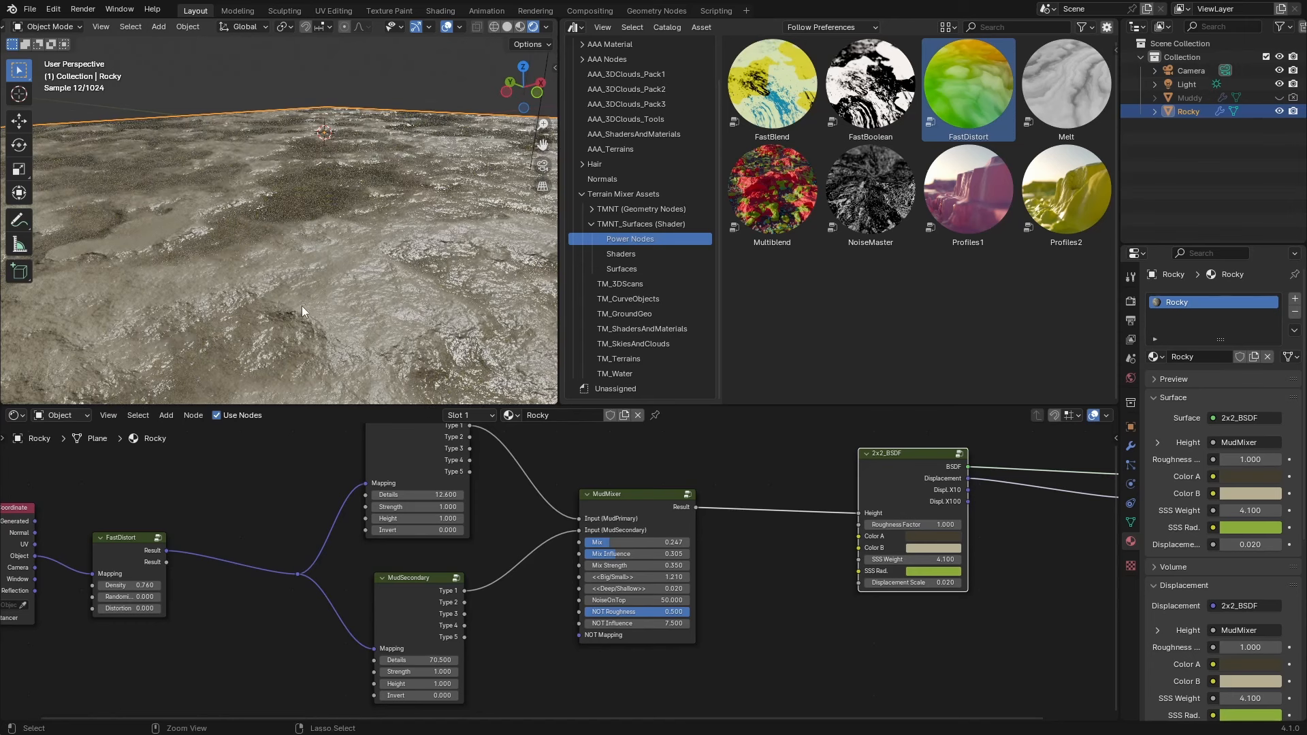
{"action": "key", "text": "ctrl+s"}
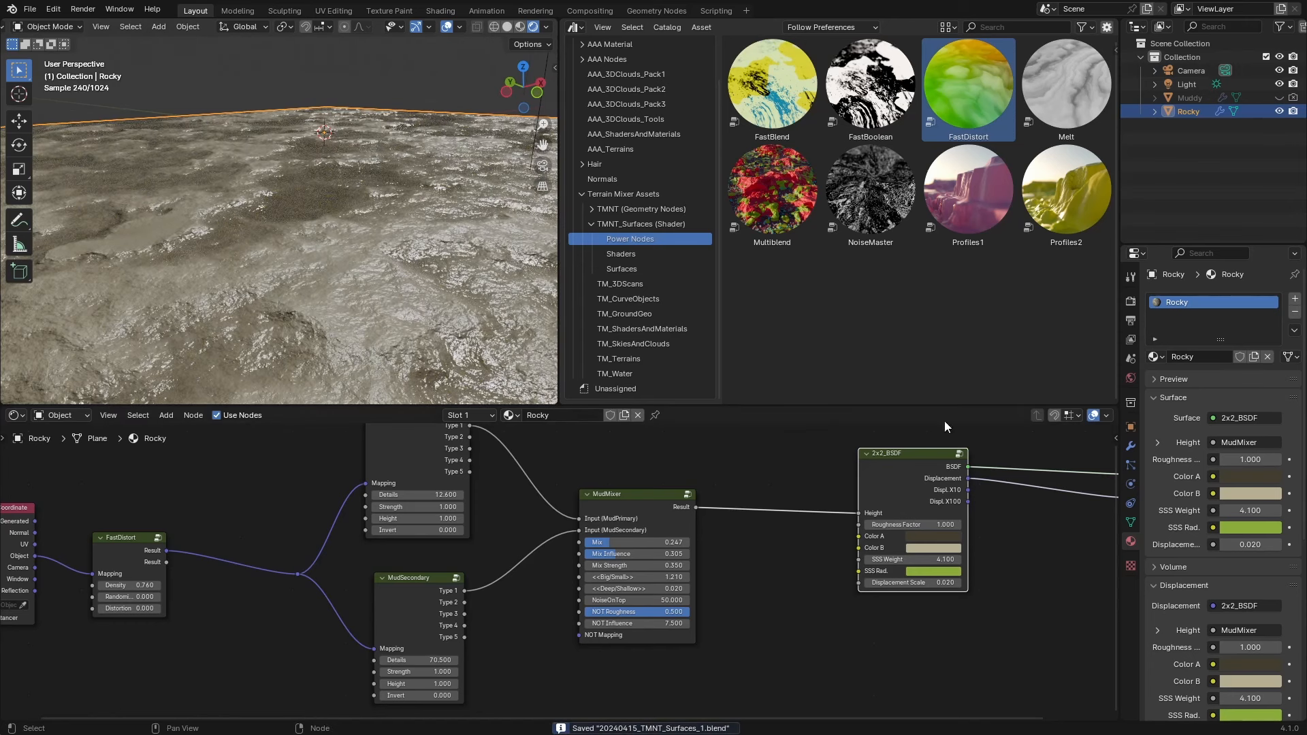
Add the Profiles1 node from the Power Nodes assets to the node tree below the 2x2_BSDF node.
{"action": "left_click", "coordinate": [647, 267]}
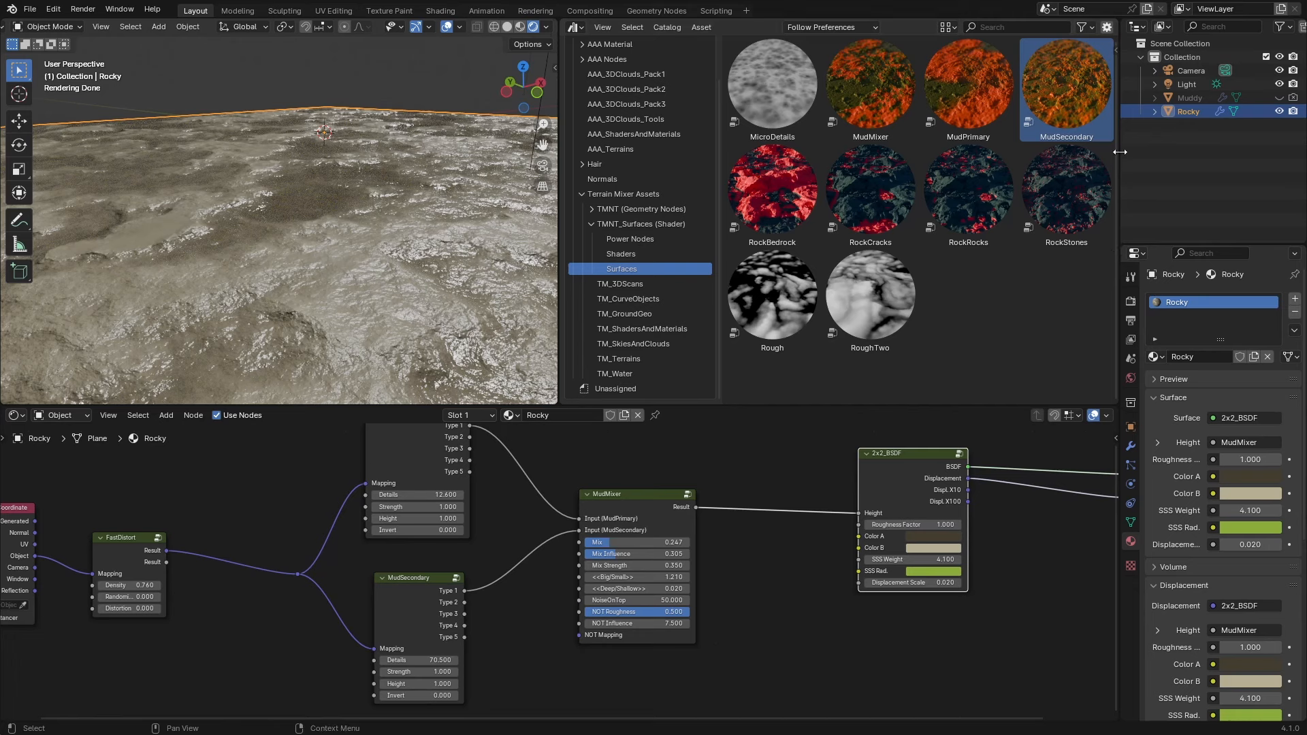
{"action": "left_click", "coordinate": [614, 255]}
{"action": "left_click", "coordinate": [623, 240]}
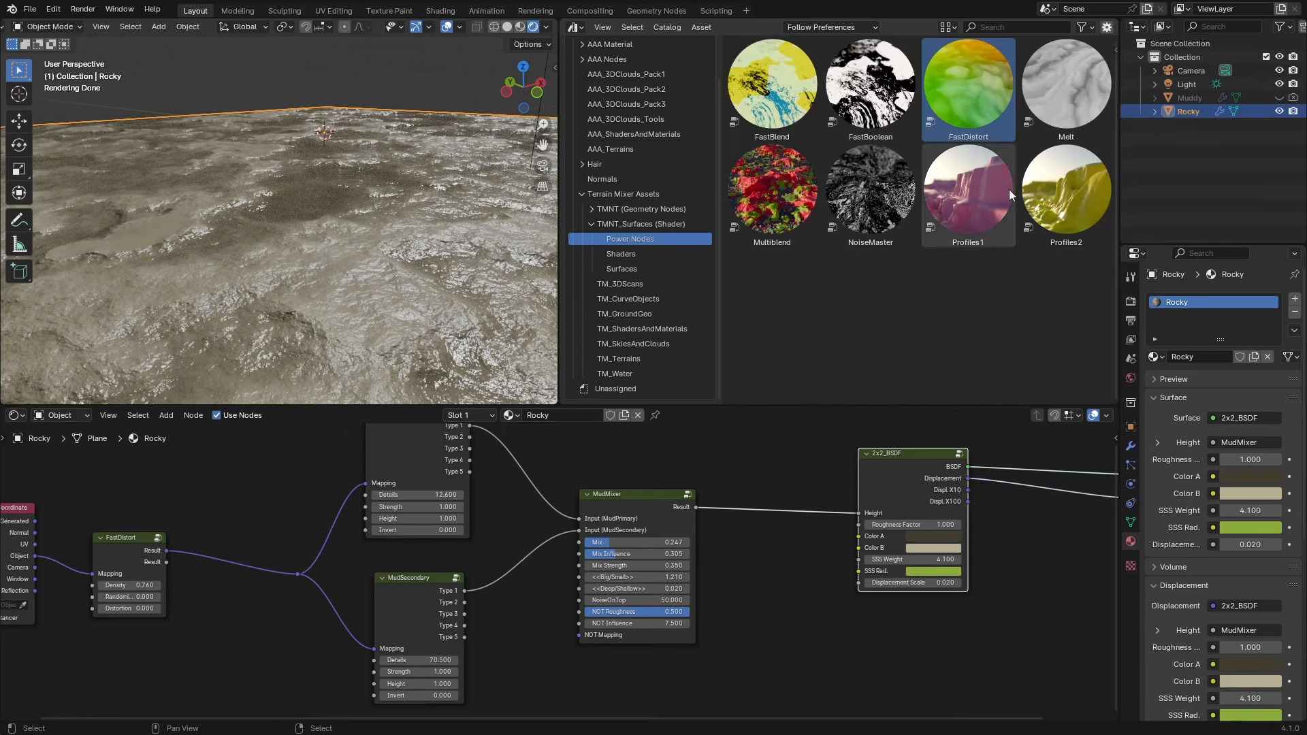
{"action": "left_click_drag", "start_coordinate": [1009, 190], "coordinate": [791, 633]}
{"action": "scroll", "coordinate": [875, 634], "scroll_direction": "down", "scroll_amount": 4}
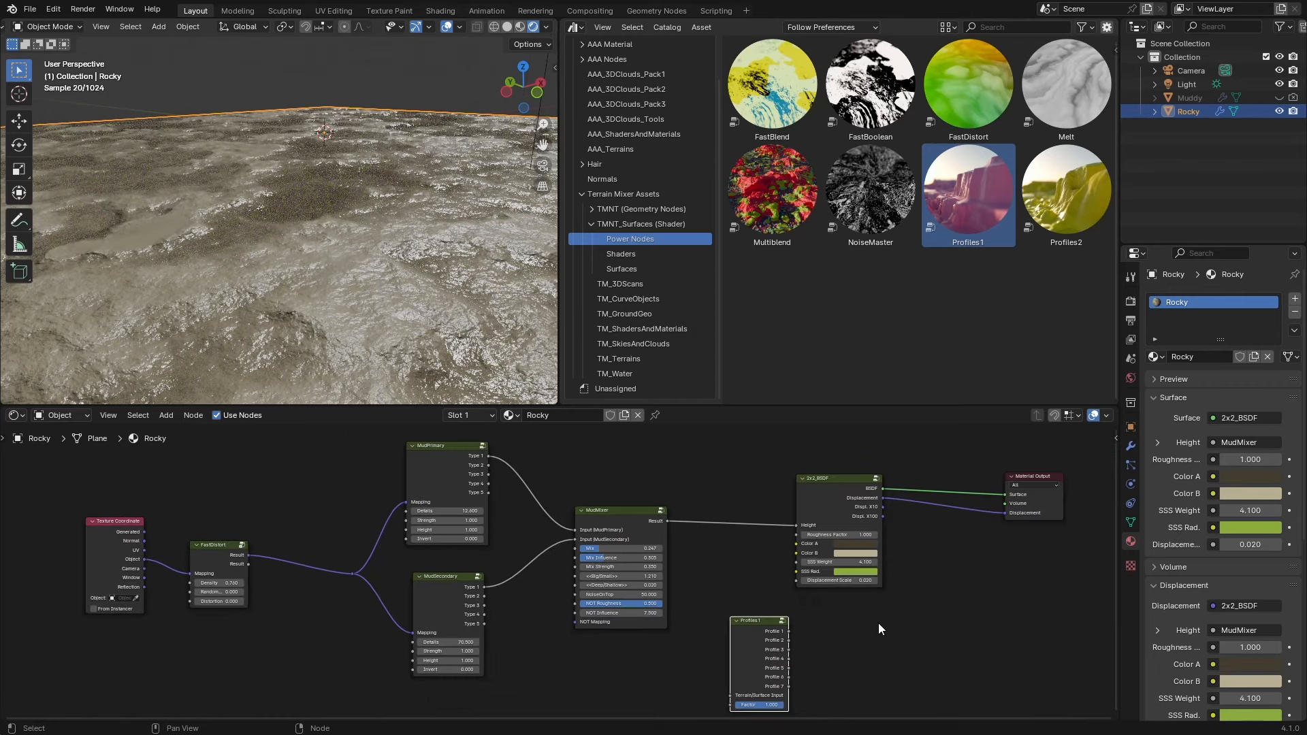
Place Profiles1 between MudMixer and 2x2_BSDF, wiring Result into Terrain/Surface Input and Profile 1 into Height.
{"action": "scroll", "coordinate": [725, 606], "scroll_direction": "up", "scroll_amount": 2}
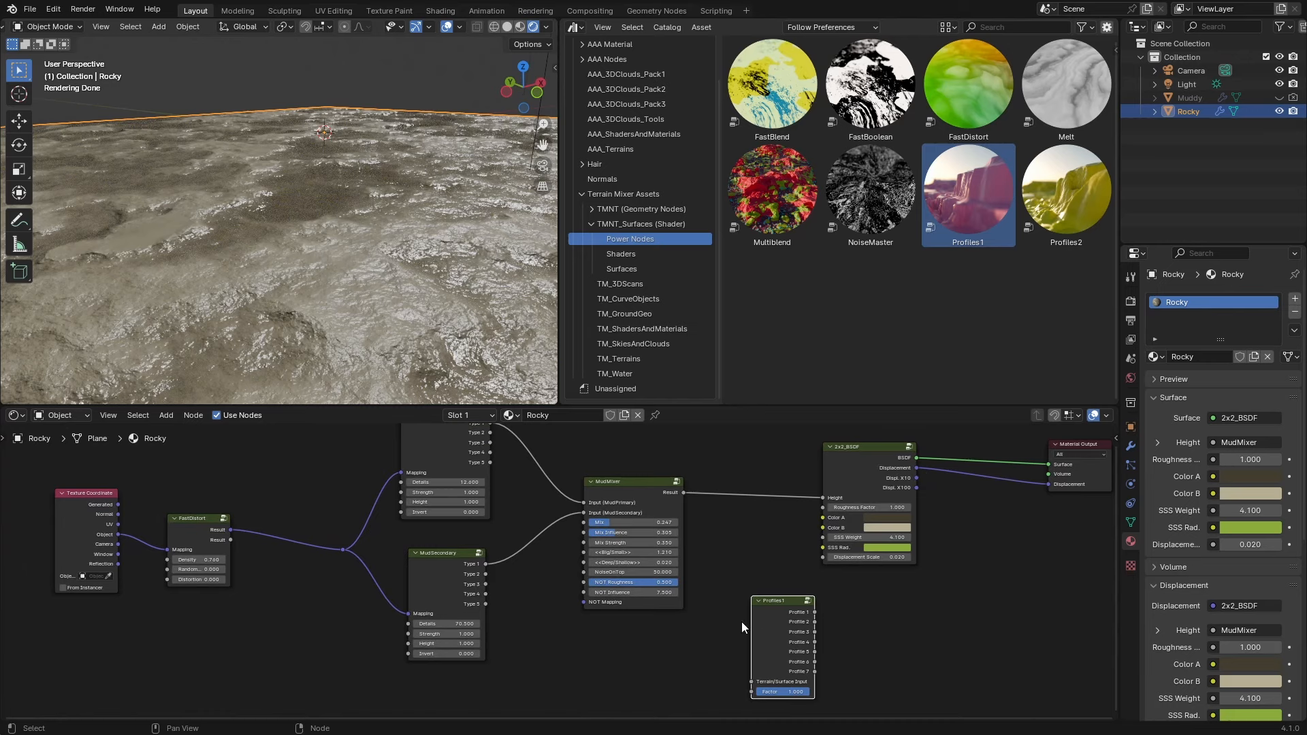
{"action": "scroll", "coordinate": [742, 623], "scroll_direction": "up", "scroll_amount": 1}
{"action": "middle_click_drag", "start_coordinate": [849, 605], "coordinate": [638, 670]}
{"action": "left_click_drag", "start_coordinate": [677, 528], "coordinate": [784, 526]}
{"action": "left_click_drag", "start_coordinate": [631, 681], "coordinate": [669, 565]}
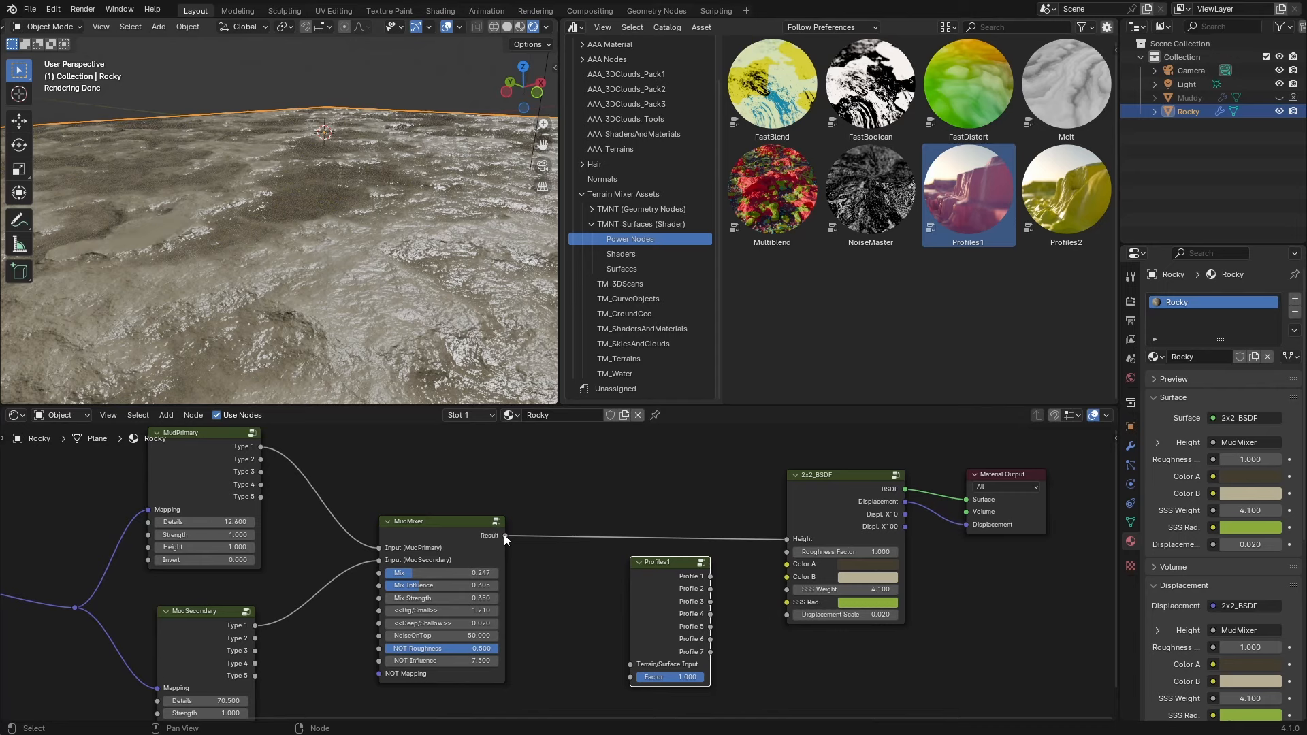
{"action": "left_click_drag", "start_coordinate": [505, 536], "coordinate": [674, 678]}
{"action": "left_click_drag", "start_coordinate": [710, 576], "coordinate": [786, 539]}
{"action": "left_click", "coordinate": [514, 555]}
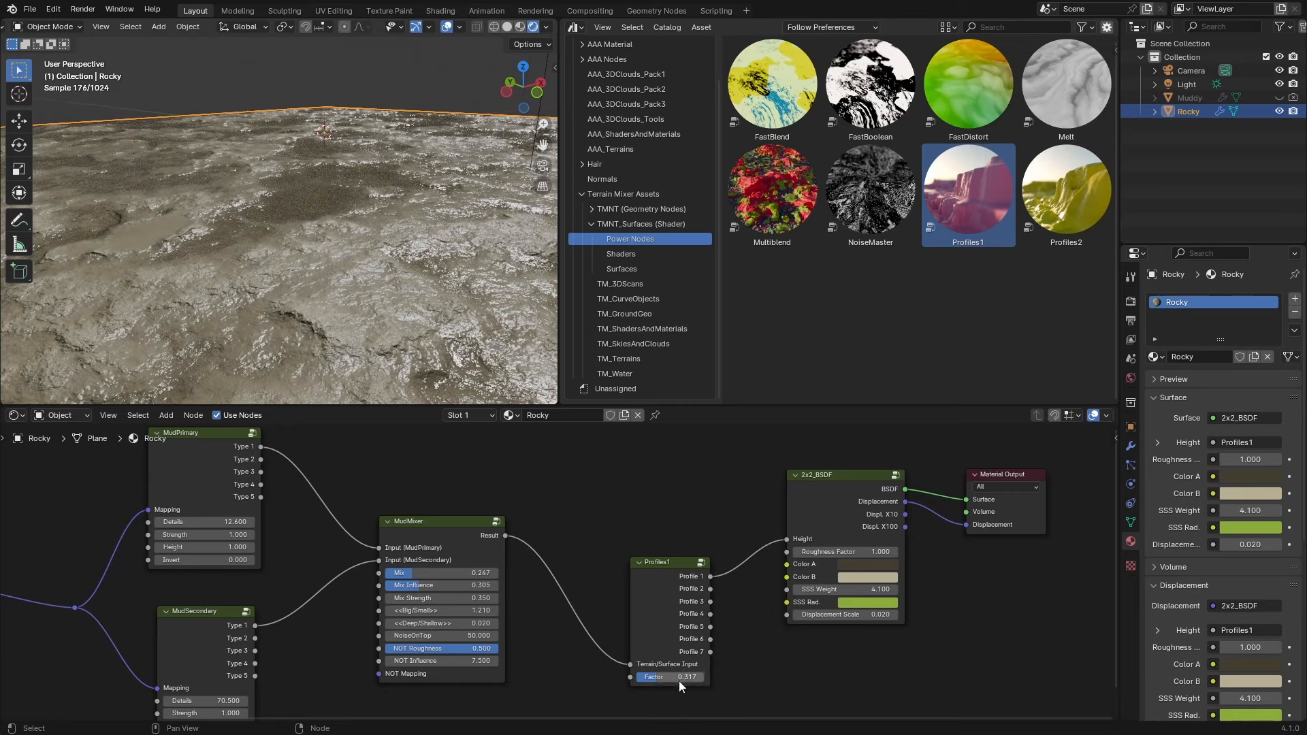
Try successive Profiles1 outputs in the 2x2_BSDF Height input, leaving Profile 5 connected, and set Factor to 0.
{"action": "left_click_drag", "start_coordinate": [680, 680], "coordinate": [658, 679]}
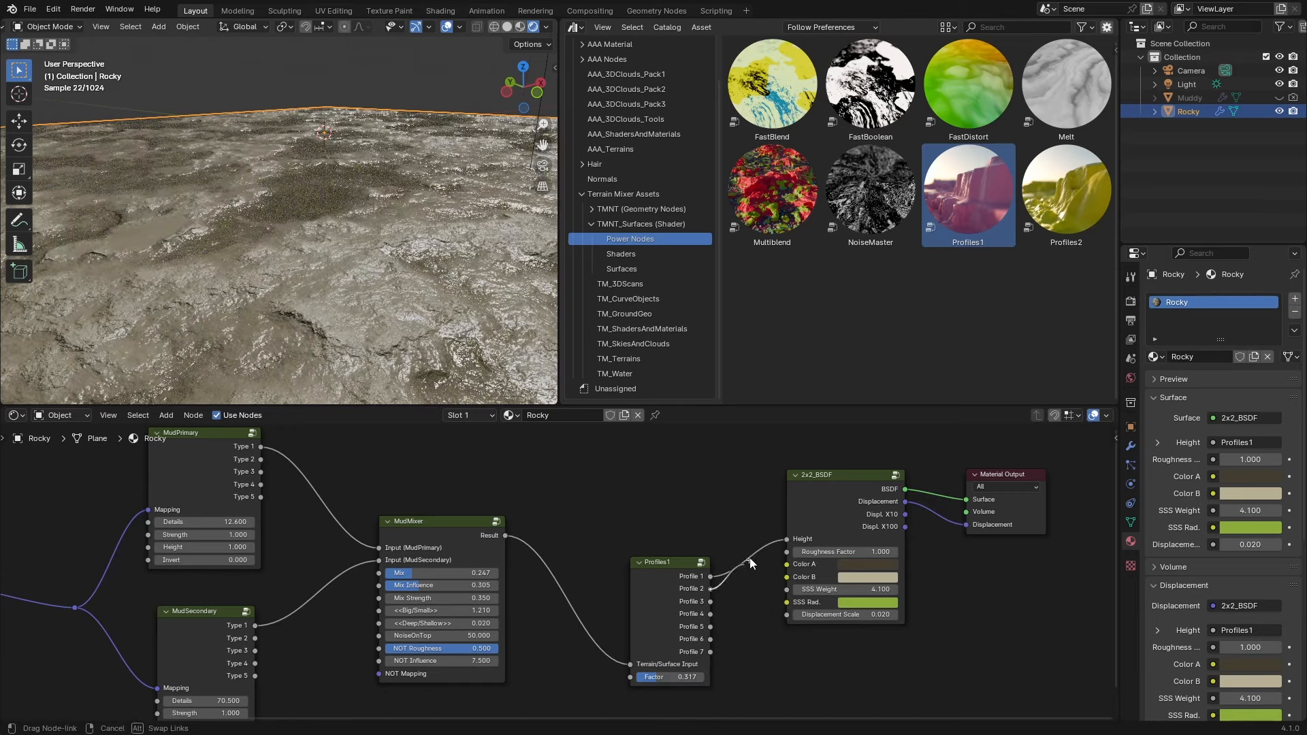
{"action": "left_click_drag", "start_coordinate": [750, 563], "coordinate": [787, 528]}
{"action": "left_click_drag", "start_coordinate": [710, 601], "coordinate": [786, 537]}
{"action": "left_click_drag", "start_coordinate": [710, 614], "coordinate": [783, 543]}
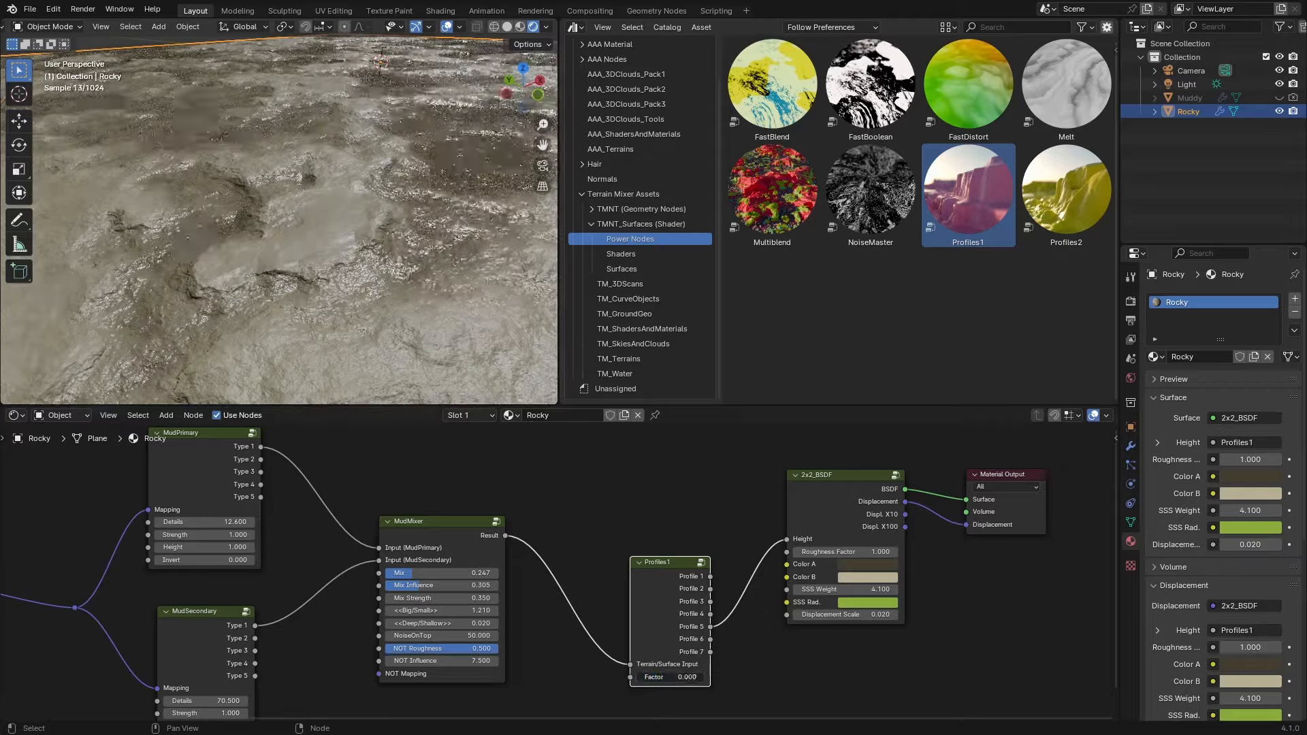
Set the FastDistort node's Distortion to 6.200 in the Rocky material and save the file.
{"action": "middle_click_drag", "start_coordinate": [314, 618], "coordinate": [681, 595]}
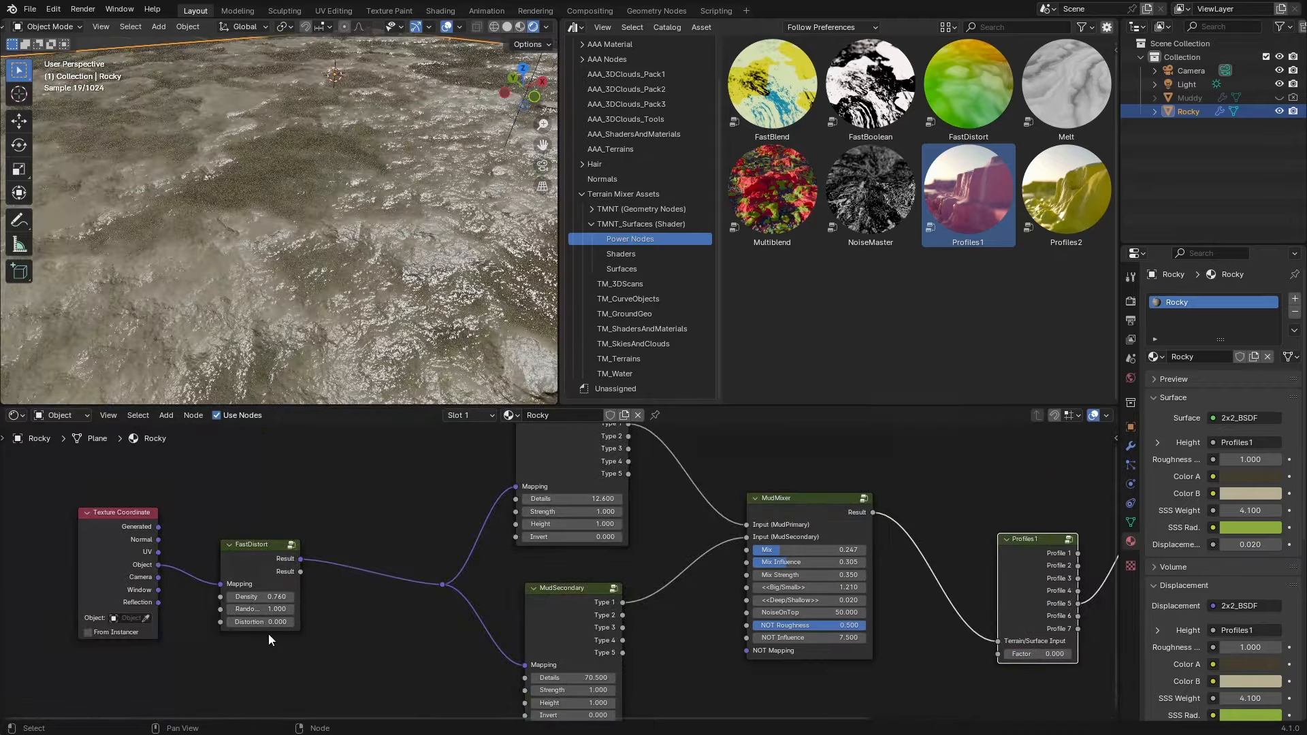
{"action": "left_click_drag", "start_coordinate": [260, 621], "coordinate": [314, 207]}
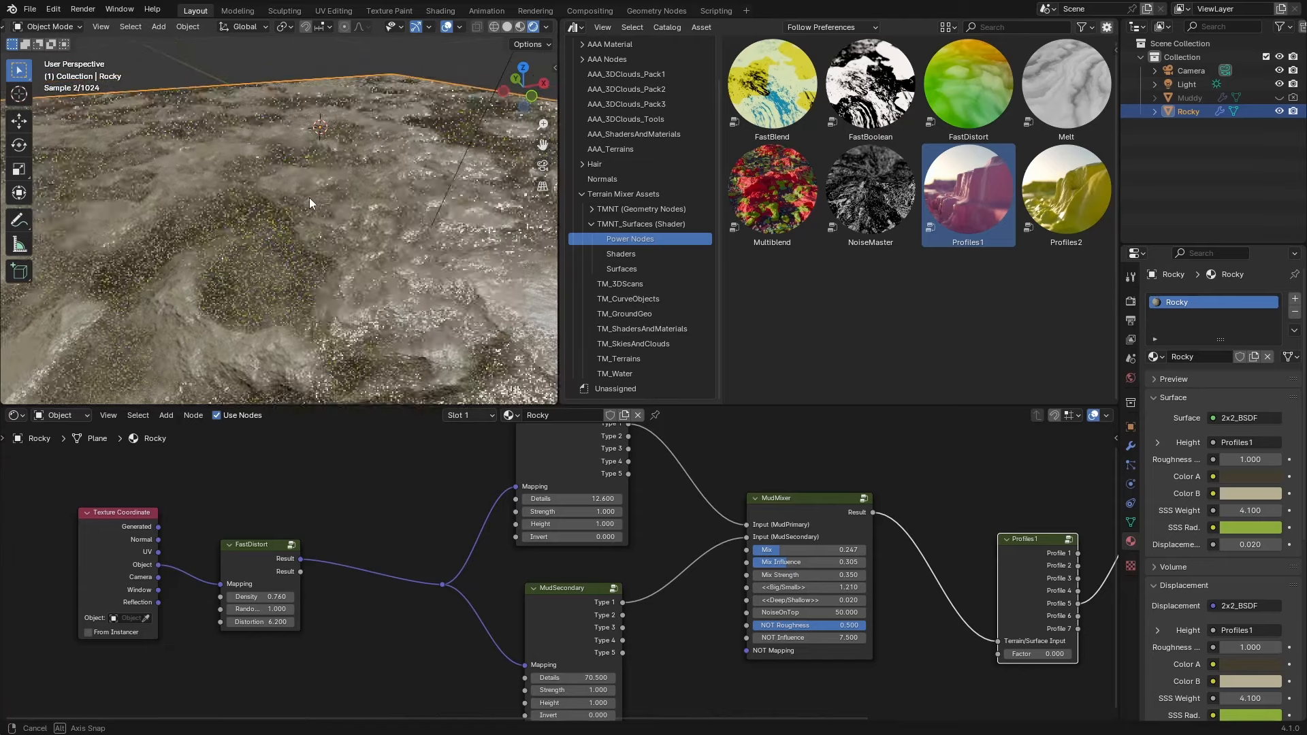
{"action": "key", "text": "ctrl+s"}
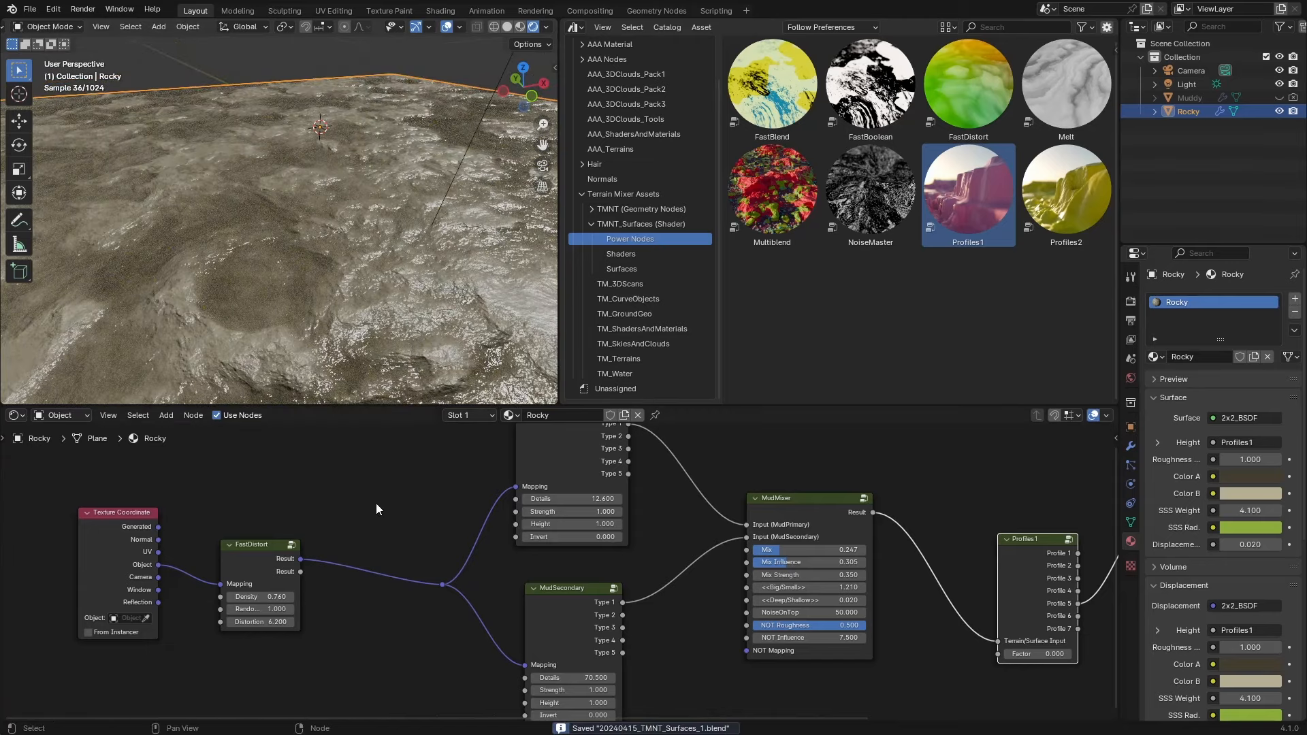
Tint Color A of the 2x2_BSDF node a dark olive green (hue 0.200, saturation 0.731, value 0.058) and save the file.
{"action": "scroll", "coordinate": [376, 503], "scroll_direction": "down", "scroll_amount": 1}
{"action": "middle_click_drag", "start_coordinate": [399, 524], "coordinate": [276, 548]}
{"action": "middle_click_drag", "start_coordinate": [512, 580], "coordinate": [452, 576]}
{"action": "scroll", "coordinate": [459, 560], "scroll_direction": "up", "scroll_amount": 2}
{"action": "scroll", "coordinate": [460, 550], "scroll_direction": "up", "scroll_amount": 2}
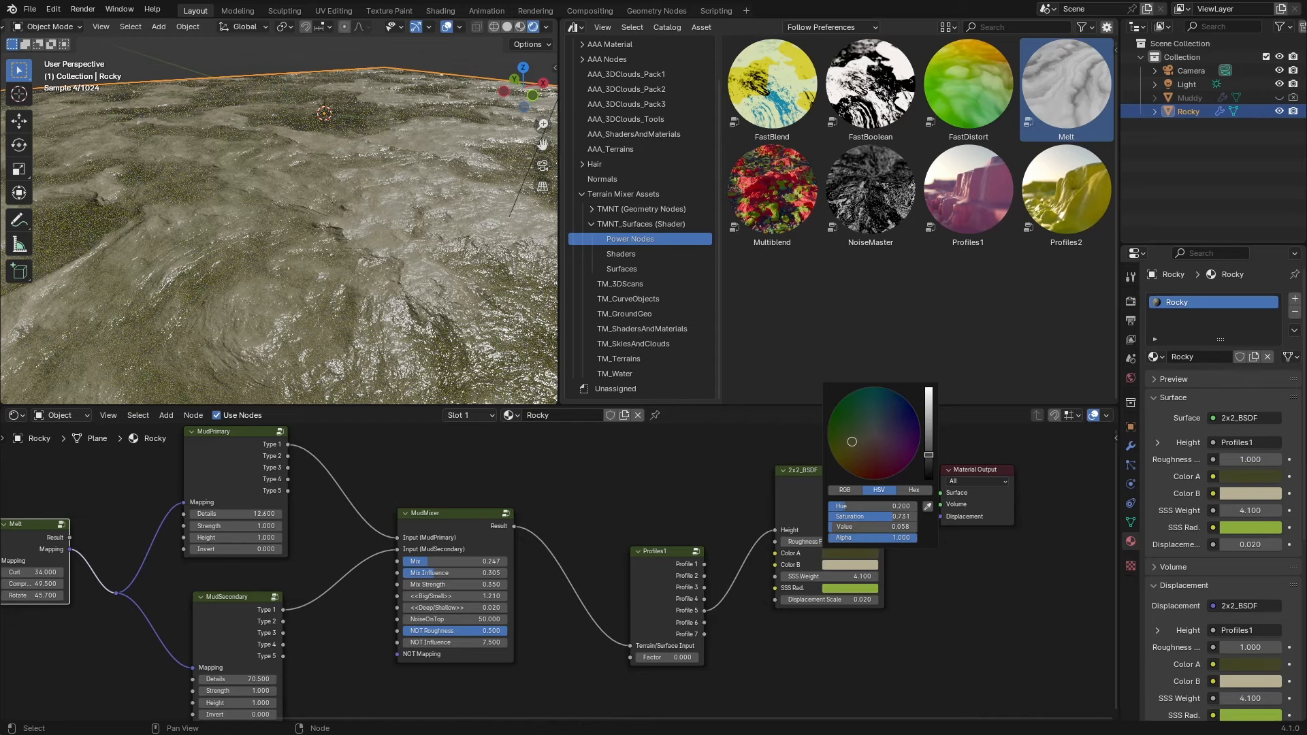
{"action": "left_click_drag", "start_coordinate": [852, 442], "coordinate": [853, 442]}
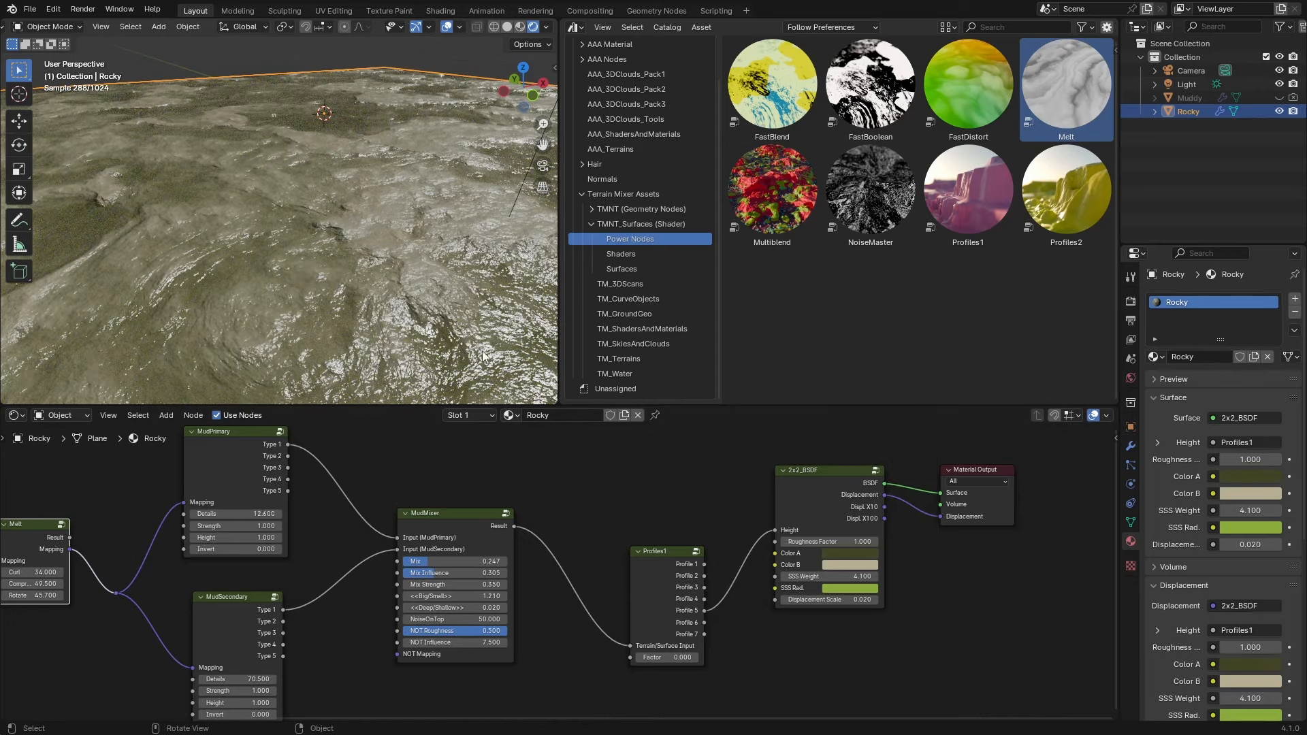
{"action": "mouse_move", "coordinate": [462, 333]}
{"action": "middle_mouse_down"}
{"action": "mouse_move", "coordinate": [442, 316]}
{"action": "mouse_move", "coordinate": [442, 329]}
{"action": "middle_mouse_up"}
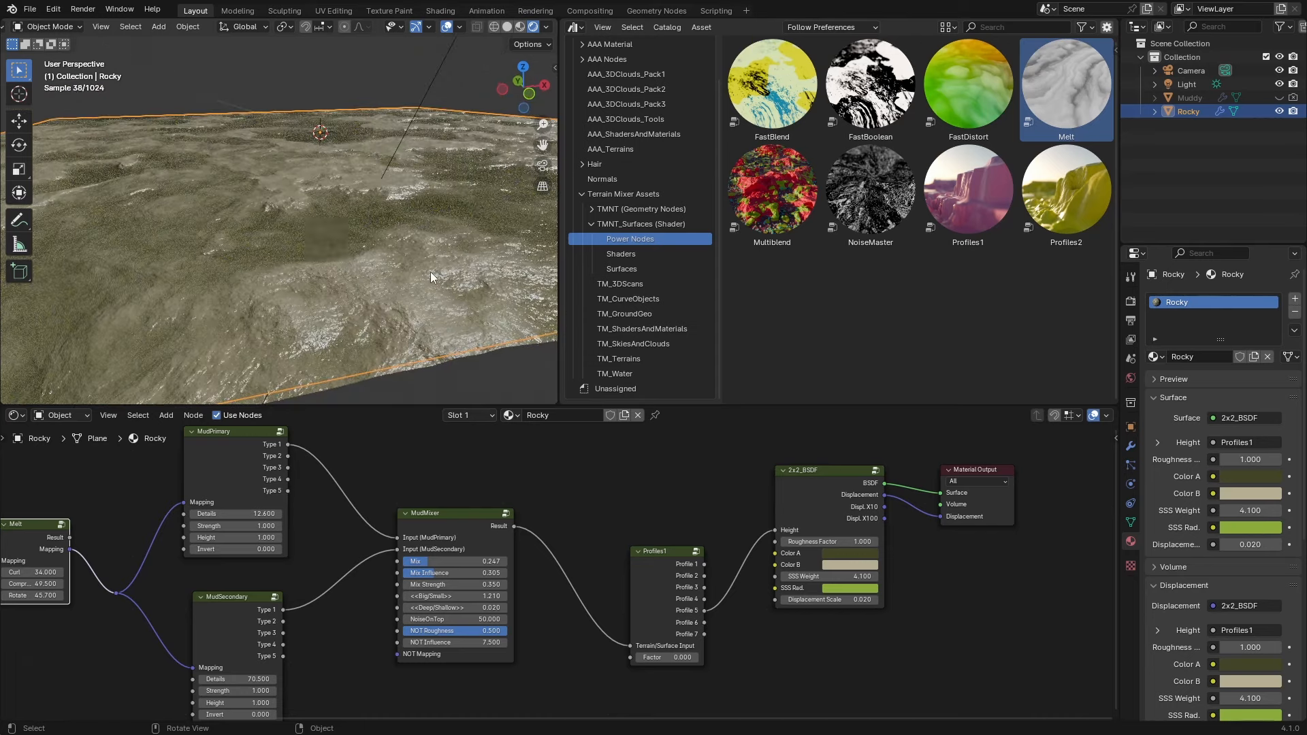
{"action": "middle_click_drag", "start_coordinate": [365, 256], "coordinate": [386, 281]}
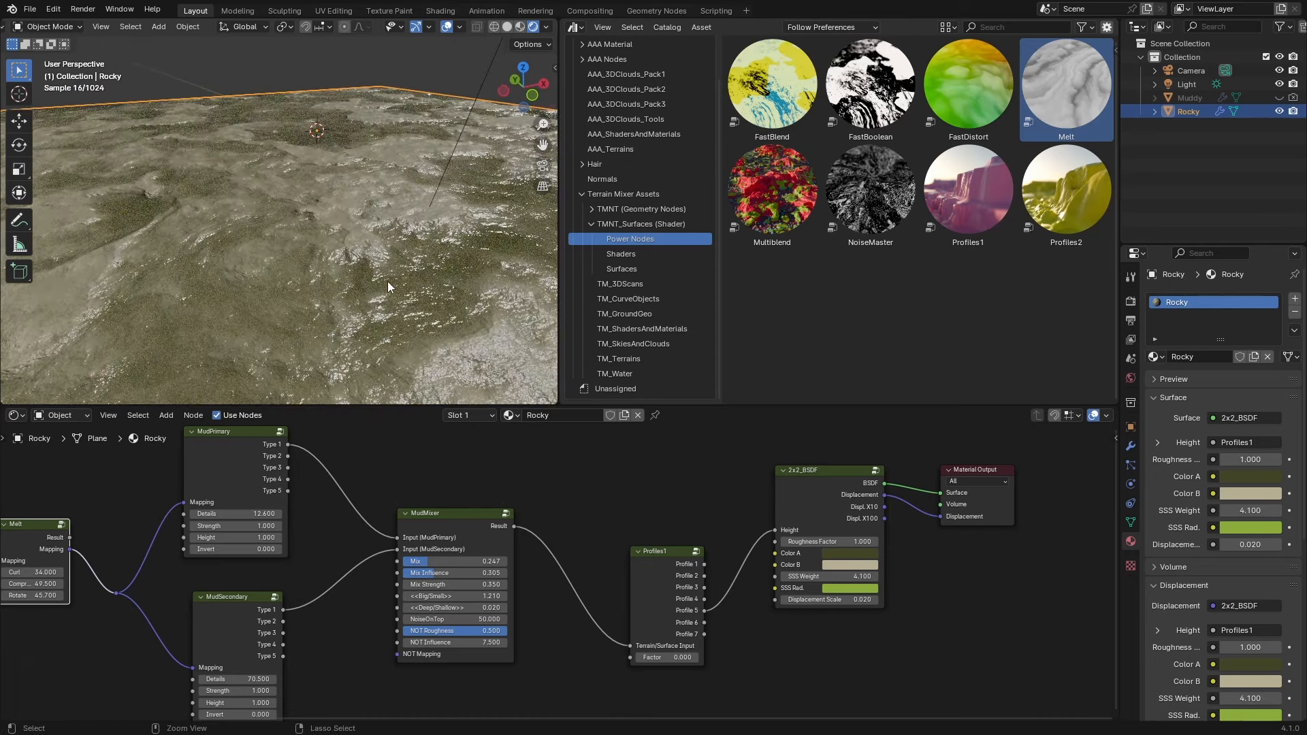
{"action": "key", "text": "ctrl+s"}
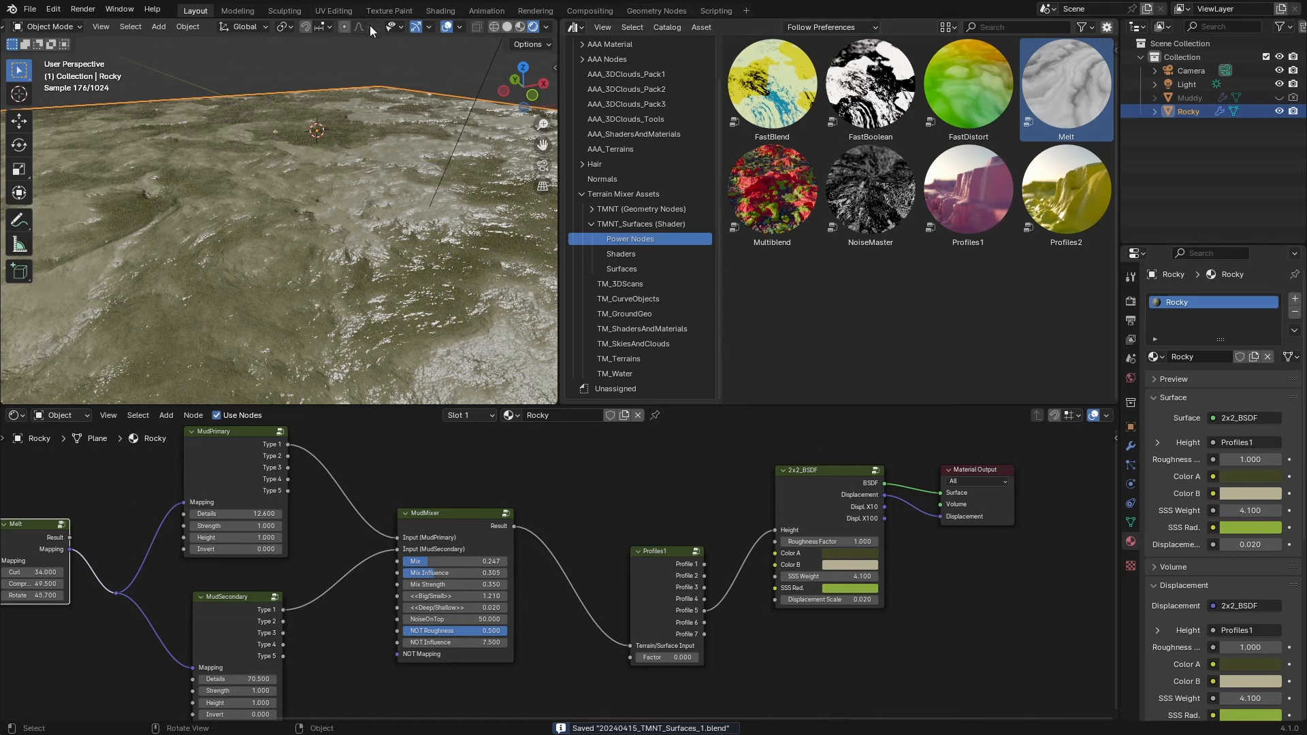
Check the 3D viewport's clip start and clip end distances, and save the file.
{"action": "key", "text": "n"}
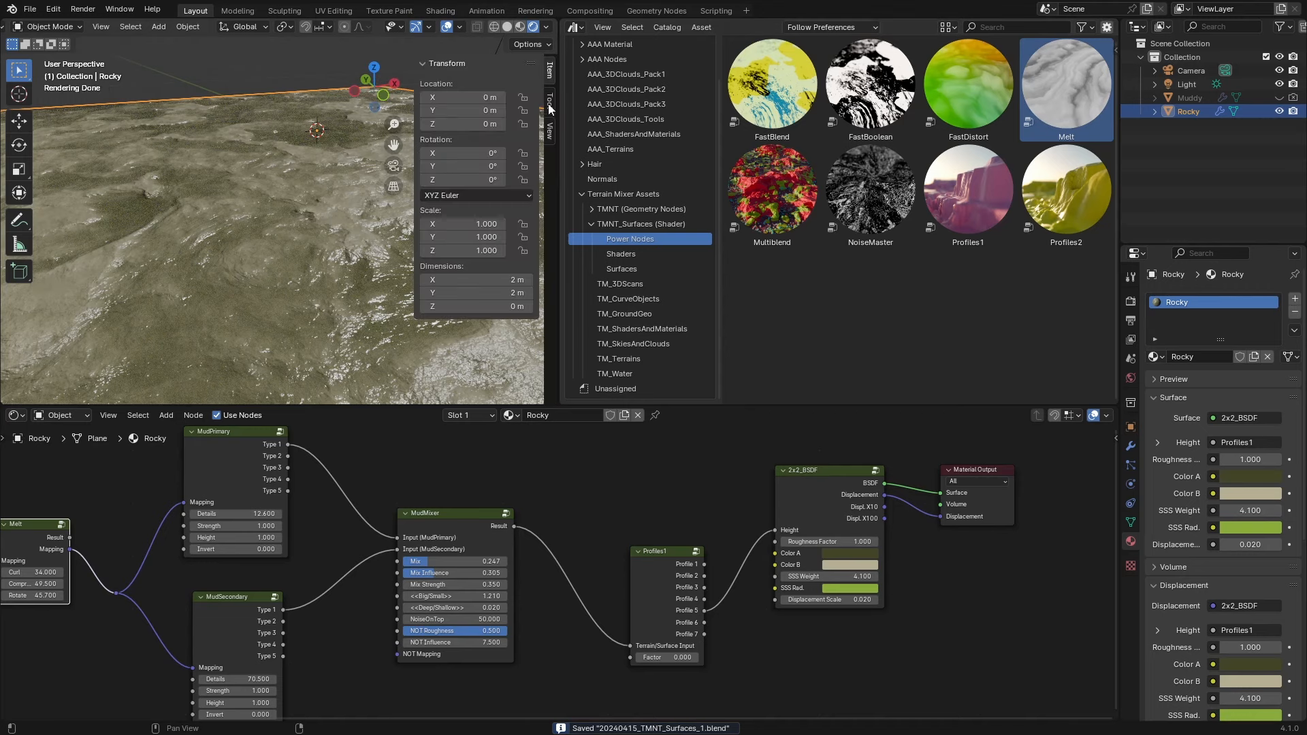
{"action": "left_click", "coordinate": [549, 129]}
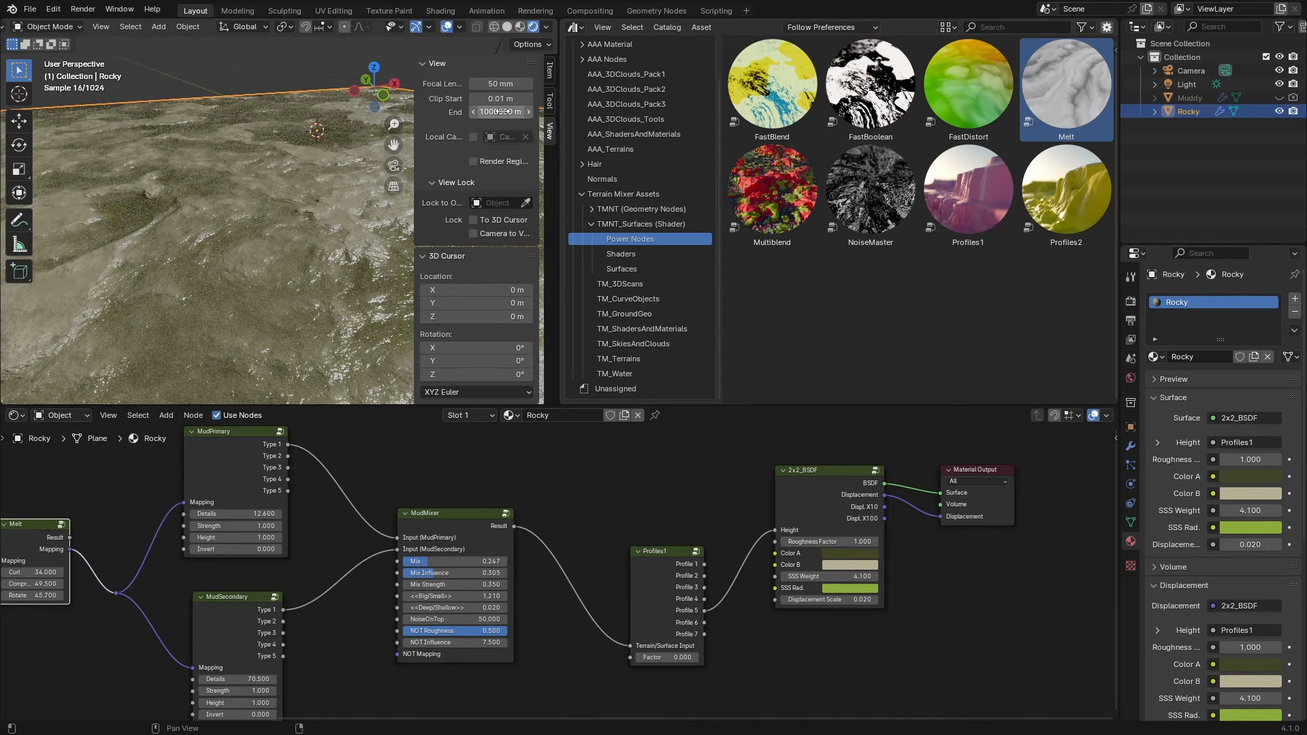
{"action": "key", "text": "n"}
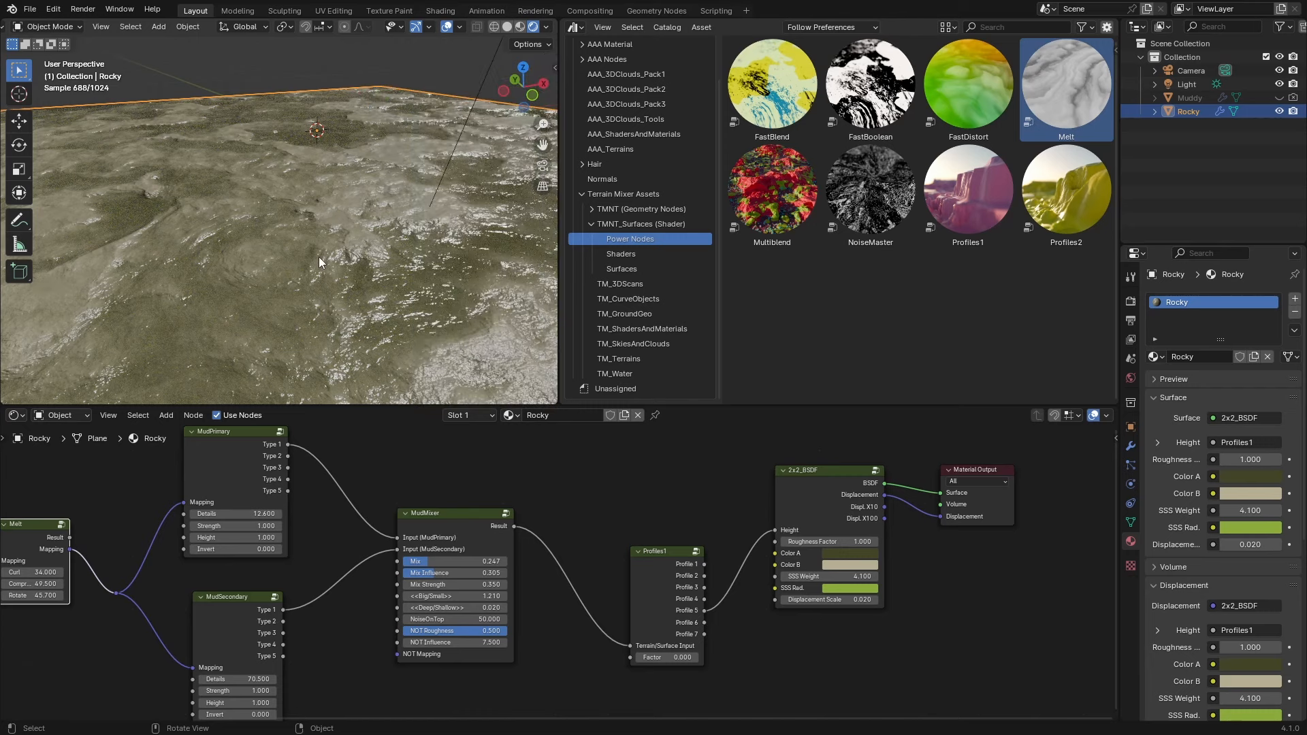
{"action": "key", "text": "ctrl+s"}
Place the BasicTerrain asset from the TM_Terrains catalog into the scene, working from the top view.
{"action": "scroll", "coordinate": [322, 259], "scroll_direction": "down", "scroll_amount": 3}
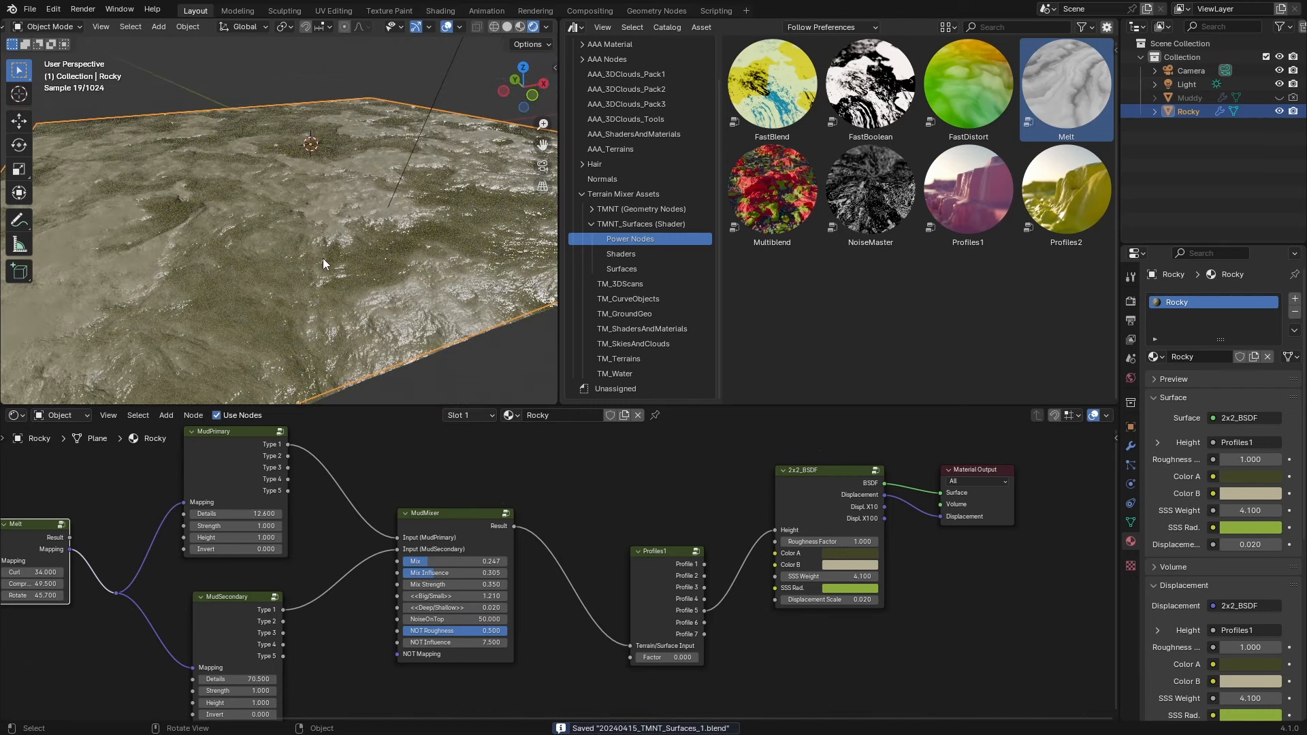
{"action": "key", "text": "KP_7"}
{"action": "scroll", "coordinate": [252, 257], "scroll_direction": "down", "scroll_amount": 10}
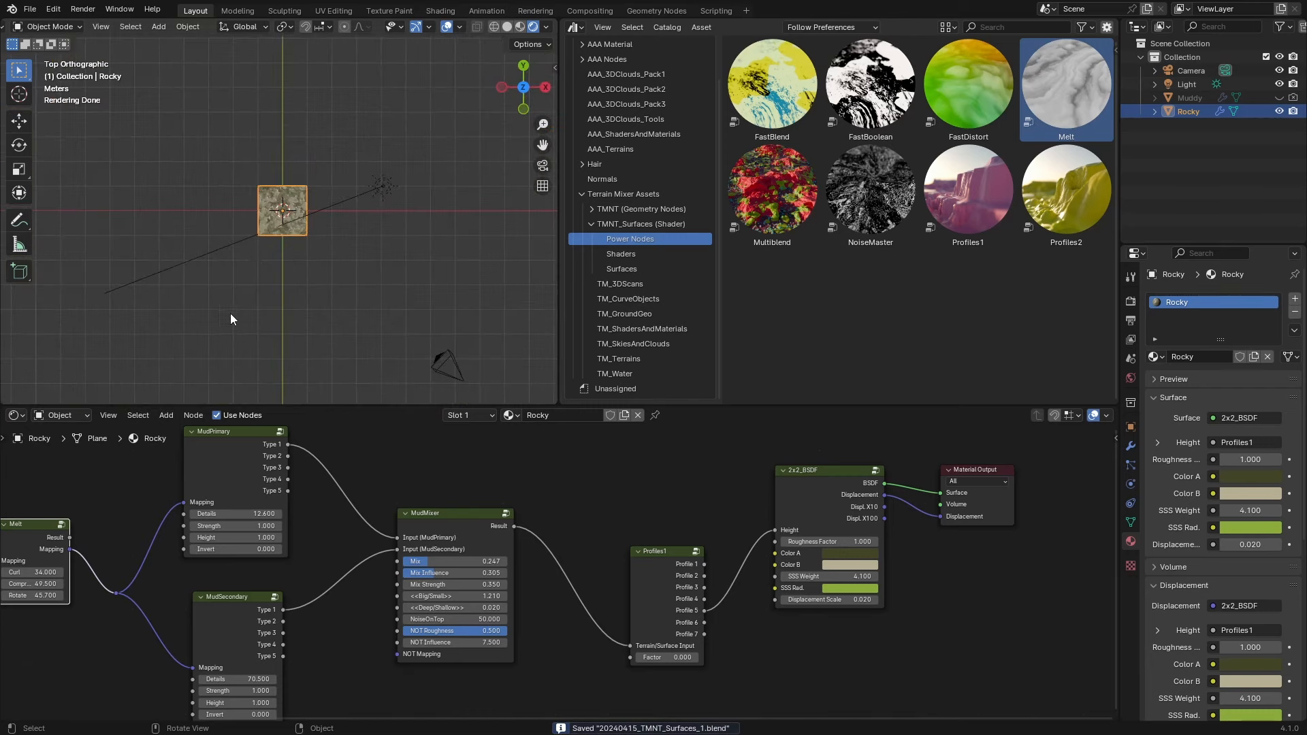
{"action": "middle_click_drag", "start_coordinate": [361, 208], "coordinate": [361, 245], "text": "shift"}
{"action": "scroll", "coordinate": [361, 245], "scroll_direction": "down", "scroll_amount": 4}
{"action": "left_click", "coordinate": [619, 359]}
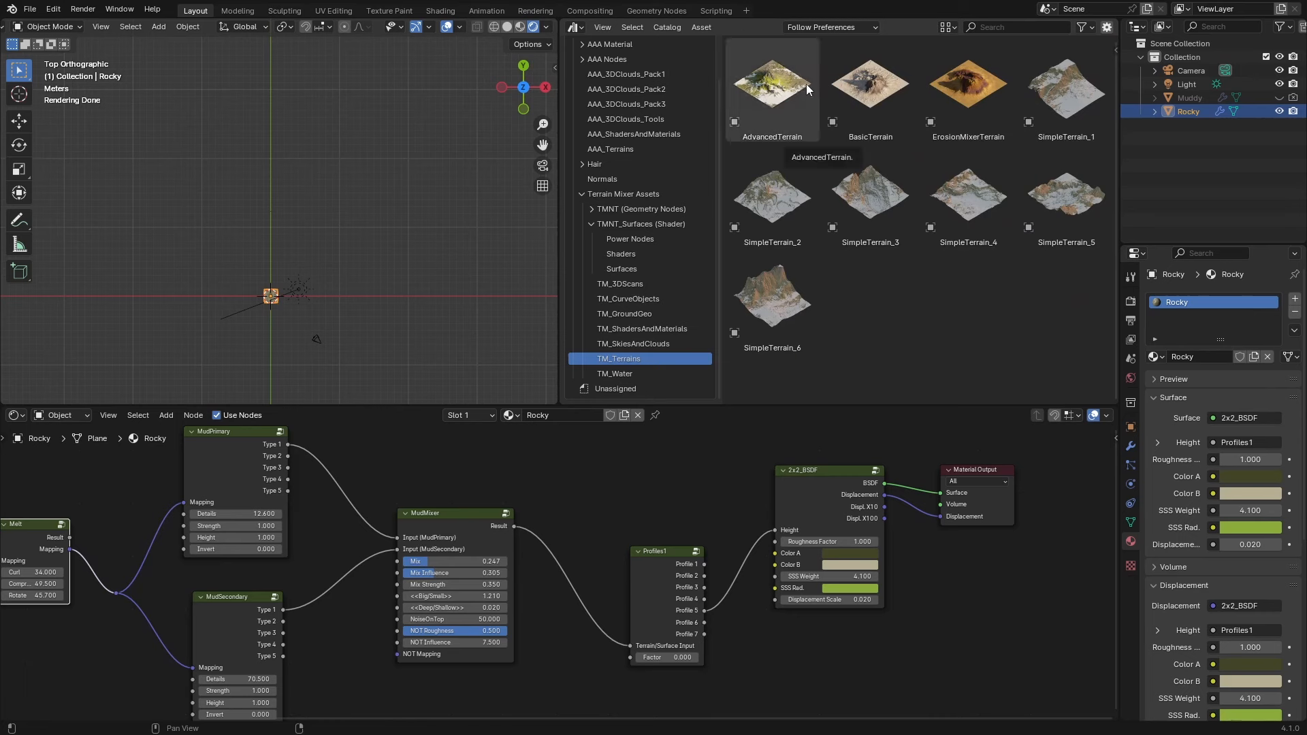
{"action": "left_click_drag", "start_coordinate": [902, 92], "coordinate": [248, 142]}
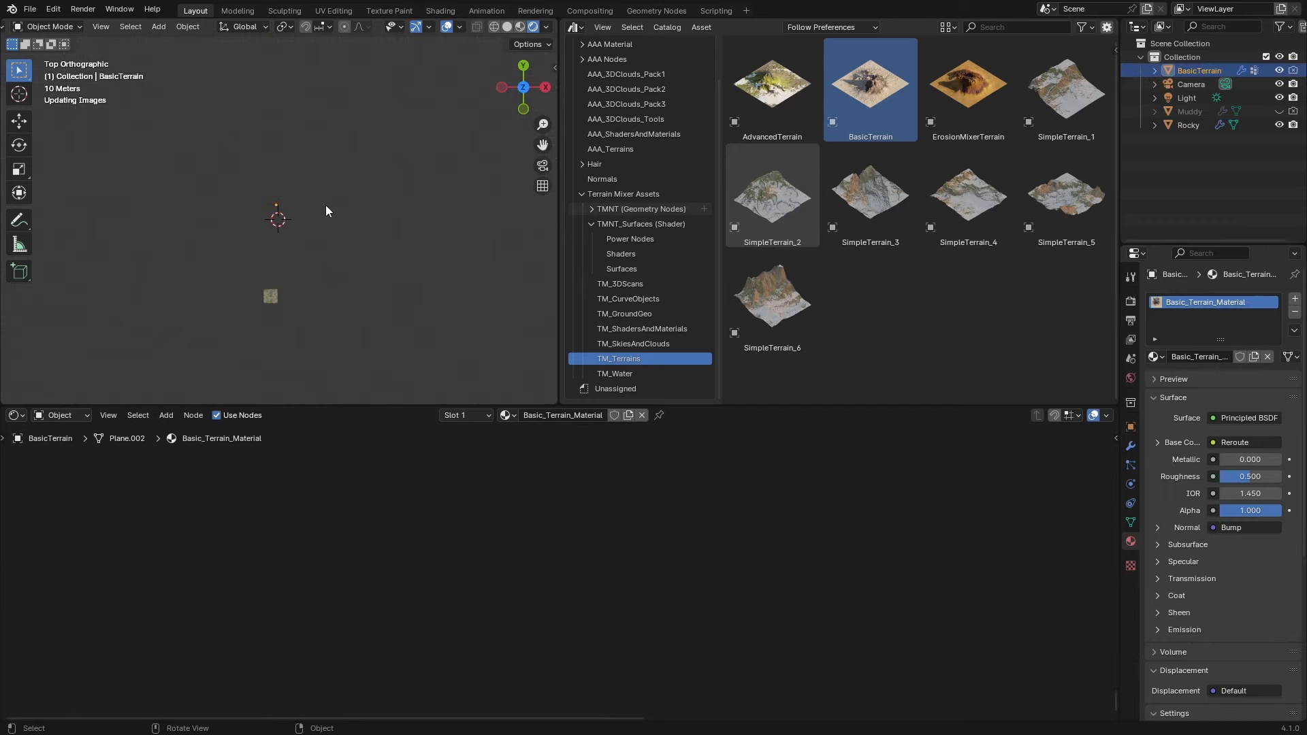
Move BasicTerrain along Y to about 972 m, keeping X at 0, so the mountain sits behind the origin.
{"action": "middle_click_drag", "start_coordinate": [332, 208], "coordinate": [447, 166]}
{"action": "key", "text": "n"}
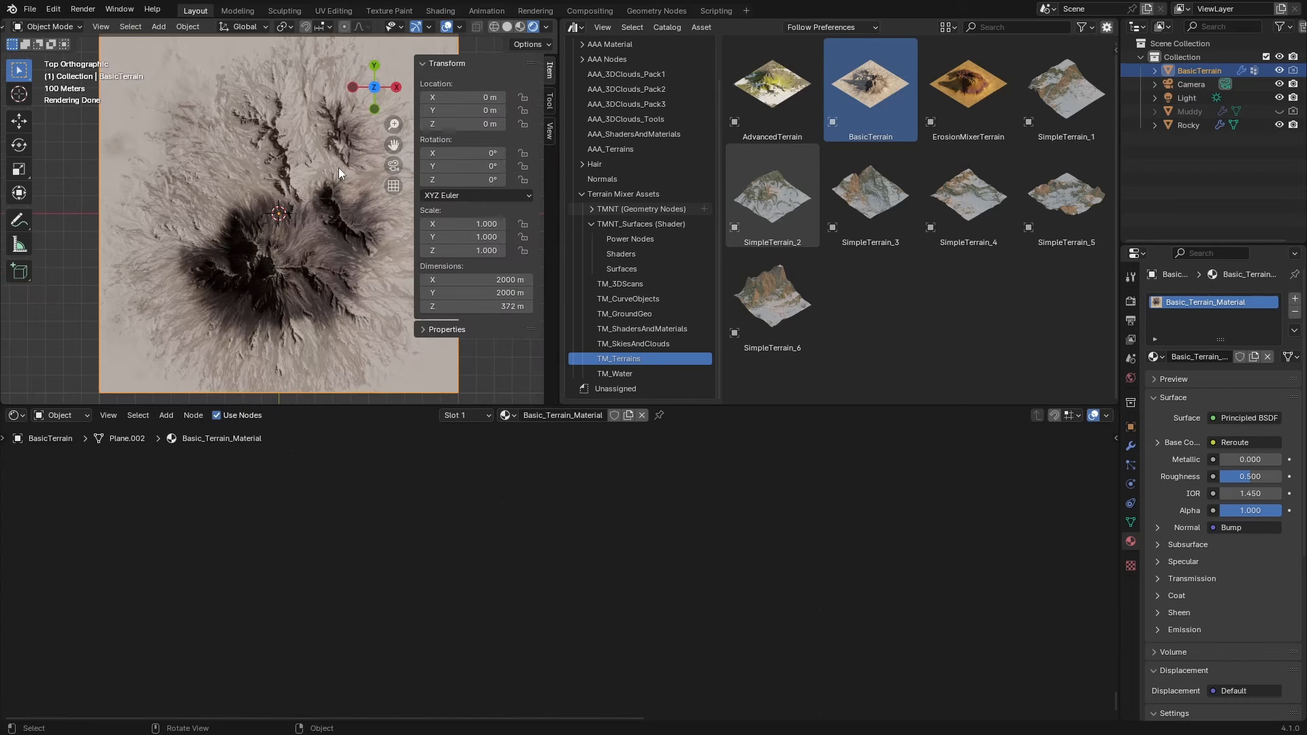
{"action": "scroll", "coordinate": [336, 179], "scroll_direction": "down", "scroll_amount": 3}
{"action": "scroll", "coordinate": [313, 274], "scroll_direction": "up", "scroll_amount": 1}
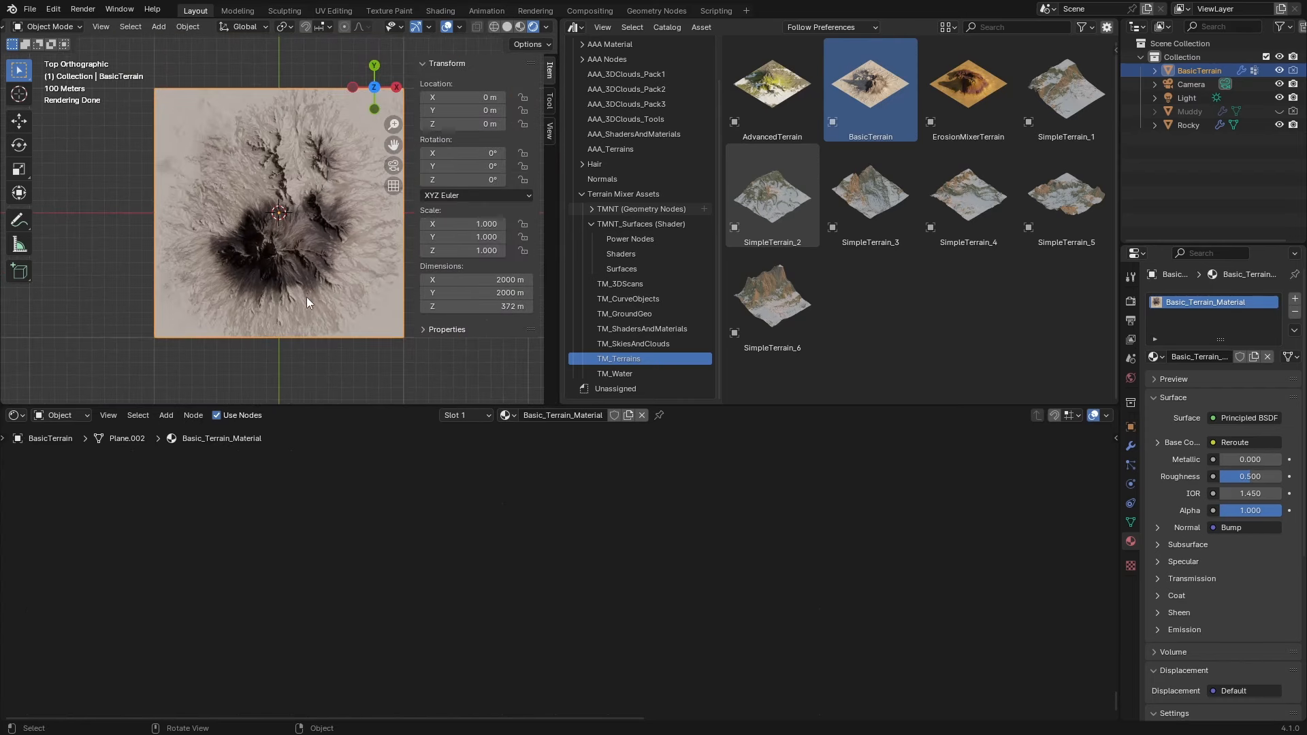
{"action": "key", "text": "g"}
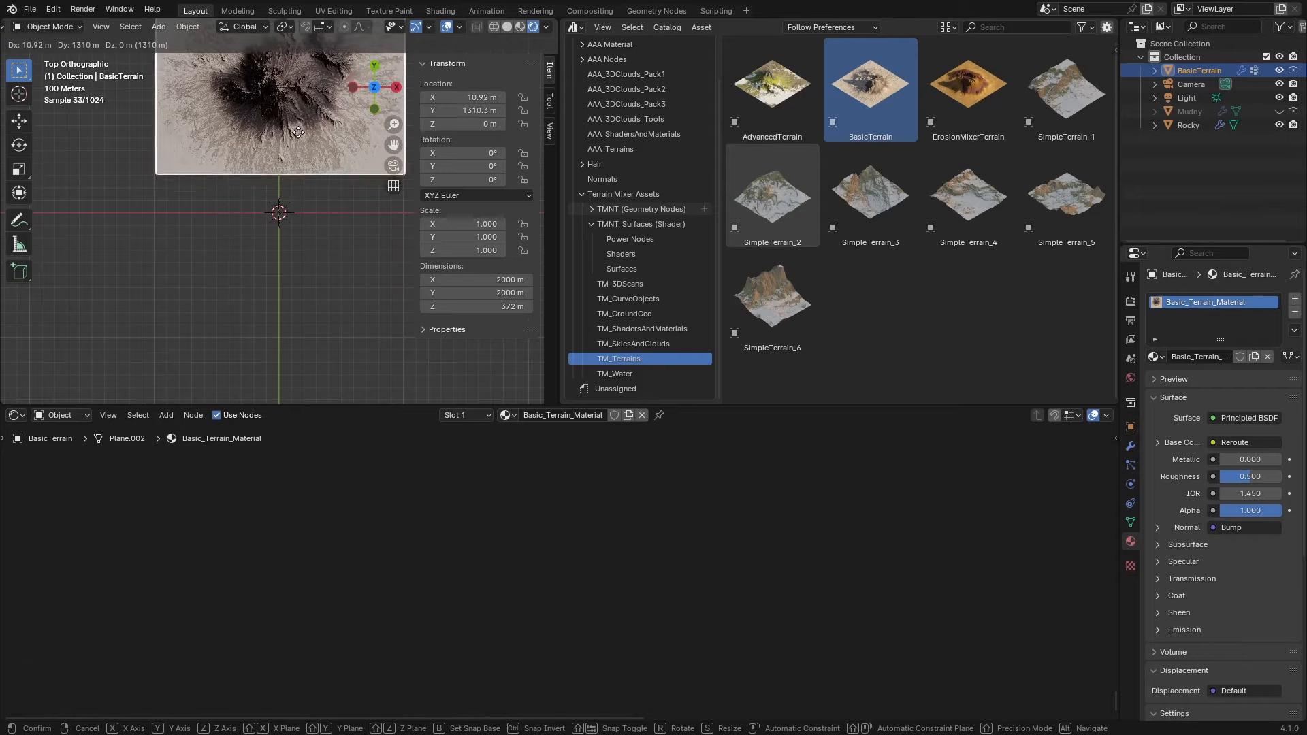
{"action": "left_click", "coordinate": [297, 175]}
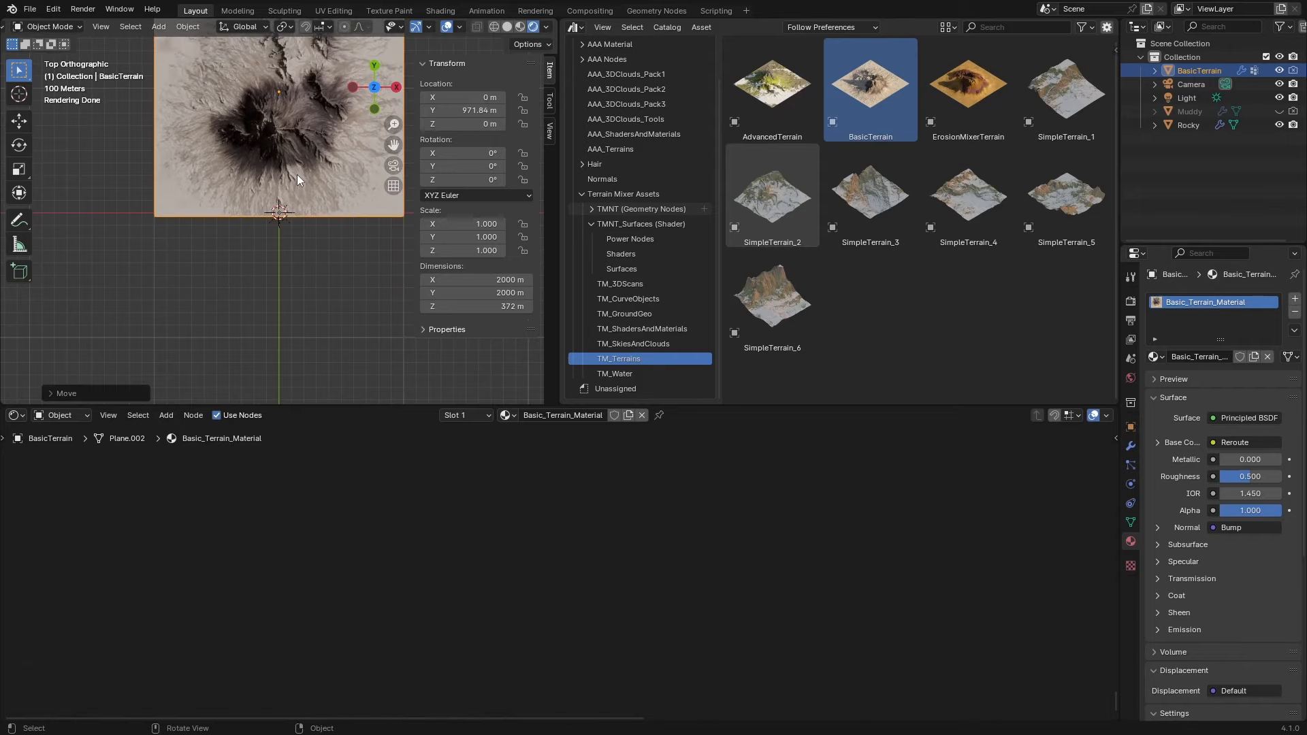
Frame the Rocky plane and reposition BasicTerrain vertically and farther back along Y behind it.
{"action": "left_click", "coordinate": [1188, 124]}
{"action": "key", "text": "KP_Decimal"}
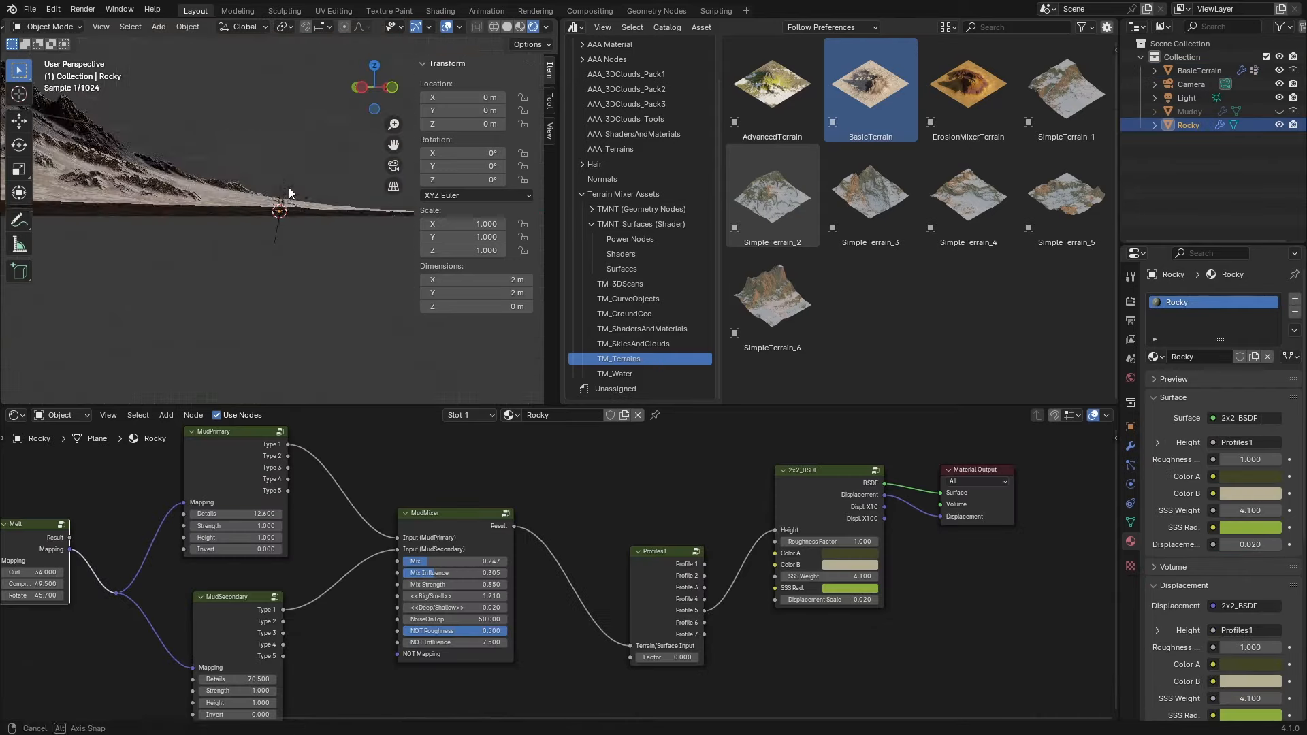
{"action": "left_click", "coordinate": [288, 187]}
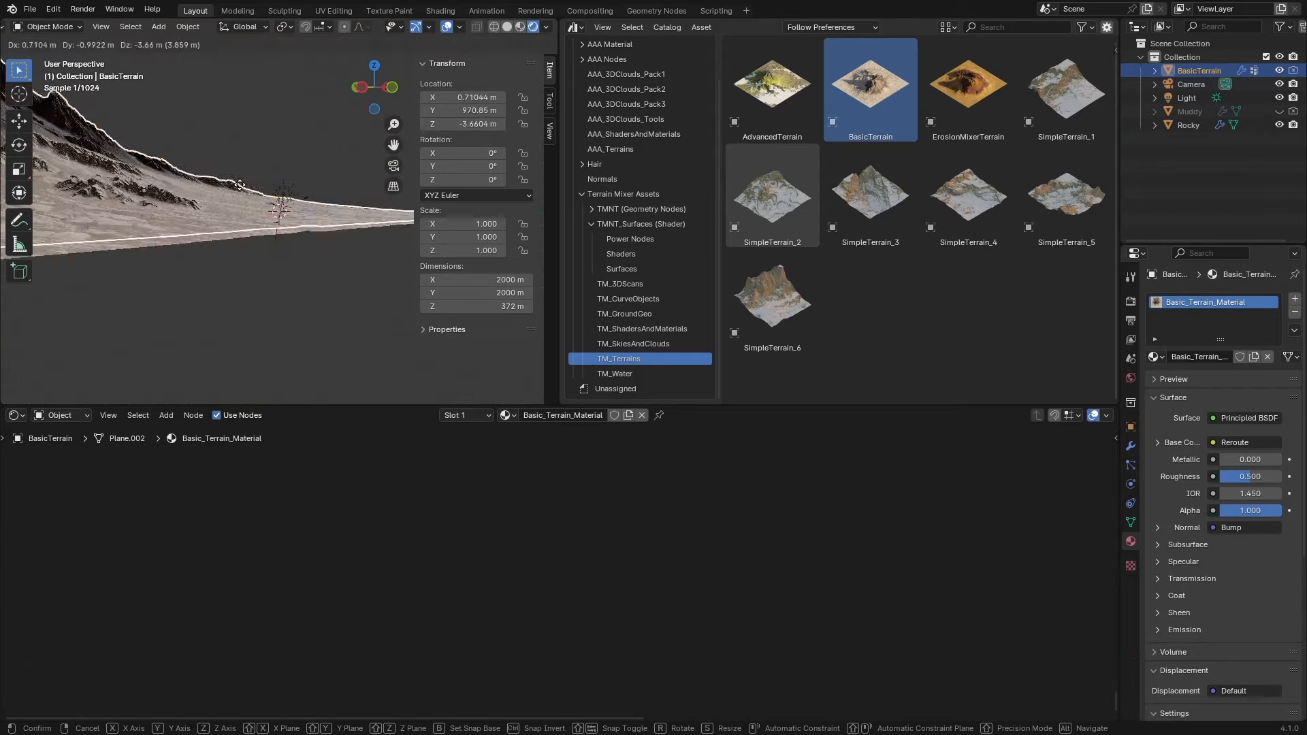
{"action": "key", "text": "g"}
{"action": "key", "text": "z"}
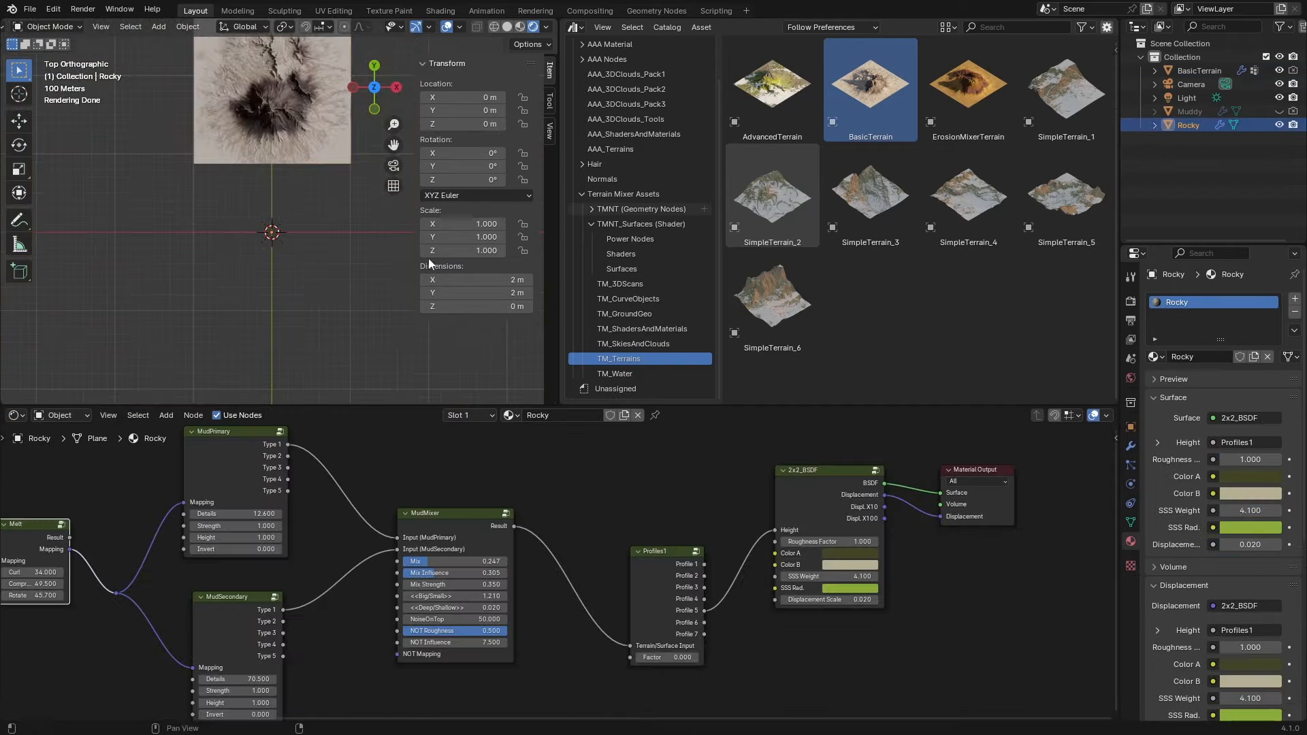
{"action": "middle_click_drag", "start_coordinate": [312, 300], "coordinate": [300, 103]}
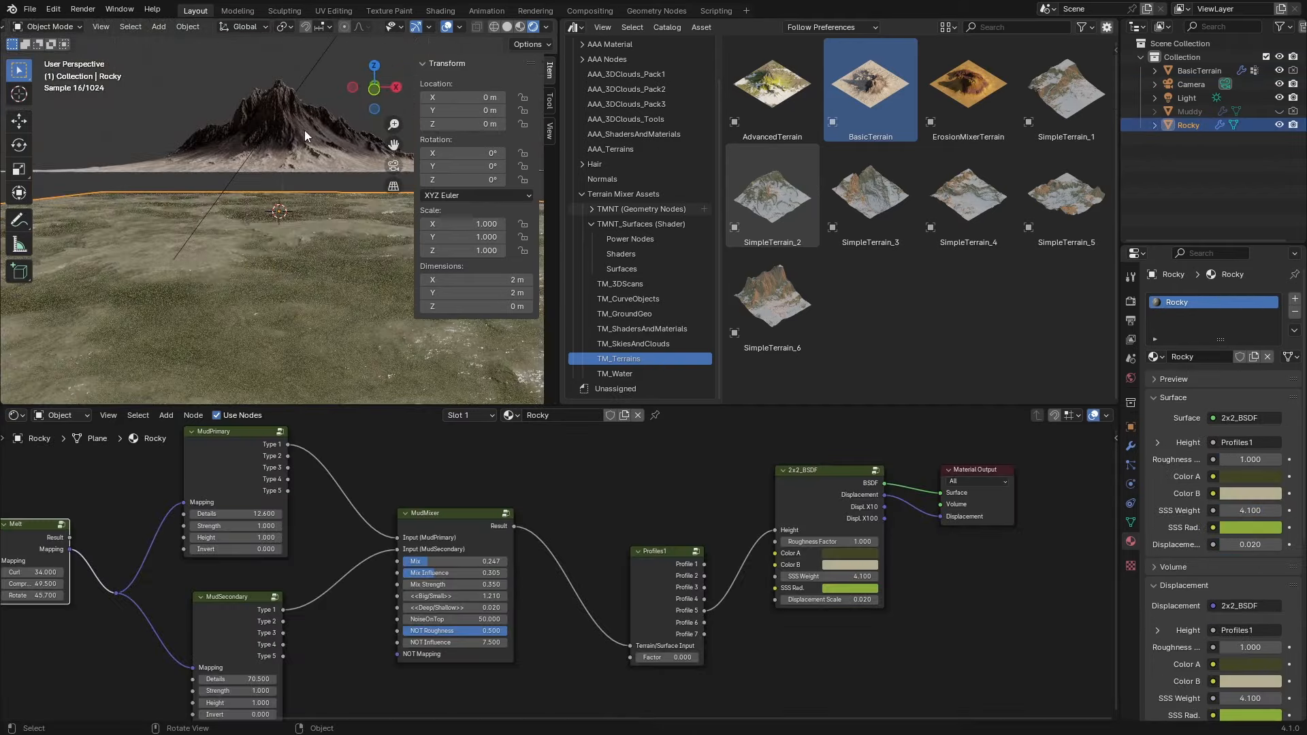
{"action": "key", "text": "n"}
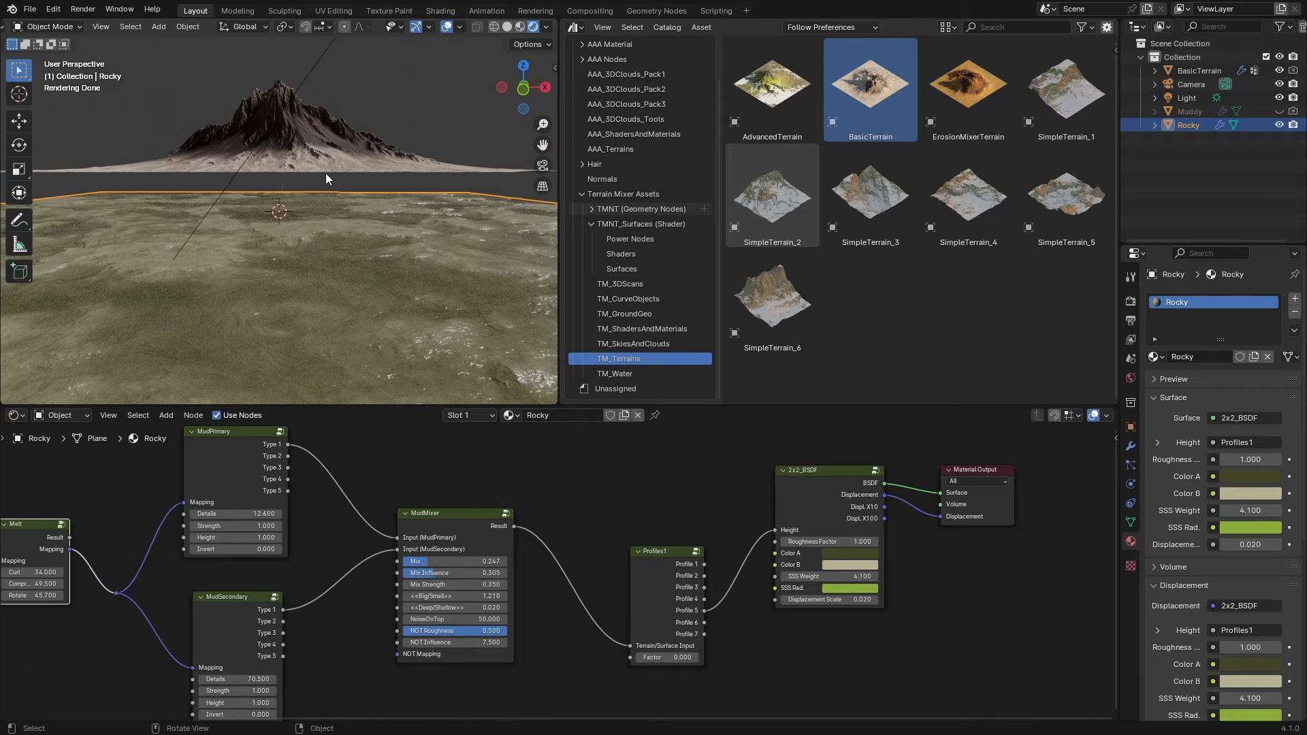
Shift BasicTerrain freely and along Y to place the mountain as a backdrop on the Rocky plane's horizon.
{"action": "left_click", "coordinate": [308, 147]}
{"action": "key", "text": "g"}
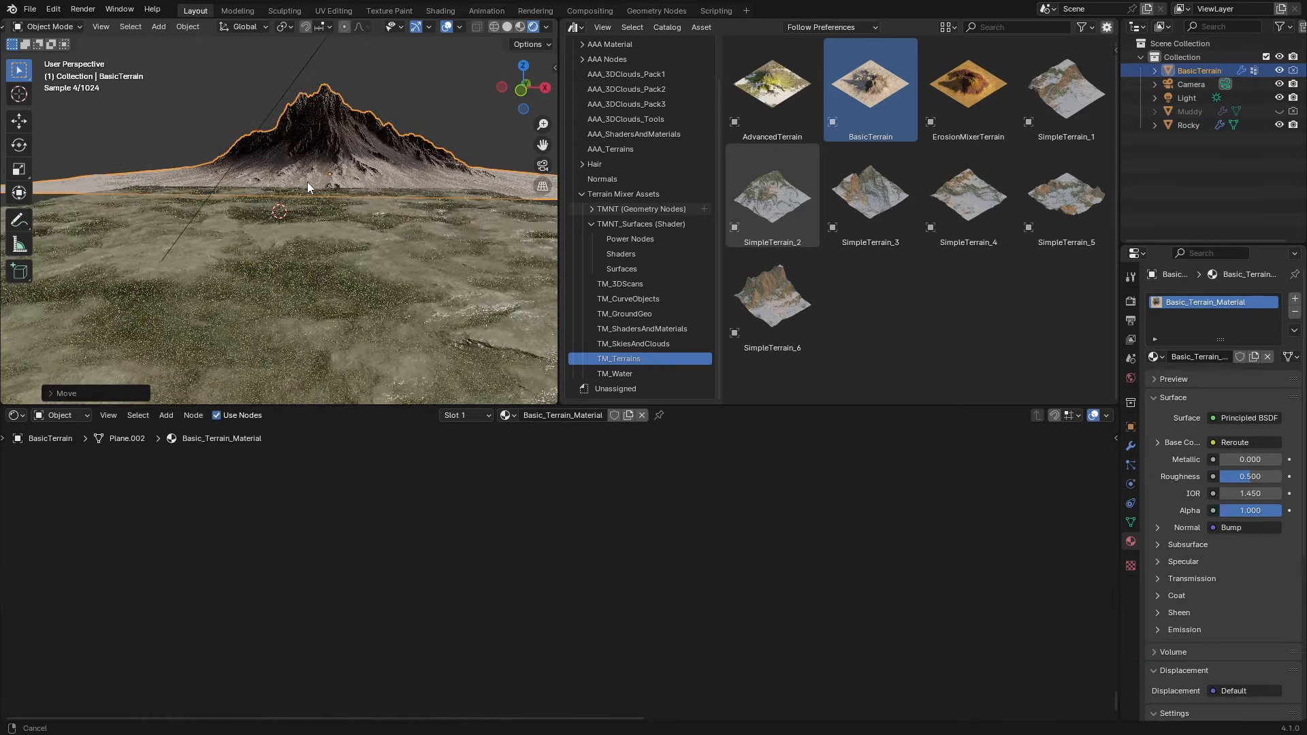
{"action": "left_click", "coordinate": [328, 161]}
{"action": "key", "text": "g"}
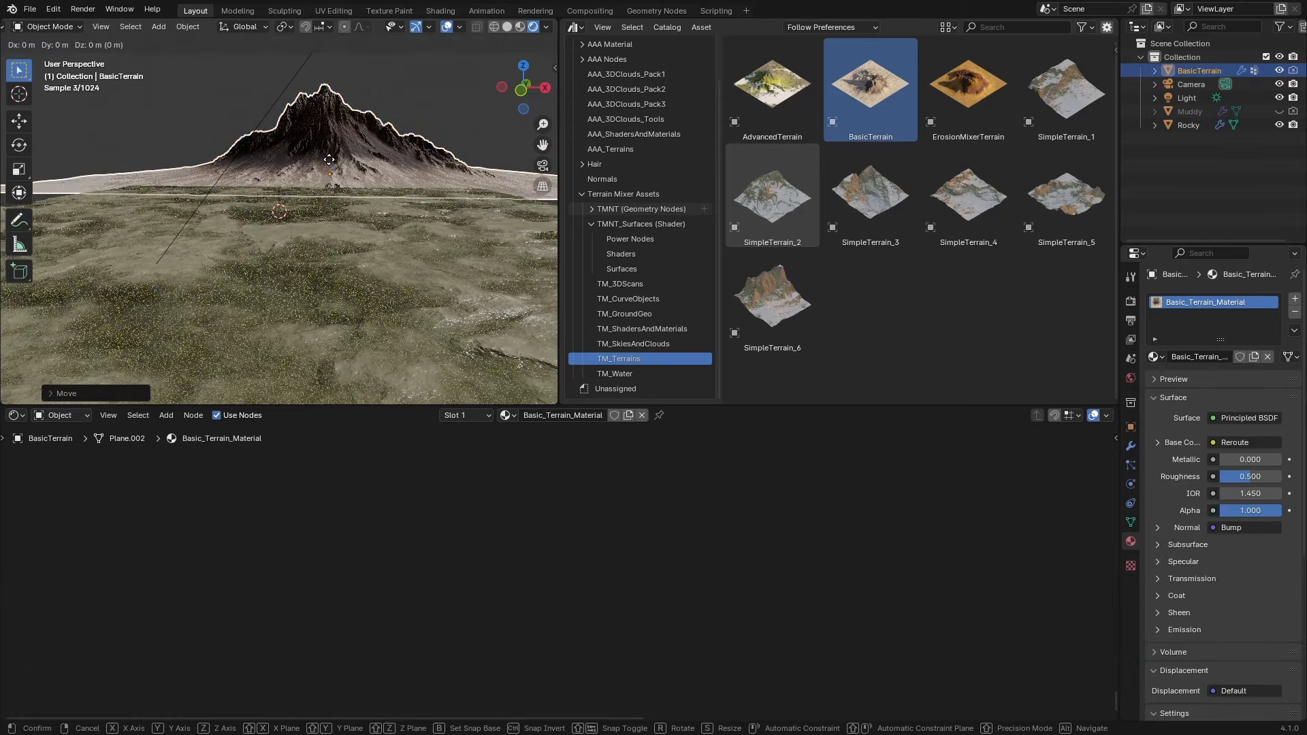
{"action": "key", "text": "y"}
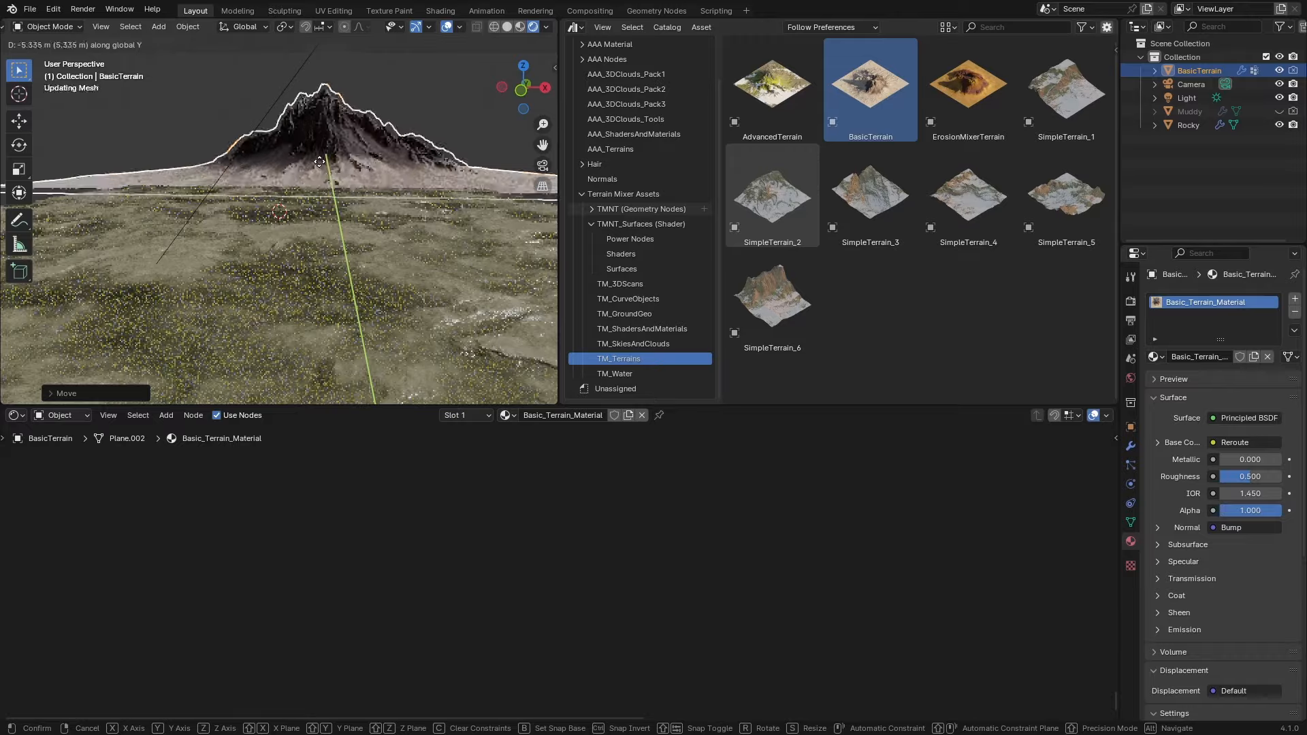
{"action": "left_click", "coordinate": [353, 198]}
{"action": "left_click", "coordinate": [373, 177]}
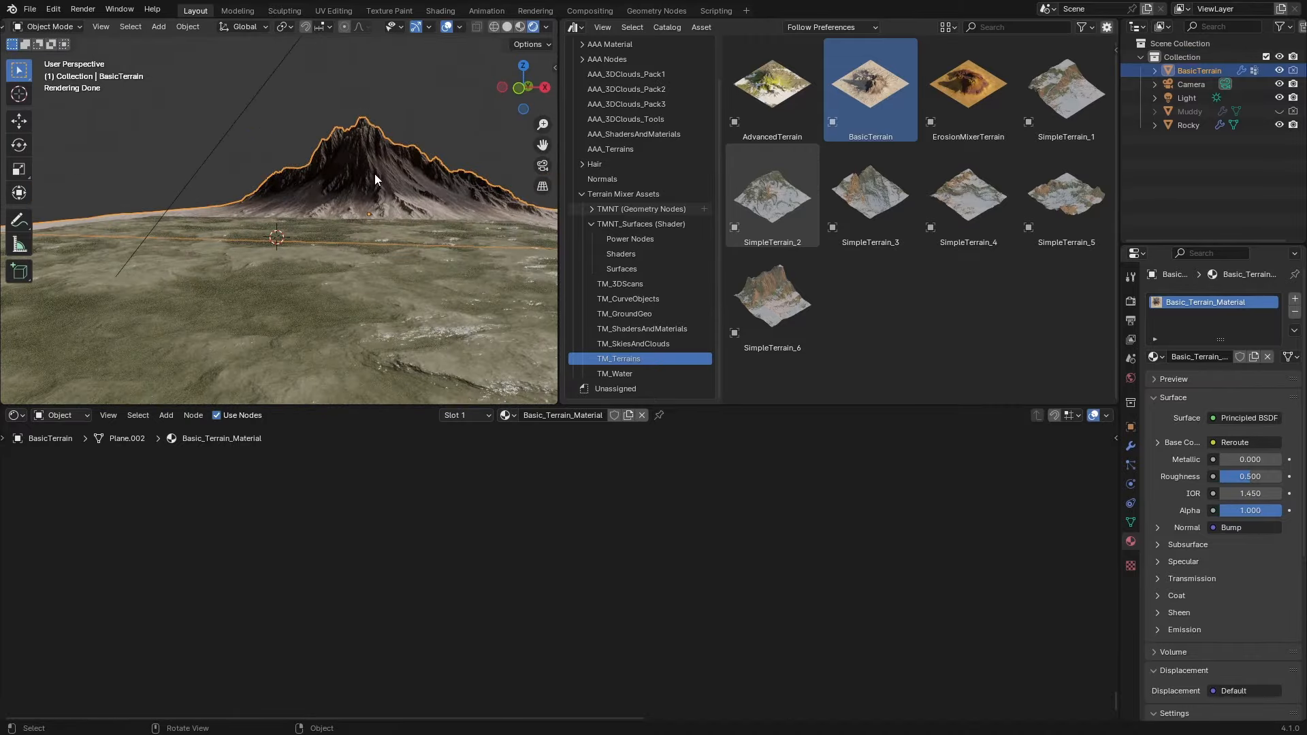
Adjust BasicTerrain's height along Z relative to the Rocky plane in the foreground.
{"action": "key", "text": "g"}
{"action": "key", "text": "z"}
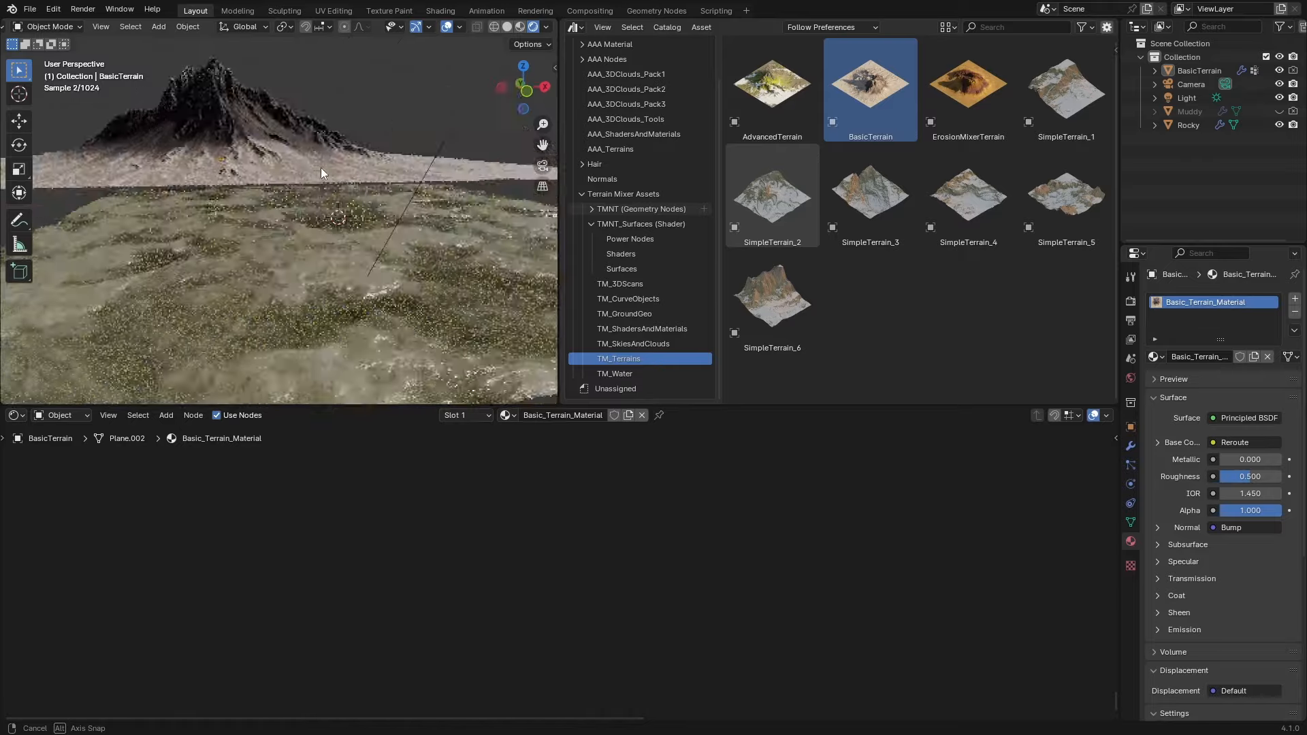
{"action": "left_click", "coordinate": [263, 170]}
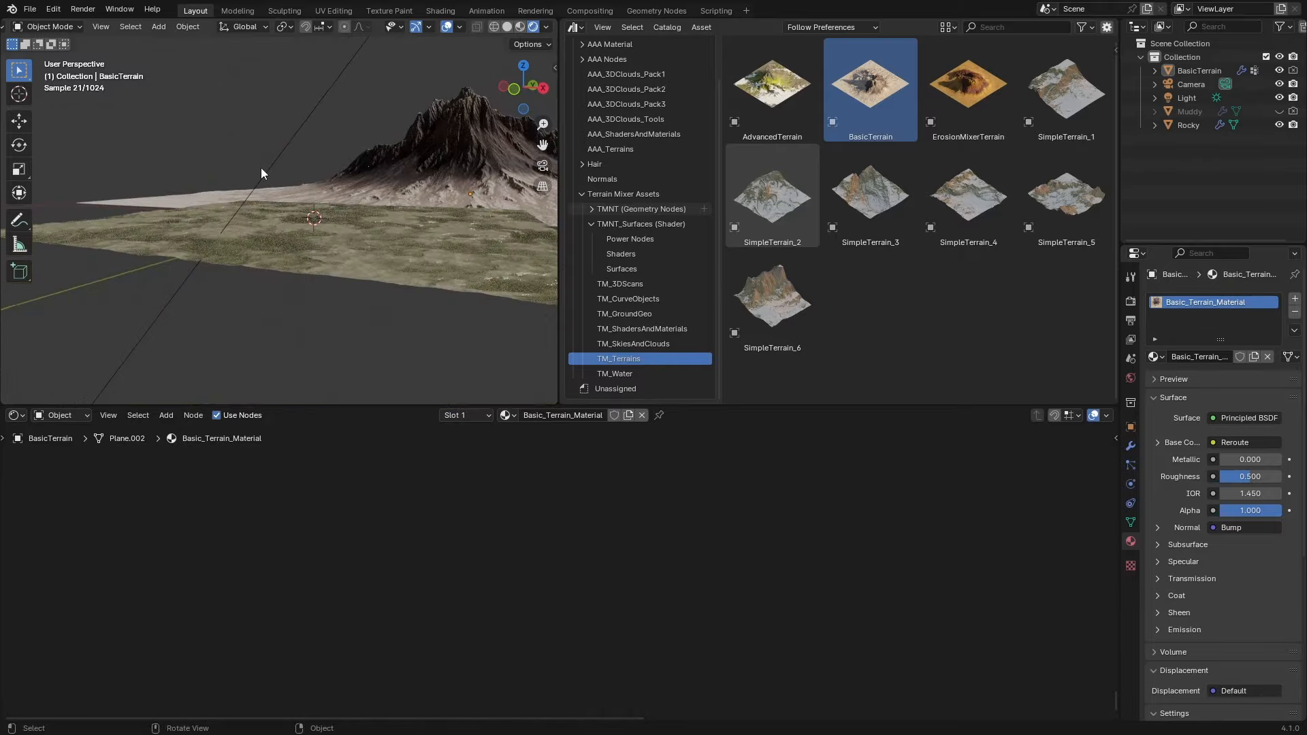
{"action": "mouse_move", "coordinate": [261, 170]}
{"action": "middle_mouse_down"}
{"action": "mouse_move", "coordinate": [322, 190]}
{"action": "mouse_move", "coordinate": [333, 177]}
{"action": "mouse_move", "coordinate": [294, 179]}
{"action": "mouse_move", "coordinate": [350, 173]}
{"action": "mouse_move", "coordinate": [275, 169]}
{"action": "middle_mouse_up"}
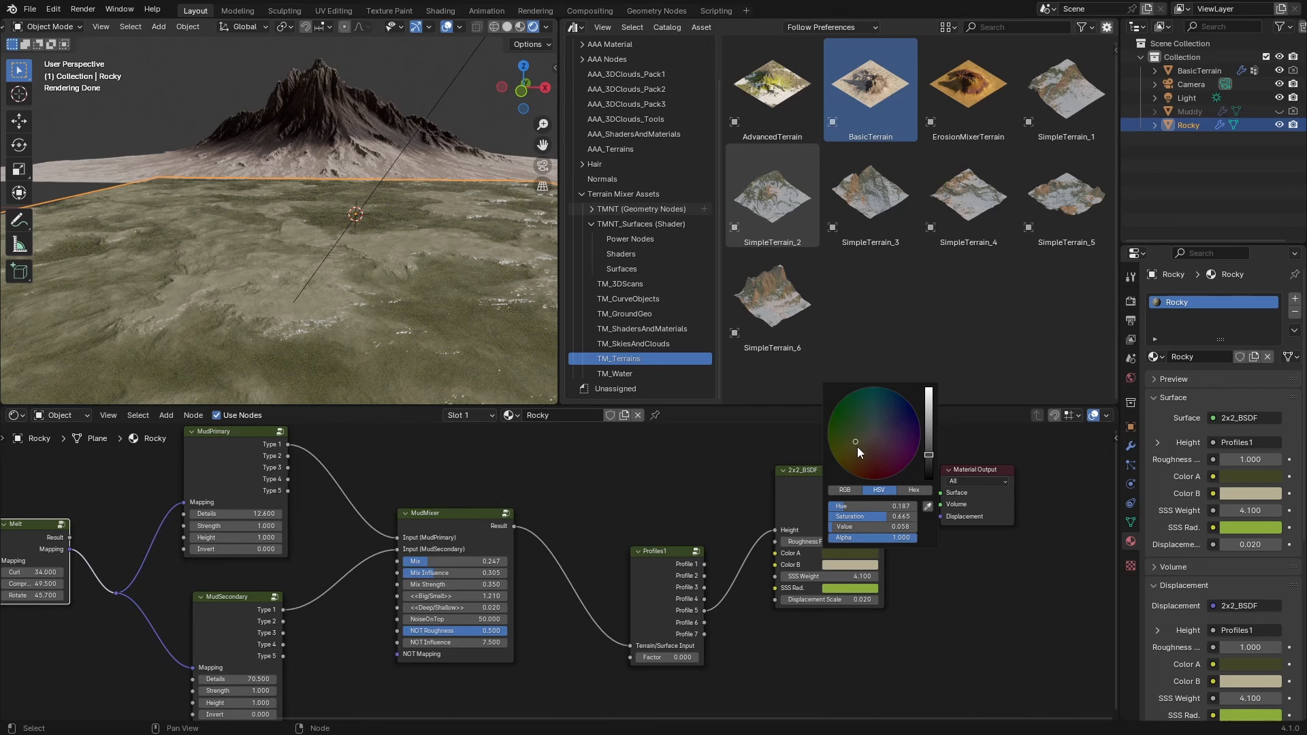
Recolor the Rocky material's 2x2_BSDF node, with a dark brown Color A and a brighter, pale peach Color B.
{"action": "mouse_move", "coordinate": [857, 447]}
{"action": "left_mouse_down"}
{"action": "mouse_move", "coordinate": [843, 457]}
{"action": "mouse_move", "coordinate": [862, 451]}
{"action": "left_mouse_up"}
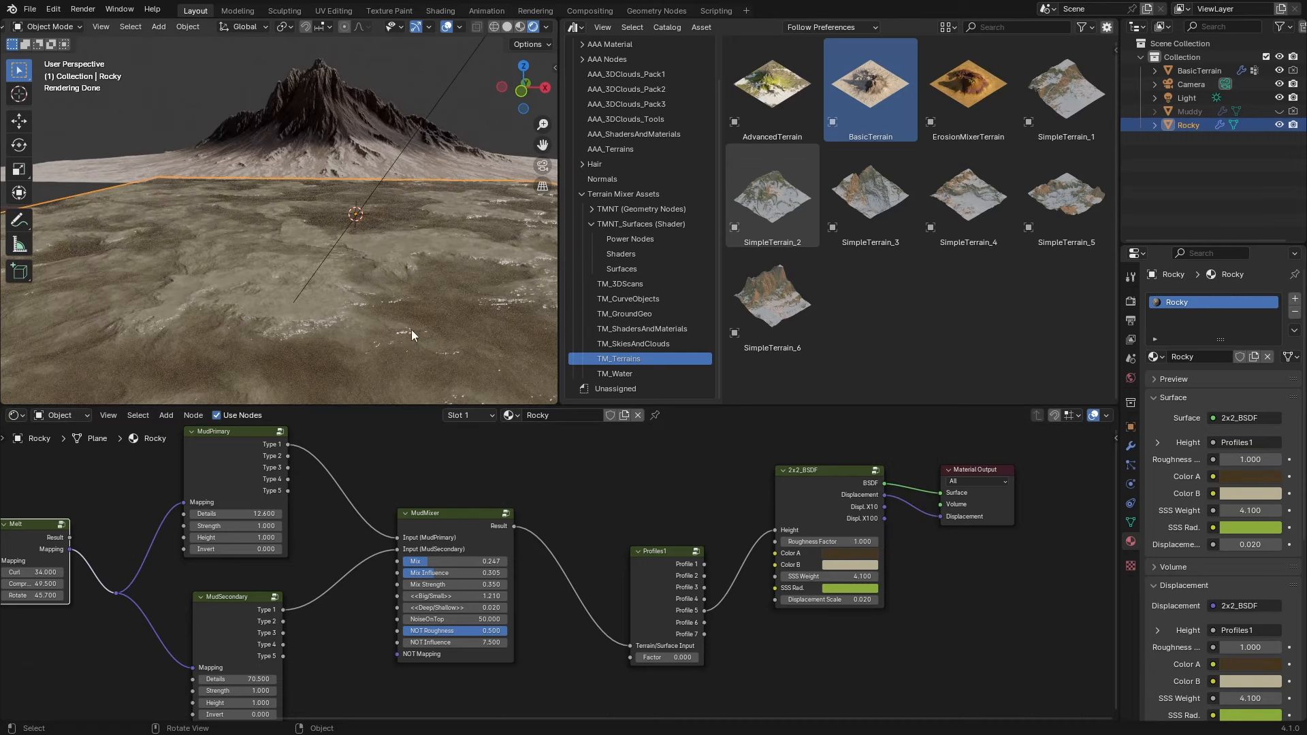
{"action": "left_click", "coordinate": [837, 566]}
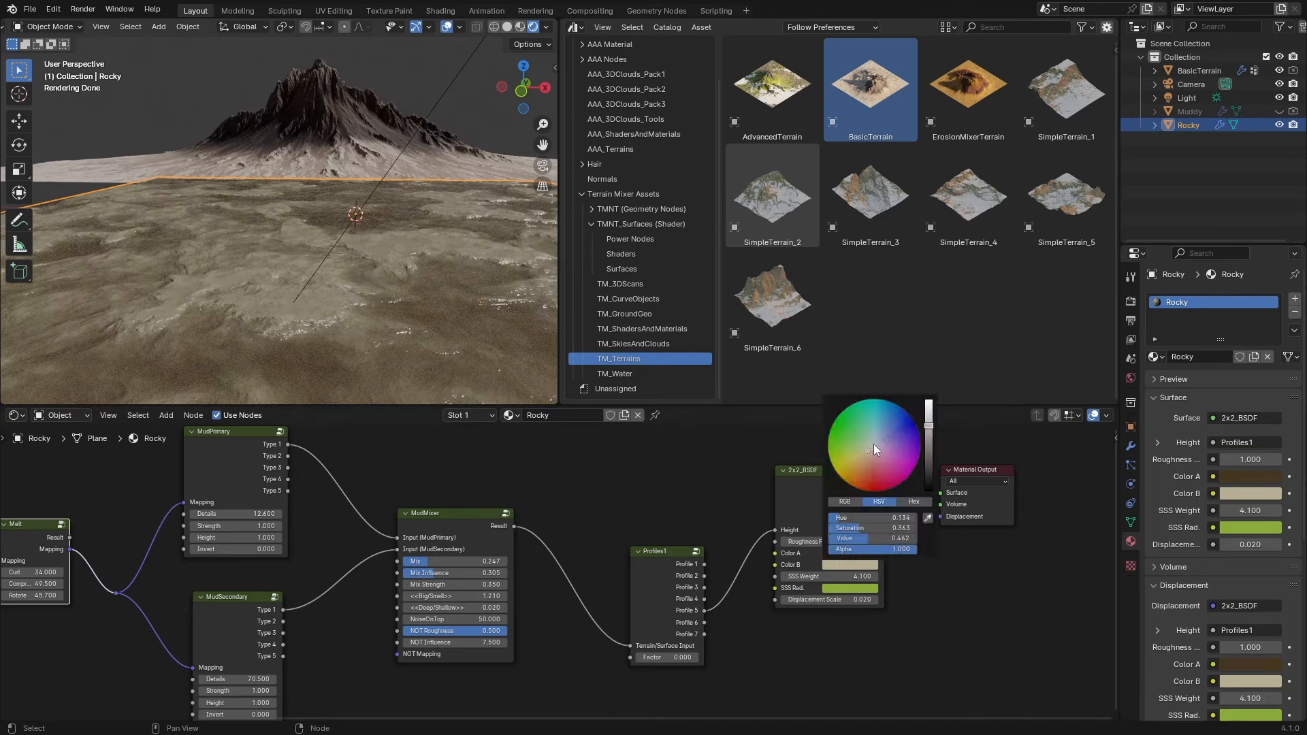
{"action": "left_click_drag", "start_coordinate": [929, 425], "coordinate": [929, 414]}
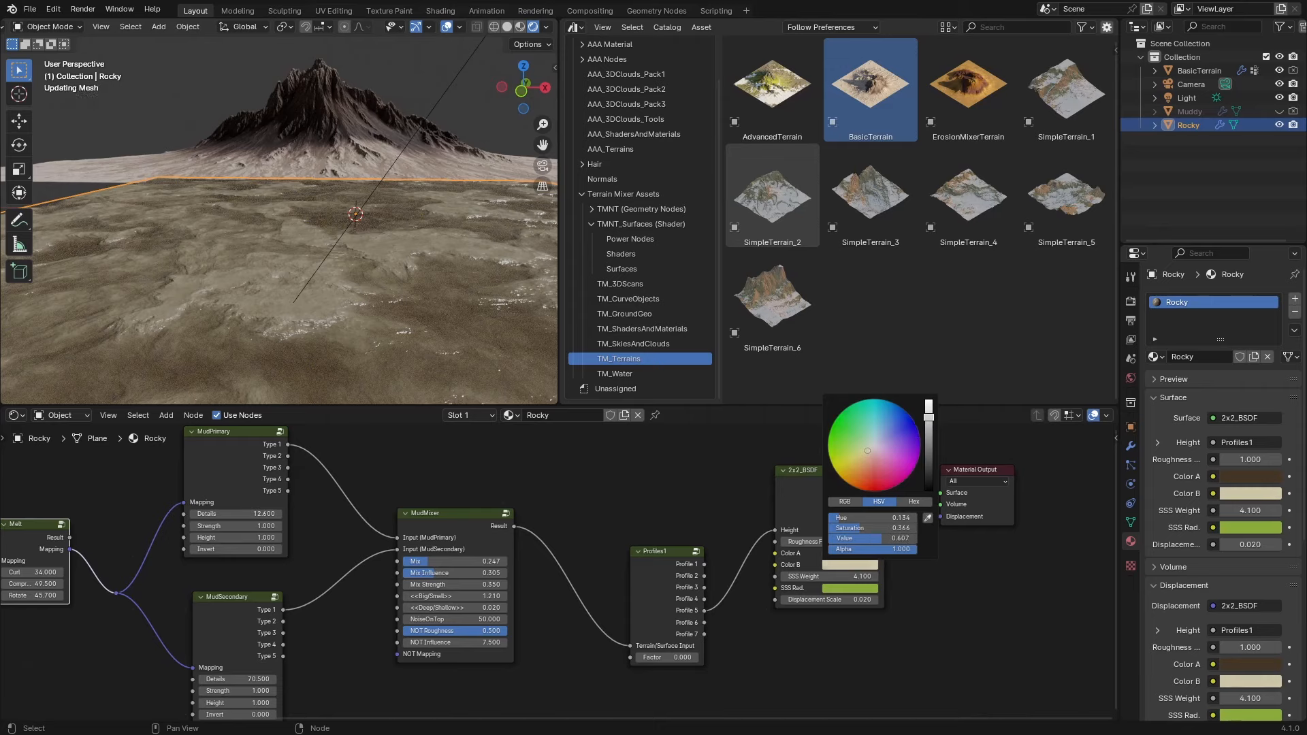
{"action": "left_click", "coordinate": [141, 132]}
{"action": "middle_click_drag", "start_coordinate": [301, 326], "coordinate": [329, 280]}
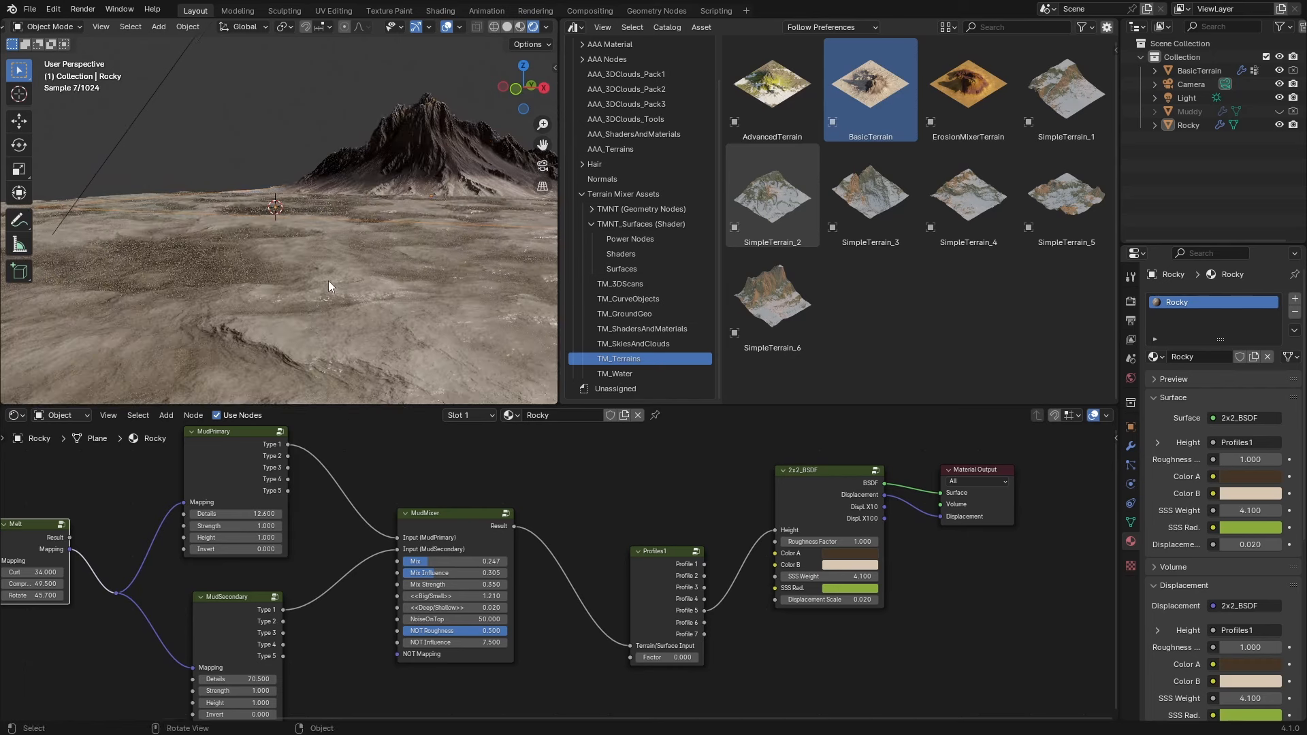
Raise the BasicTerrain mountain slightly along Z, then clear the selection.
{"action": "left_click", "coordinate": [441, 194]}
{"action": "key", "text": "g"}
{"action": "key", "text": "z"}
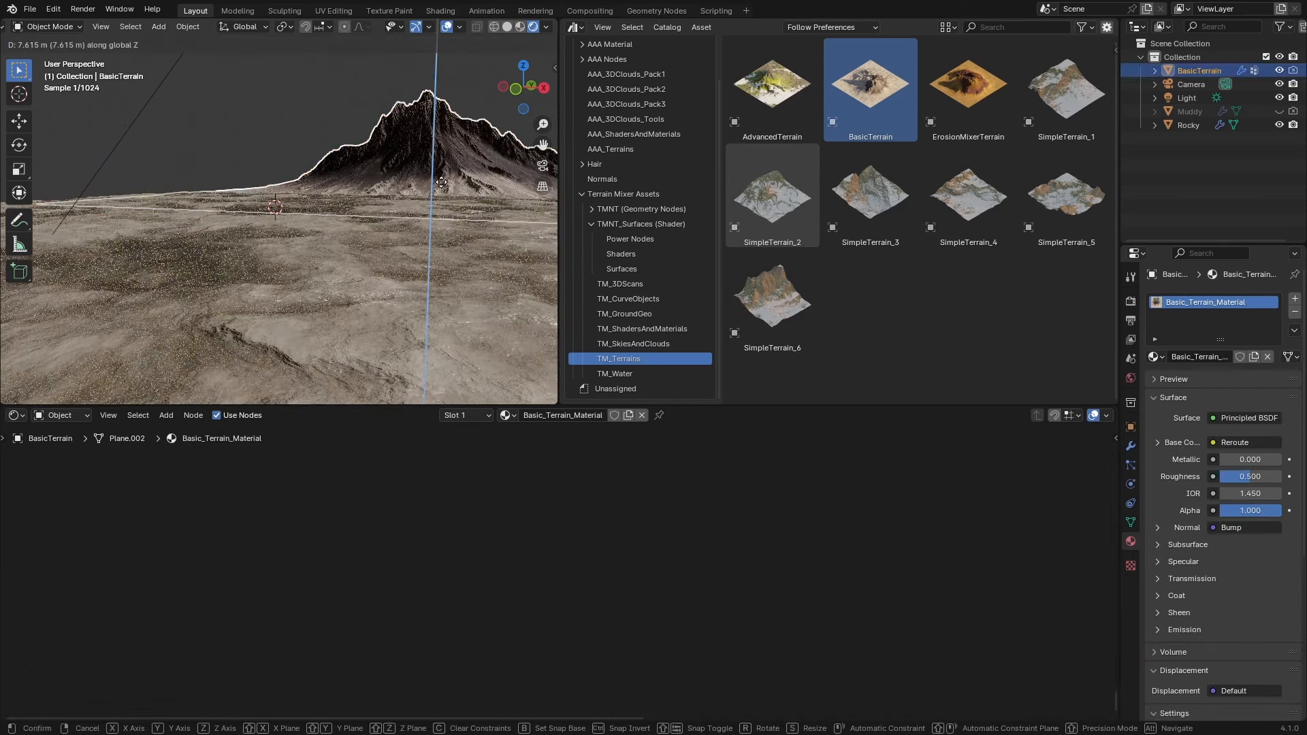
{"action": "left_click", "coordinate": [441, 179]}
{"action": "key", "text": "alt+a"}
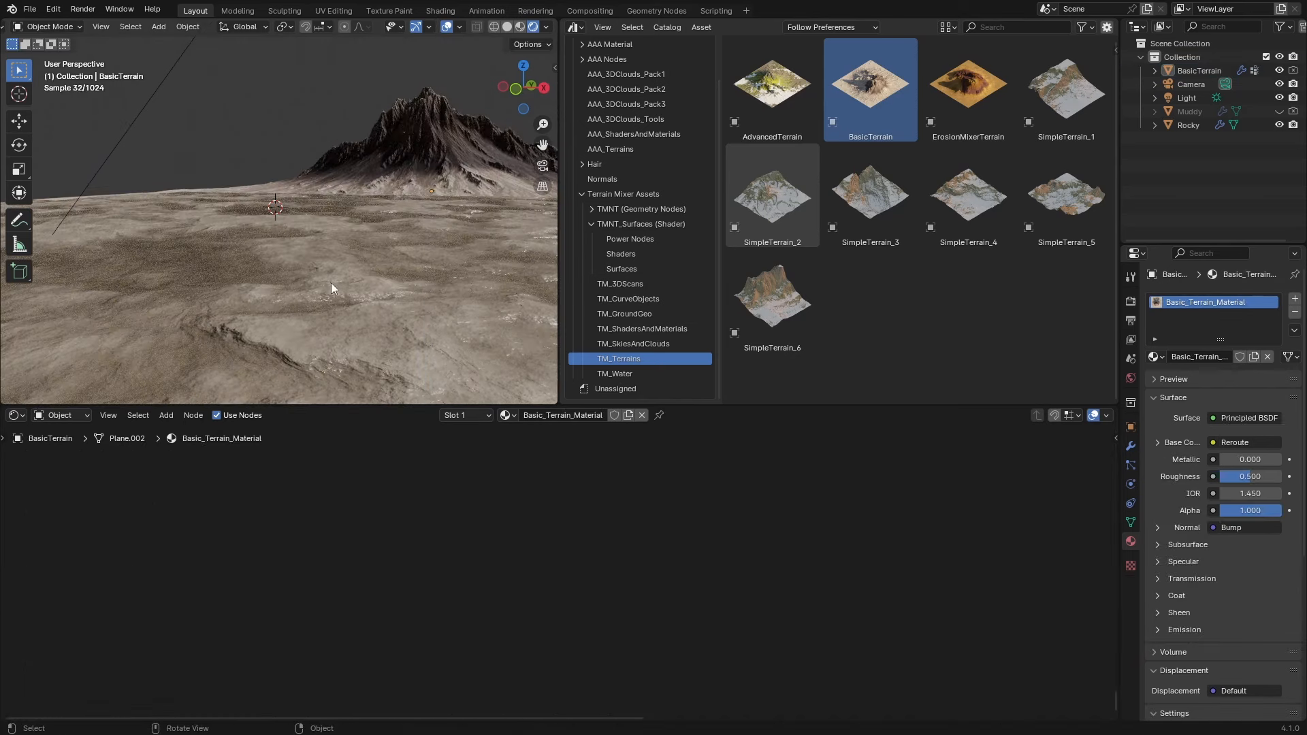
Bring BasicTerrain closer along Y so it looms larger behind the Rocky plane, and raise it along Z.
{"action": "middle_click_drag", "start_coordinate": [337, 279], "coordinate": [332, 242]}
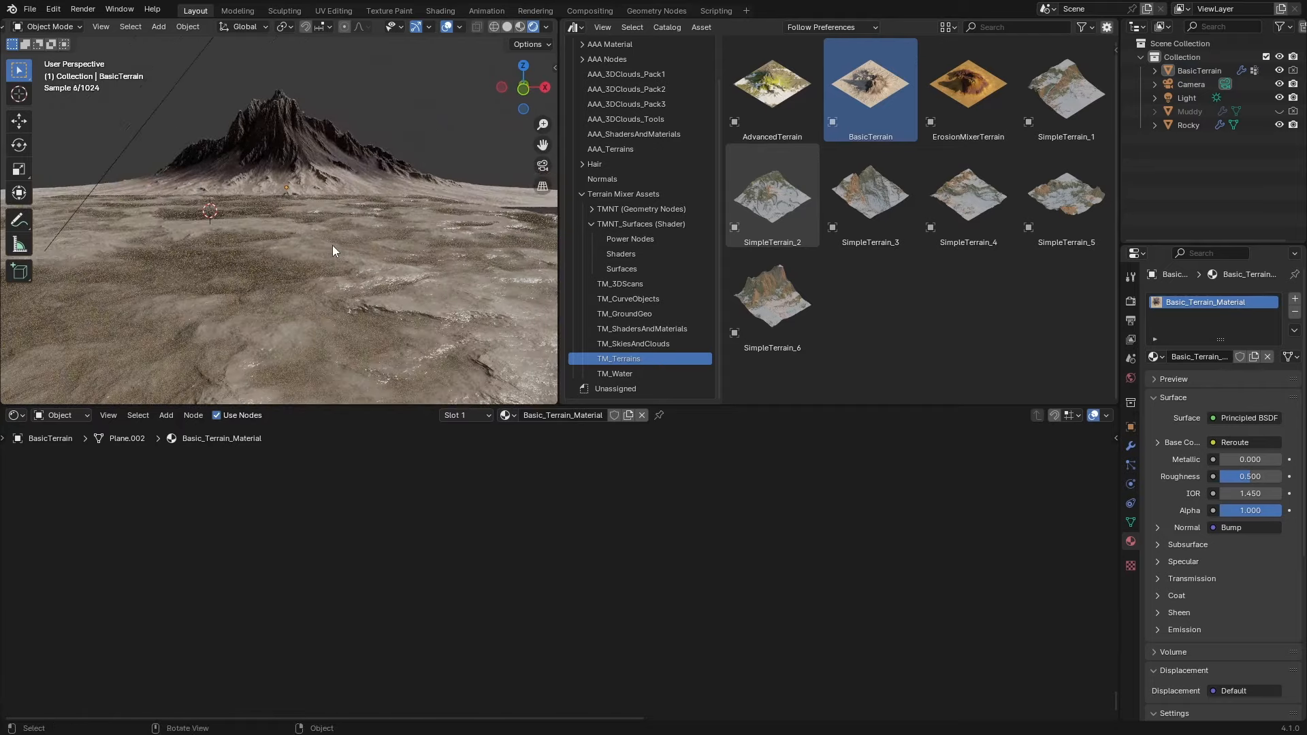
{"action": "scroll", "coordinate": [332, 245], "scroll_direction": "up", "scroll_amount": 2}
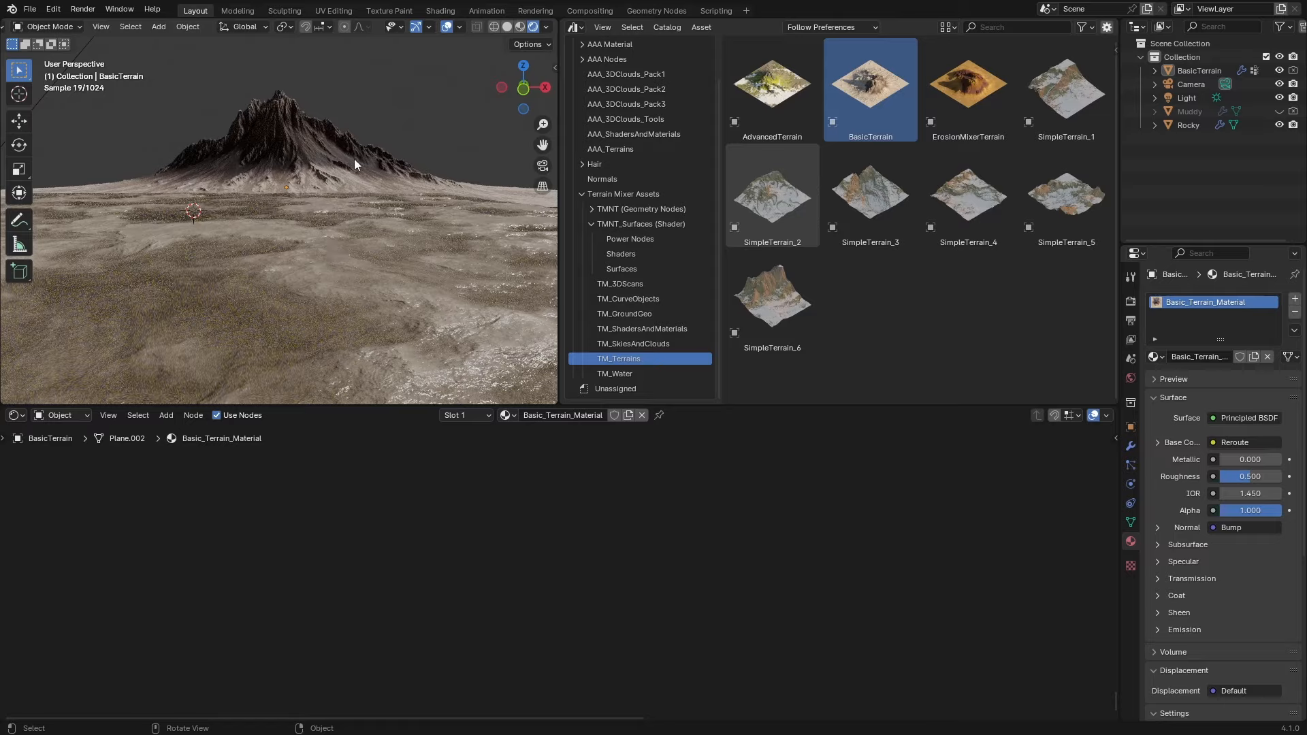
{"action": "left_click", "coordinate": [354, 141]}
{"action": "key", "text": "g"}
{"action": "key", "text": "y"}
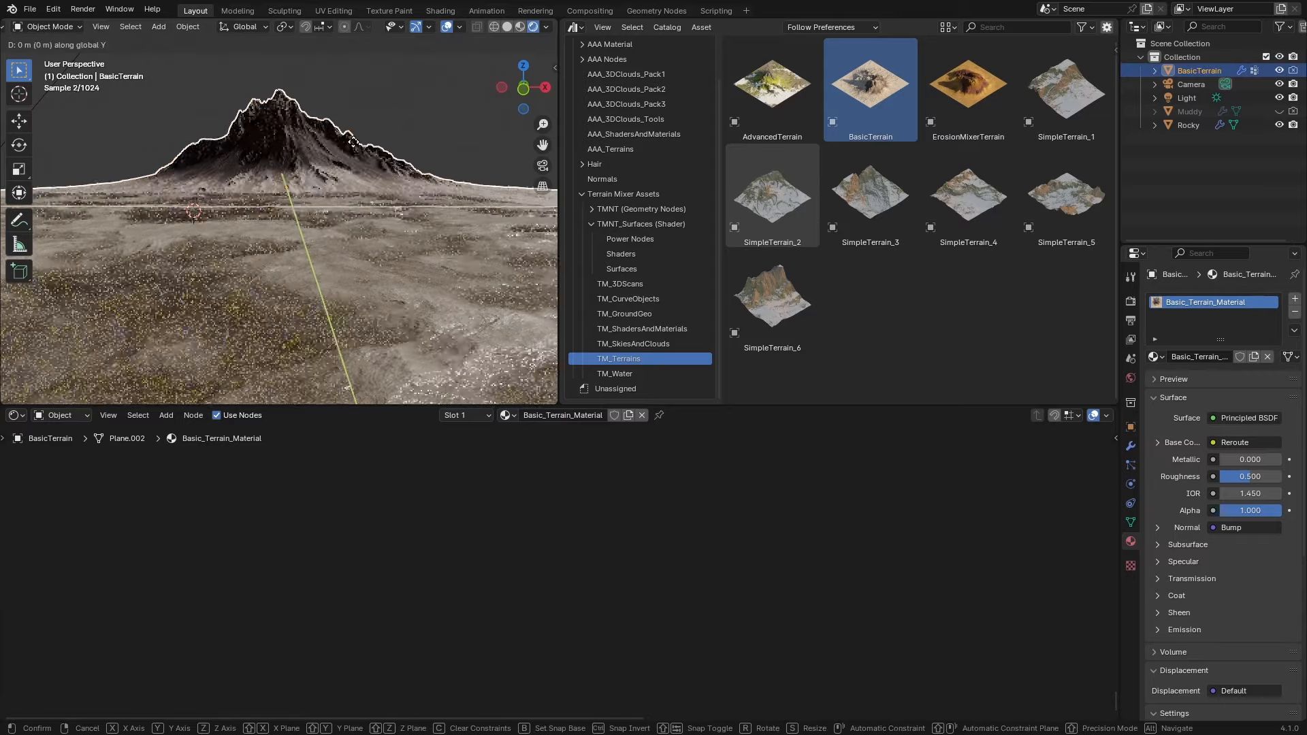
{"action": "left_click", "coordinate": [354, 147]}
{"action": "key", "text": "g"}
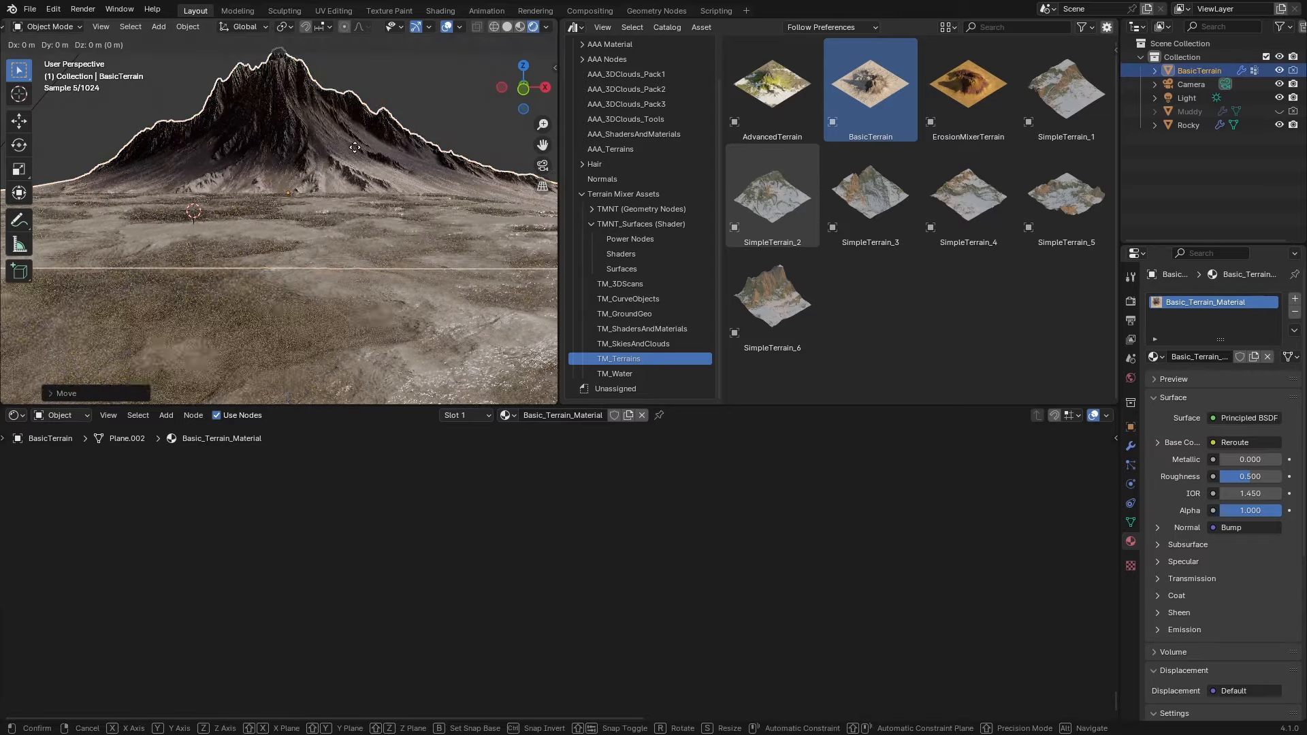
{"action": "key", "text": "z"}
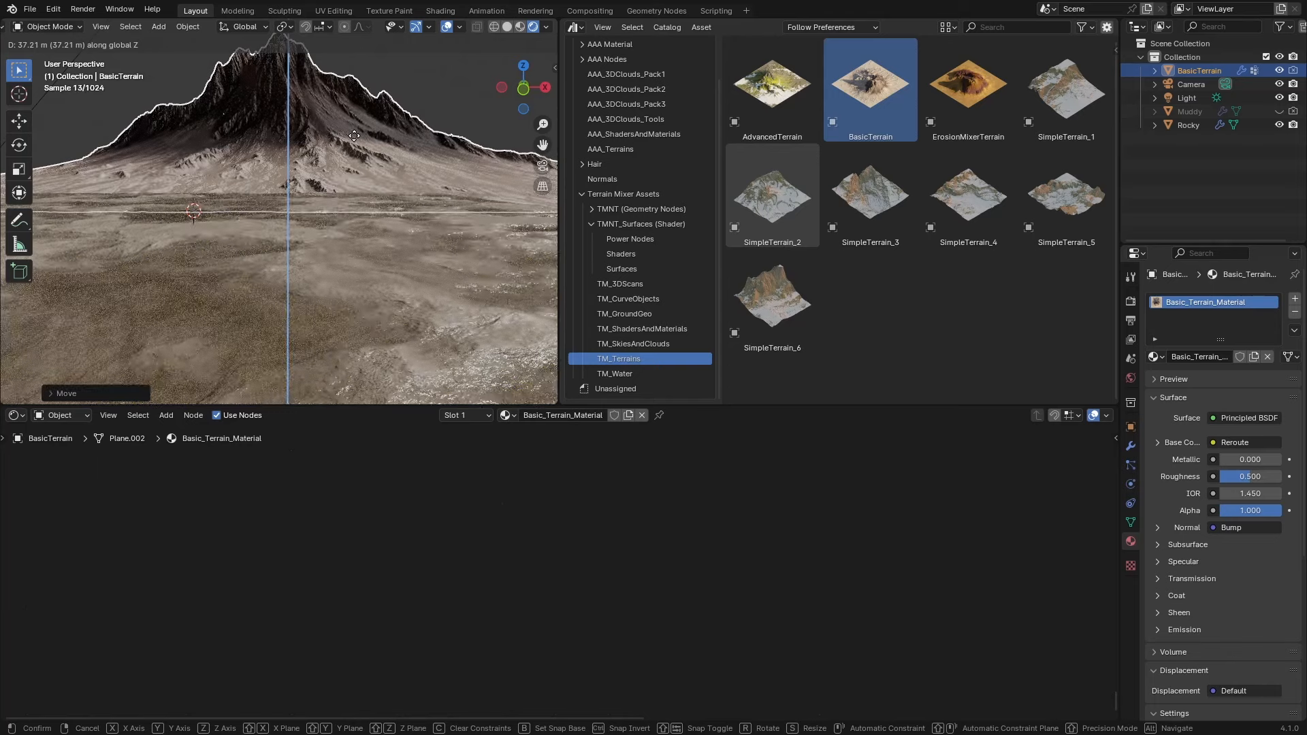
{"action": "left_click", "coordinate": [346, 150]}
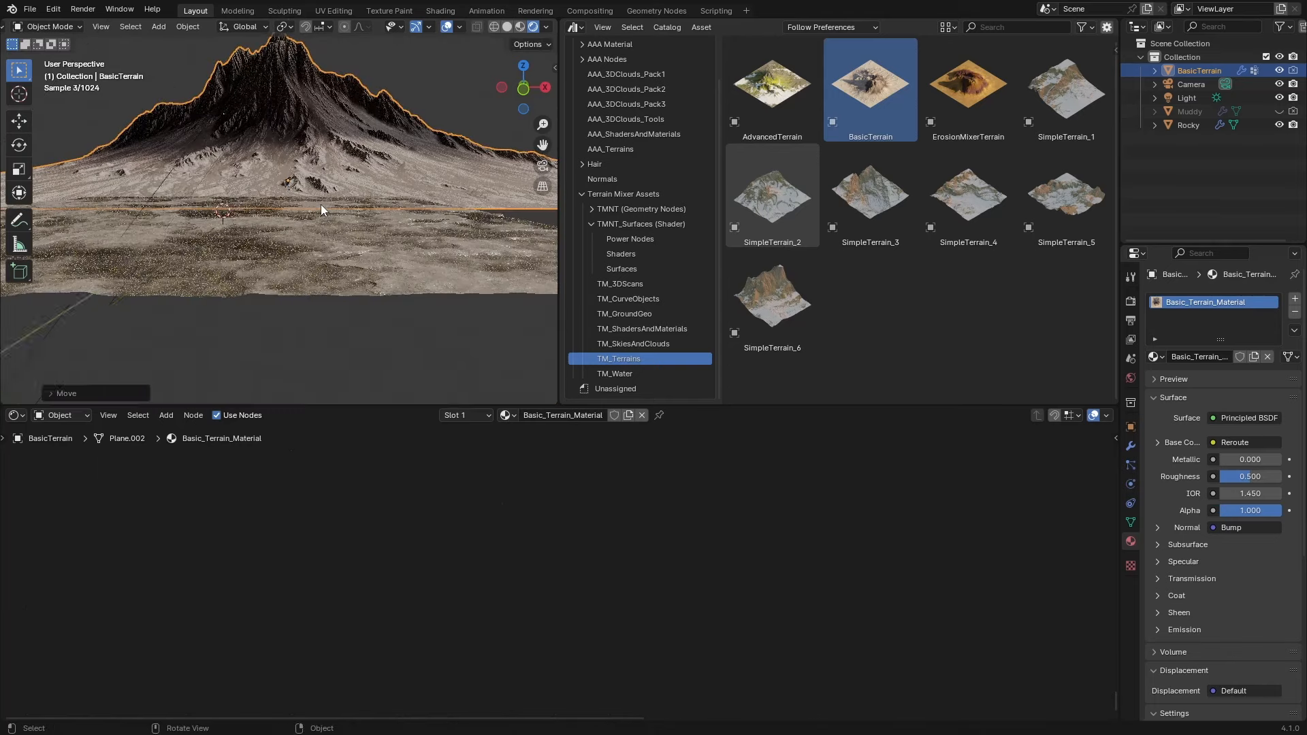
Align the active camera to the current view facing the mountain.
{"action": "key", "text": "KP_0"}
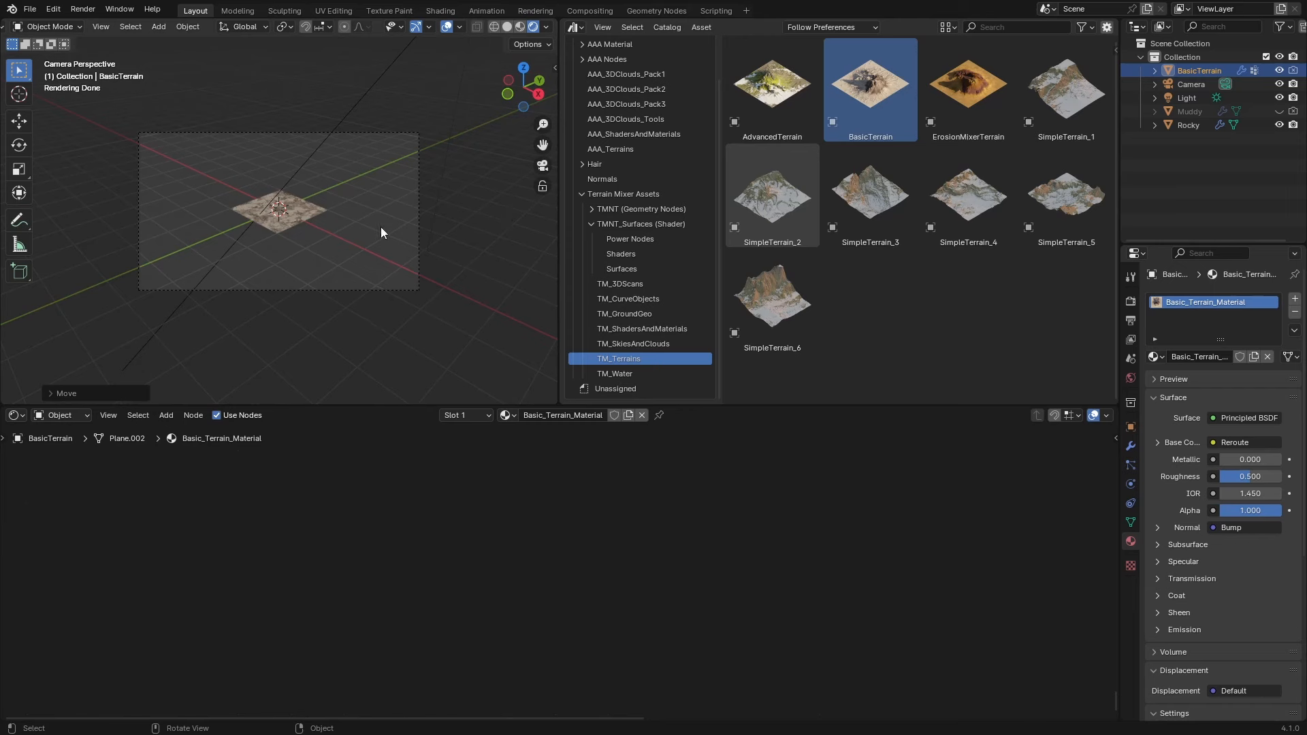
{"action": "key", "text": "KP_0"}
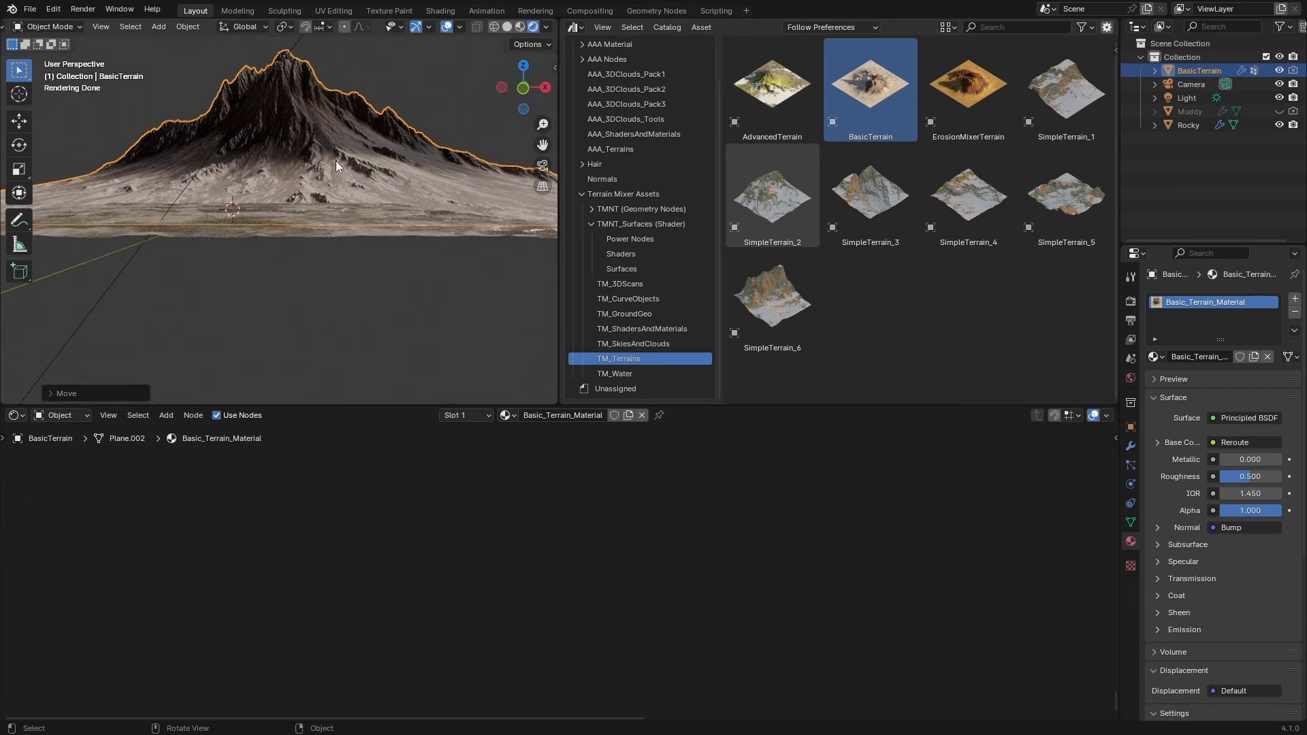
{"action": "key", "text": "F3"}
{"action": "type", "text": "alu"}
{"action": "key", "text": "BackSpace"}
{"action": "type", "text": "i"}
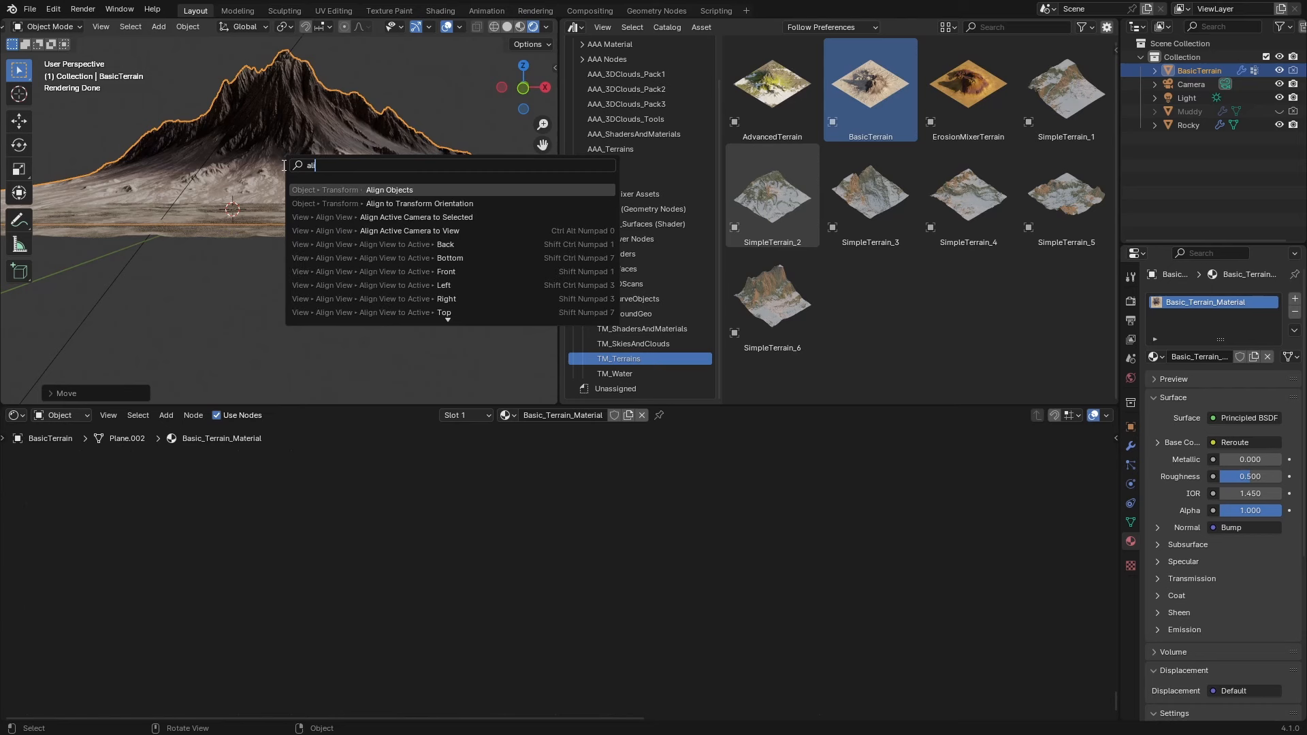
{"action": "type", "text": "gn came"}
{"action": "left_click", "coordinate": [377, 203]}
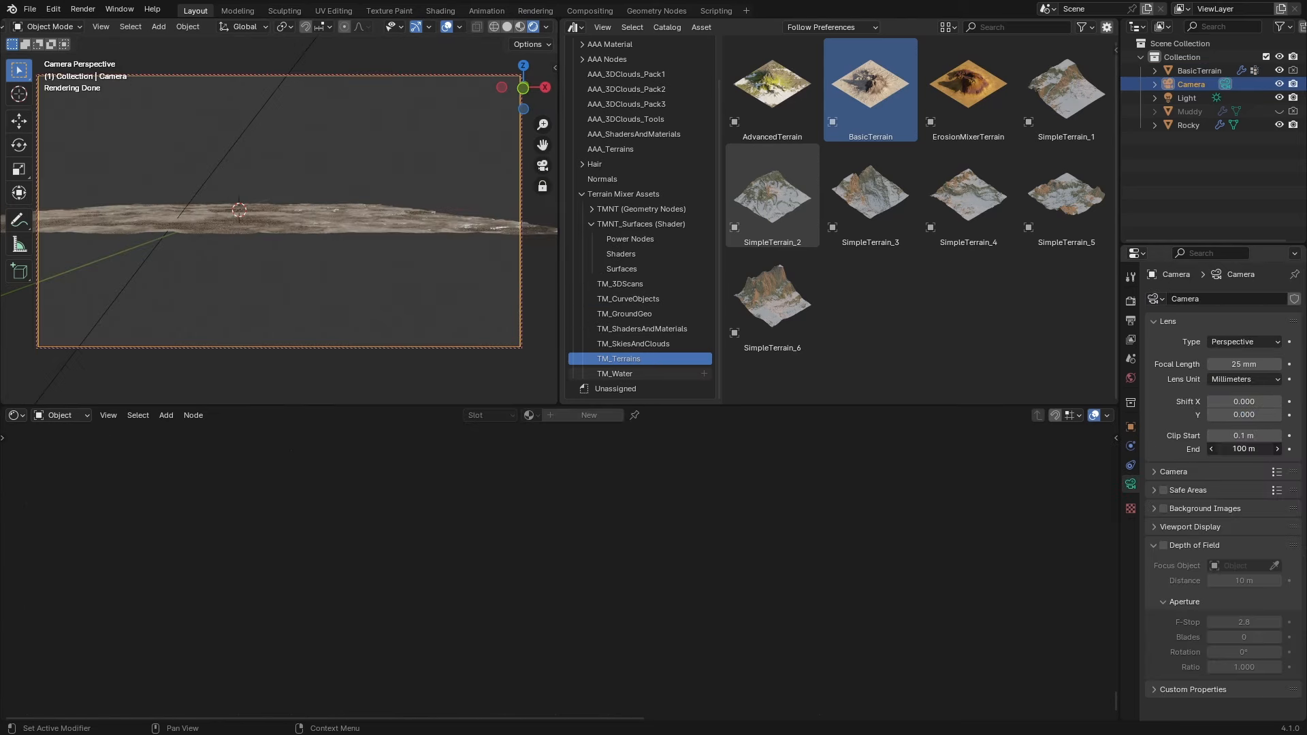
Set the camera's clip End distance to 1000000 m.
{"action": "left_click", "coordinate": [1250, 447]}
{"action": "type", "text": "1000000"}
{"action": "key", "text": "Return"}
Scale up the Rocky plane in the foreground and apply its scale.
{"action": "middle_click_drag", "start_coordinate": [347, 292], "coordinate": [335, 319]}
{"action": "left_click", "coordinate": [335, 319]}
{"action": "middle_click_drag", "start_coordinate": [13, 574], "coordinate": [294, 559]}
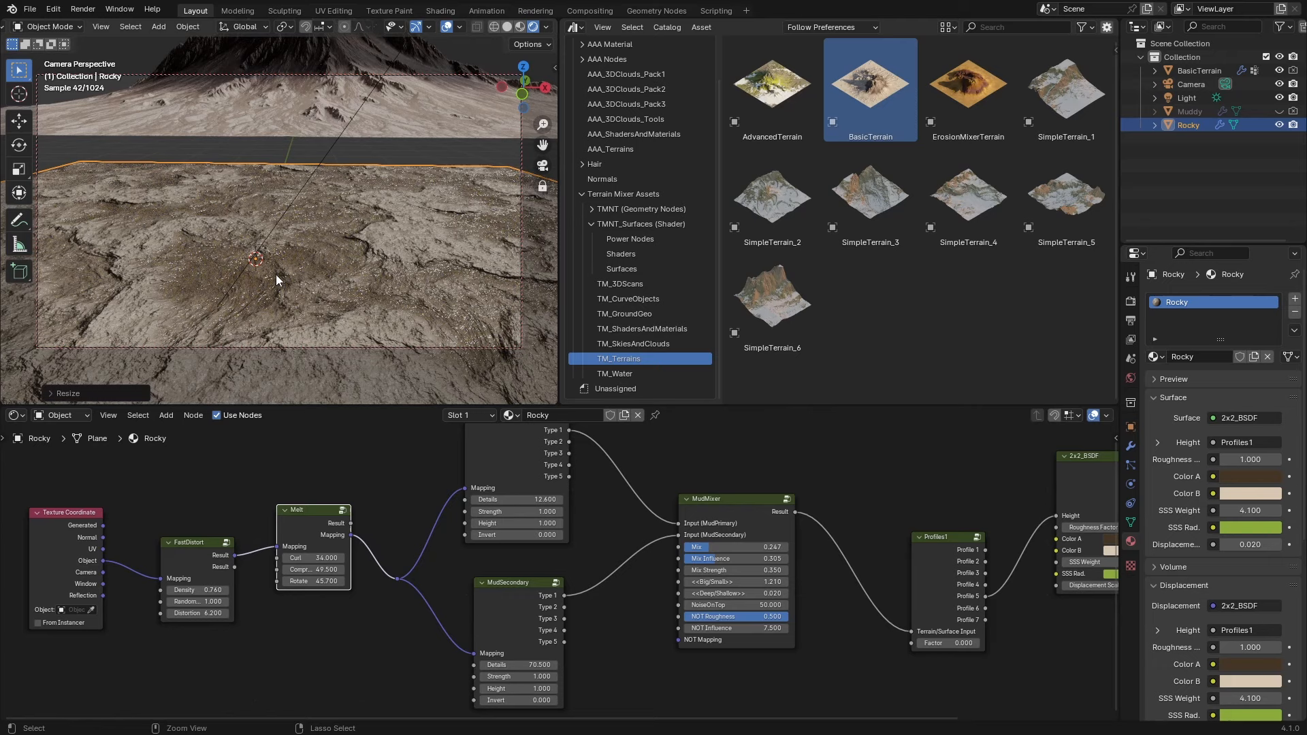
{"action": "key", "text": "ctrl+a"}
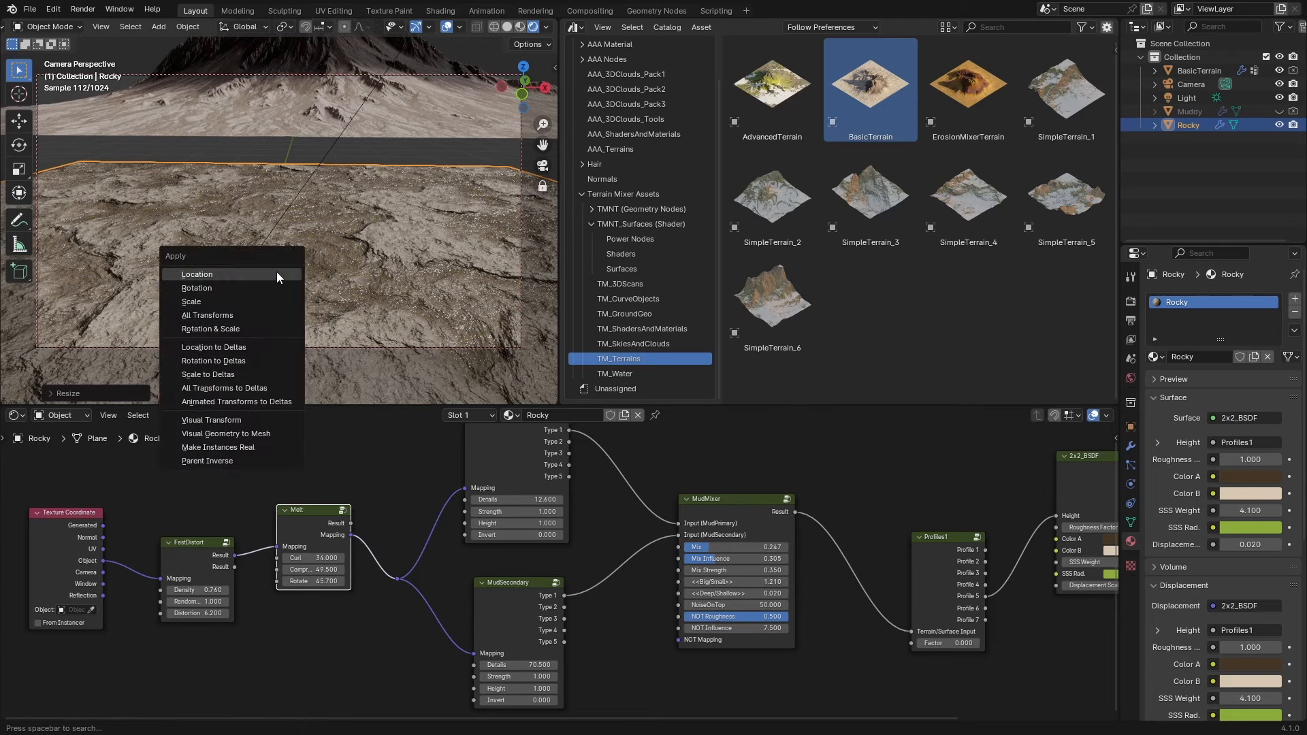
{"action": "left_click", "coordinate": [283, 299]}
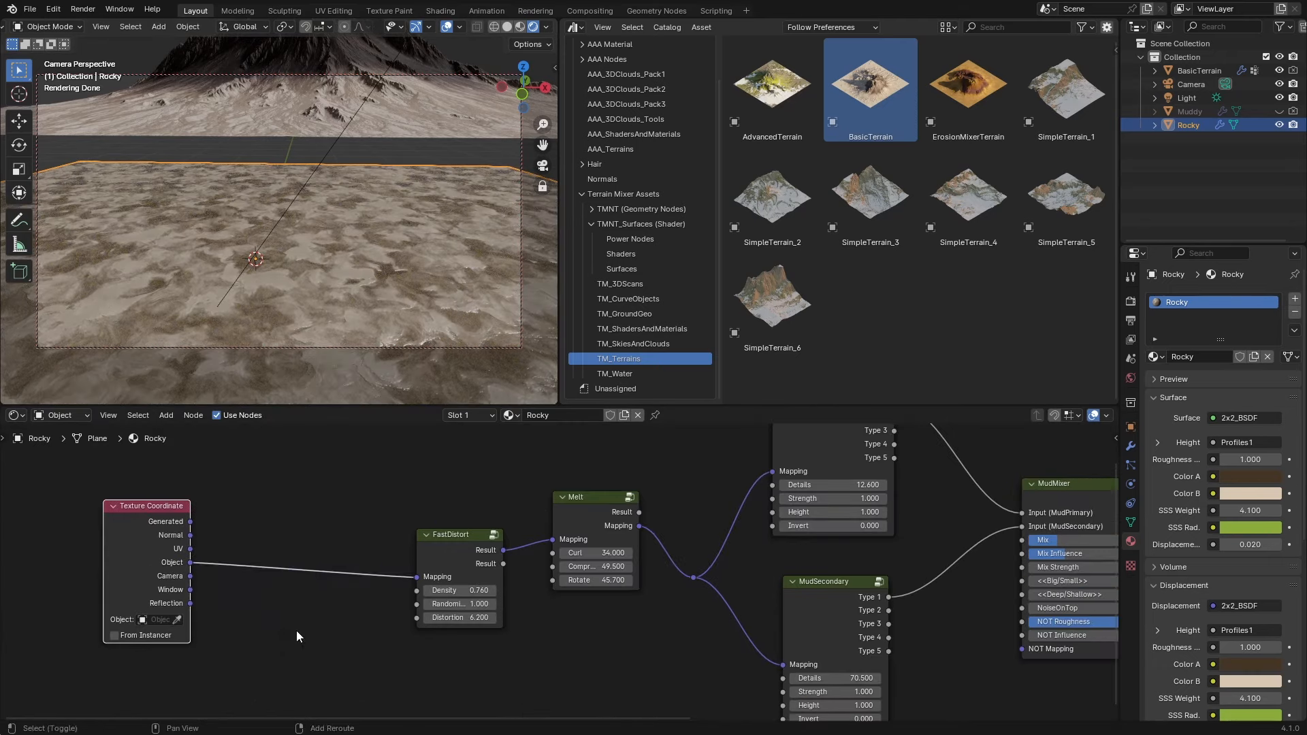
Insert a Mapping node between Texture Coordinate and FastDistort, with its scale at 0.250 on all axes.
{"action": "key", "text": "shift+a"}
{"action": "type", "text": "map"}
{"action": "key", "text": "Return"}
{"action": "left_click", "coordinate": [256, 491]}
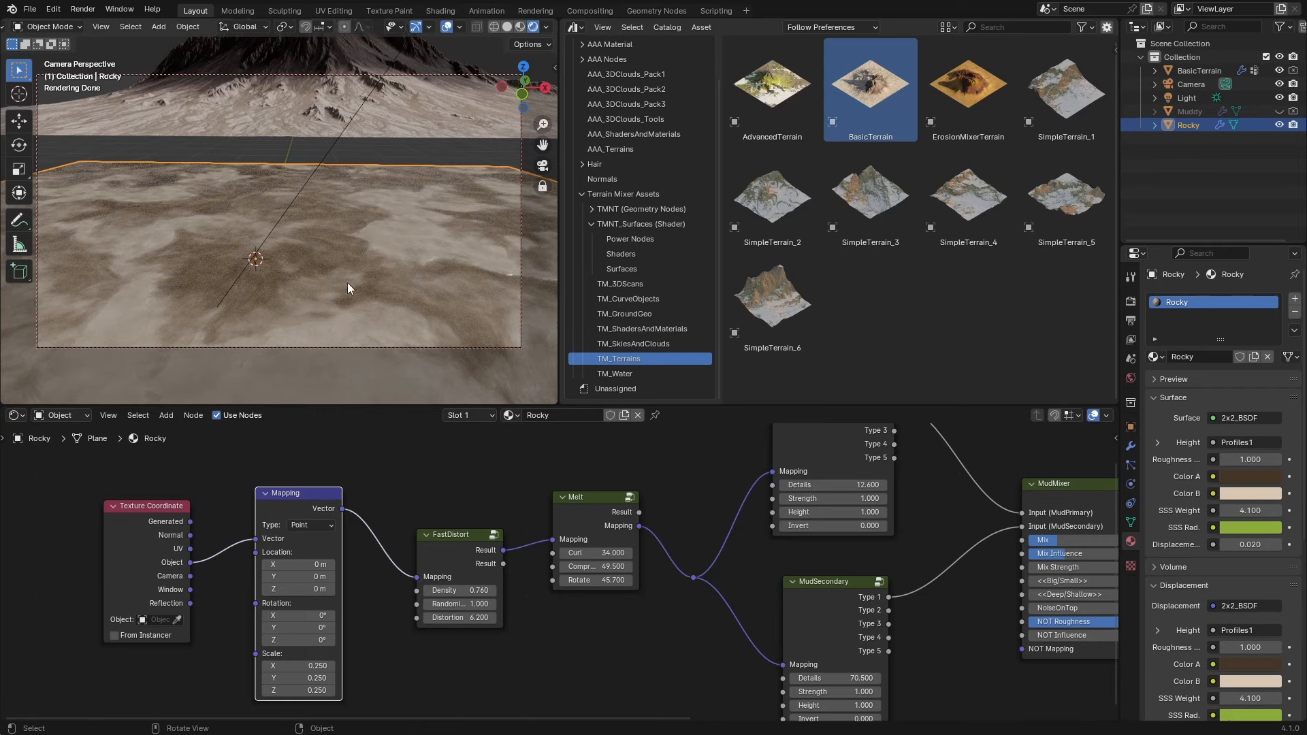
Set the Displacement Scale of the Rocky material's 2x2_BSDF node to 0.080.
{"action": "scroll", "coordinate": [347, 283], "scroll_direction": "down", "scroll_amount": 4}
{"action": "scroll", "coordinate": [349, 279], "scroll_direction": "down", "scroll_amount": 5}
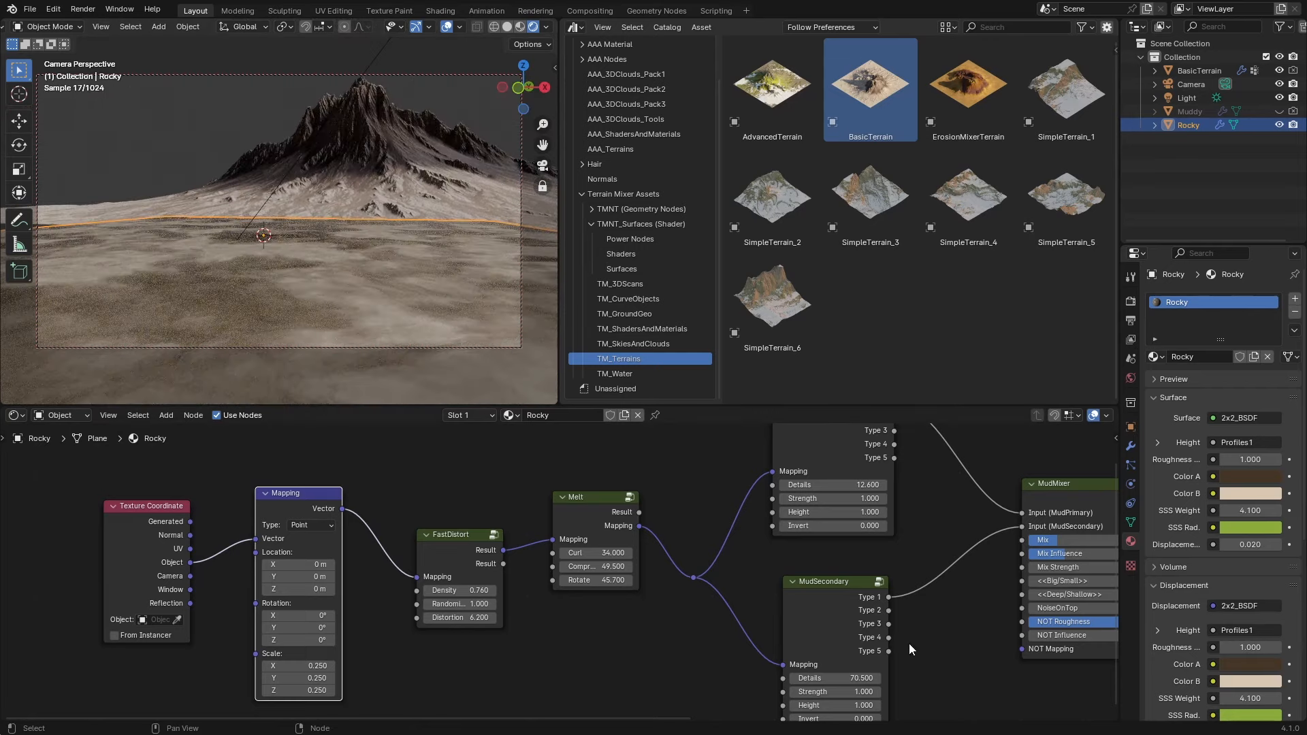
{"action": "middle_click_drag", "start_coordinate": [909, 644], "coordinate": [30, 705]}
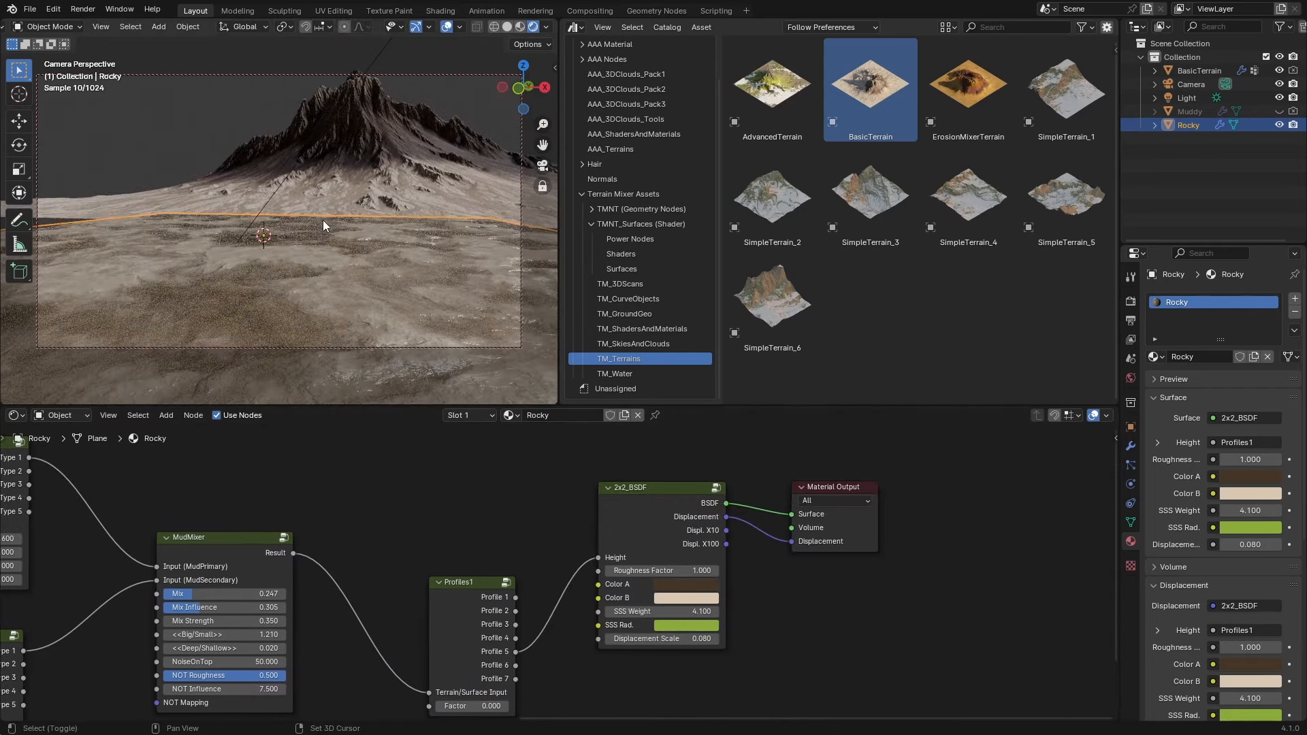
Reframe the camera shot with the mountain behind the Rocky foreground, deselect everything and save the file.
{"action": "middle_click_drag", "start_coordinate": [322, 220], "coordinate": [324, 181], "text": "shift"}
{"action": "left_click", "coordinate": [226, 138]}
{"action": "scroll", "coordinate": [396, 246], "scroll_direction": "up", "scroll_amount": 2}
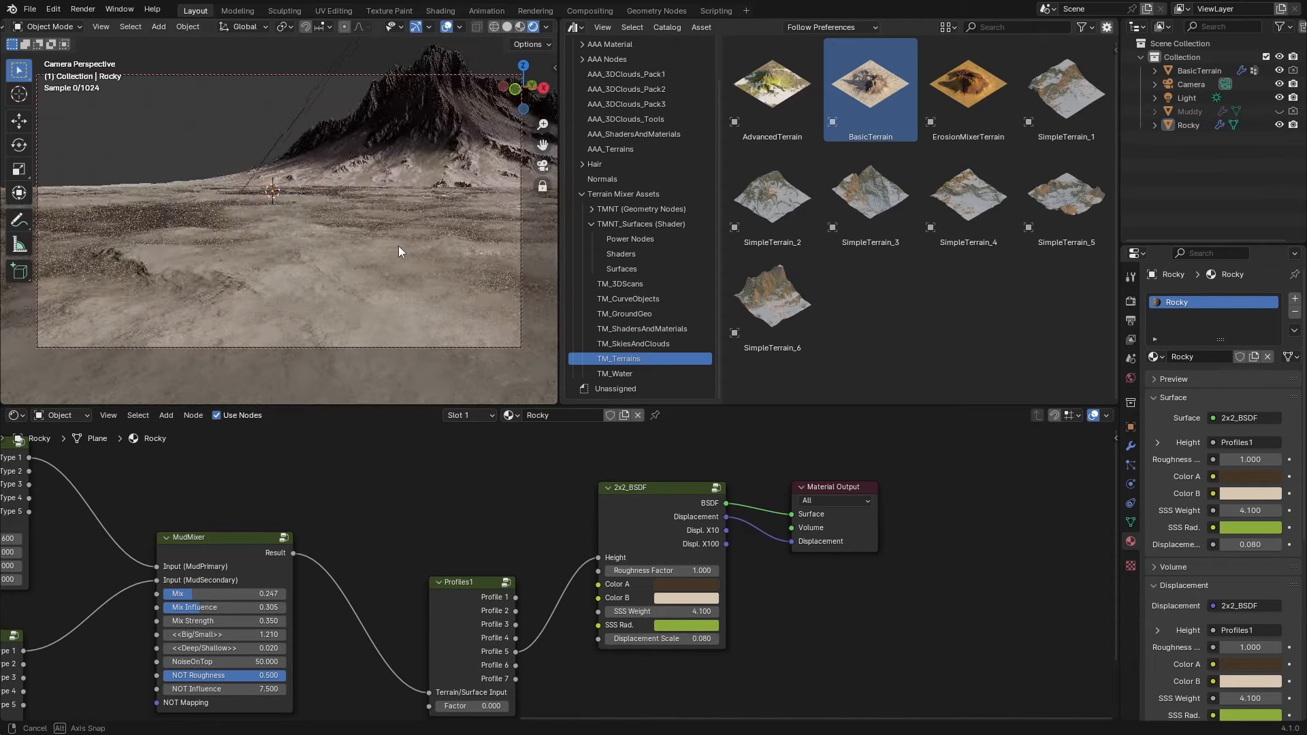
{"action": "key", "text": "ctrl+z"}
{"action": "mouse_move", "coordinate": [403, 242]}
{"action": "middle_mouse_down"}
{"action": "mouse_move", "coordinate": [406, 284]}
{"action": "mouse_move", "coordinate": [402, 243]}
{"action": "middle_mouse_up"}
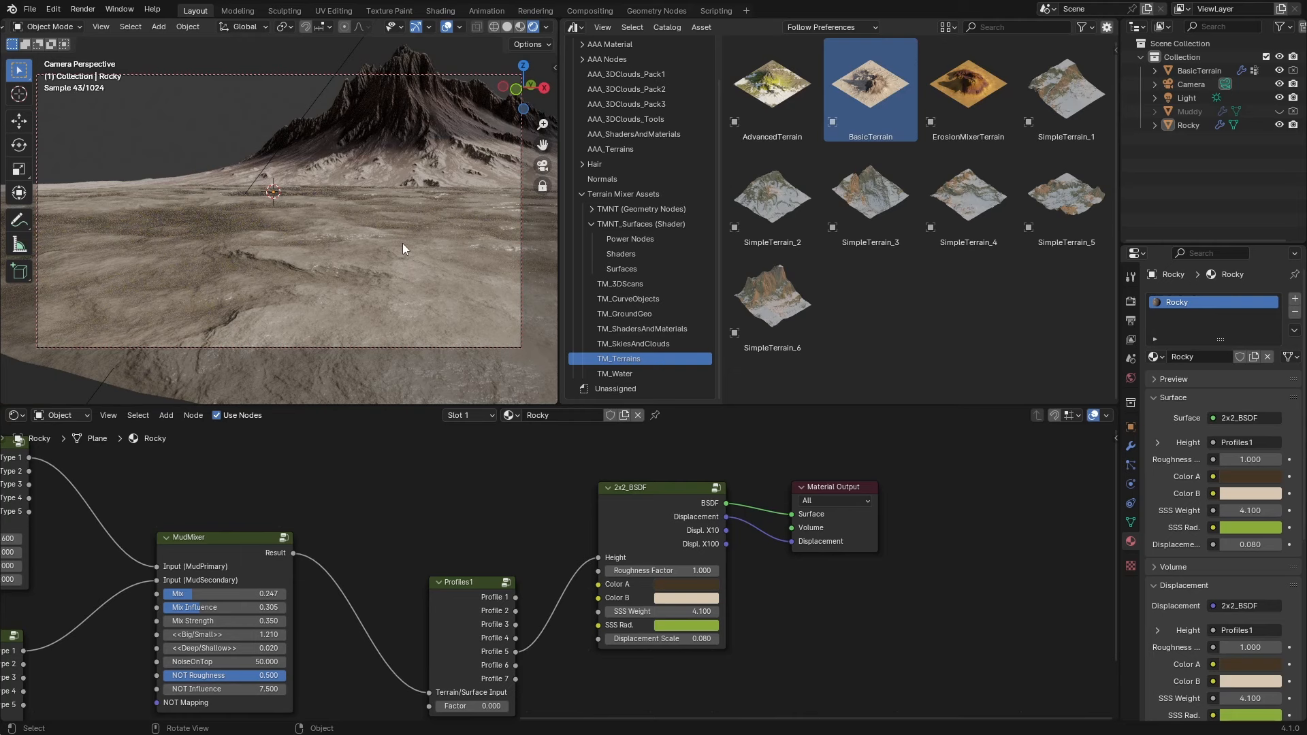
{"action": "key", "text": "ctrl+s"}
Hide the viewport overlays, refine the camera framing so the mountain and foreground fill the shot, and save the file.
{"action": "left_click", "coordinate": [447, 27]}
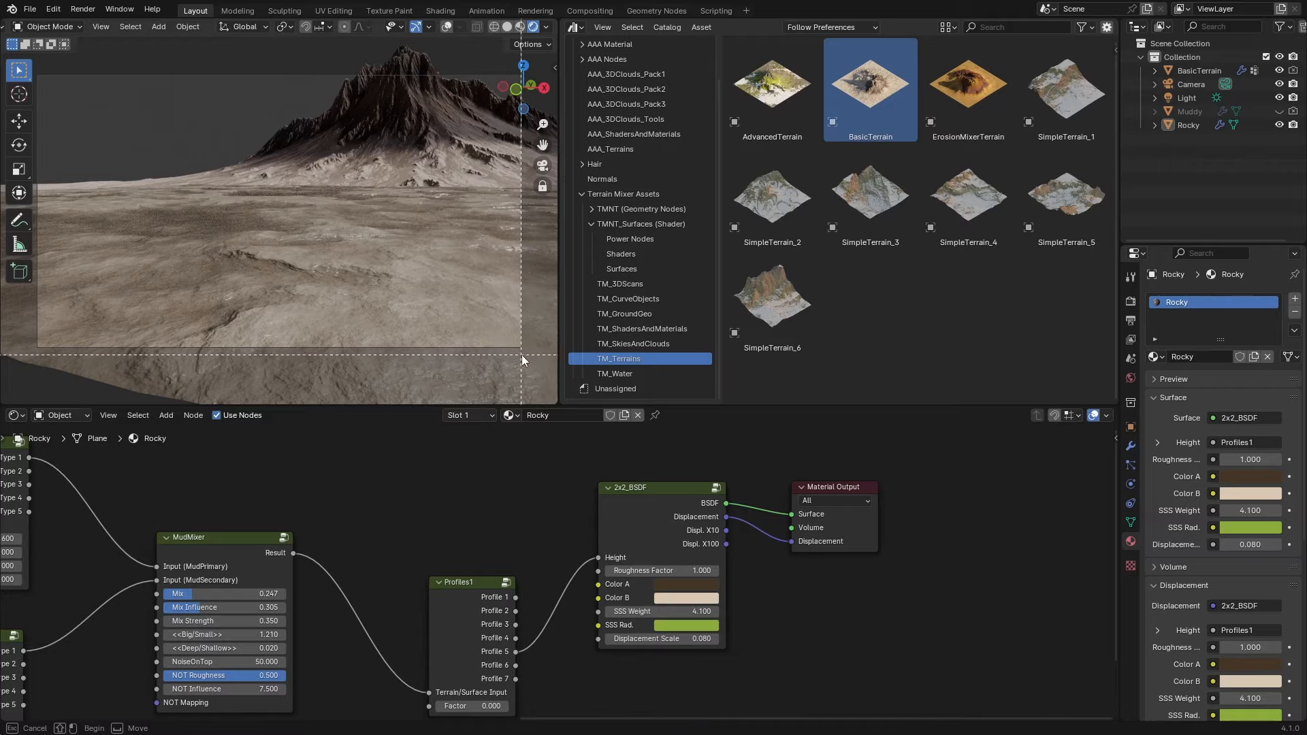
{"action": "middle_click_drag", "start_coordinate": [382, 282], "coordinate": [398, 246]}
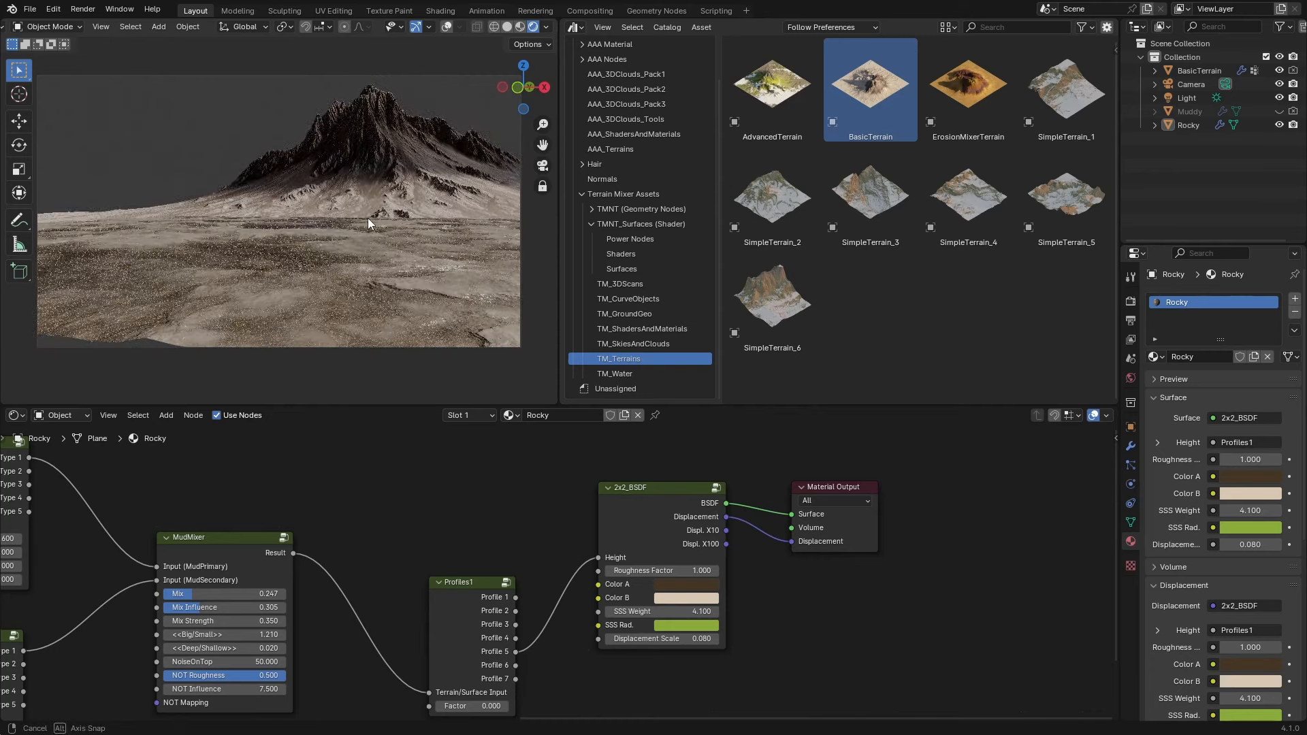
{"action": "middle_click_drag", "start_coordinate": [368, 218], "coordinate": [371, 229]}
{"action": "key", "text": "ctrl+s"}
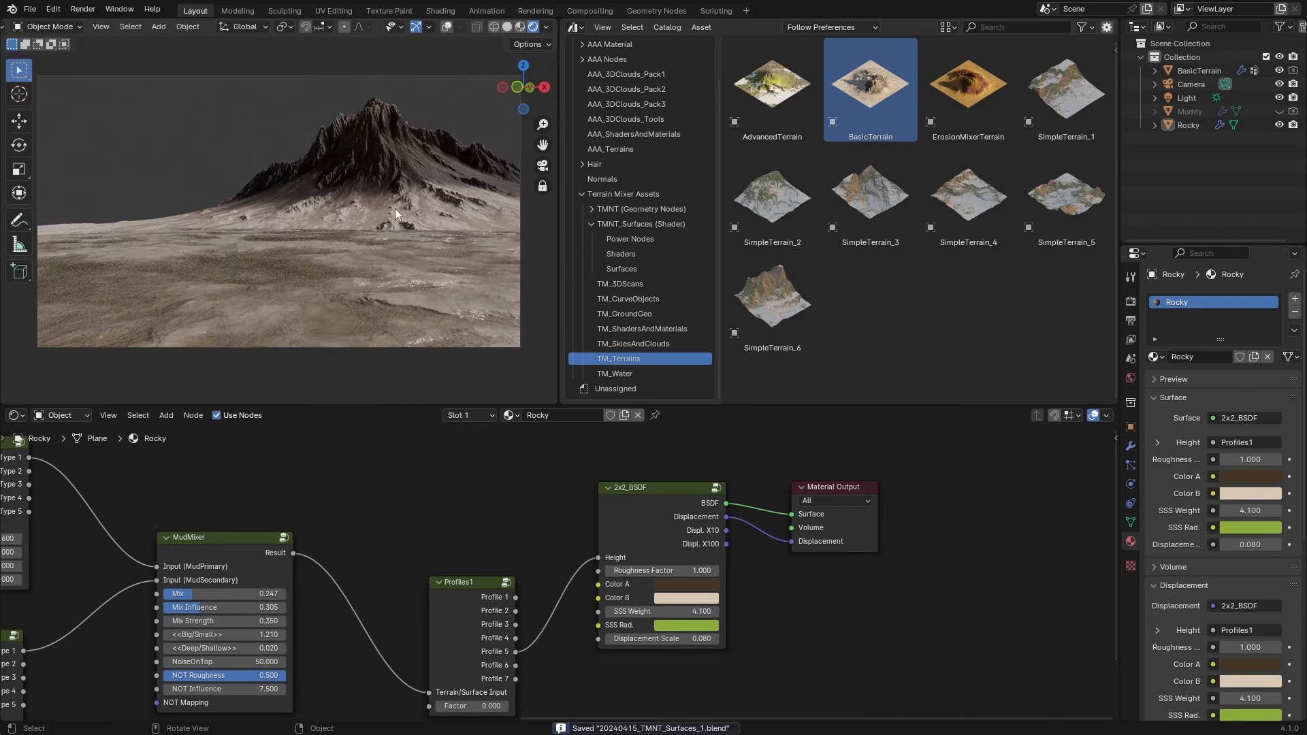
Leave the camera view, hide BasicTerrain and frame the Rocky plane from above.
{"action": "scroll", "coordinate": [933, 624], "scroll_direction": "up", "scroll_amount": 1}
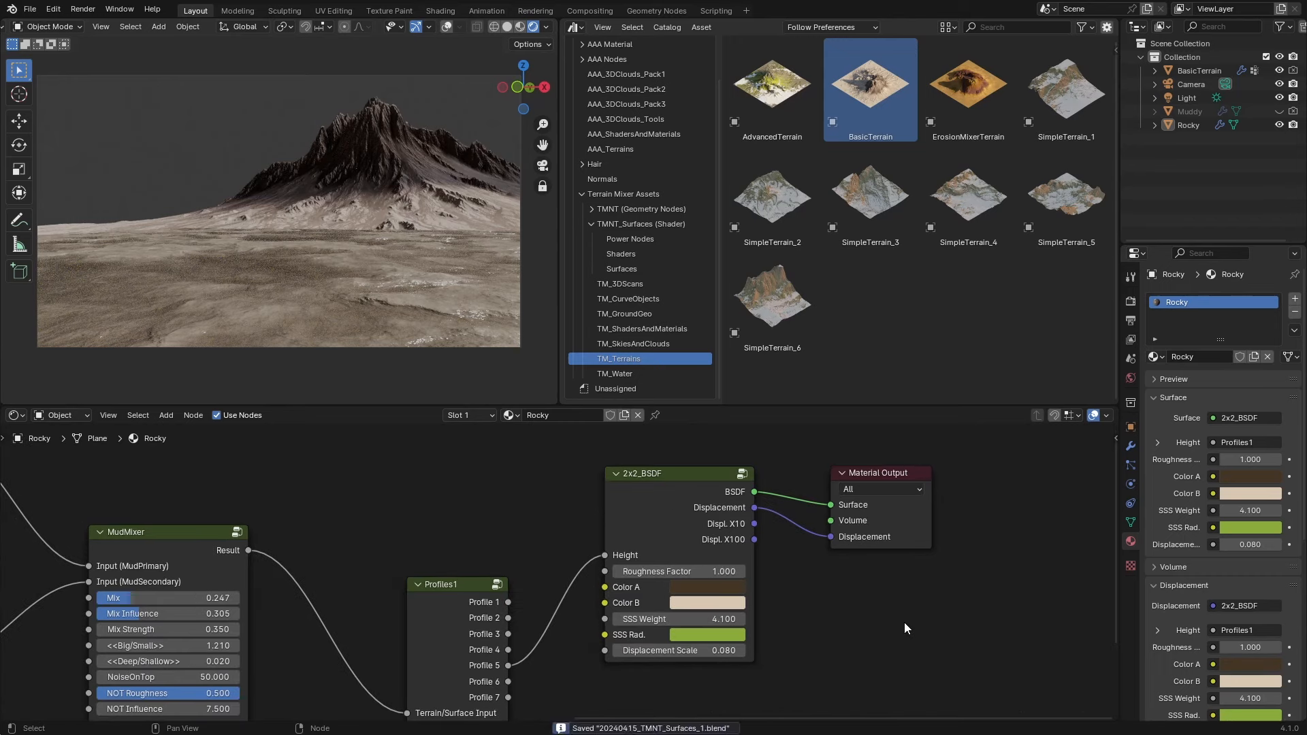
{"action": "key", "text": "KP_0"}
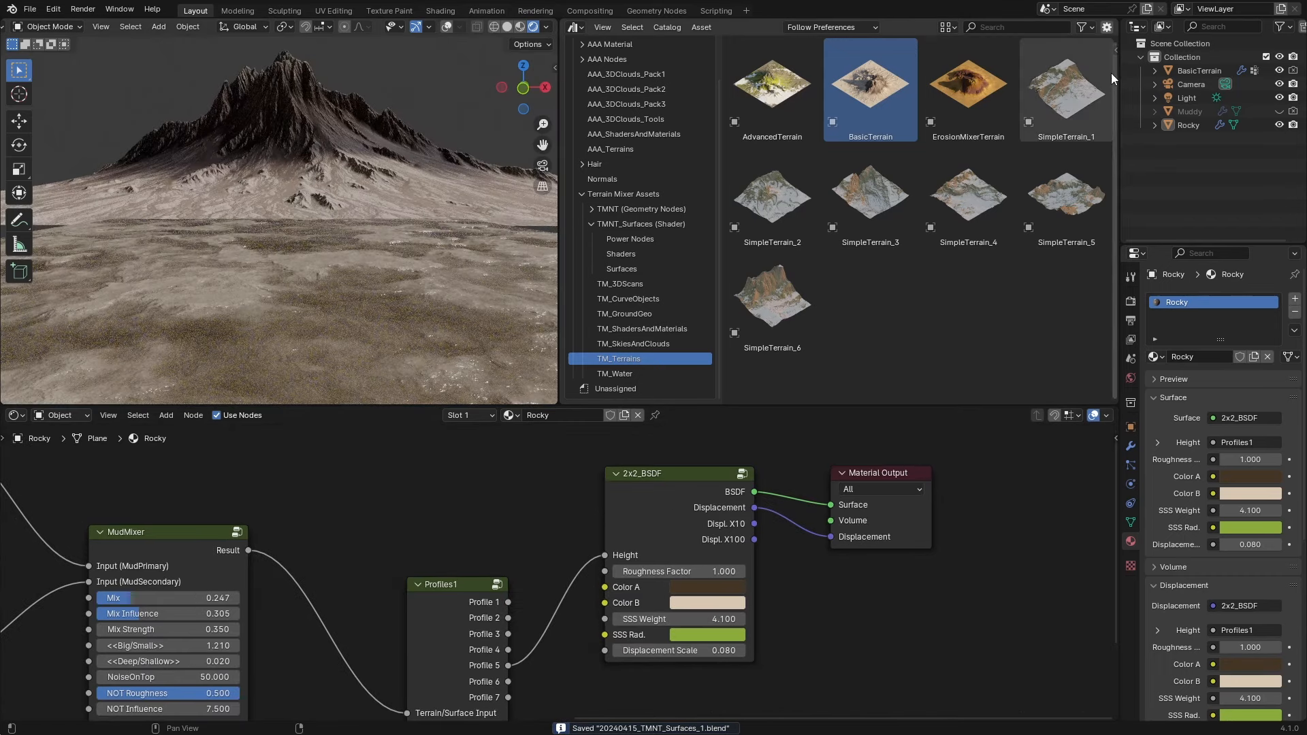
{"action": "left_click", "coordinate": [1278, 70]}
{"action": "left_click", "coordinate": [411, 264]}
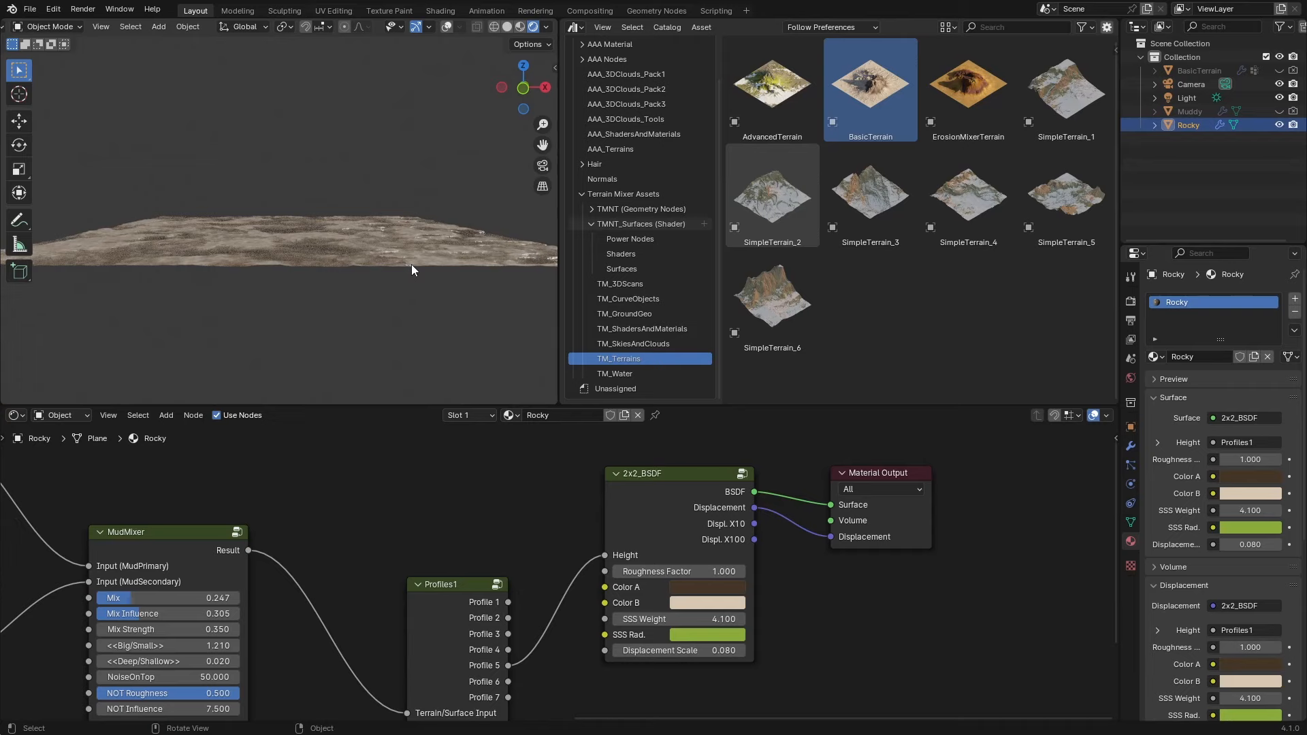
{"action": "key", "text": "KP_Decimal"}
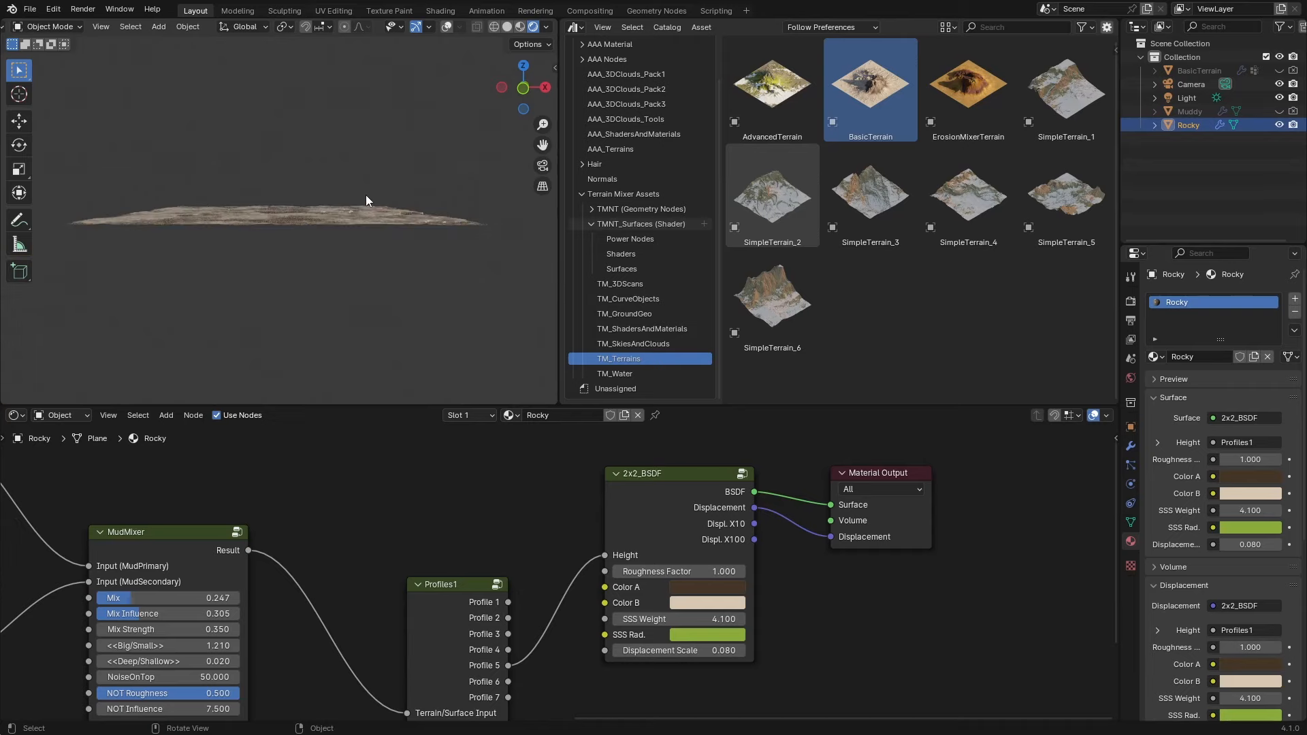
{"action": "key", "text": "KP_7"}
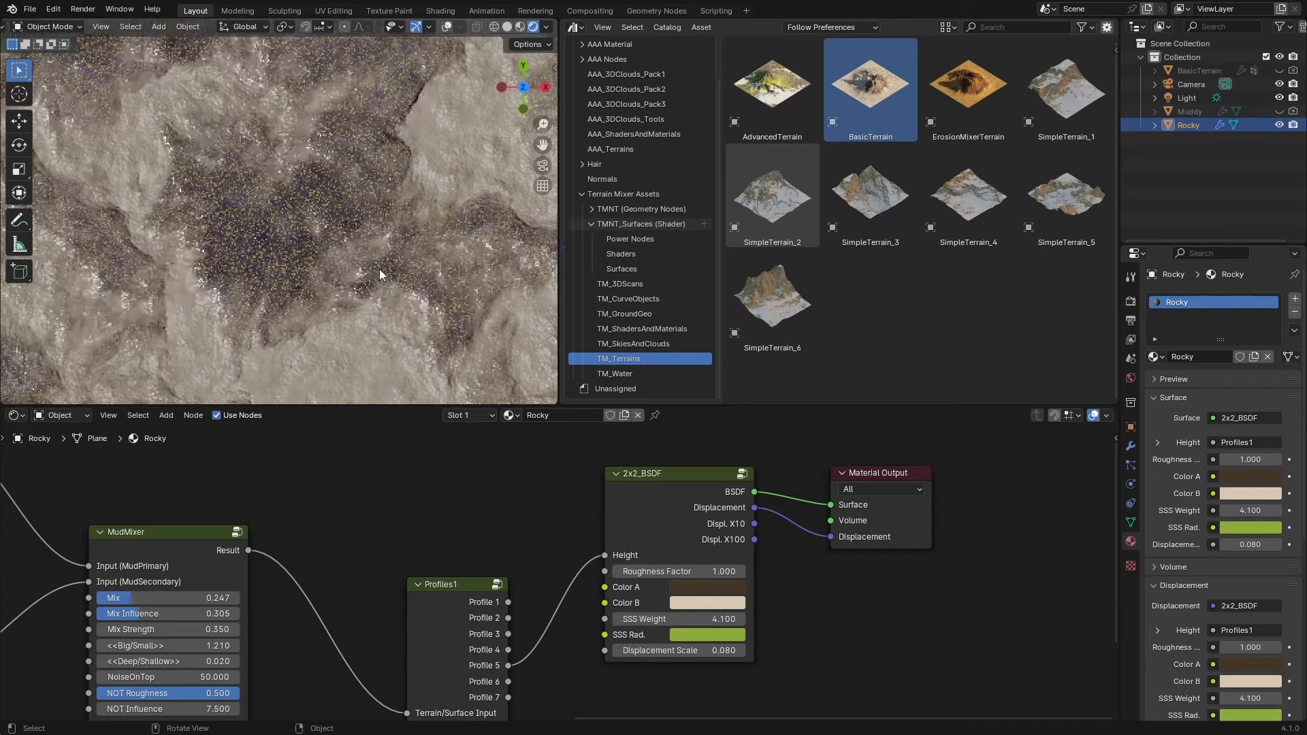
{"action": "scroll", "coordinate": [577, 585], "scroll_direction": "down", "scroll_amount": 4}
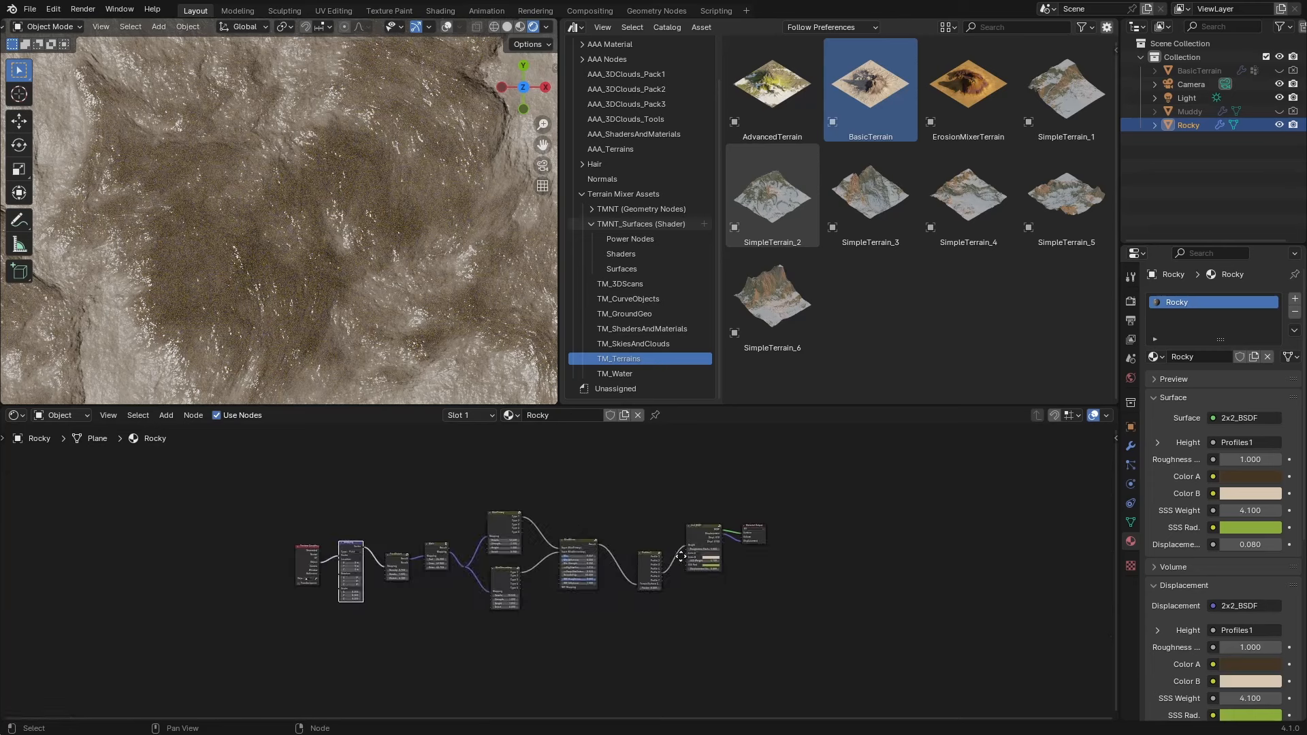
Group the Texture Coordinate, Mapping, FastDistort and Melt nodes in a frame.
{"action": "middle_click_drag", "start_coordinate": [584, 606], "coordinate": [700, 616]}
{"action": "scroll", "coordinate": [493, 647], "scroll_direction": "up", "scroll_amount": 2}
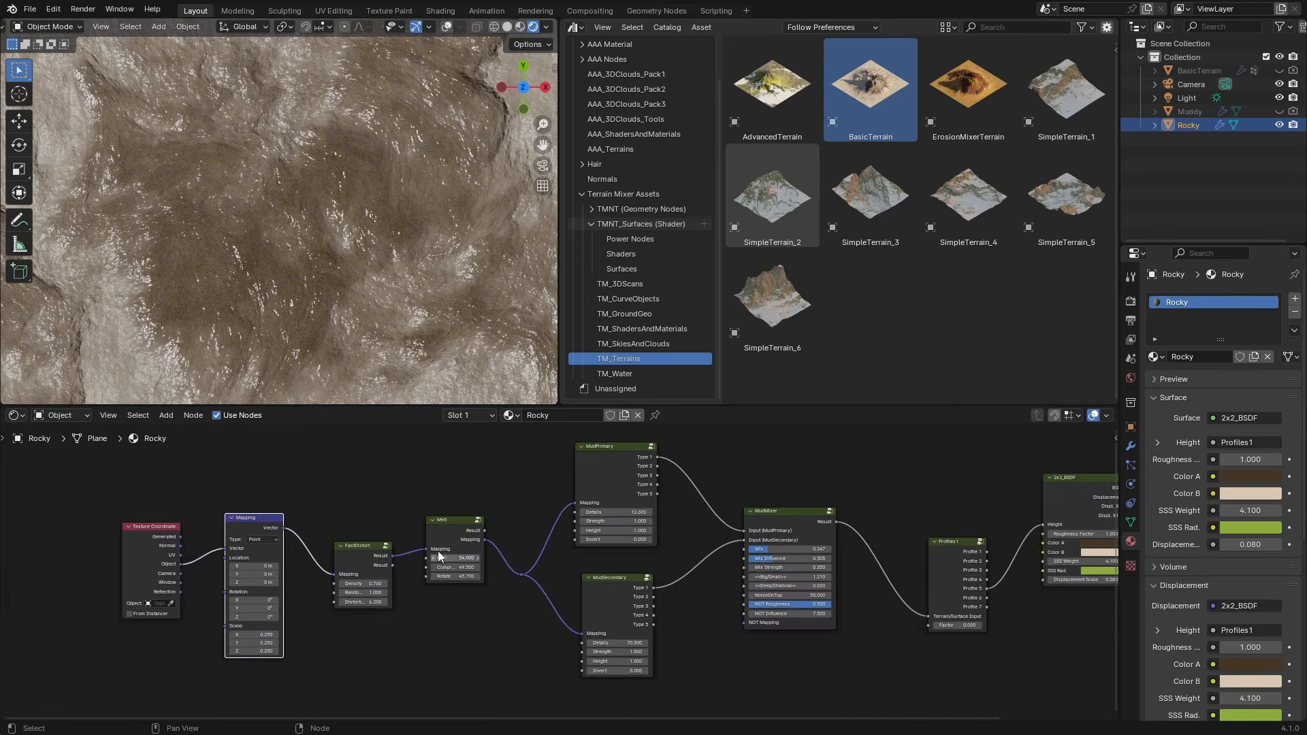
{"action": "left_click_drag", "start_coordinate": [55, 487], "coordinate": [494, 680]}
{"action": "left_click_drag", "start_coordinate": [79, 664], "coordinate": [459, 488]}
{"action": "key", "text": "ctrl+j"}
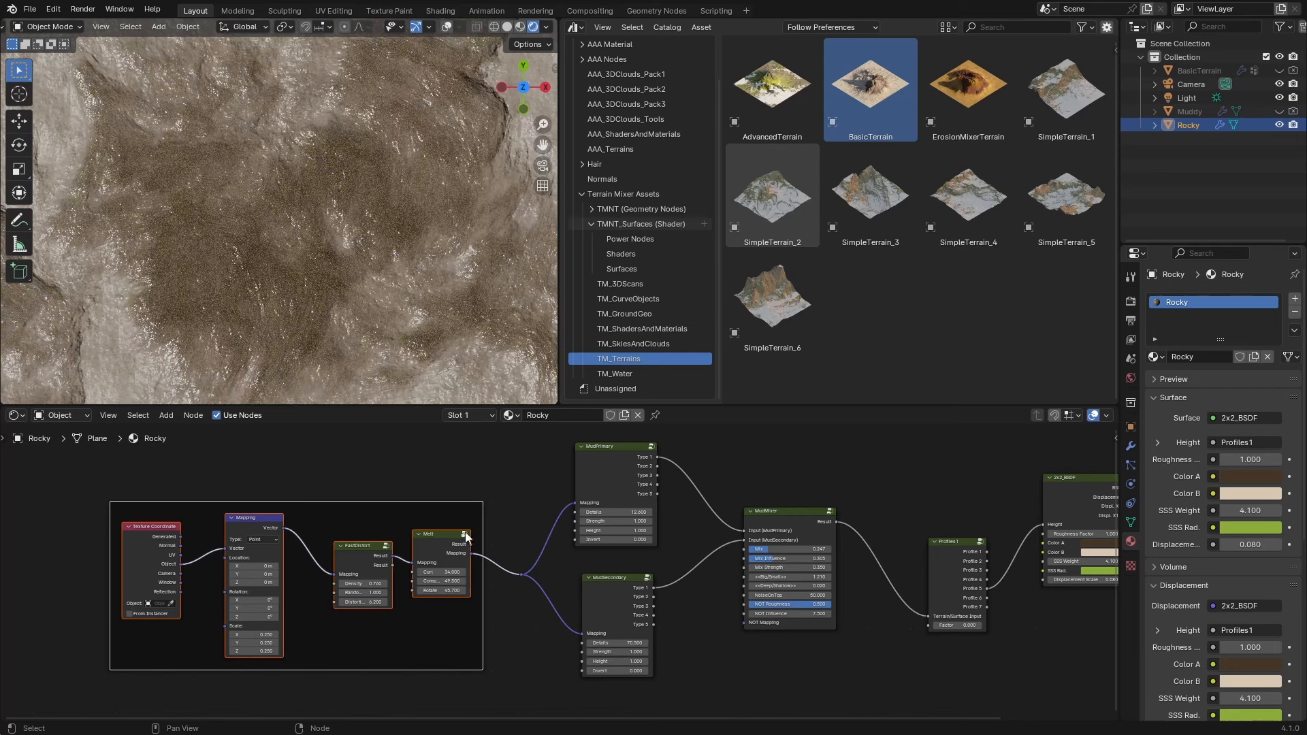
Label the node frame MAPPING and move it farther away from the MudPrimary and MudSecondary nodes.
{"action": "key", "text": "n"}
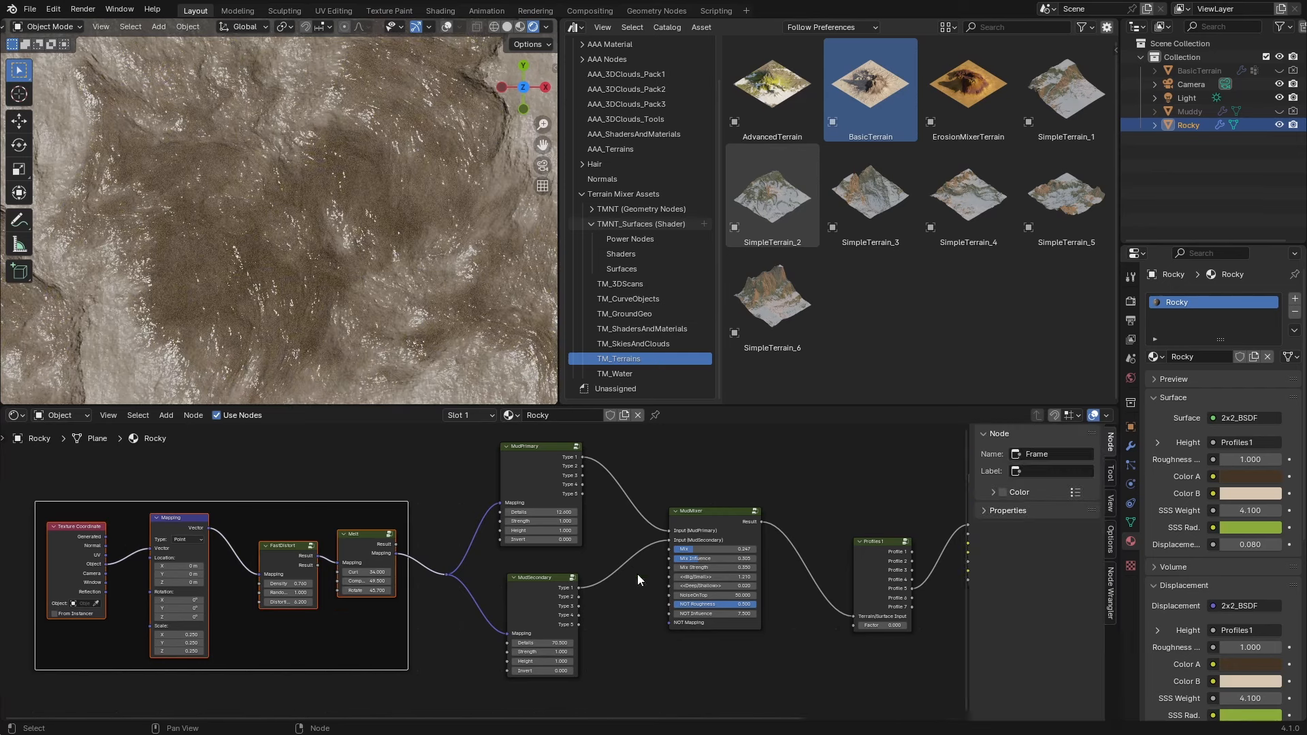
{"action": "left_click", "coordinate": [1056, 470]}
{"action": "type", "text": "MAPPING"}
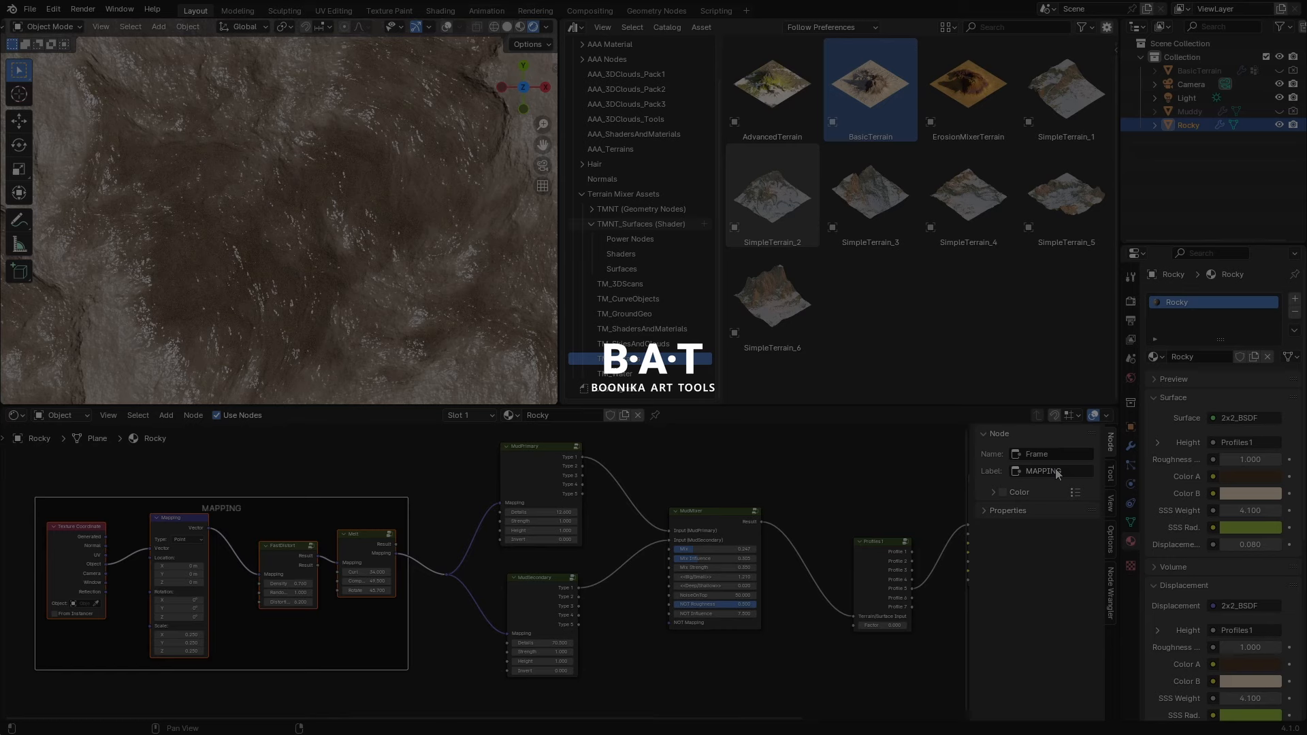
{"action": "left_click_drag", "start_coordinate": [389, 503], "coordinate": [261, 495]}
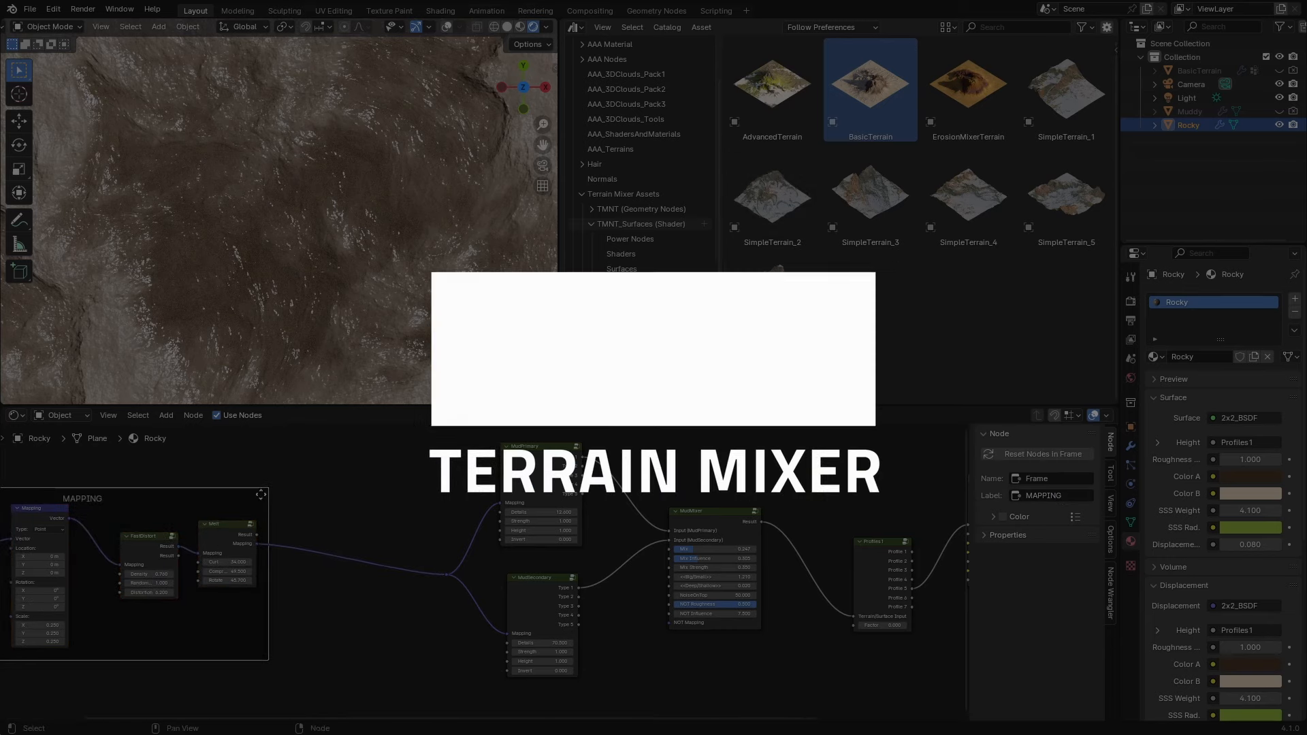
{"action": "middle_click_drag", "start_coordinate": [807, 650], "coordinate": [690, 657]}
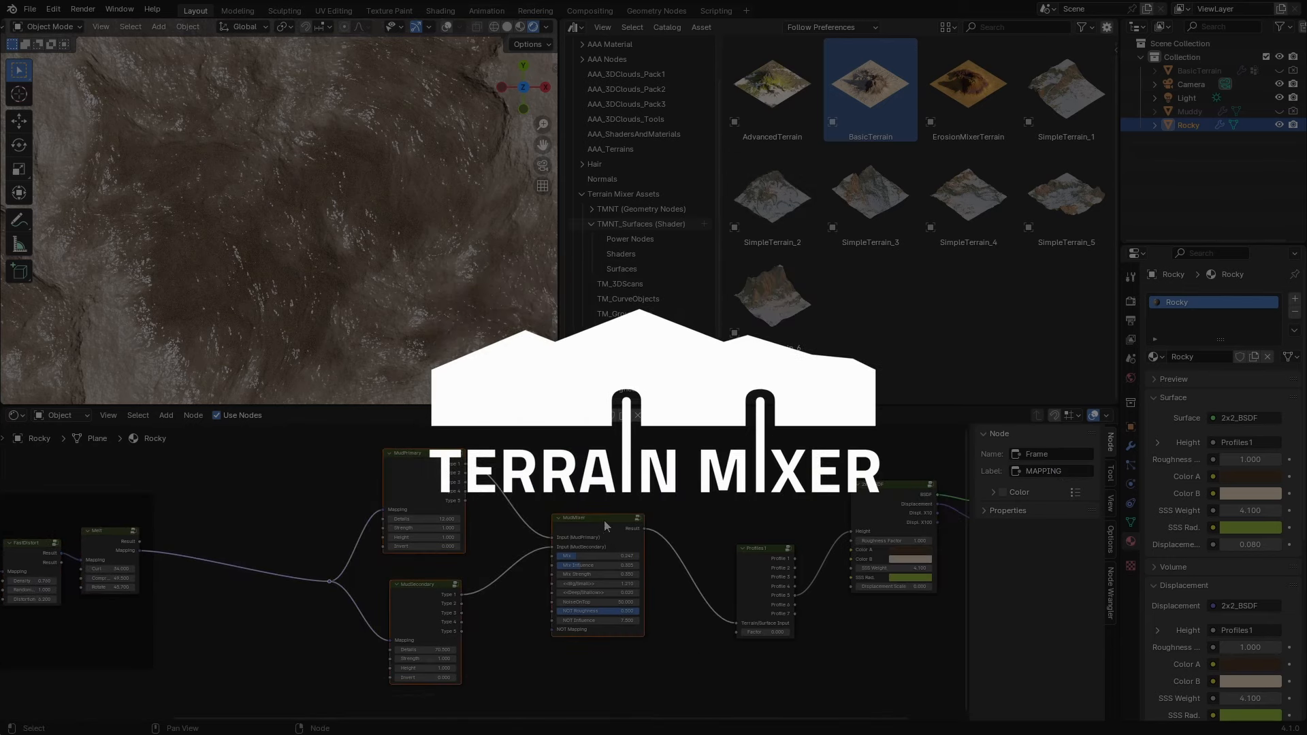
Move the MudMixer and Profiles1 nodes closer to the MudPrimary and MudSecondary nodes and save the file.
{"action": "left_click_drag", "start_coordinate": [605, 526], "coordinate": [506, 510]}
{"action": "left_click_drag", "start_coordinate": [783, 572], "coordinate": [622, 535]}
{"action": "middle_click_drag", "start_coordinate": [504, 502], "coordinate": [610, 549]}
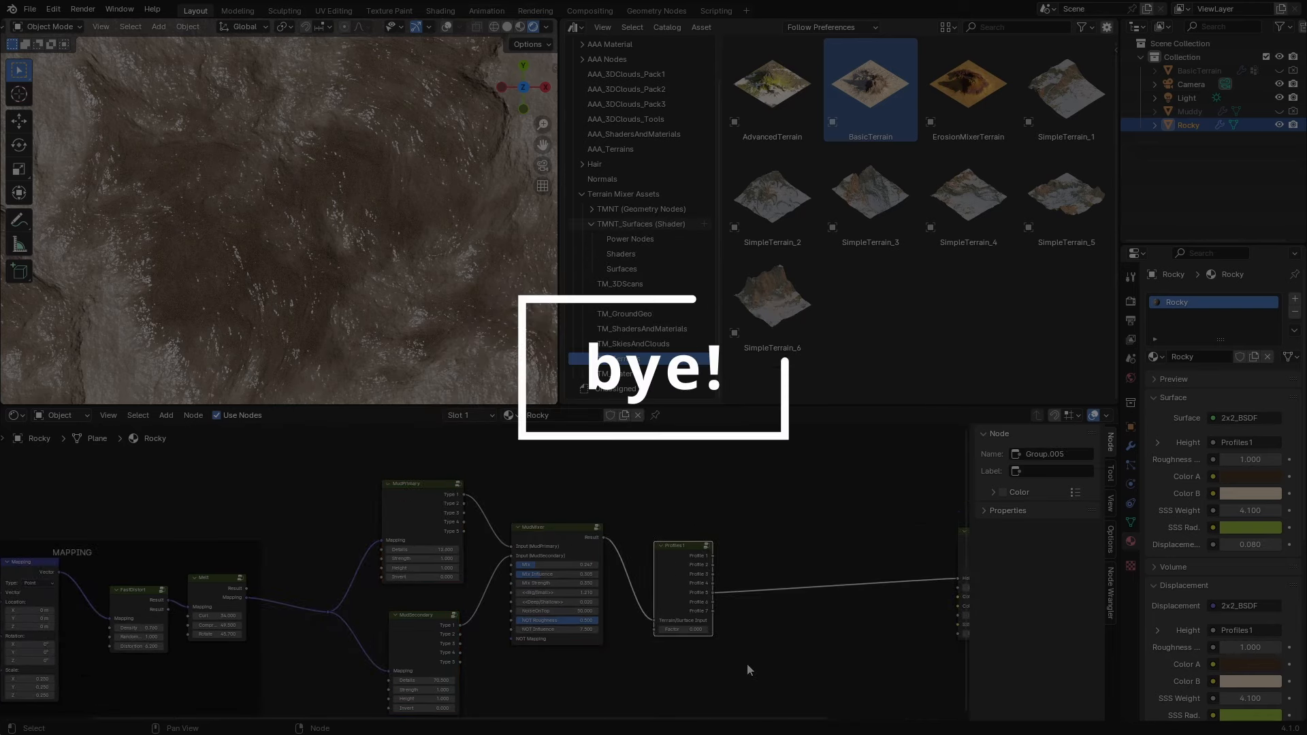
{"action": "scroll", "coordinate": [748, 670], "scroll_direction": "down", "scroll_amount": 2}
{"action": "key", "text": "ctrl+s"}
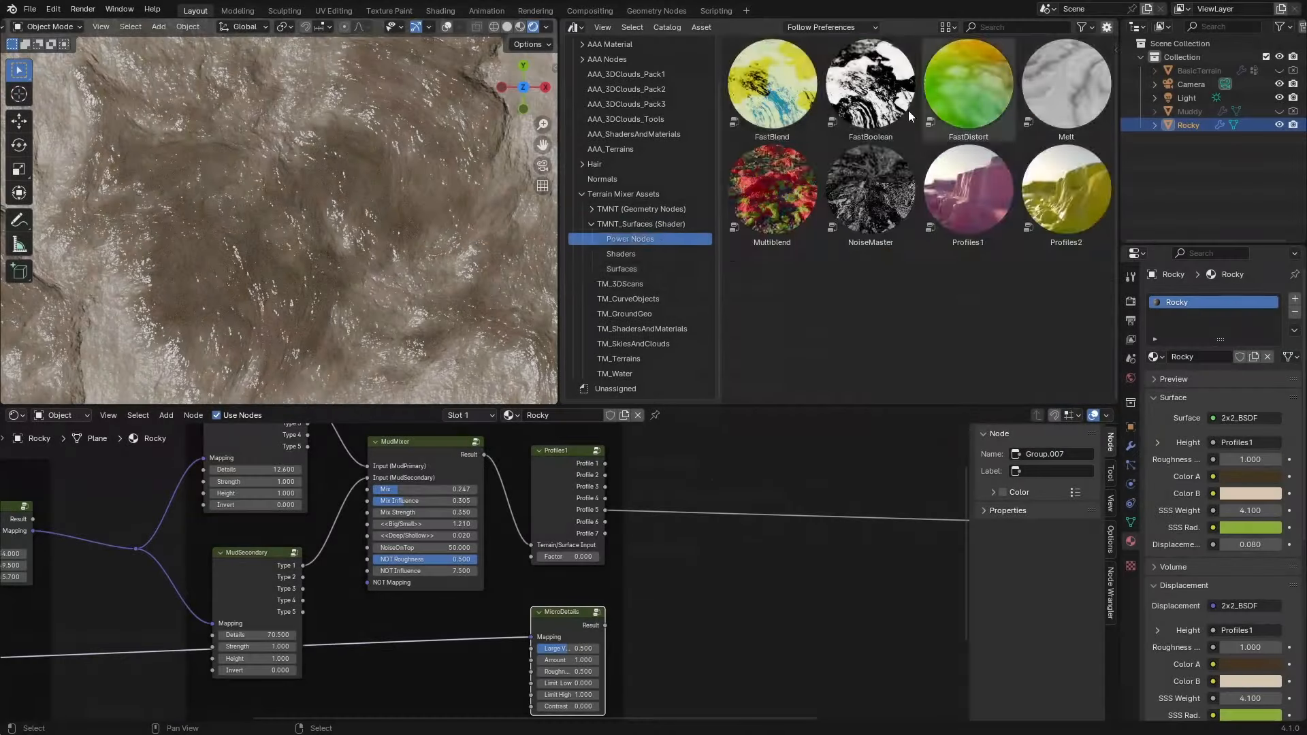
Add the FastBlend asset to the material's node tree beside the Profiles1 and MicroDetails nodes.
{"action": "left_click_drag", "start_coordinate": [772, 85], "coordinate": [611, 561]}
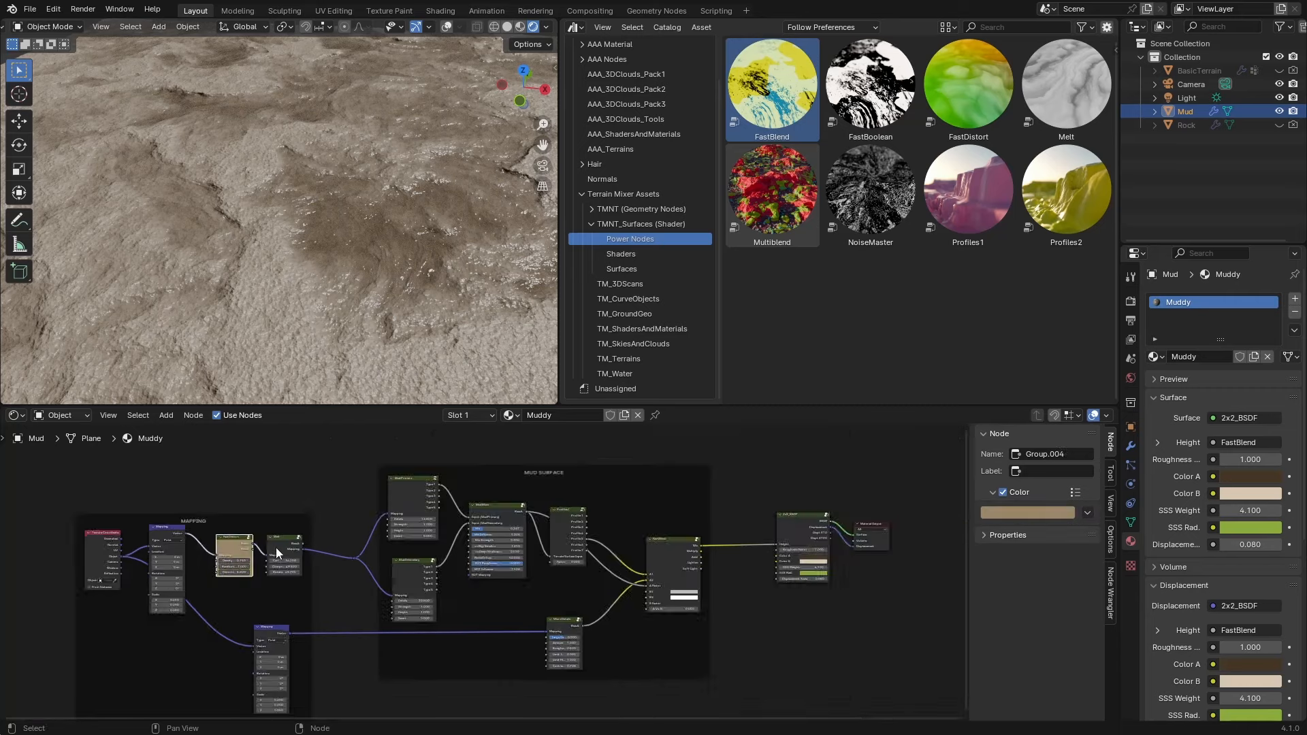
Organize the Muddy material's nodes into frames labeled DISTORT, ADD PROFILE and ADD MICRO DETAILS, and save the file.
{"action": "scroll", "coordinate": [289, 570], "scroll_direction": "up", "scroll_amount": 9}
{"action": "left_click", "coordinate": [213, 506]}
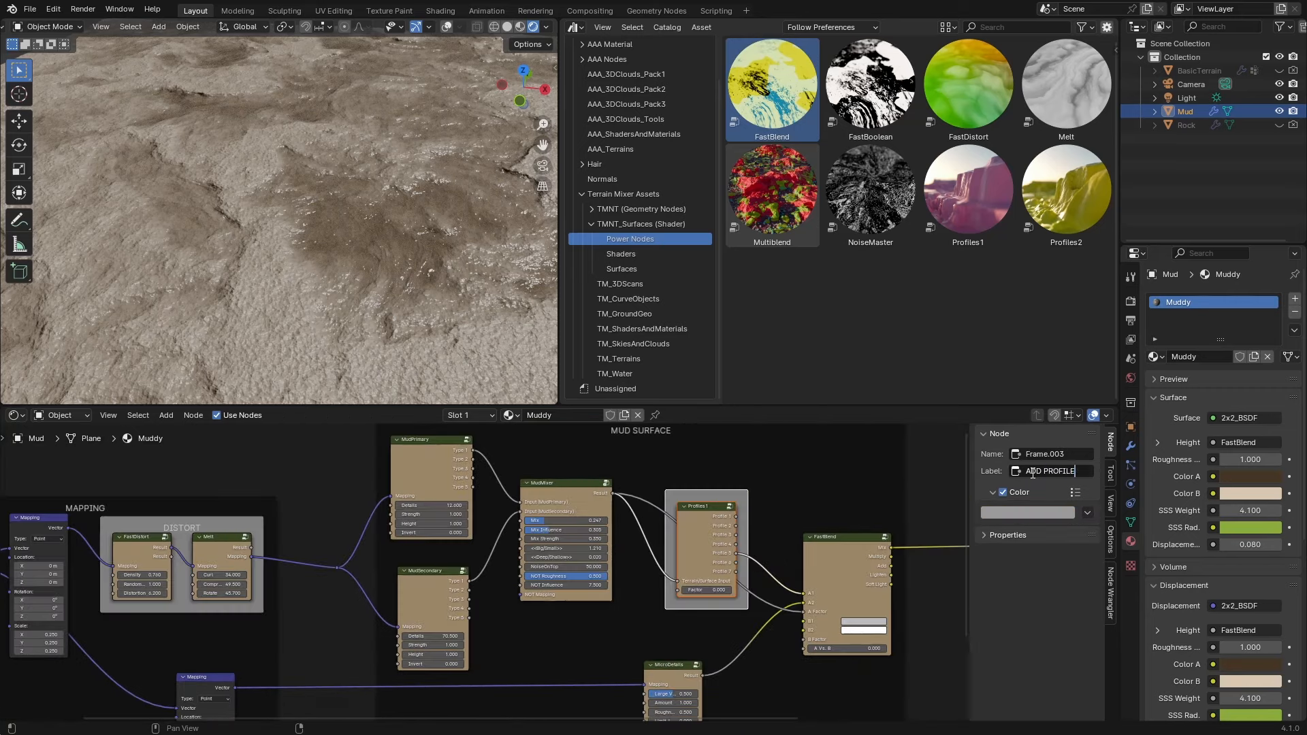
{"action": "middle_click_drag", "start_coordinate": [707, 717], "coordinate": [517, 608]}
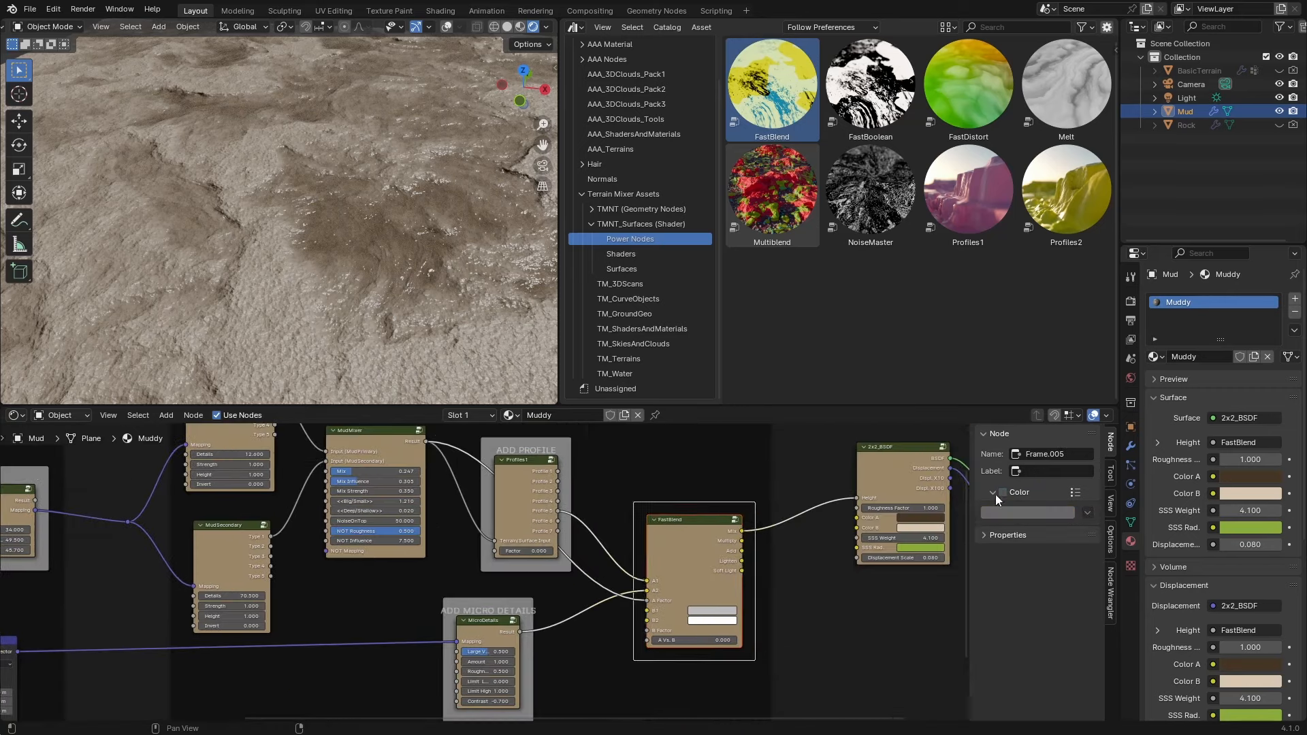
{"action": "scroll", "coordinate": [995, 494], "scroll_direction": "down", "scroll_amount": 3}
{"action": "key", "text": "ctrl+s"}
{"action": "scroll", "coordinate": [472, 619], "scroll_direction": "up", "scroll_amount": 5}
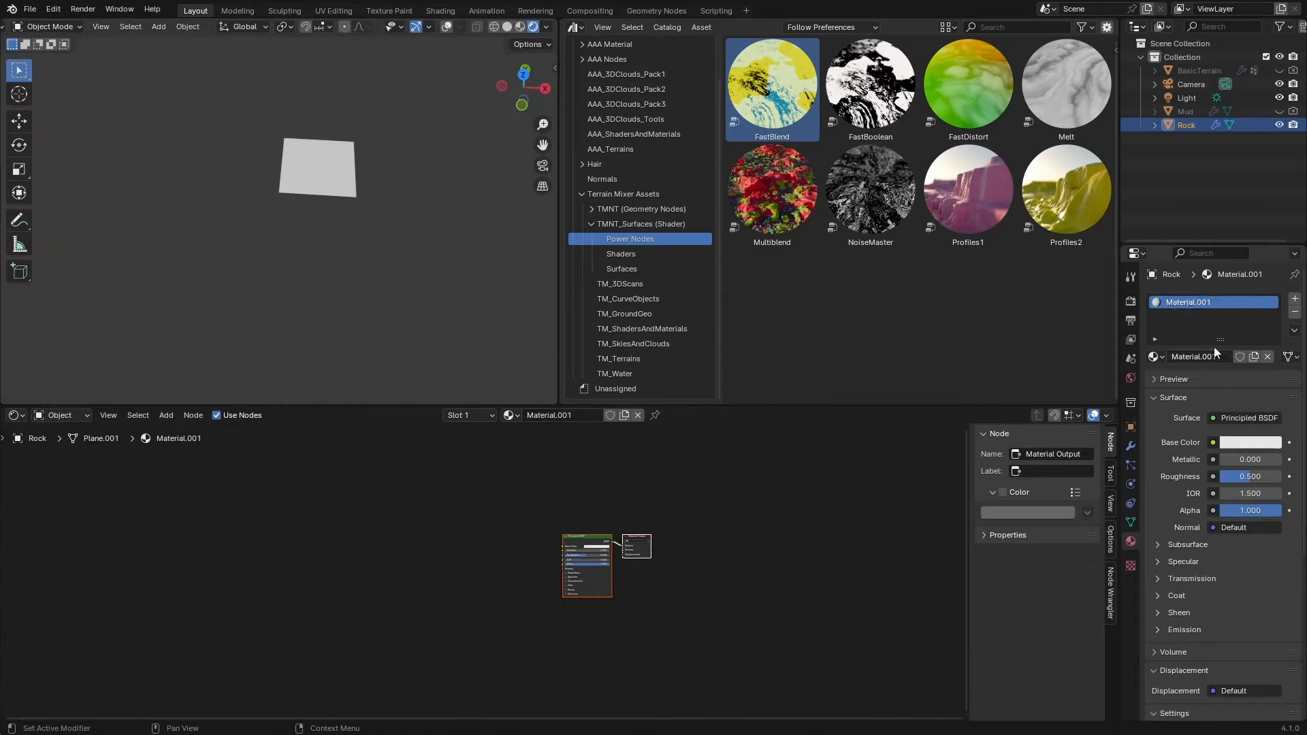
Build the Rock plane's Rocky material by blending the rock surface nodes through Multiblend for the 2x2_BSDF height, and save the file.
{"action": "left_click_drag", "start_coordinate": [558, 560], "coordinate": [658, 533]}
{"action": "left_click_drag", "start_coordinate": [661, 532], "coordinate": [673, 535]}
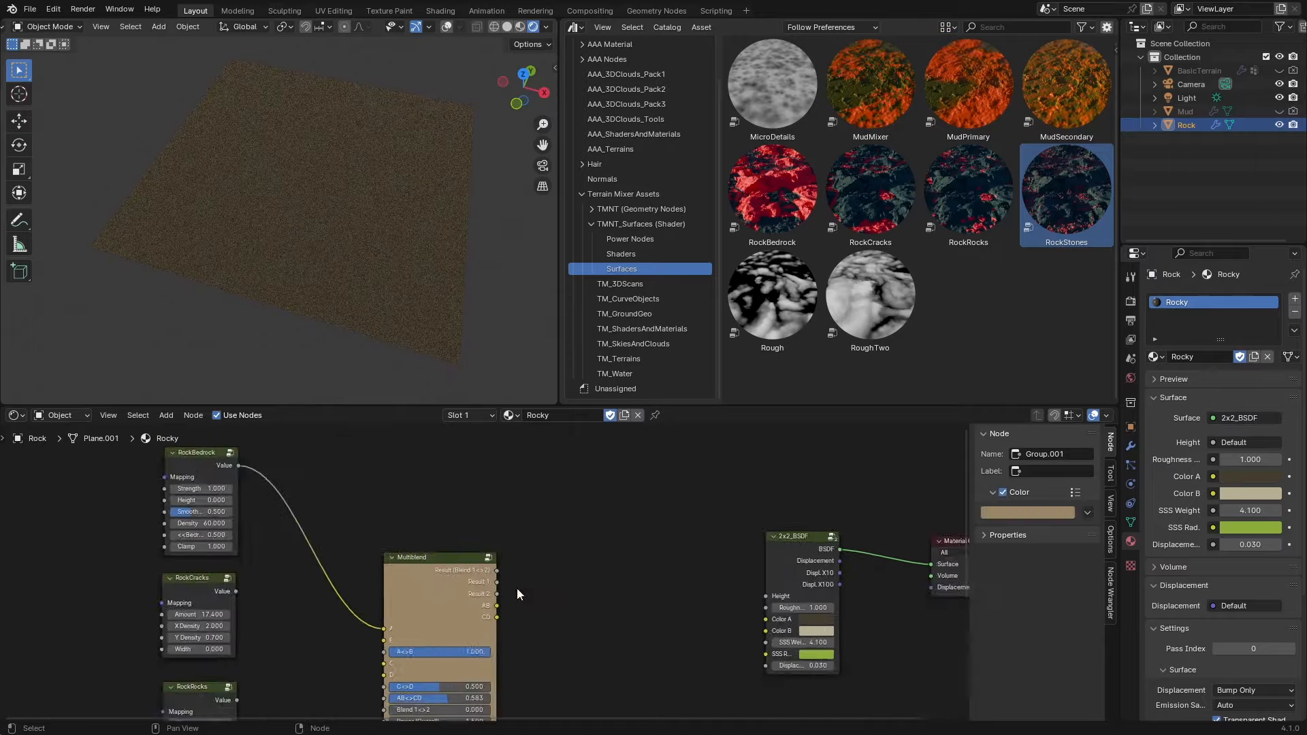
{"action": "left_click_drag", "start_coordinate": [77, 512], "coordinate": [71, 517]}
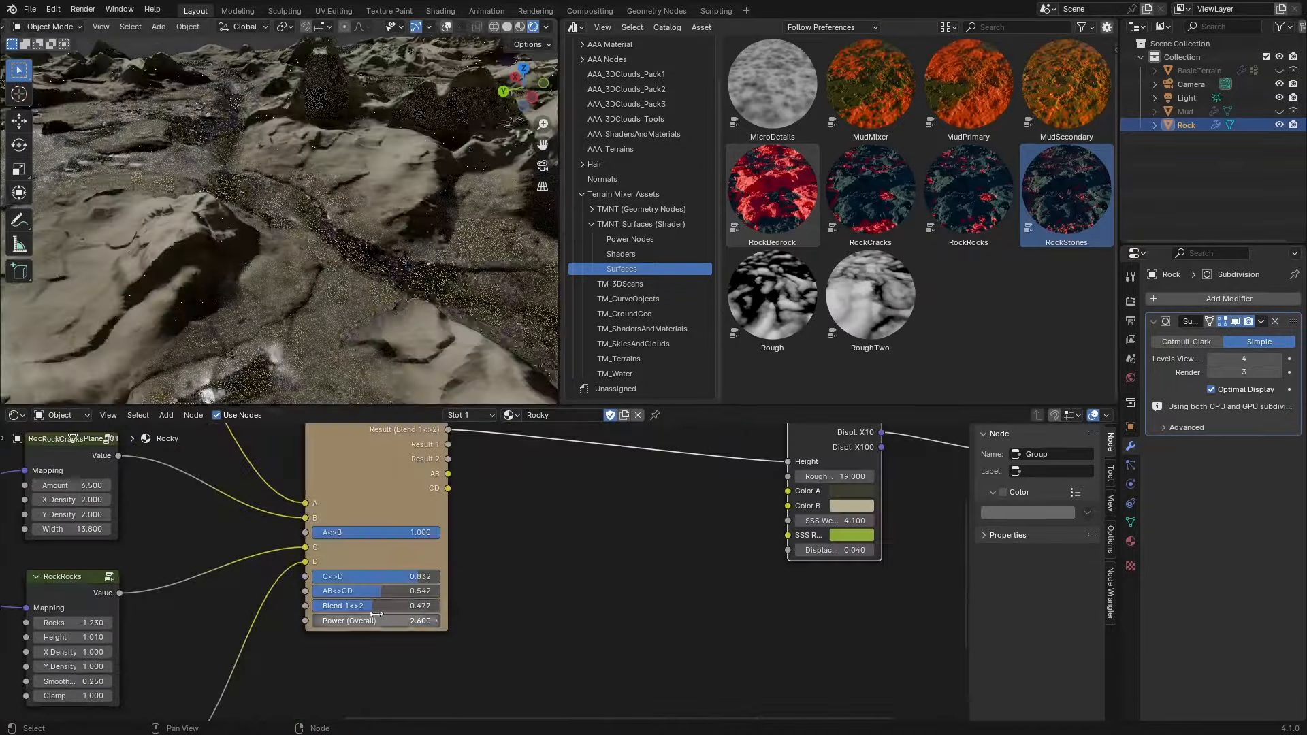
{"action": "middle_click_drag", "start_coordinate": [320, 225], "coordinate": [352, 256]}
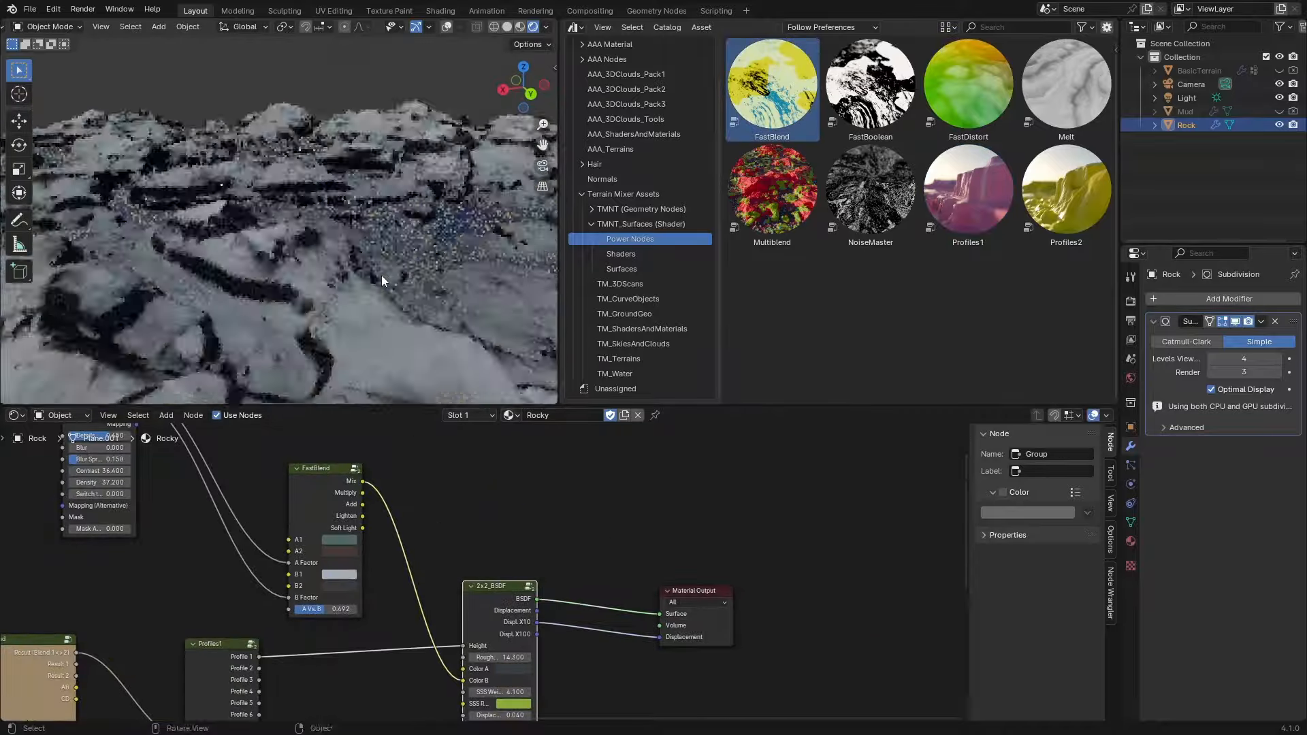
{"action": "key", "text": "ctrl+s"}
{"action": "middle_click_drag", "start_coordinate": [358, 313], "coordinate": [374, 334]}
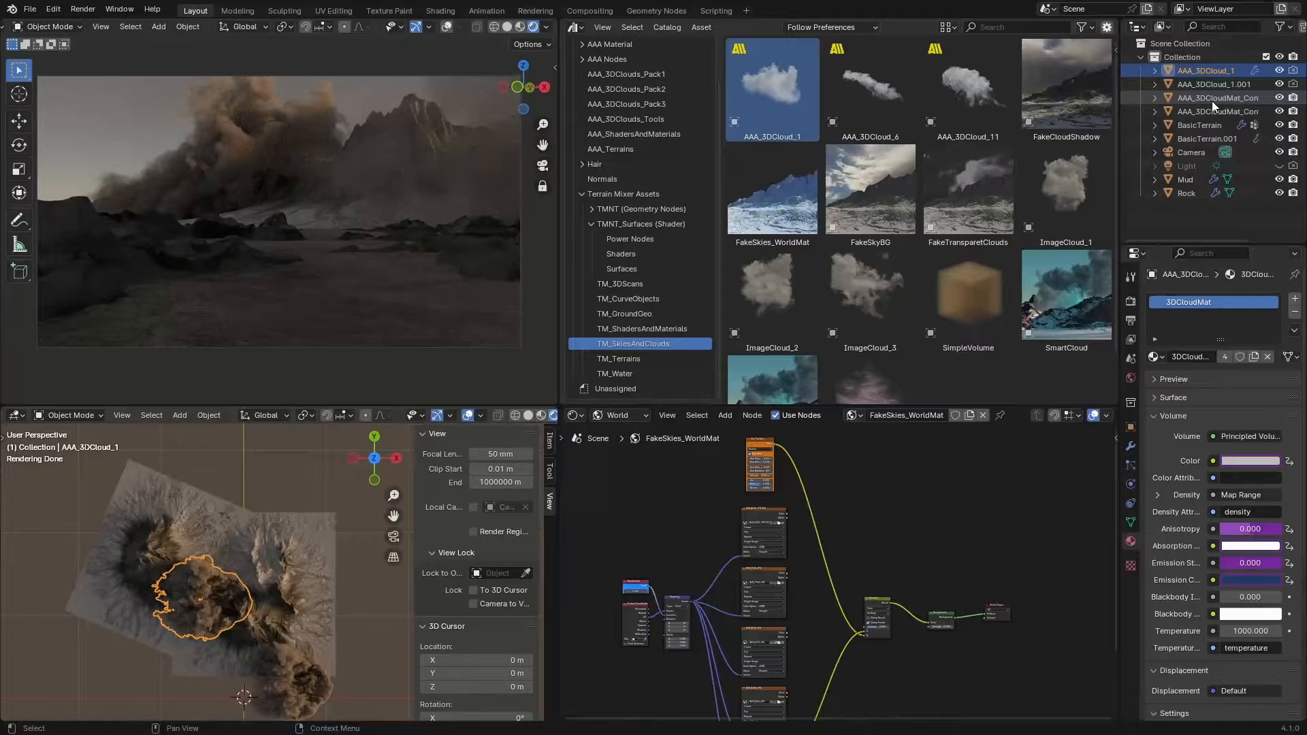
Select the first AAA_3DCloudMat controller and adjust the sun rotation of the Sky Texture in FakeSkies_WorldMat.
{"action": "left_click", "coordinate": [1214, 101]}
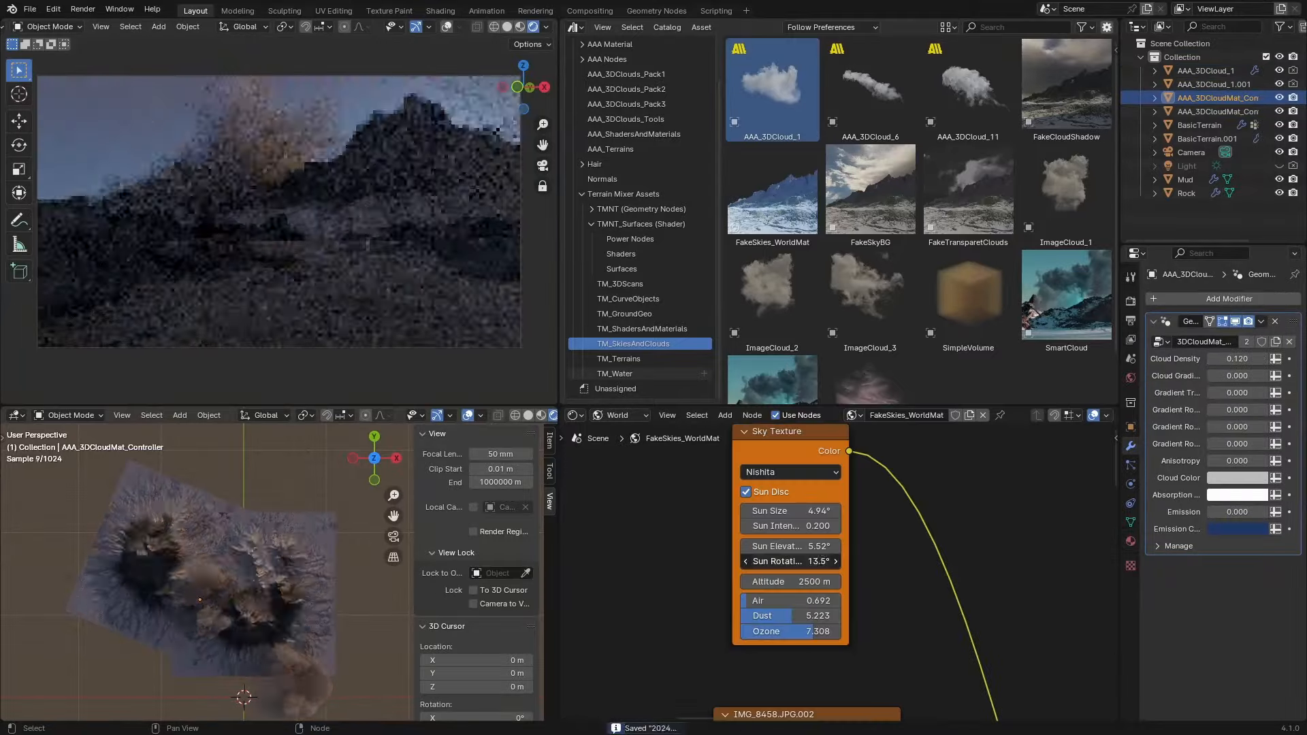
{"action": "left_click_drag", "start_coordinate": [790, 562], "coordinate": [742, 562]}
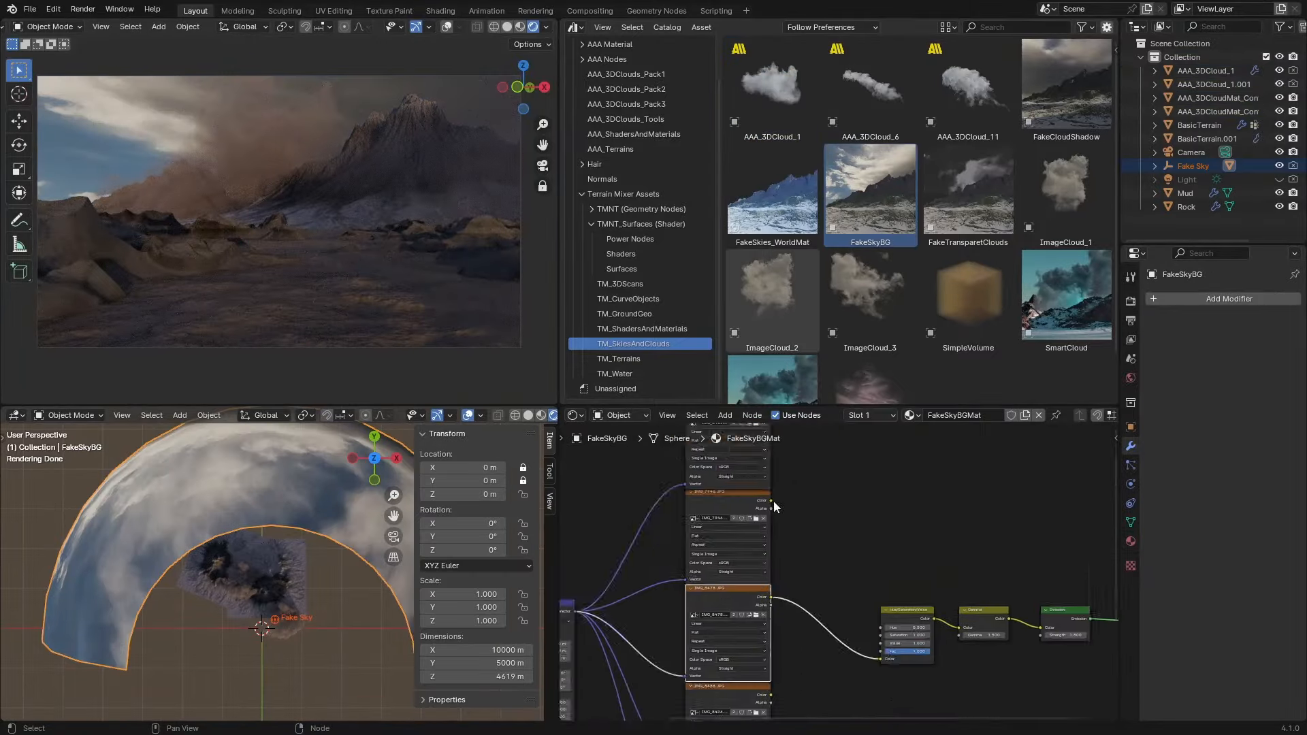
Switch the sky image texture that feeds the color adjustment node in the FakeSkyBGMat material.
{"action": "scroll", "coordinate": [838, 572], "scroll_direction": "up", "scroll_amount": 3}
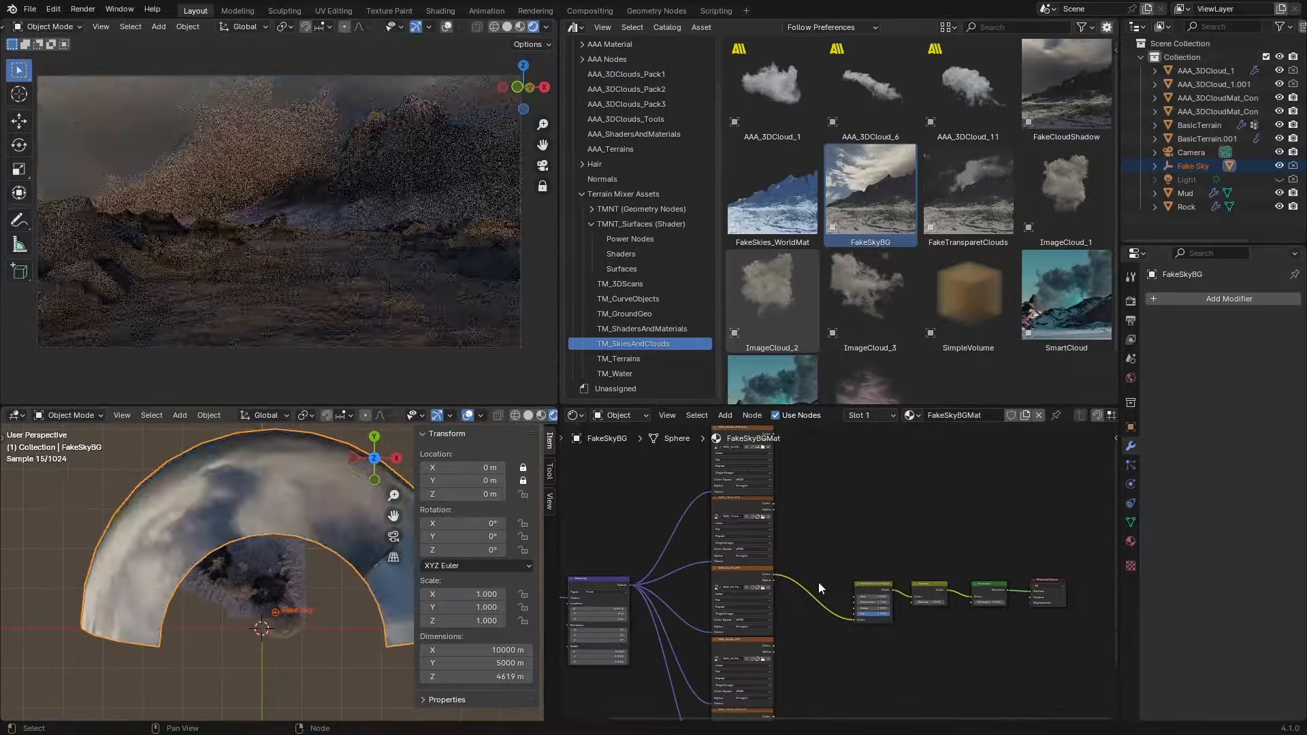
{"action": "scroll", "coordinate": [818, 582], "scroll_direction": "up", "scroll_amount": 4}
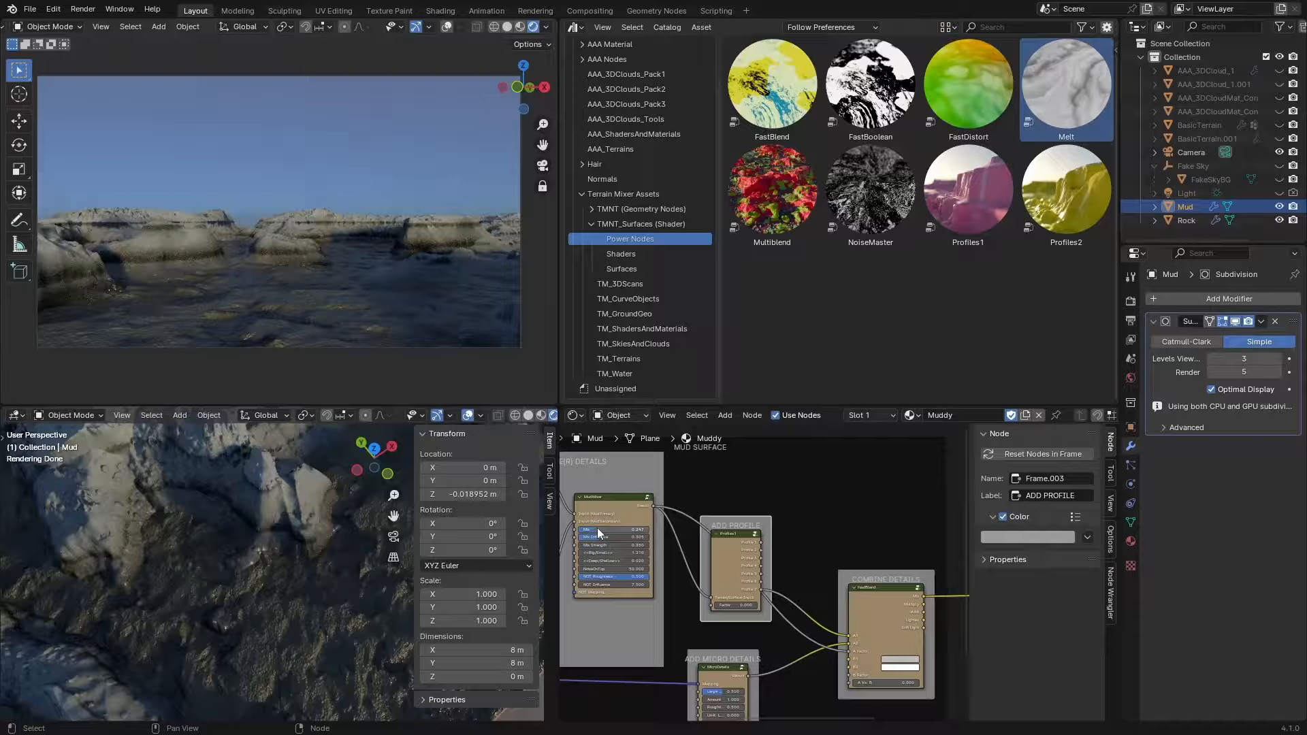
Show the Terrain Mixer Surfaces assets and render the scene through the camera.
{"action": "left_click", "coordinate": [631, 269]}
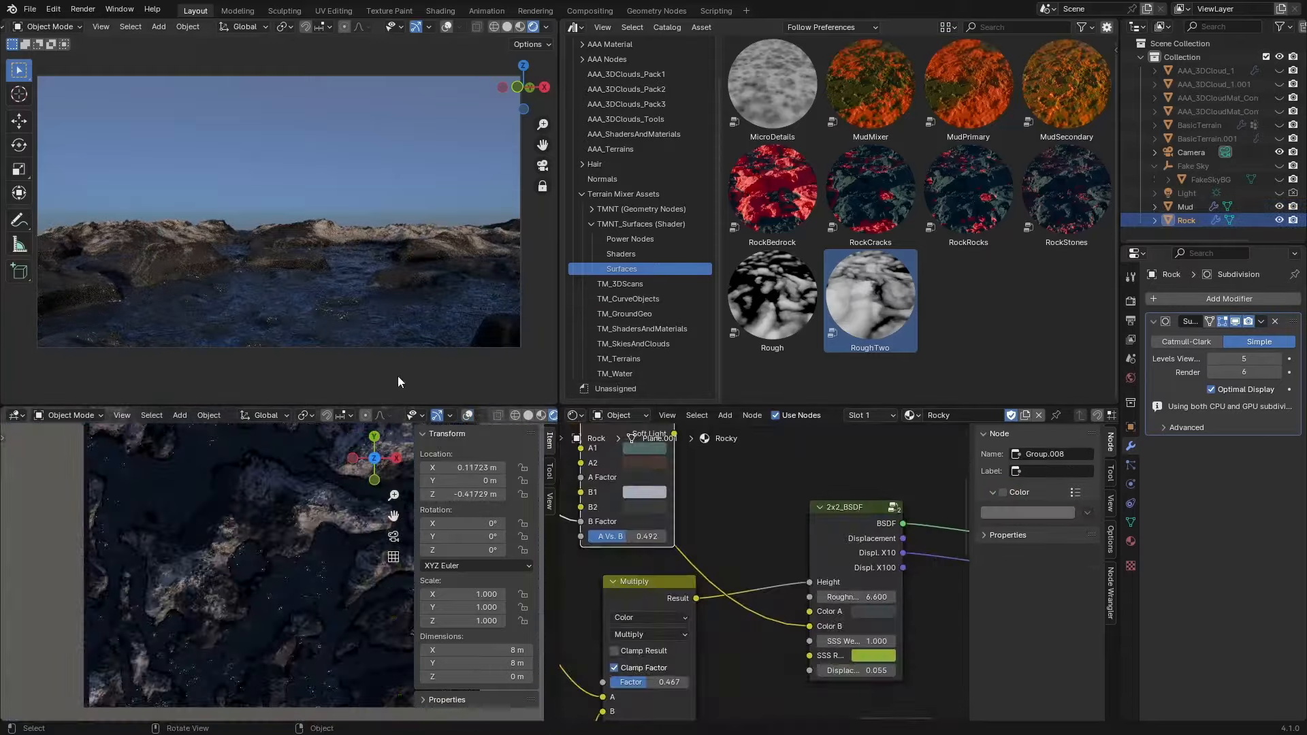
{"action": "key", "text": "F12"}
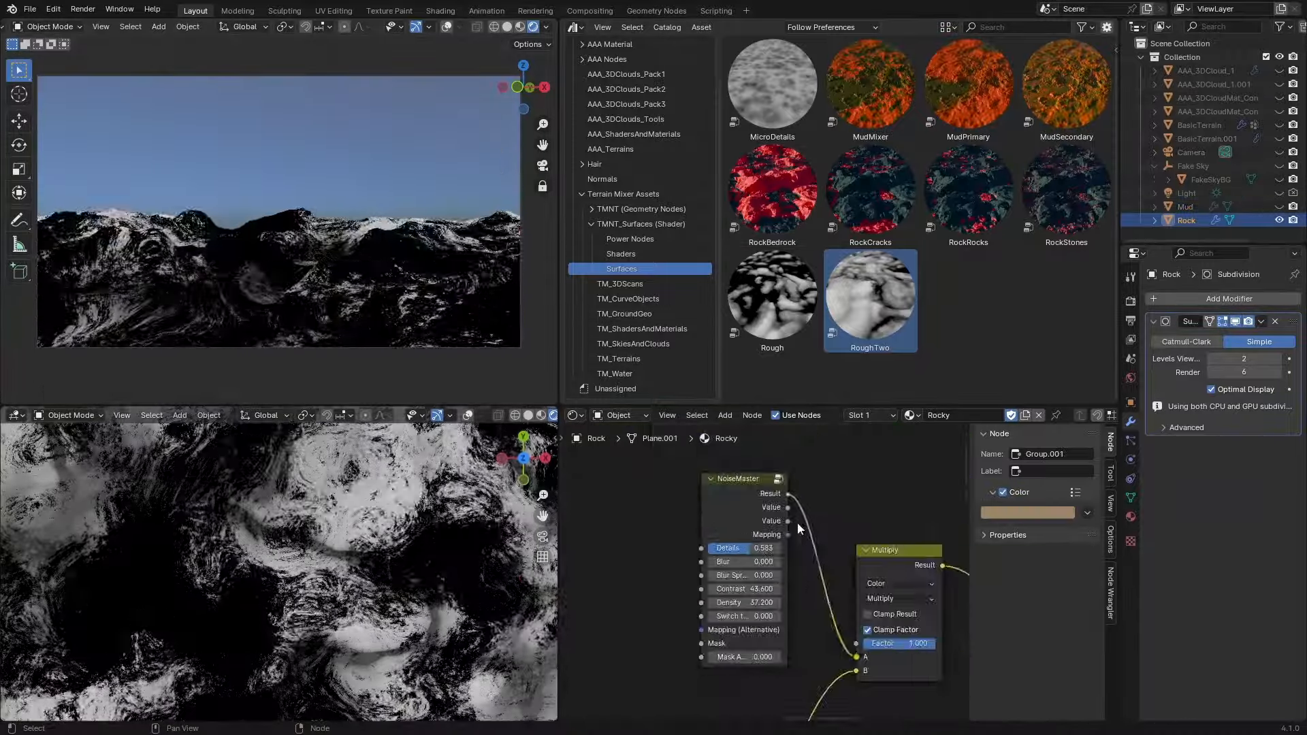
Move the Rock plane about 0.21 m in the negative direction along the global Y axis.
{"action": "left_click_drag", "start_coordinate": [754, 464], "coordinate": [822, 651]}
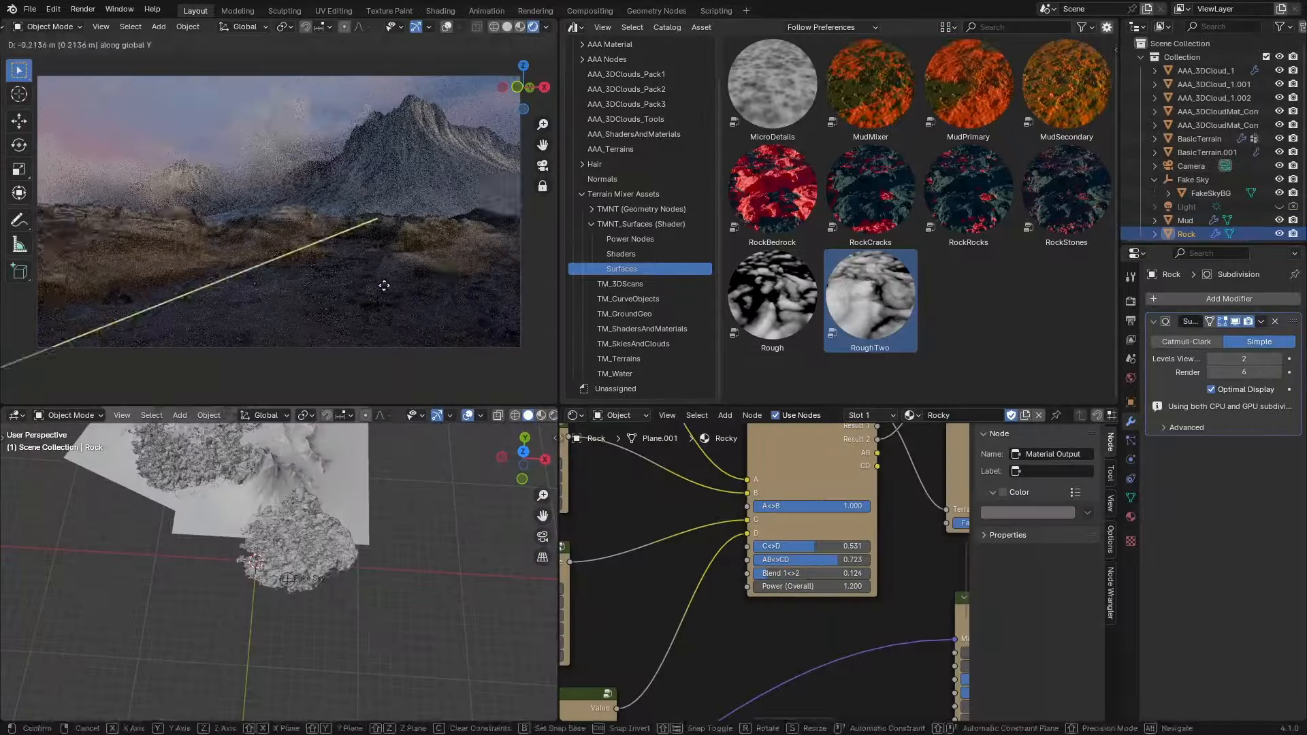
{"action": "left_click", "coordinate": [384, 286]}
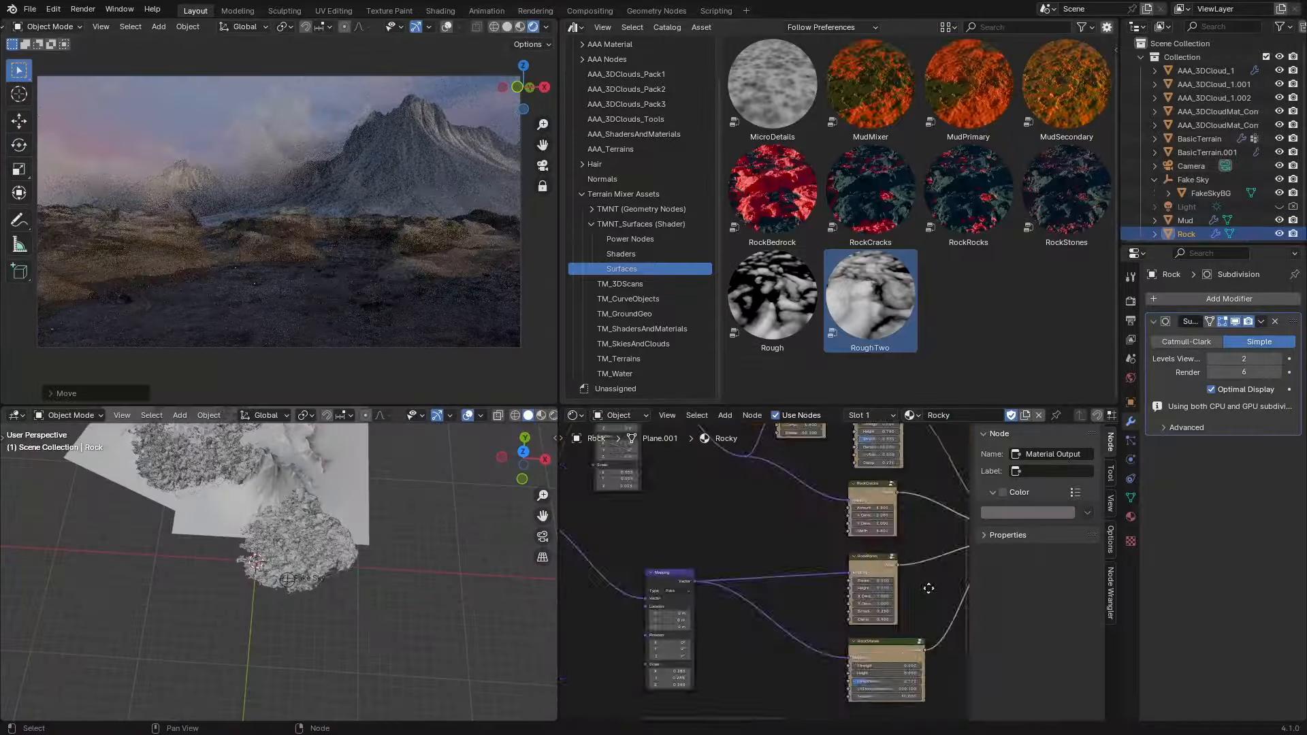
{"action": "scroll", "coordinate": [928, 590], "scroll_direction": "up", "scroll_amount": 4}
{"action": "middle_click_drag", "start_coordinate": [928, 590], "coordinate": [785, 590]}
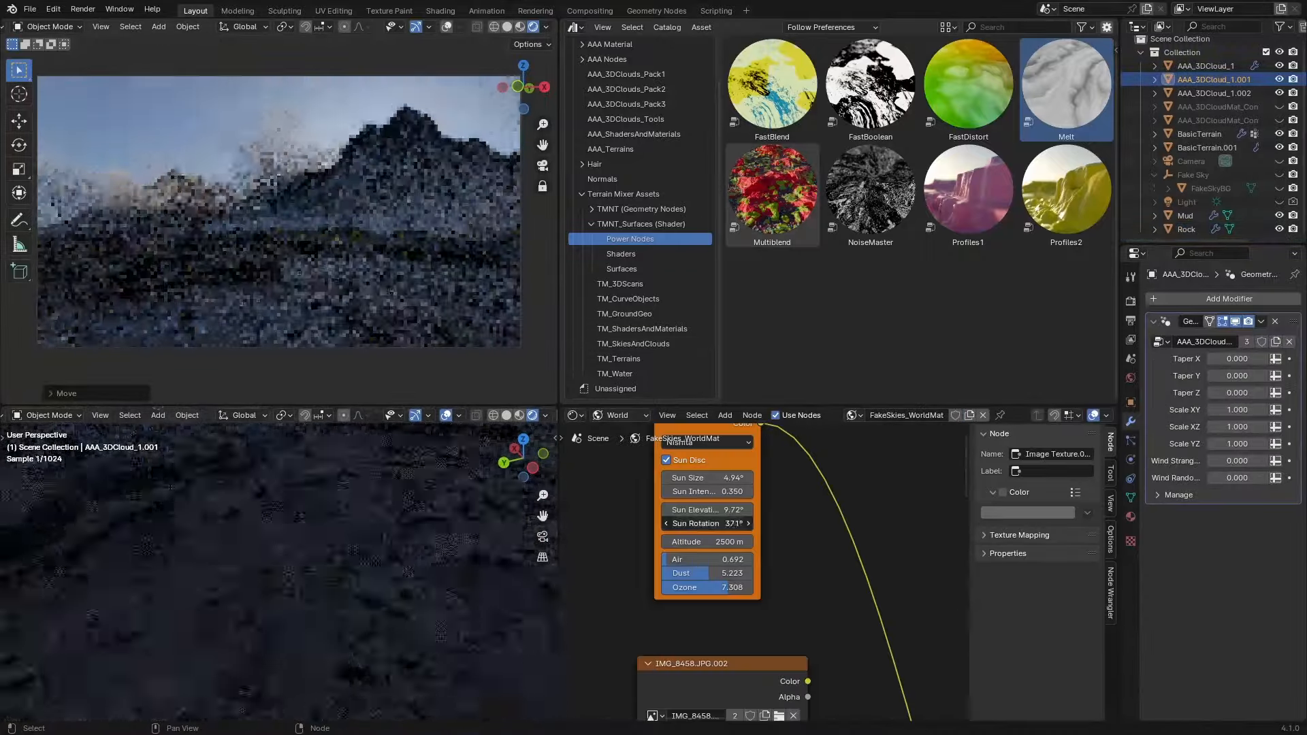
Set the Sky Texture's sun rotation to 647° in the FakeSkies_WorldMat world.
{"action": "left_click_drag", "start_coordinate": [708, 523], "coordinate": [735, 524]}
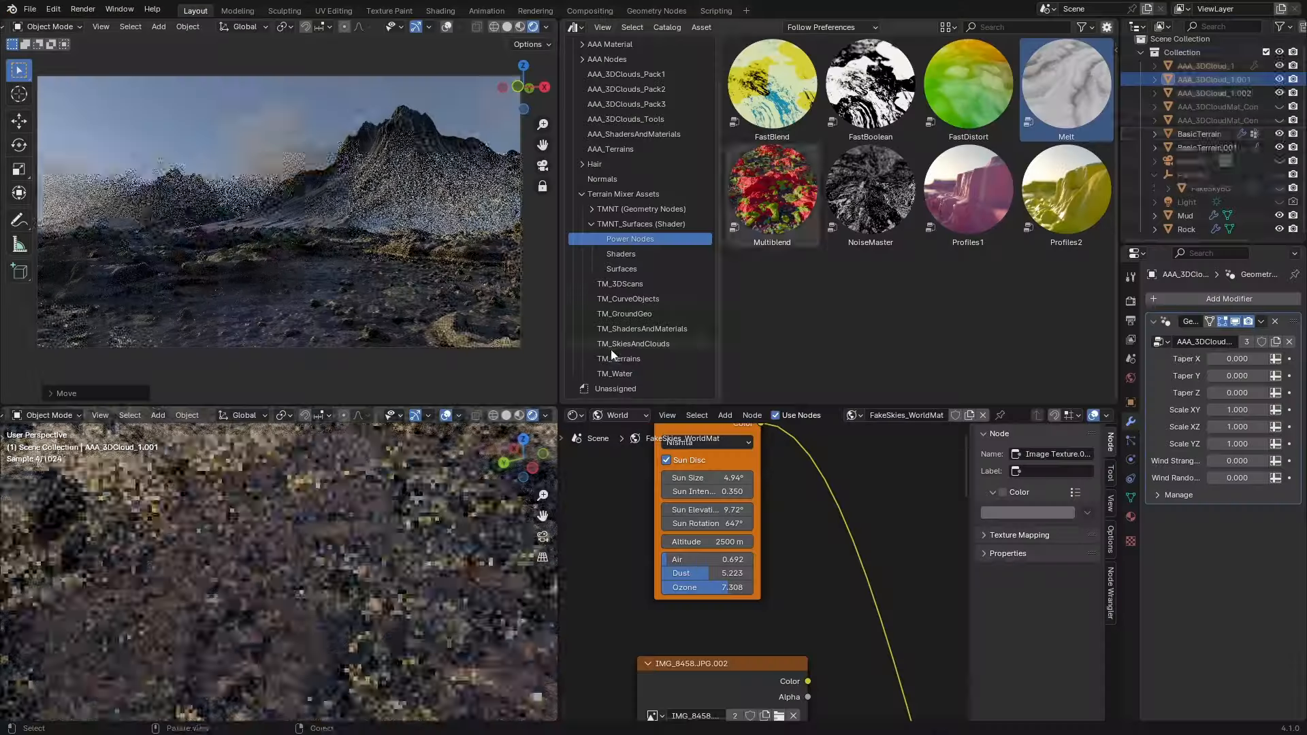